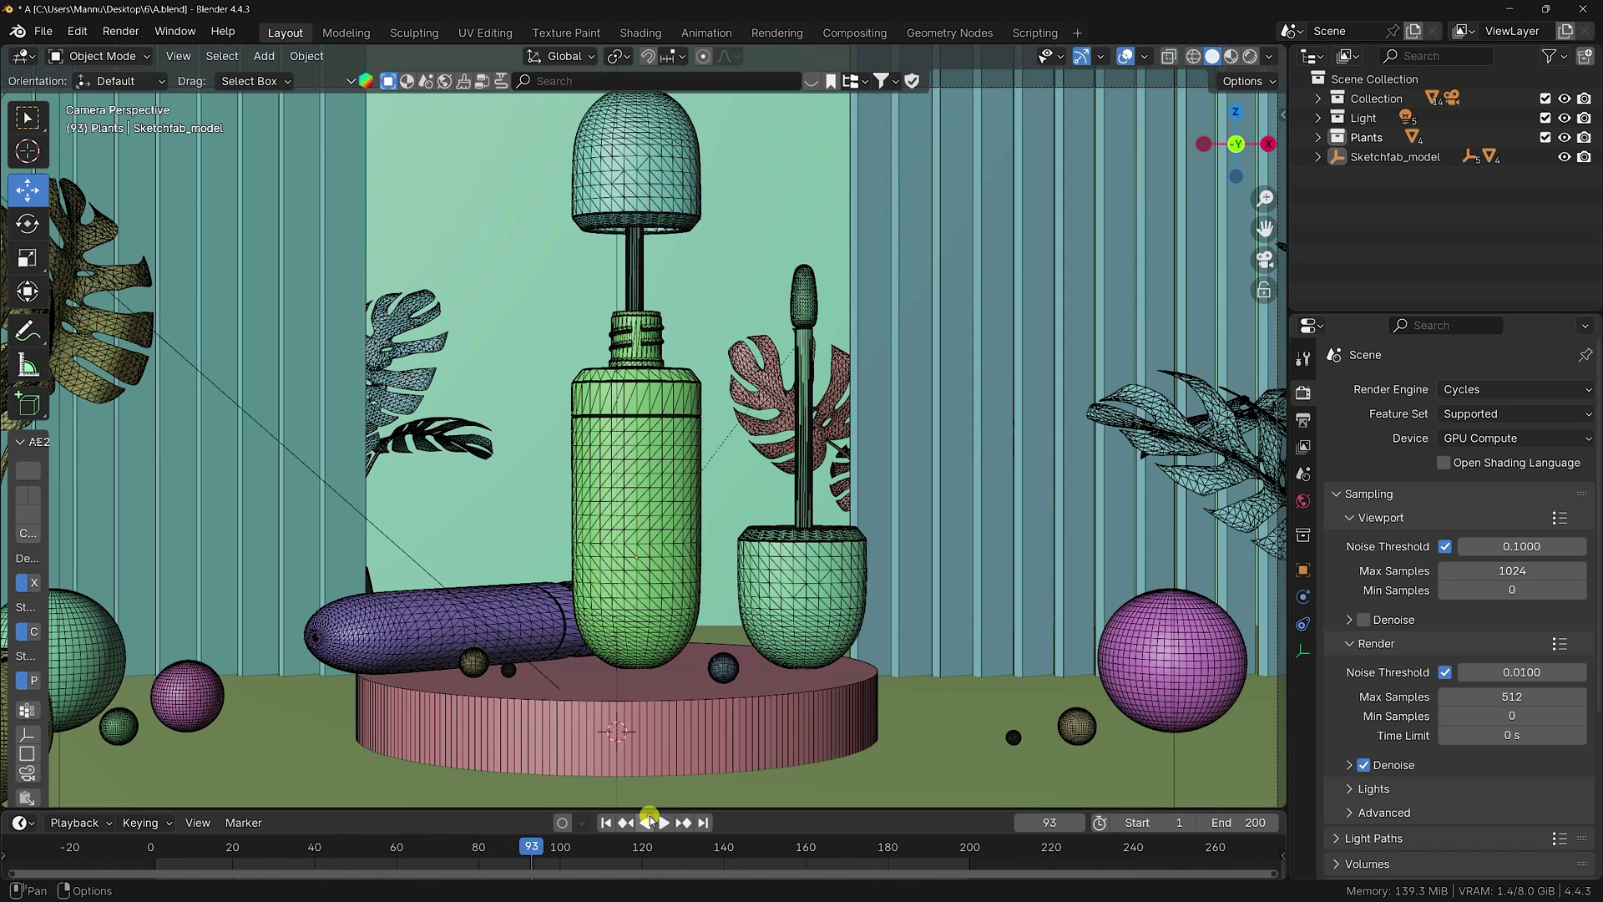
- Play the finished scene's animation and examine the reference render Final Icon.jpg up close
left_click(654, 822)
mouse_move(415, 894)
left_click(344, 884)
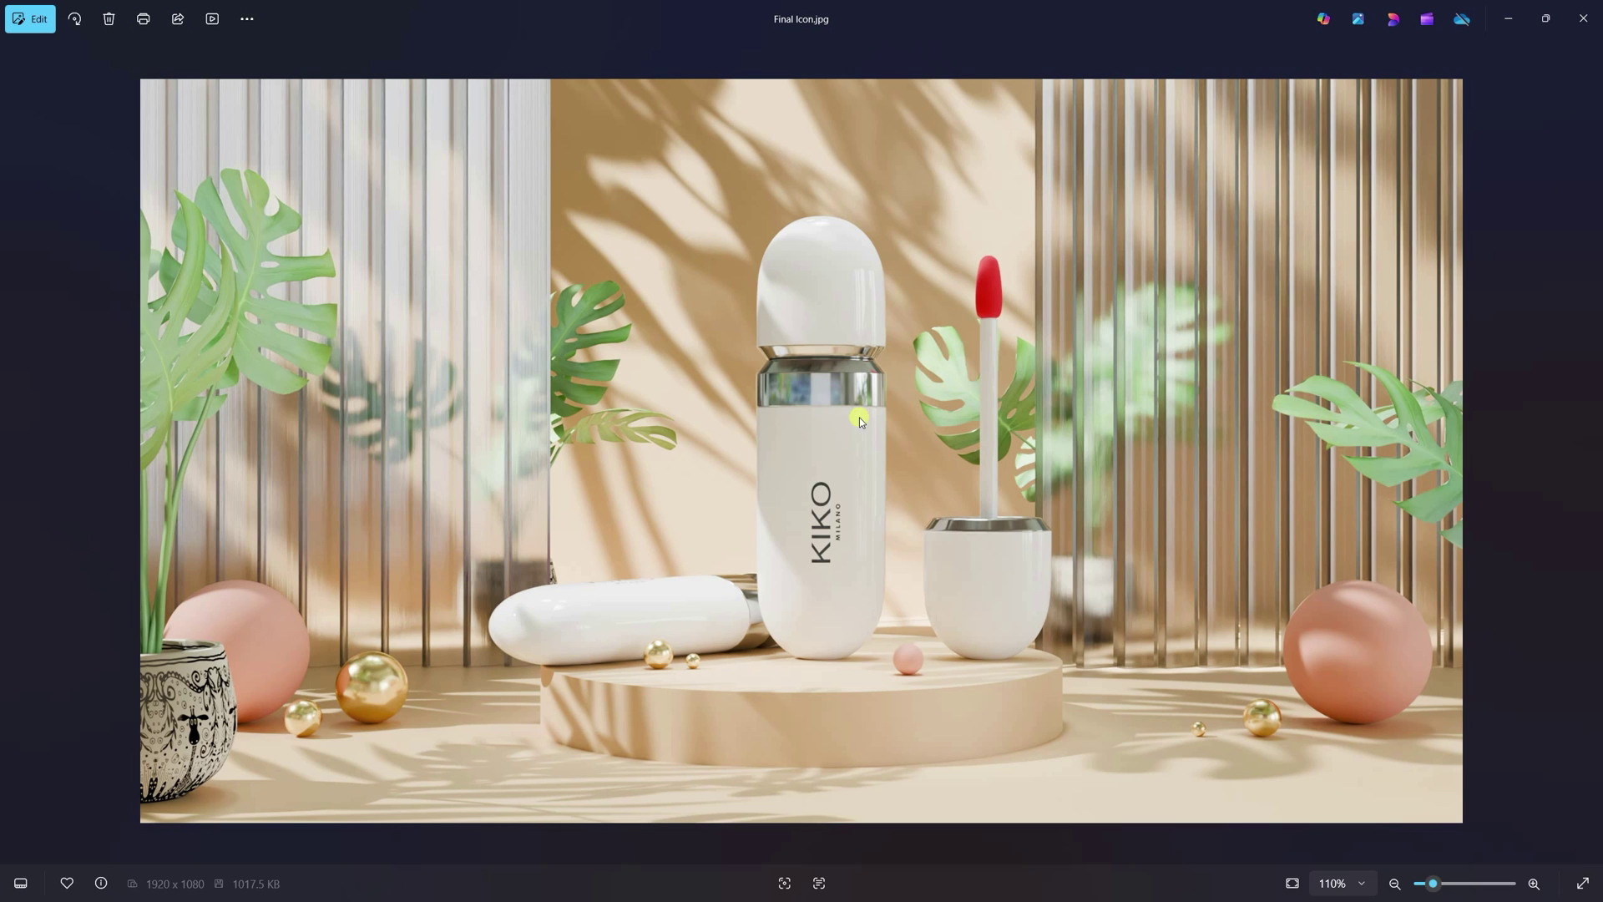
key("ctrl+plus")
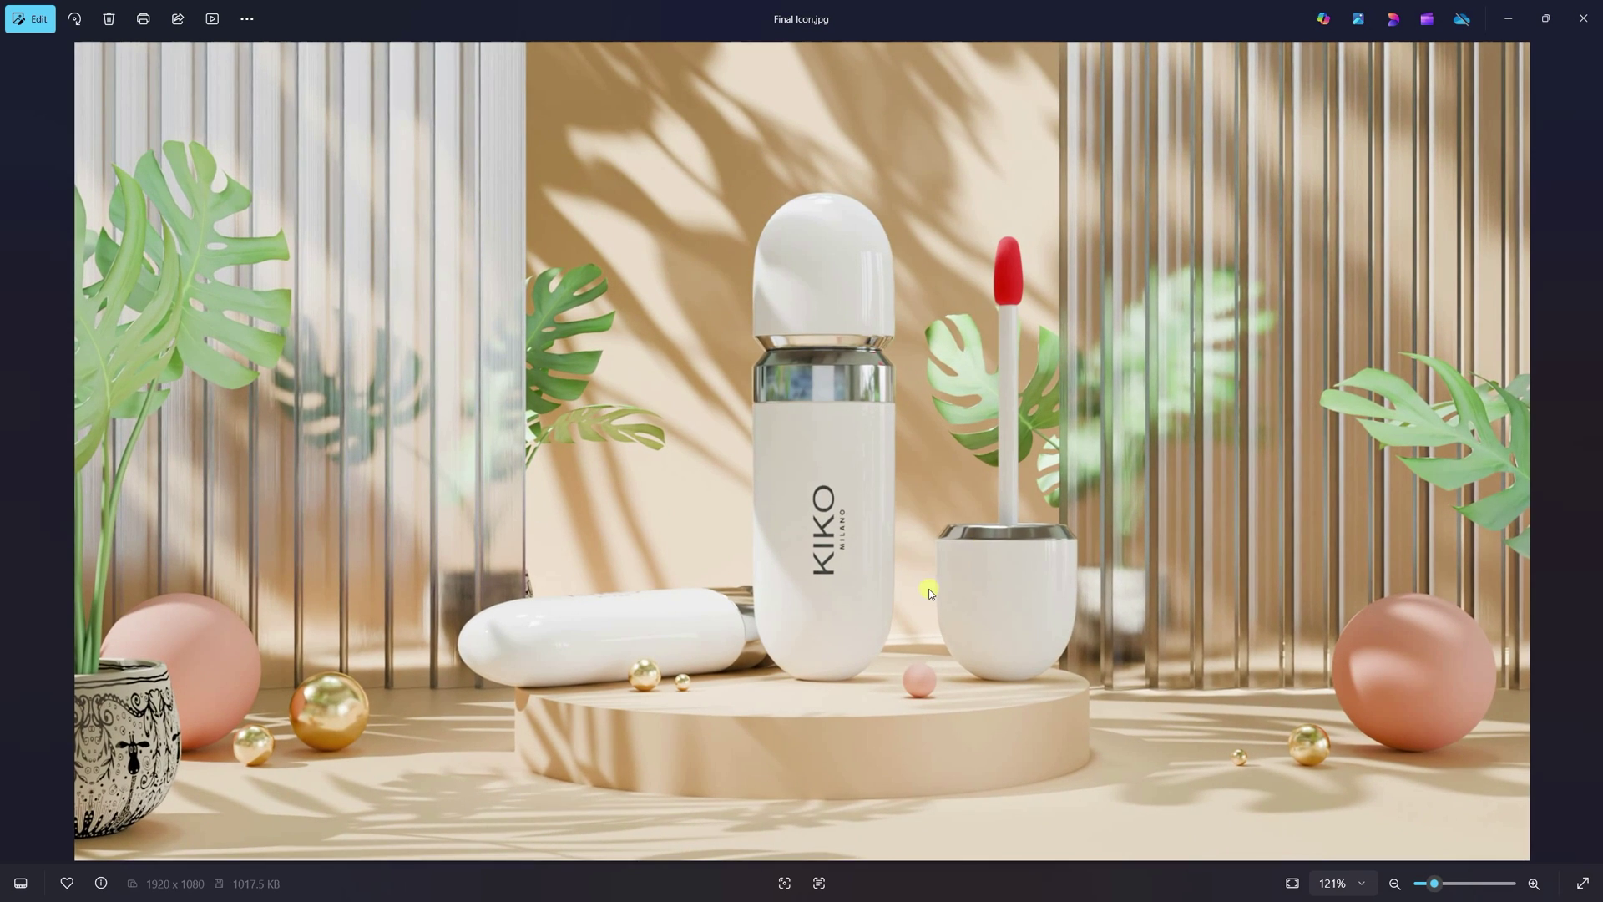
left_click(1584, 19)
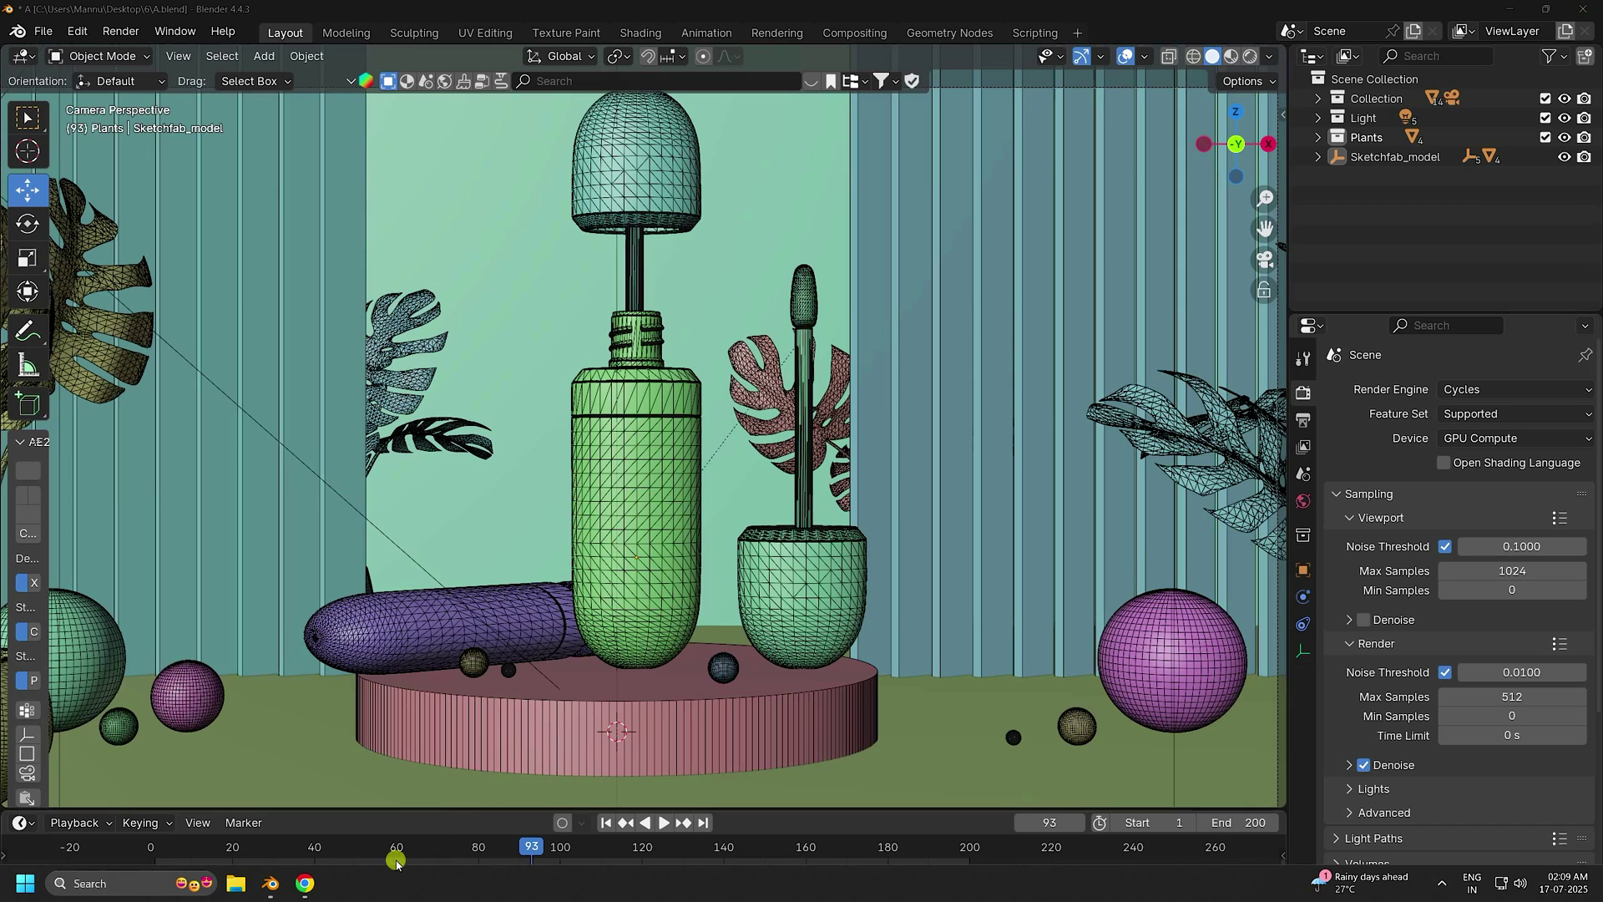
- Return the animation to frame 1 and preview the finished product scene in rendered shading
left_click(309, 883)
scroll(336, 325, "up", 3)
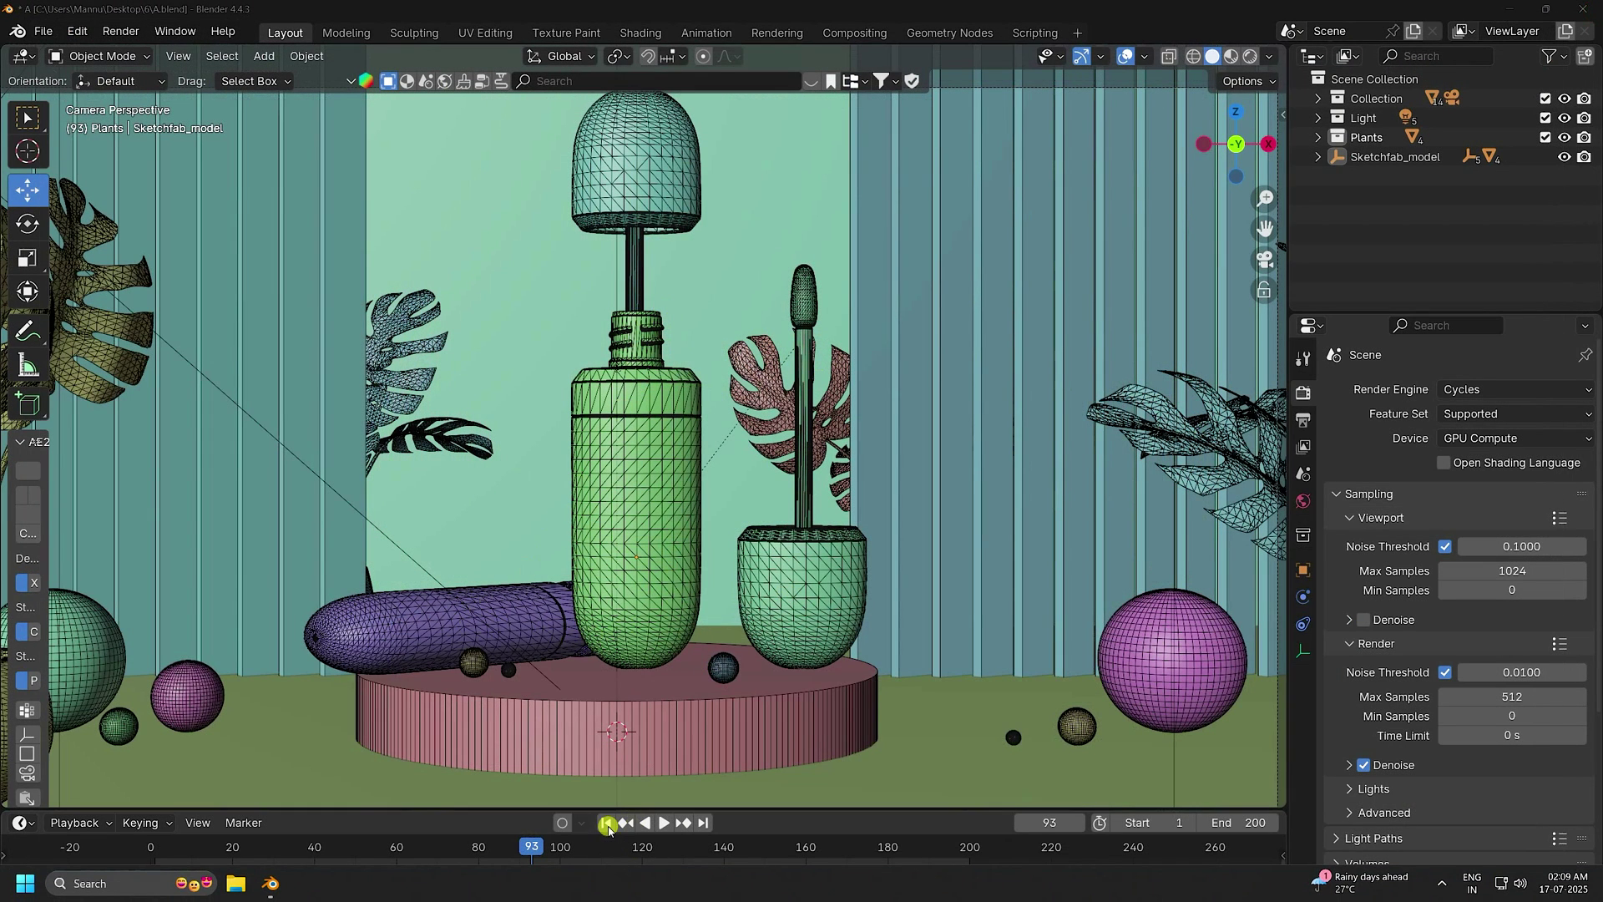
left_click(607, 824)
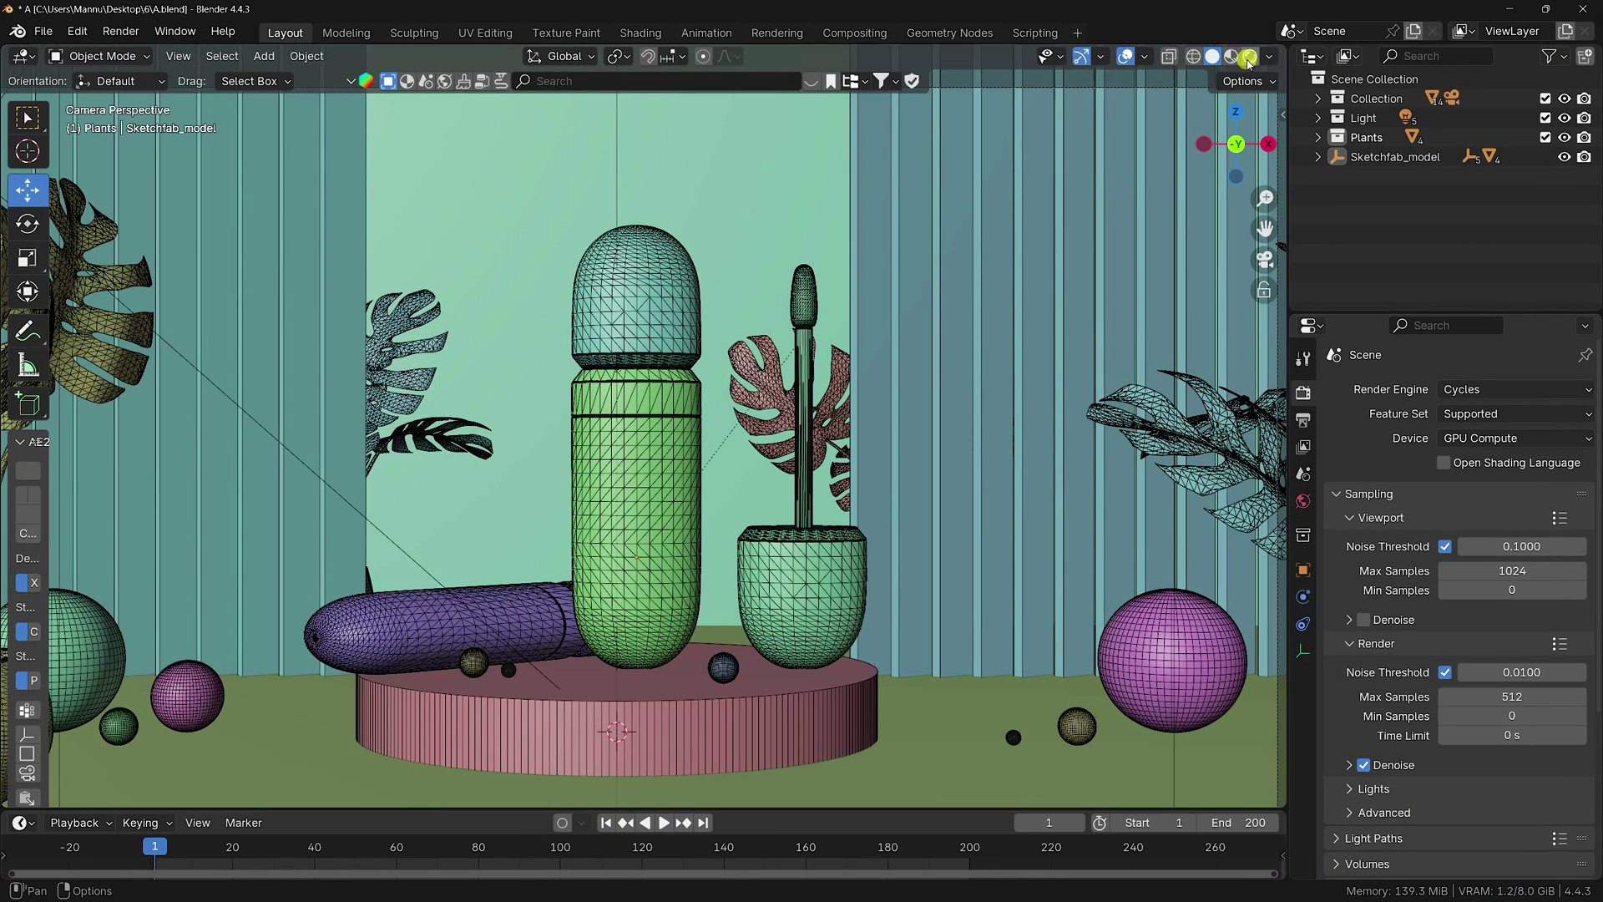
key("shift+z")
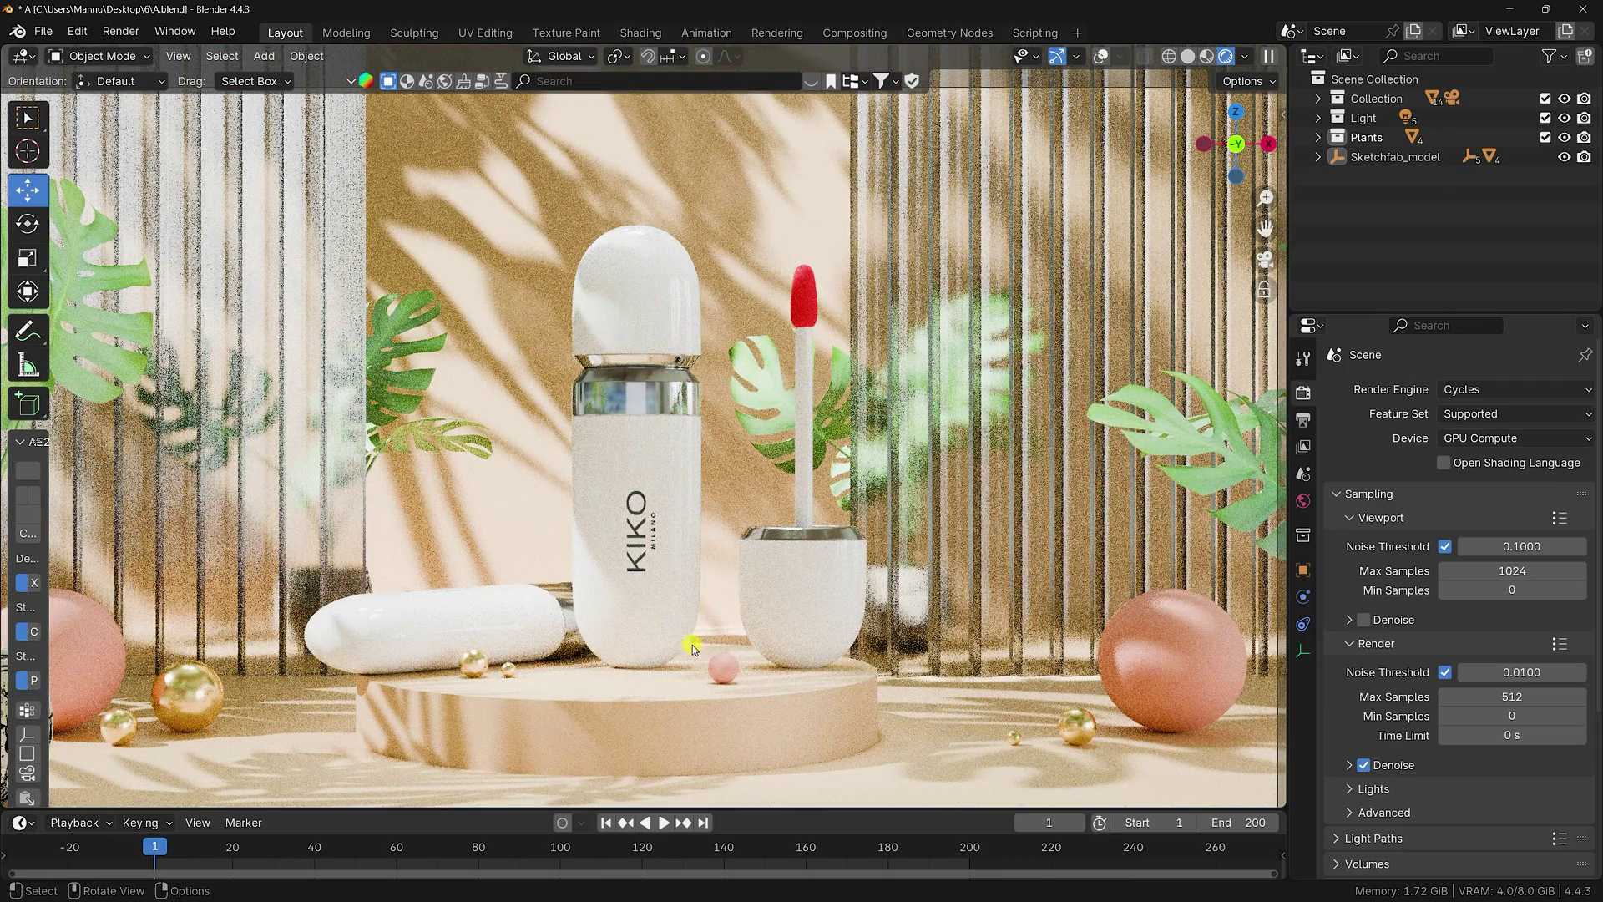
- Create a new General file without saving the changes to A.blend, and delete all default objects
left_click(42, 30)
mouse_move(75, 54)
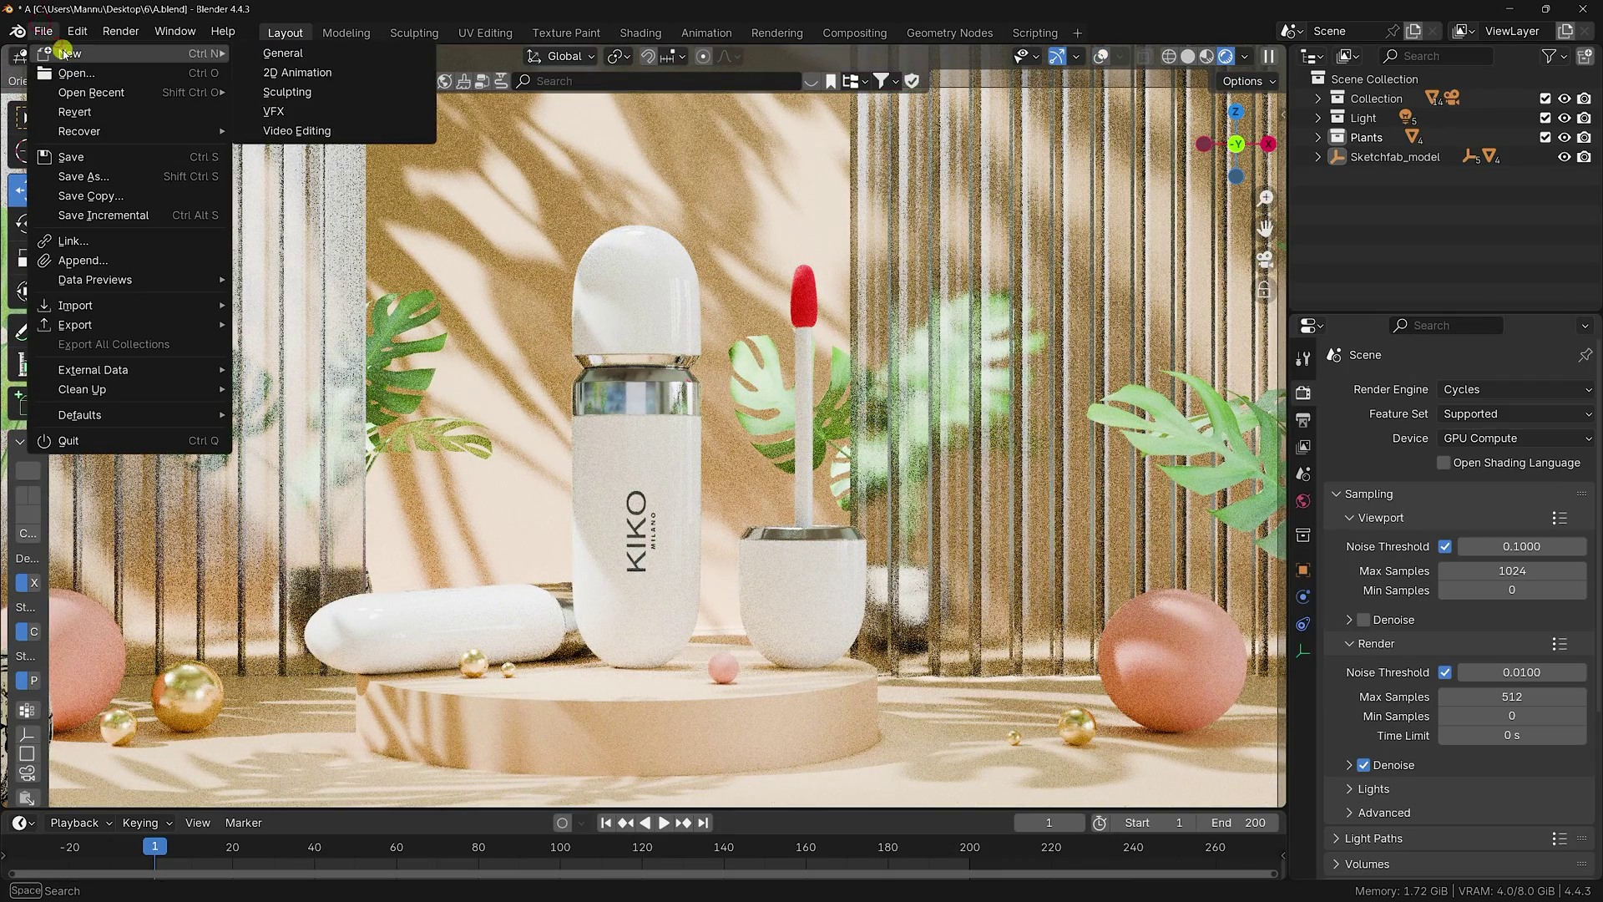
left_click(274, 55)
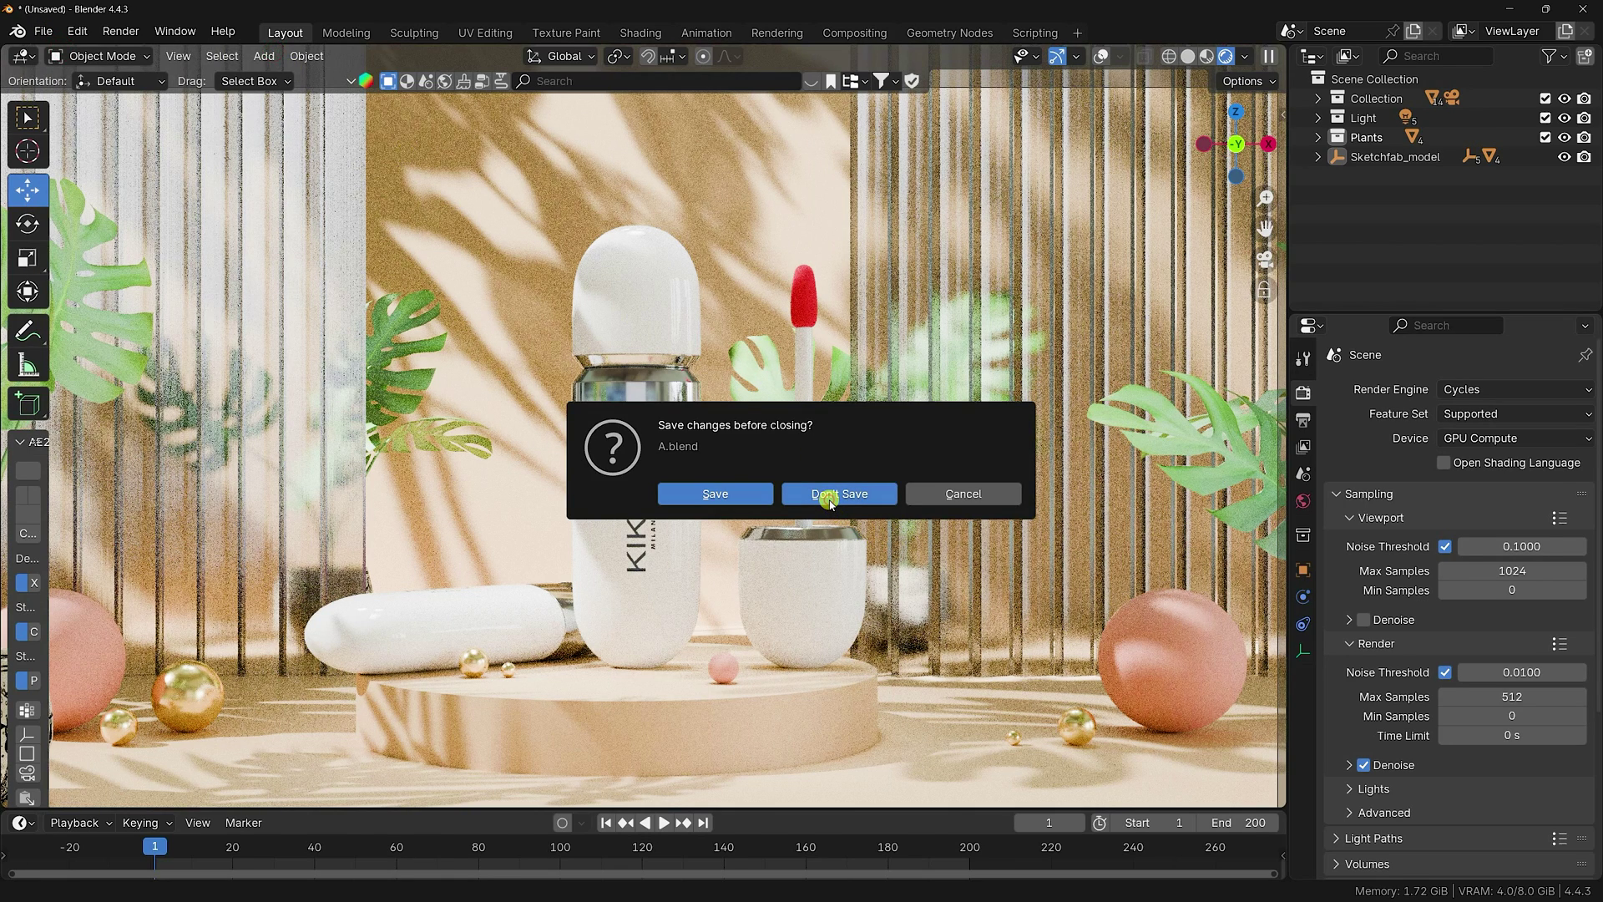
left_click(829, 496)
left_click_drag(950, 213, 260, 647)
key("Delete")
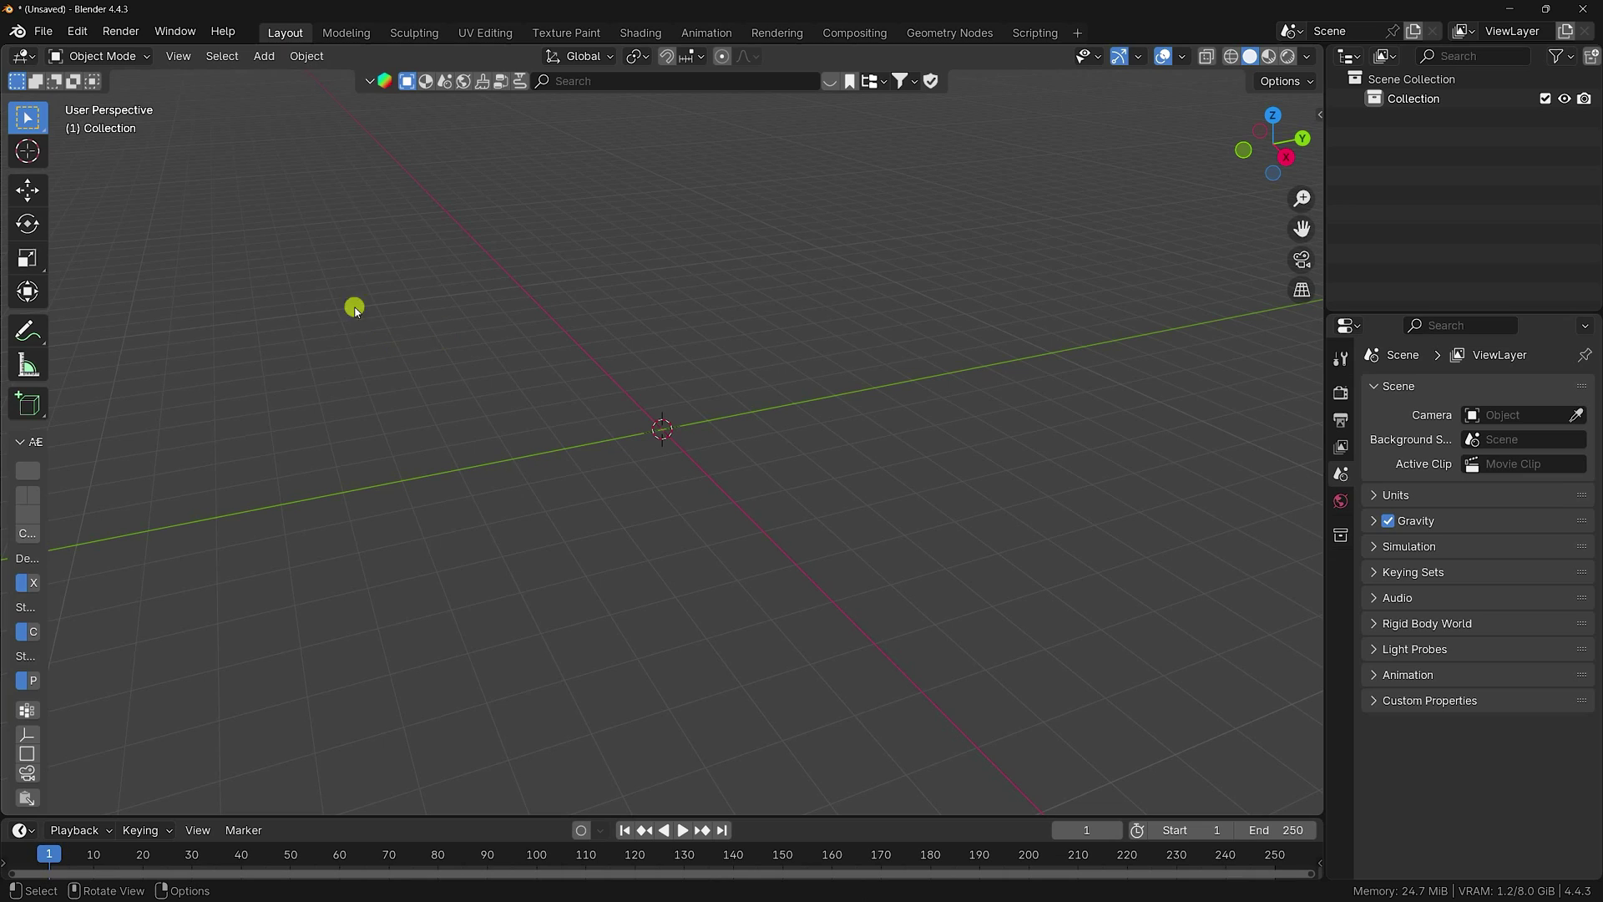
- Add a plane at the origin as the floor and set its X and Y scale to 10
key("shift+a")
mouse_move(276, 72)
left_click(484, 77)
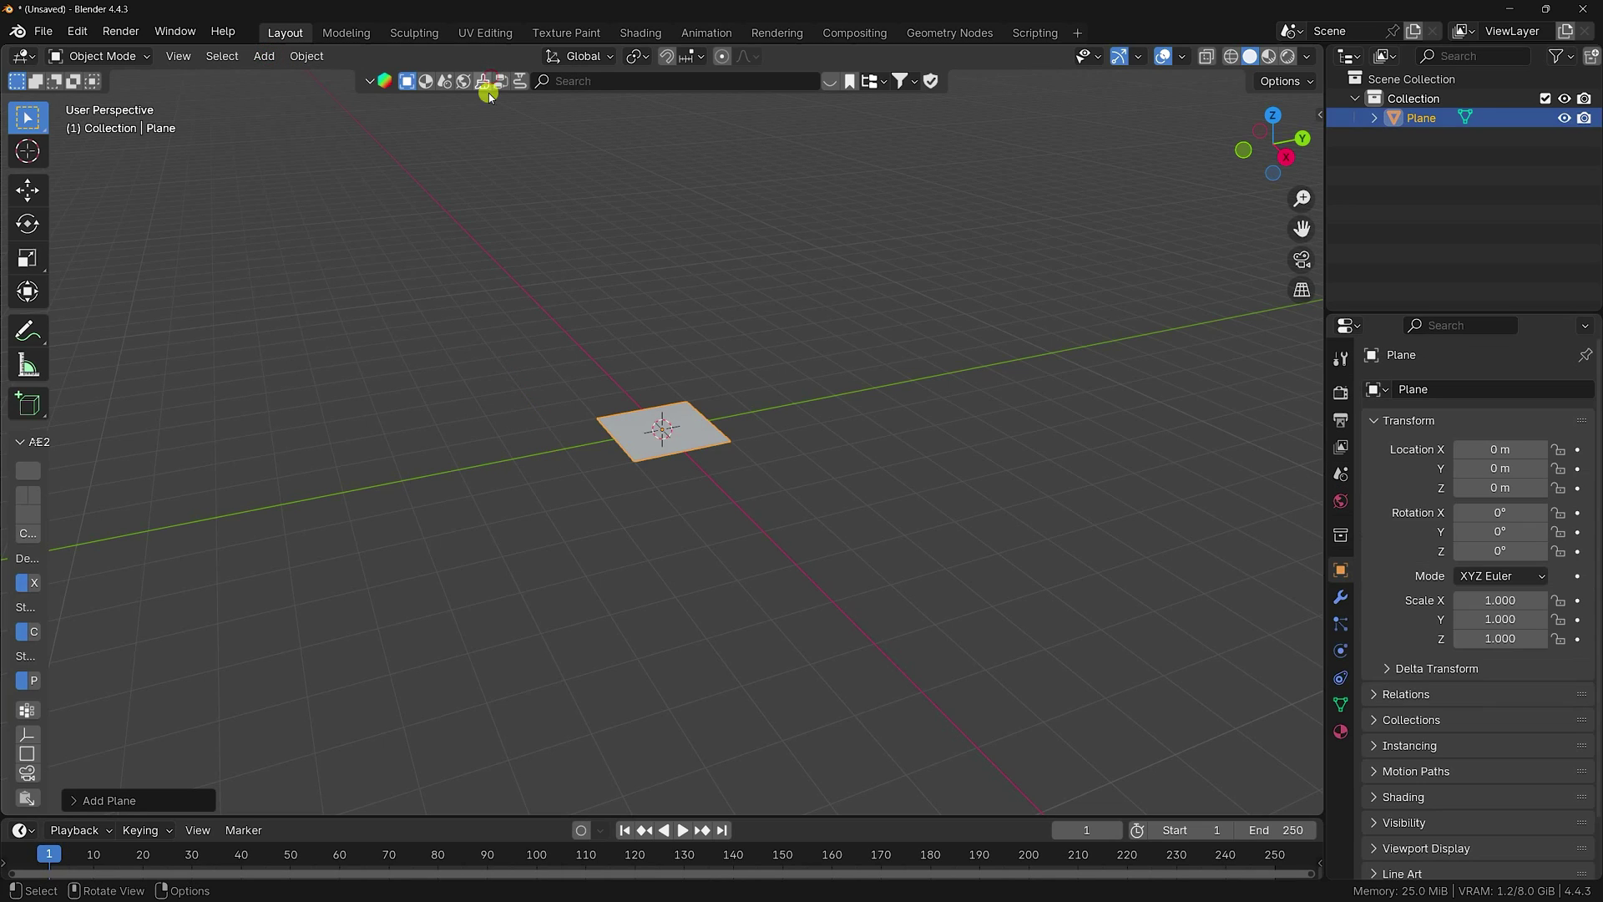
left_click(1524, 595)
type("10")
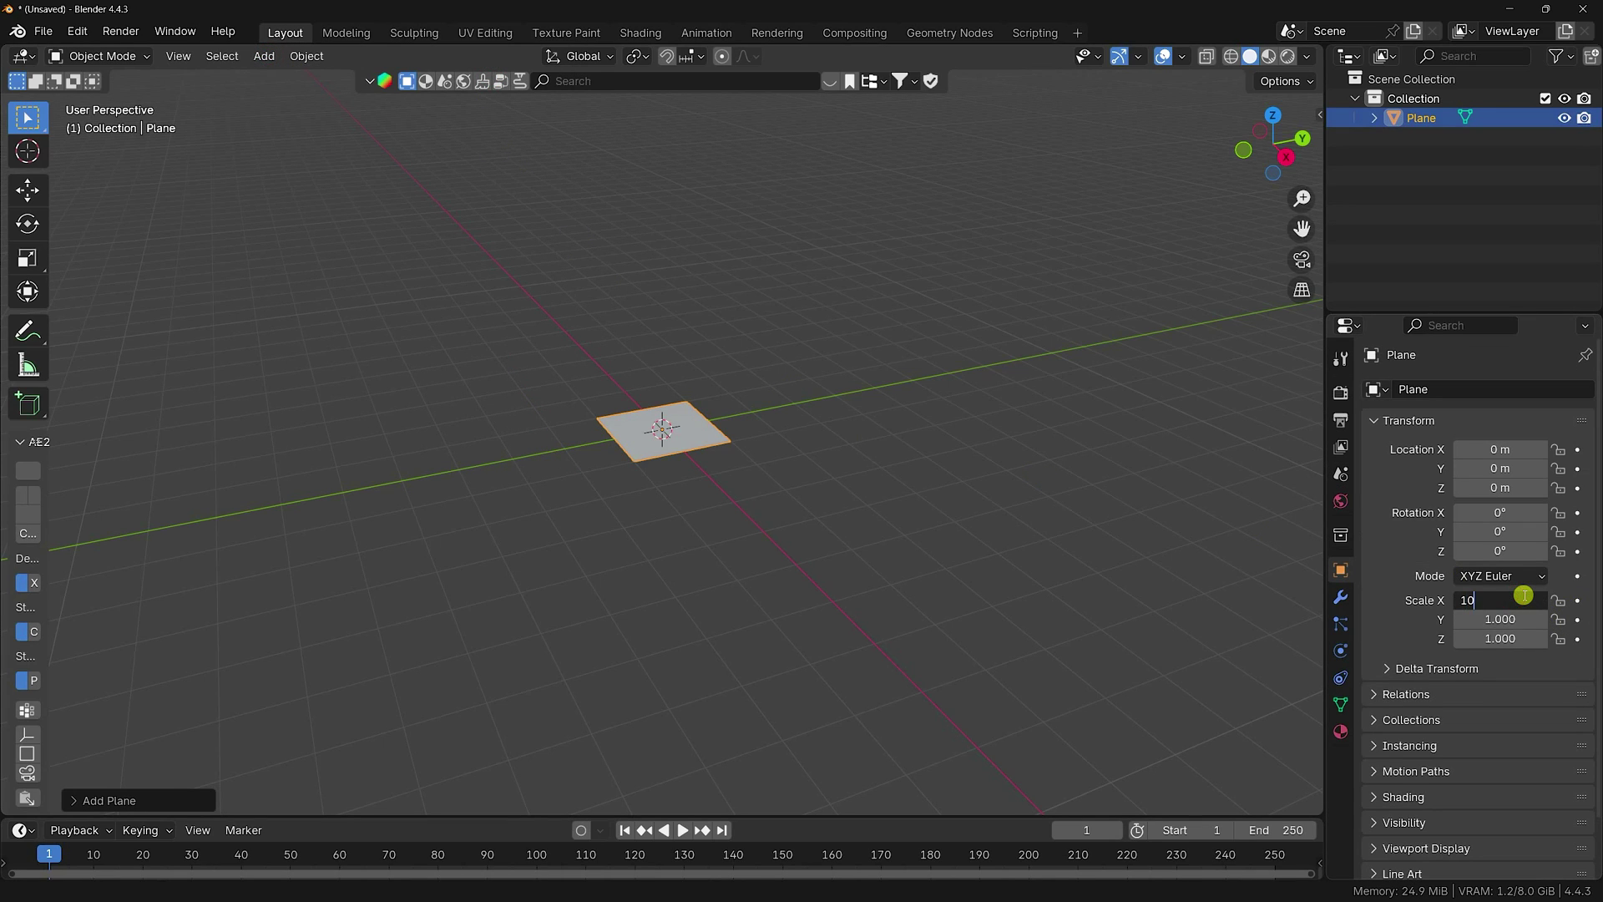
key("Tab")
type("10")
key("Return")
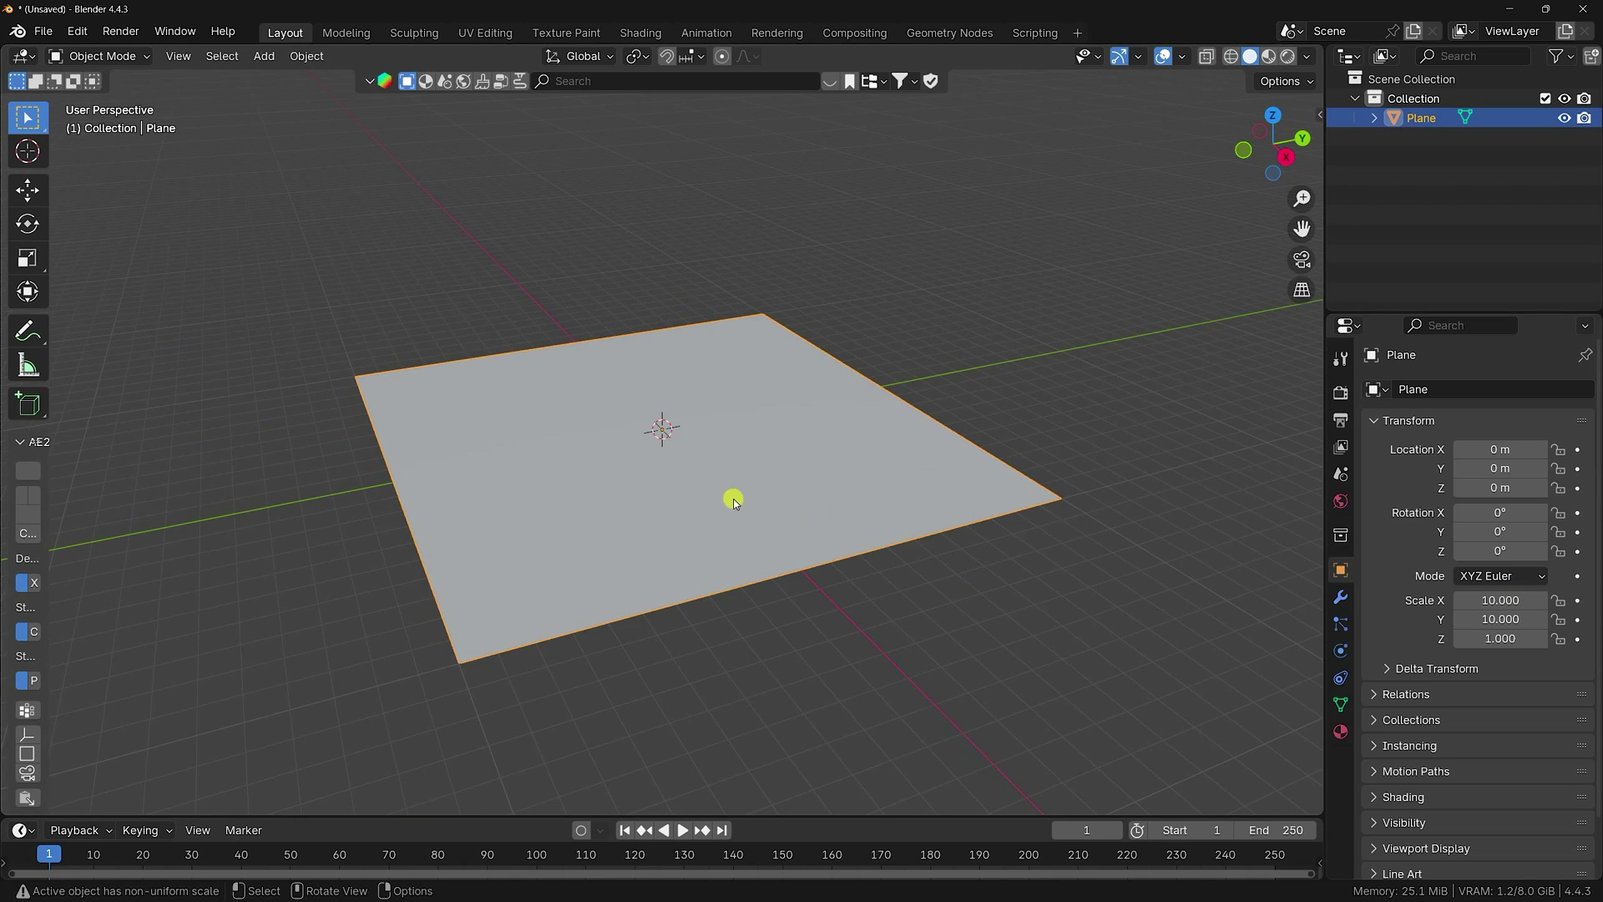
- Duplicate the floor plane, rotate the copy 90° on X and set its Y location to 8 m
middle_click_drag(734, 499, 736, 537)
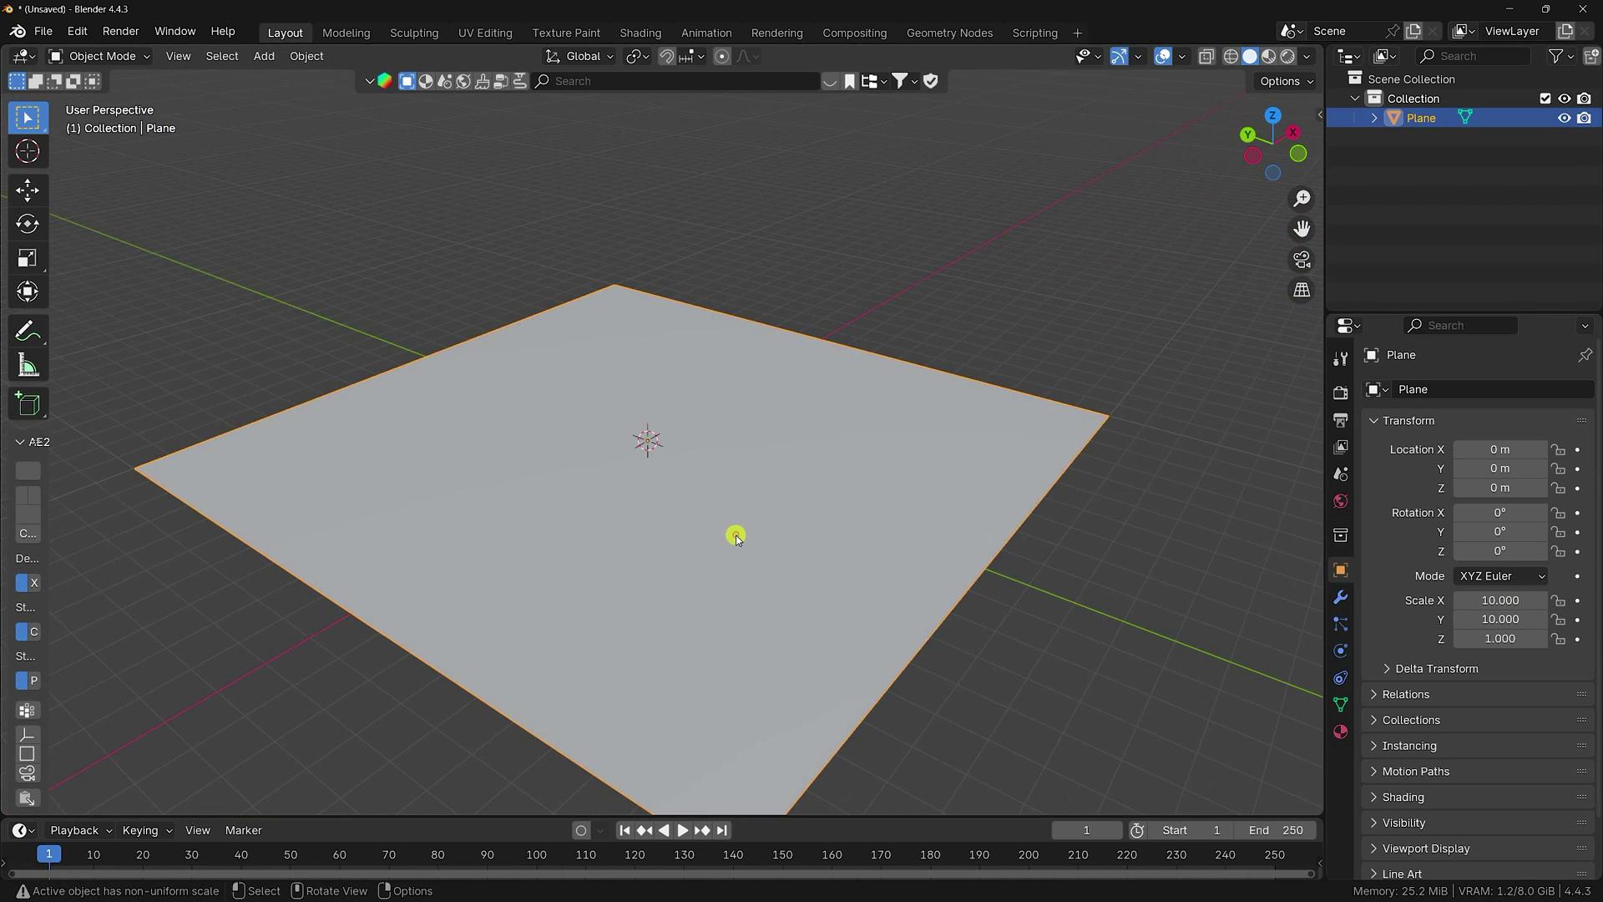
key("shift+d")
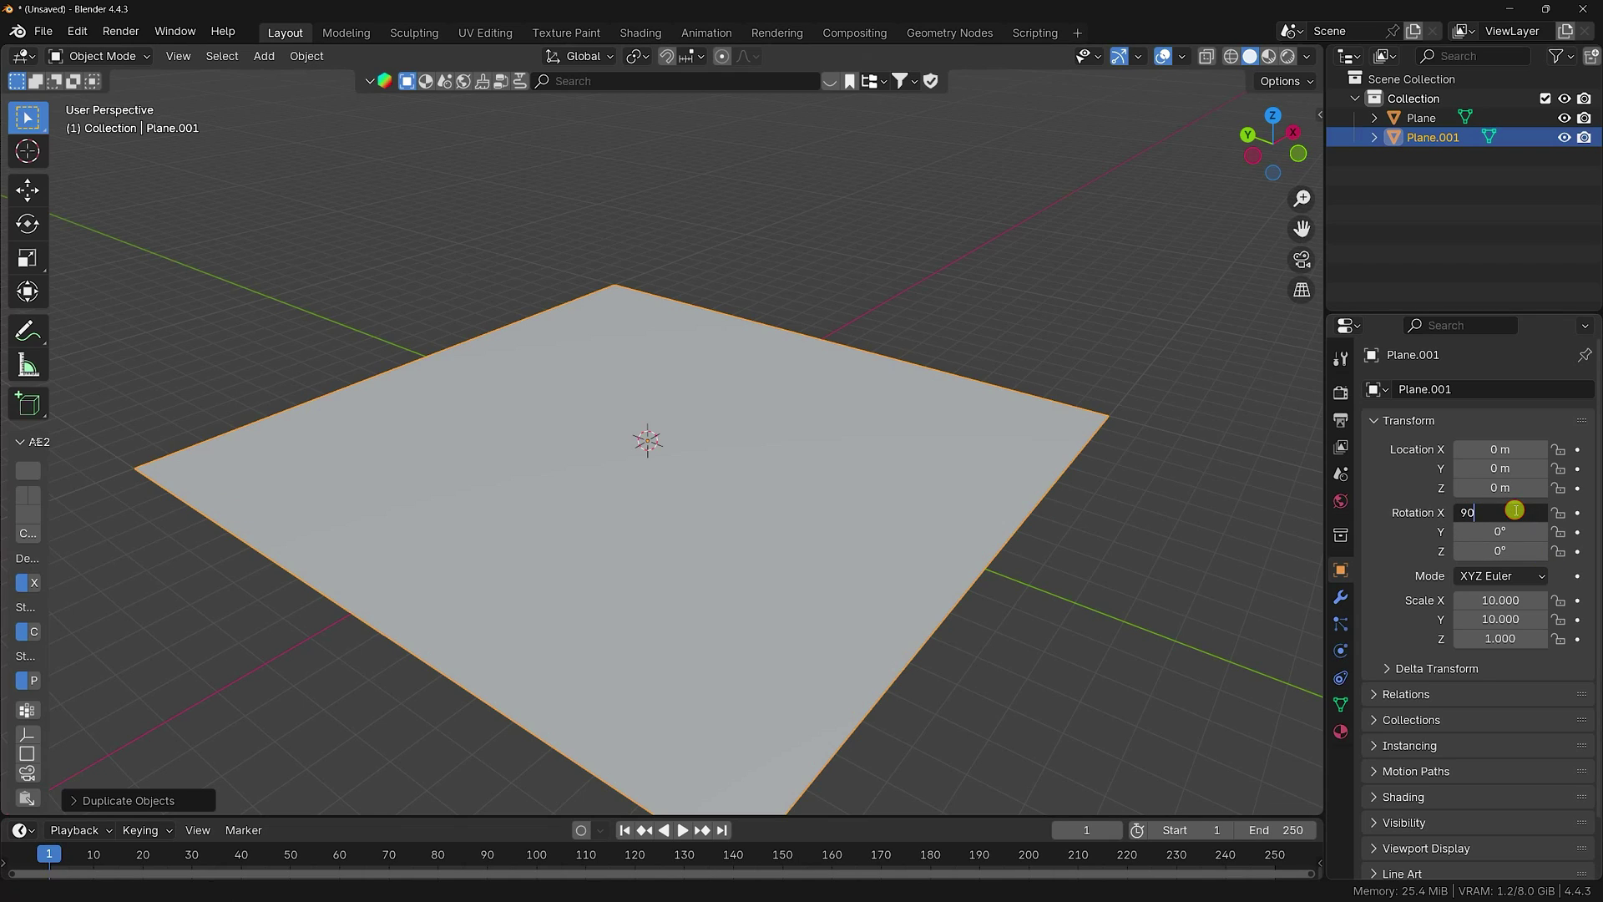
key("Return")
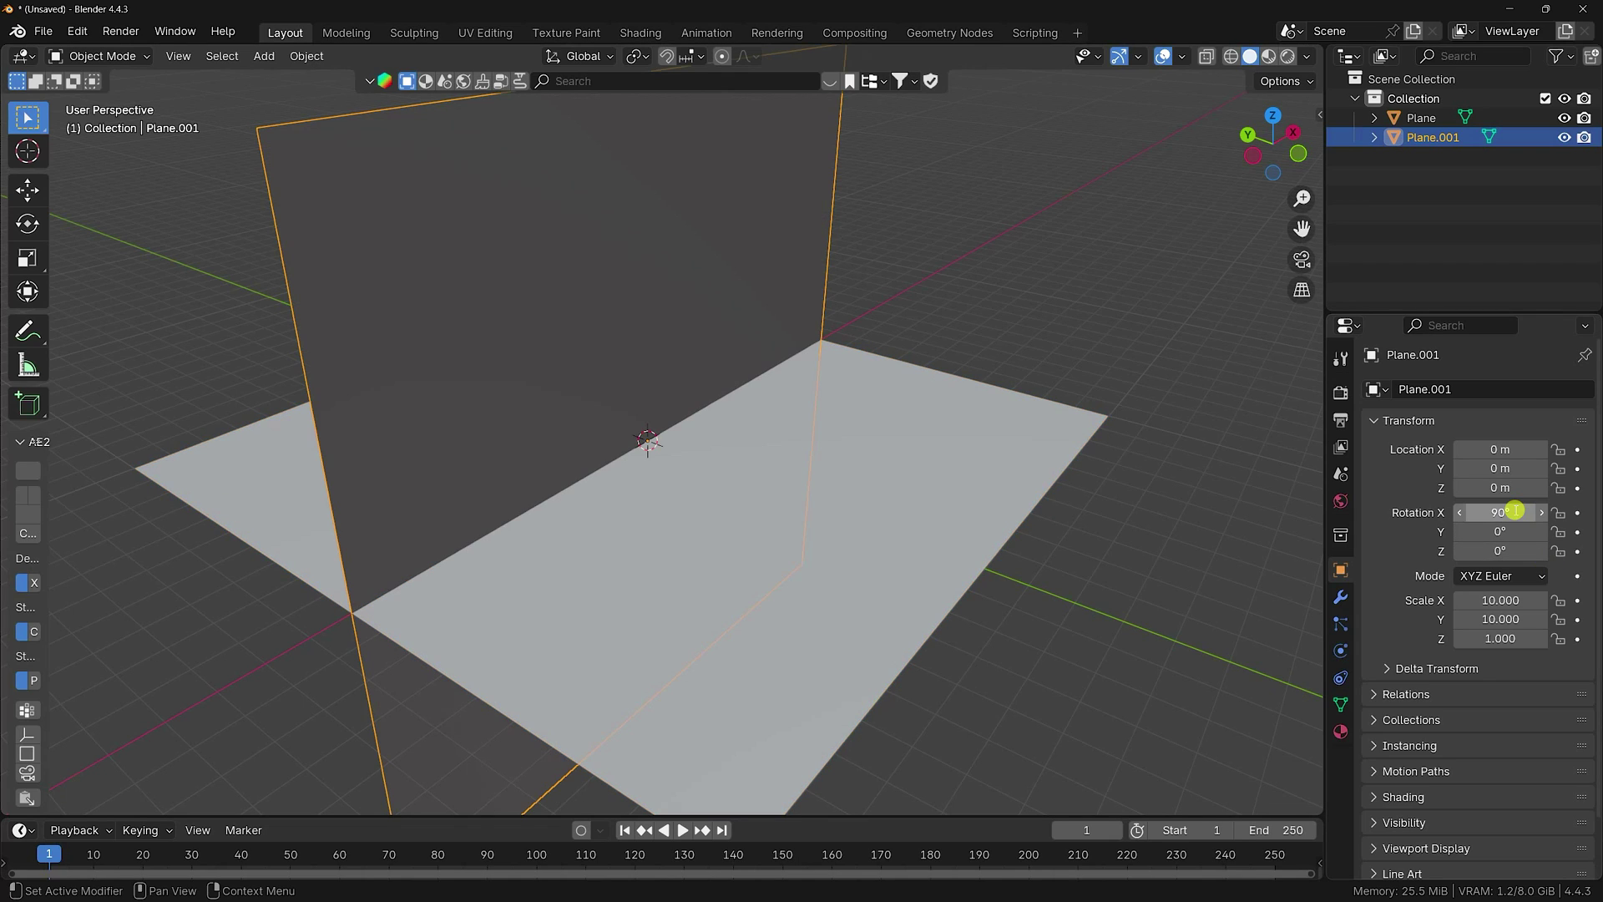
mouse_move(1486, 469)
left_mouse_down()
mouse_move(301, 480)
mouse_move(583, 507)
mouse_move(1488, 469)
left_mouse_up()
left_click(1488, 468)
key("Return")
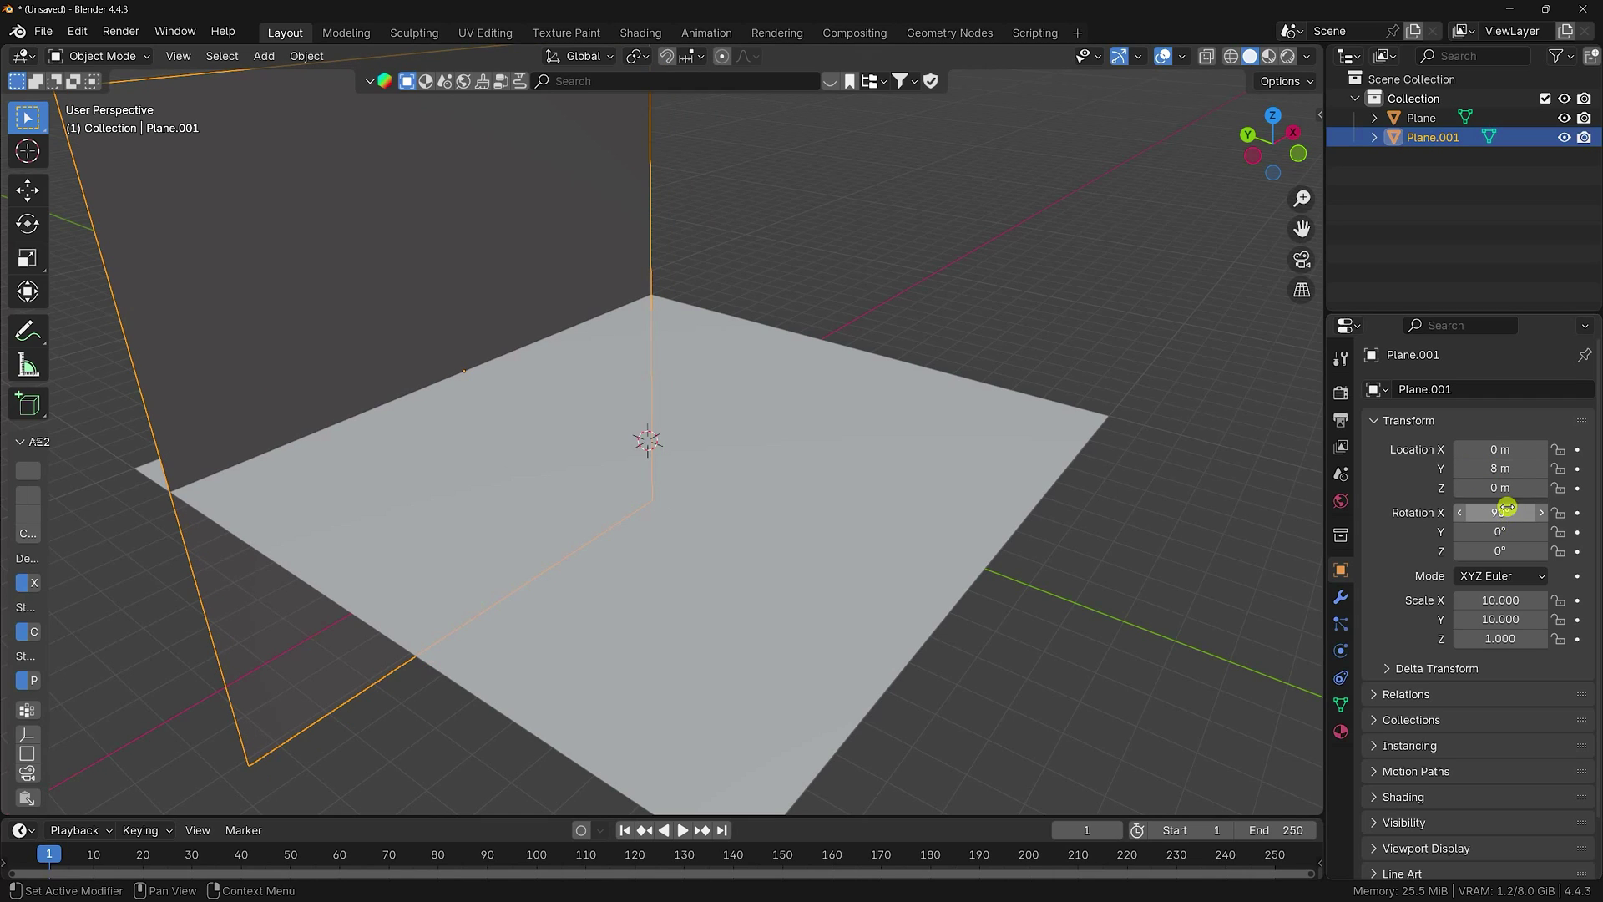
- Raise the upright wall plane to a Z location of about 5.63 m
left_click_drag(1503, 492, 472, 507)
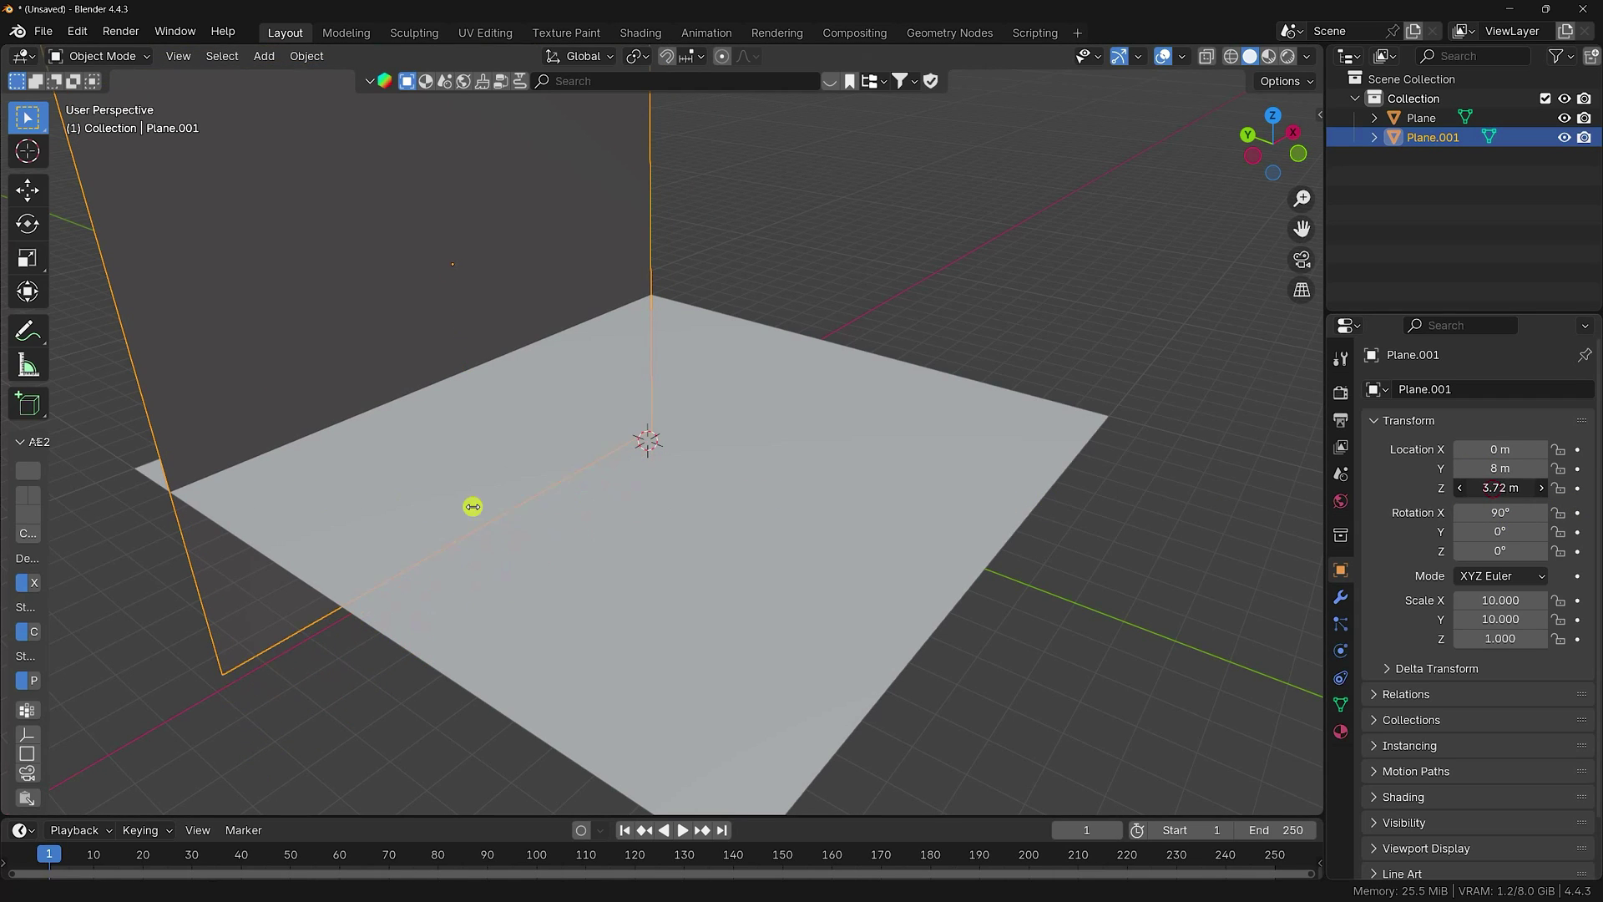
left_click_drag(576, 518, 577, 518)
scroll(680, 430, "down", 5)
middle_click_drag(680, 430, 653, 491)
scroll(752, 523, "up", 5)
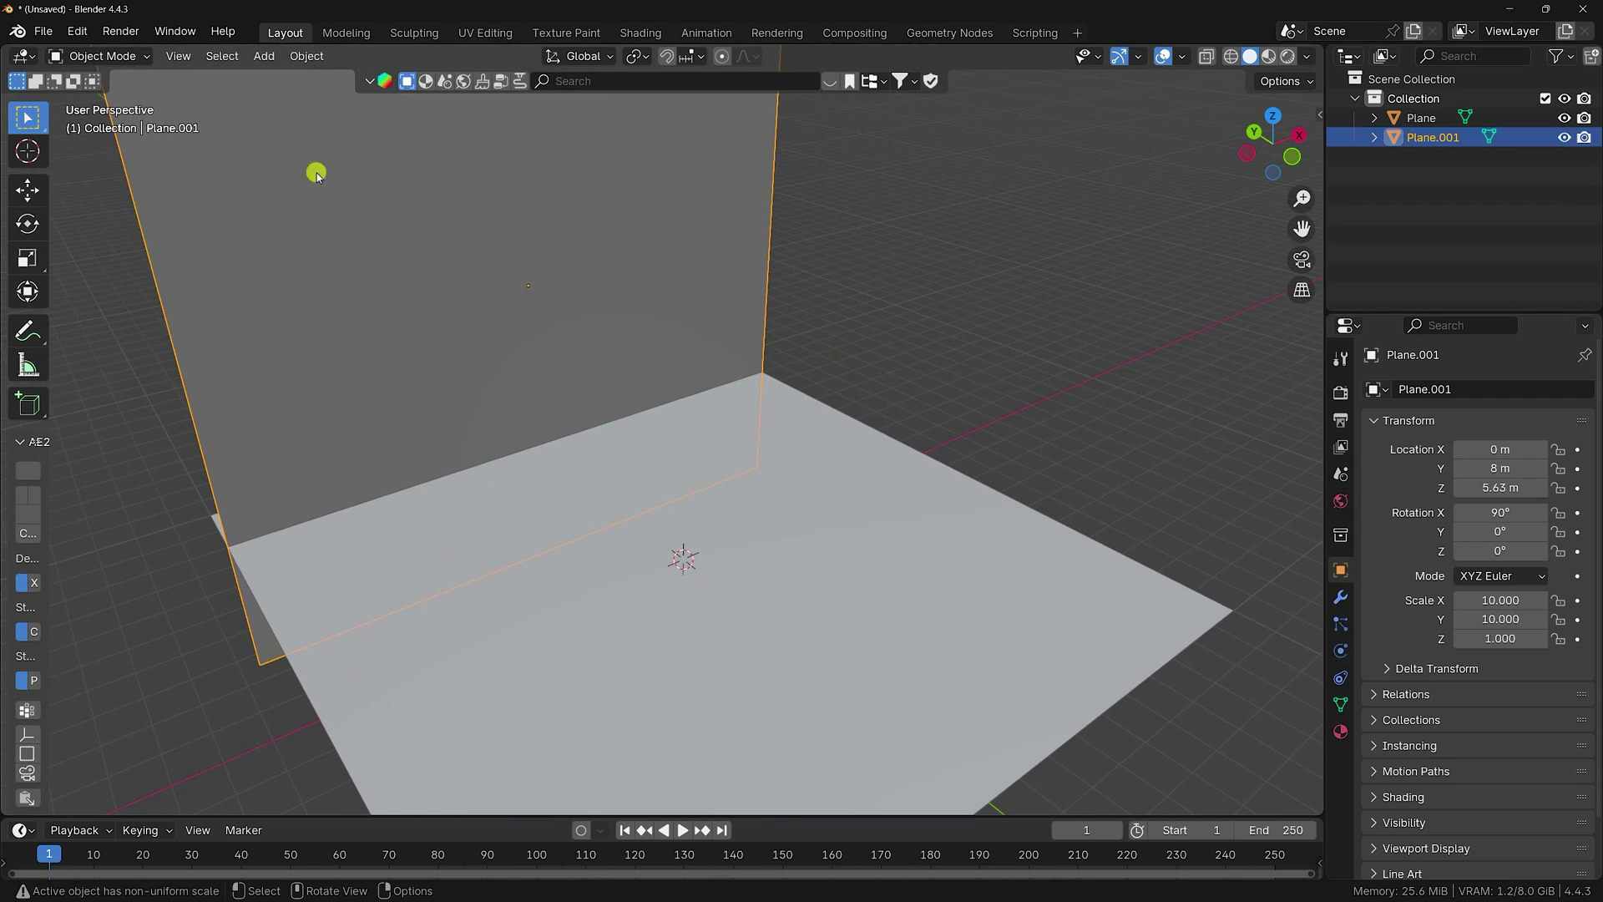
- Add a cylinder at the origin and turn on the wireframe overlay in the viewport
left_click(263, 56)
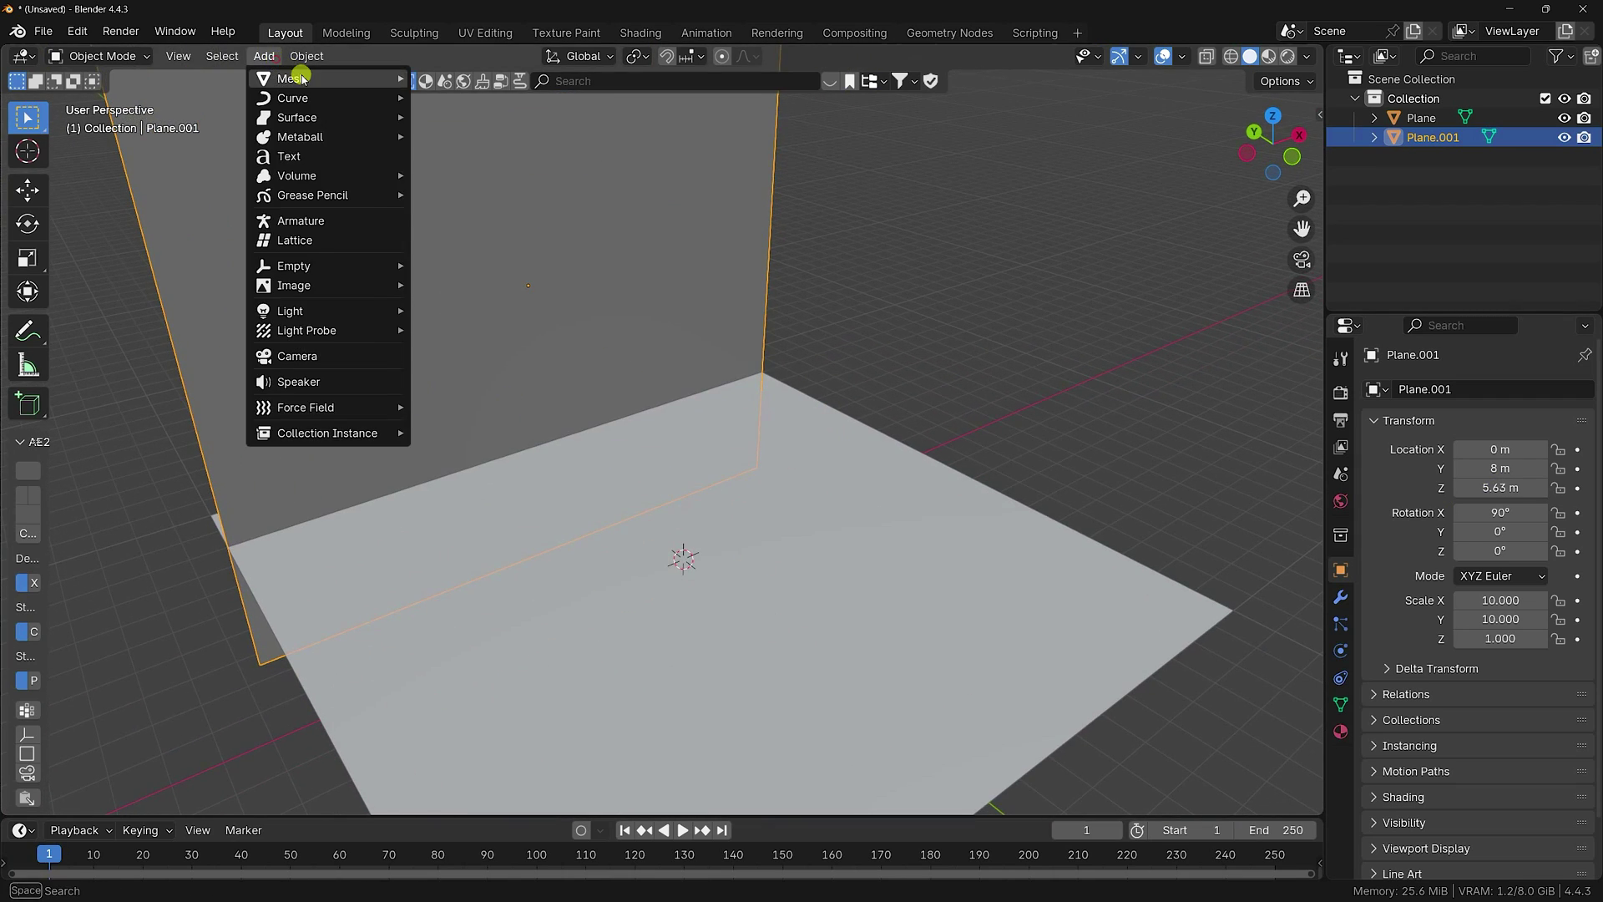
mouse_move(301, 77)
left_click(461, 177)
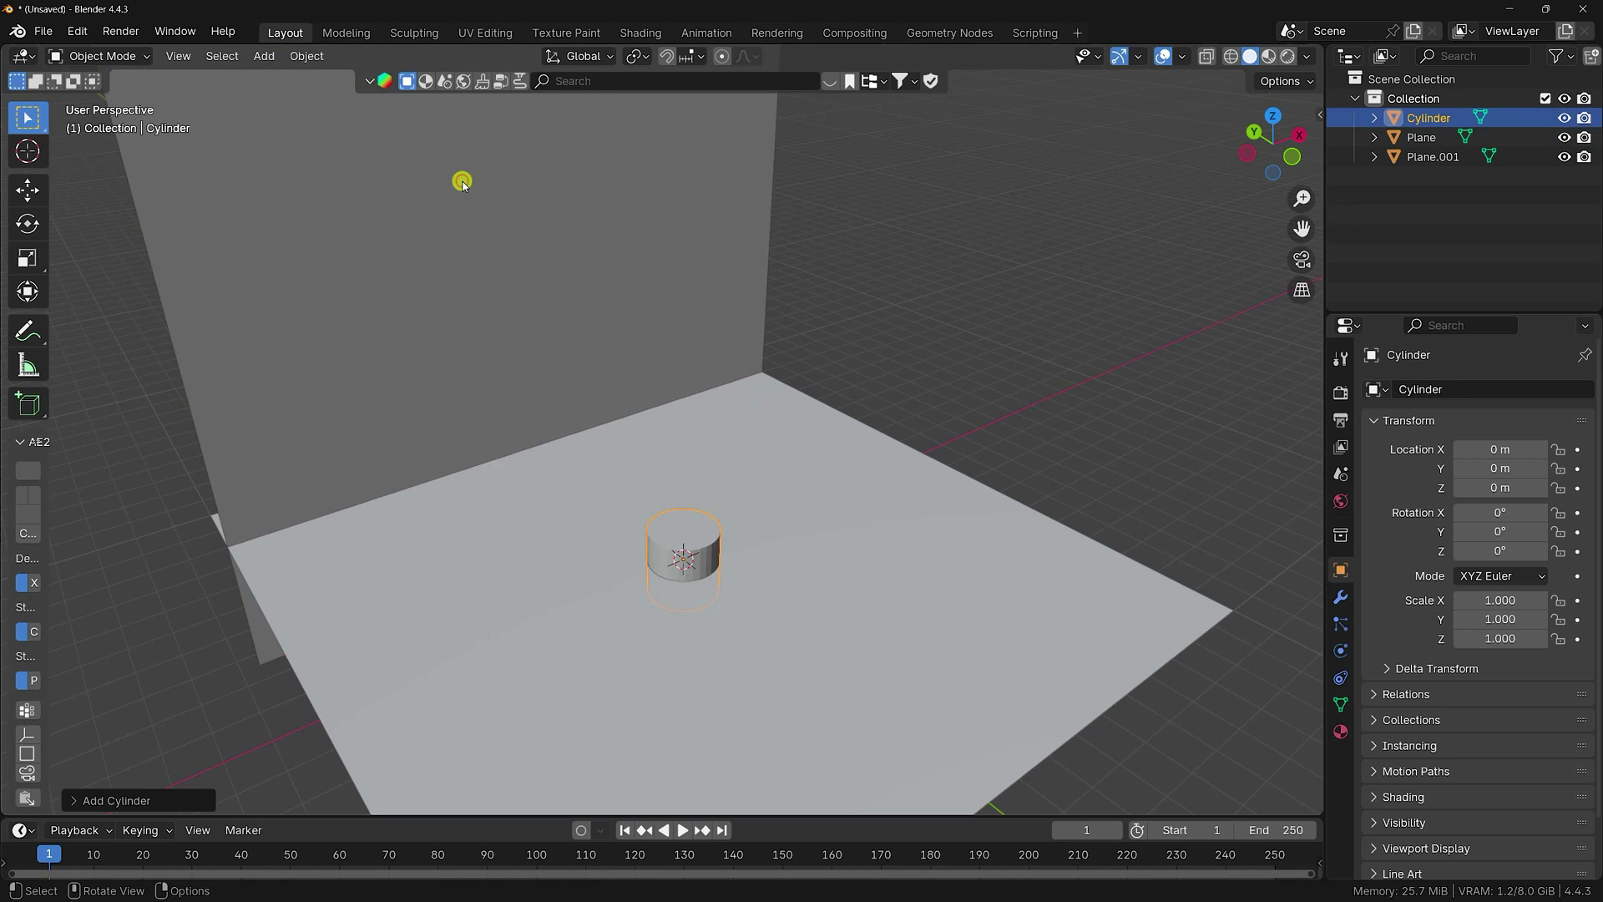
scroll(609, 423, "up", 3)
middle_click_drag(608, 422, 726, 359)
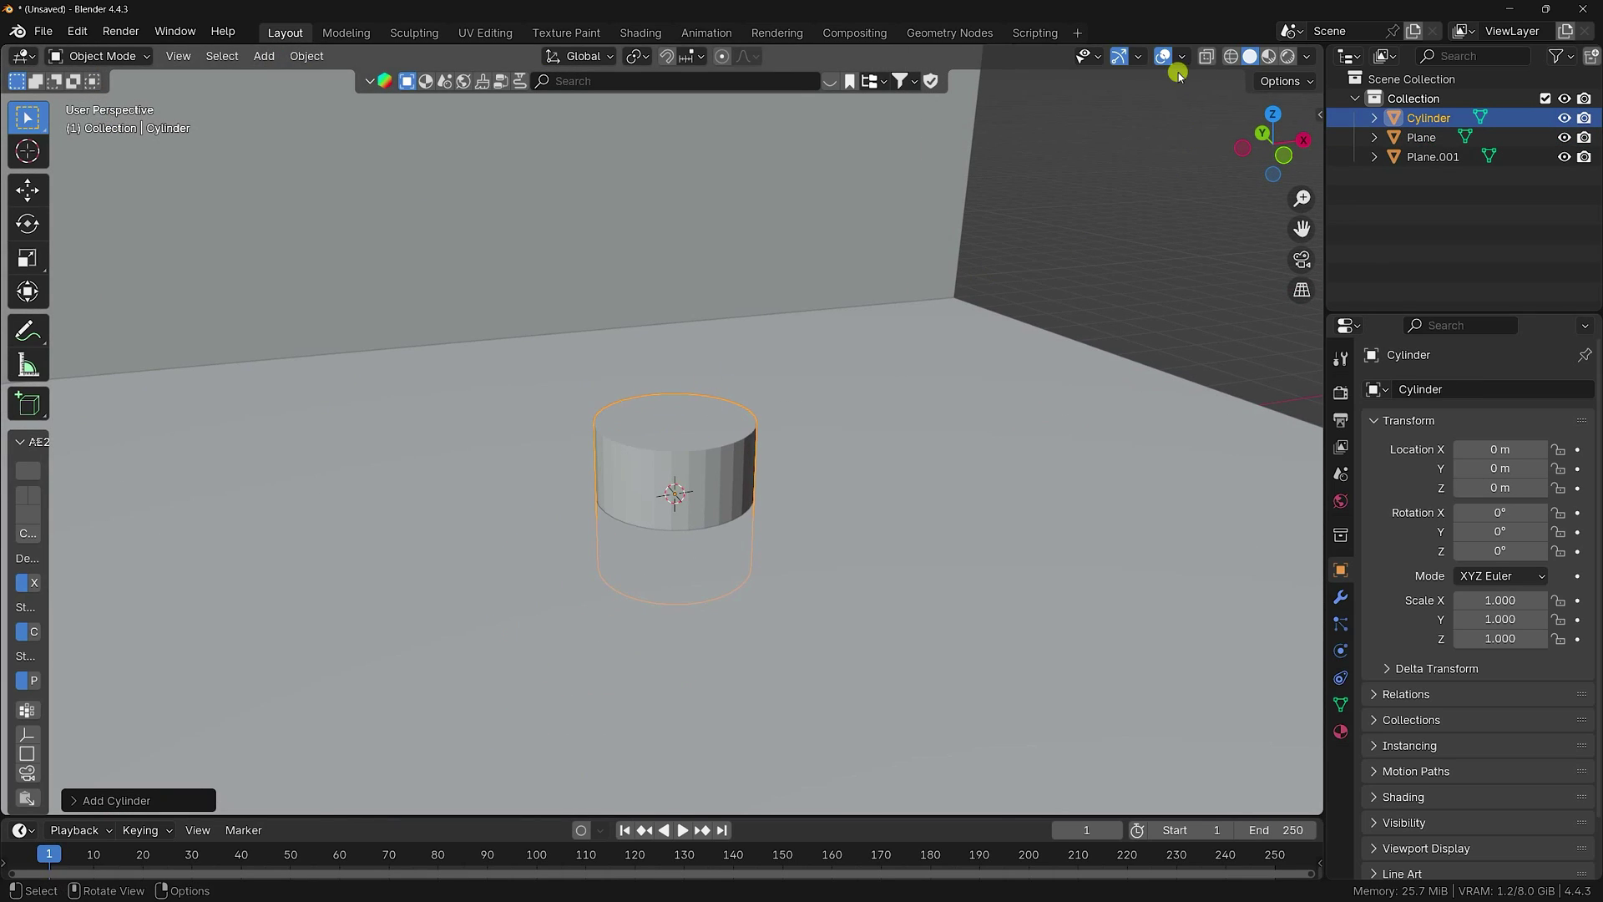
left_click(1184, 56)
left_click(1065, 385)
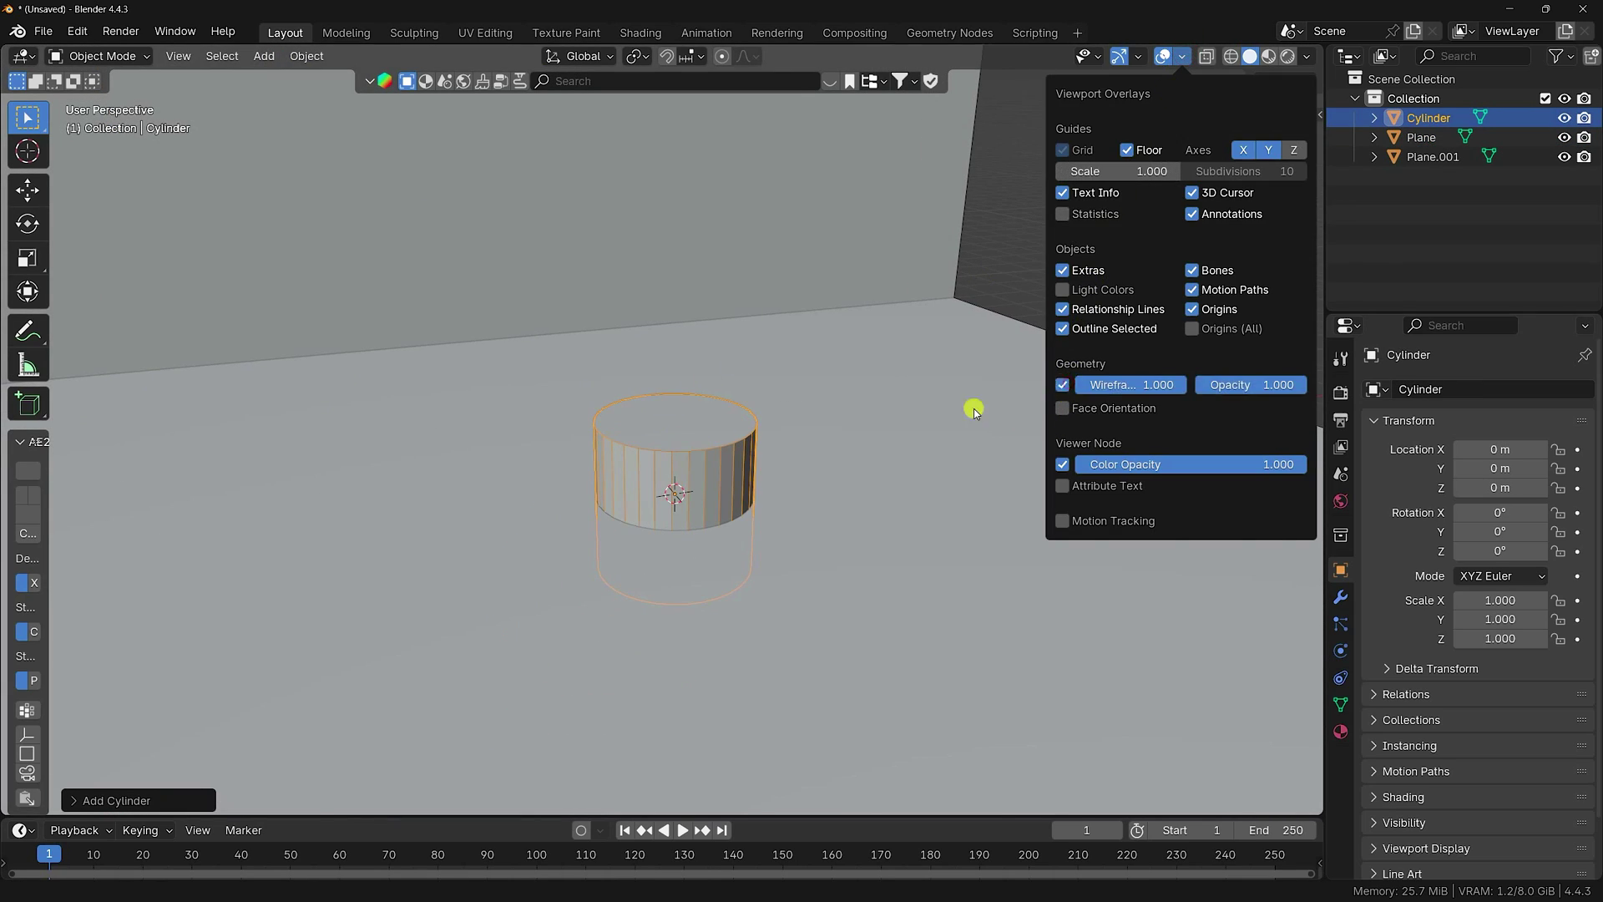
- Set the new cylinder to 257 vertices, a radius of 1.9 m and a depth of 0.5 m
left_click(130, 797)
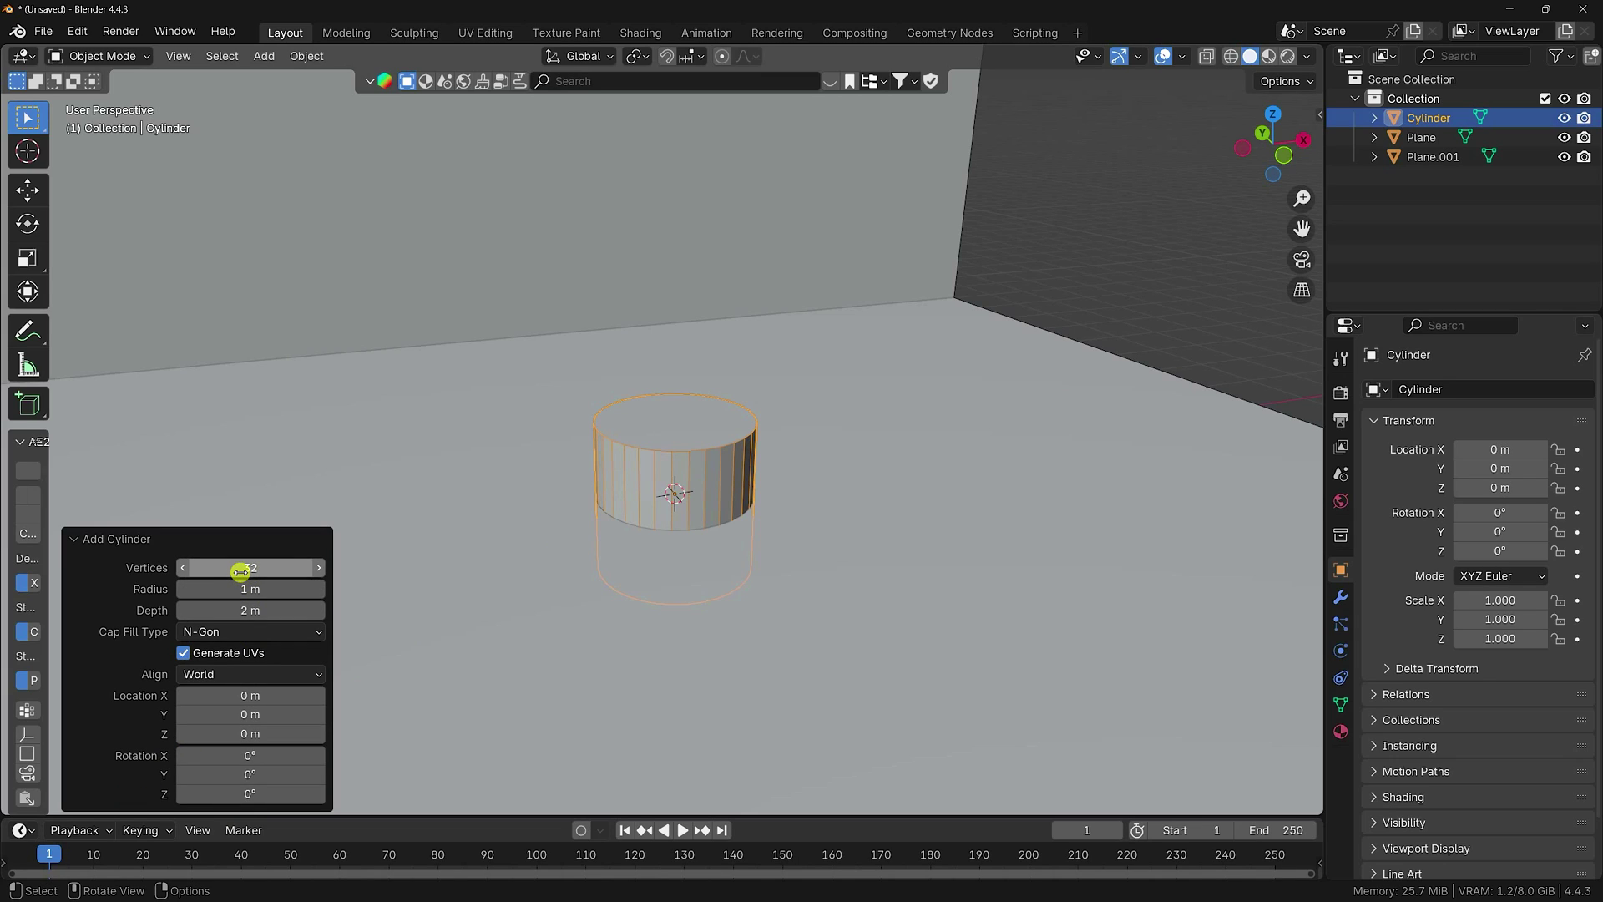
left_click_drag(237, 568, 204, 577)
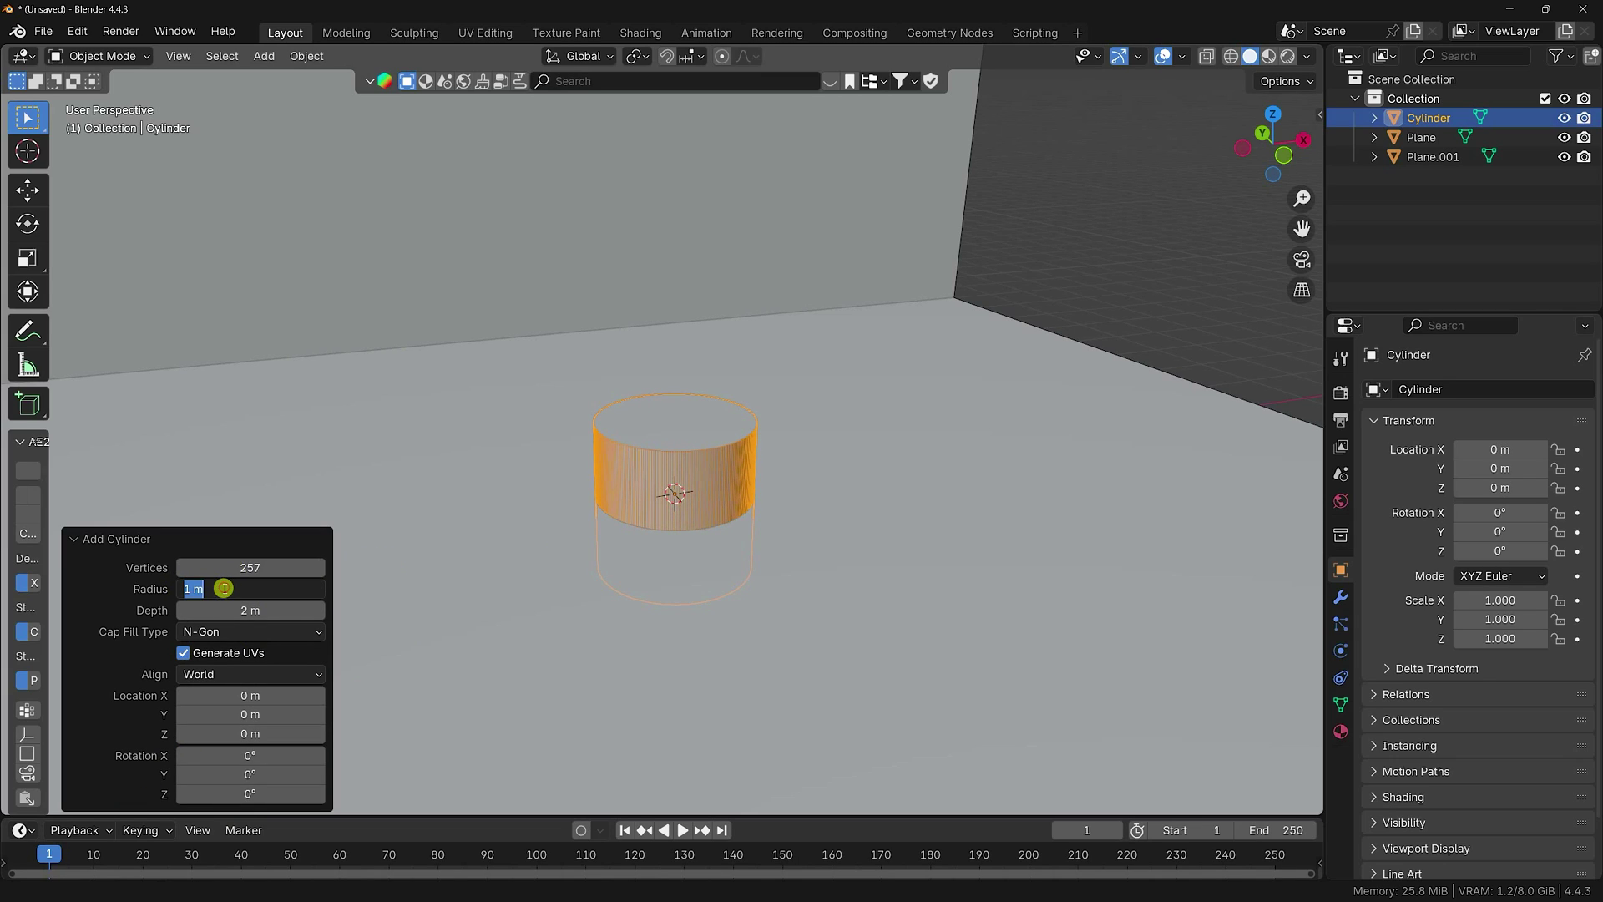
left_click(223, 588)
type("1.9")
key("Return")
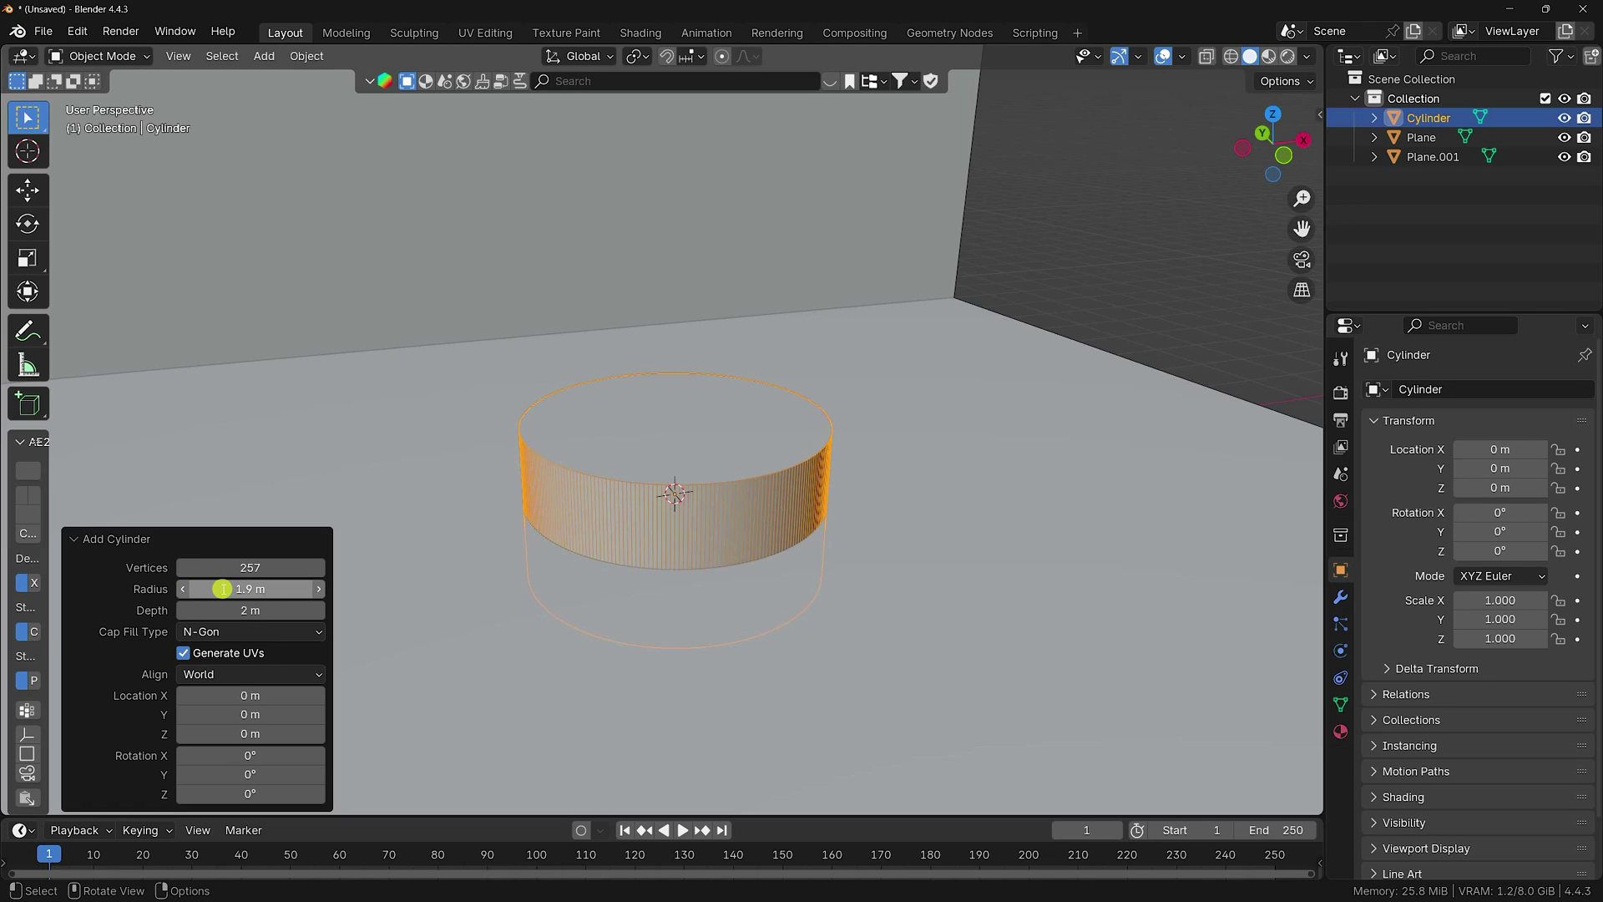
left_click(256, 613)
type("0.")
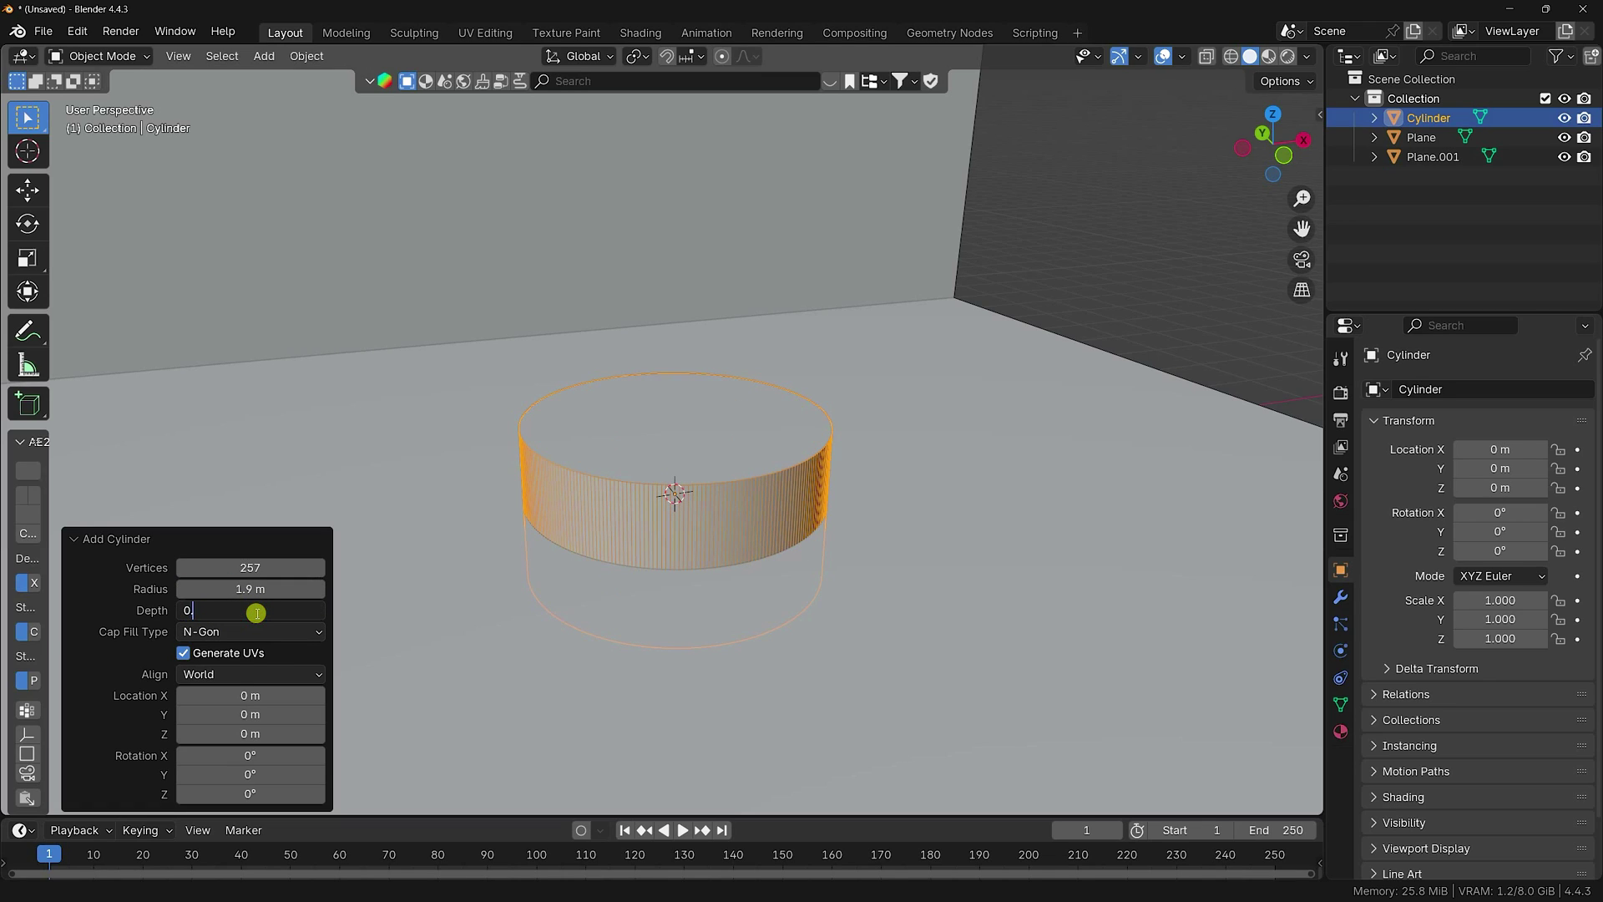
type("5")
key("Return")
- Move the cylinder up in front view to a Z location of about 0.226 m so it rests on the floor
left_click(26, 190)
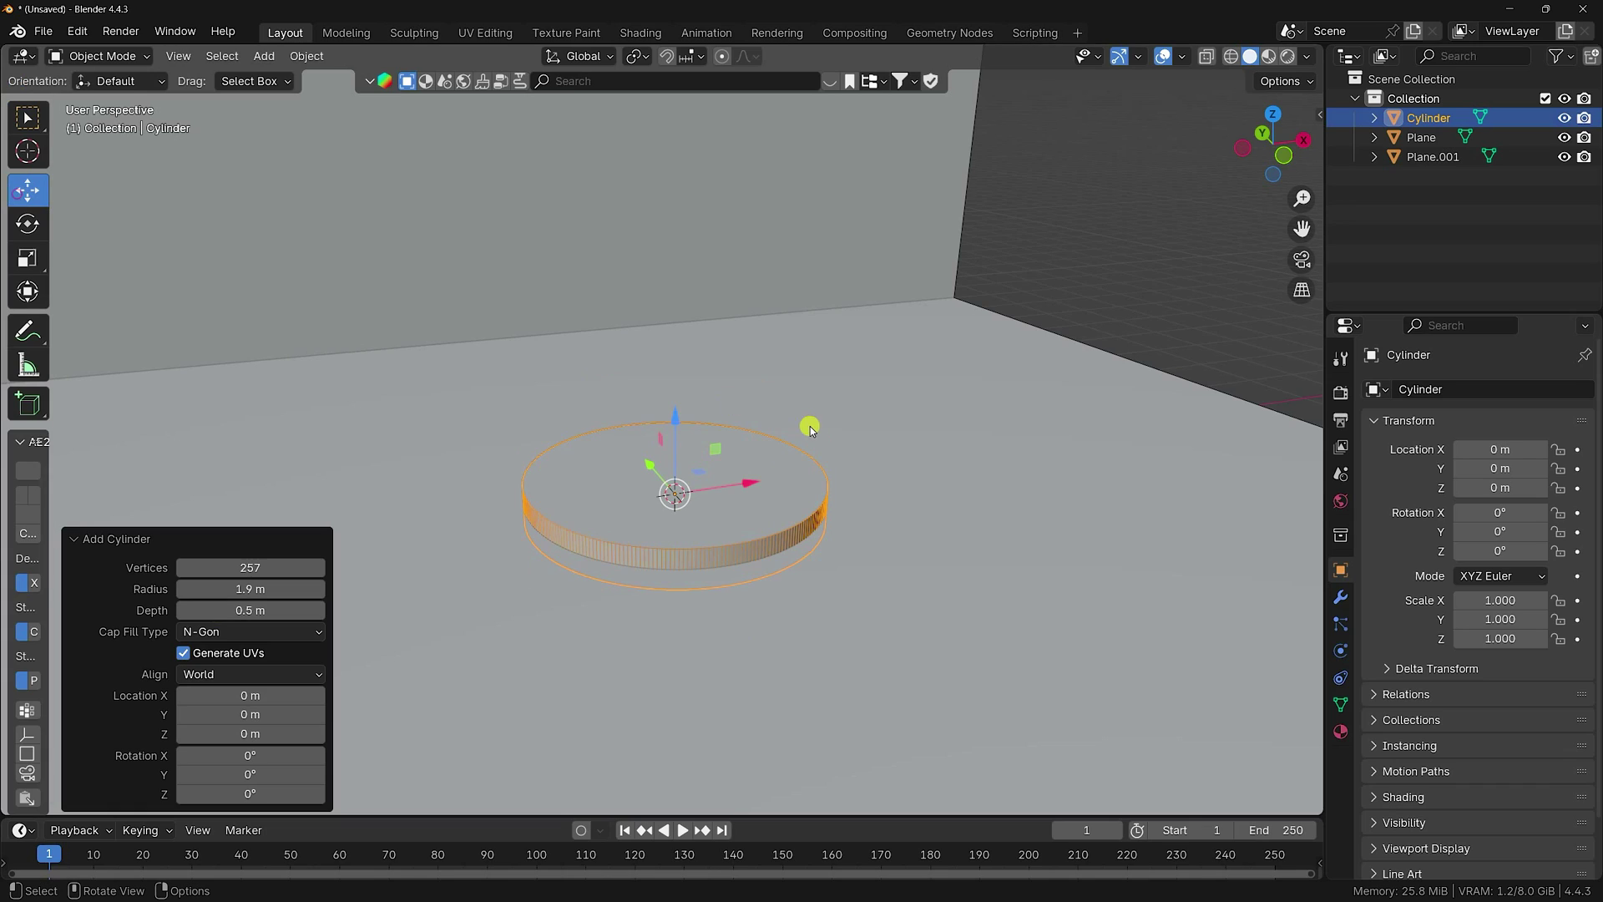
key("KP_1")
scroll(788, 437, "up", 4)
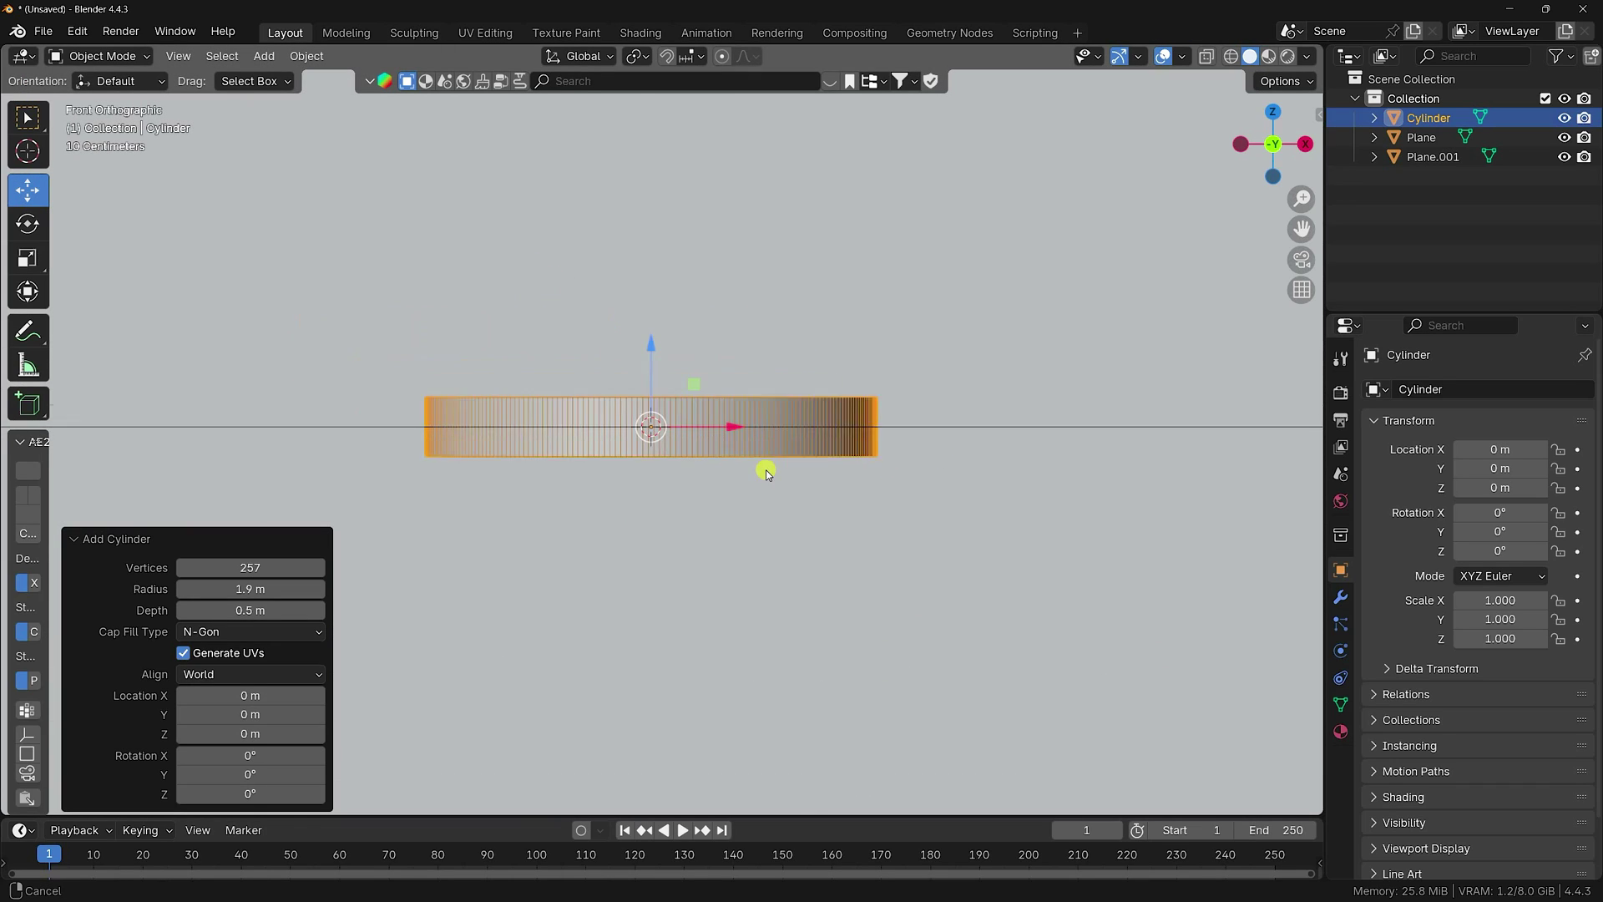
left_click_drag(715, 373, 706, 321)
middle_click_drag(691, 347, 752, 520)
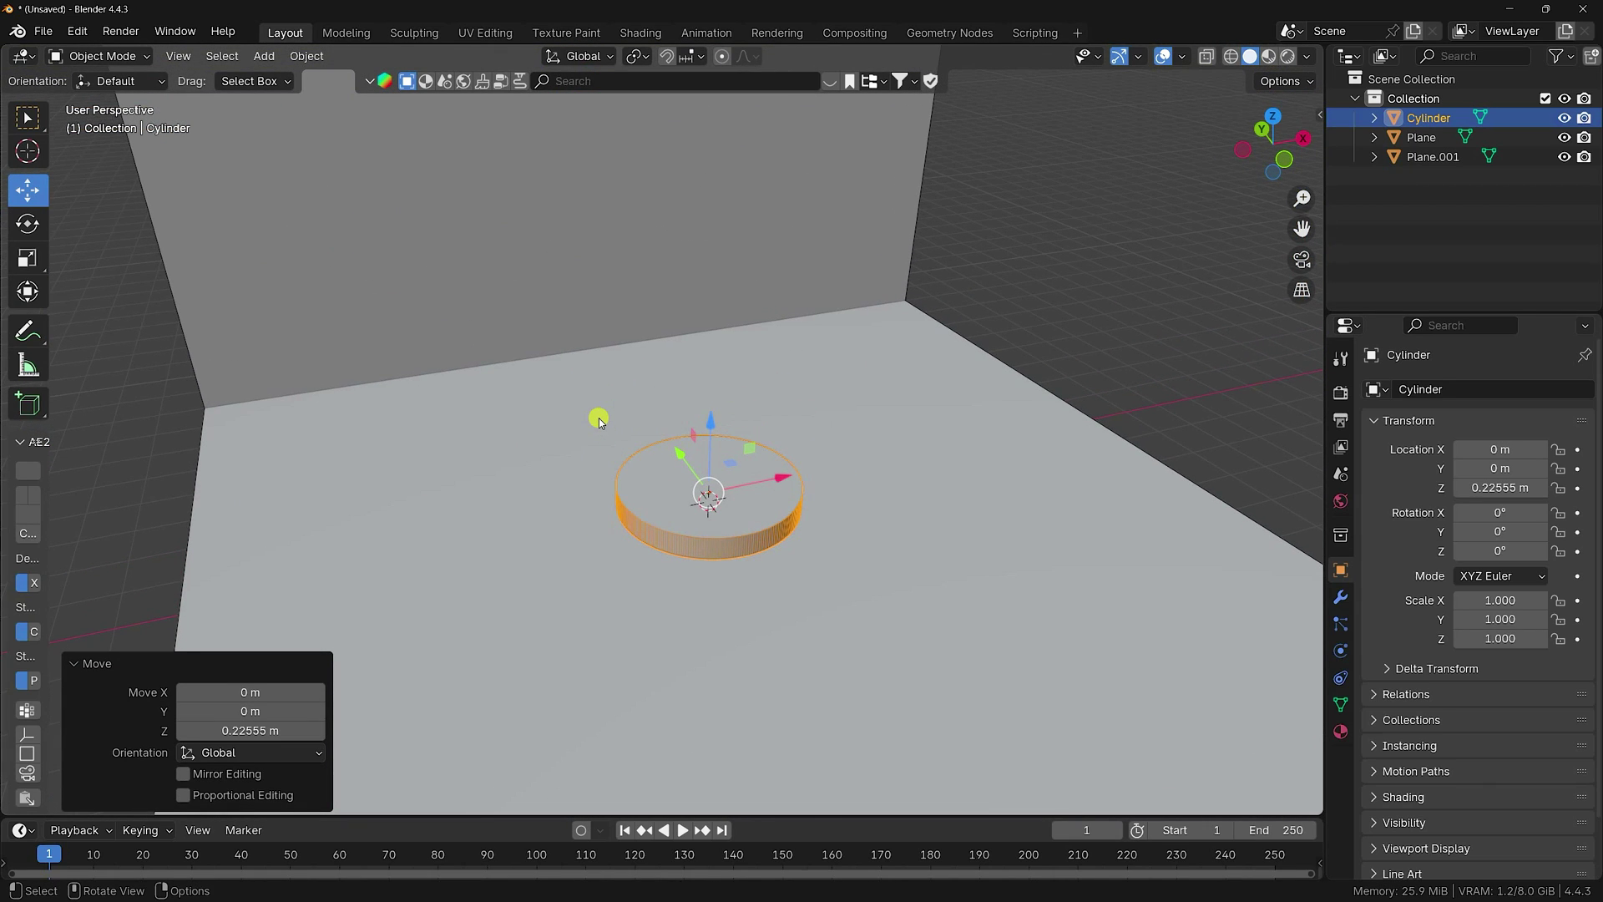
left_click(1409, 228)
- Add a cube at the origin and set its scale to 0.2 on X and 0.05 on Y
left_click(259, 56)
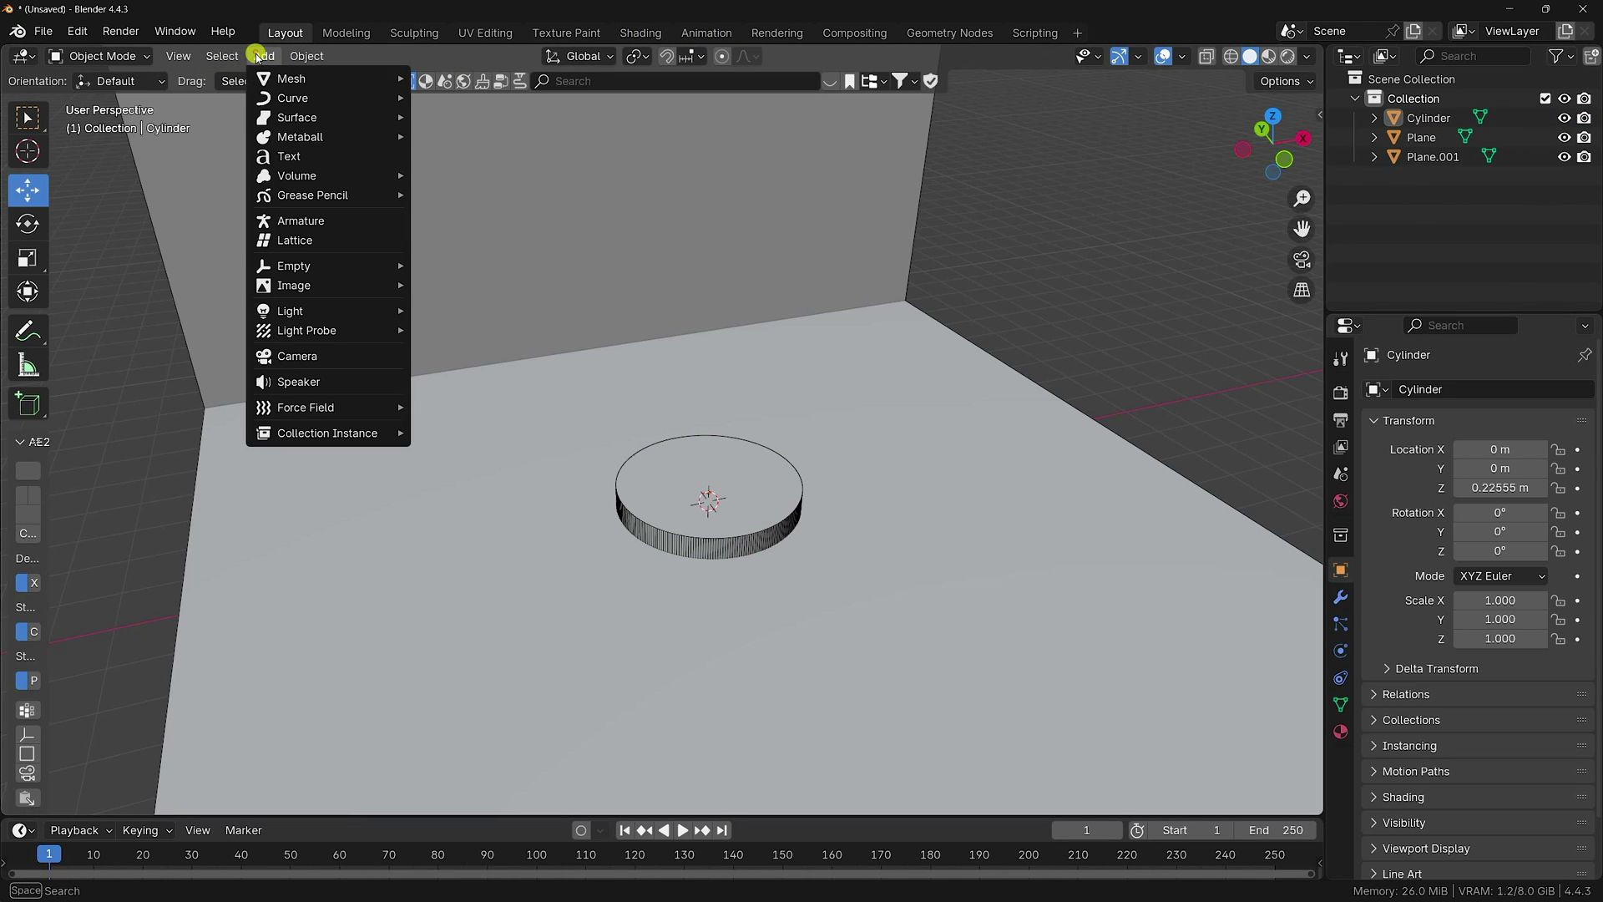
mouse_move(291, 78)
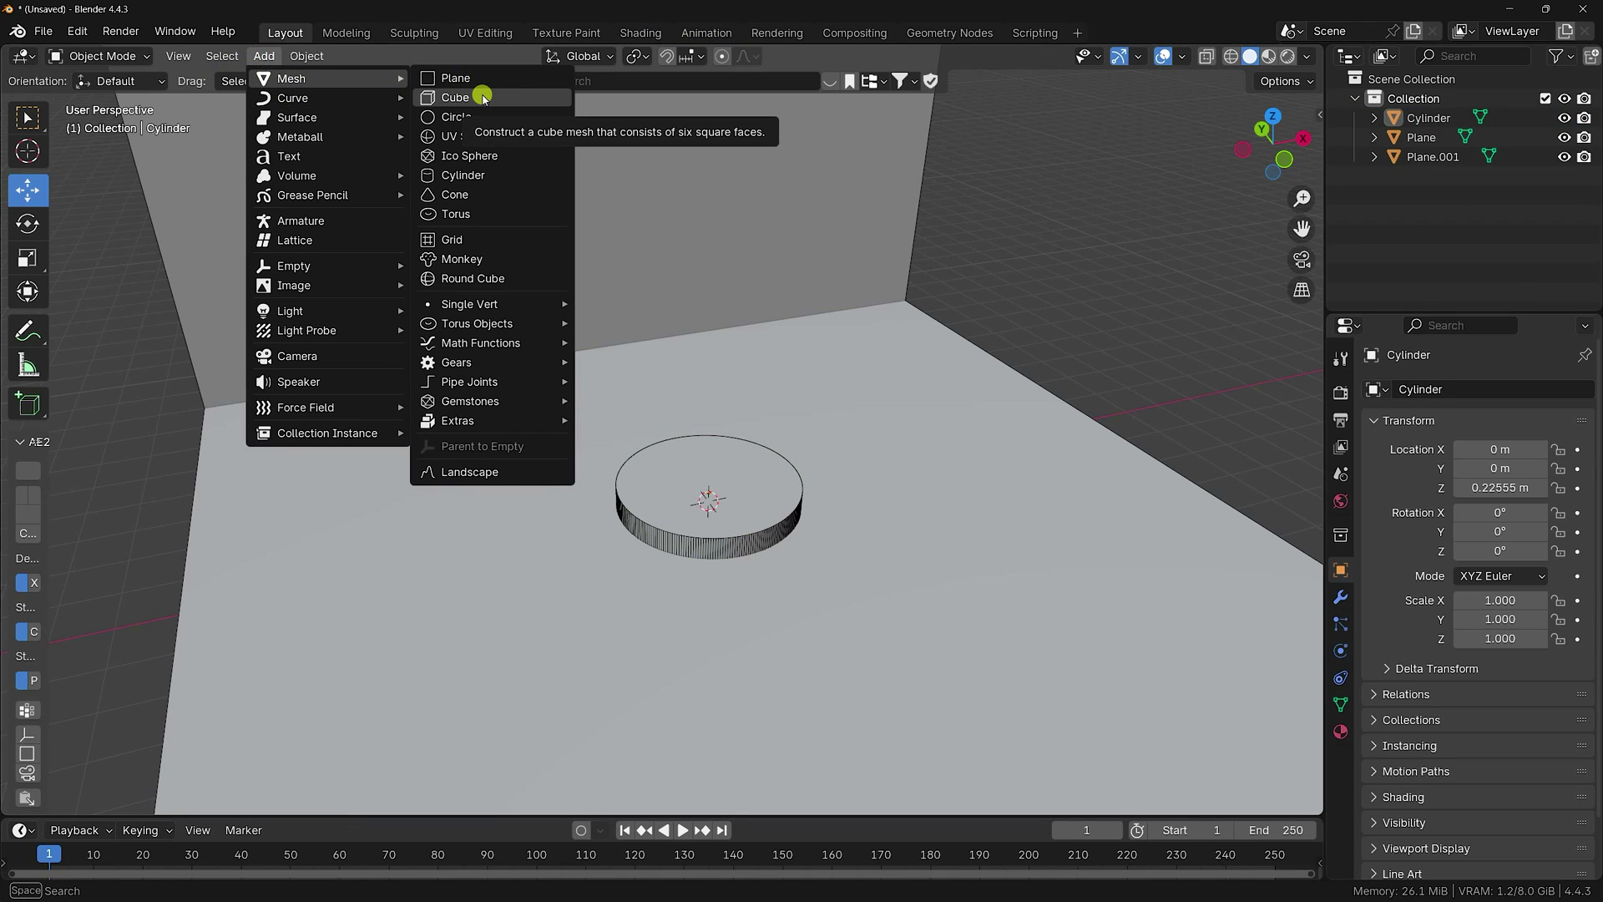
left_click(458, 98)
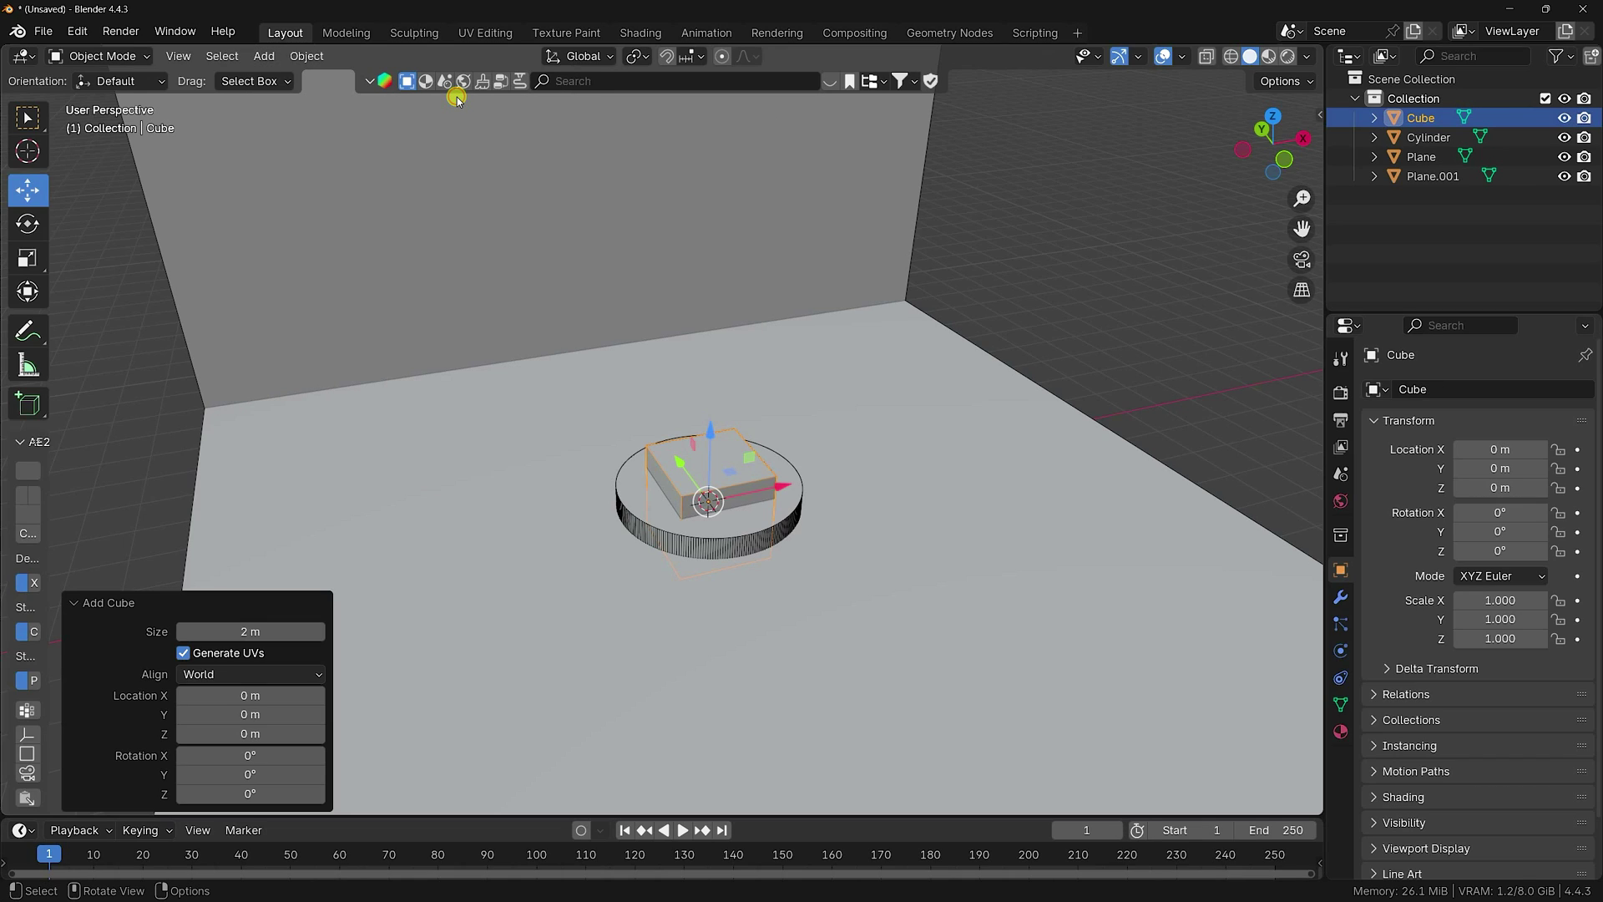
left_click(1500, 601)
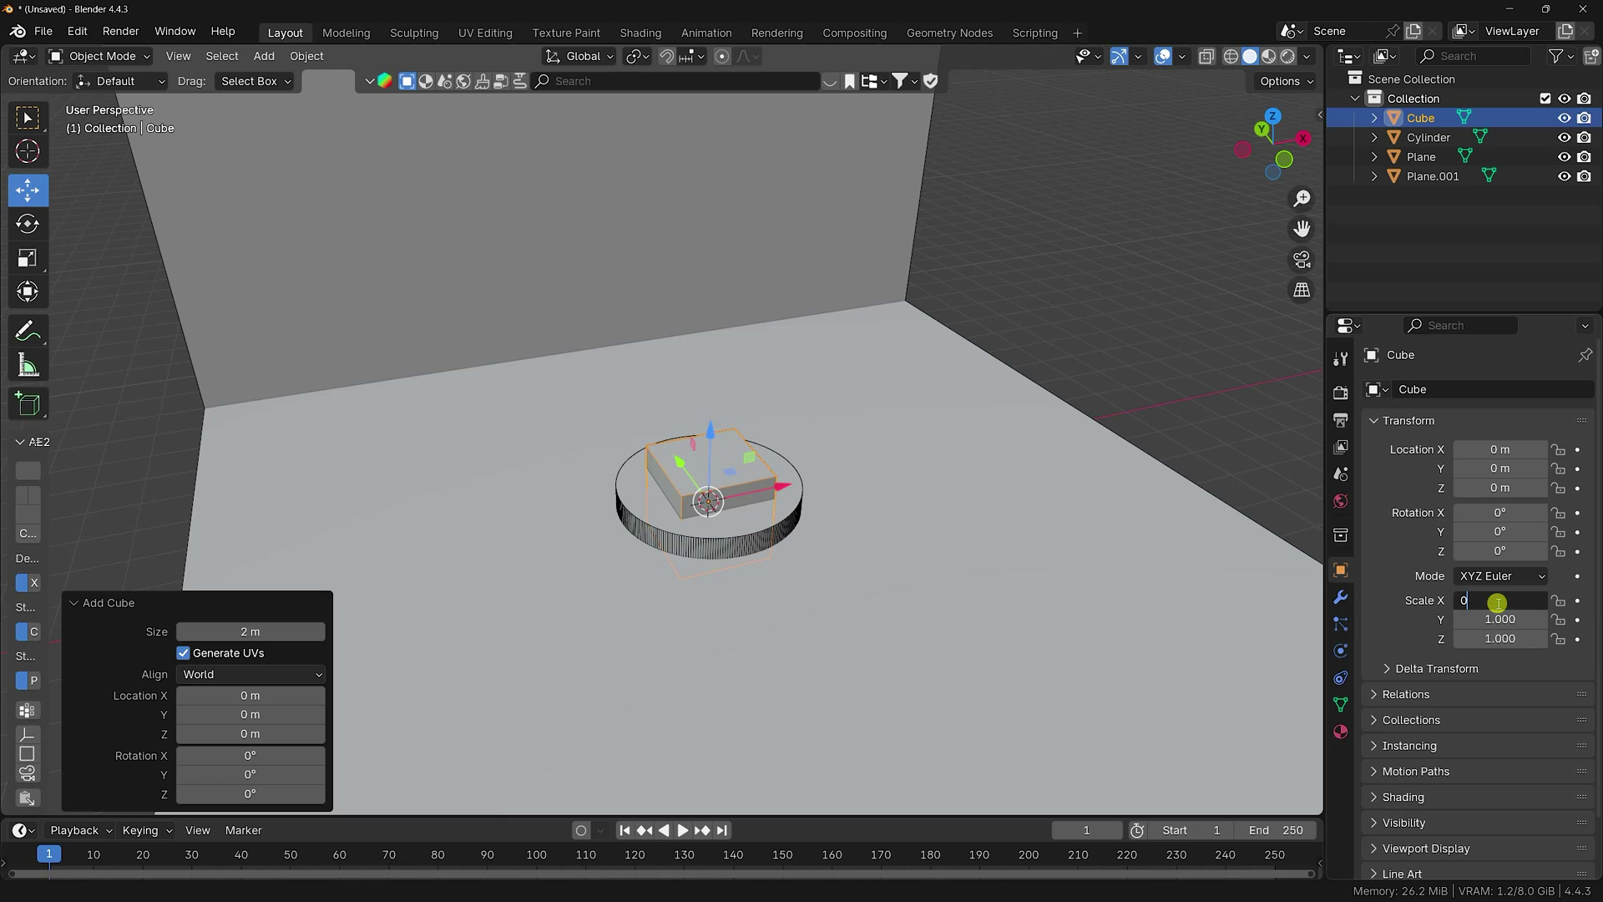
key("Tab")
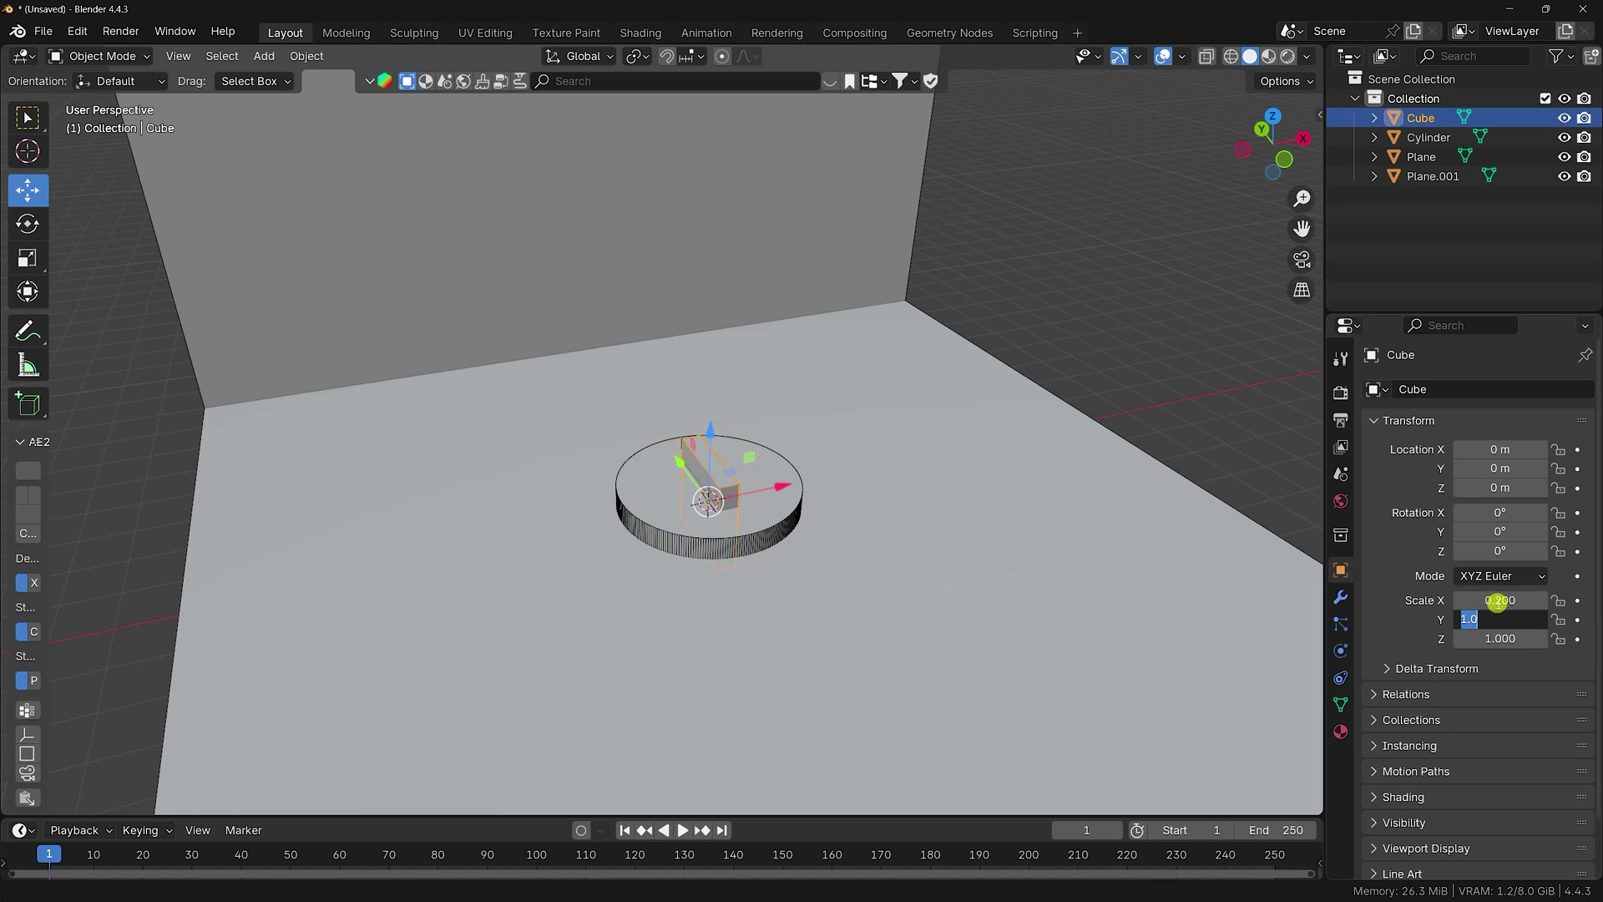
type("0.05")
key("Return")
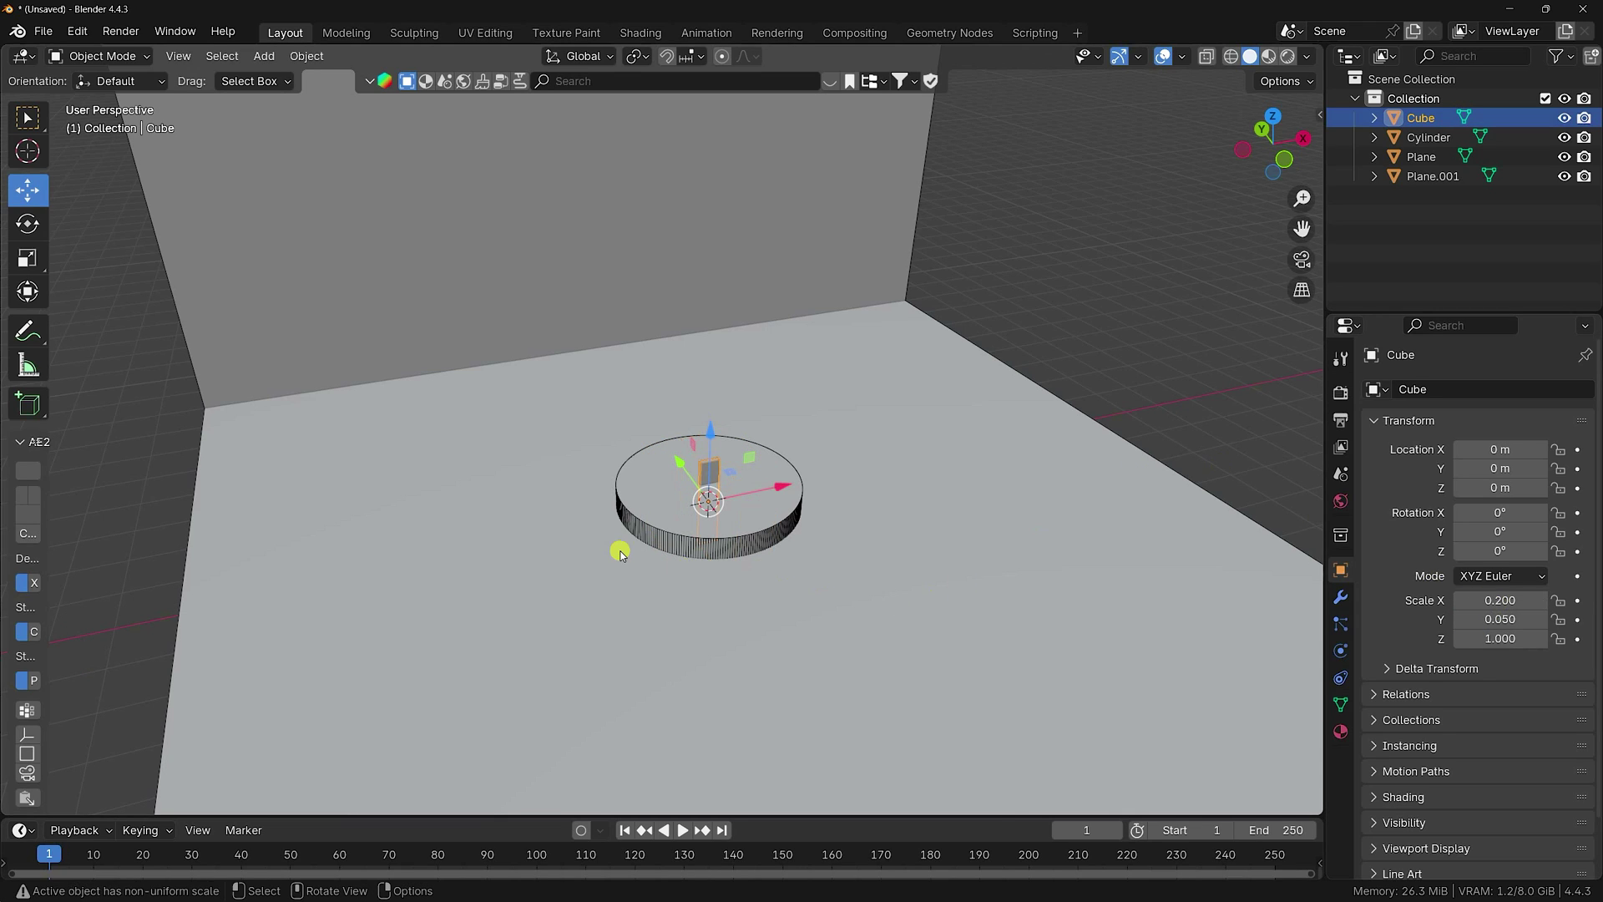
- Stretch the cube on the podium into a tall slat by setting its Z scale to 5
scroll(799, 442, "up", 6)
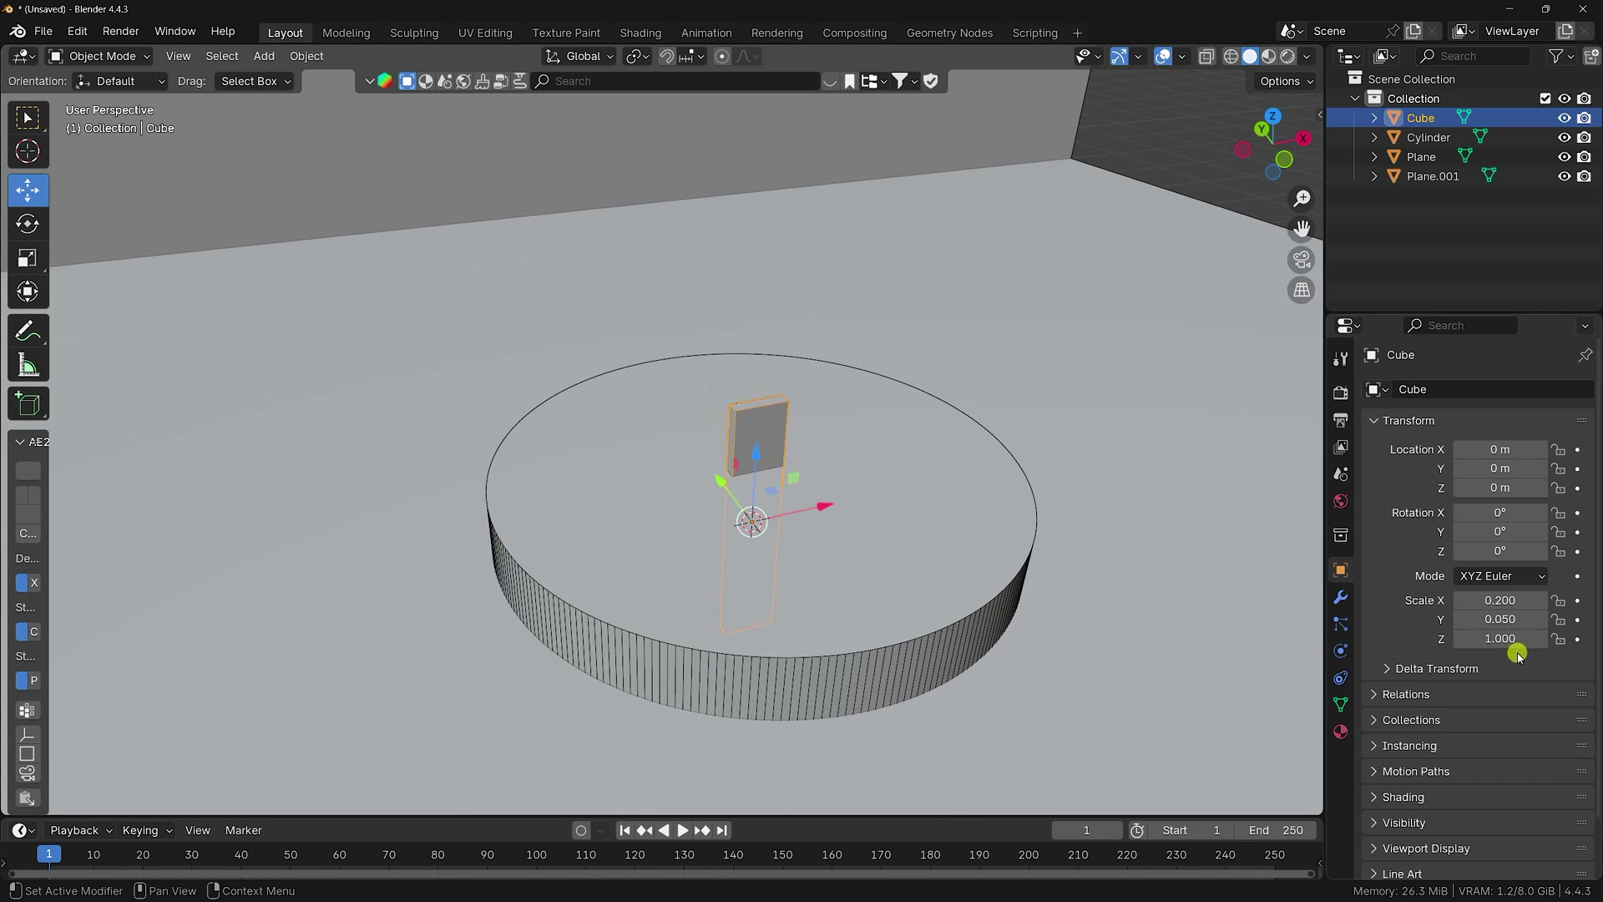
left_click(1508, 641)
key("Return")
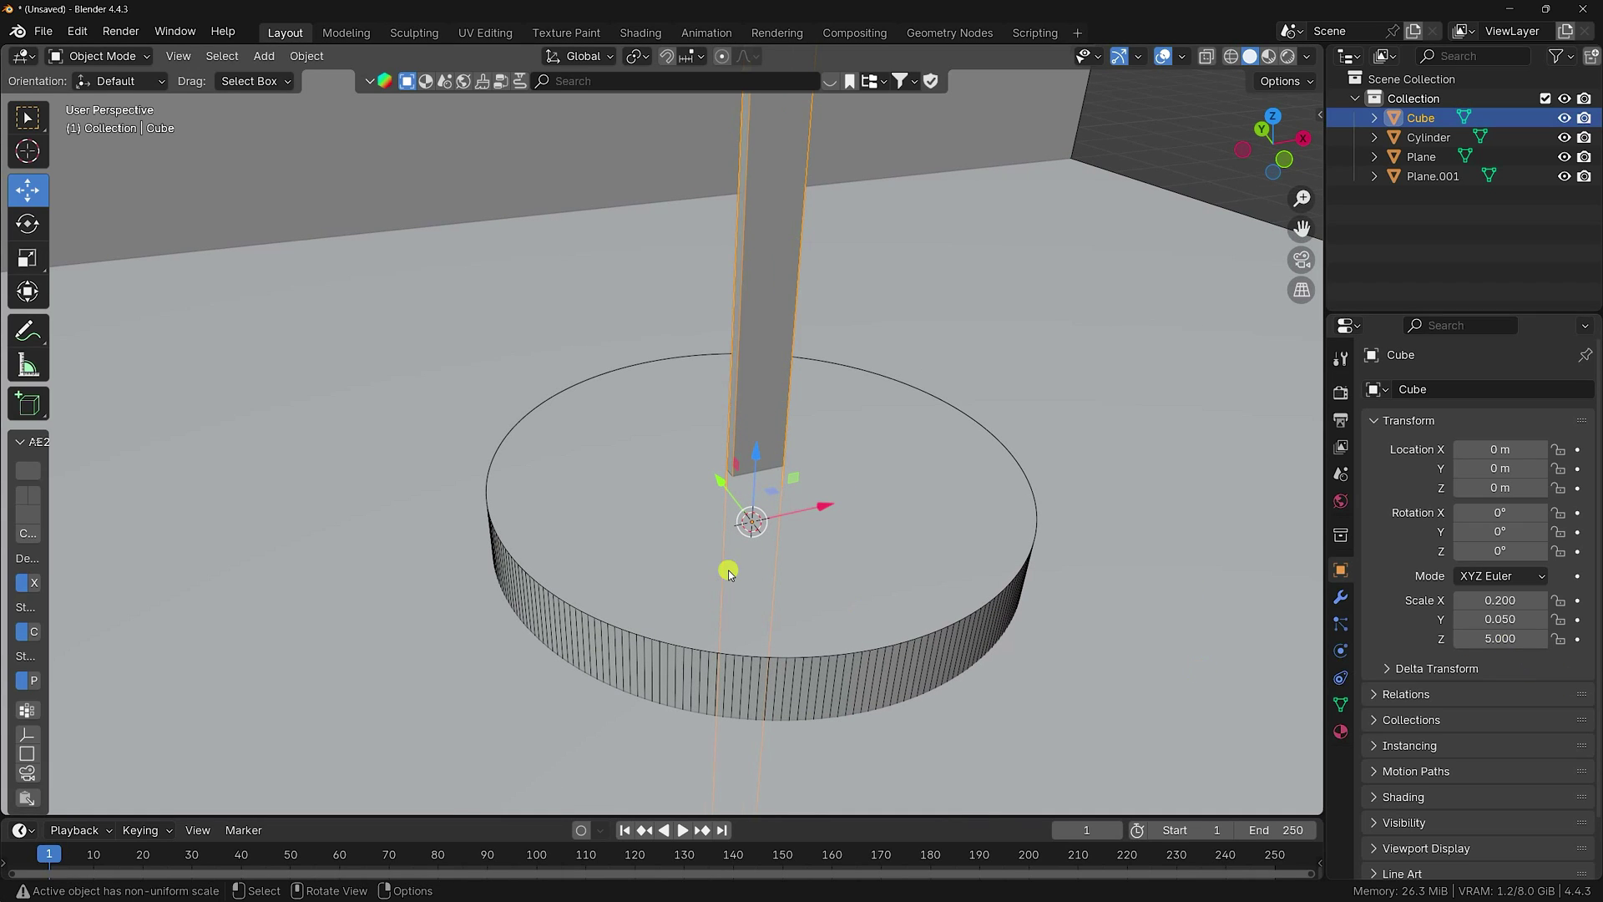
- Add an Array modifier to the tall slat
scroll(780, 509, "down", 4)
middle_click_drag(780, 508, 832, 596)
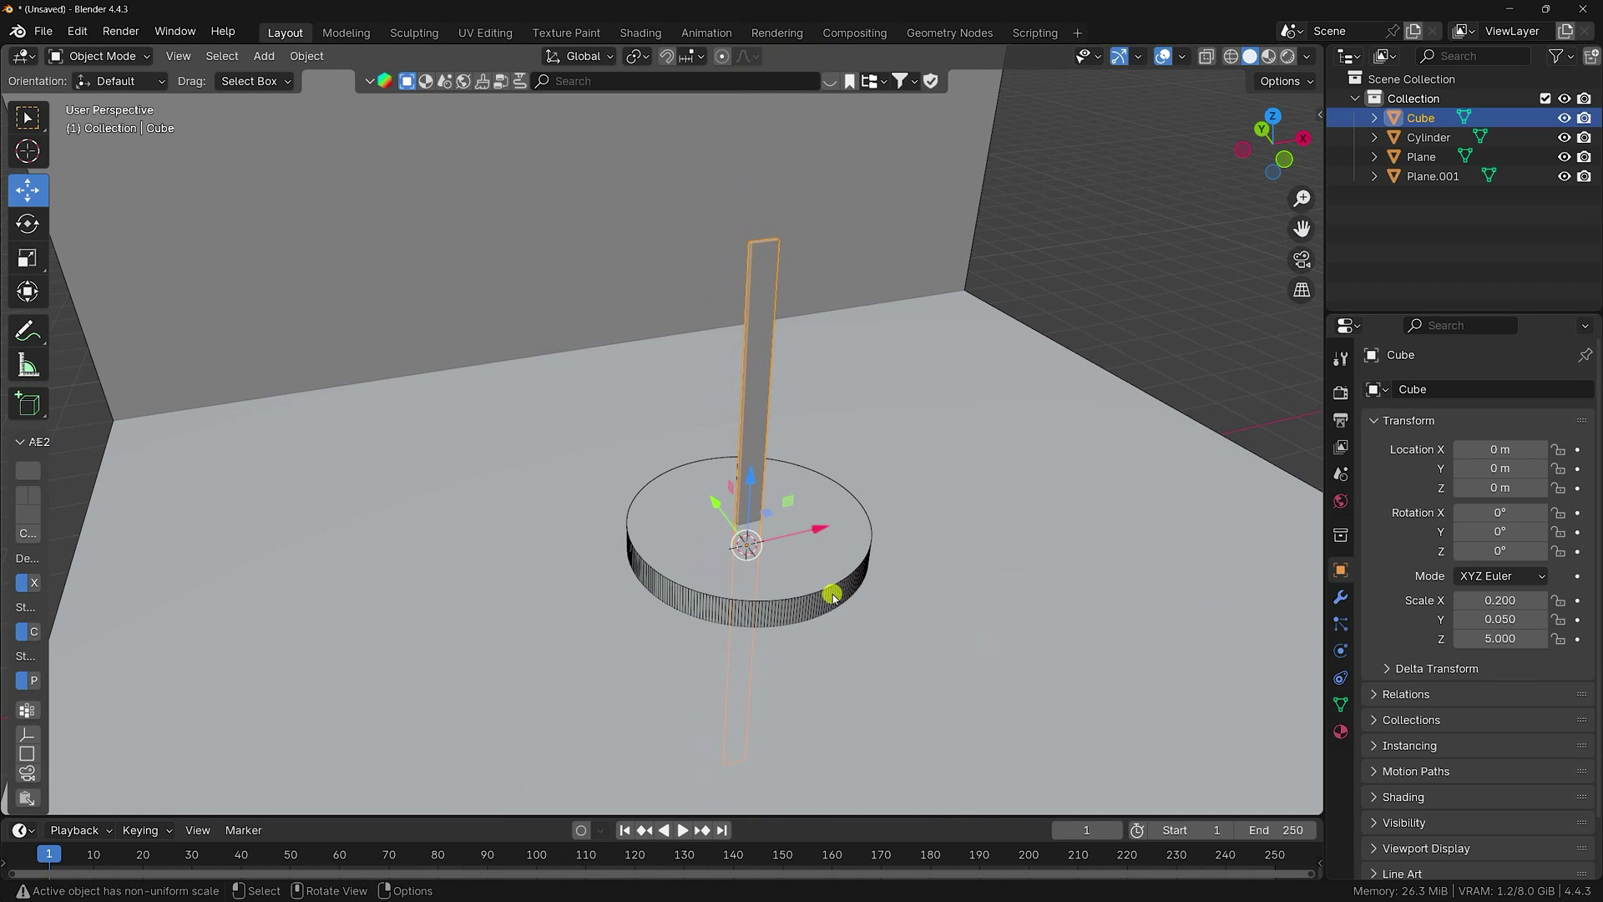
left_click(1340, 597)
left_click(1403, 389)
mouse_move(1350, 449)
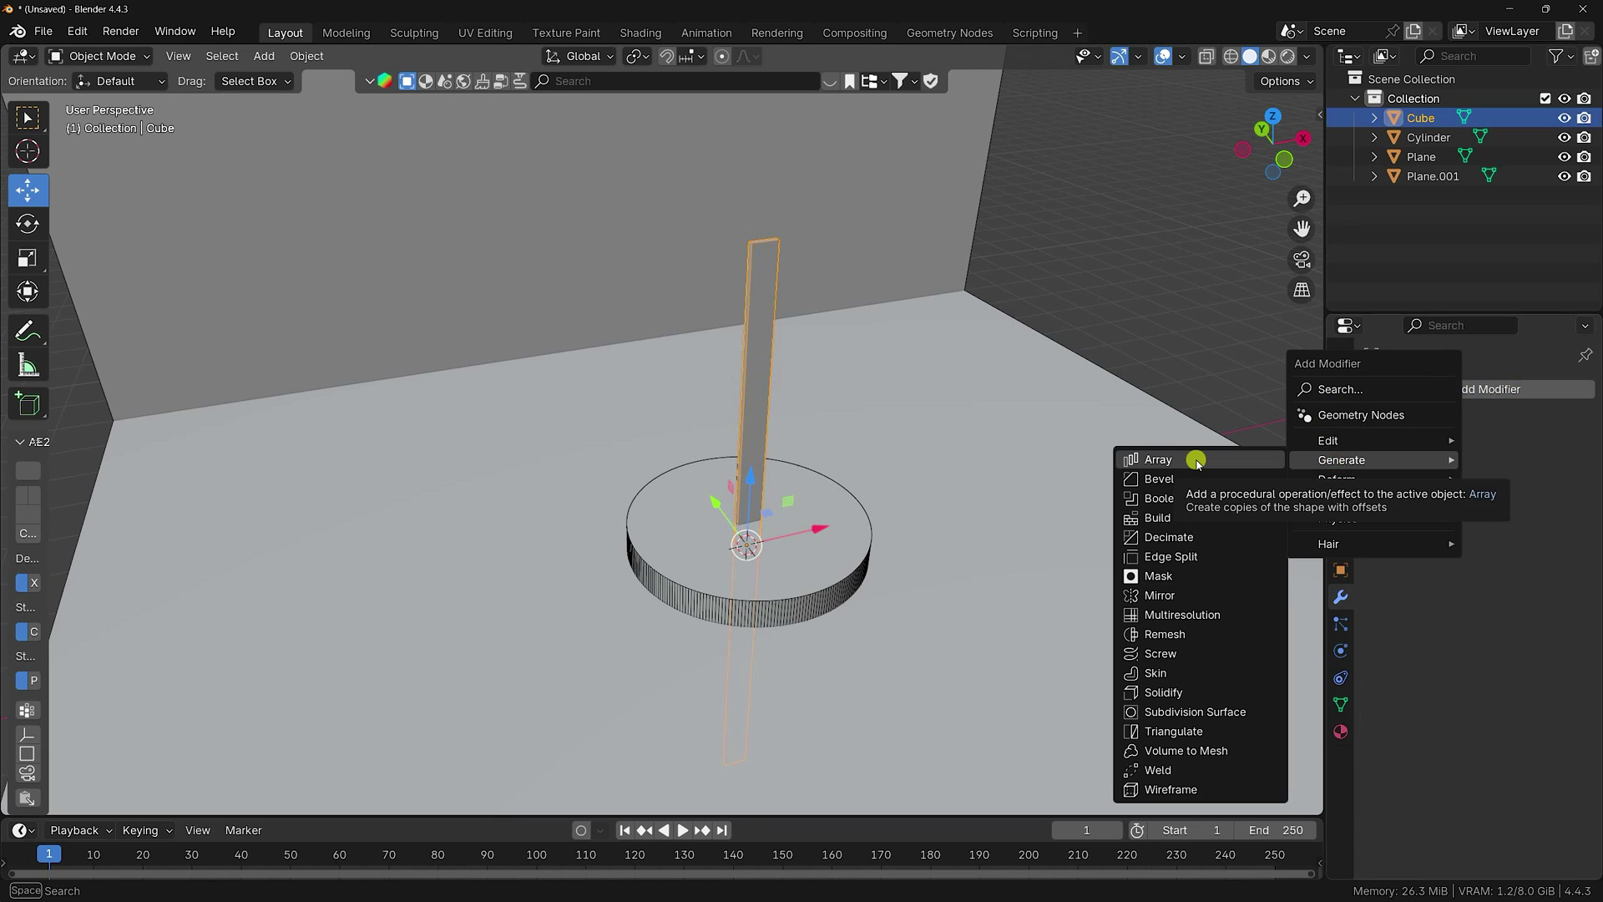
left_click(1196, 462)
- Rotate the arrayed slat to 35° about the Z axis
middle_click_drag(1244, 545, 1297, 578)
left_click(1341, 570)
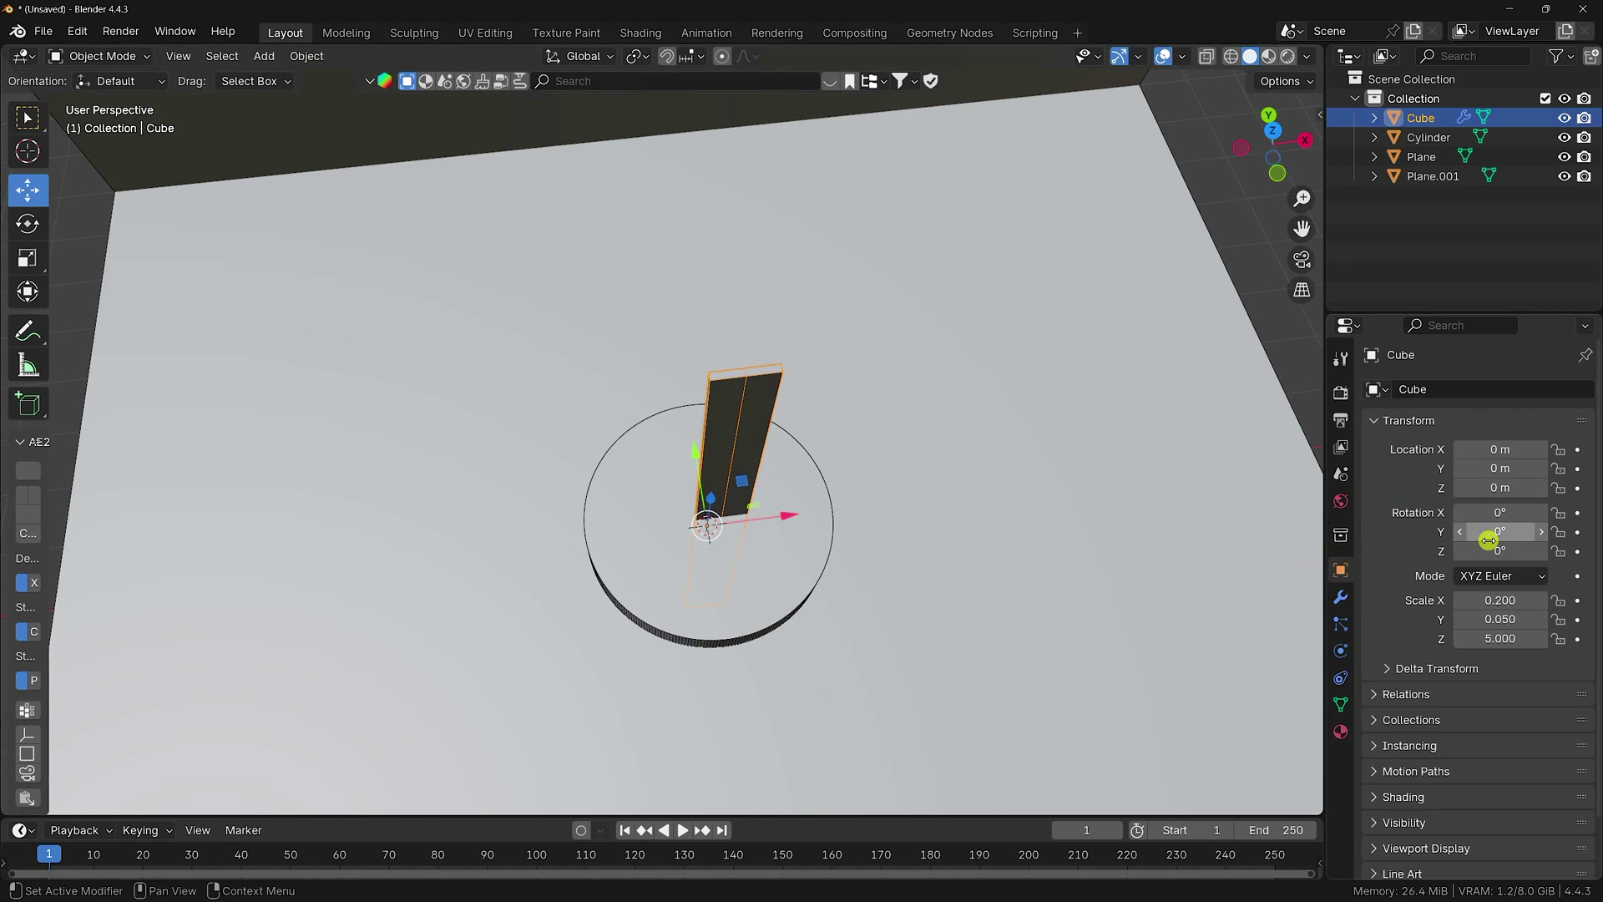
left_click_drag(1490, 552, 230, 555)
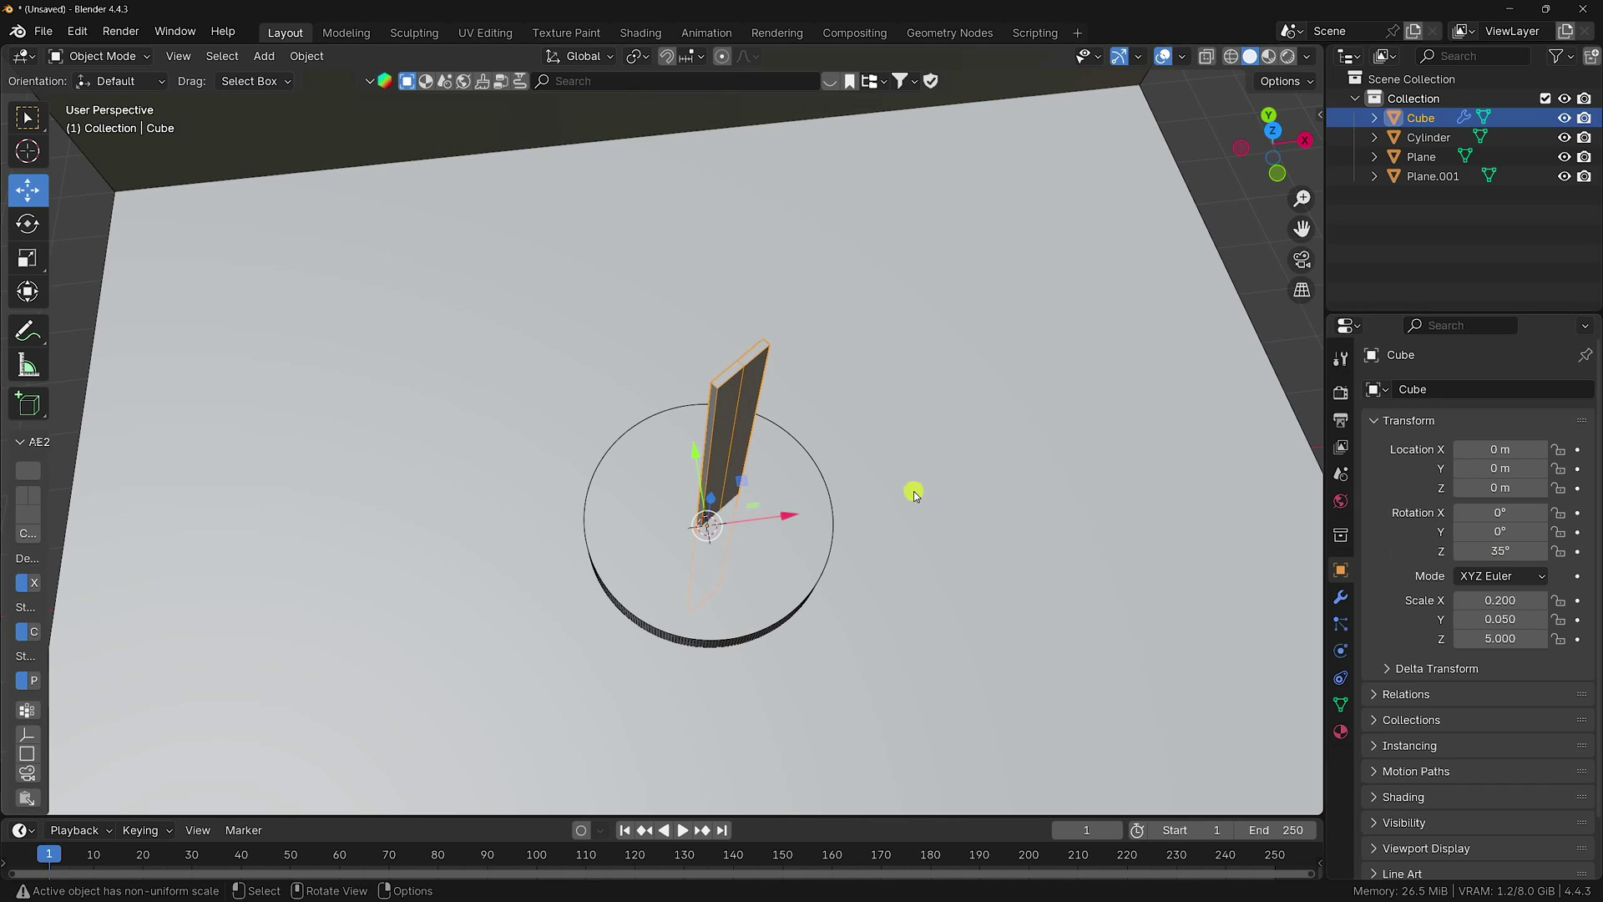
middle_click_drag(913, 494, 885, 528, "shift")
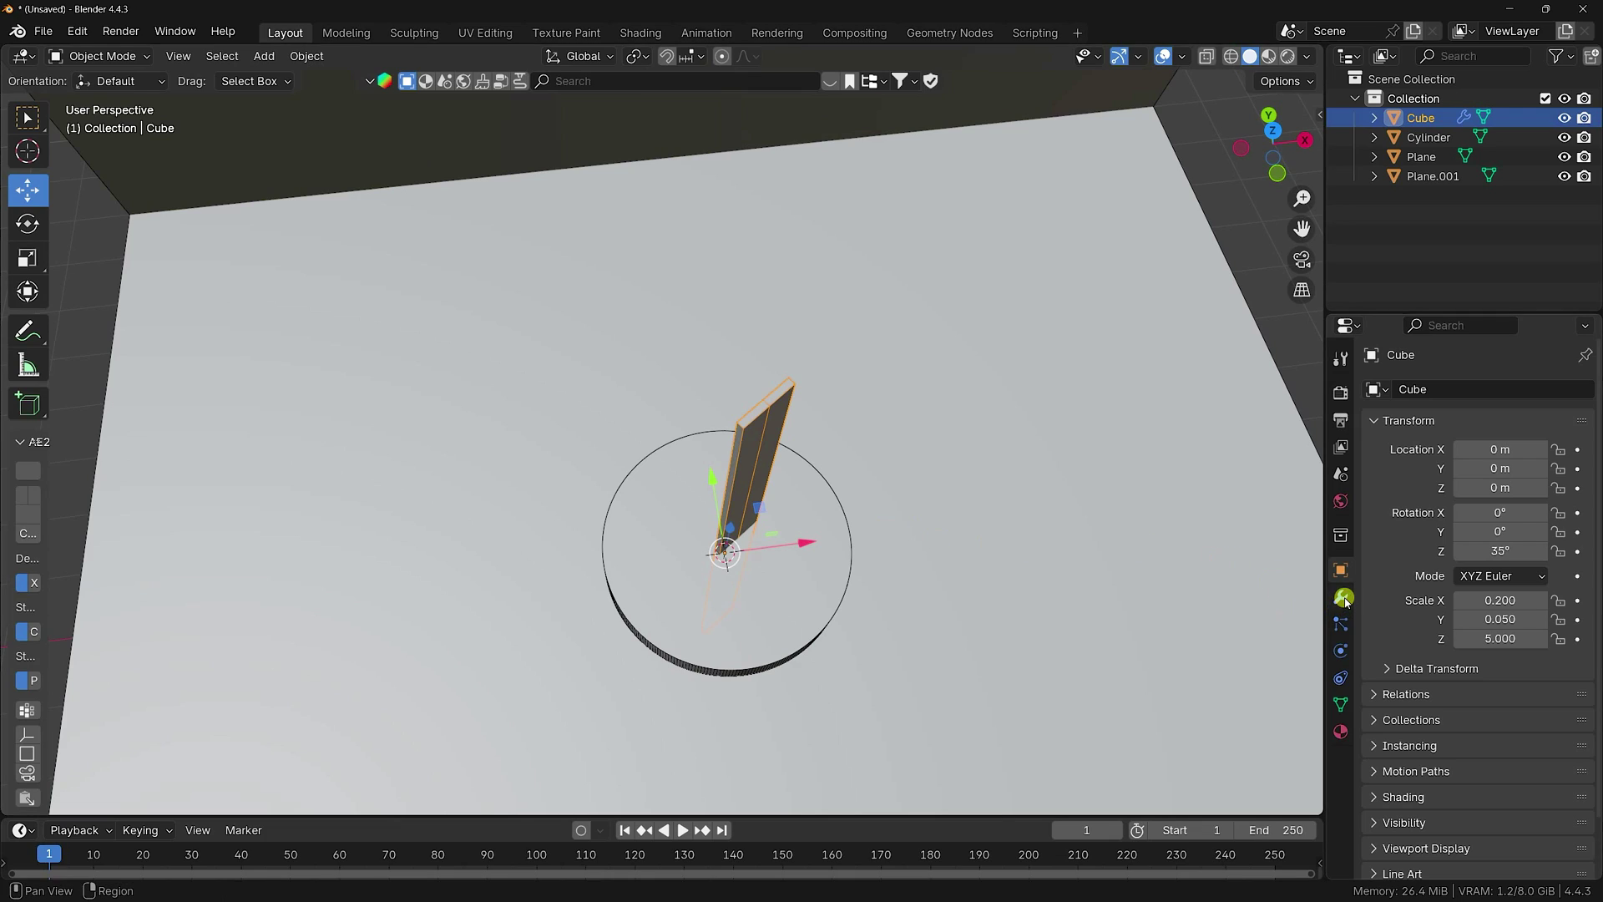
- Set the slat array to a count of 15 with relative offset factors of -0.75 on X and 2 on Y
left_click(1341, 597)
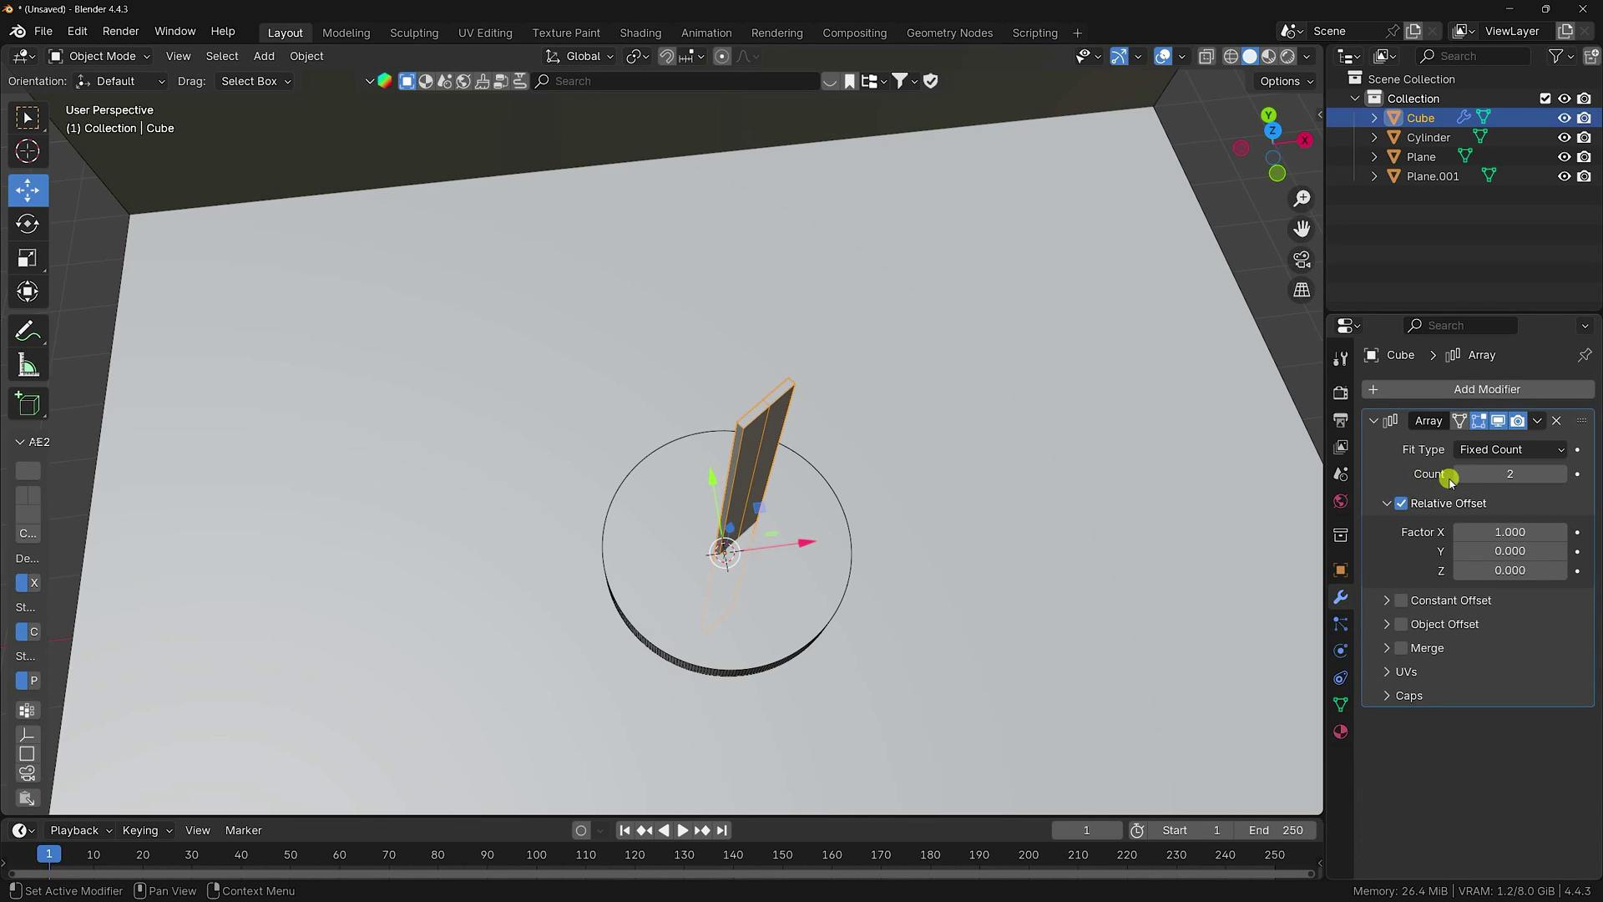
left_click_drag(1518, 473, 1568, 479)
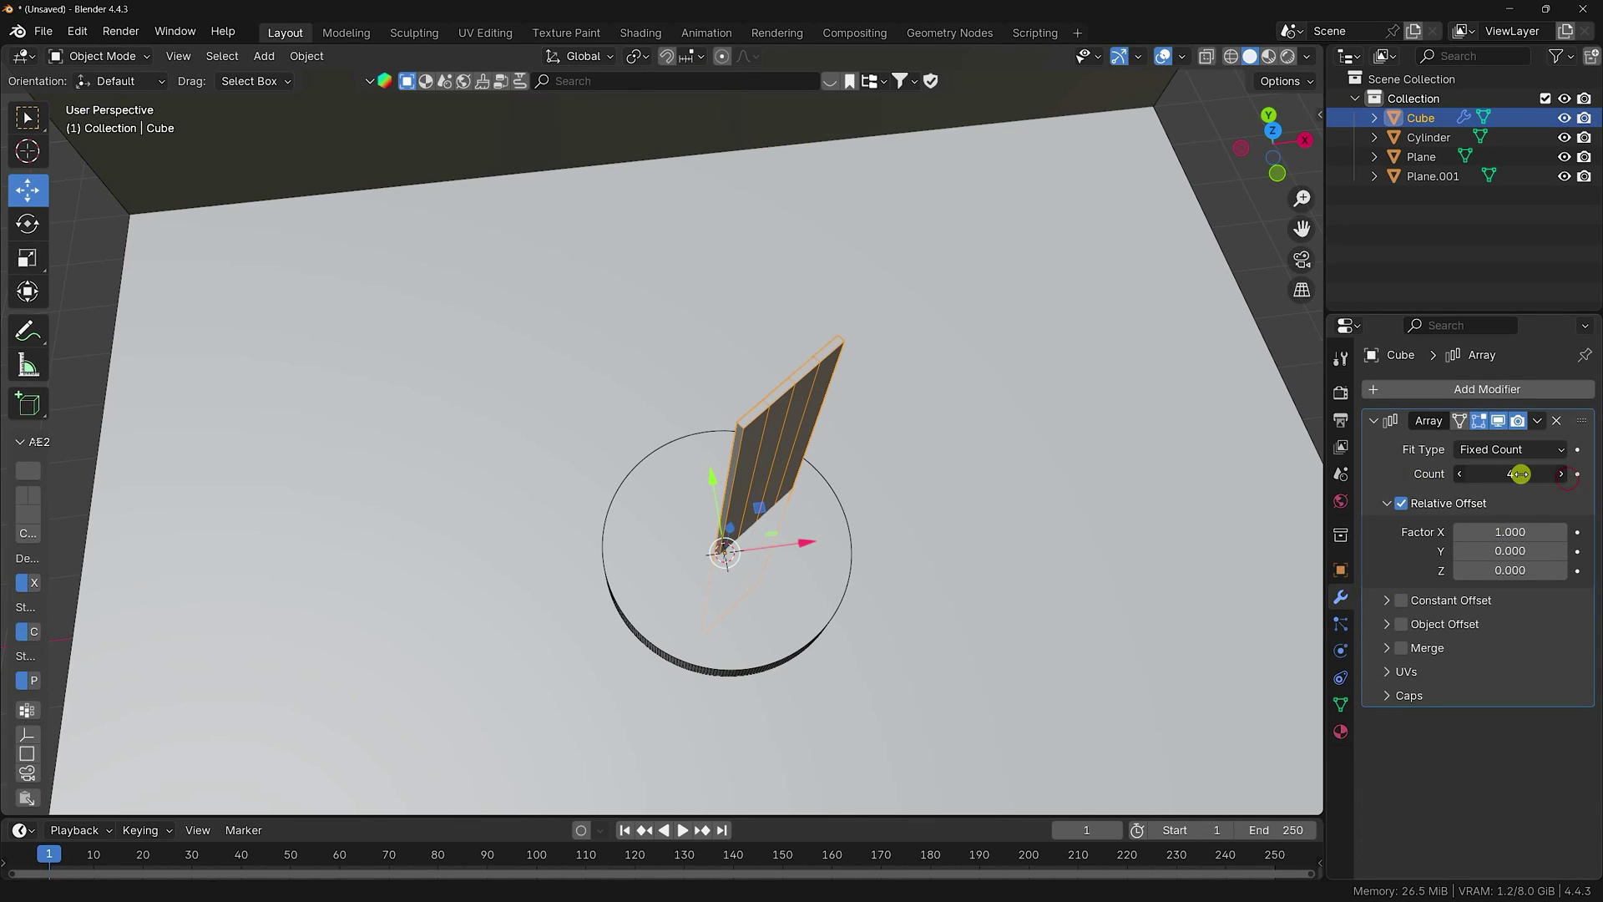
key("Return")
middle_click_drag(895, 534, 865, 566)
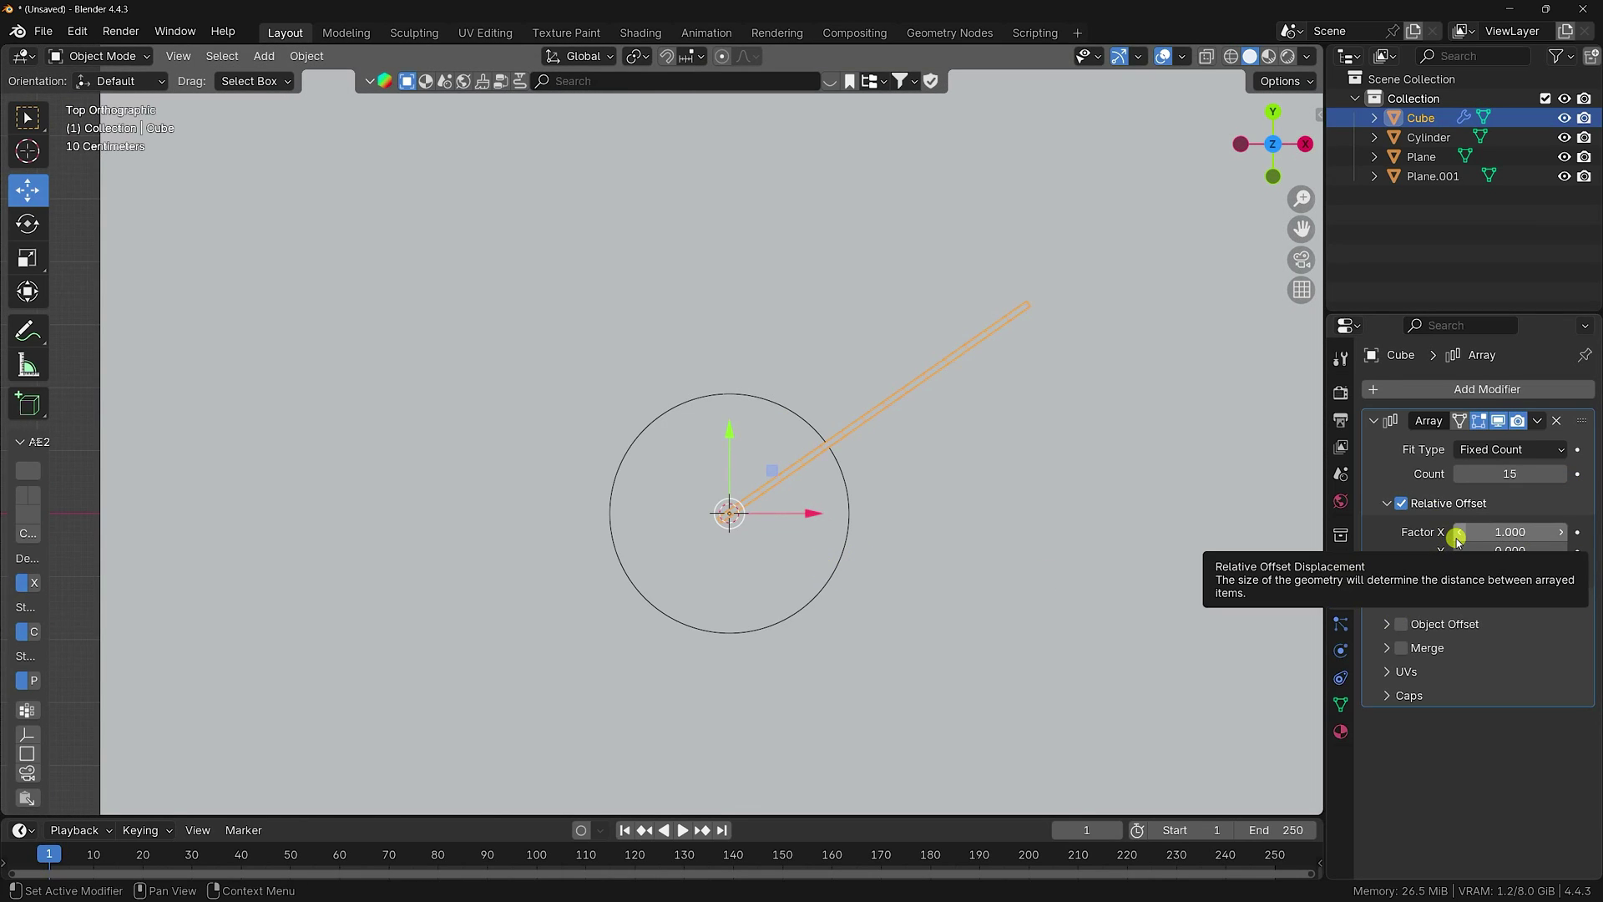
left_click(1482, 539)
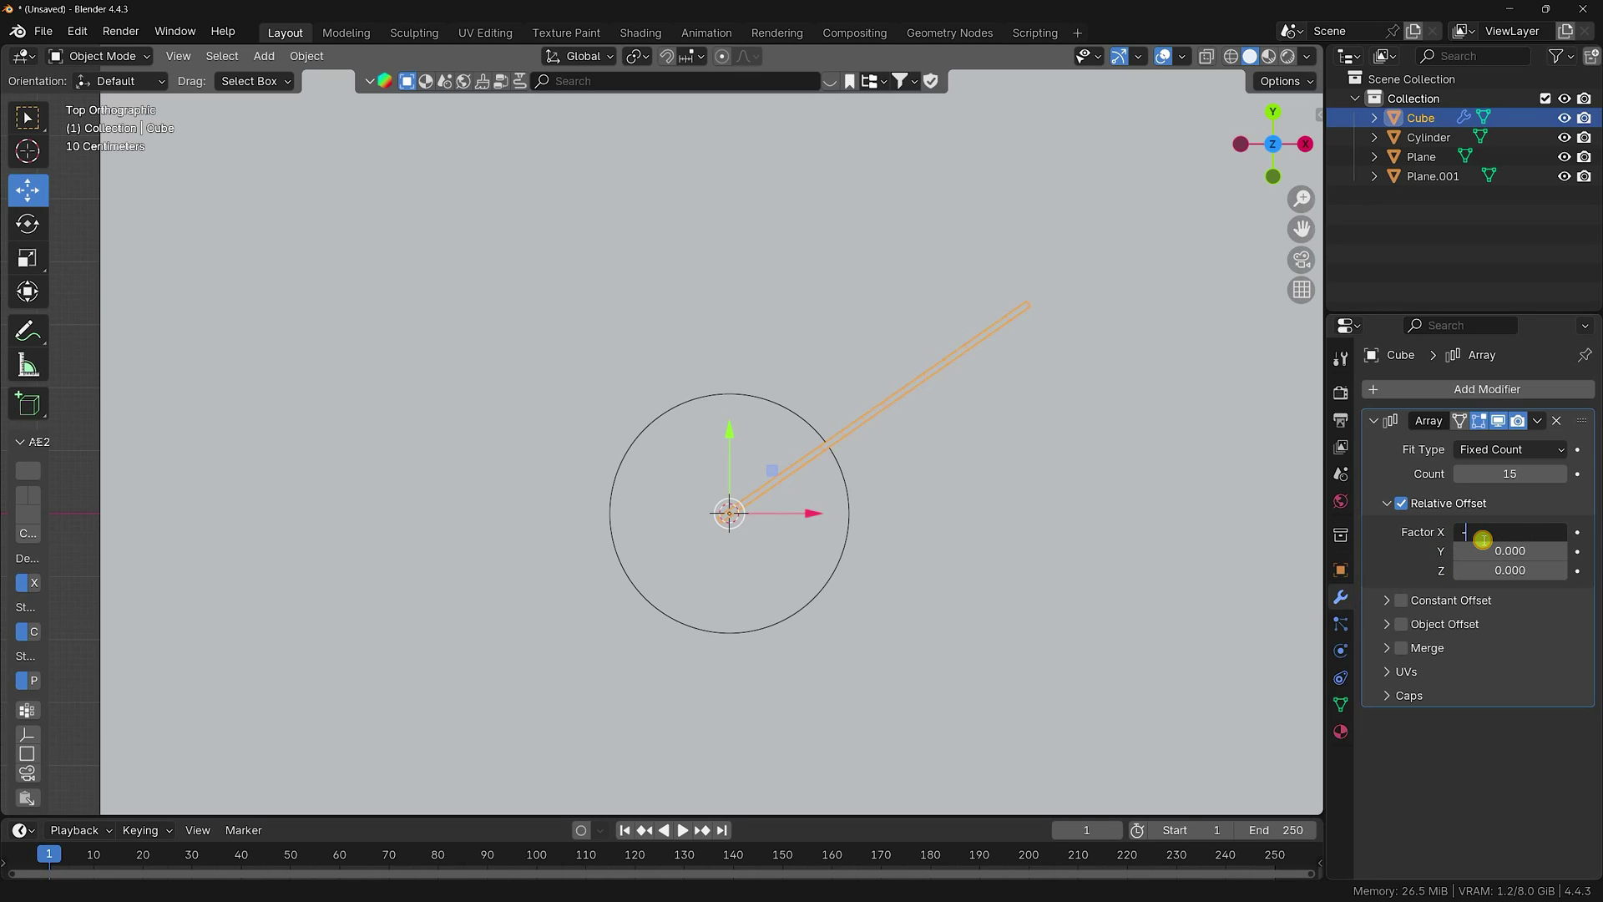
key("Return")
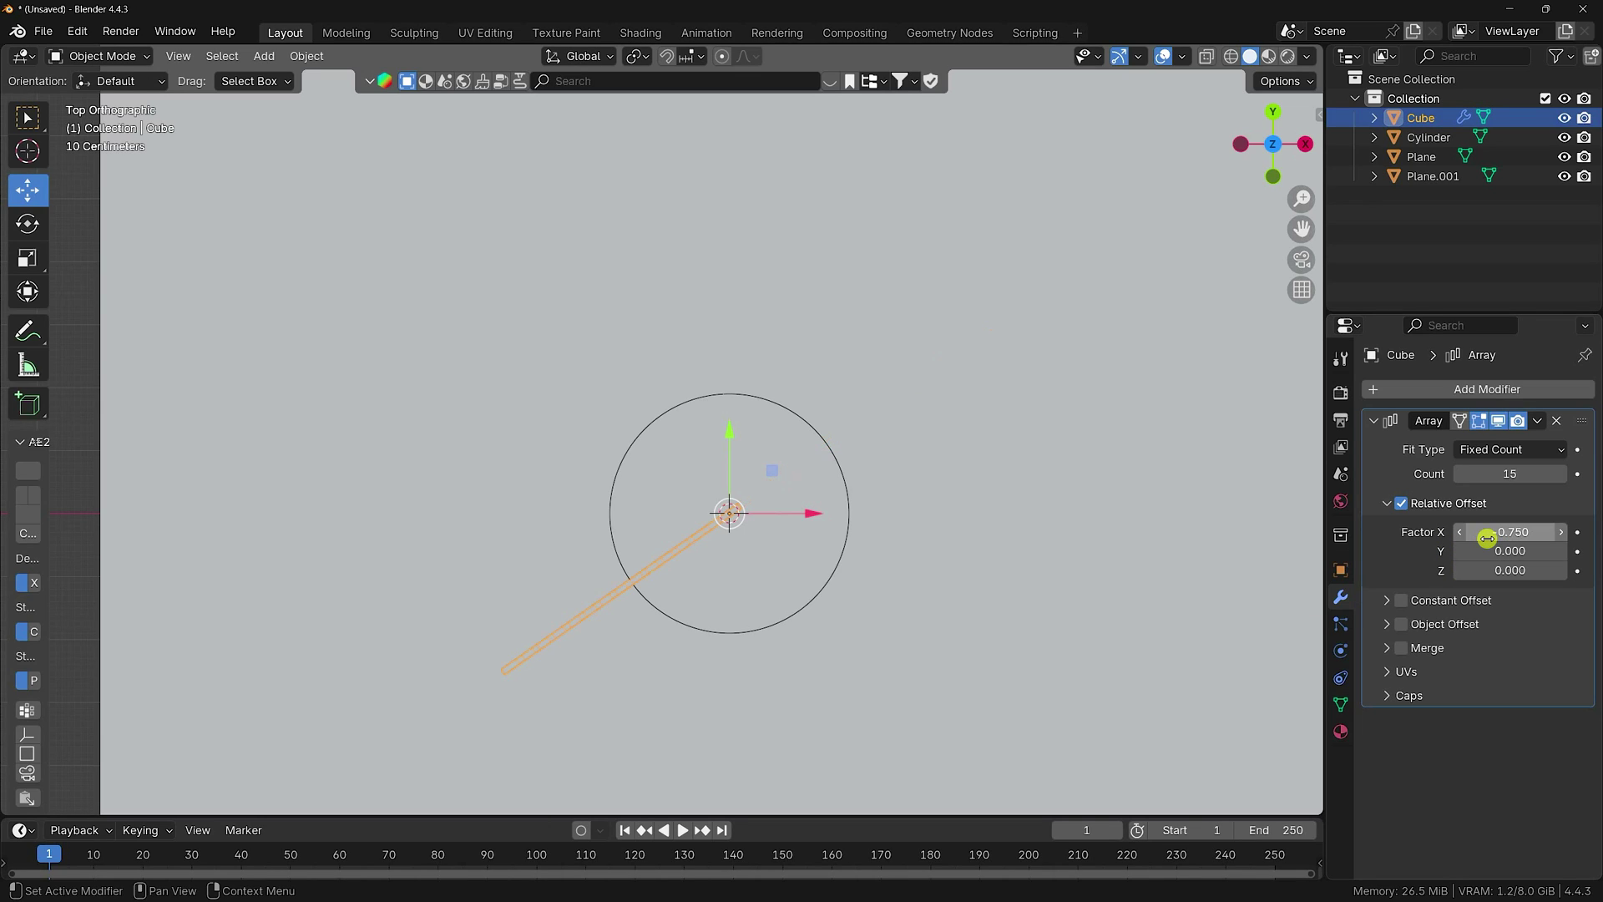
left_click(1505, 551)
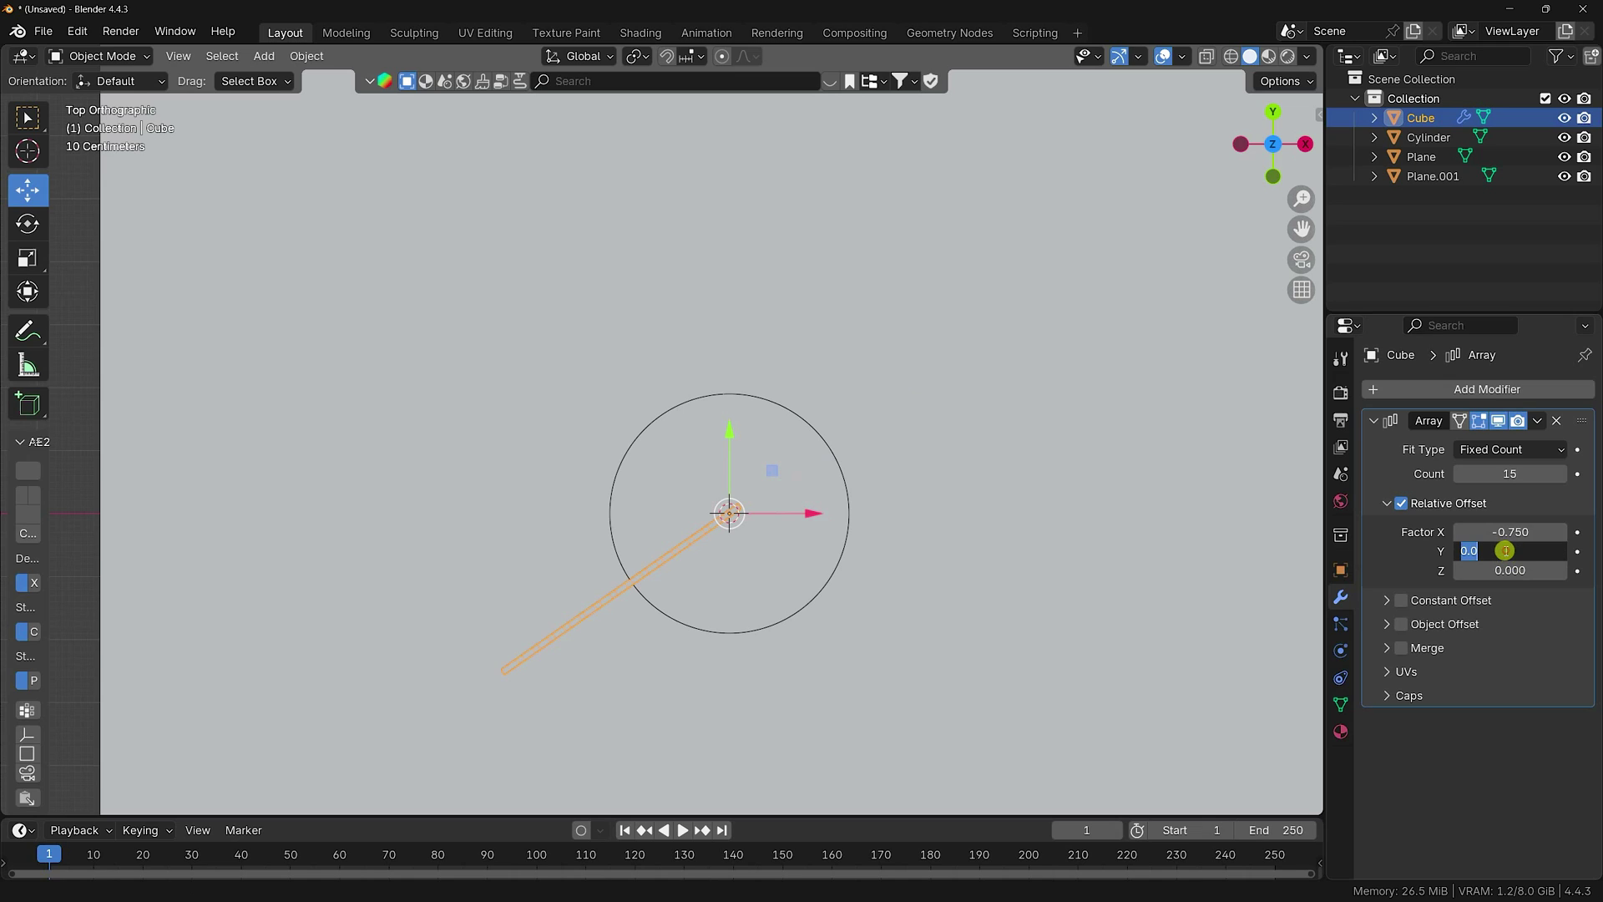
type("2")
key("Return")
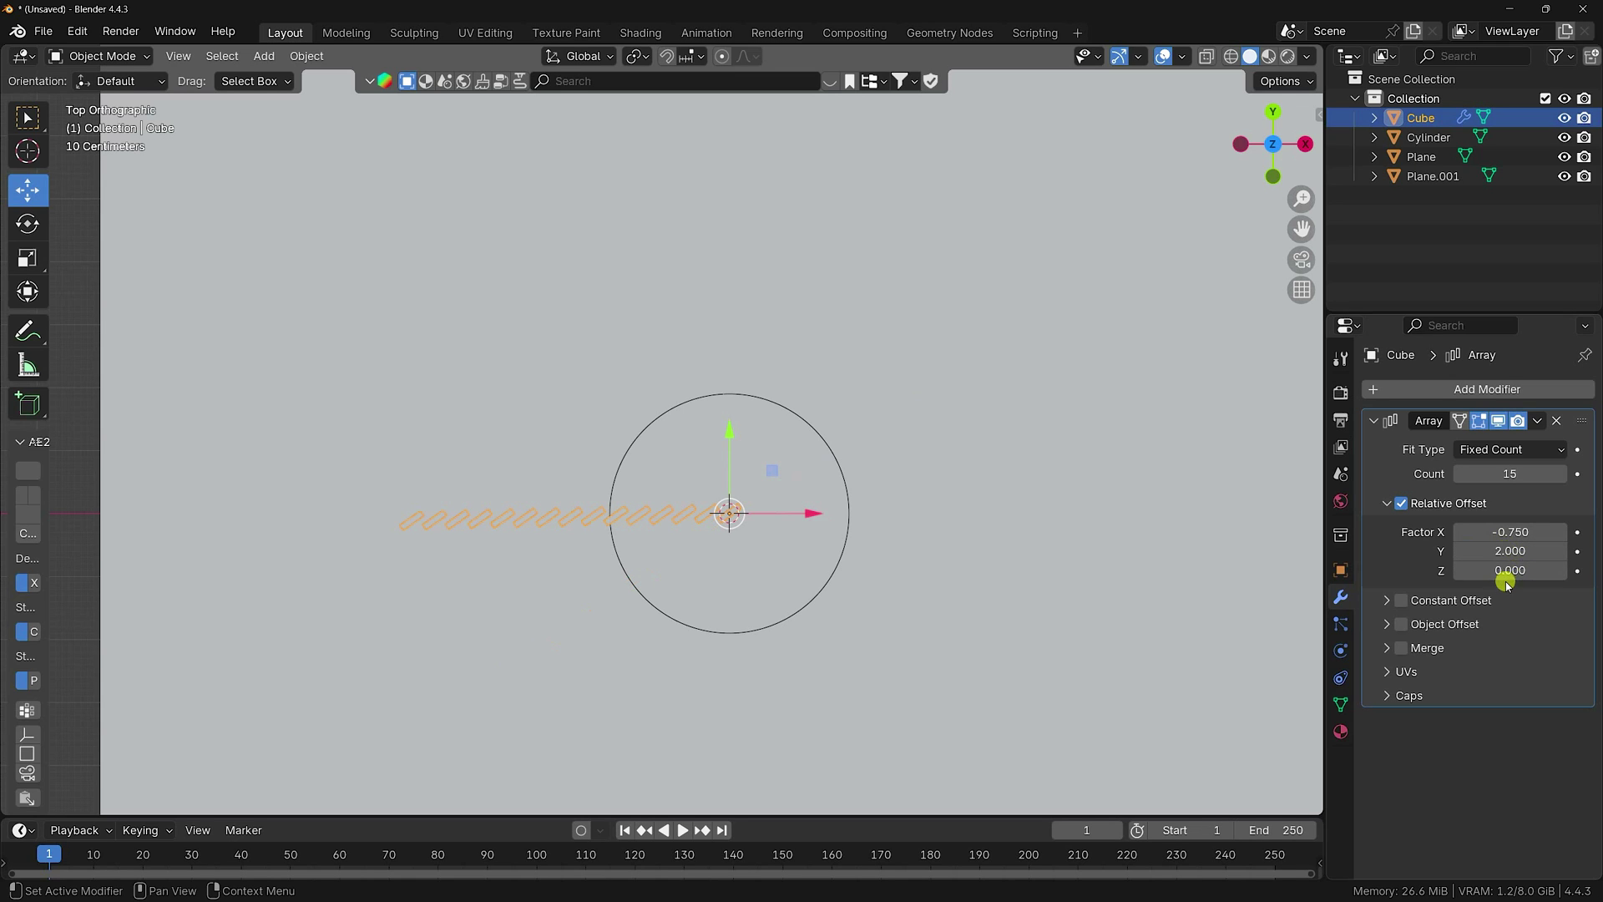
- Move the slat panel back along Y towards the wall, slightly along negative X, and up along Z so it stands behind the podium
middle_click_drag(637, 562, 701, 459)
scroll(703, 443, "up", 6)
middle_click_drag(703, 515, 666, 530)
key("KP_7")
scroll(669, 524, "down", 10)
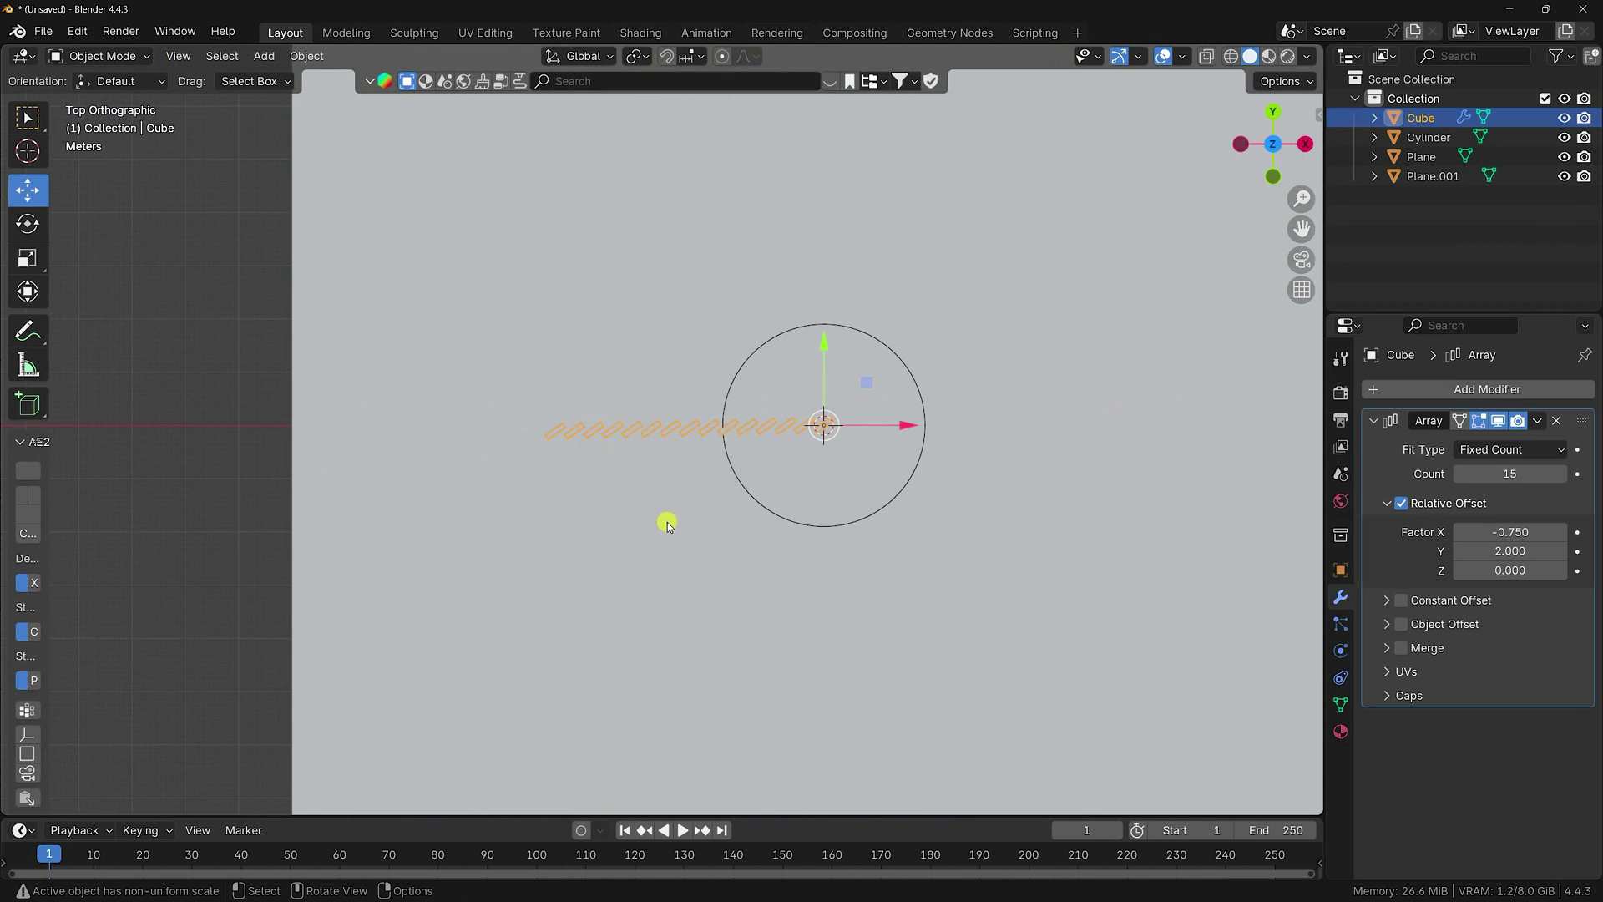
left_click_drag(759, 440, 766, 329)
left_click_drag(844, 414, 782, 418)
middle_click_drag(762, 535, 755, 393)
left_click_drag(706, 392, 712, 315)
- Duplicate the slat panel and move the copy about 9.535 m along X to the other side of the back wall
key("shift+d")
key("Escape")
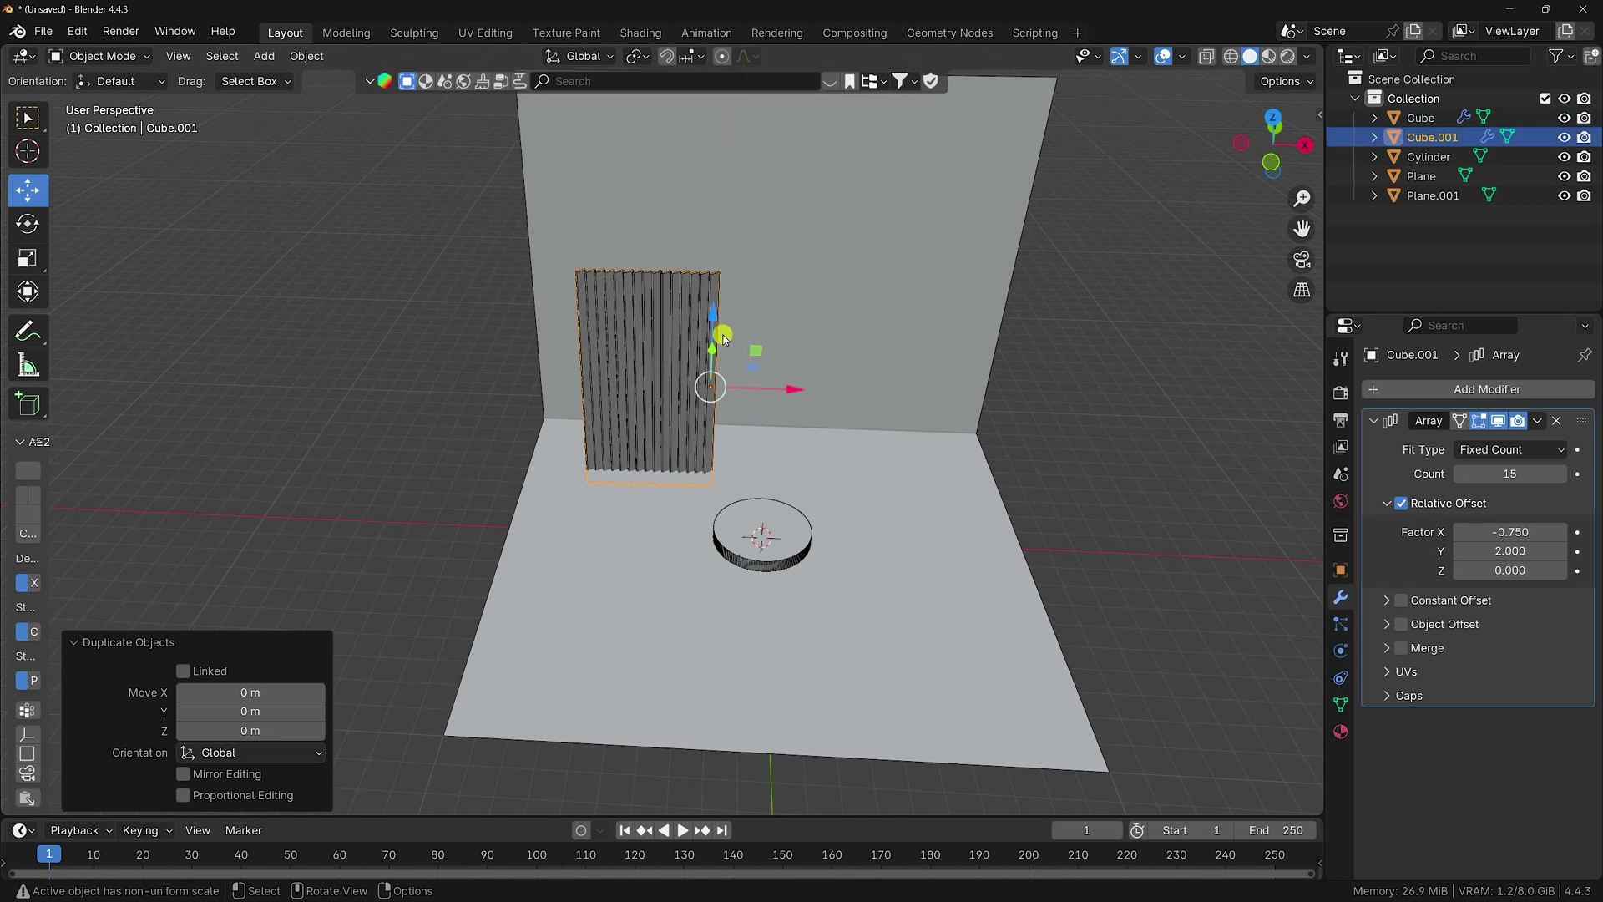
left_click_drag(783, 393, 1020, 426)
scroll(940, 409, "up", 4)
scroll(940, 409, "down", 4)
mouse_move(780, 490)
middle_mouse_down()
mouse_move(834, 429)
mouse_move(910, 440)
mouse_move(771, 469)
middle_mouse_up()
- Add a camera and move it in front of the podium to about -6.805 m on Y and 1.931 m on Z
left_click(264, 56)
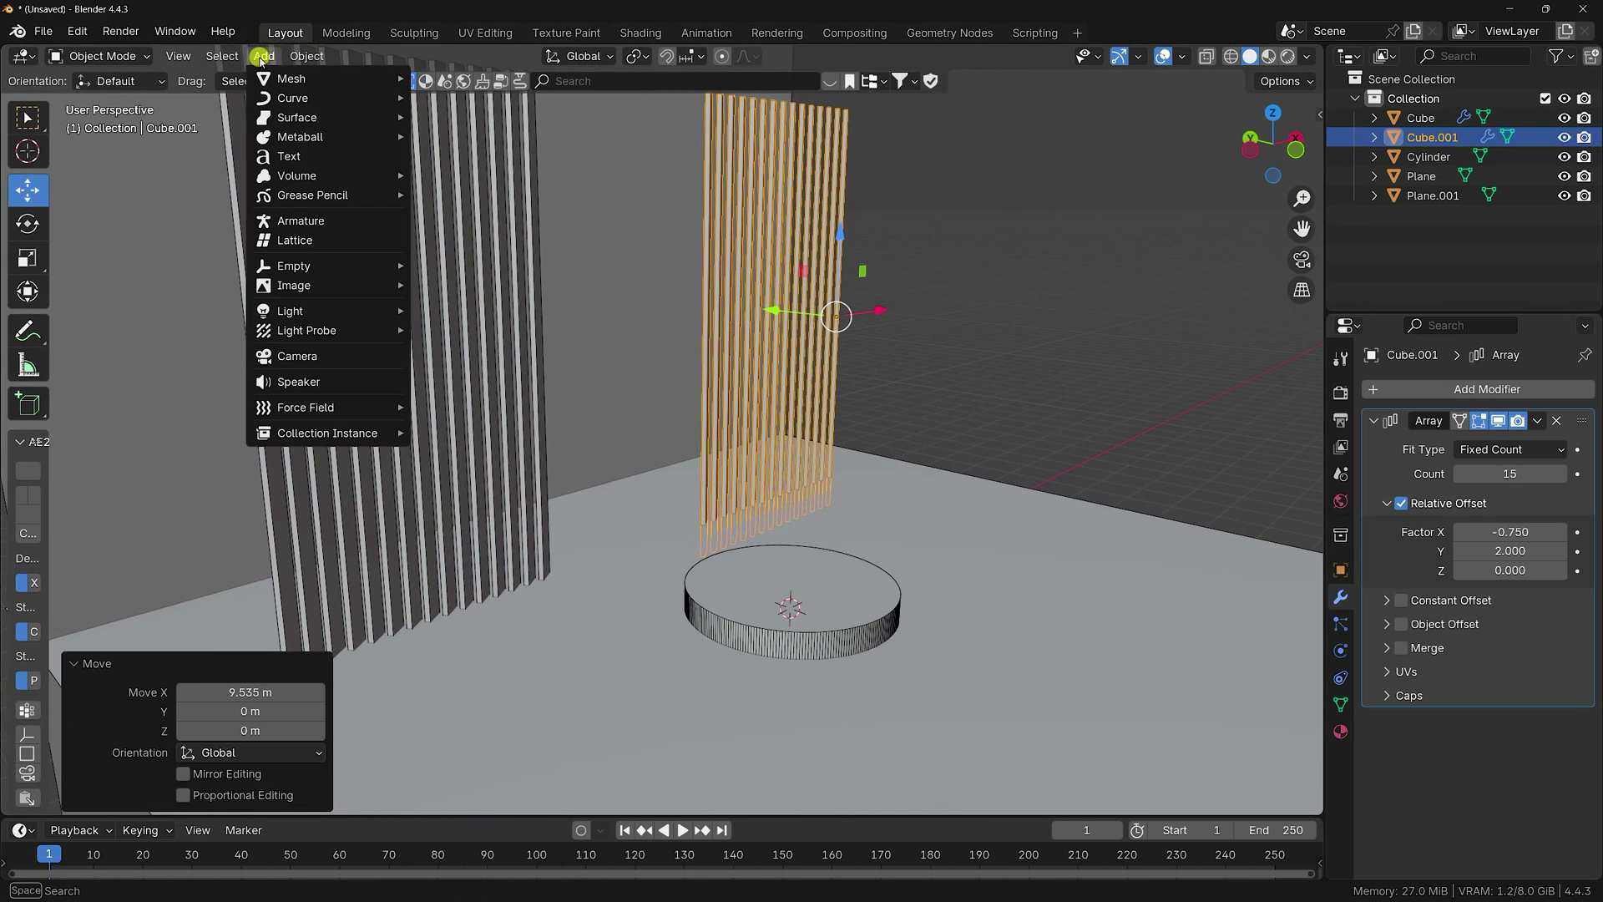
left_click(296, 355)
scroll(711, 531, "down", 3)
key("g")
key("y")
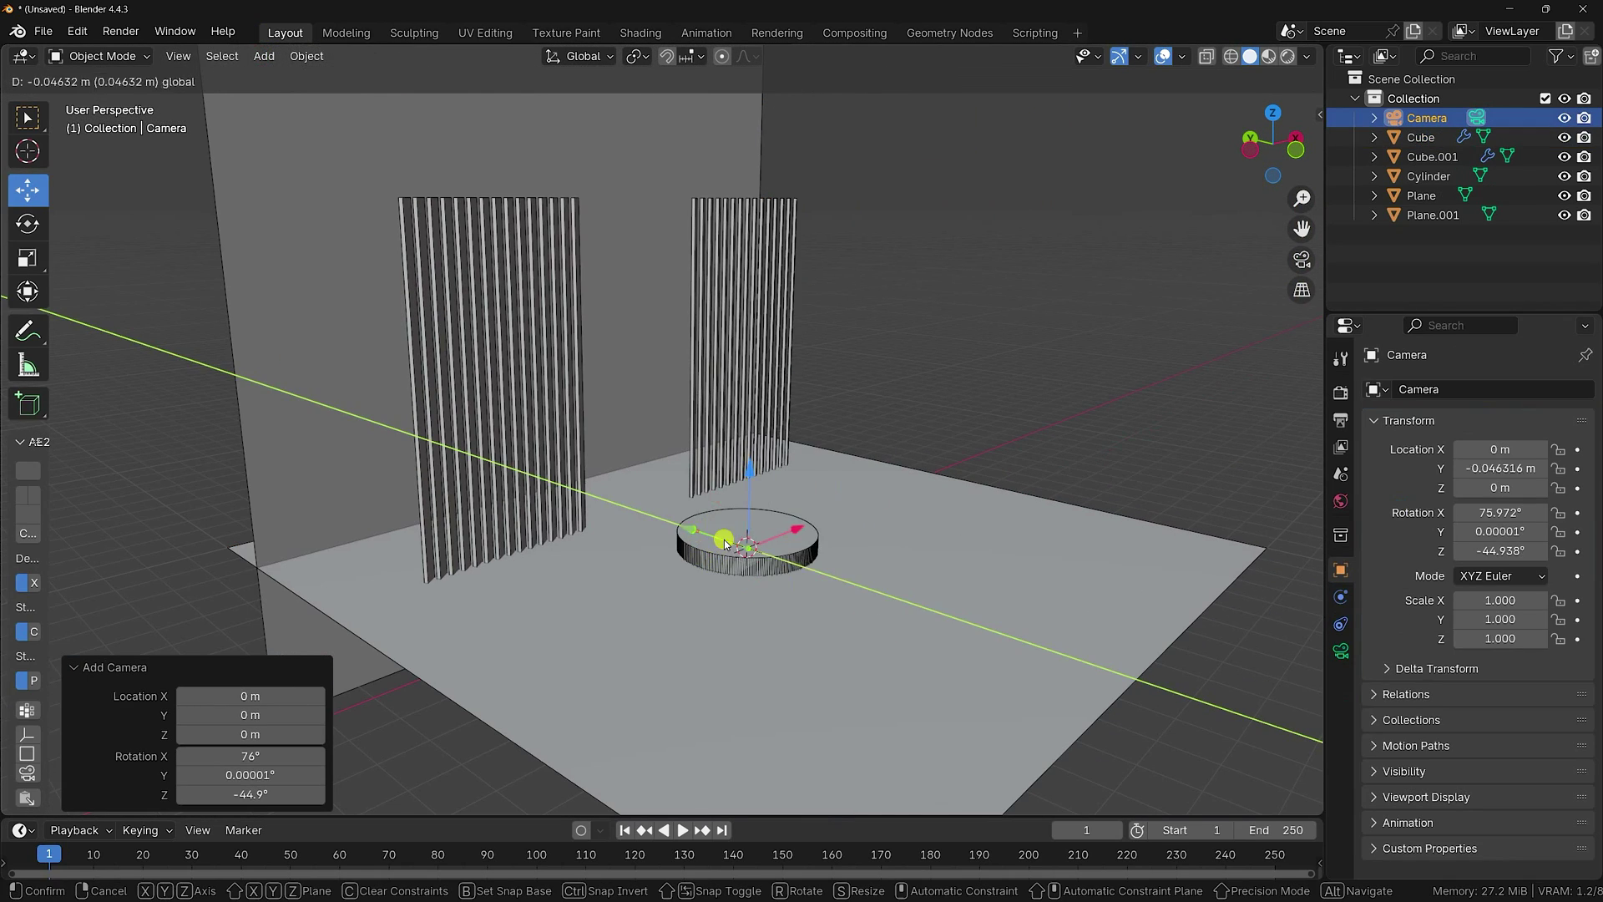
left_click(938, 607)
key("g")
key("z")
left_click(991, 476)
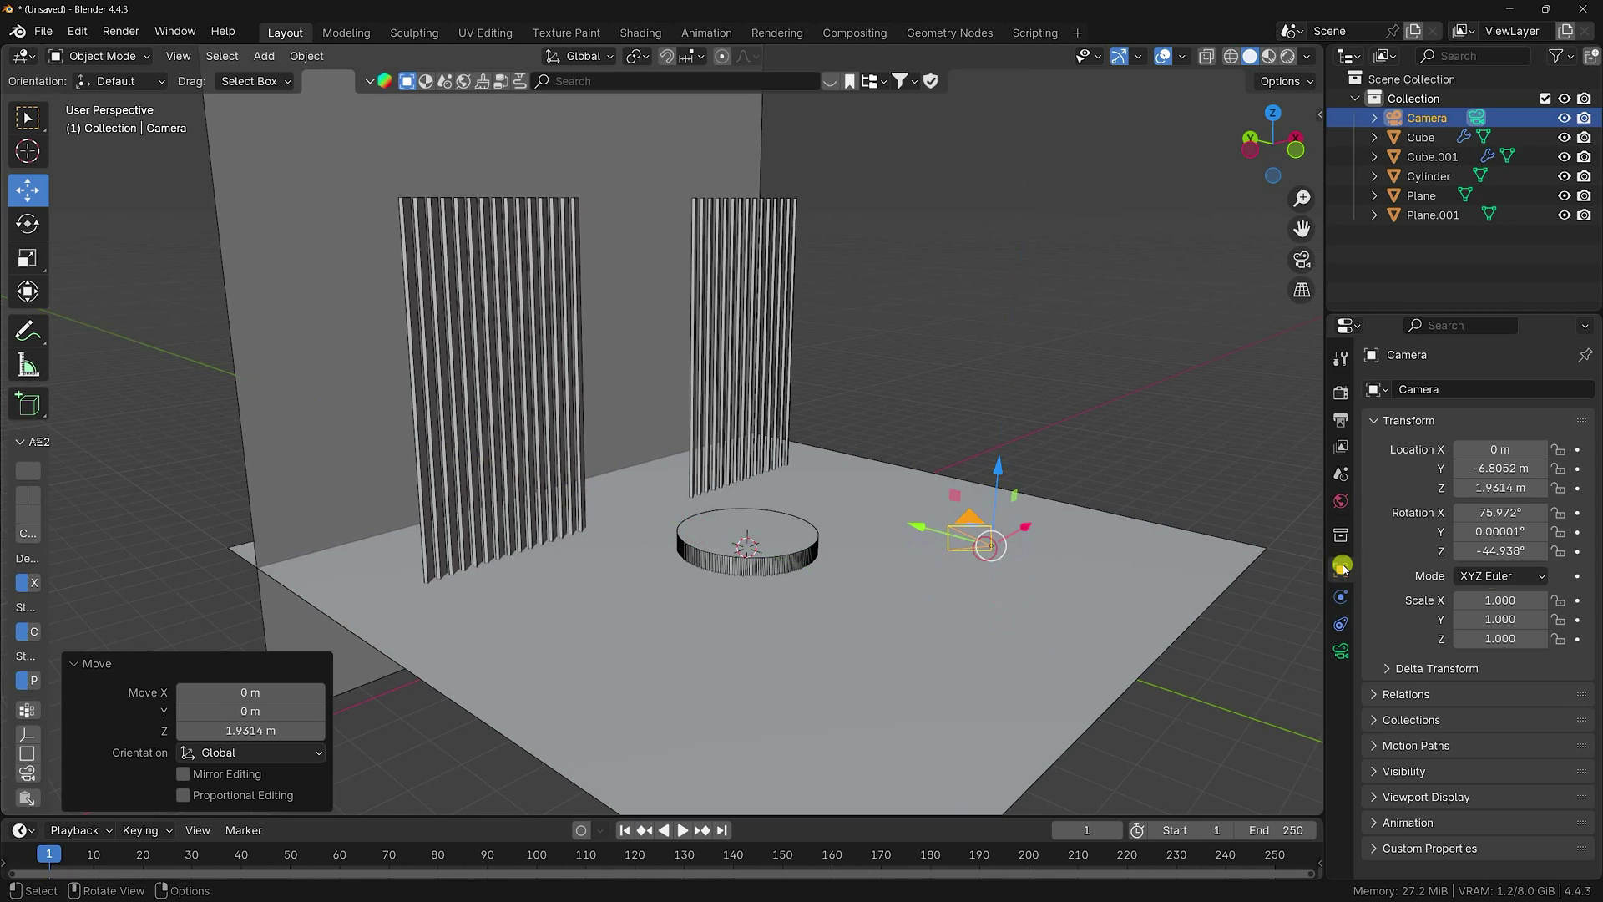
- Set the camera's rotation to 90° on X, 0° on Y and 0° on Z
left_click(1500, 512)
key("BackSpace")
type("90")
key("Tab")
type("0")
key("Tab")
type("0")
key("Return")
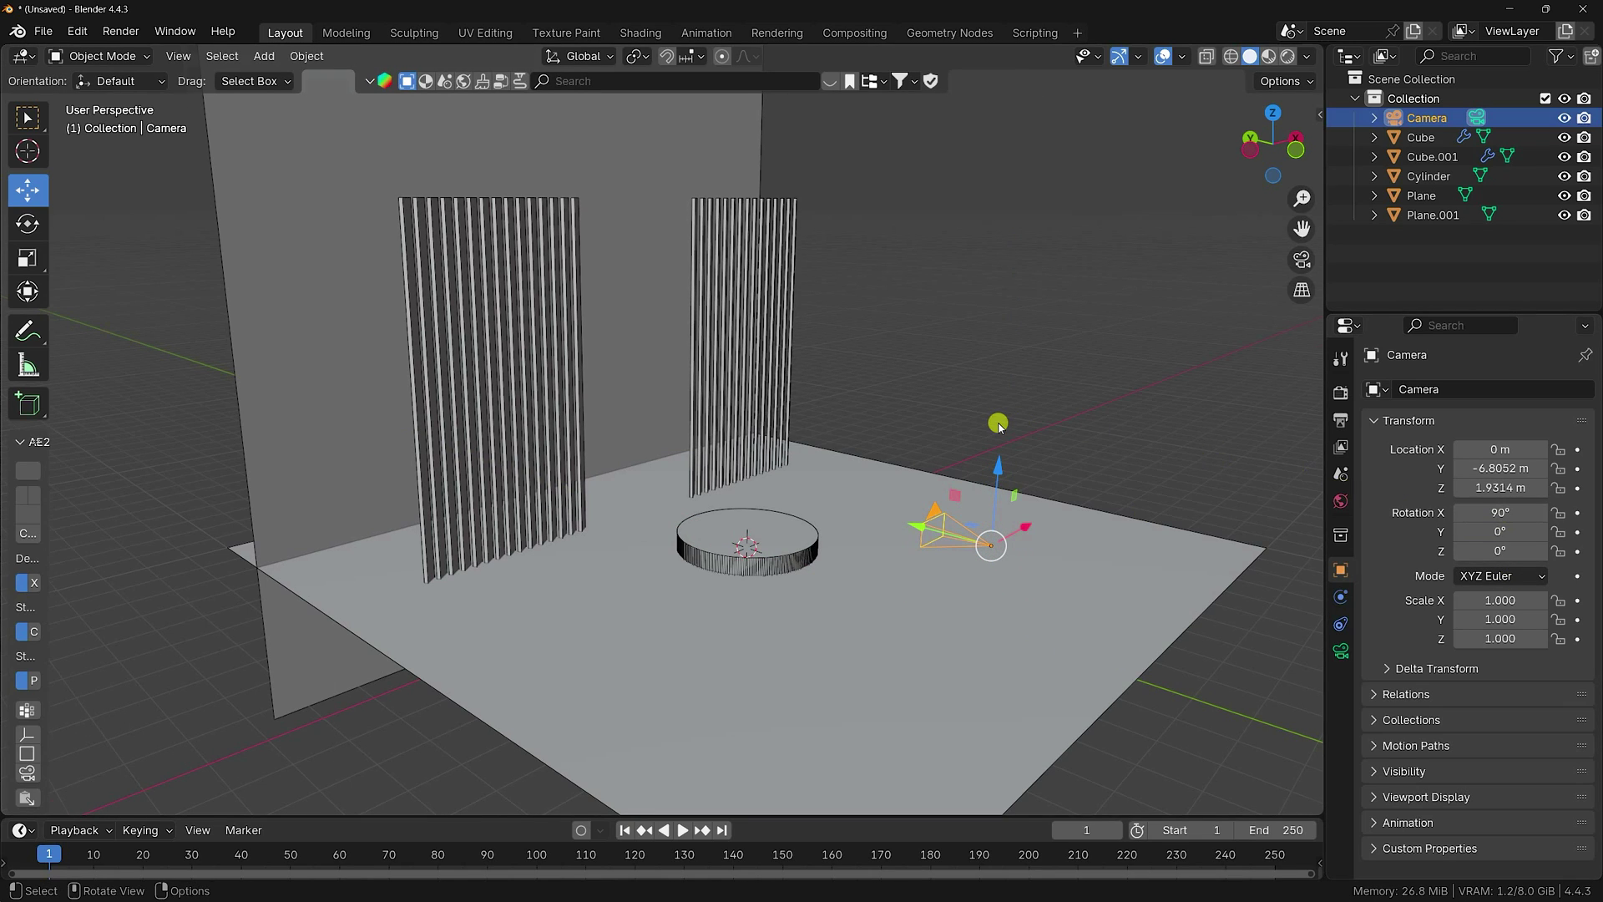
- Look through the camera and set its location to -13 m on Y and 1.9 m on Z
key("KP_0")
left_click_drag(1497, 468, 1131, 529)
left_click(1498, 468)
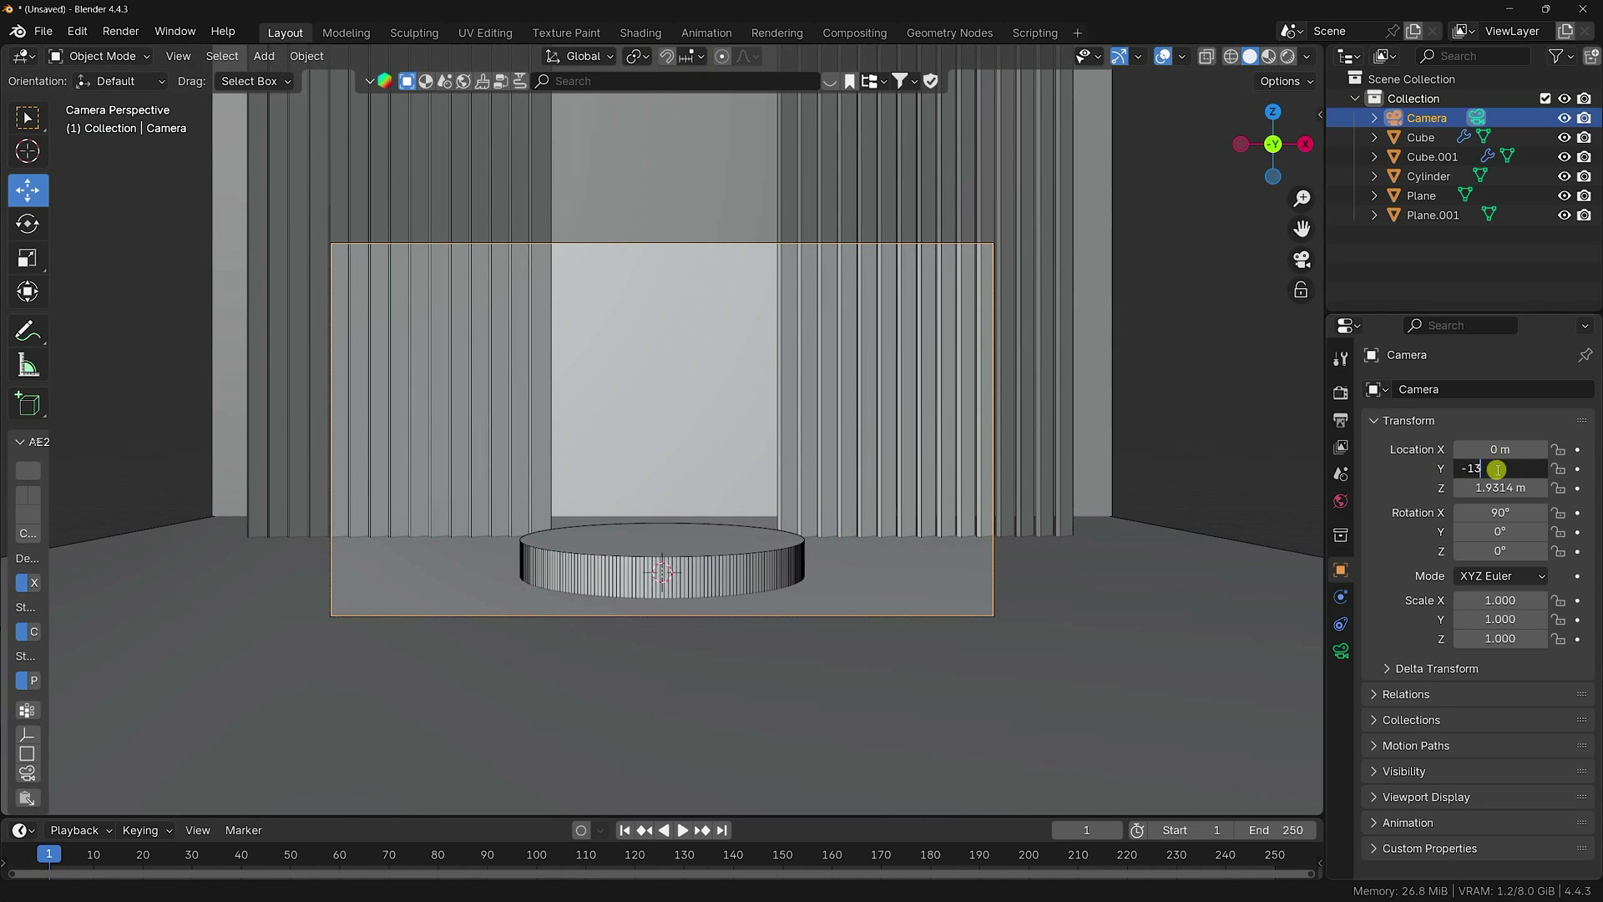
type("-13")
key("Return")
scroll(462, 609, "up", 3)
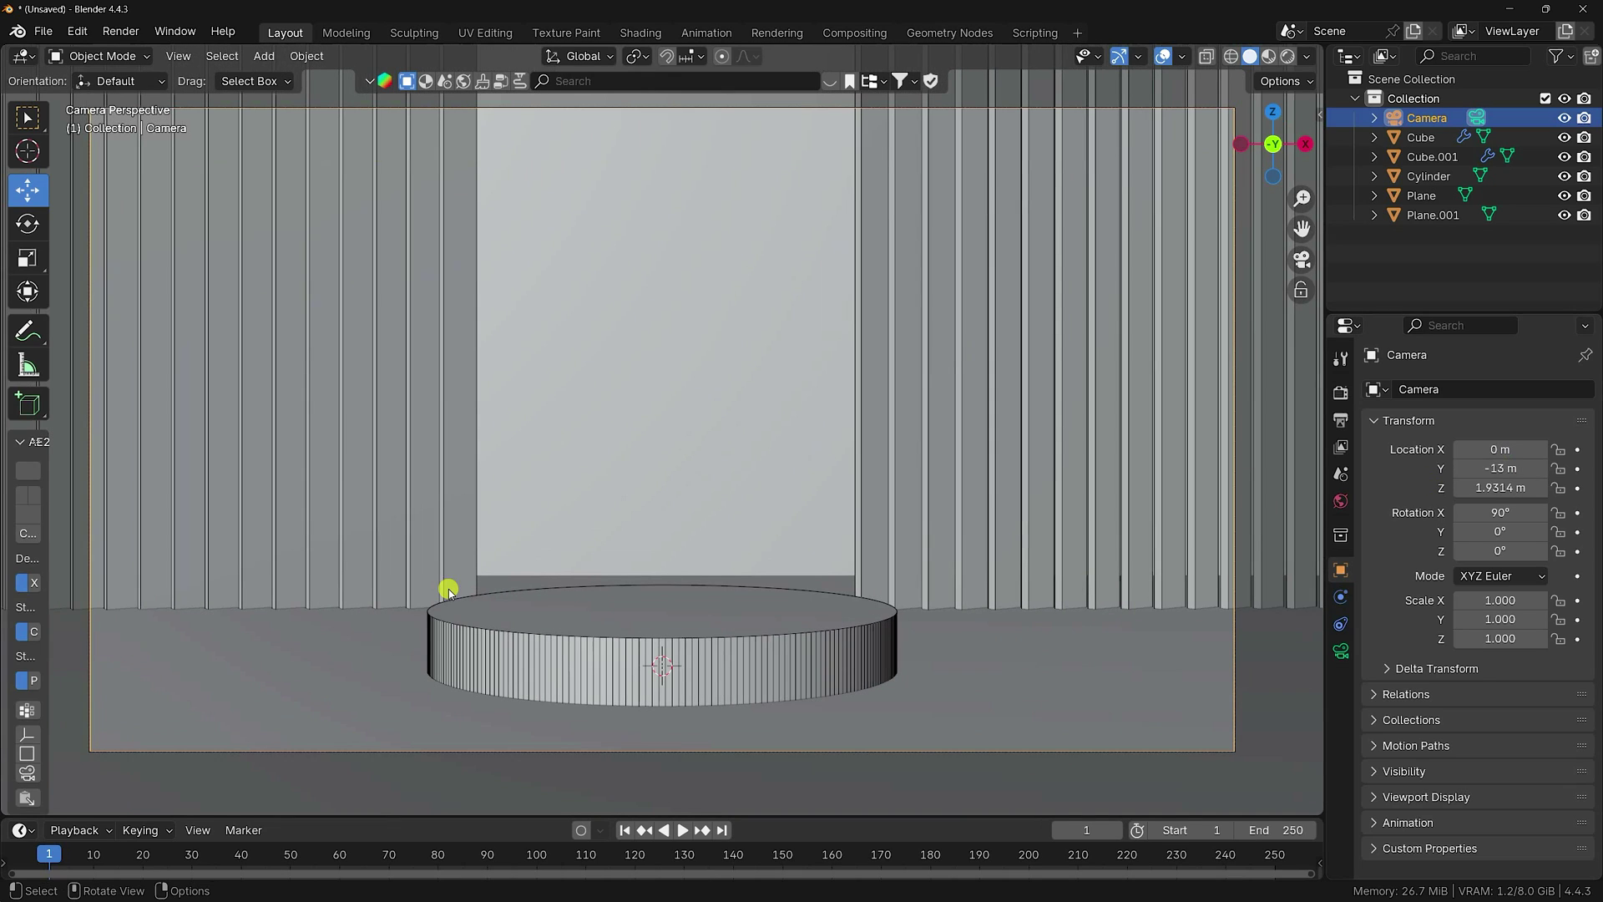
left_click(1485, 492)
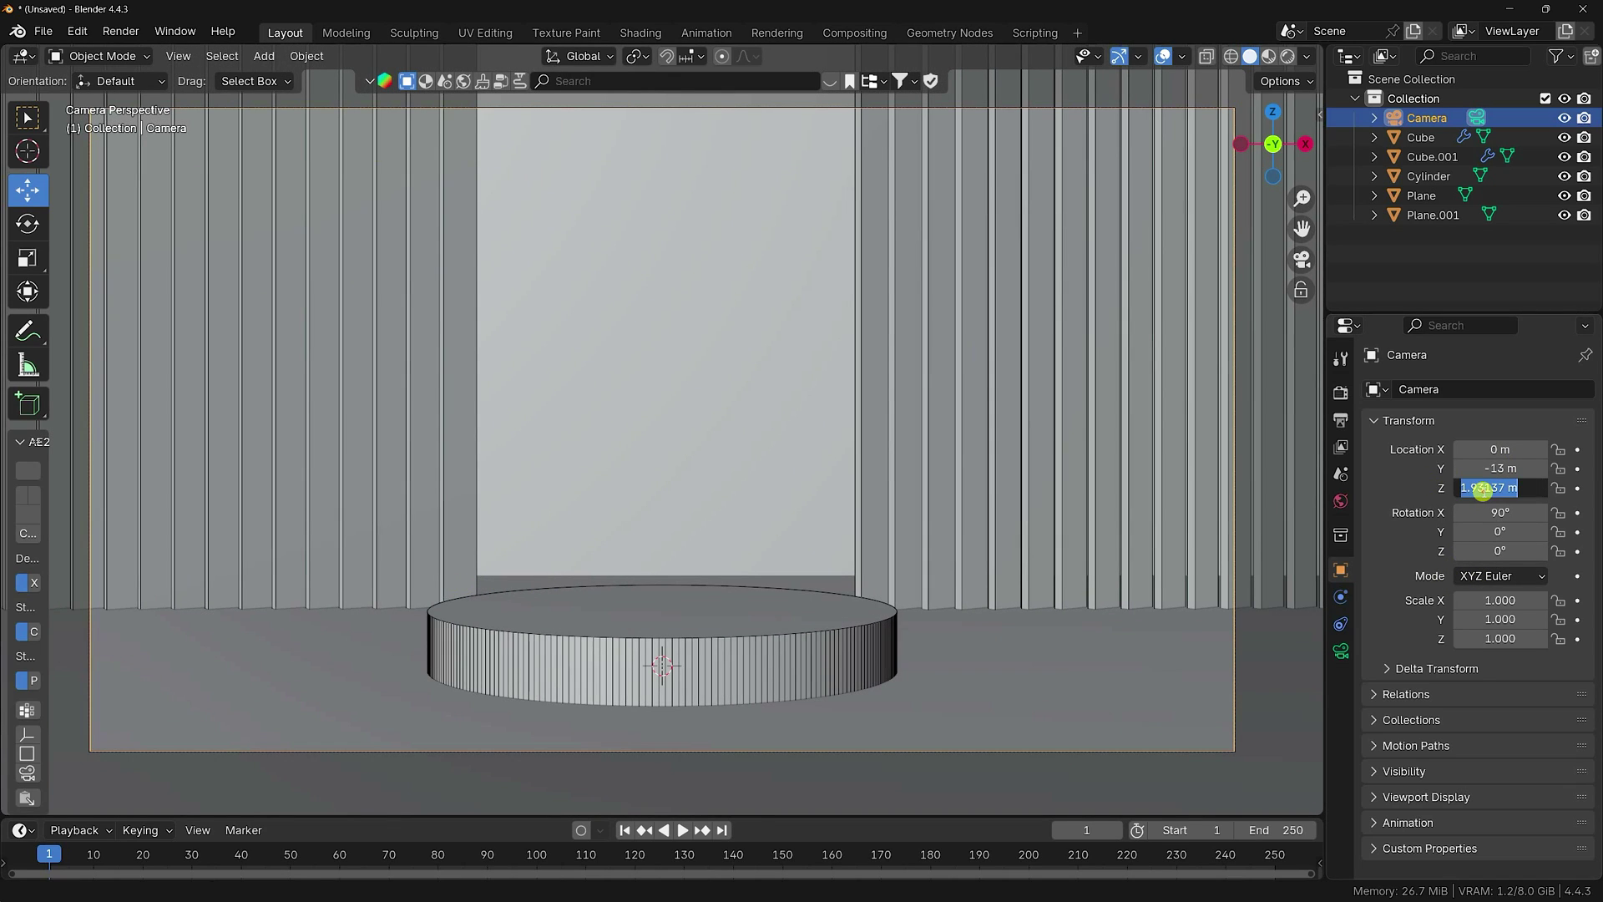
type("1.9")
key("Return")
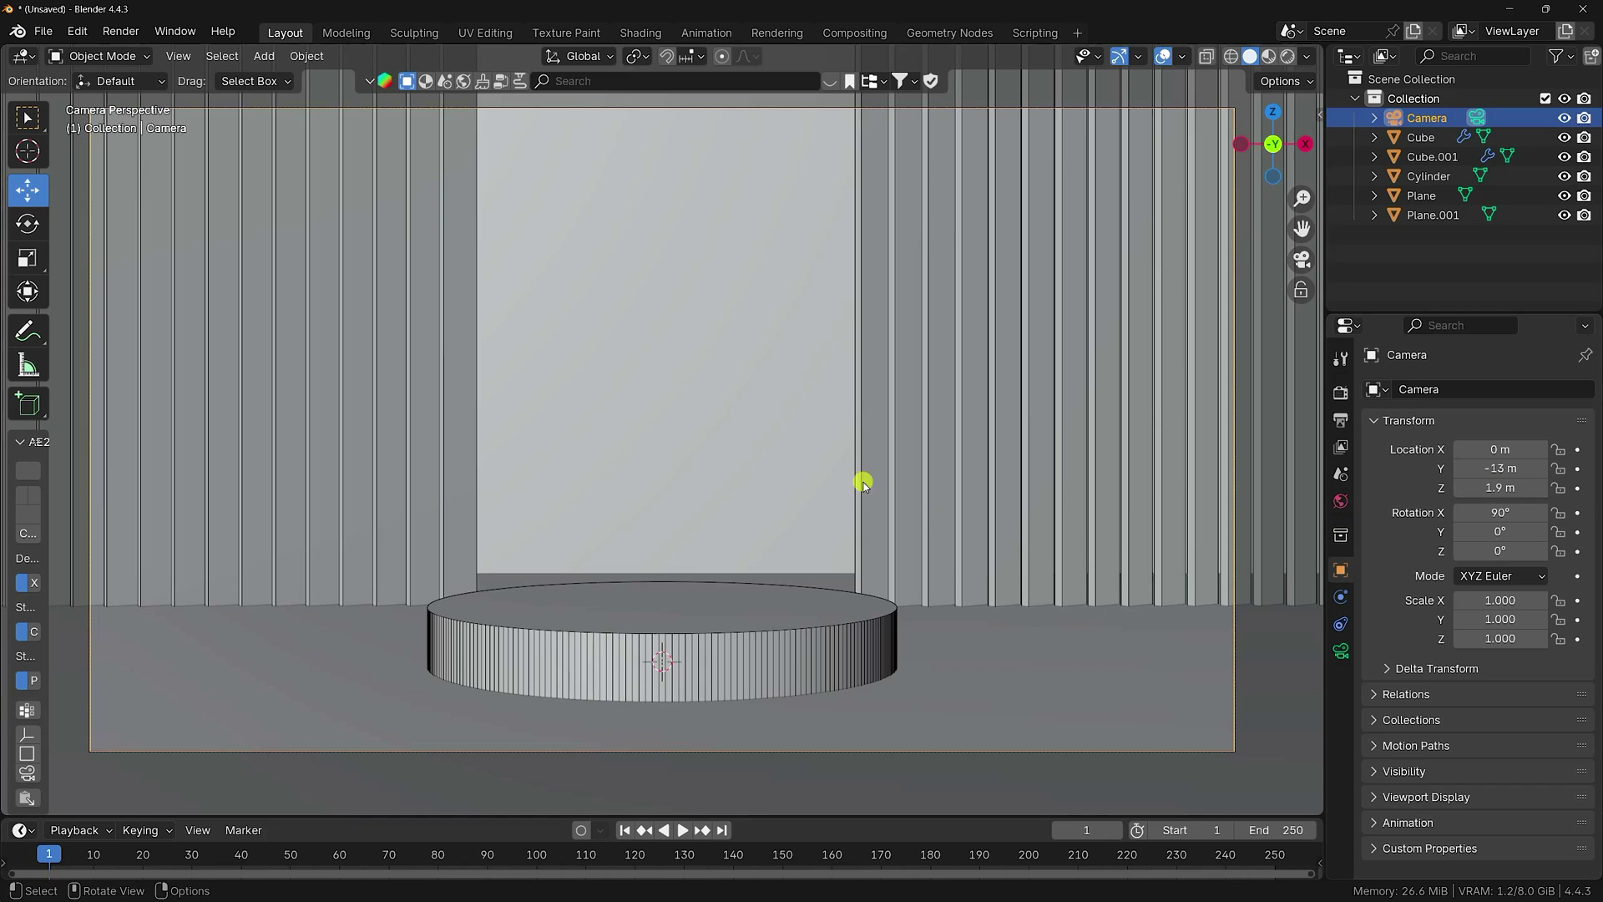
scroll(637, 491, "down", 2)
scroll(755, 376, "up", 1)
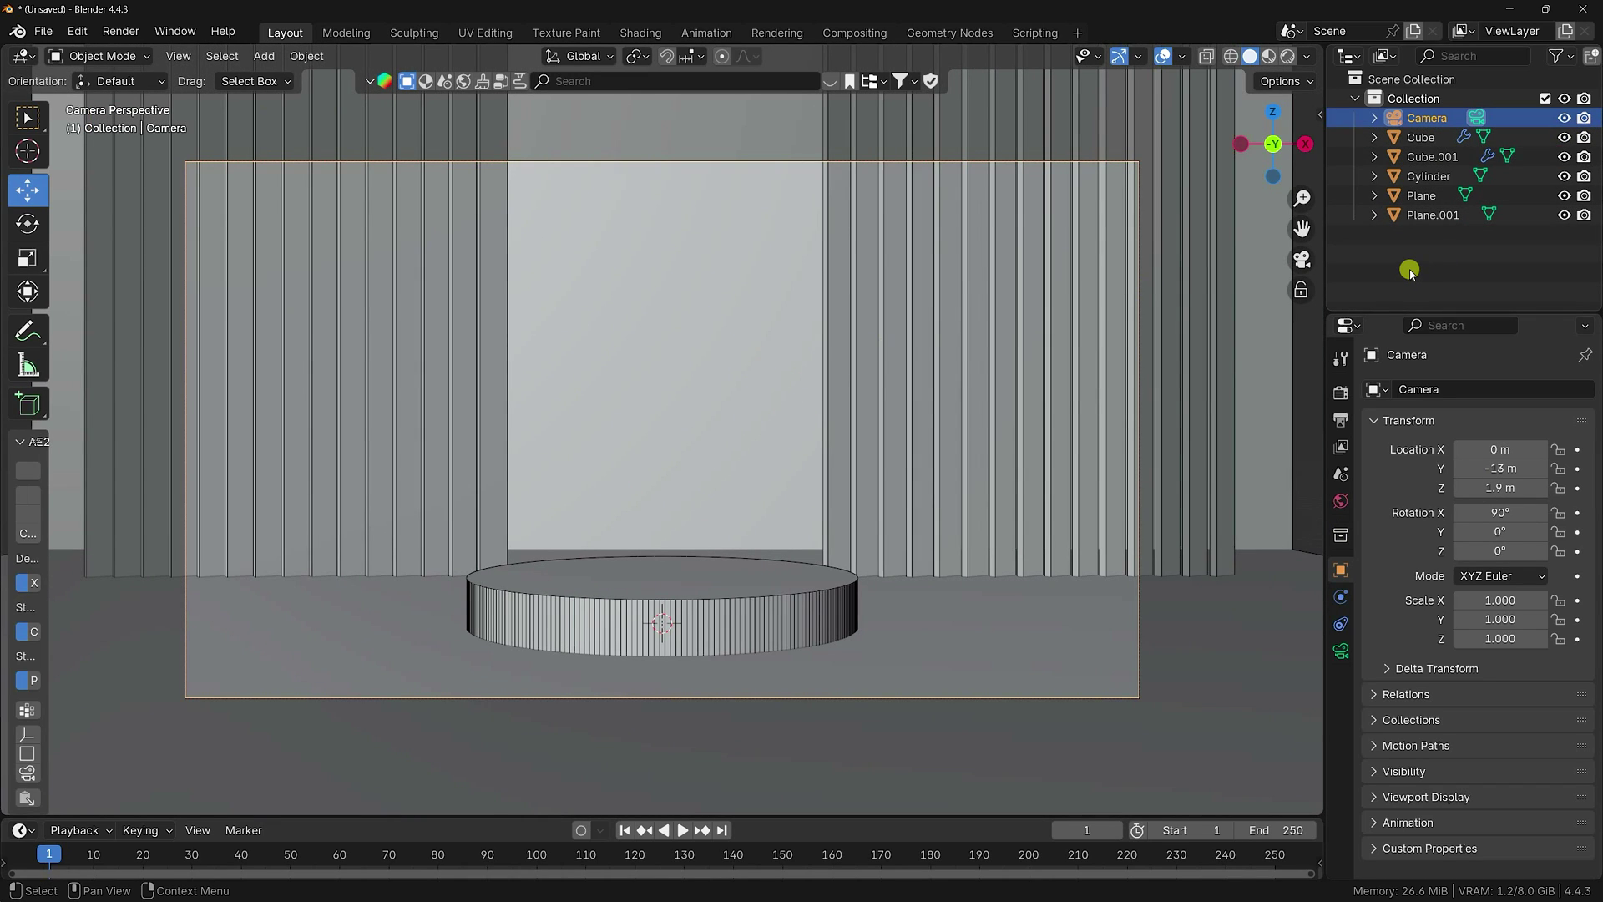
- Import the glTF model kiko_milano_lip_gloss_11_model.glb from the Product folder
left_click(45, 33)
mouse_move(82, 306)
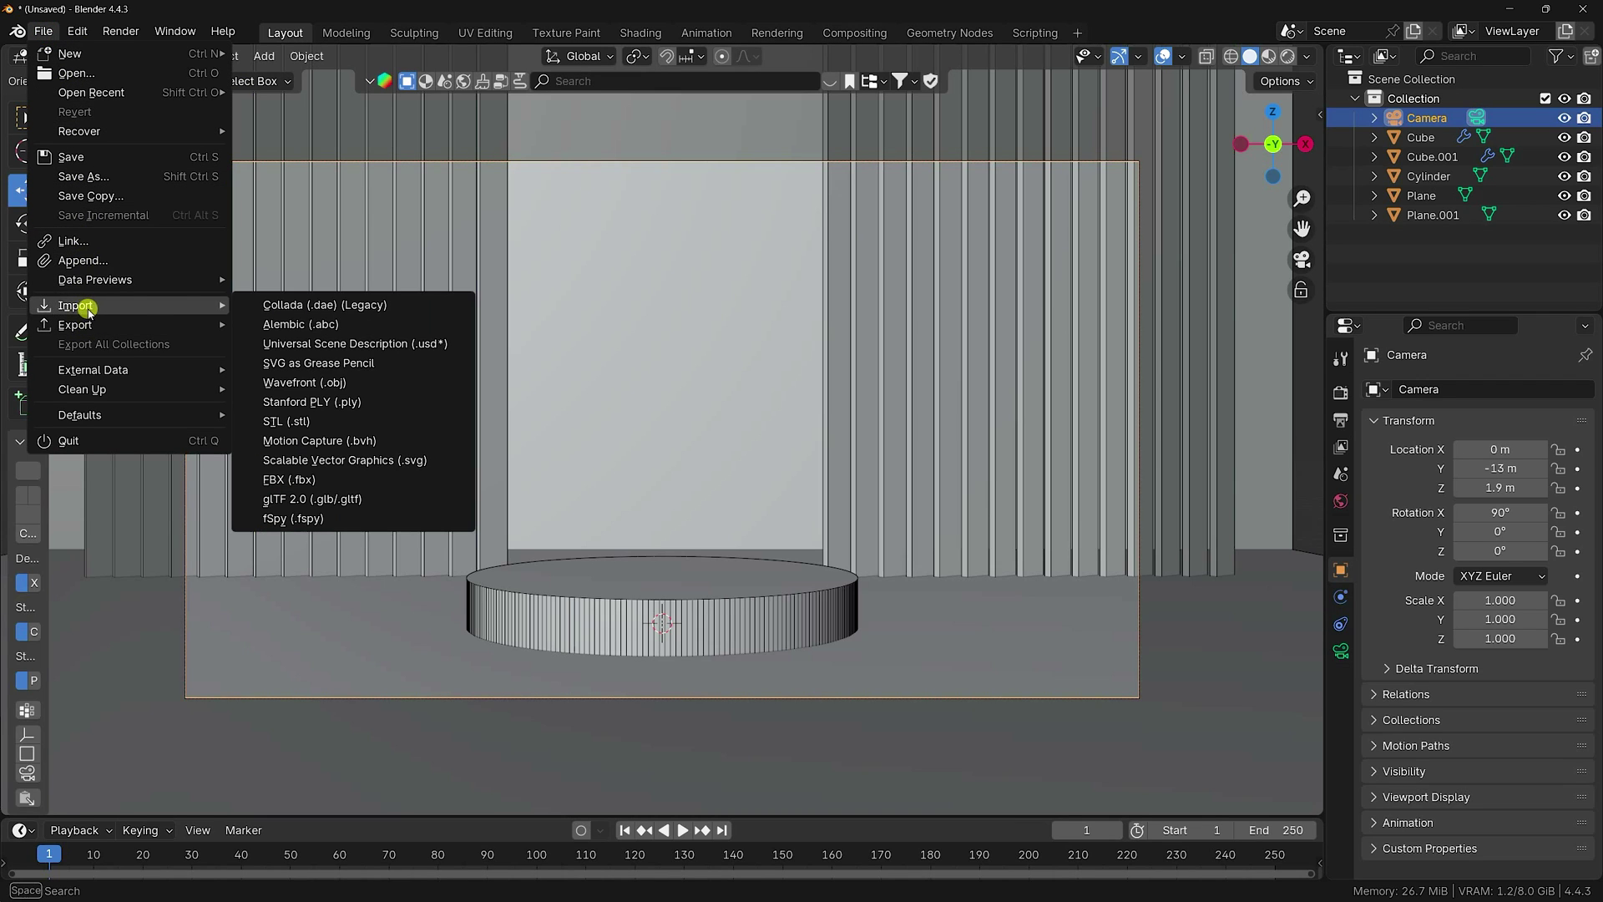
left_click(327, 499)
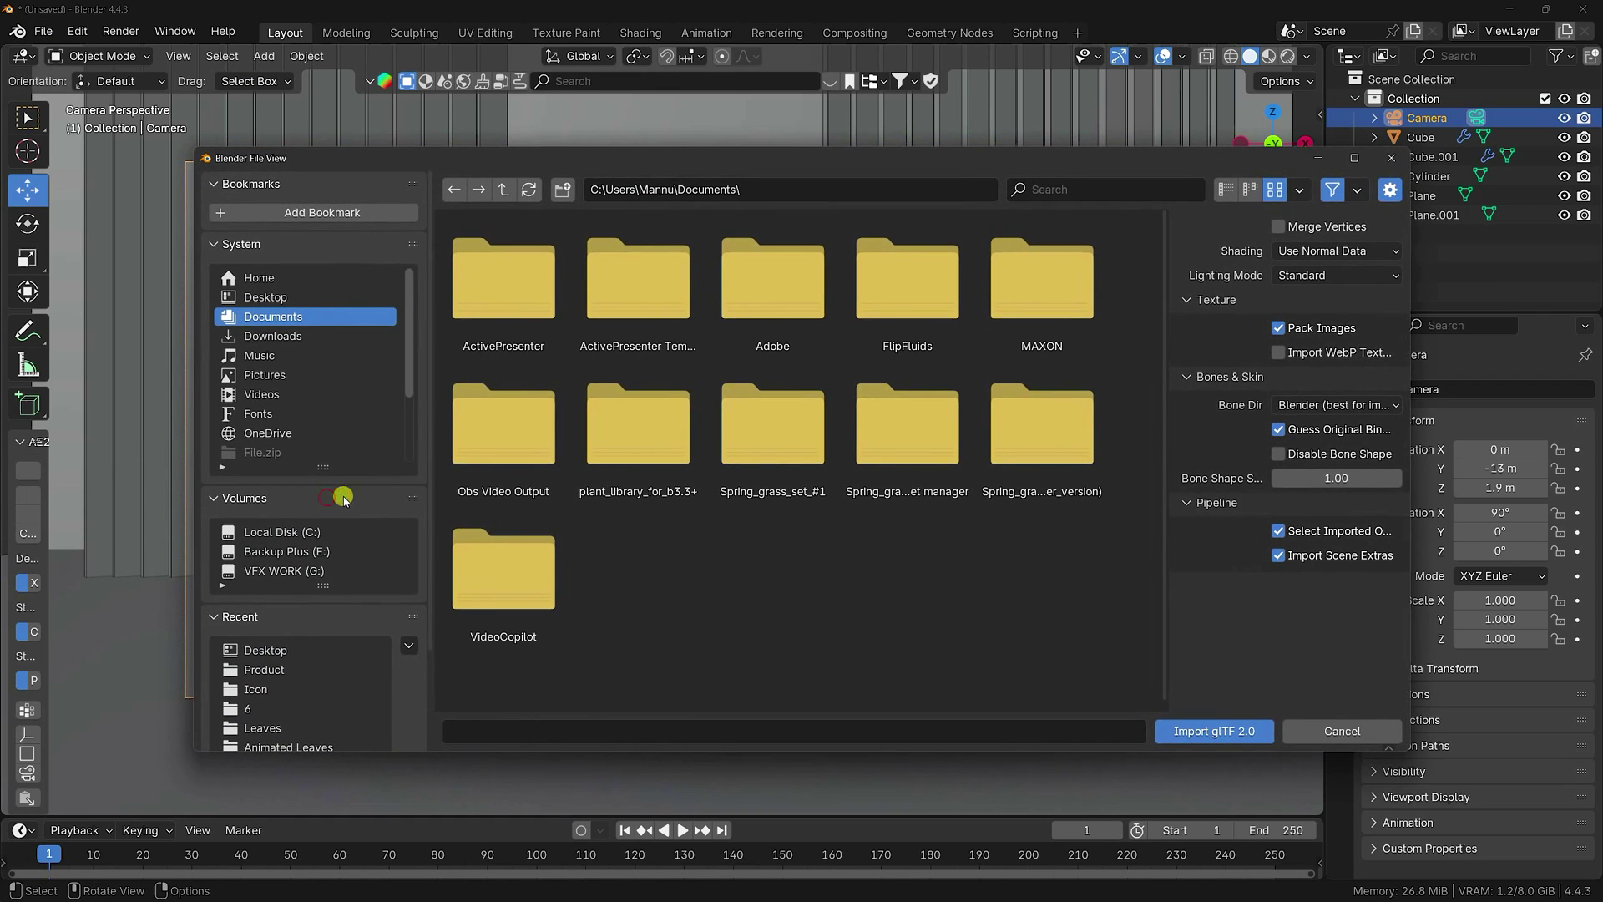
scroll(323, 404, "down", 3)
left_click(248, 452)
double_click(1046, 298)
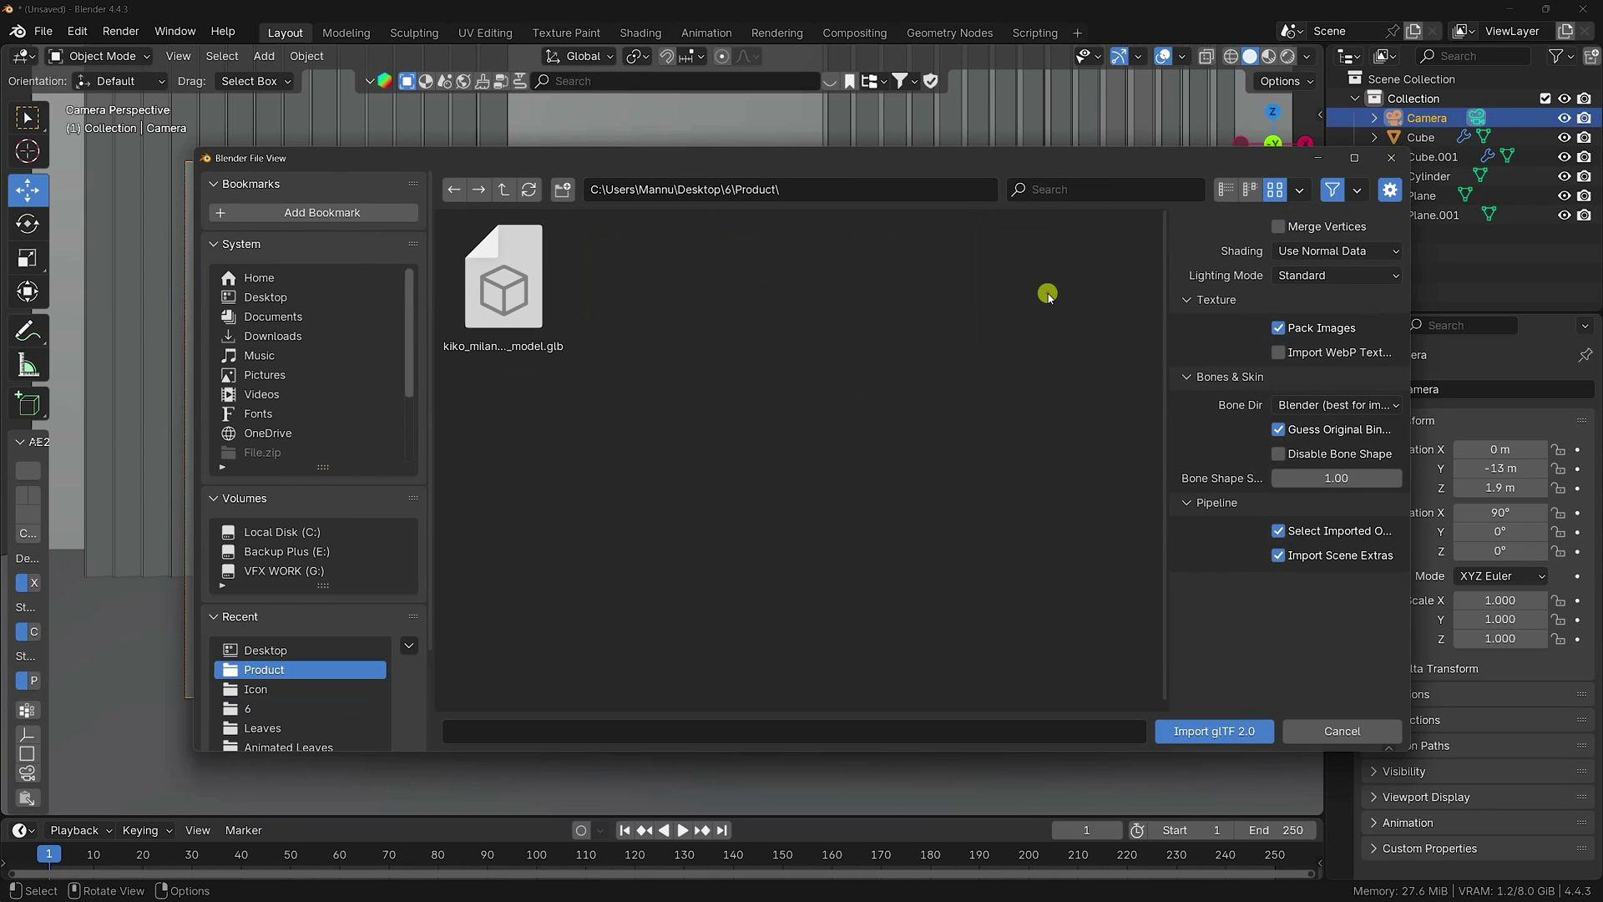
left_click(511, 276)
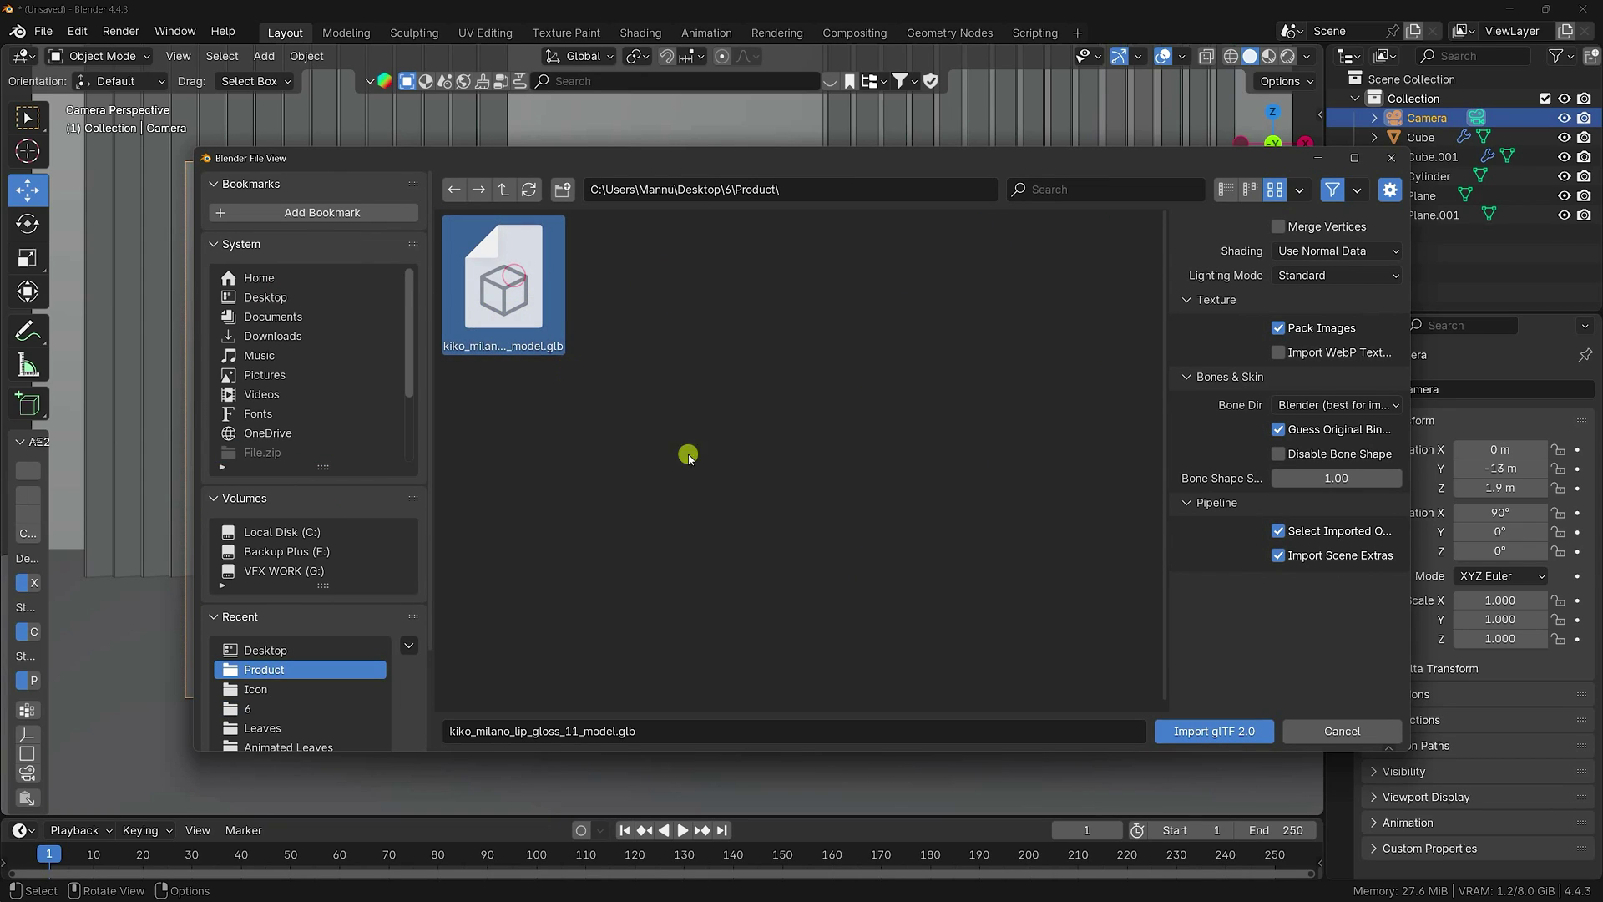
left_click(1228, 723)
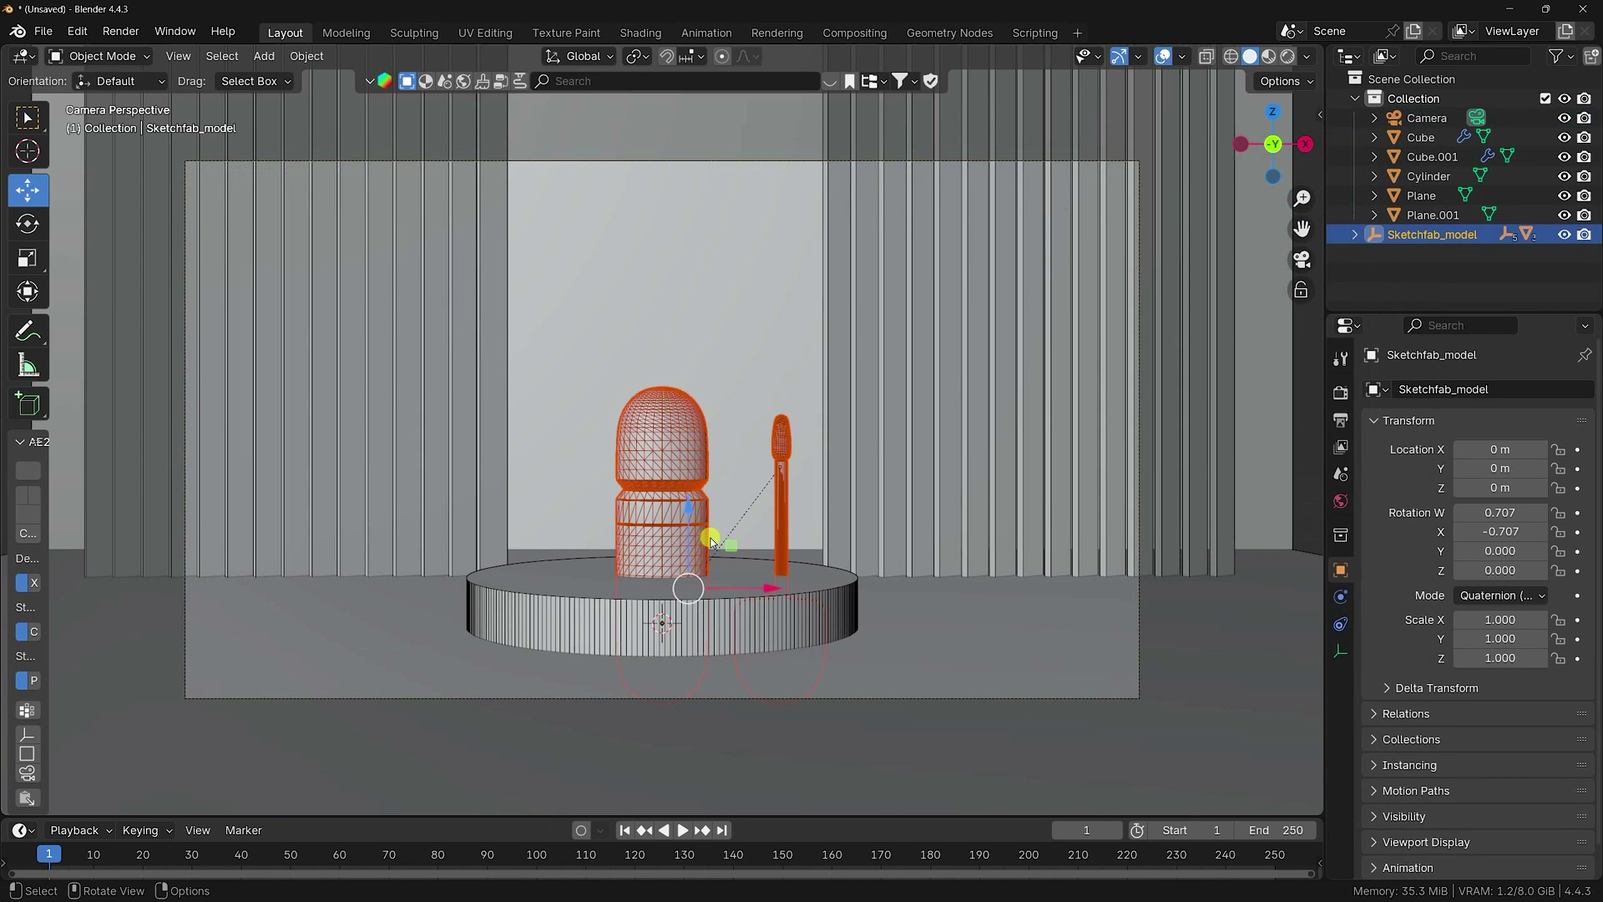
- Raise the imported lip gloss model along Z in front view, just over 1.229 m, so its base rests on the podium's top
left_click_drag(691, 510, 680, 379)
key("KP_1")
scroll(681, 526, "up", 10)
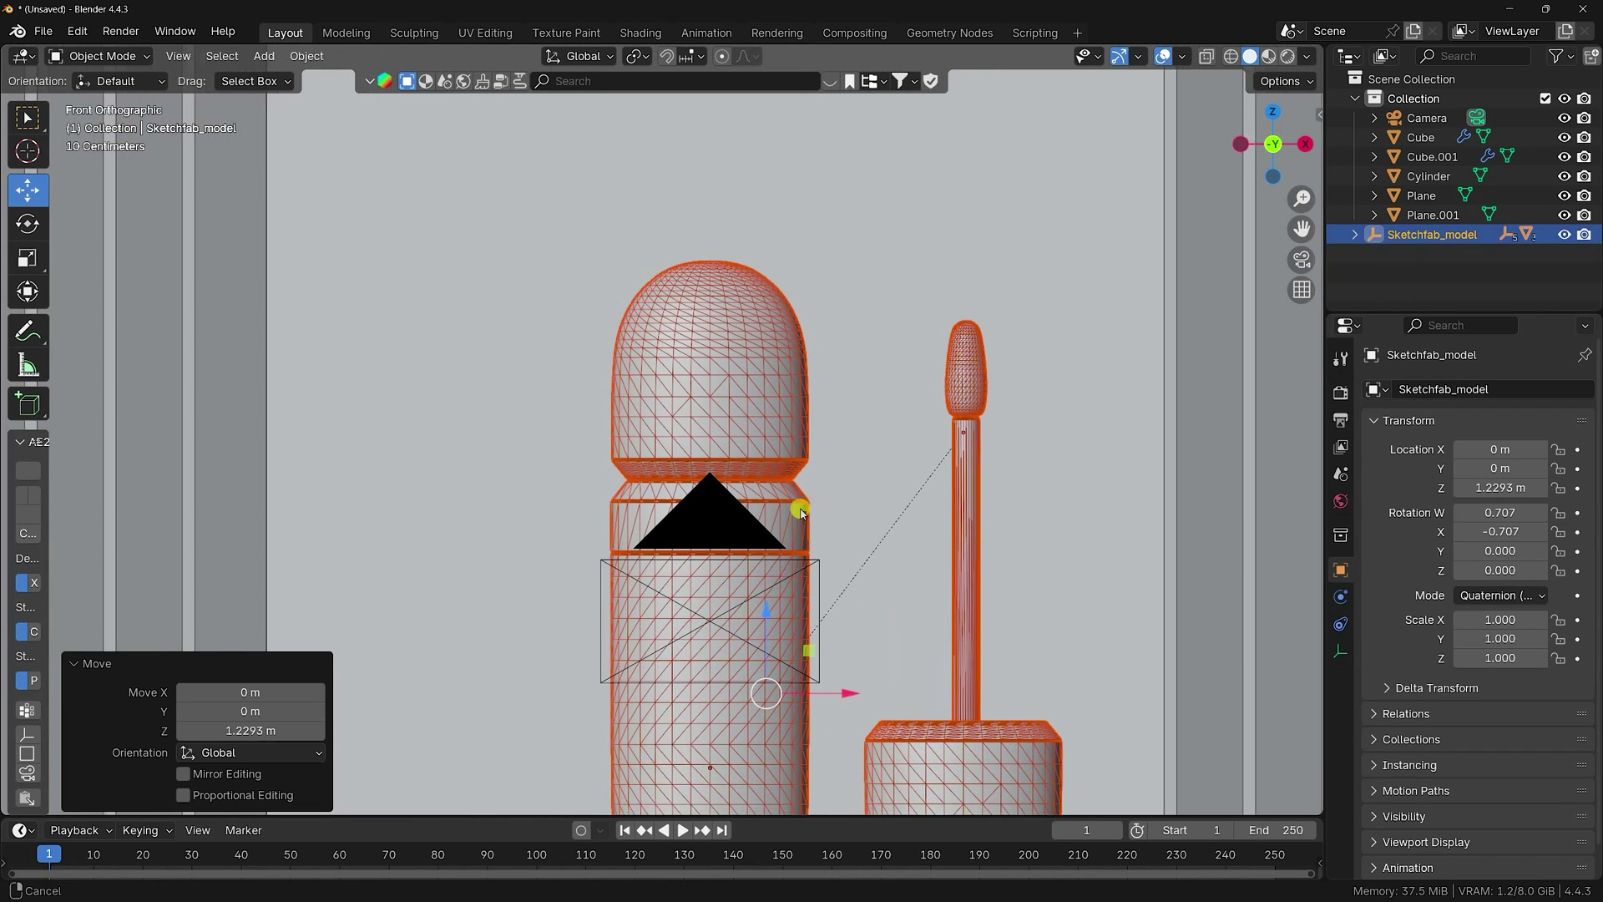
scroll(755, 558, "down", 4)
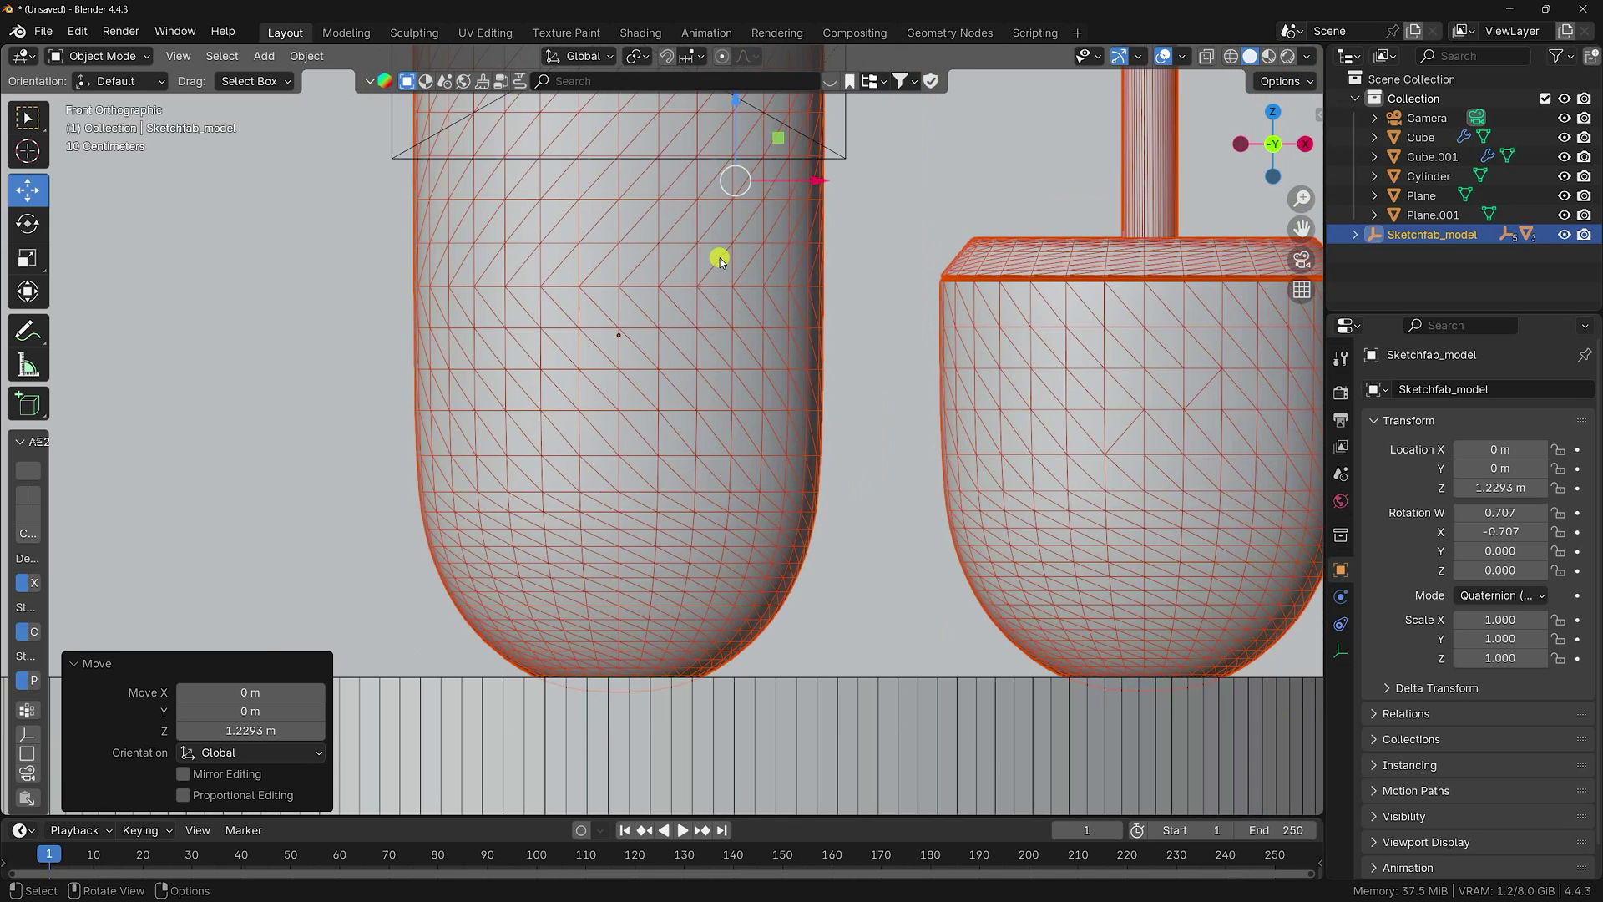
left_click_drag(722, 147, 718, 128)
scroll(949, 651, "down", 5)
- Duplicate the closed lip gloss's bottle and cap, move the copy along negative X beside the original, and select the copy's bottle
middle_click_drag(948, 652, 705, 477)
scroll(822, 625, "down", 4)
scroll(826, 616, "up", 3)
scroll(698, 561, "up", 3)
left_click(705, 478)
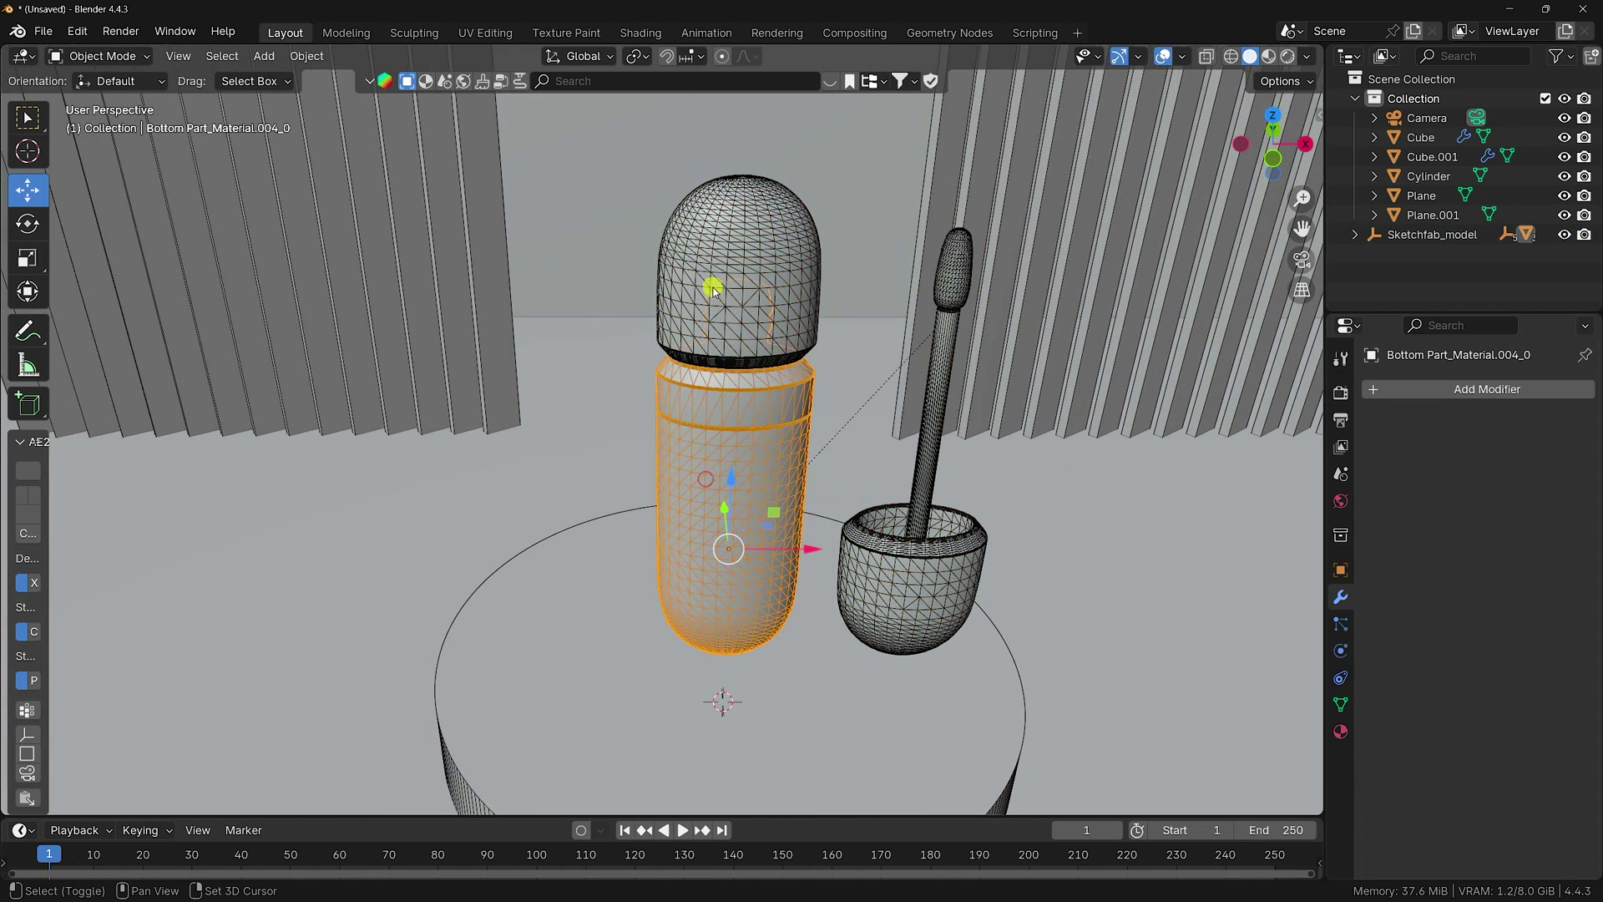
left_click(709, 313, "shift")
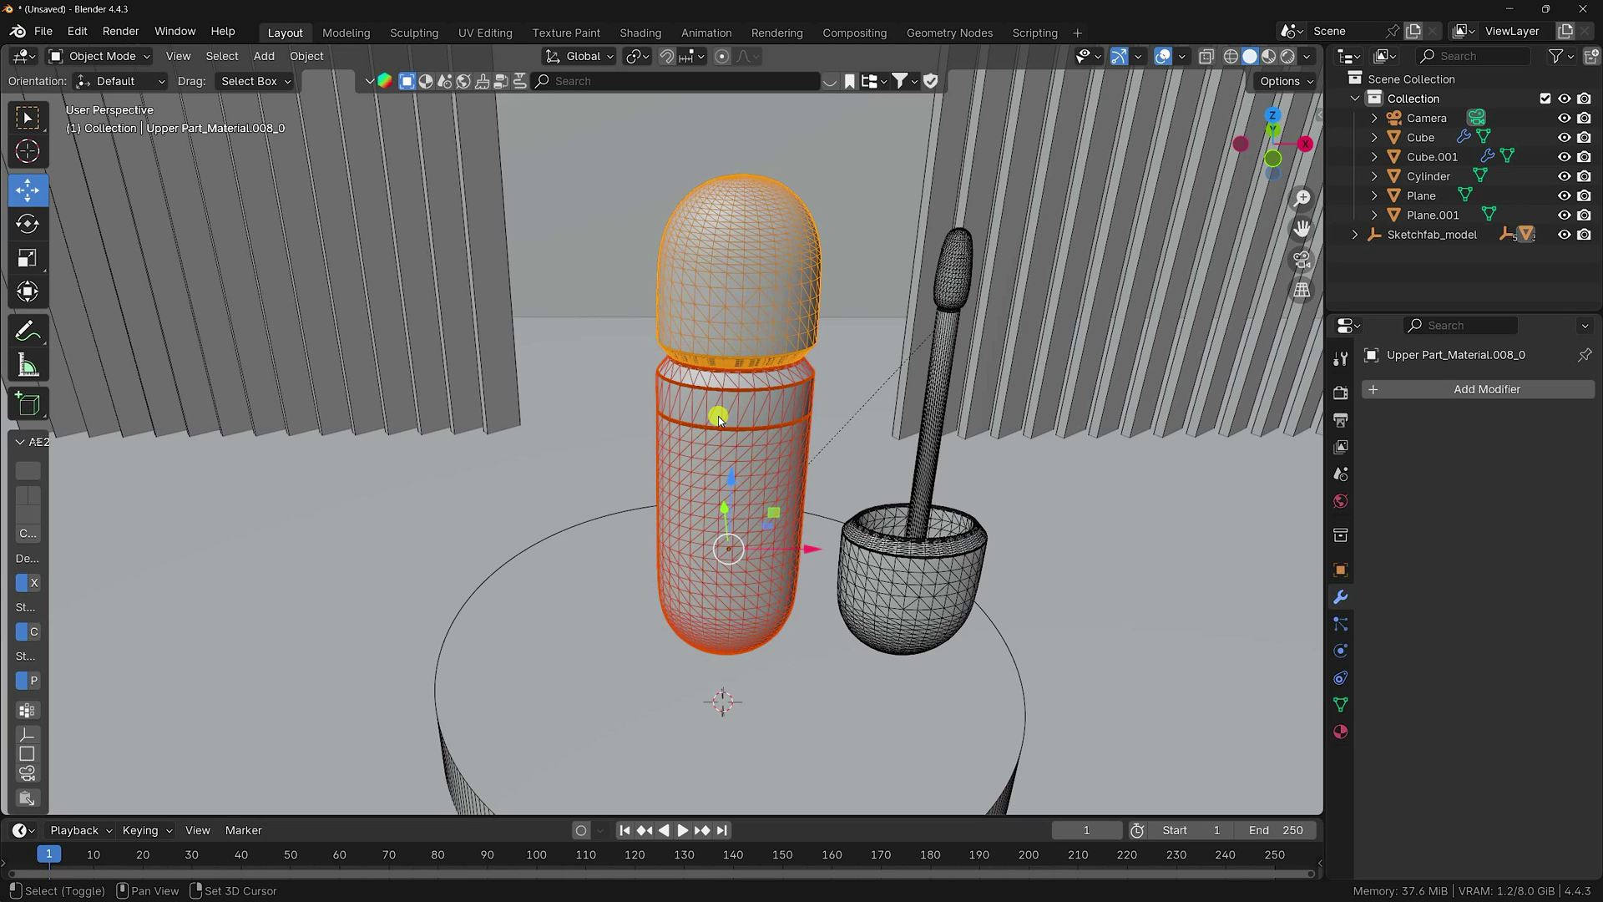
key("shift+d")
key("Escape")
left_click_drag(795, 563, 554, 529)
left_click(458, 433)
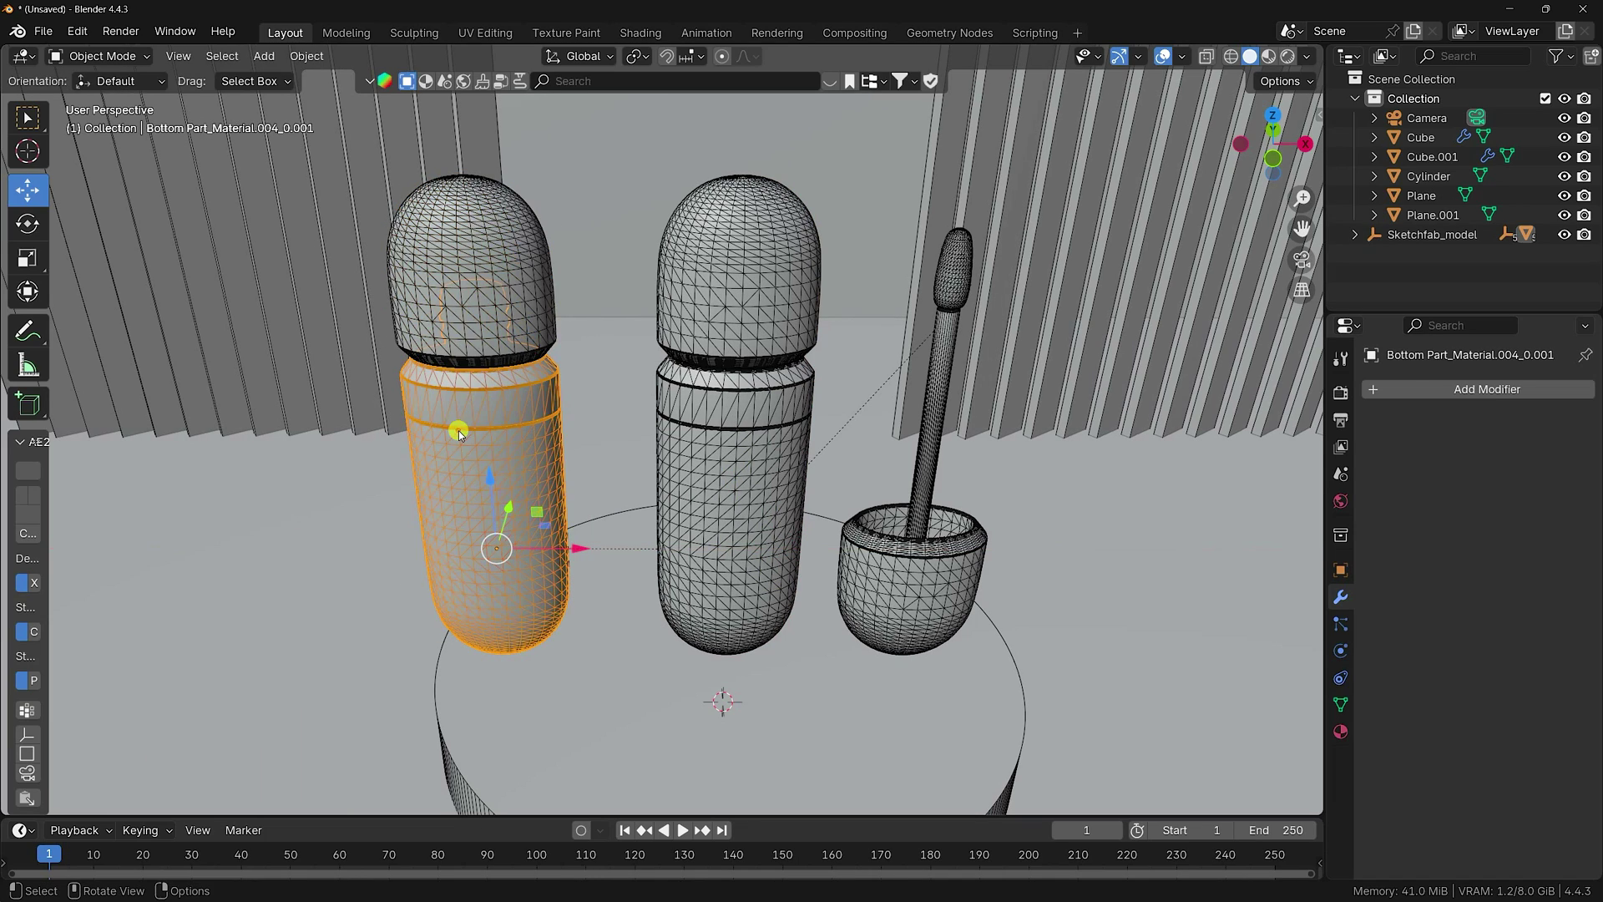
- Join the copied lip gloss's cap and bottle into a single object
left_click(460, 288, "shift")
right_click(429, 312)
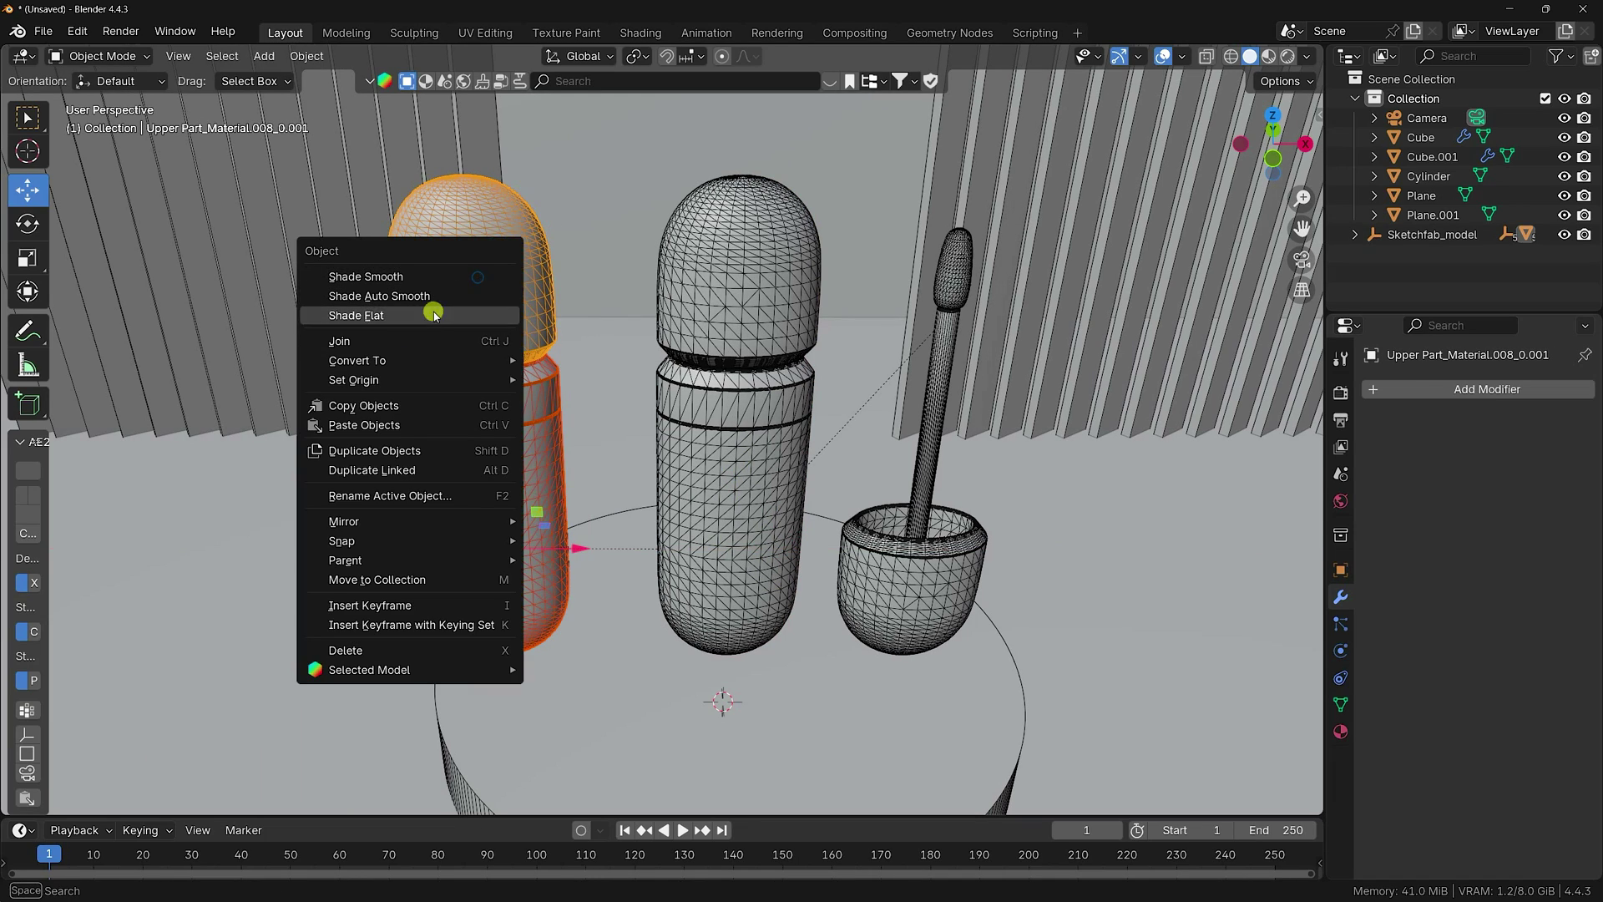
left_click(370, 343)
- Rotate the joined lip gloss copy with Trackball angles of 90° and 0° so it lies flat
left_click(27, 223)
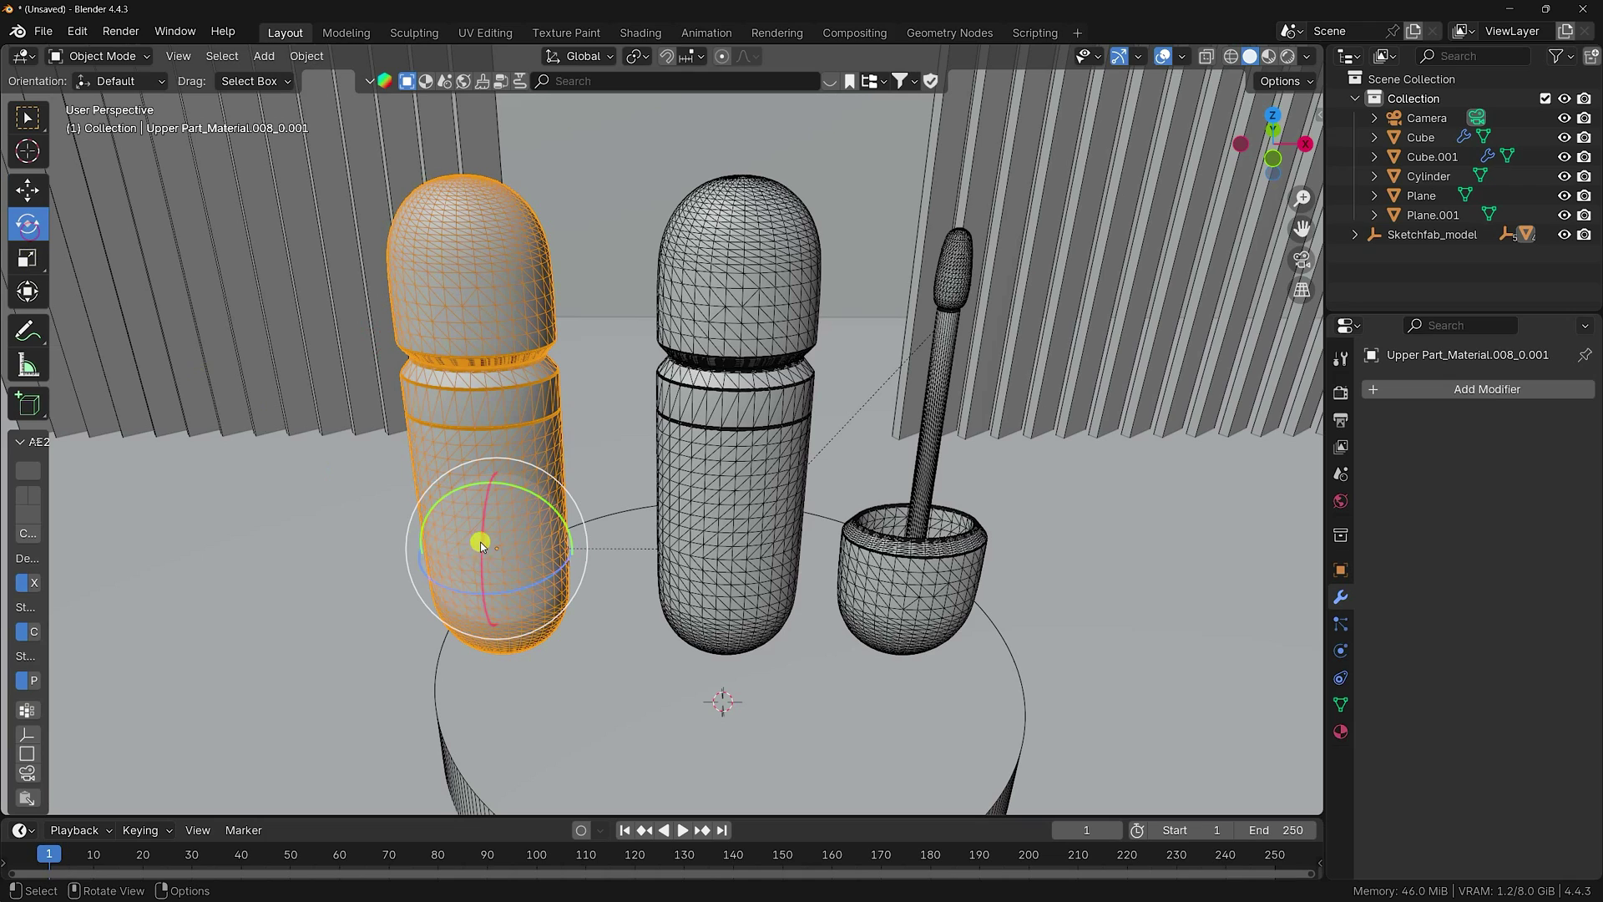
left_click_drag(479, 534, 489, 422)
left_click(263, 726)
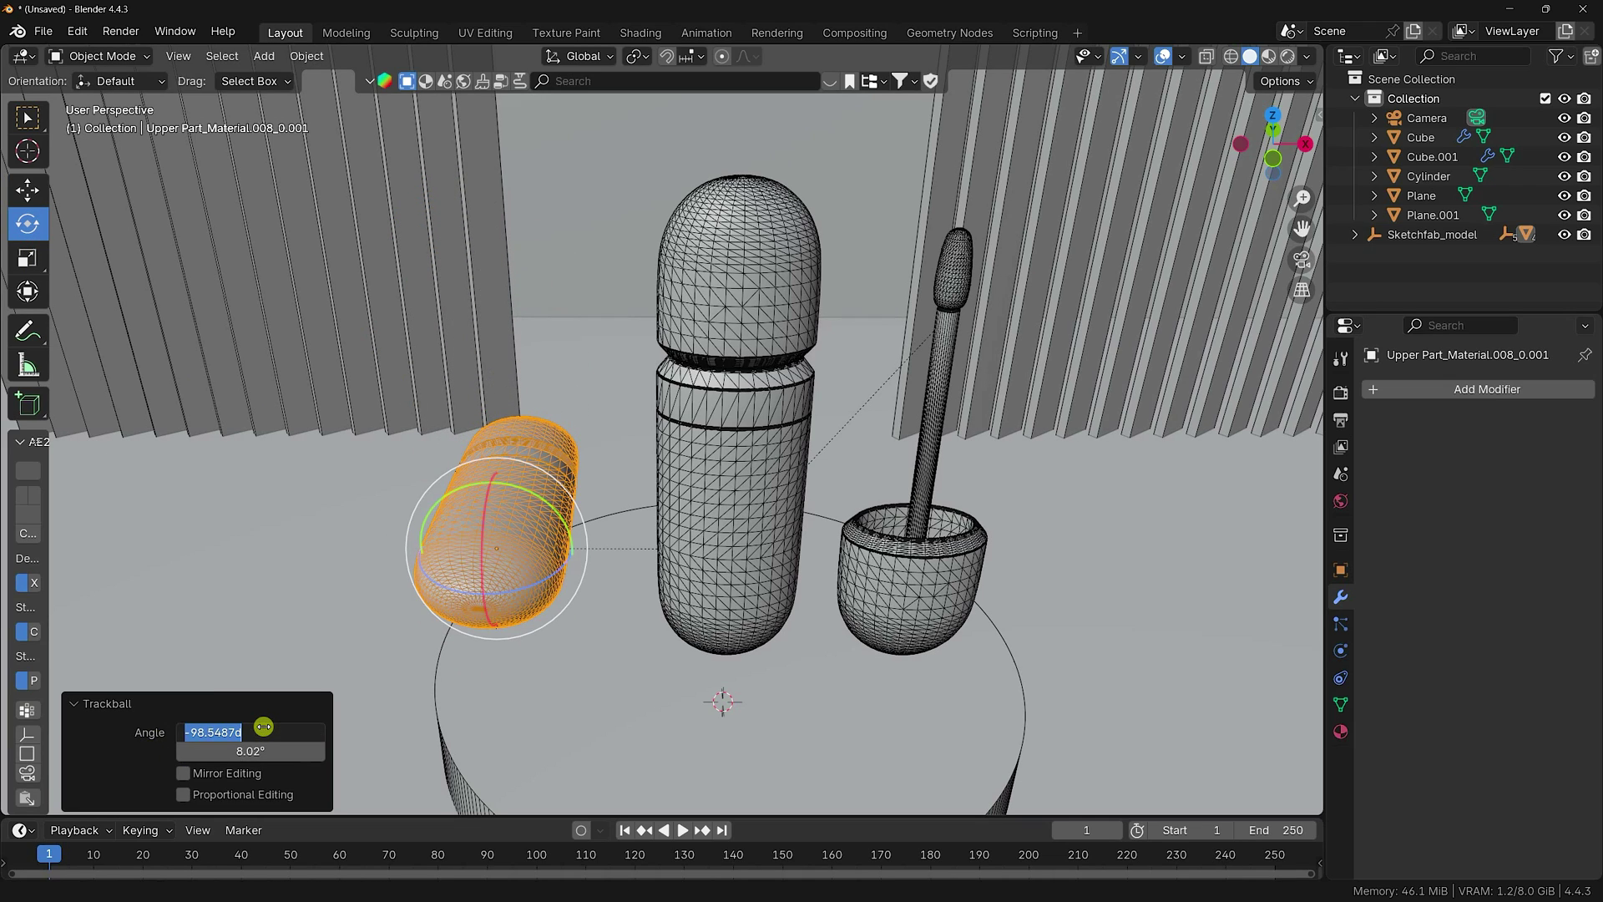
key("Tab")
type("0")
key("Return")
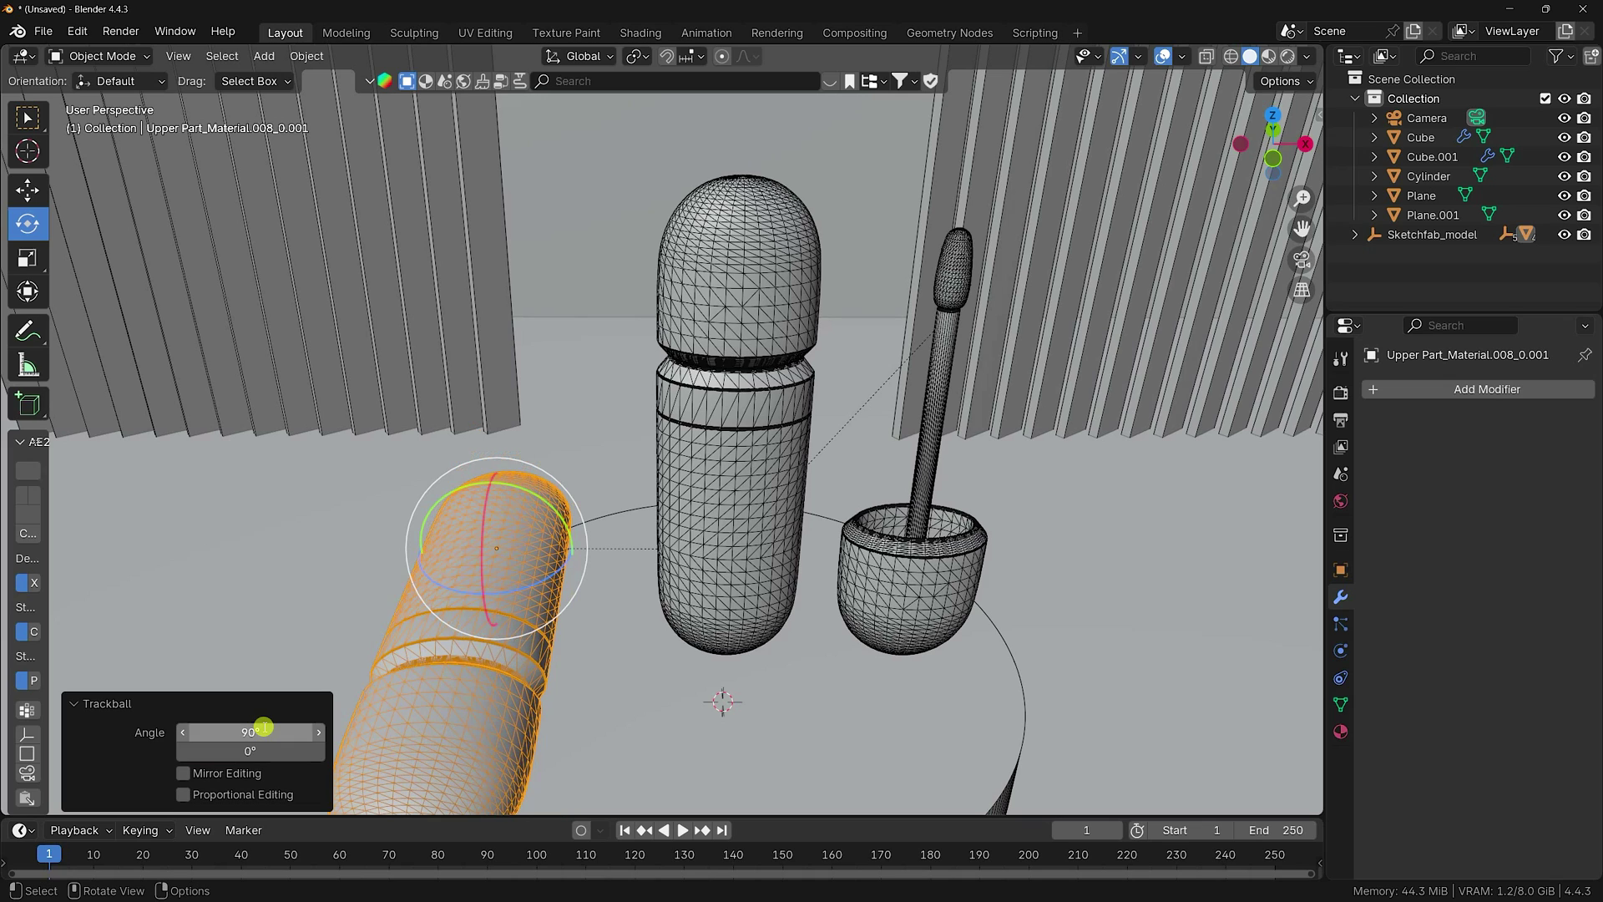
- In top view, rotate the lying lip gloss about -35° around Z and move it about 0.98 m on X and 1.05 m on Y
scroll(561, 400, "down", 4)
key("KP_7")
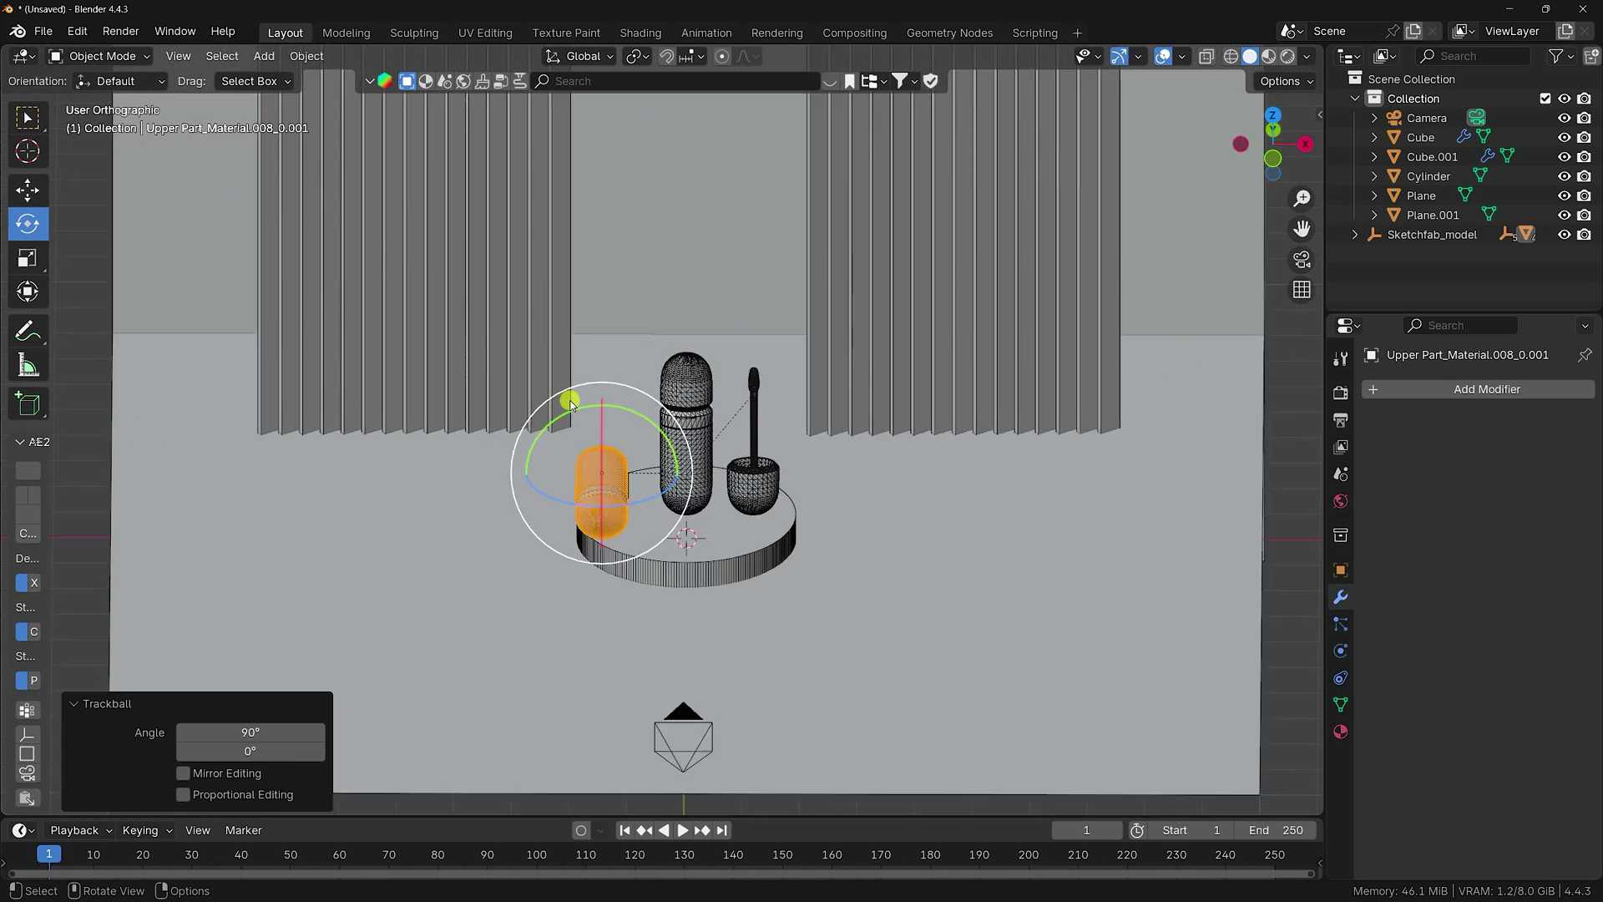
scroll(729, 622, "up", 5)
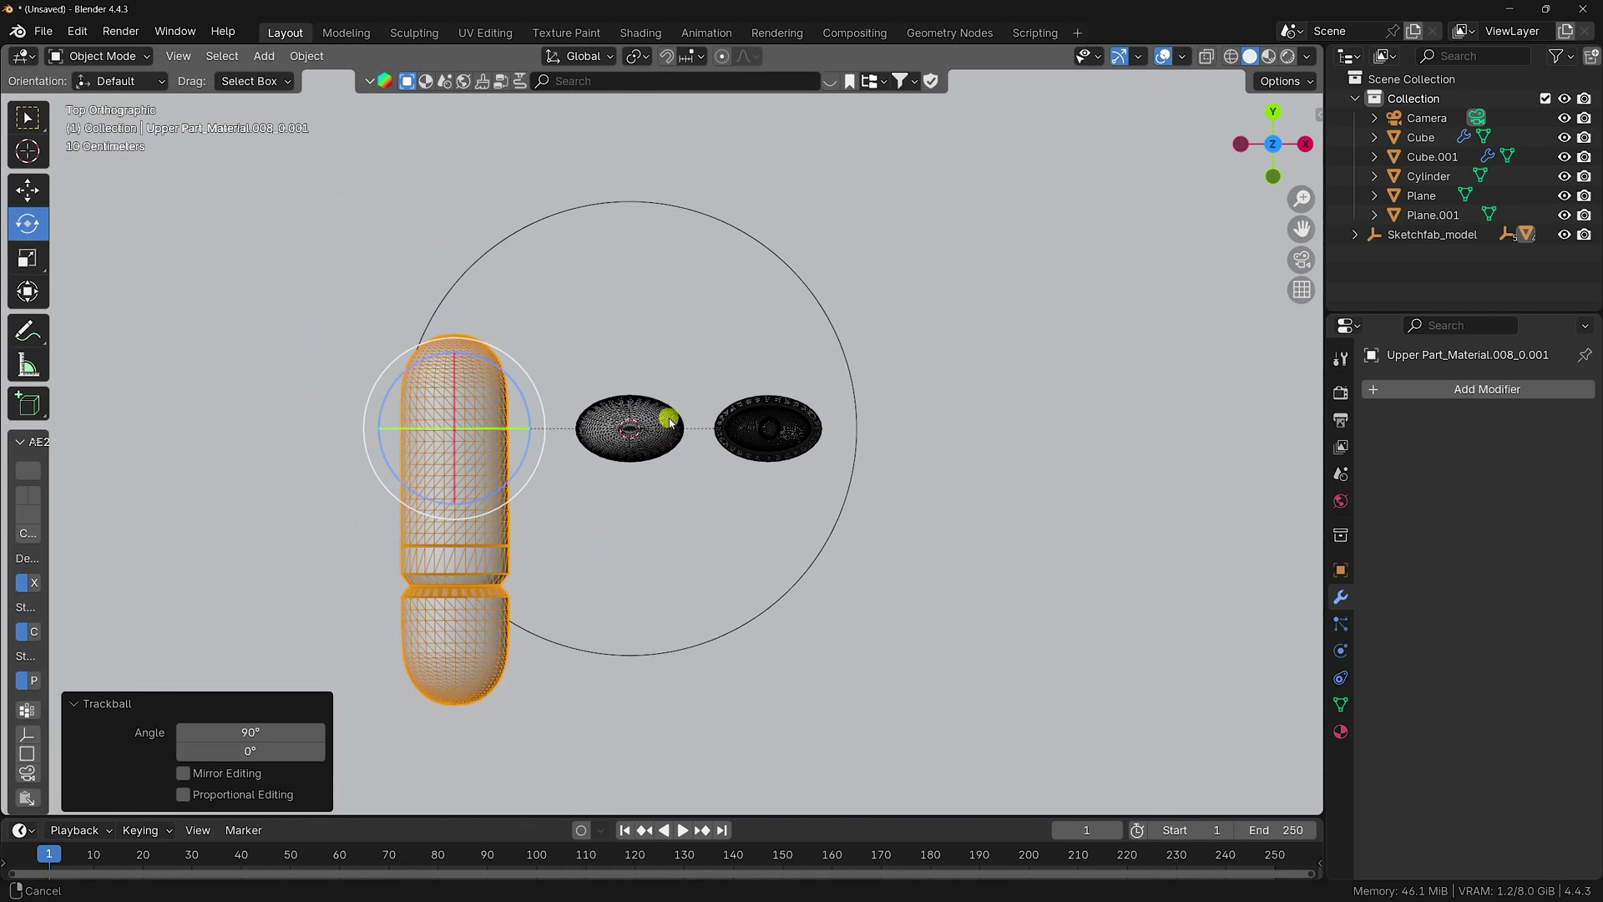
left_click_drag(526, 390, 551, 459)
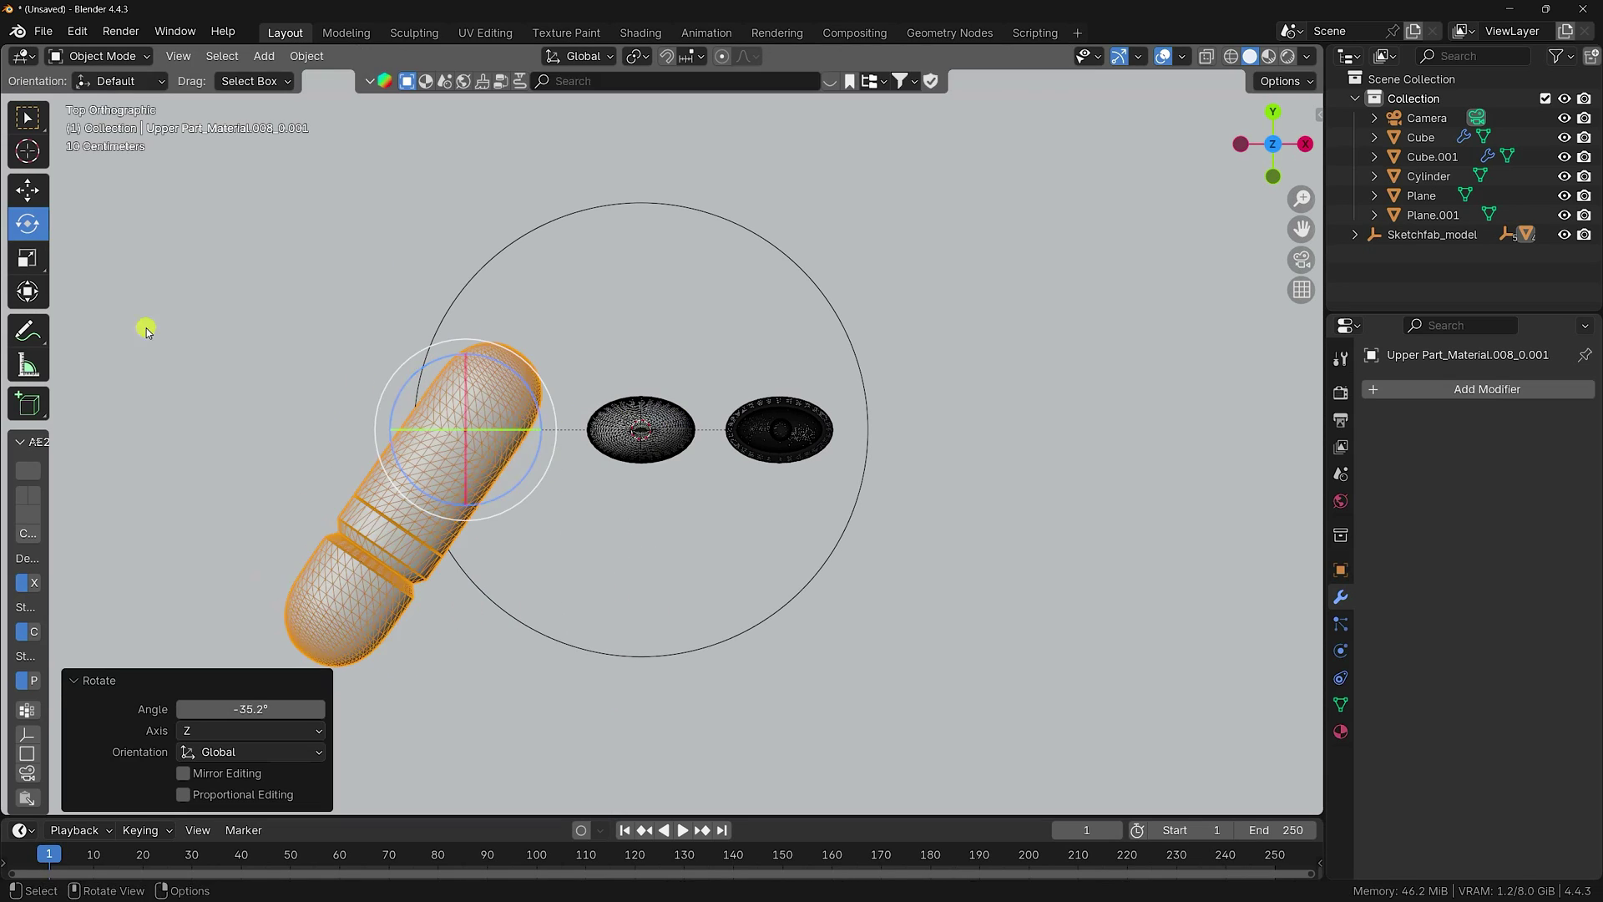
left_click(25, 193)
left_click_drag(499, 387, 622, 262)
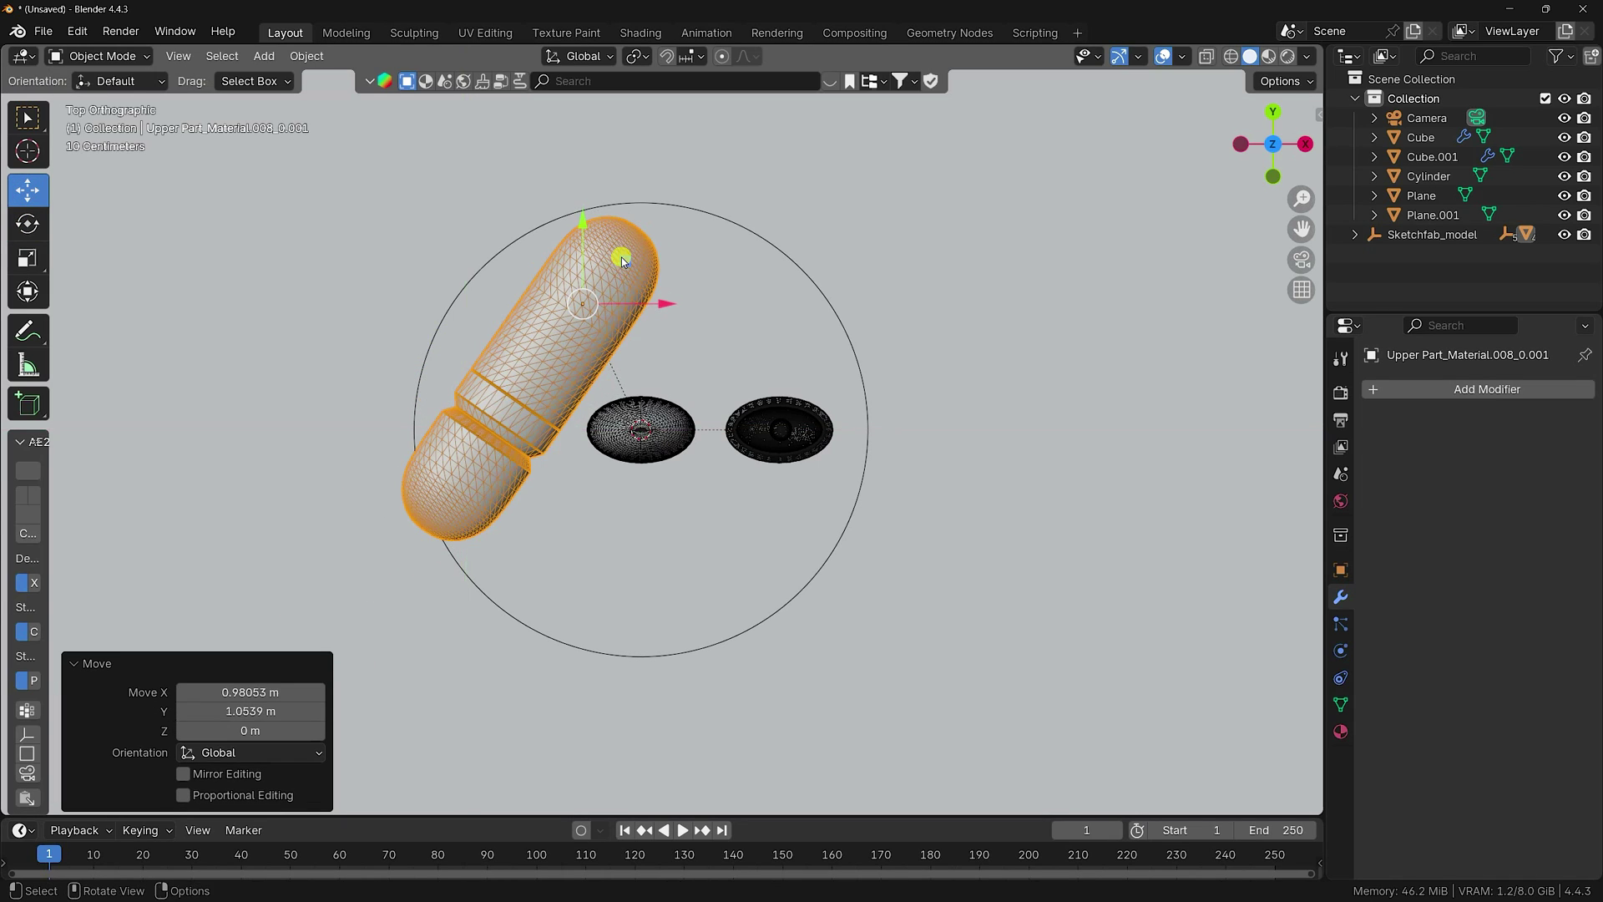
- Lower the lying lip gloss along Z onto the podium's top, about 0.46 m and a further 0.05 m in front view
key("KP_0")
mouse_move(621, 501)
middle_mouse_down("ctrl")
mouse_move(589, 568)
mouse_move(698, 355)
middle_mouse_up("ctrl")
left_click_drag(643, 288, 648, 393)
key("KP_1")
key("KP_Decimal")
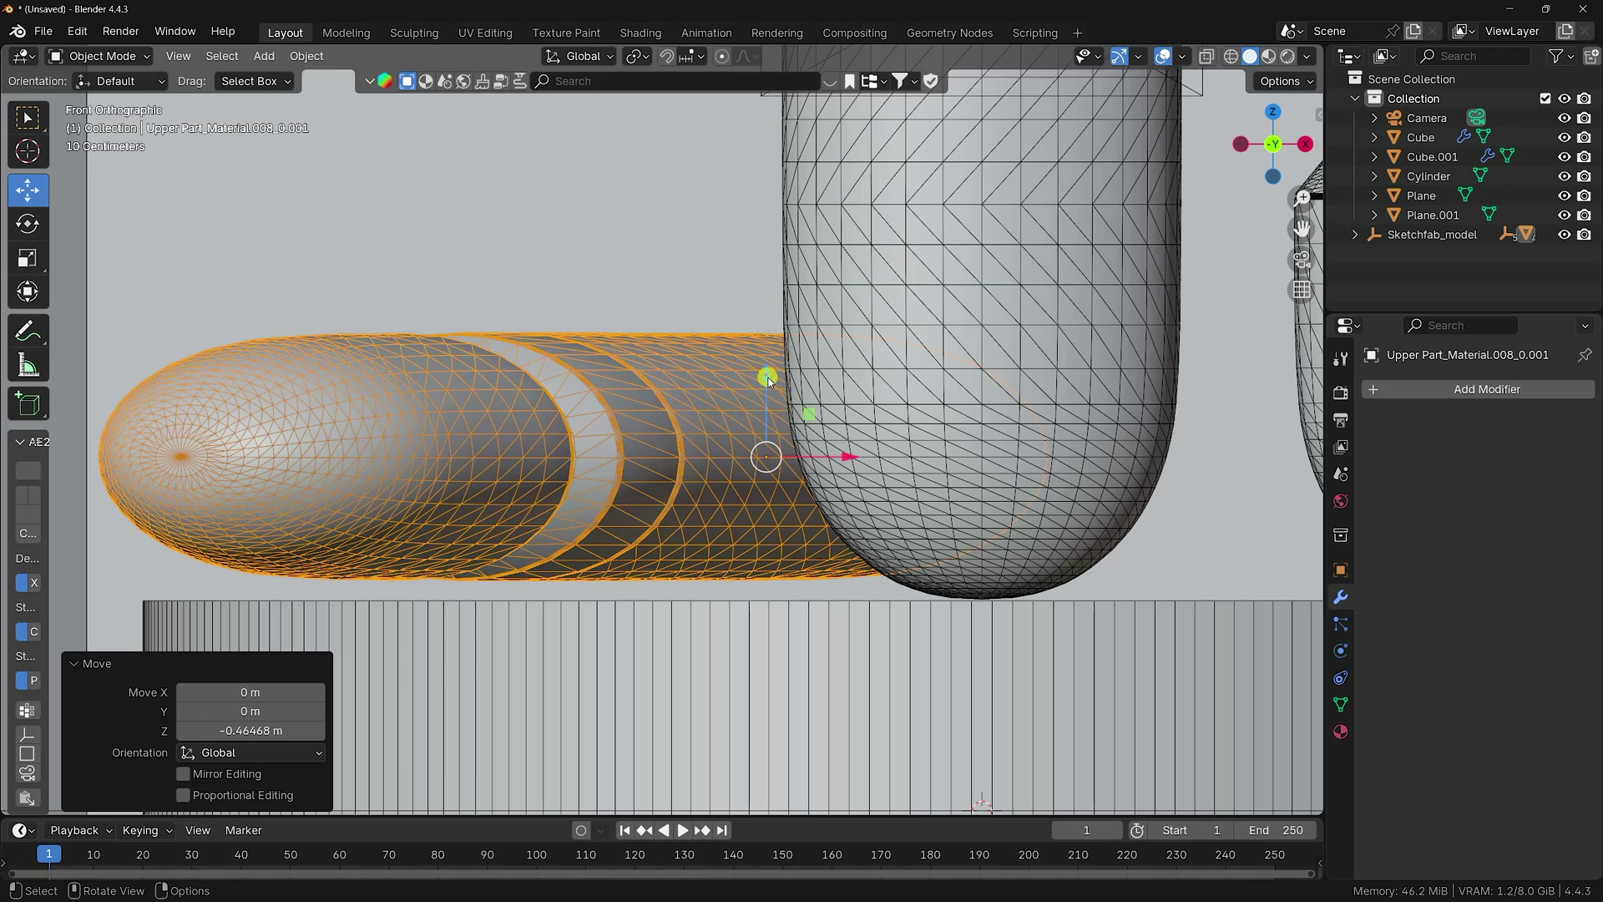
left_click_drag(768, 380, 768, 401)
scroll(647, 472, "down", 6)
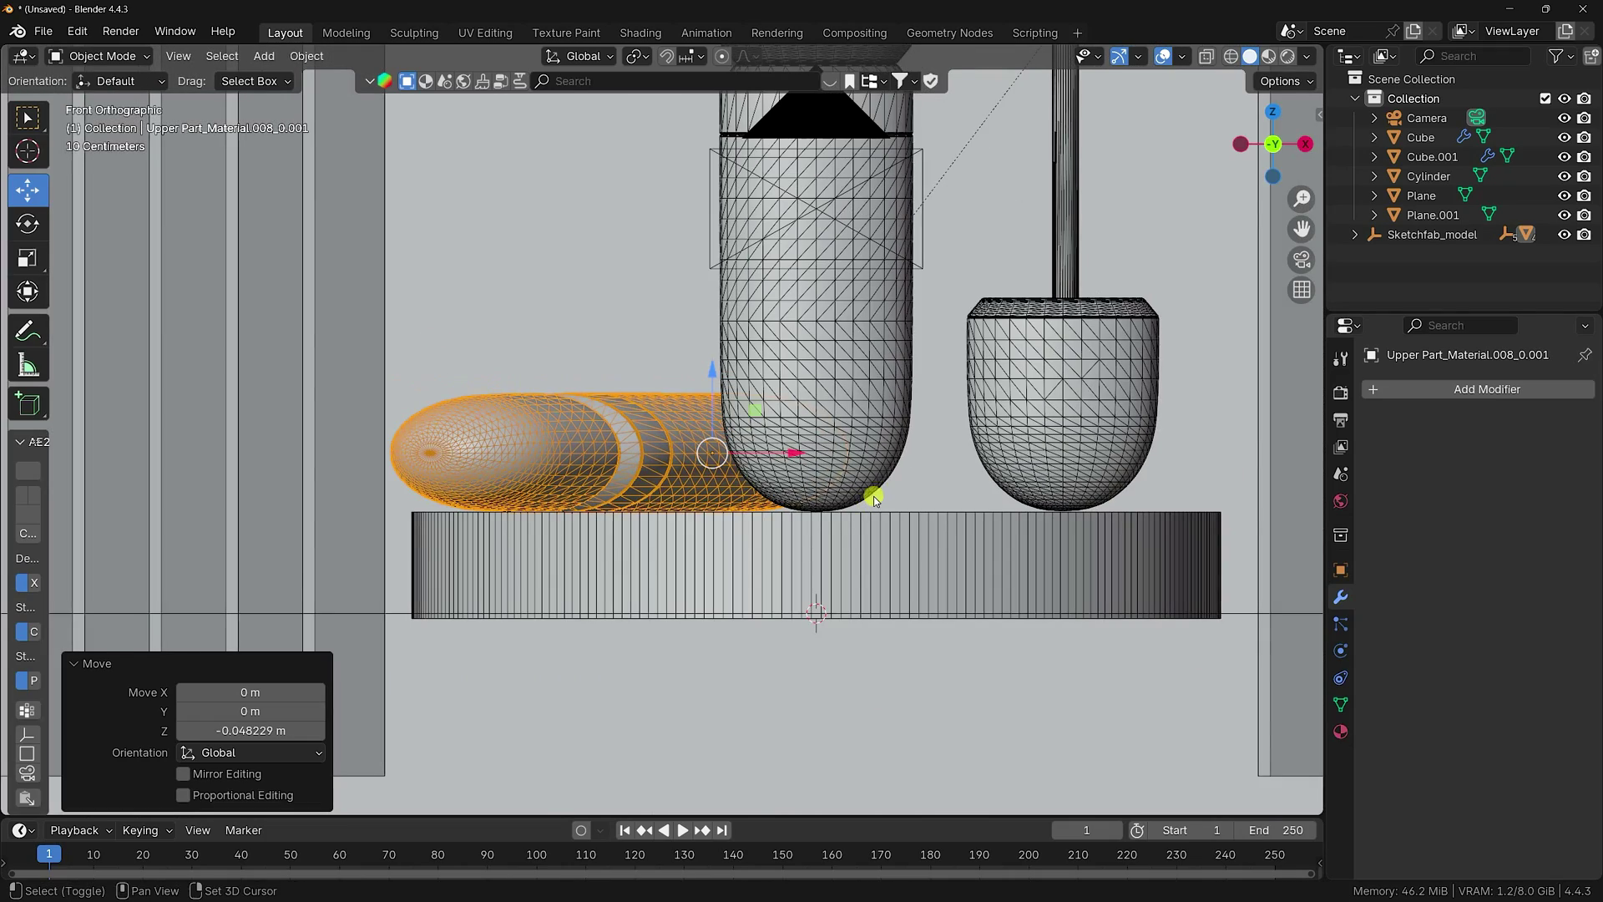
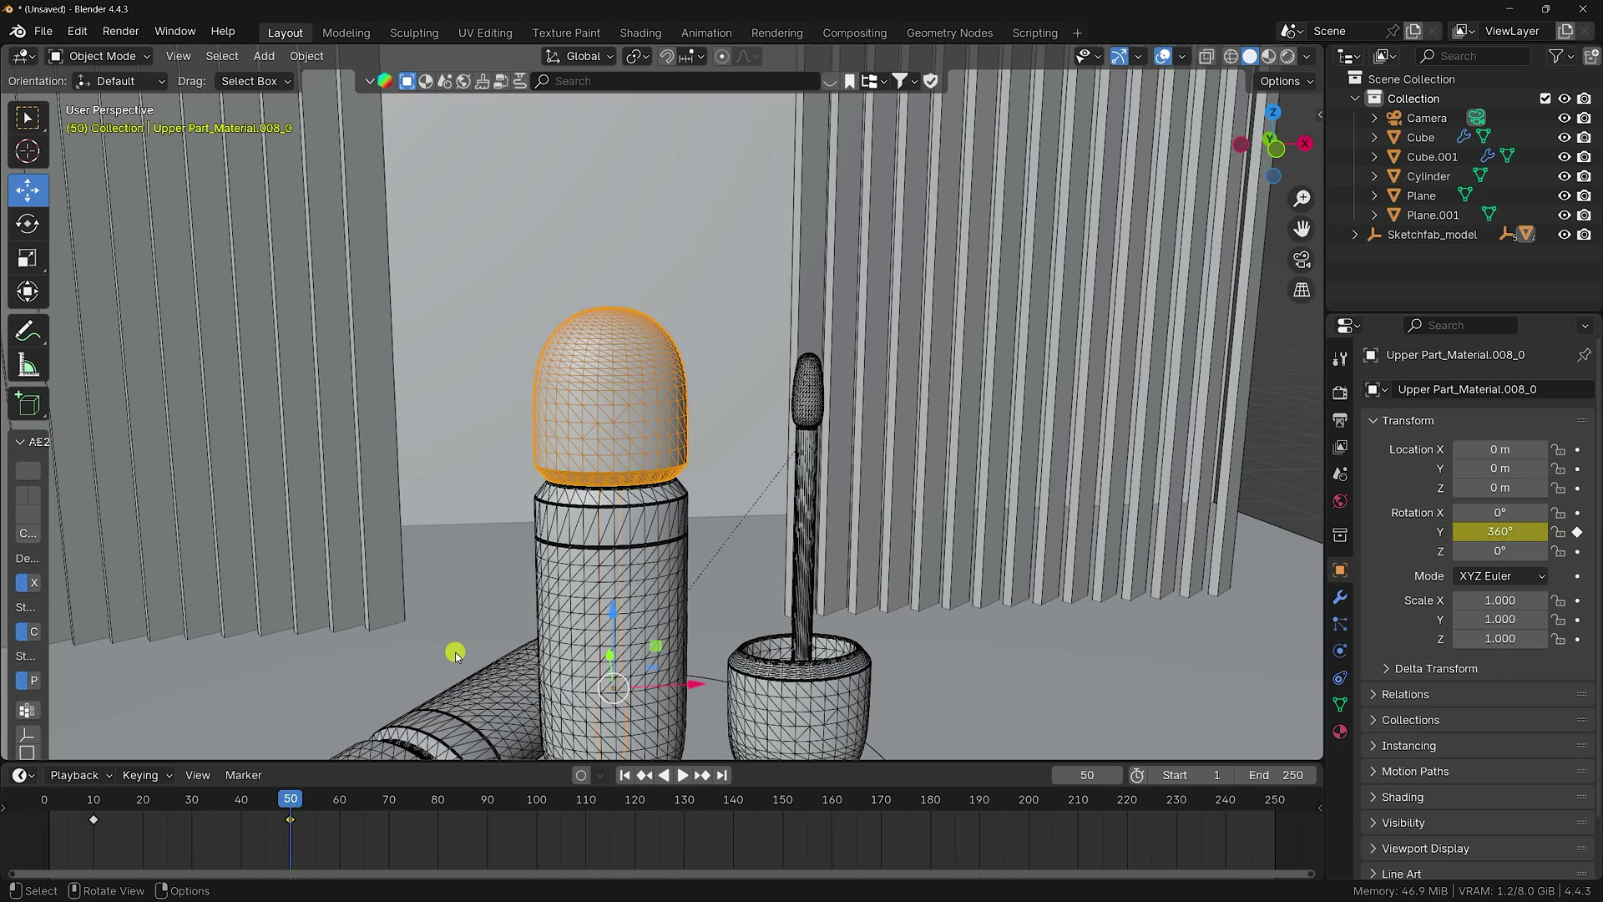
- Keyframe the standing lip gloss cap's Y location at 0 m on frame 10
left_click_drag(275, 788, 93, 790)
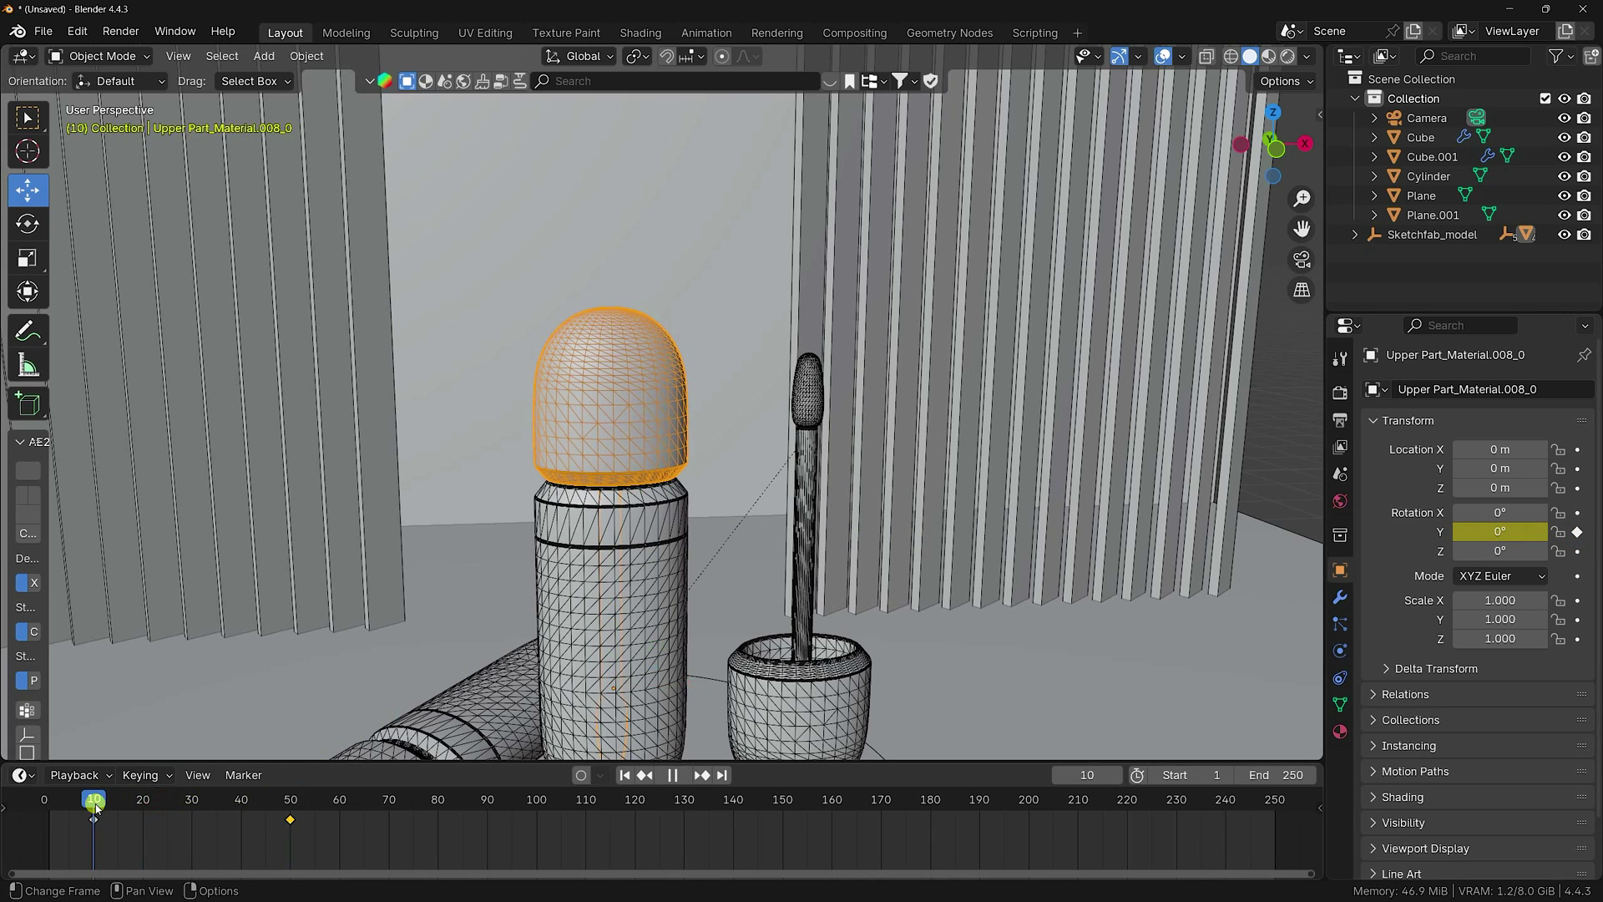
left_click_drag(1497, 472, 1565, 476)
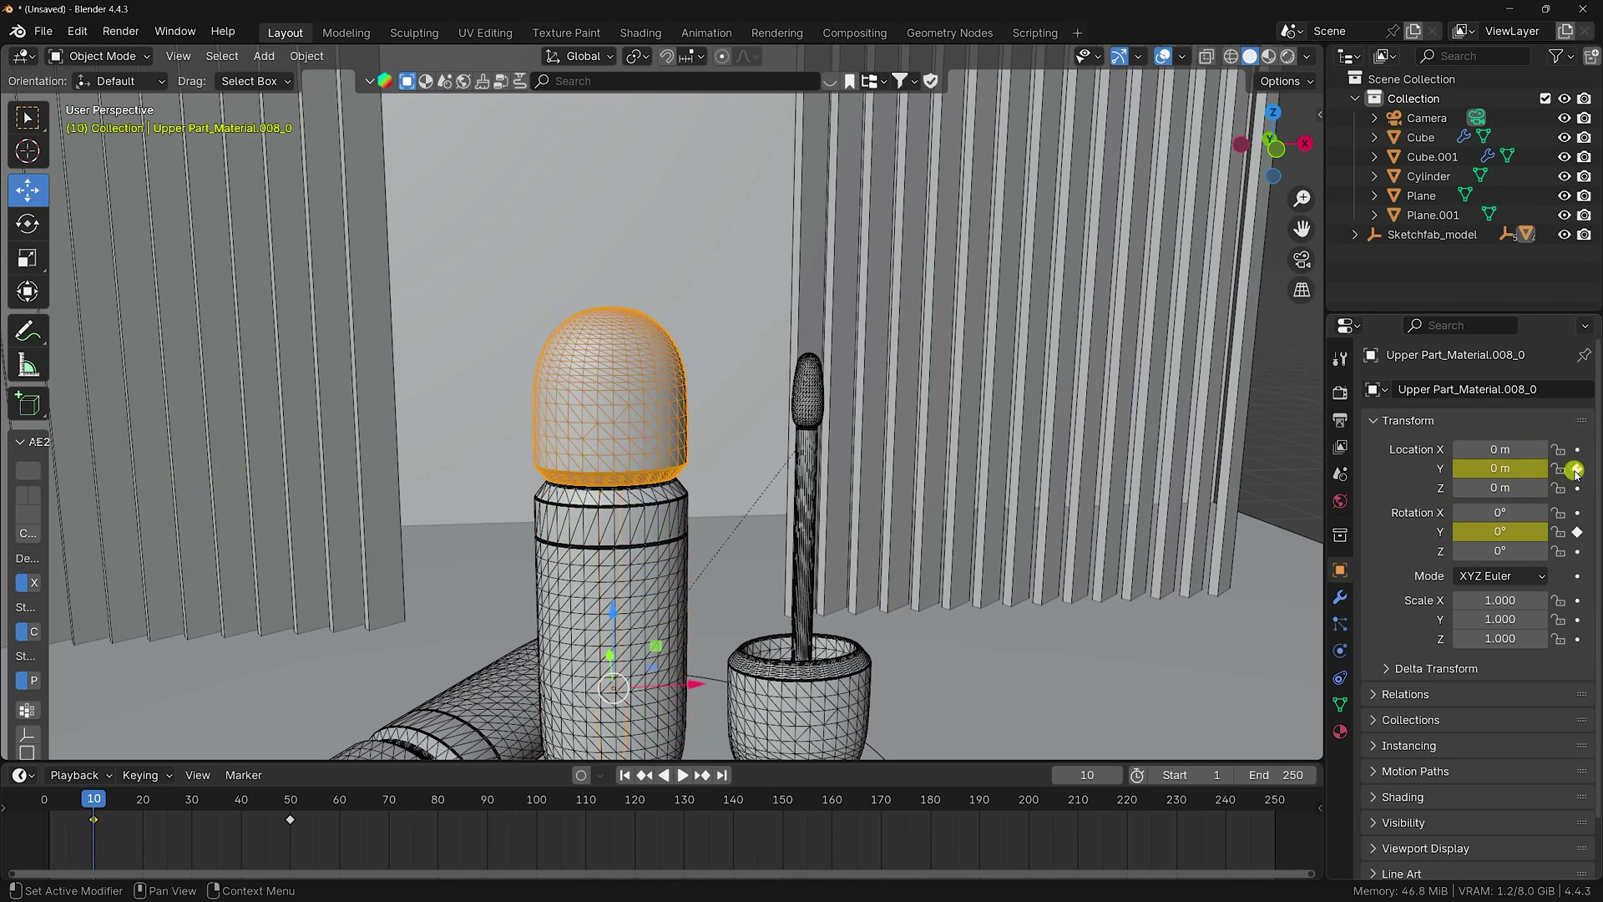
left_click(1576, 470)
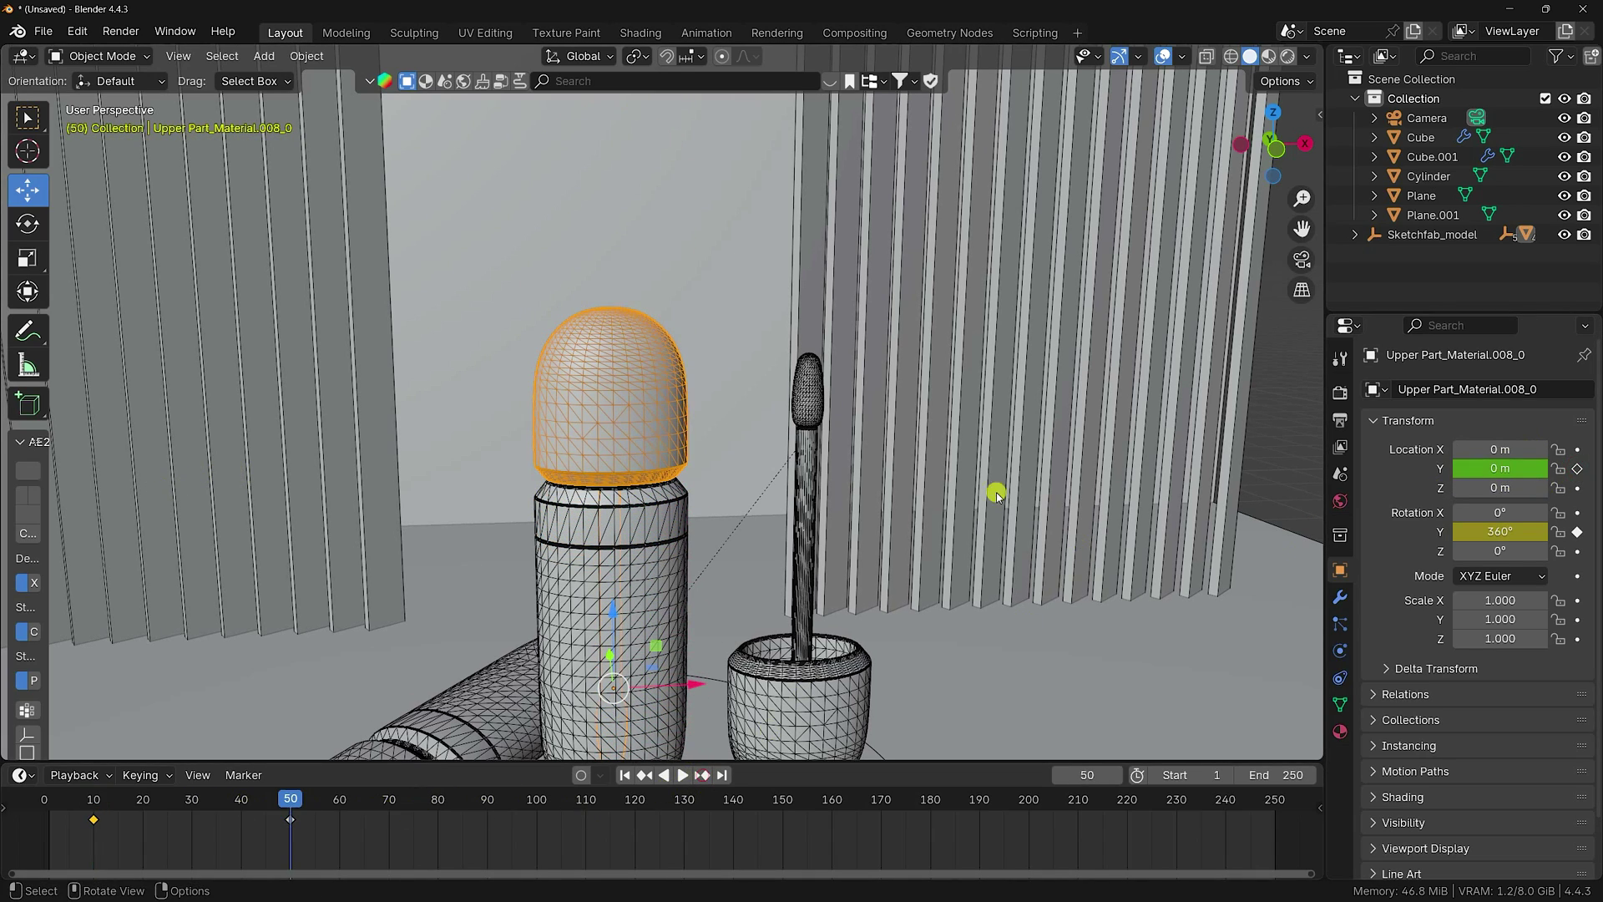
- On frame 50, set the cap's Y location to -0.4 m and keyframe it
left_click_drag(1501, 469, 920, 470)
key("KP_1")
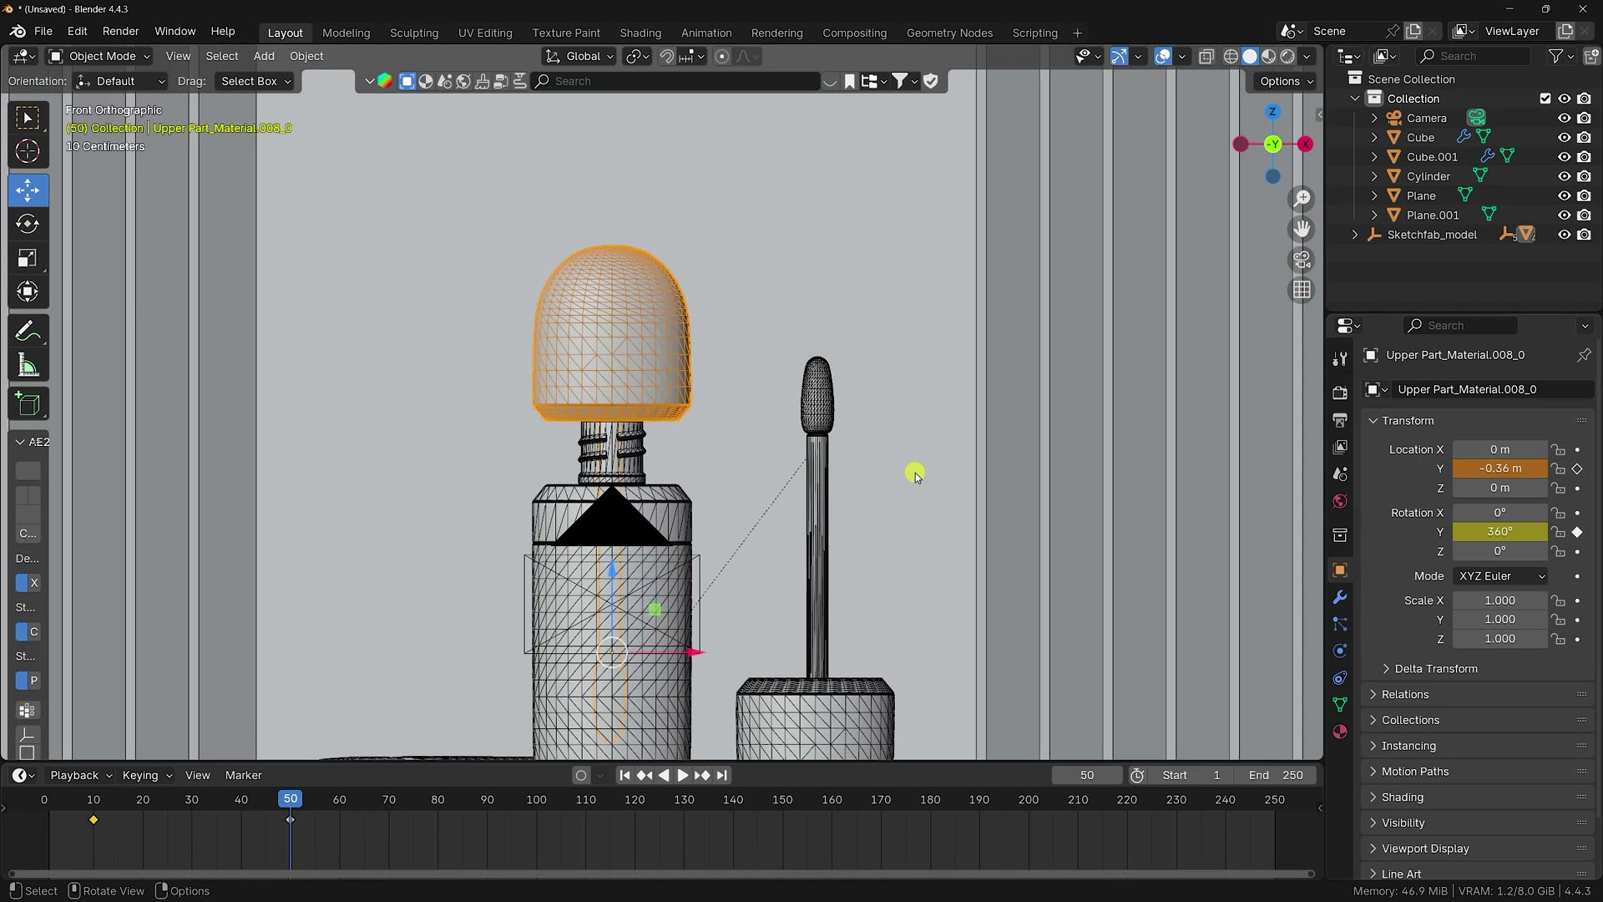
left_click(1511, 468)
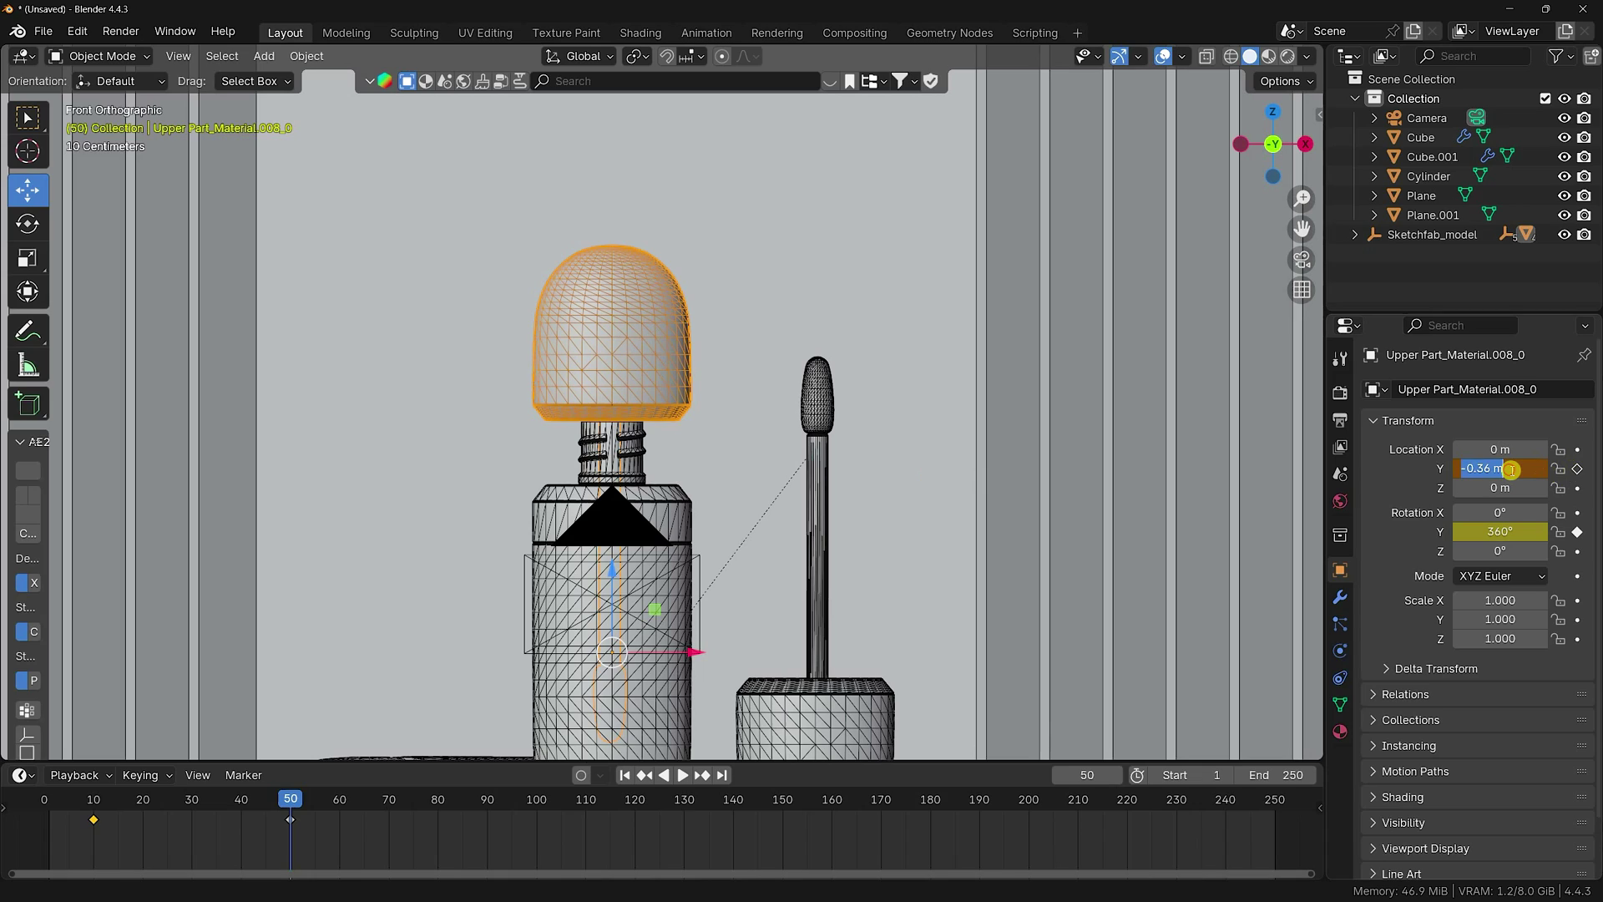
type("-0.4")
key("Return")
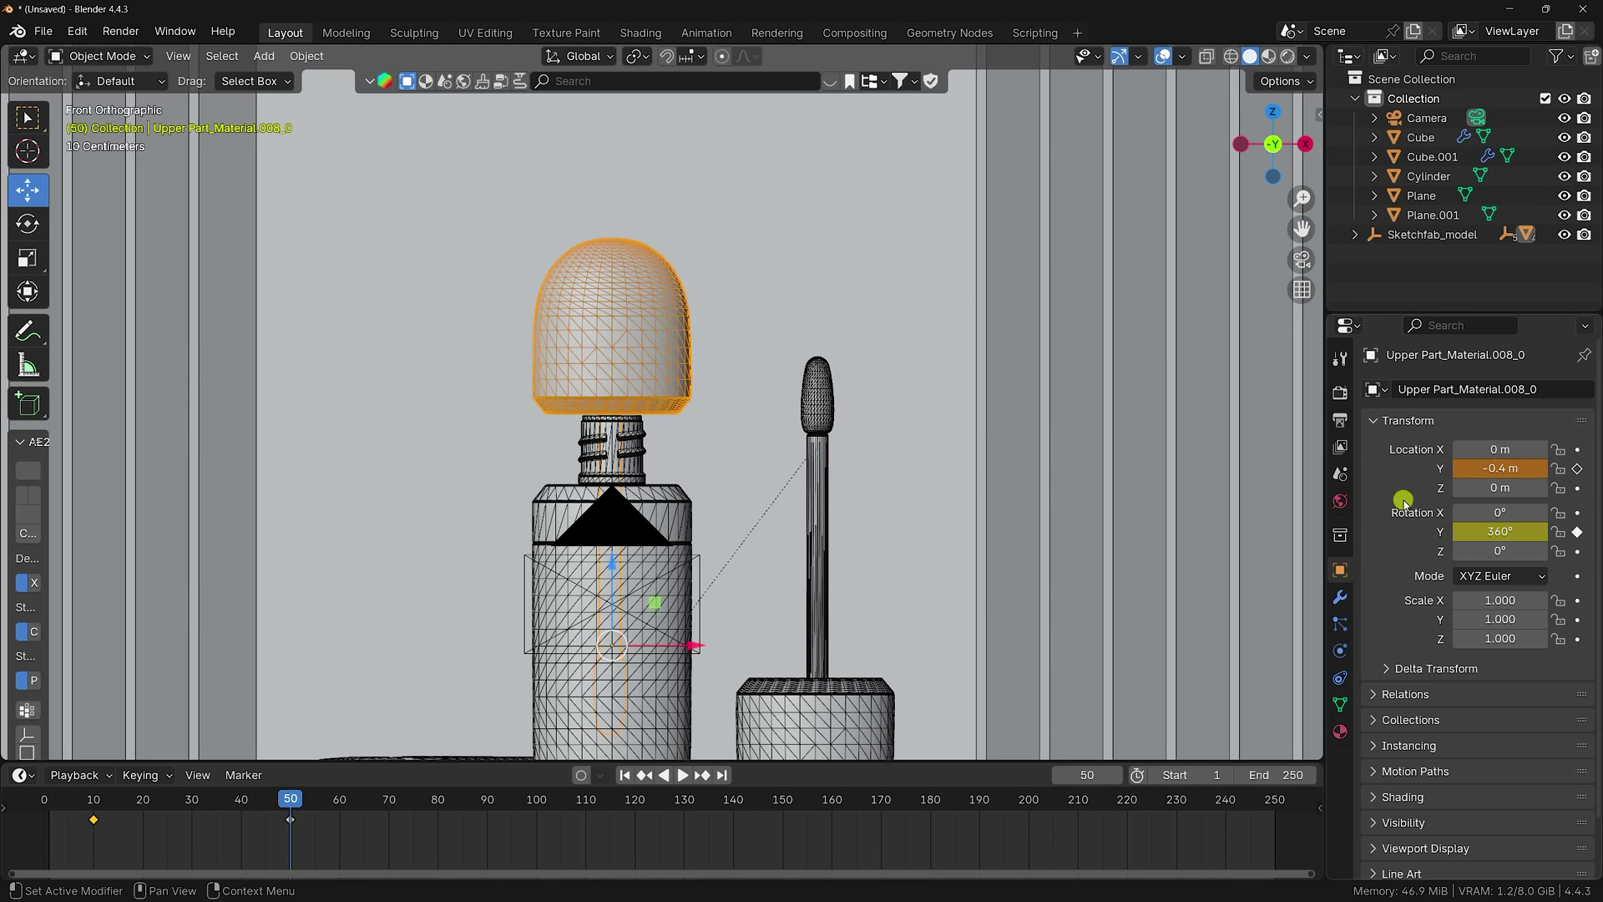
left_click(1578, 469)
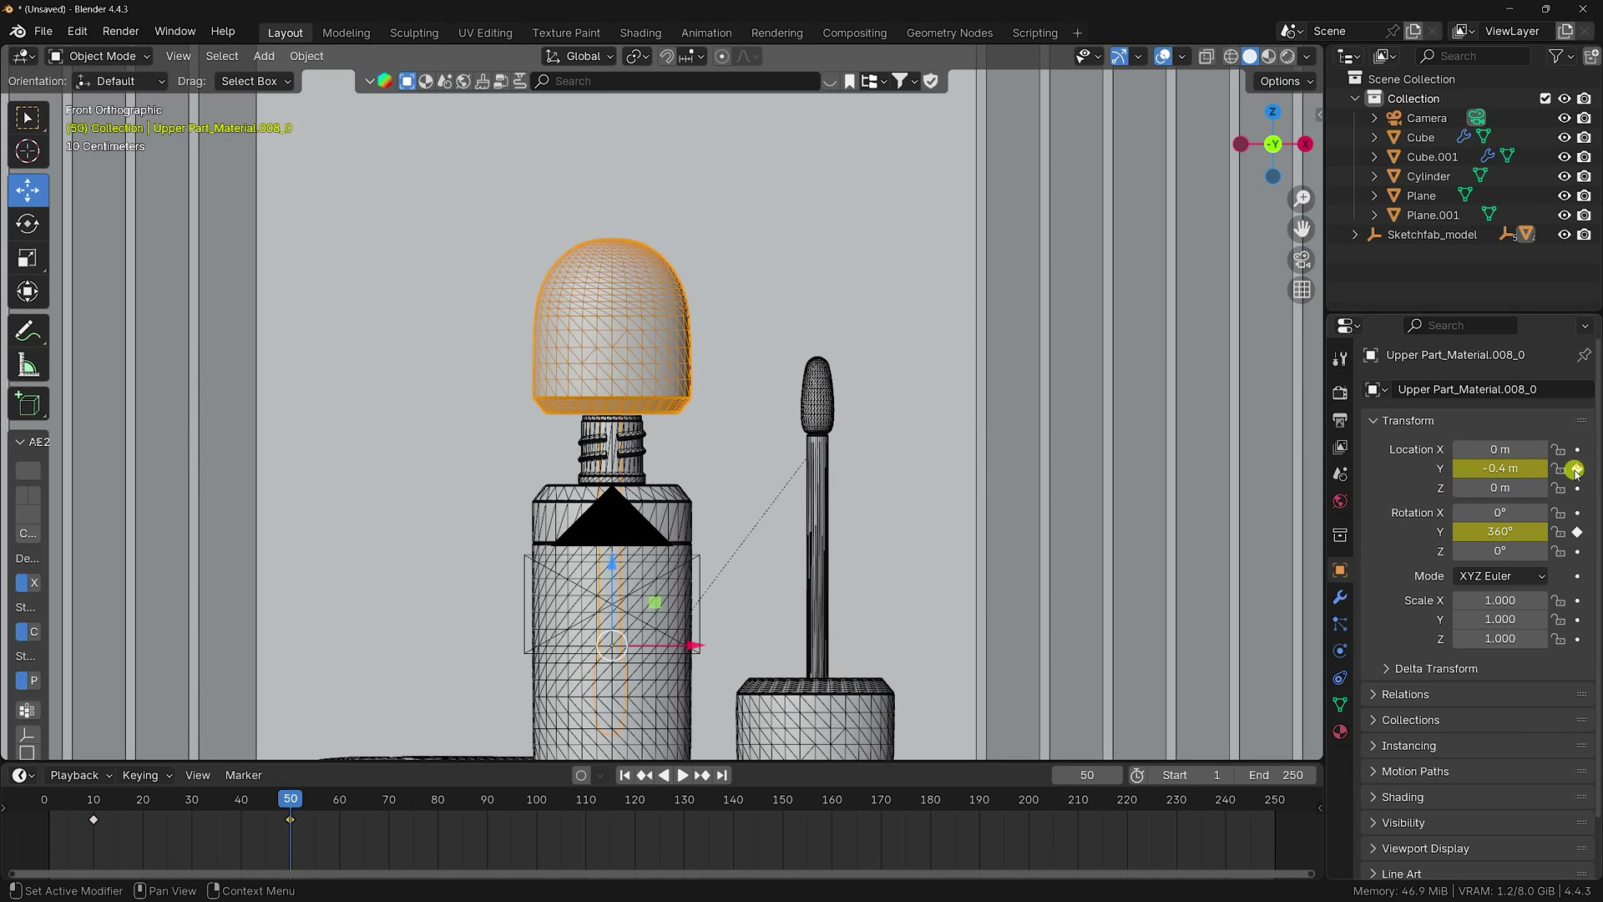
- Play the animation from the first frame to check the cap's unscrewing motion
left_click(623, 774)
left_click(678, 775)
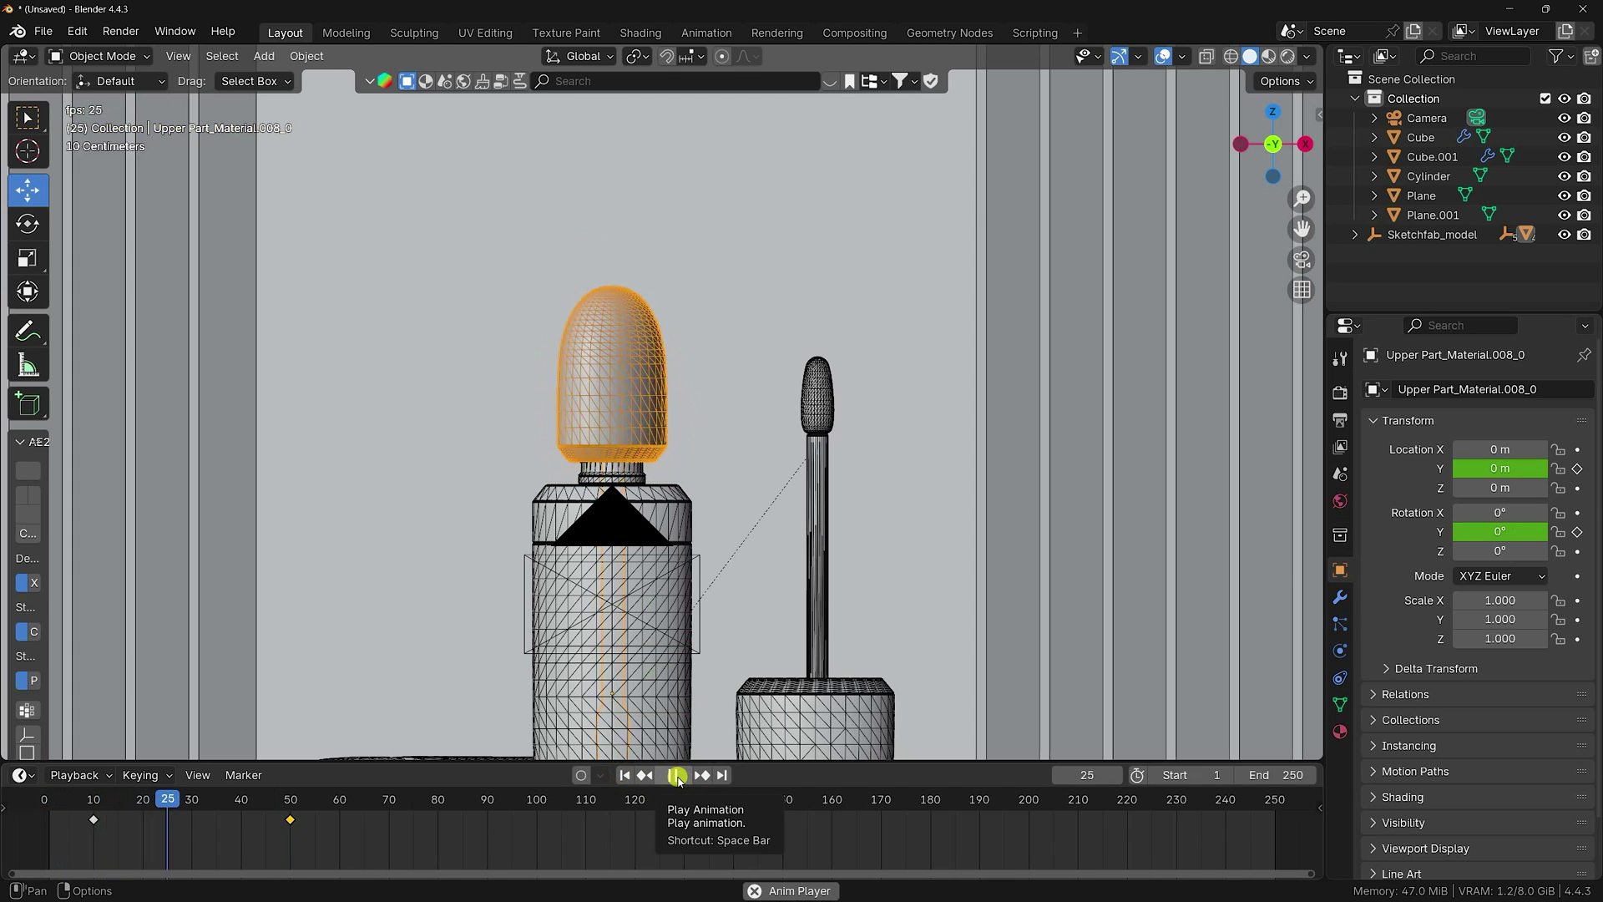
left_click(676, 775)
left_click(628, 777)
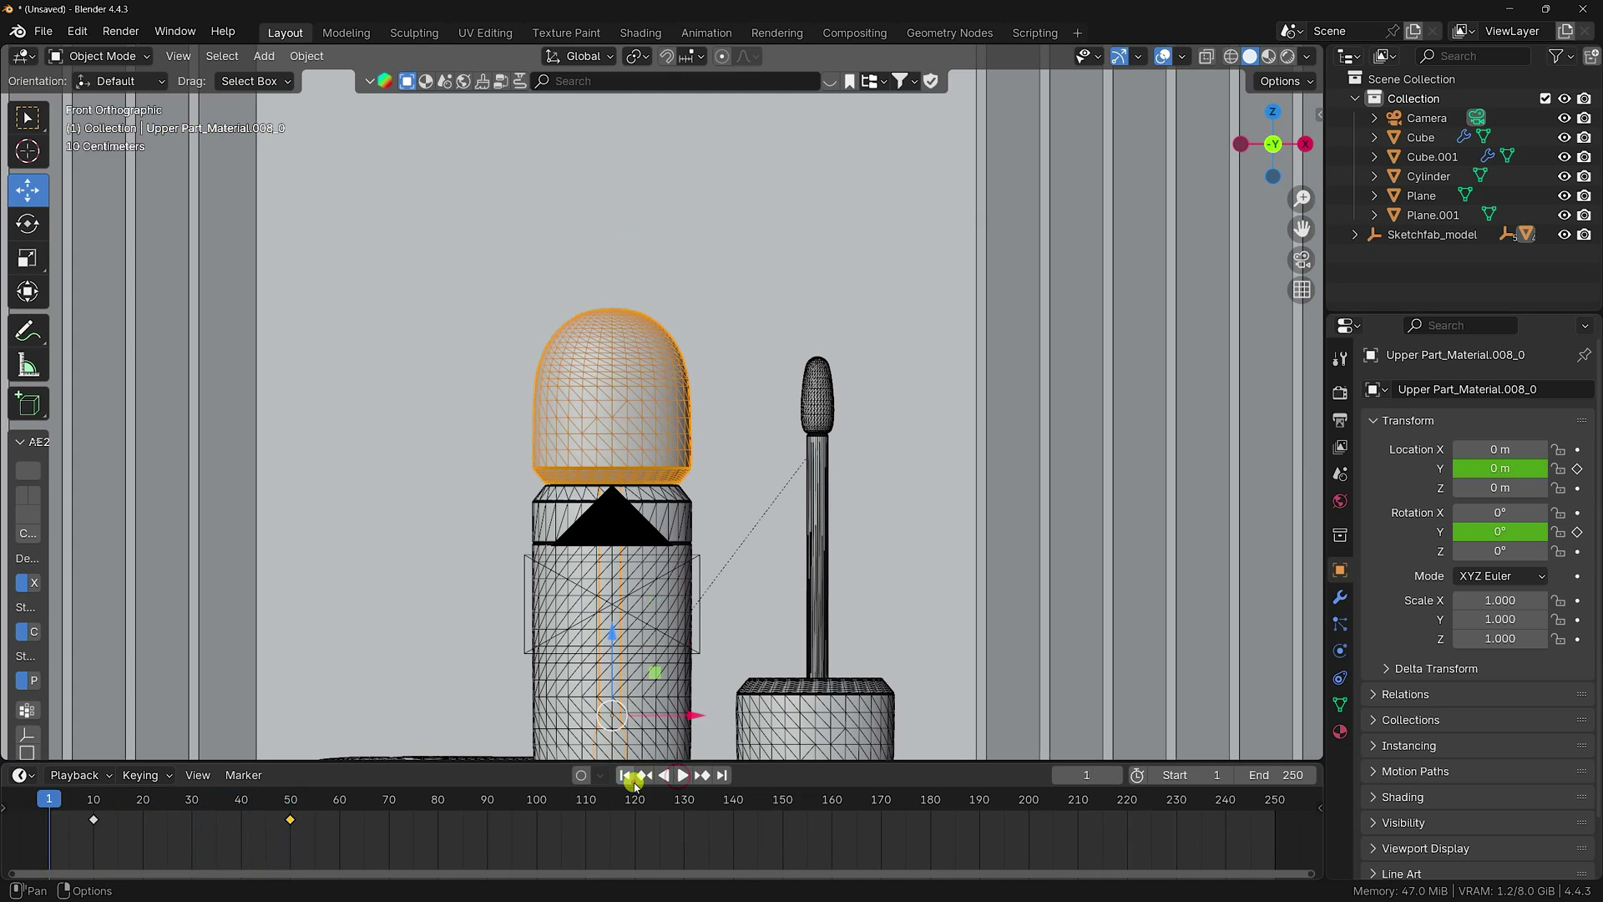
left_click(681, 775)
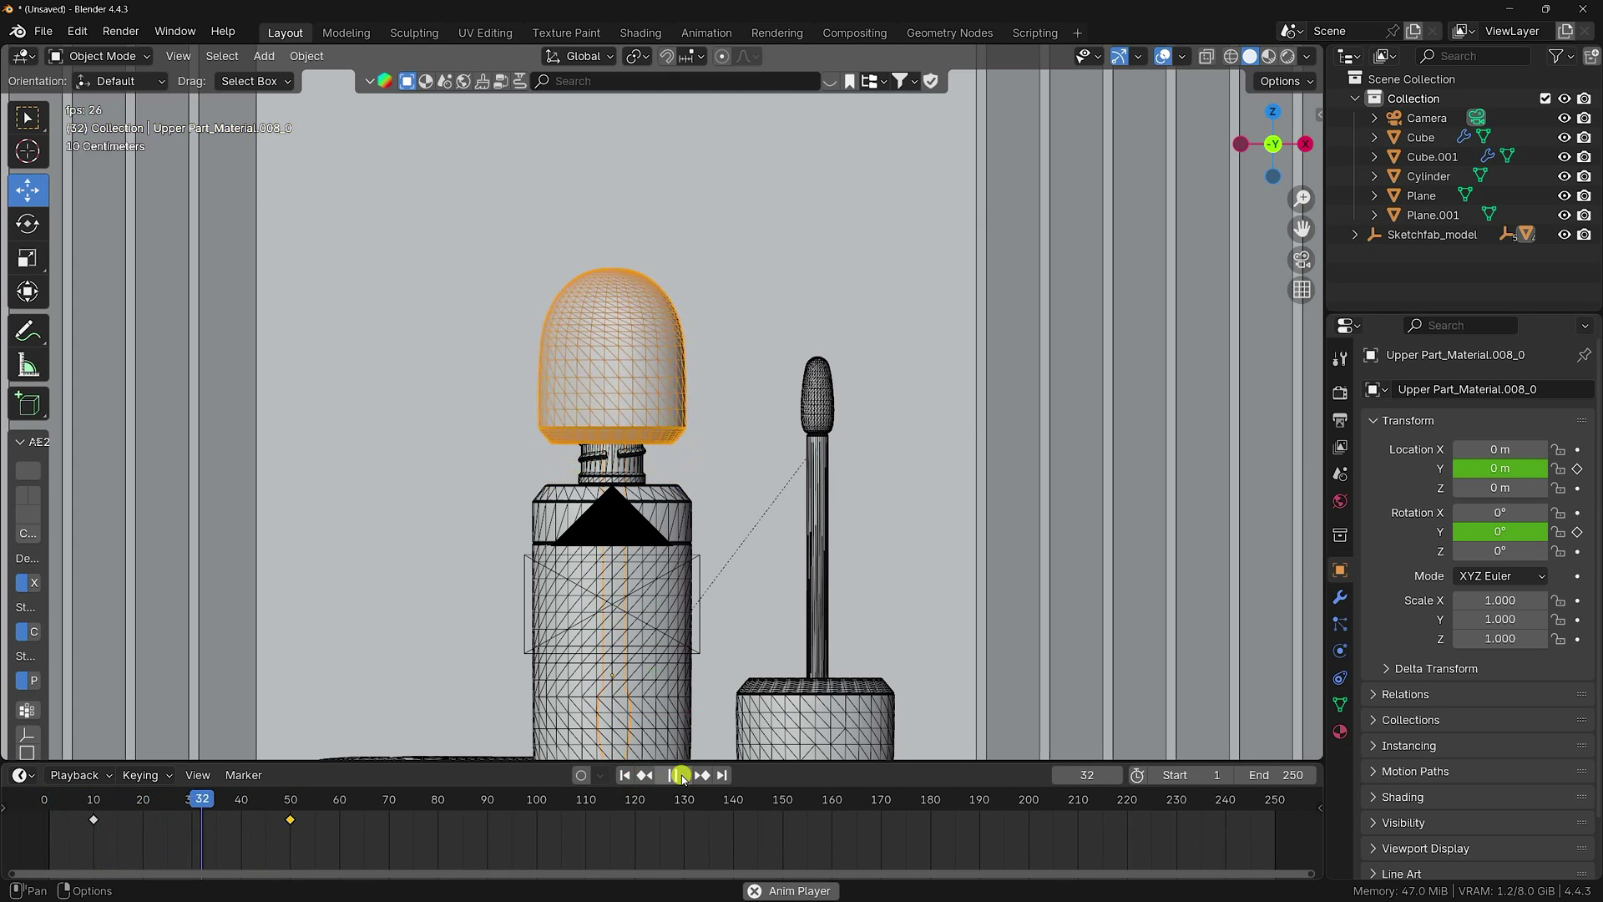
left_click(681, 775)
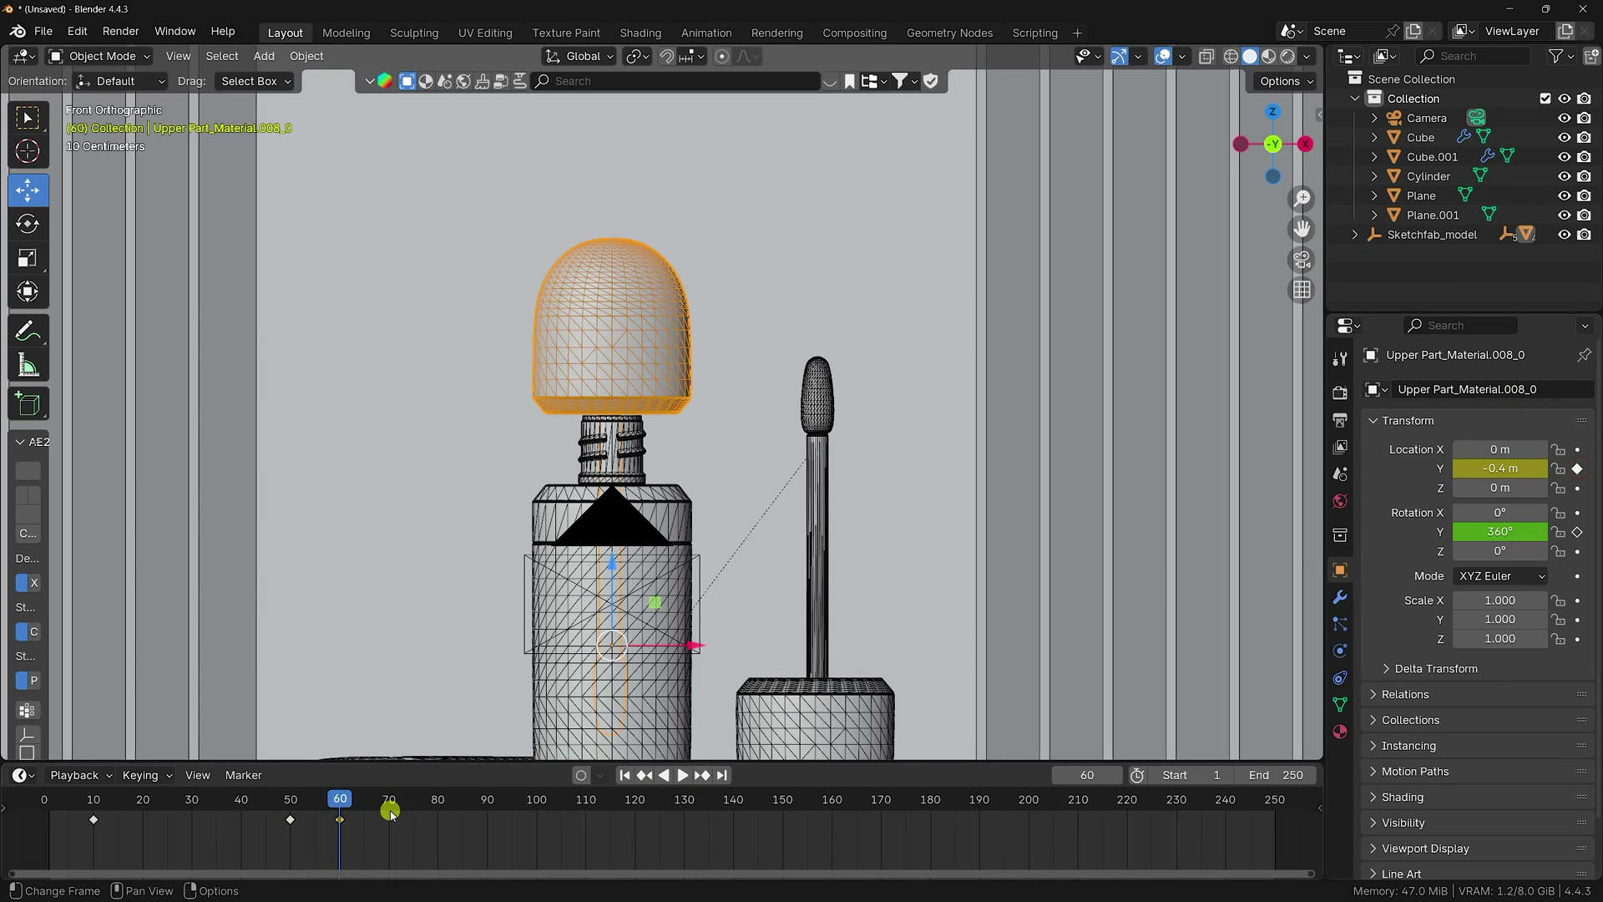
- On frame 150, set the cap's Y location to -2.28 m and keyframe it
left_click_drag(360, 801, 904, 814)
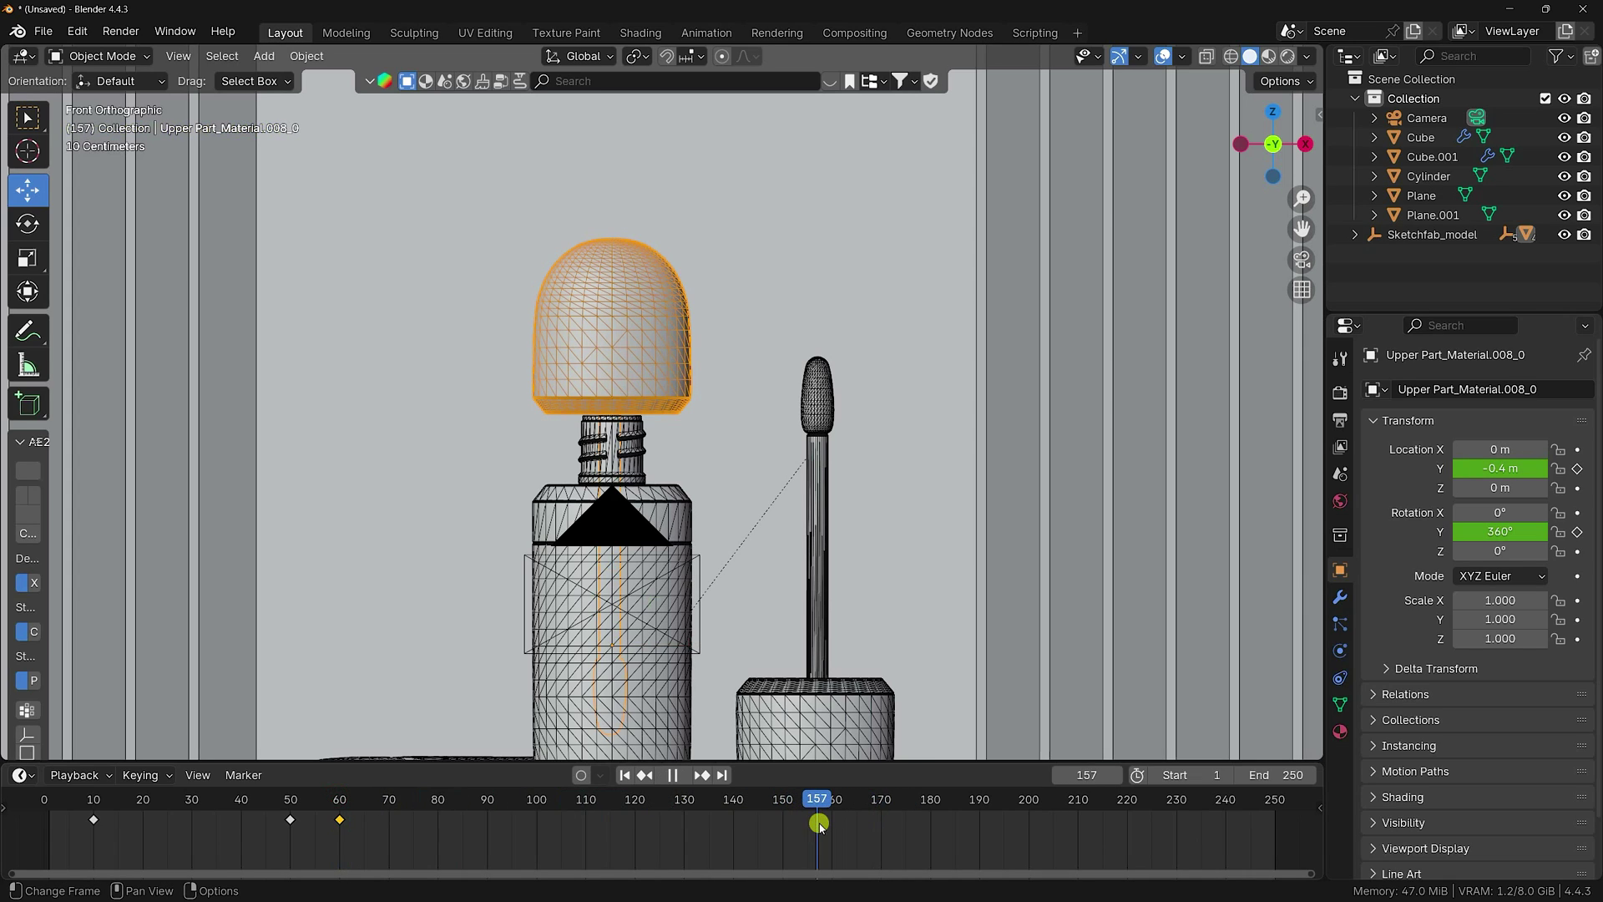
left_click_drag(785, 822, 783, 822)
left_click_drag(1507, 472, 1397, 527)
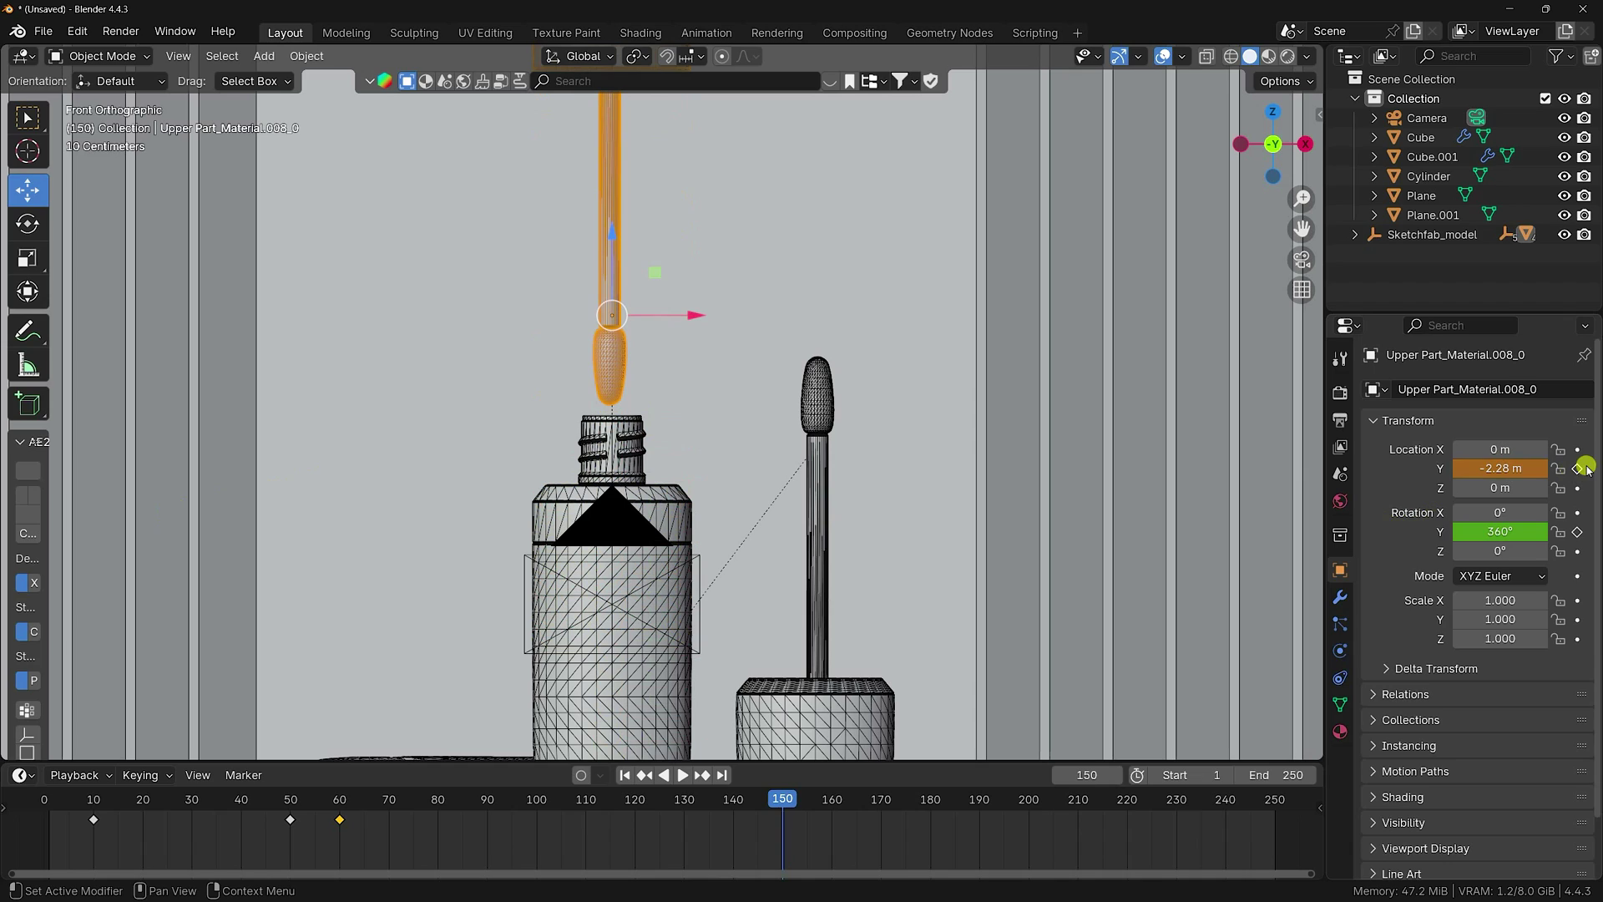
left_click(1577, 468)
- Look through the camera and play the animation from the start to check the cap lifting off the bottle
key("KP_0")
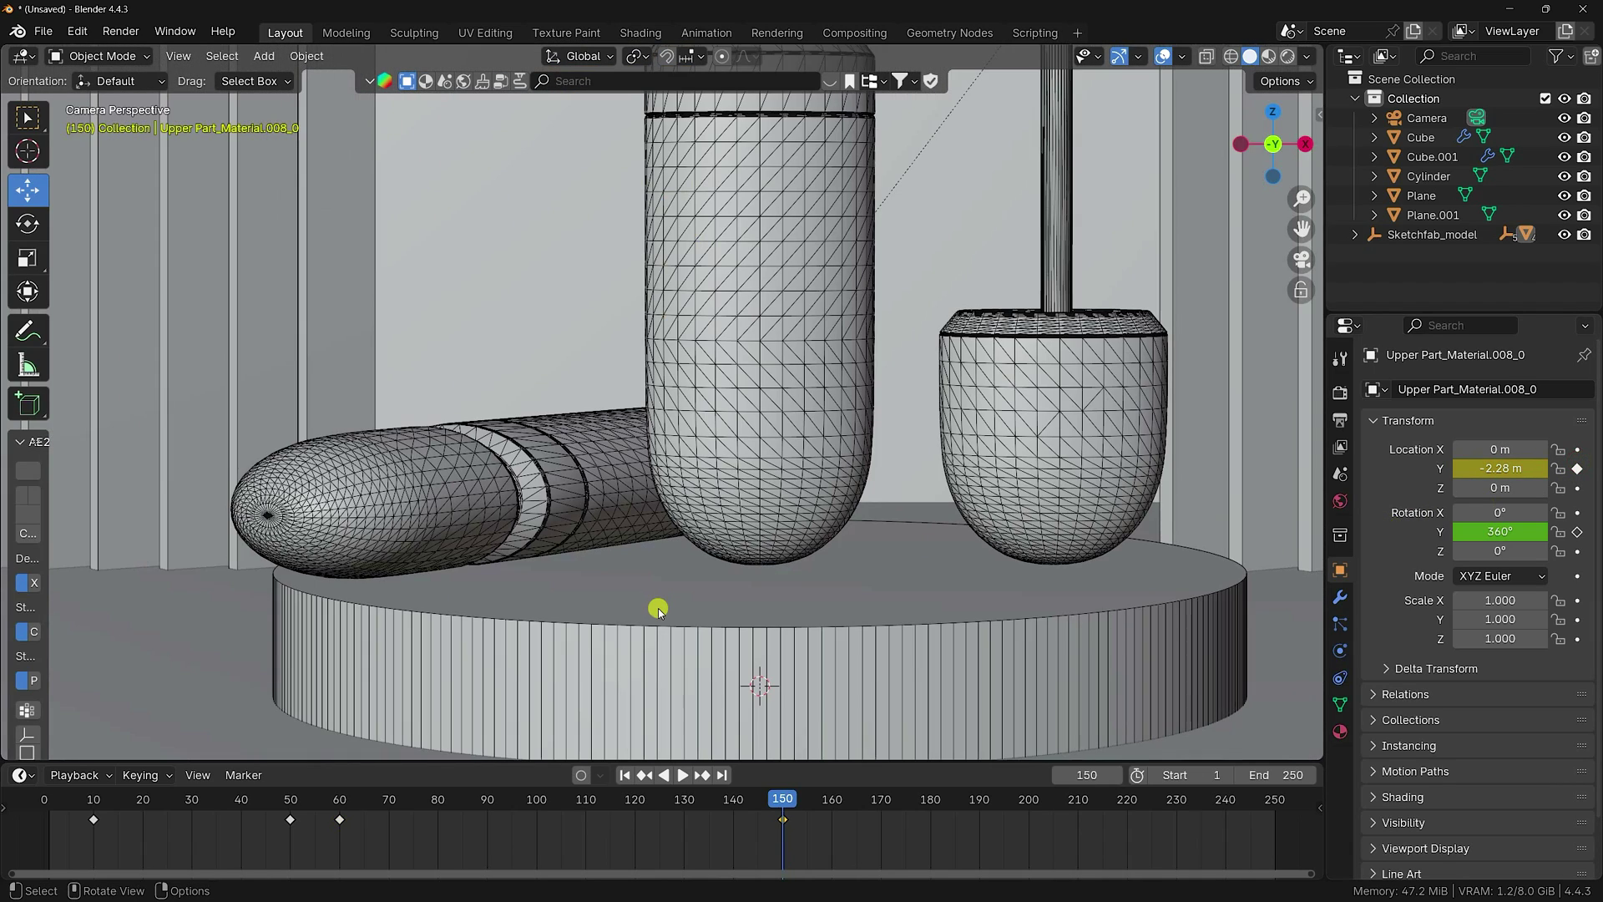
scroll(698, 518, "up", 6)
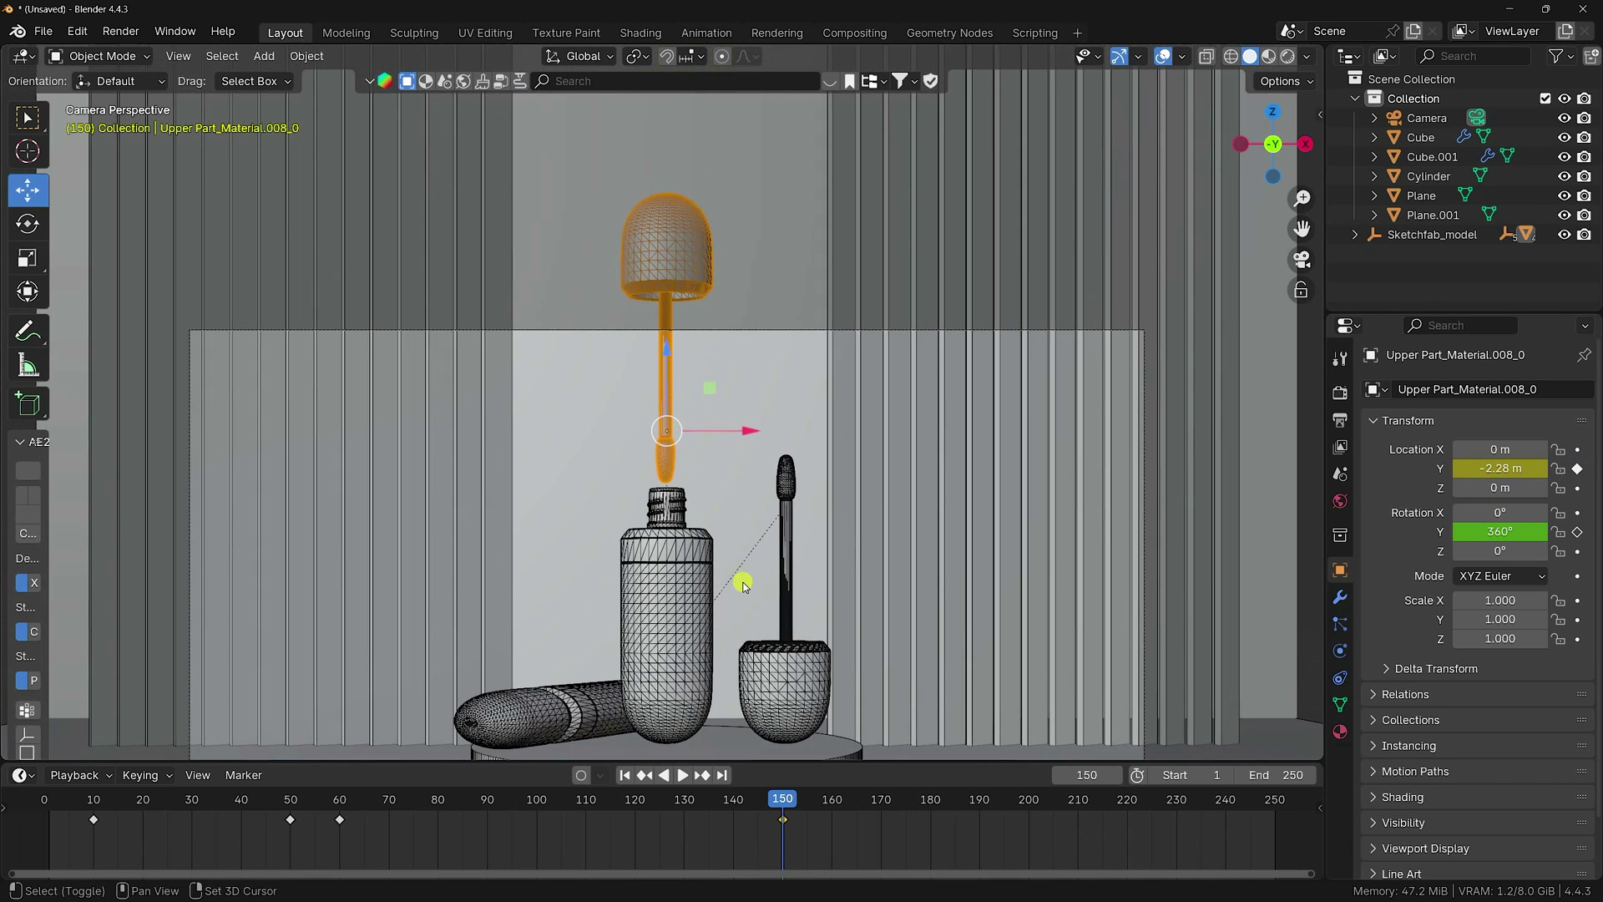
scroll(701, 459, "down", 2)
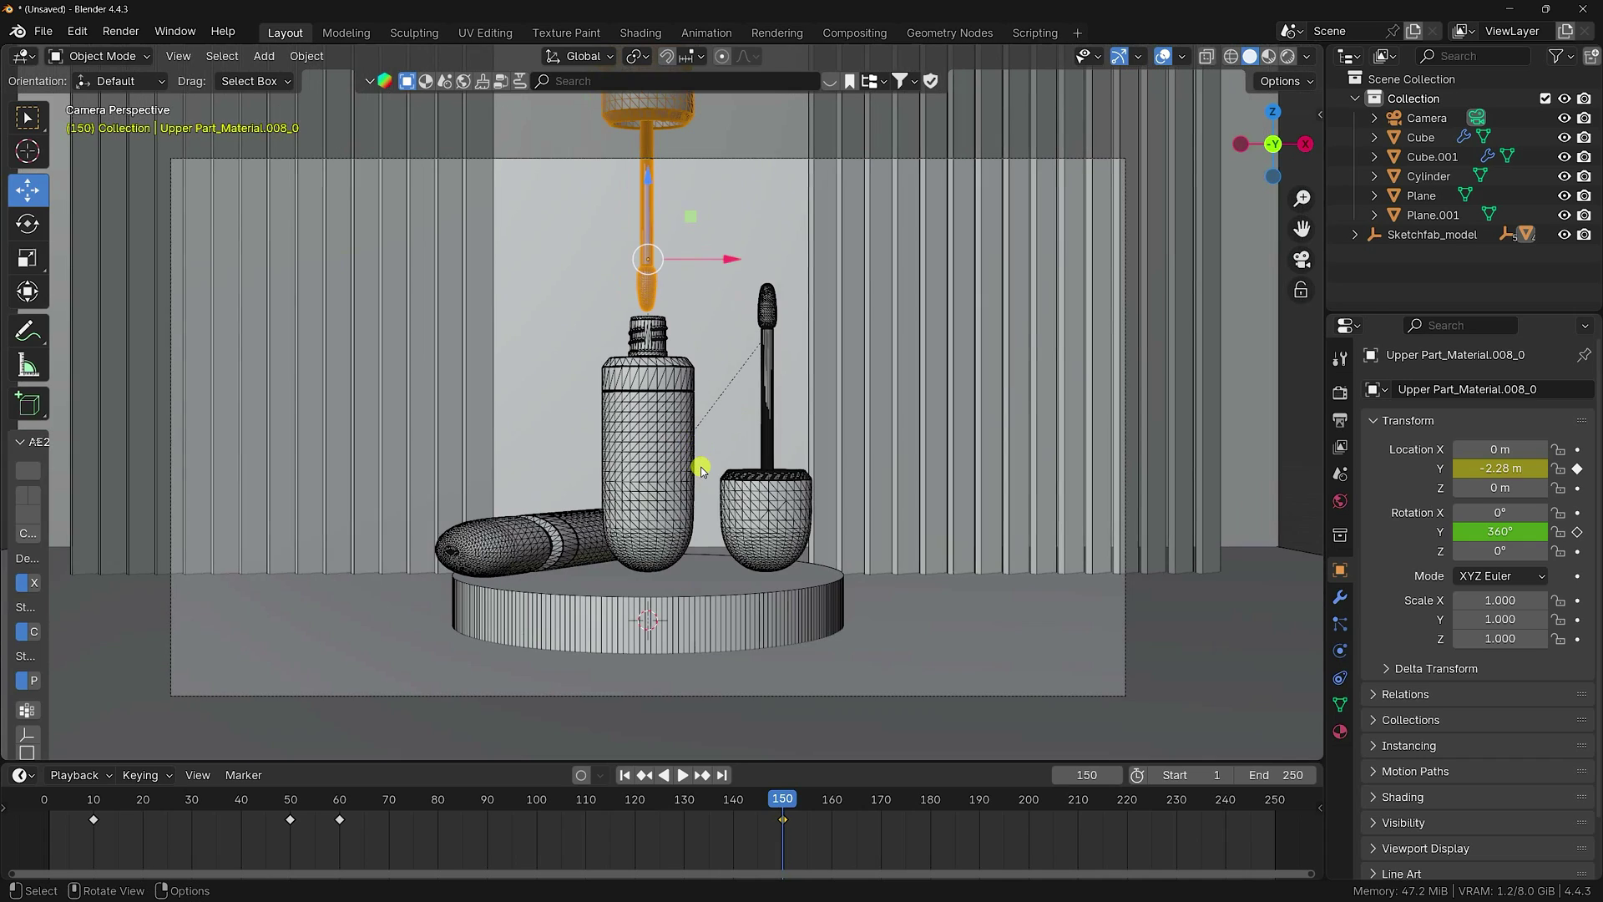
left_click(625, 775)
left_click(682, 775)
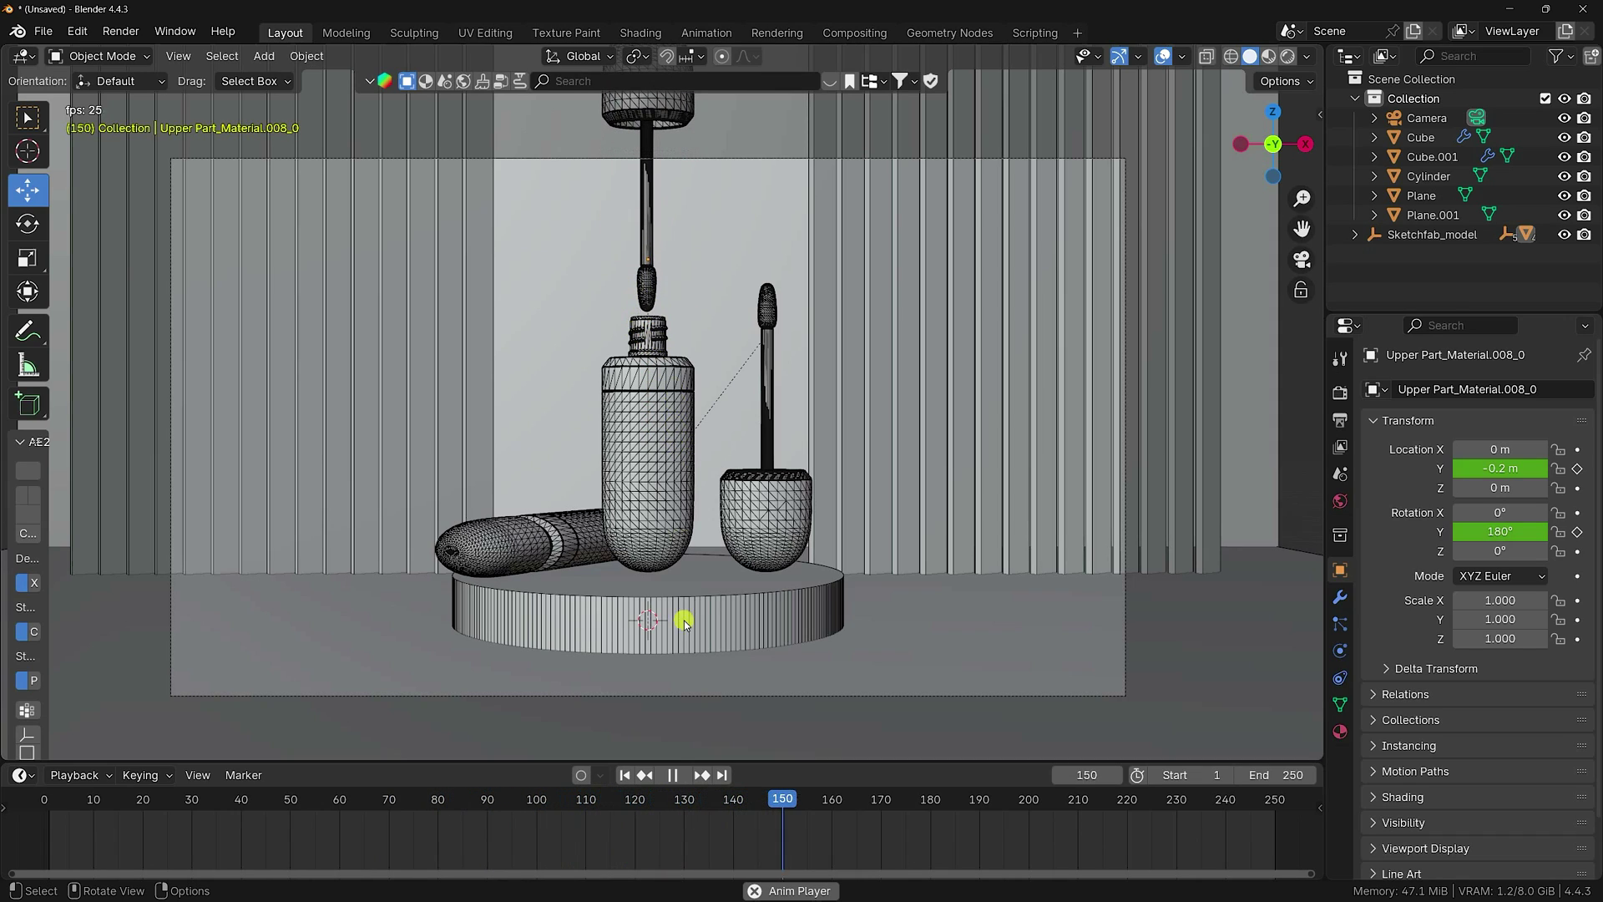
left_click(672, 774)
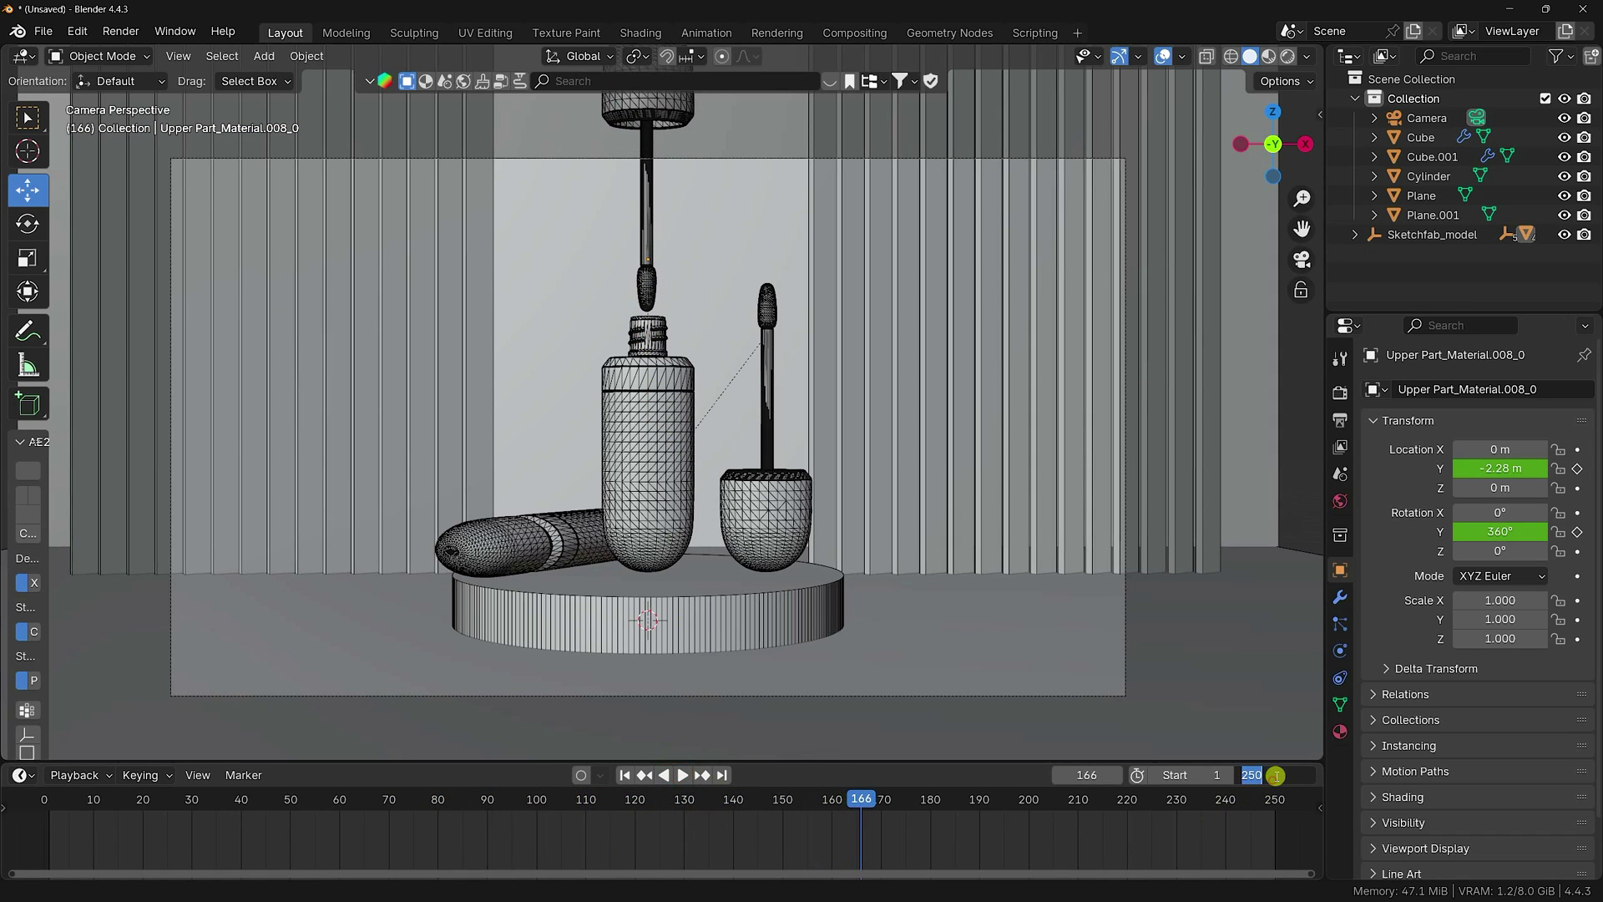
- Set the animation's end frame to 160, replay it from the start and return to frame 1
key("Return")
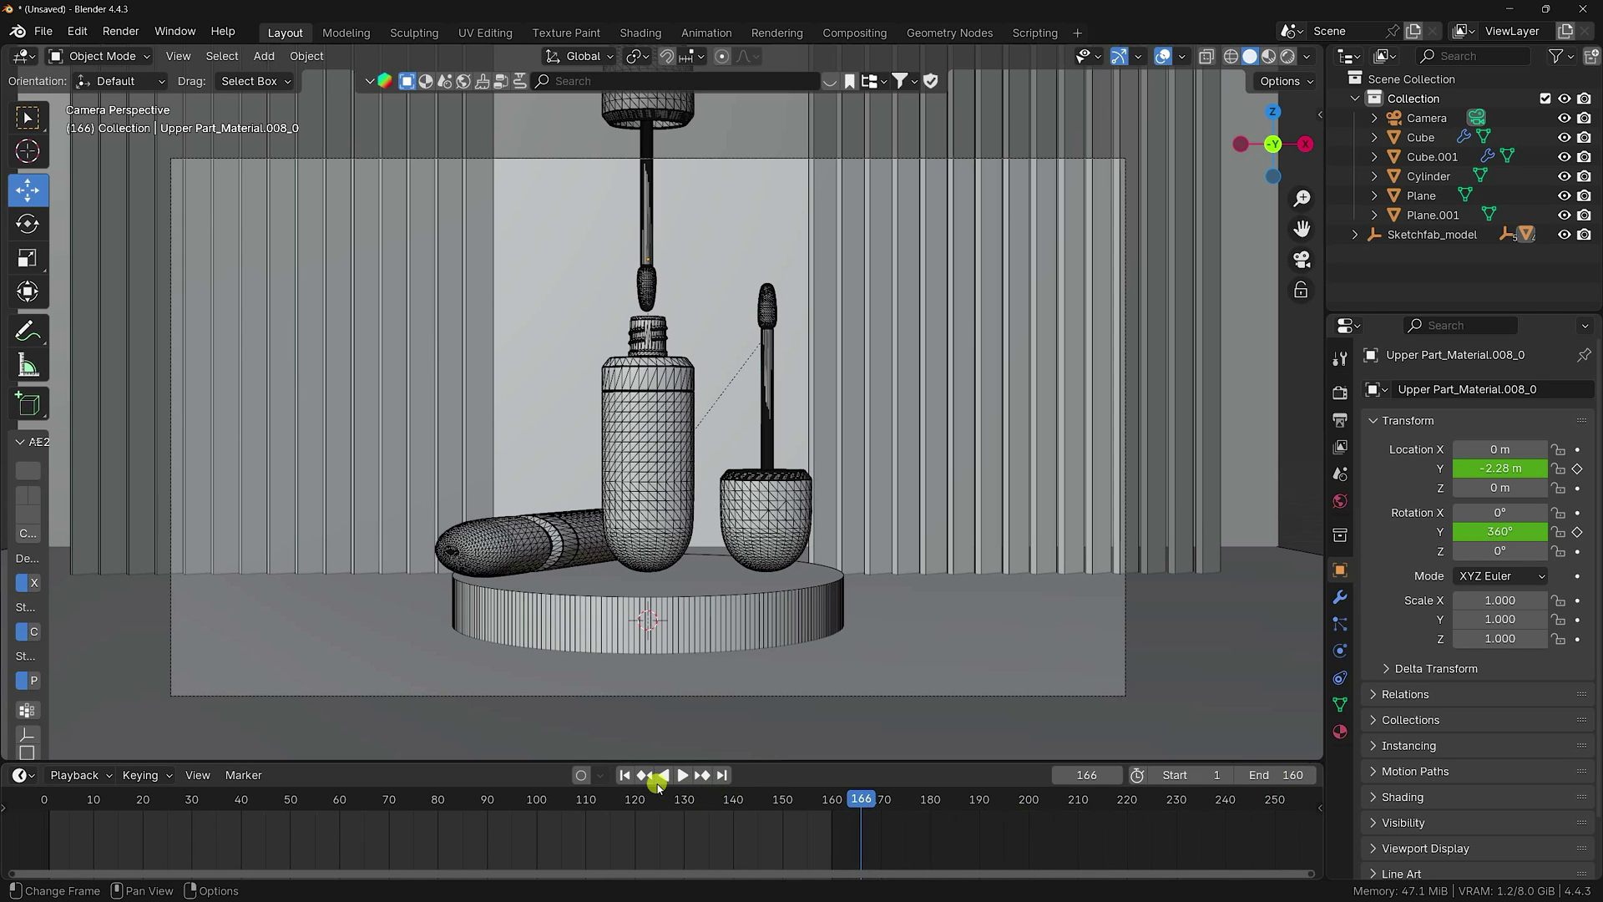
left_click(628, 775)
left_click(683, 775)
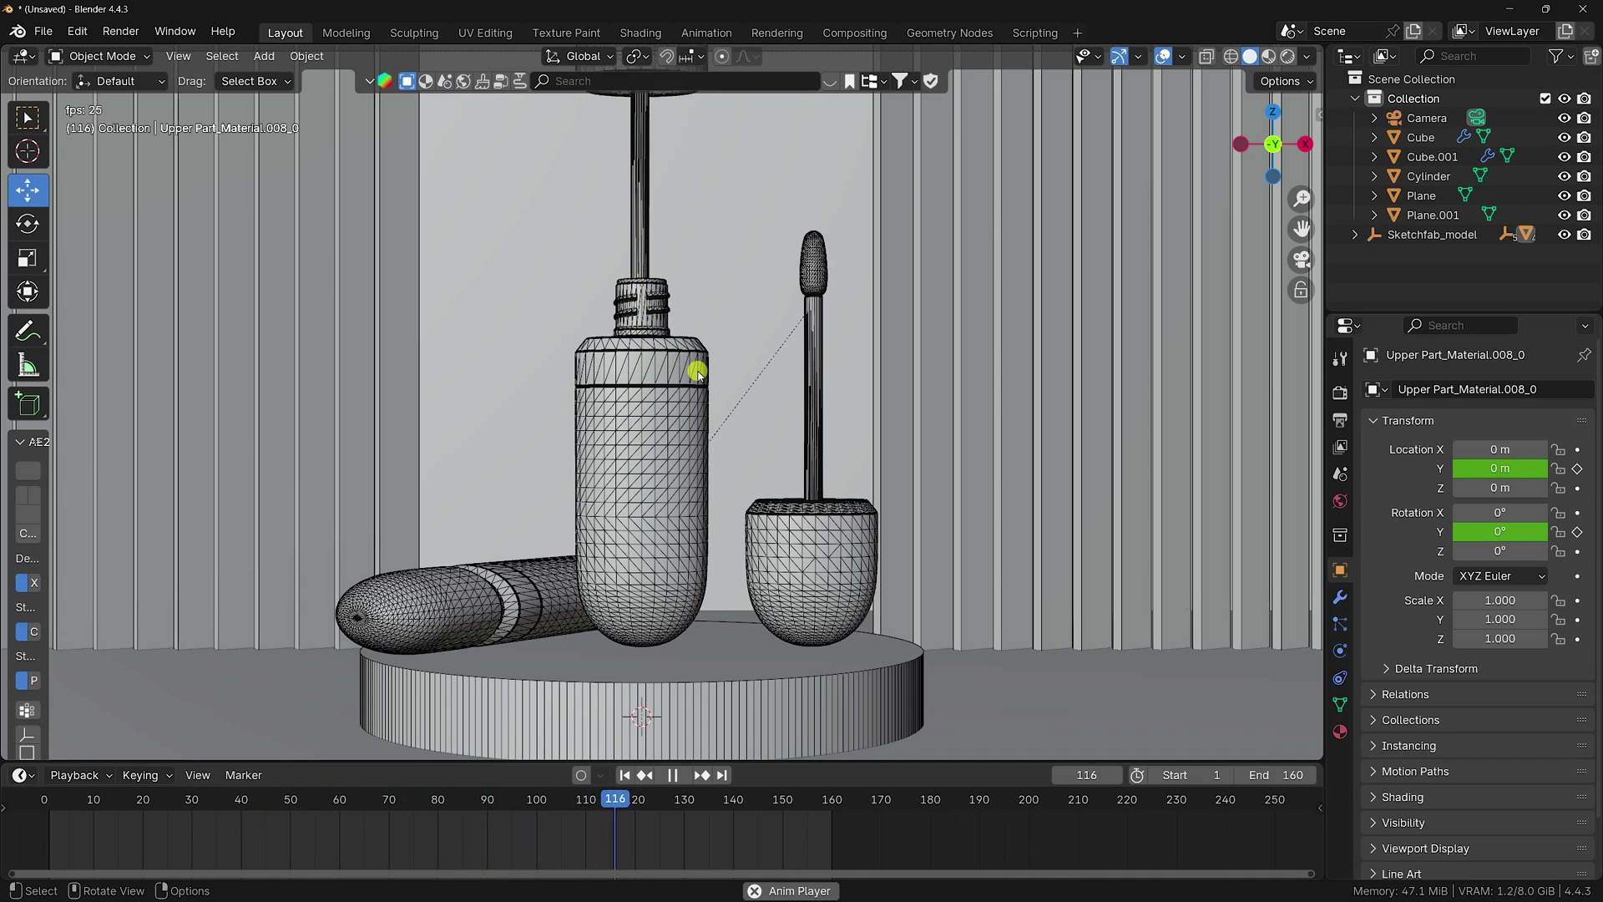
left_click(679, 775)
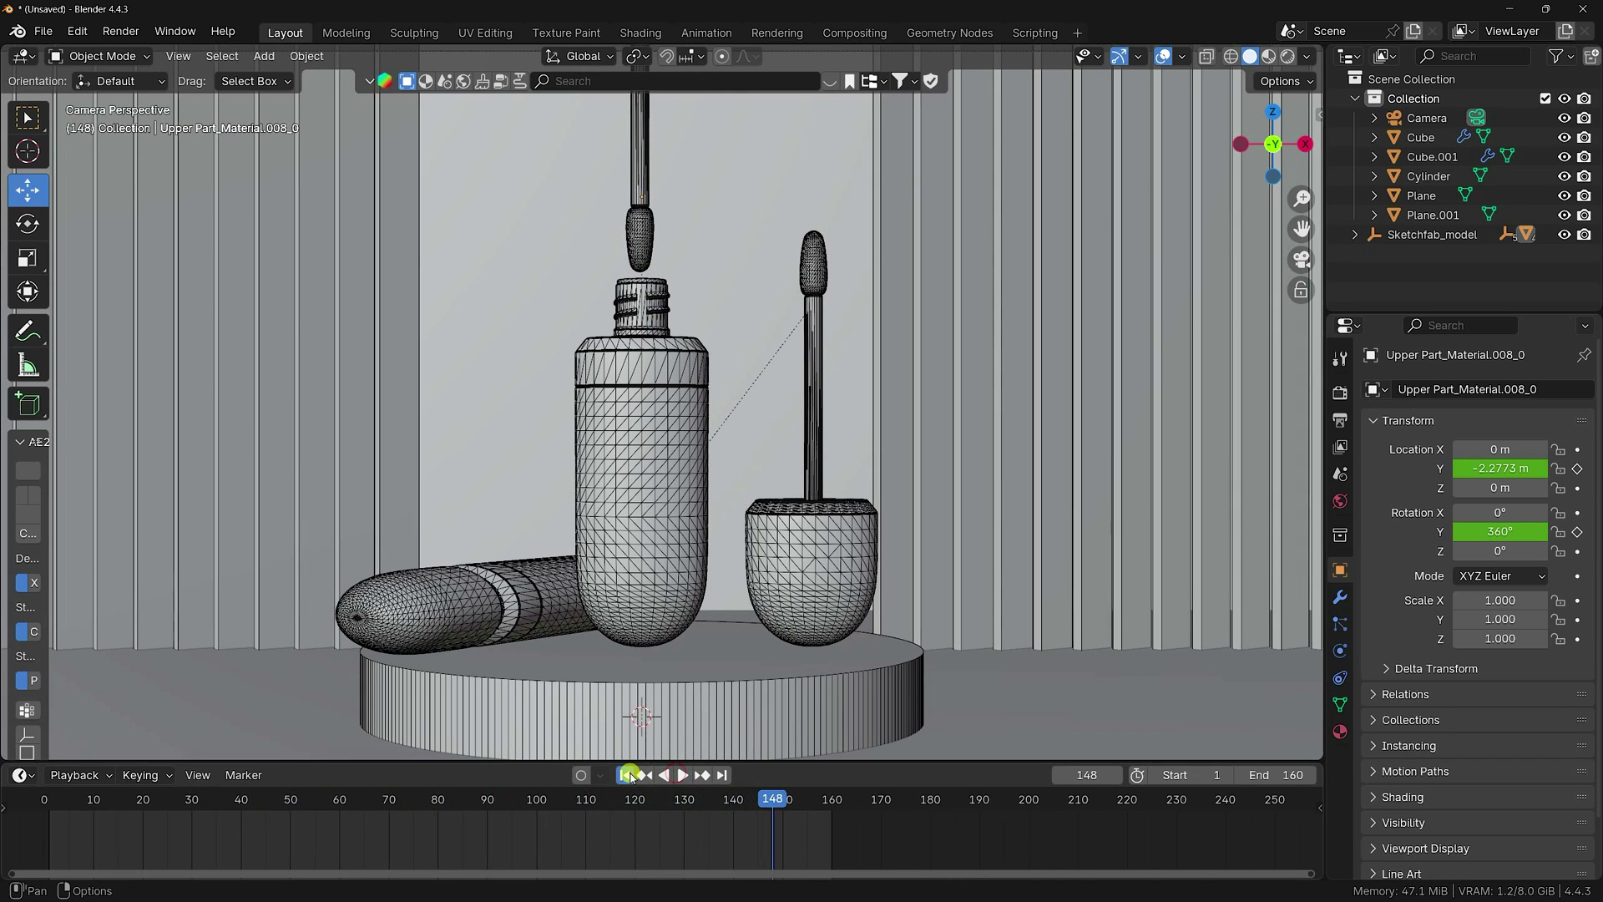
left_click(628, 775)
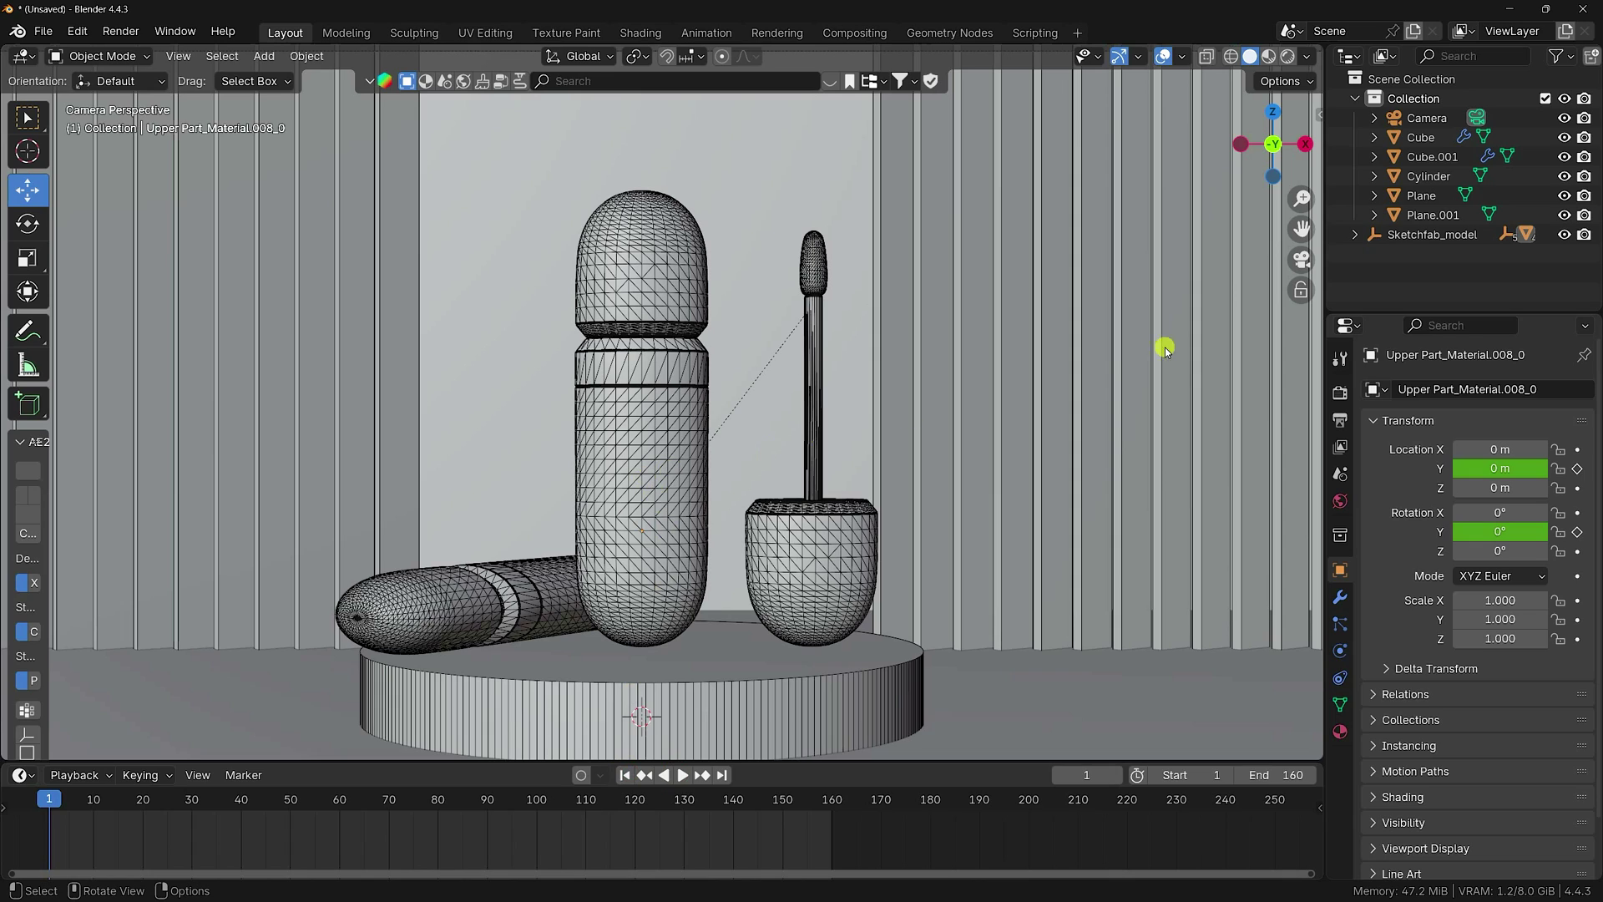
- Add a UV sphere with 64 segments, 32 rings and a 0.5 m radius to the main collection
left_click(1411, 98)
scroll(263, 241, "down", 3)
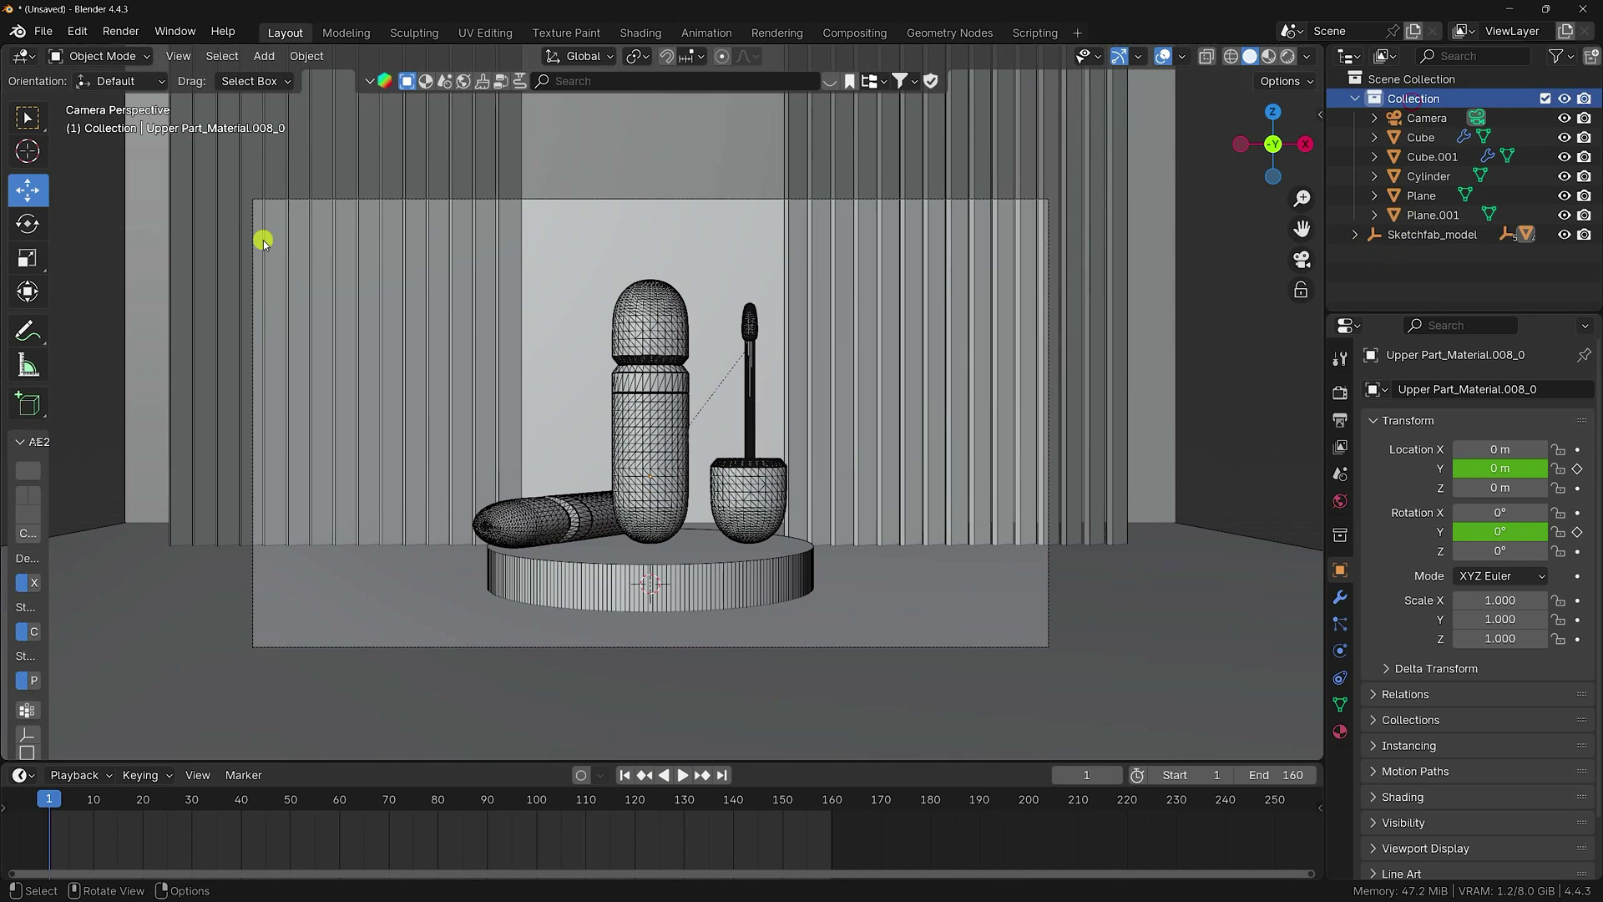
left_click(262, 59)
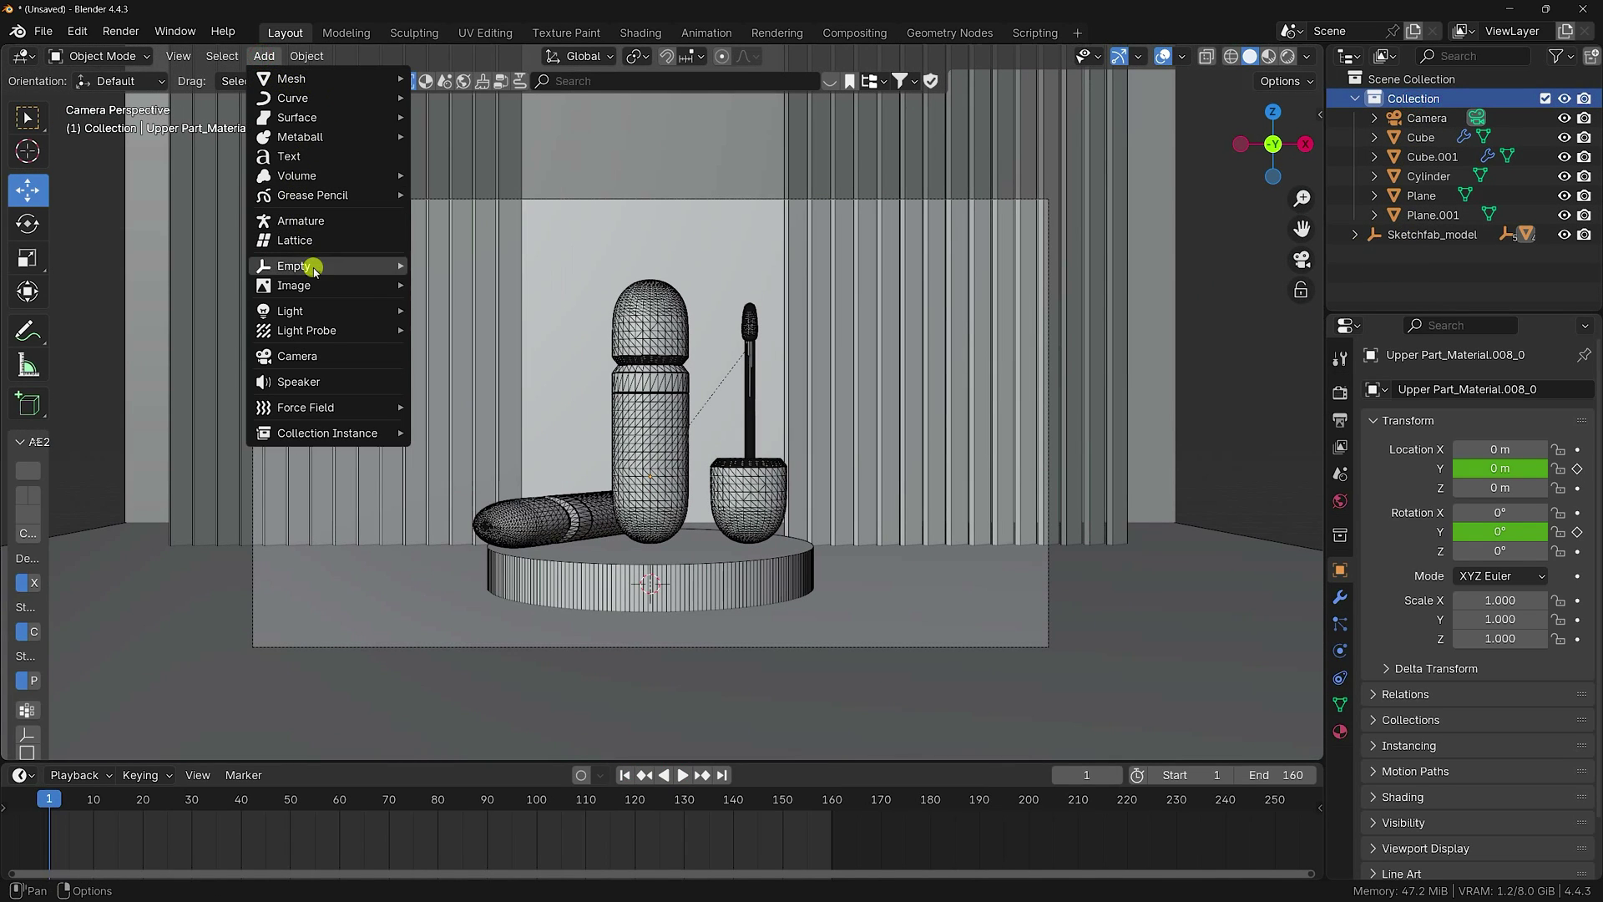
mouse_move(311, 78)
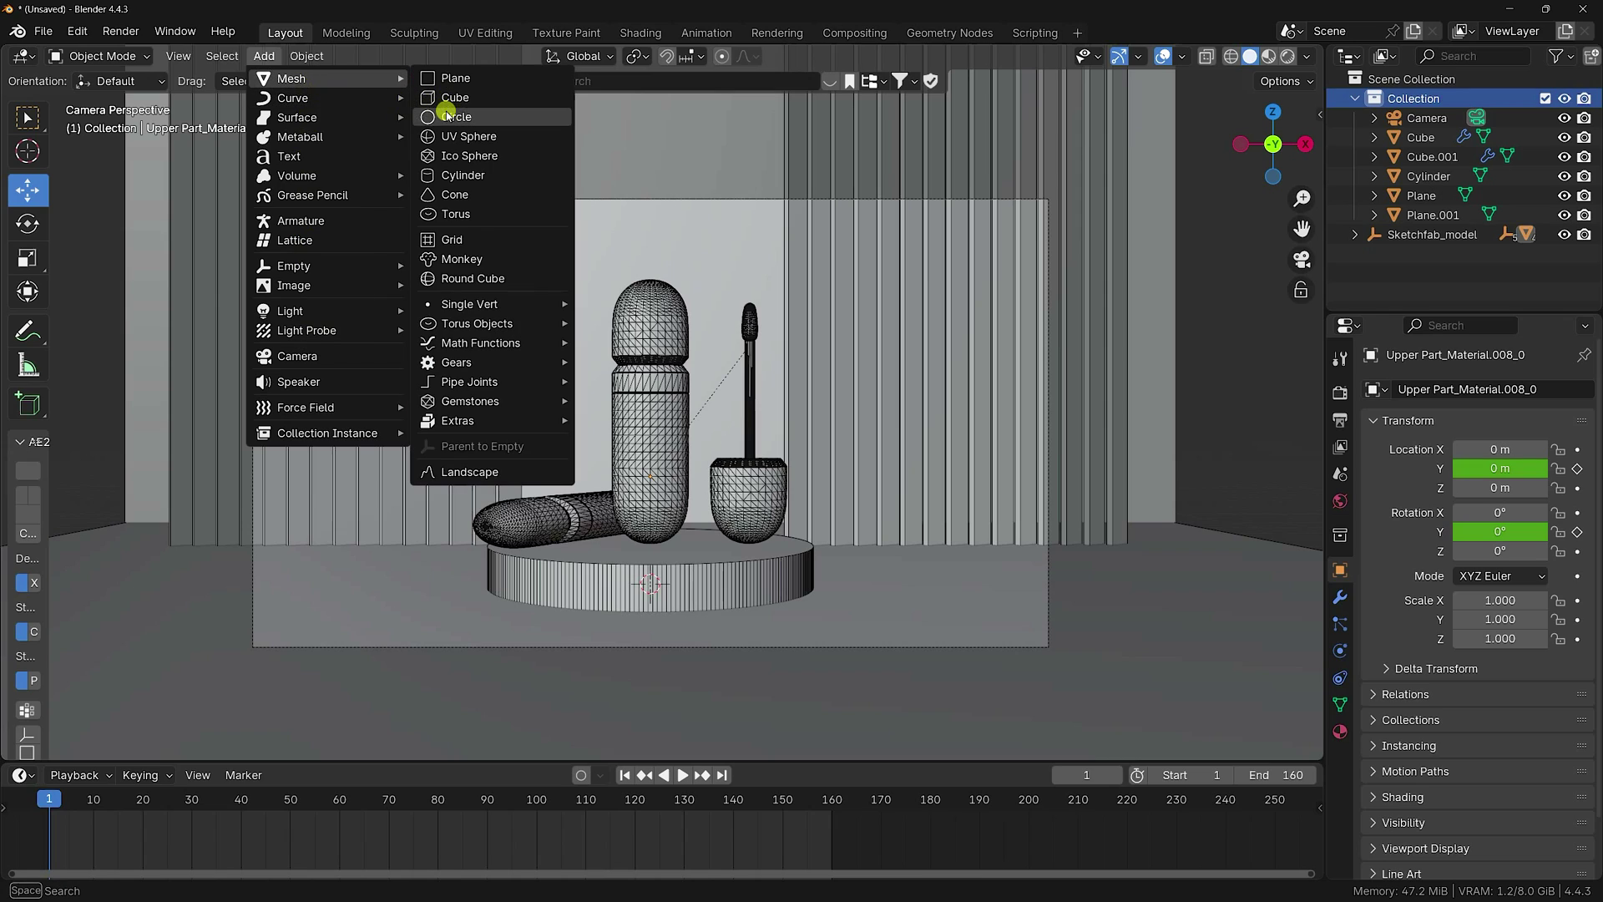
left_click(462, 135)
scroll(547, 671, "up", 2)
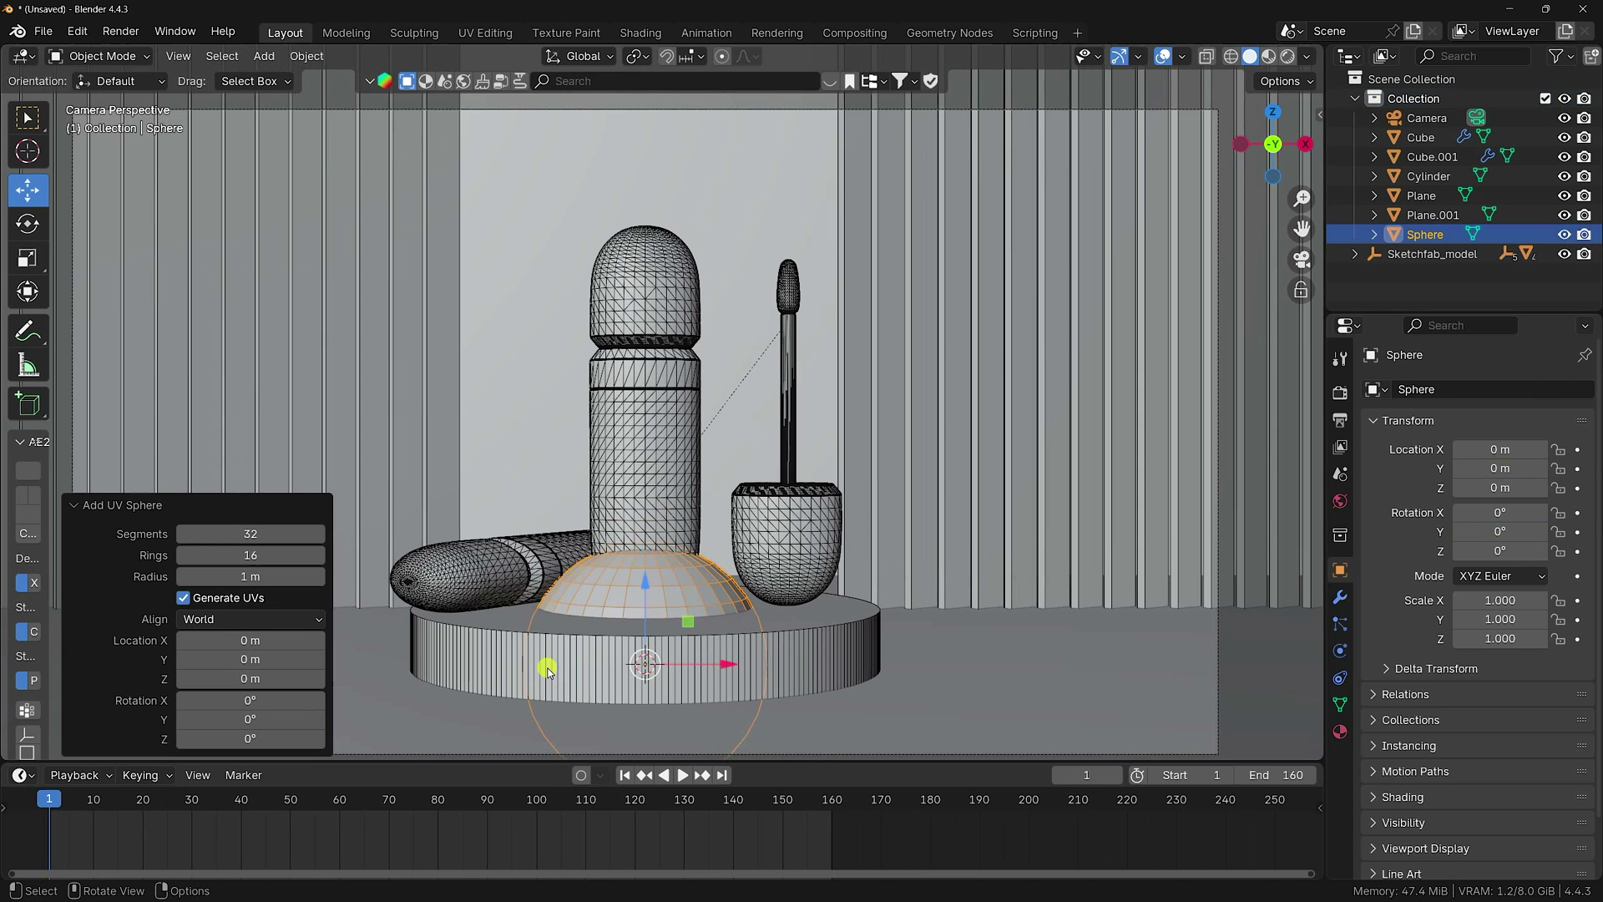
left_click(270, 533)
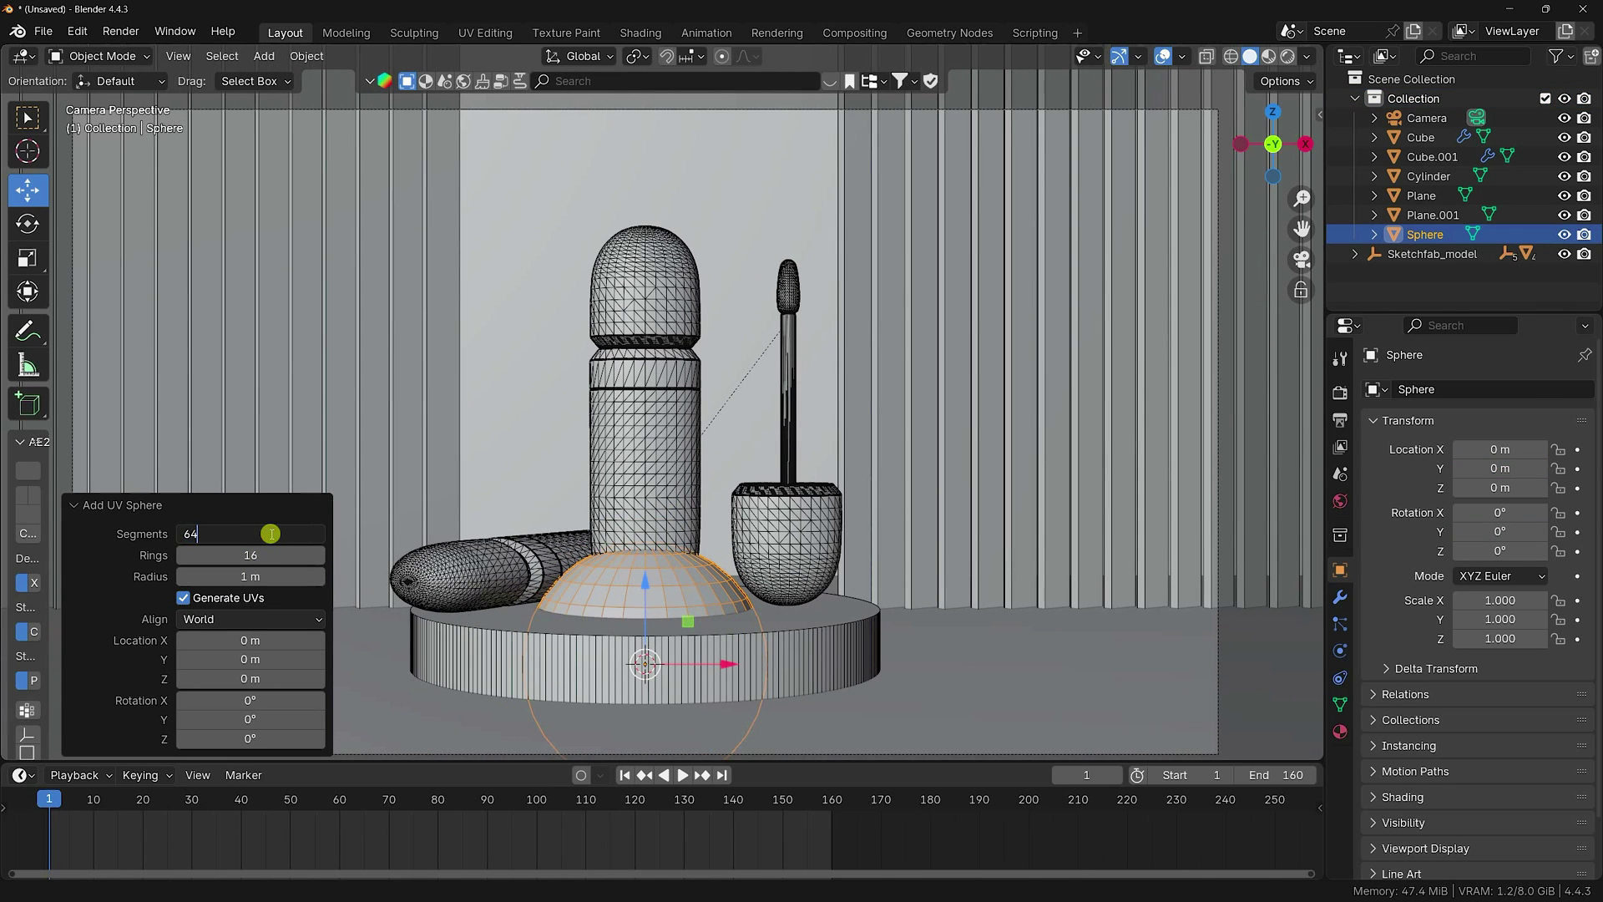
key("Tab")
key("Tab")
type("0")
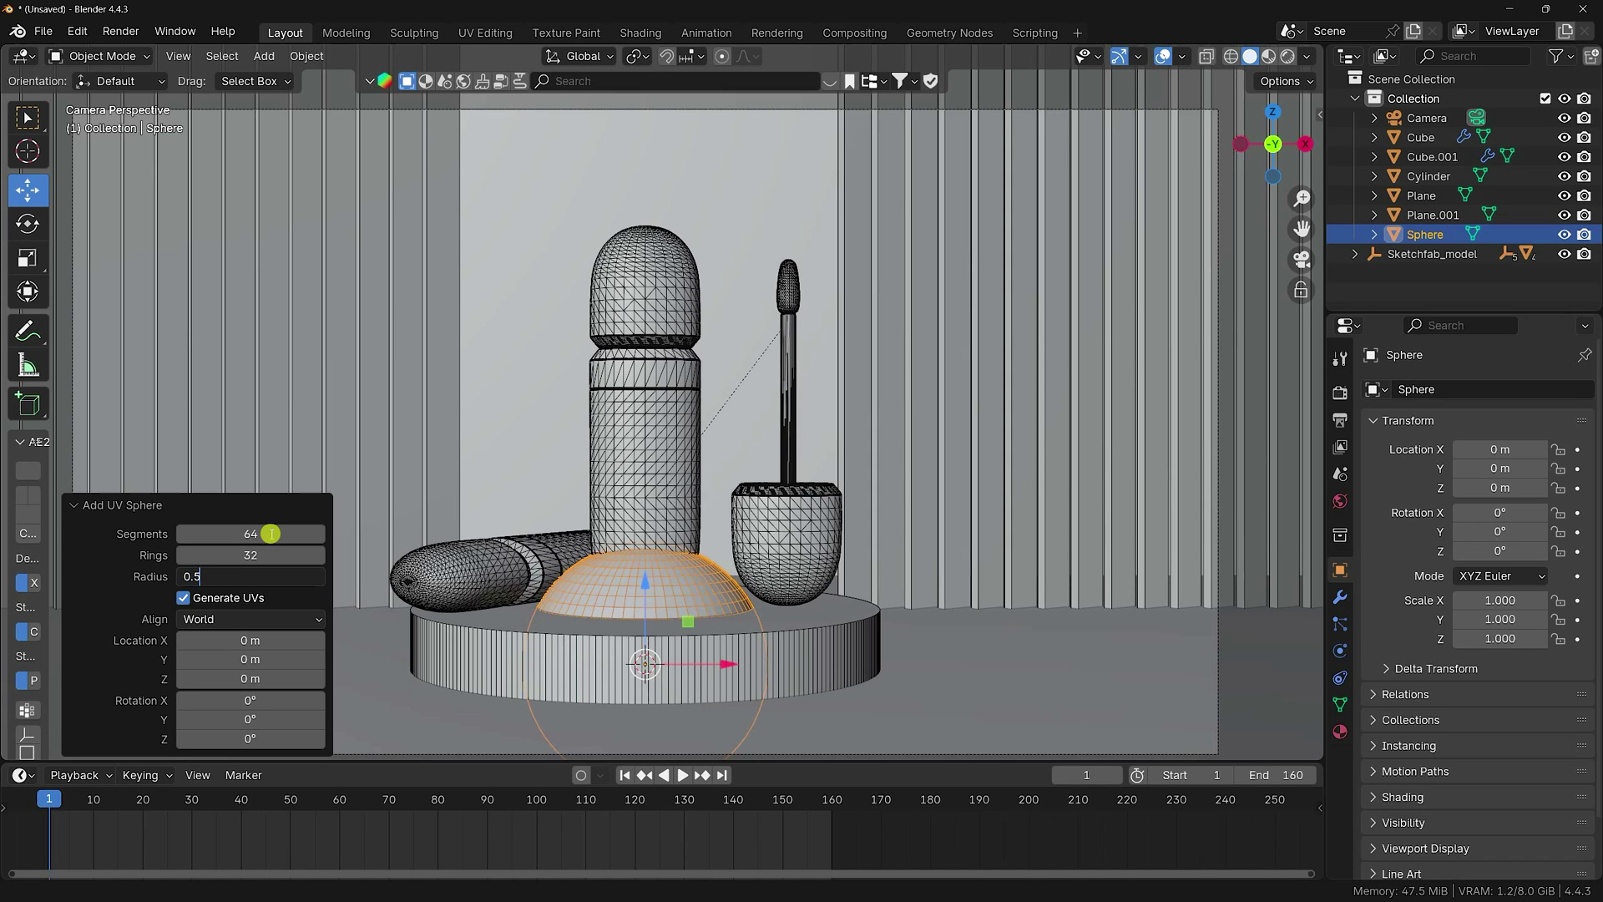
key("Return")
- Move the sphere beyond the podium's left side to about X -3.57 m and set its Z location to 0.5 m
key("KP_1")
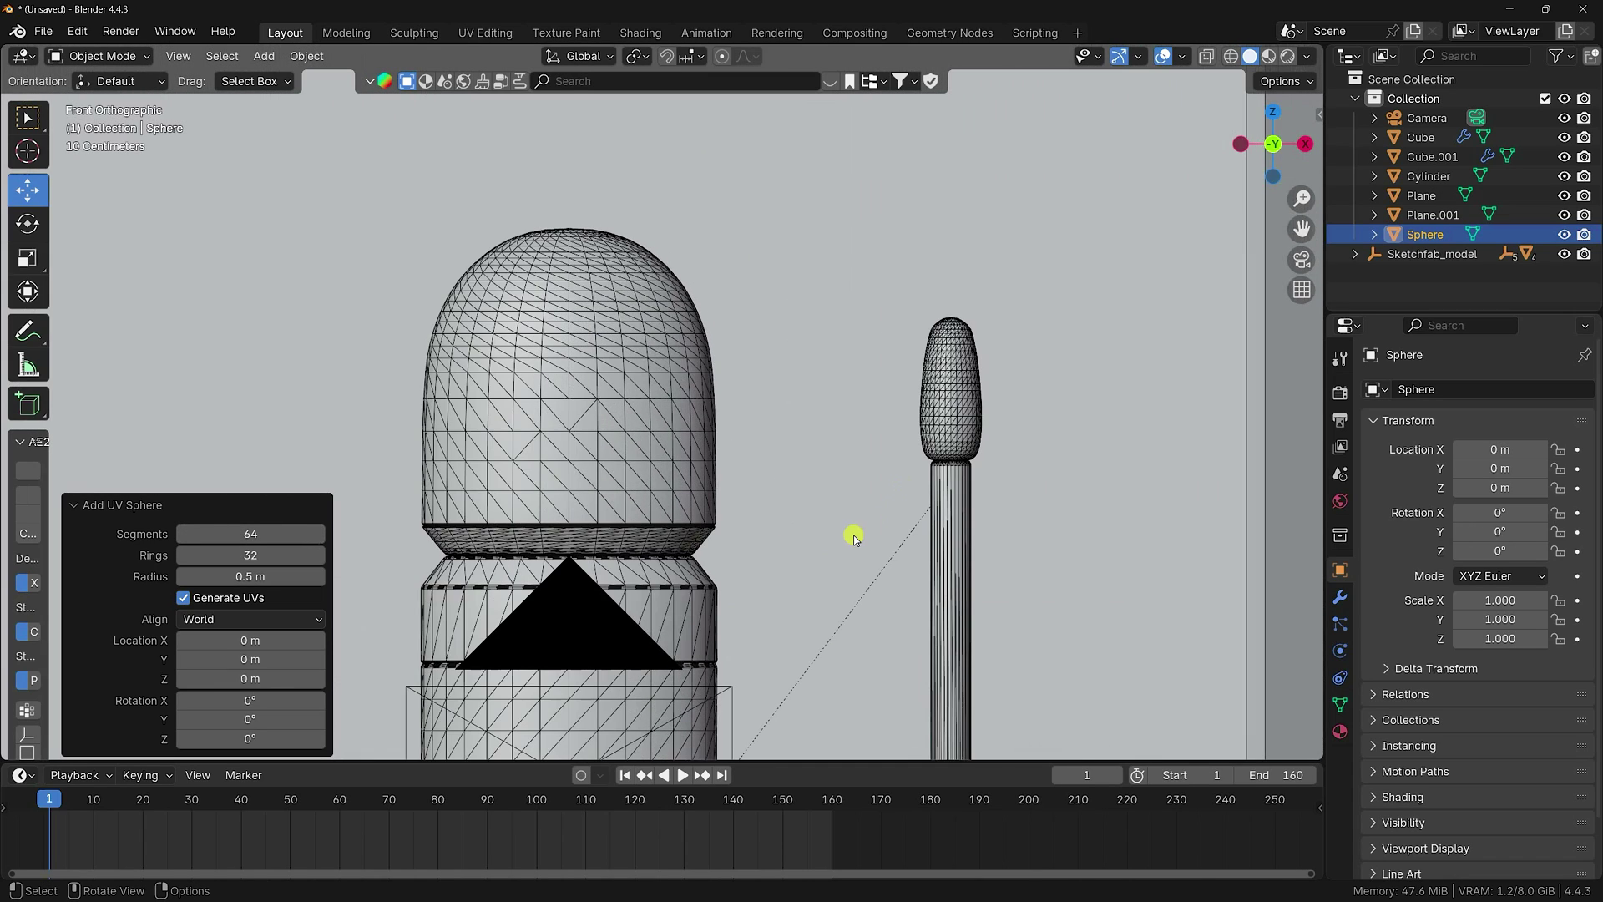
middle_click_drag(791, 543, 1076, 290, "shift")
left_click_drag(1019, 556, 639, 555)
mouse_move(1500, 487)
left_mouse_down()
mouse_move(224, 488)
mouse_move(1491, 486)
left_mouse_up()
type("0.5")
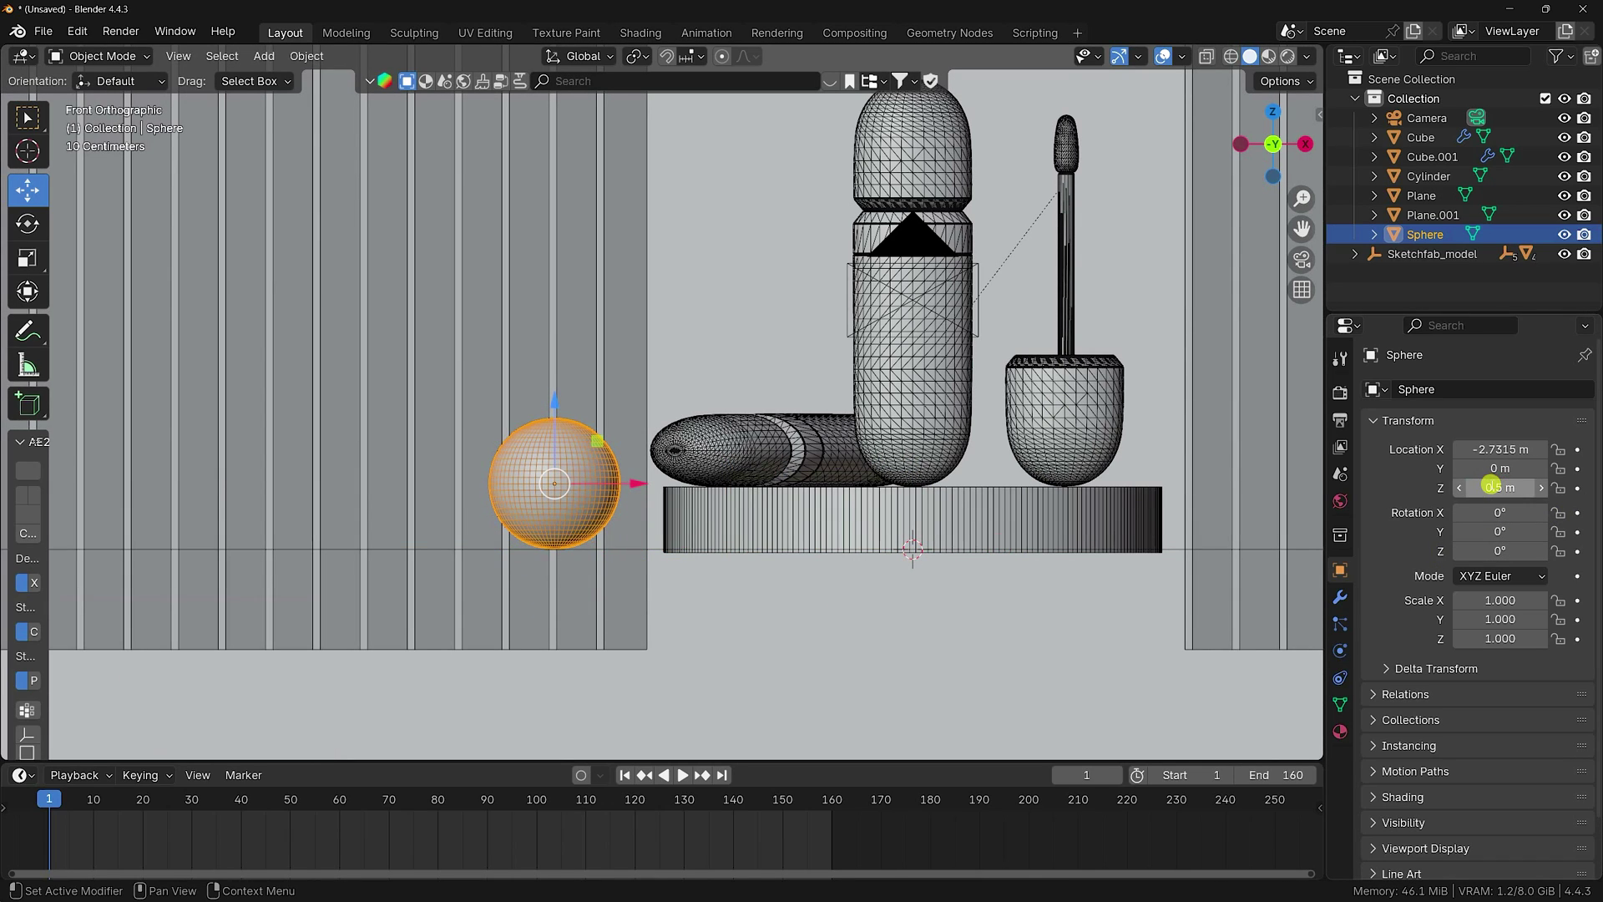
key("Return")
scroll(585, 485, "up", 4)
left_click_drag(654, 469, 411, 469)
- Duplicate the sphere to the podium's opposite side at about X 3.86 m and shift the copy back to about Y 1.26 m
key("KP_0")
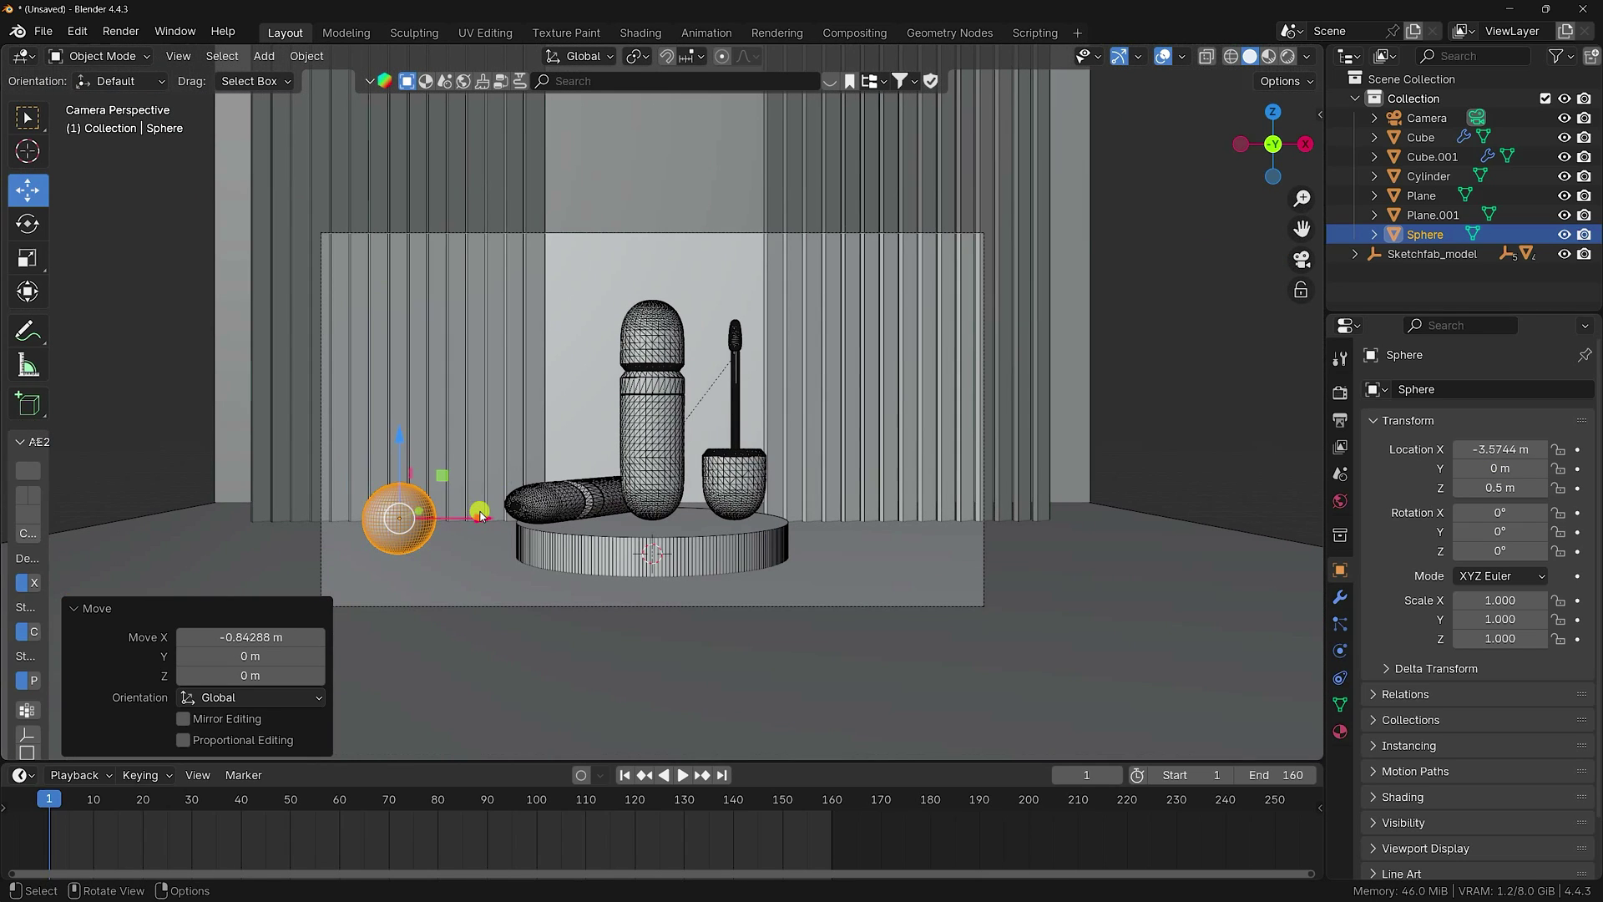
left_click_drag(480, 516, 1002, 525)
key("shift+d")
key("Escape")
key("KP_7")
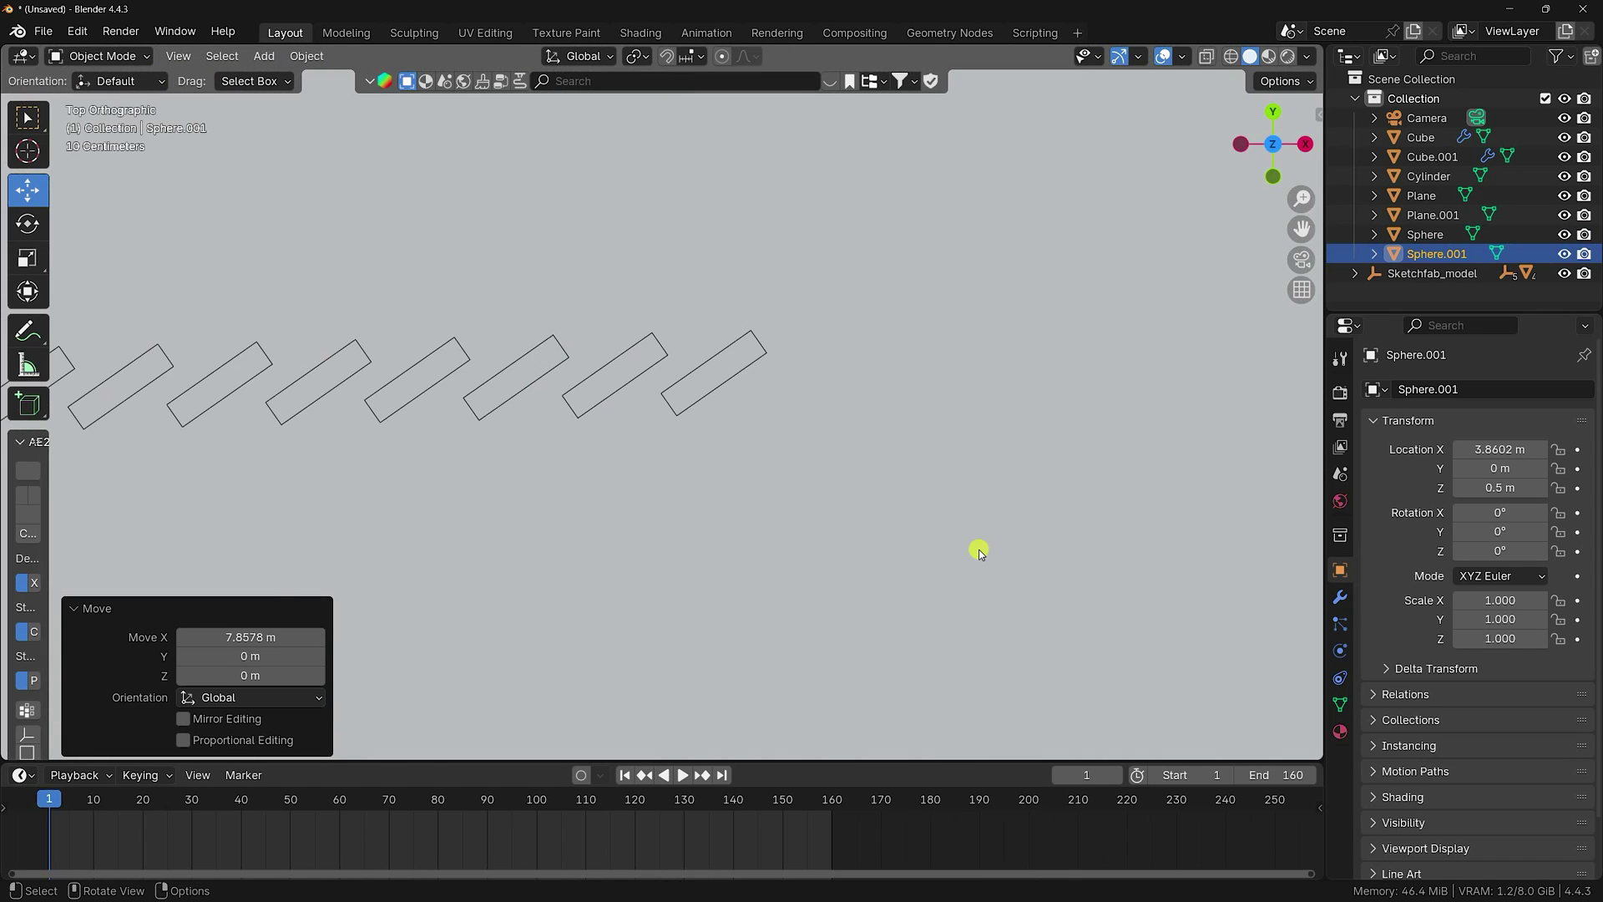
scroll(977, 548, "down", 8)
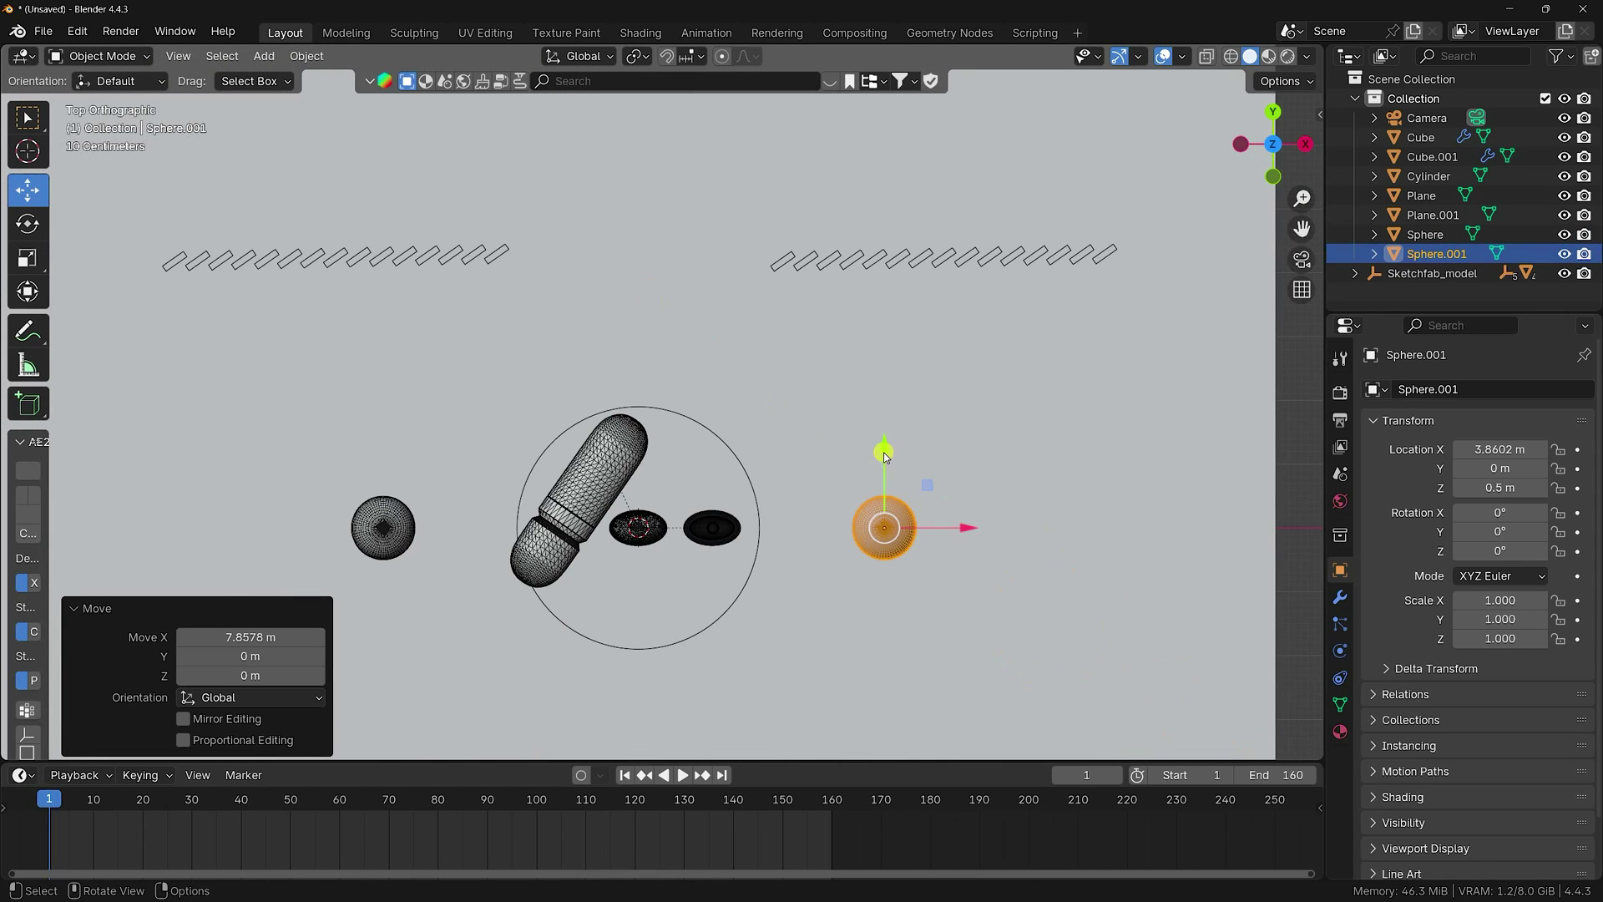
left_click_drag(884, 452, 869, 362)
key("KP_0")
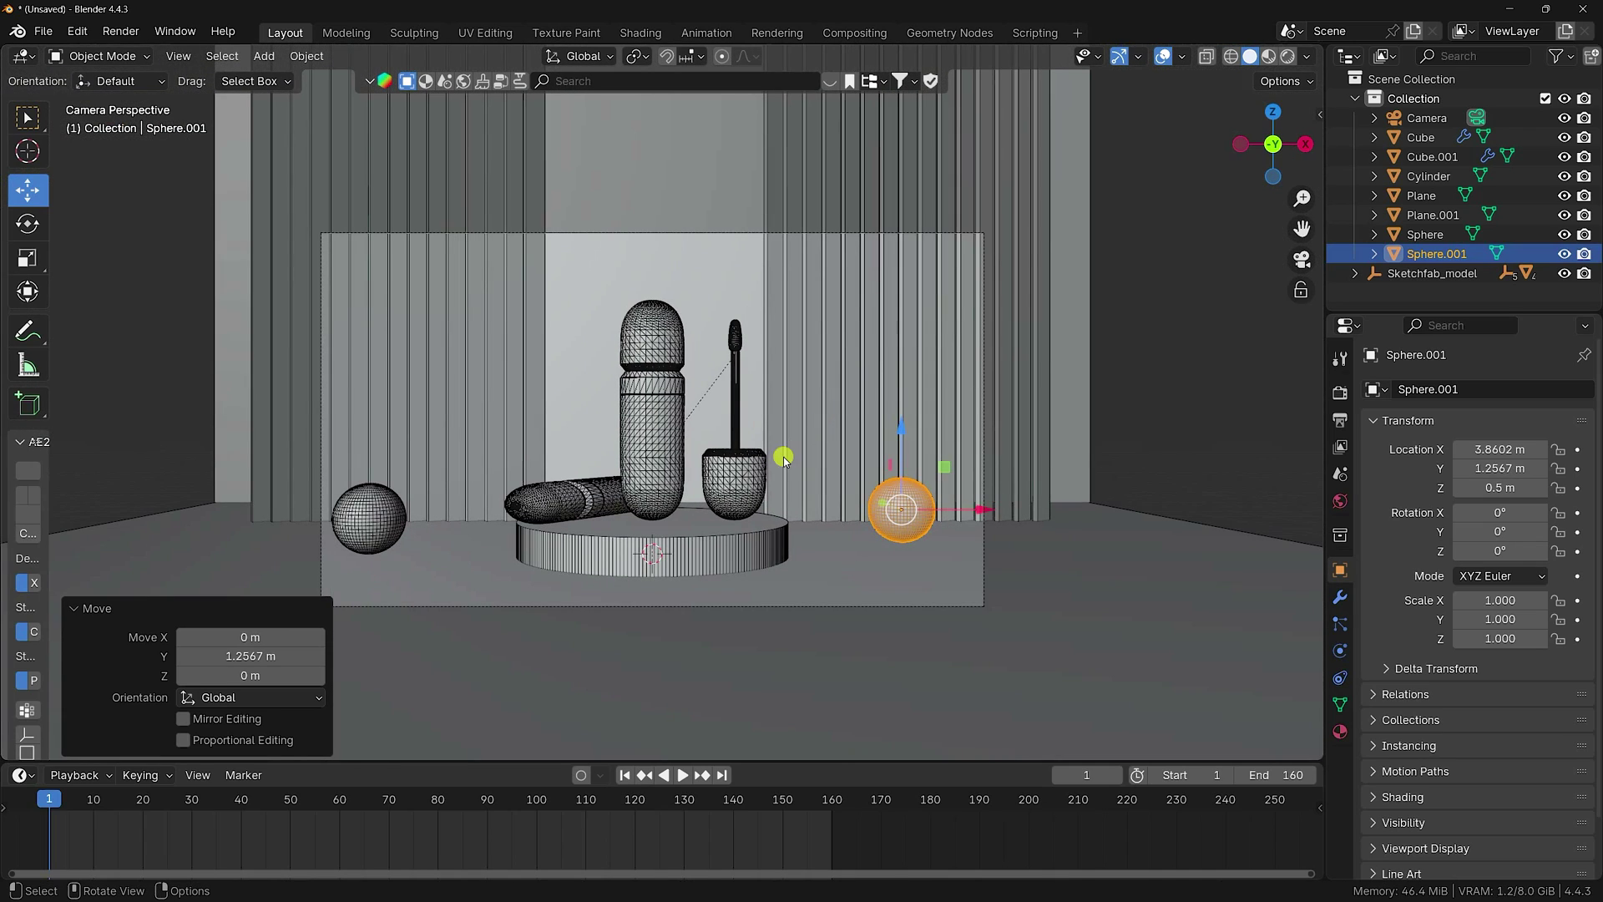
- Apply smooth shading to the original sphere on the podium's left side
scroll(410, 509, "up", 5)
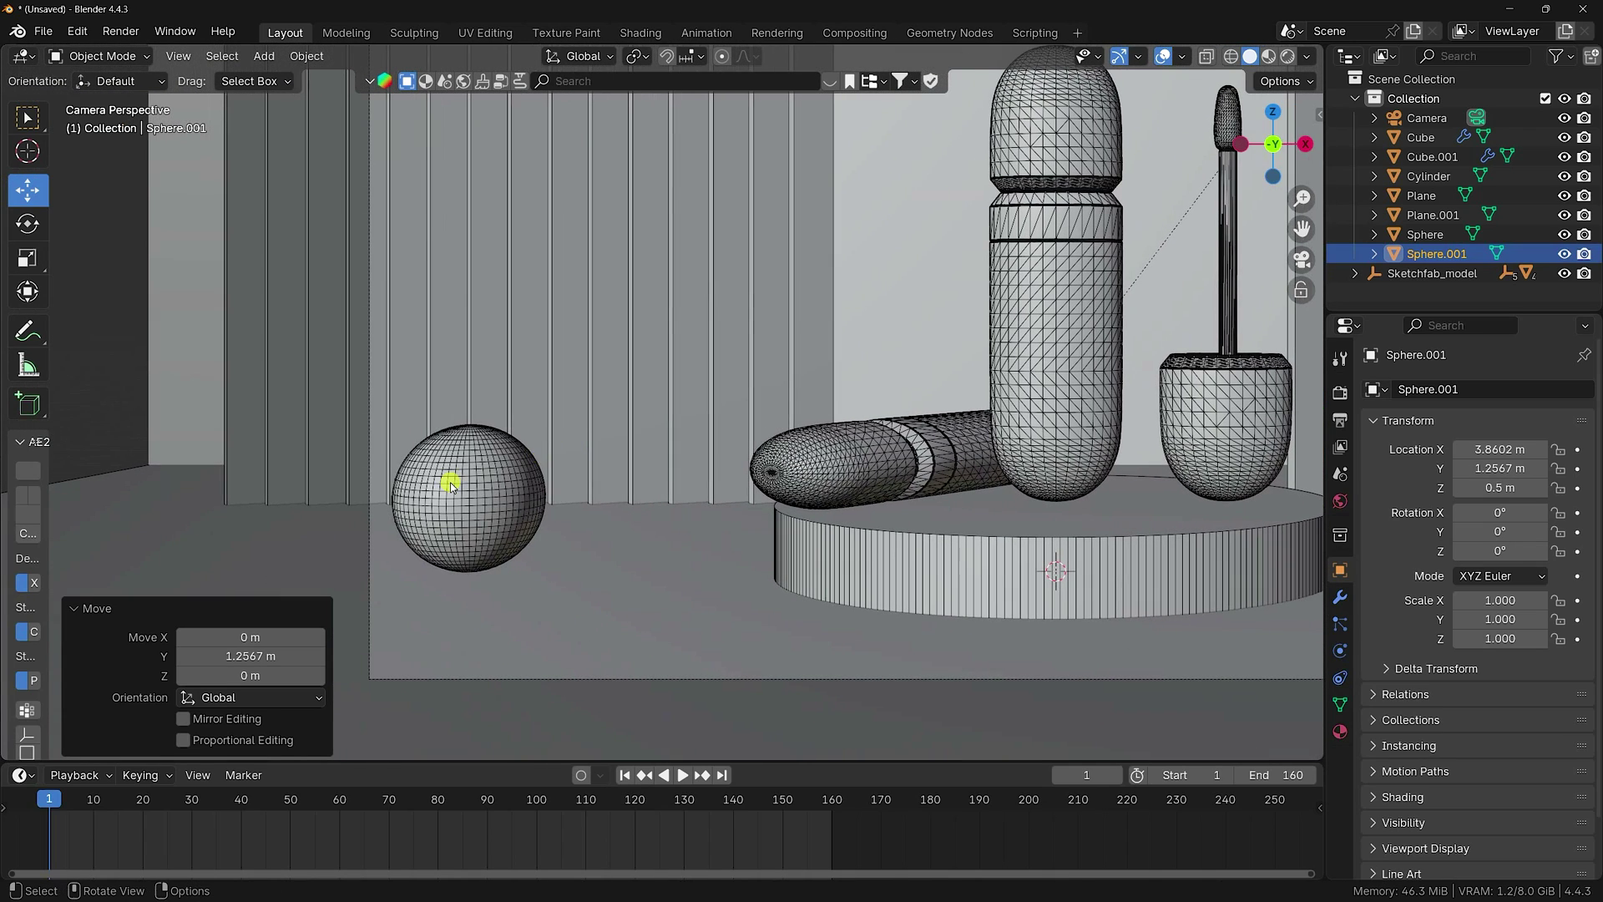
left_click(451, 487)
right_click(438, 495)
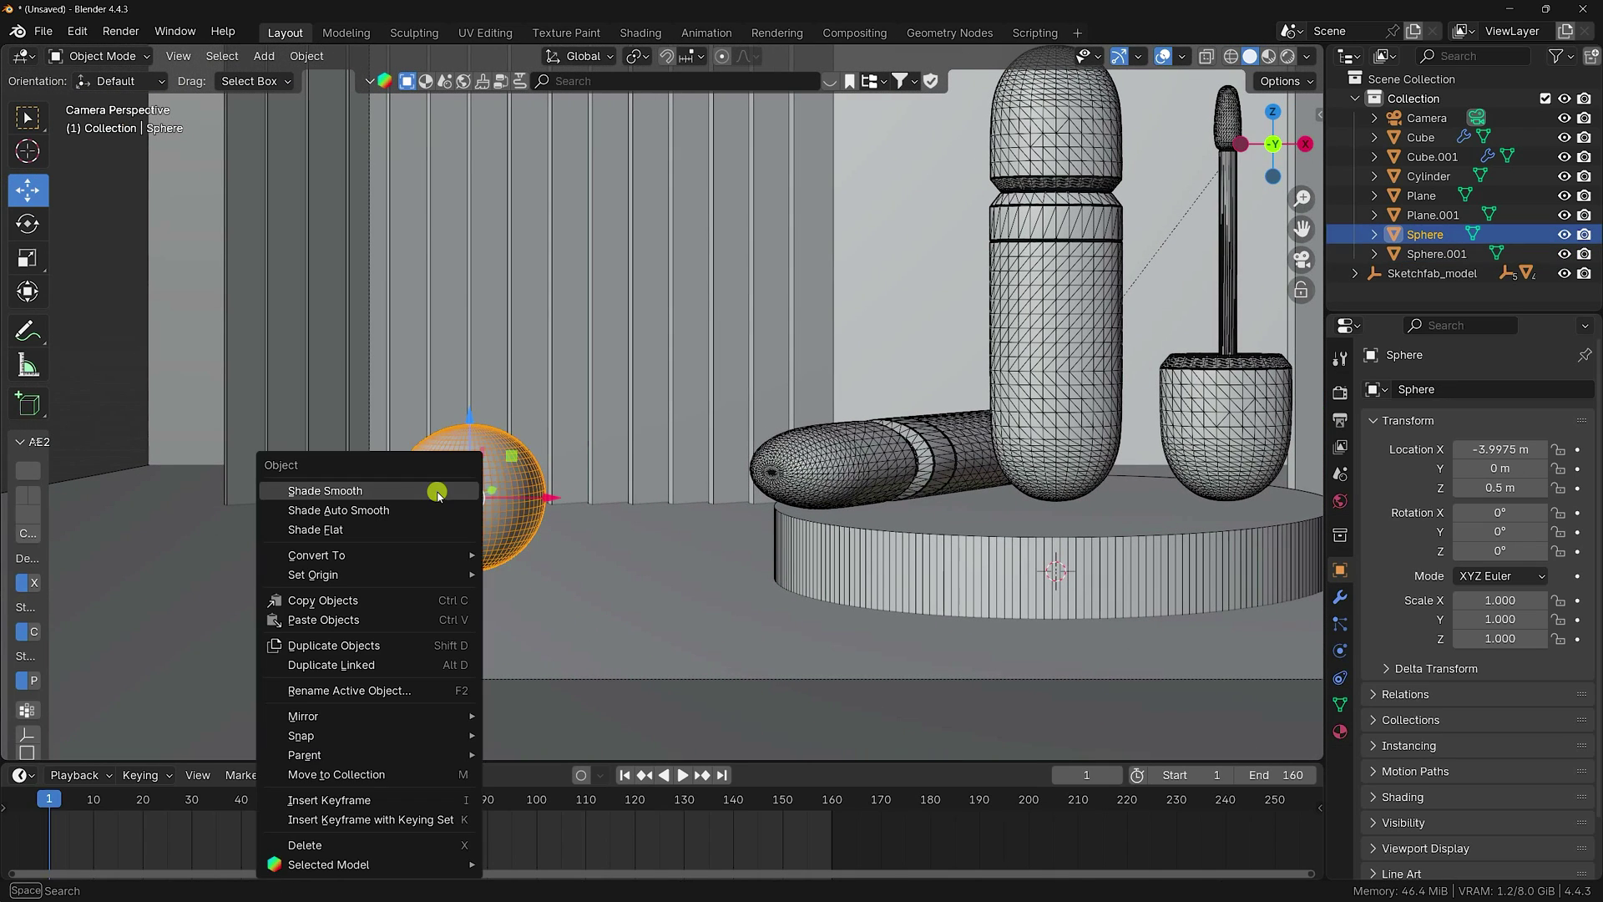
left_click(384, 492)
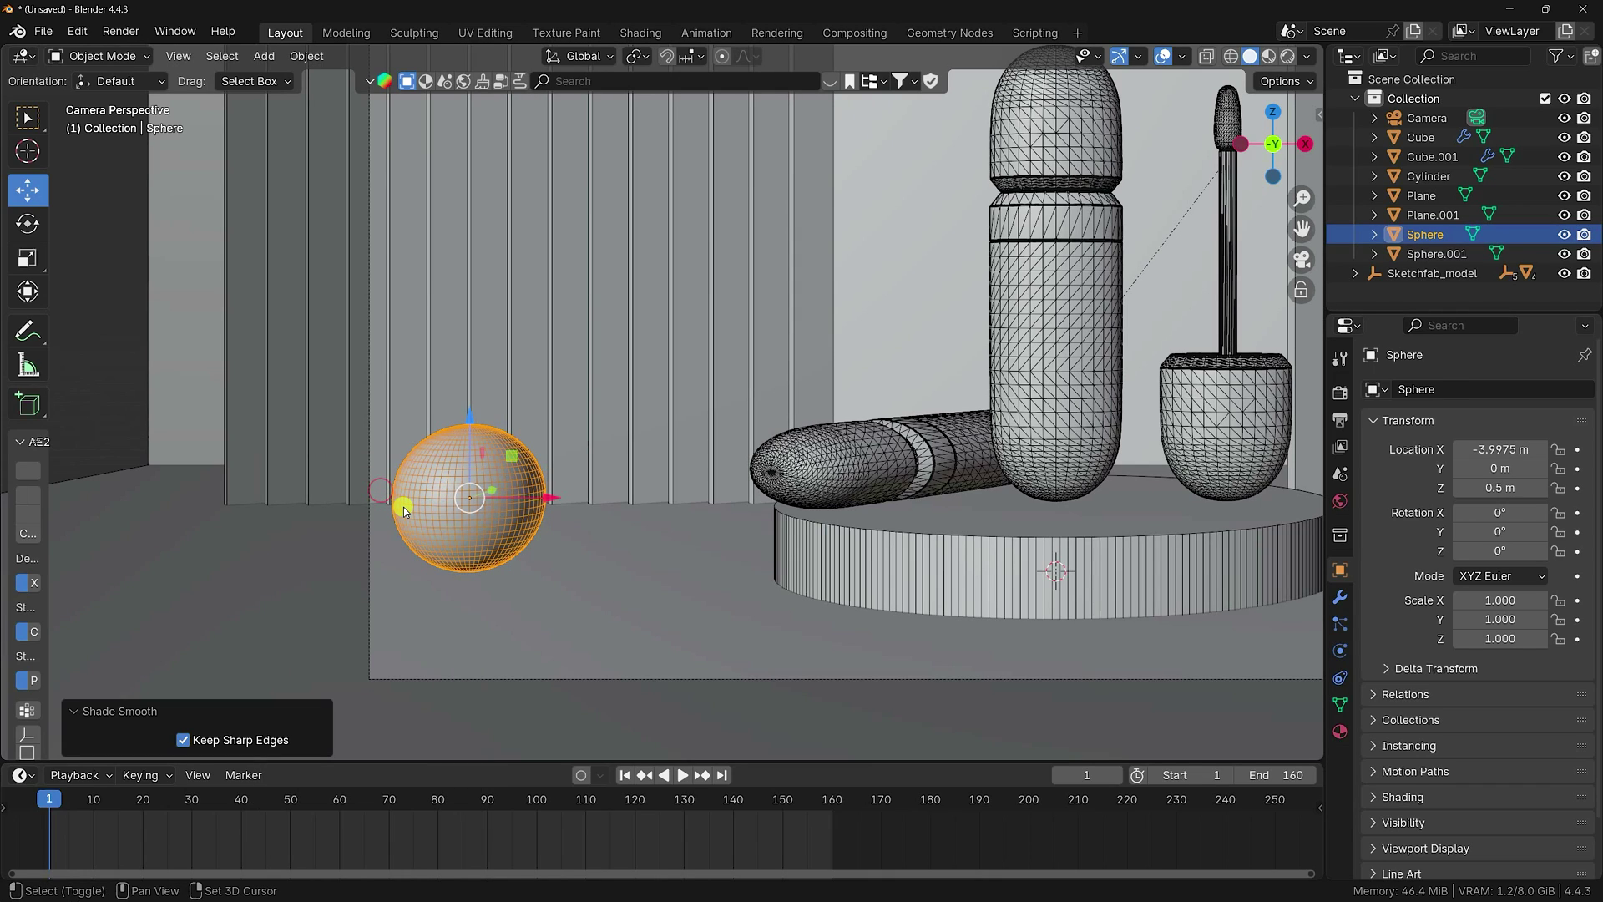
- Duplicate the smooth-shaded sphere and move the copy about 1.14 m along X toward the podium
key("shift+d")
right_click(403, 508)
left_click_drag(558, 498, 725, 497)
- Scale the copied sphere to 0.5 on all axes and set its Z location to 0.25 m
double_click(1502, 599)
type("0")
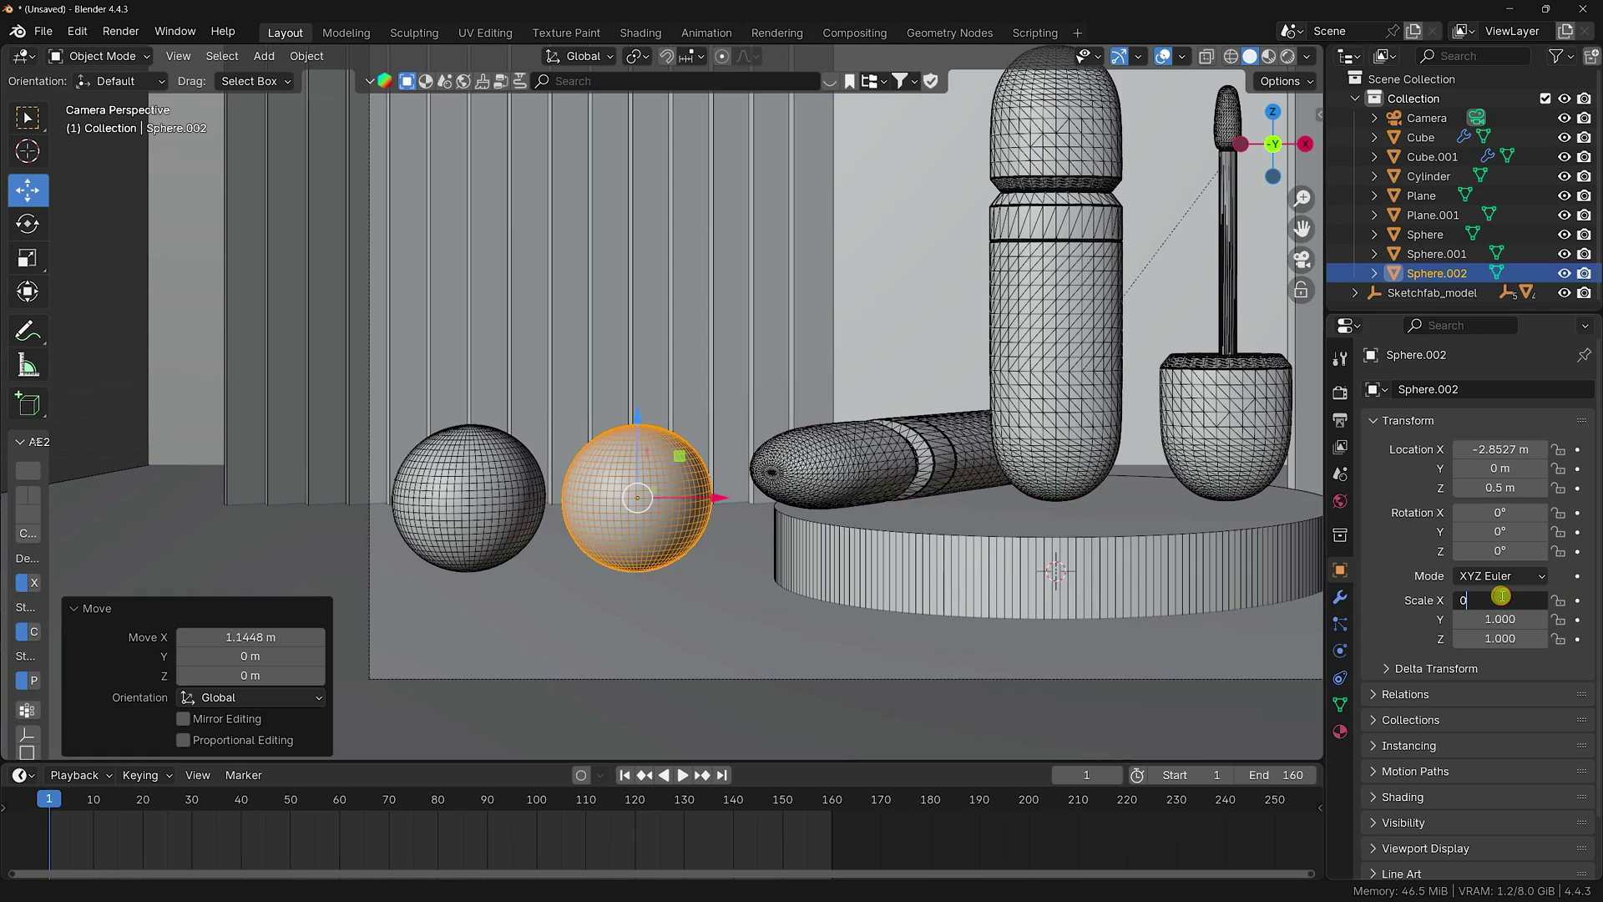
type(".5")
key("Tab")
type("0.5")
key("Tab")
type("0")
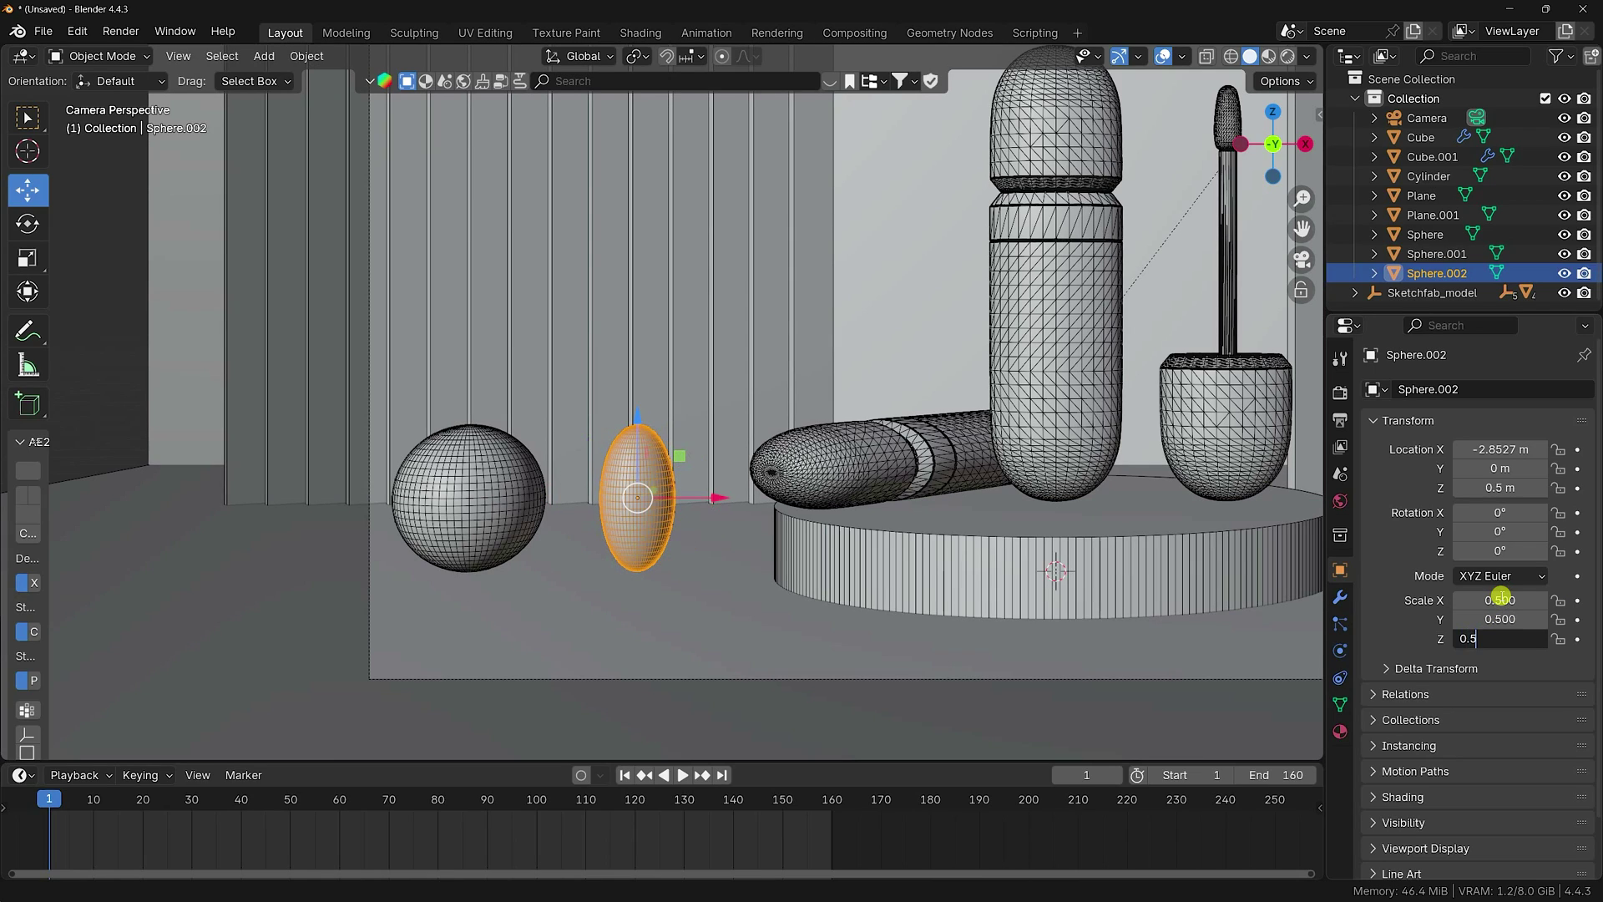
type(".5")
key("Return")
double_click(1483, 488)
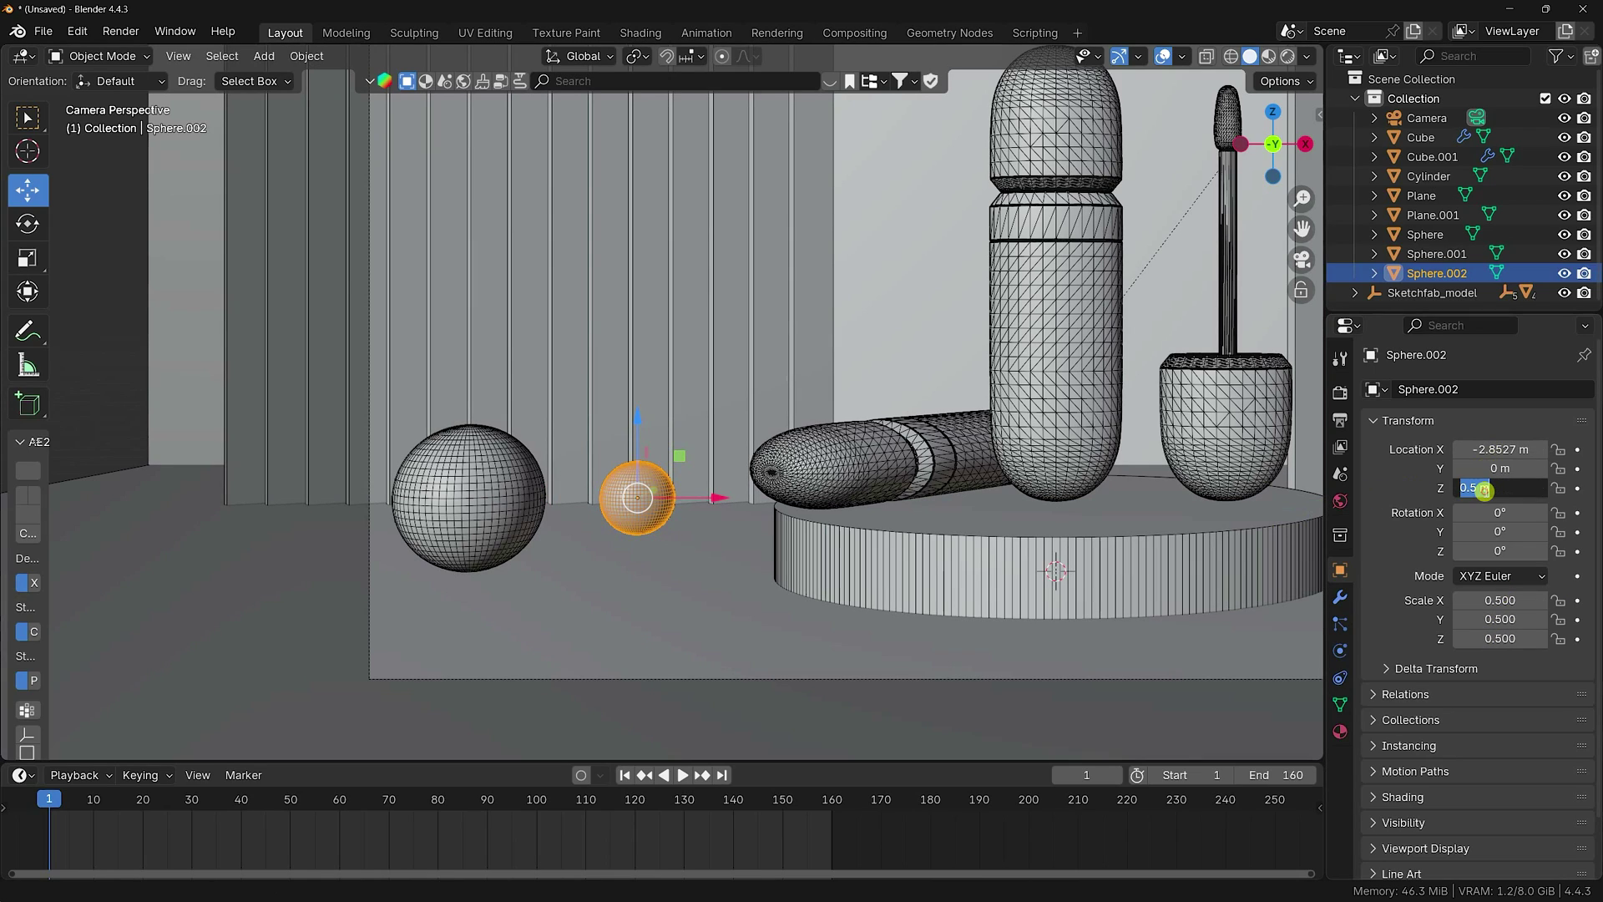
type("0.25")
key("Return")
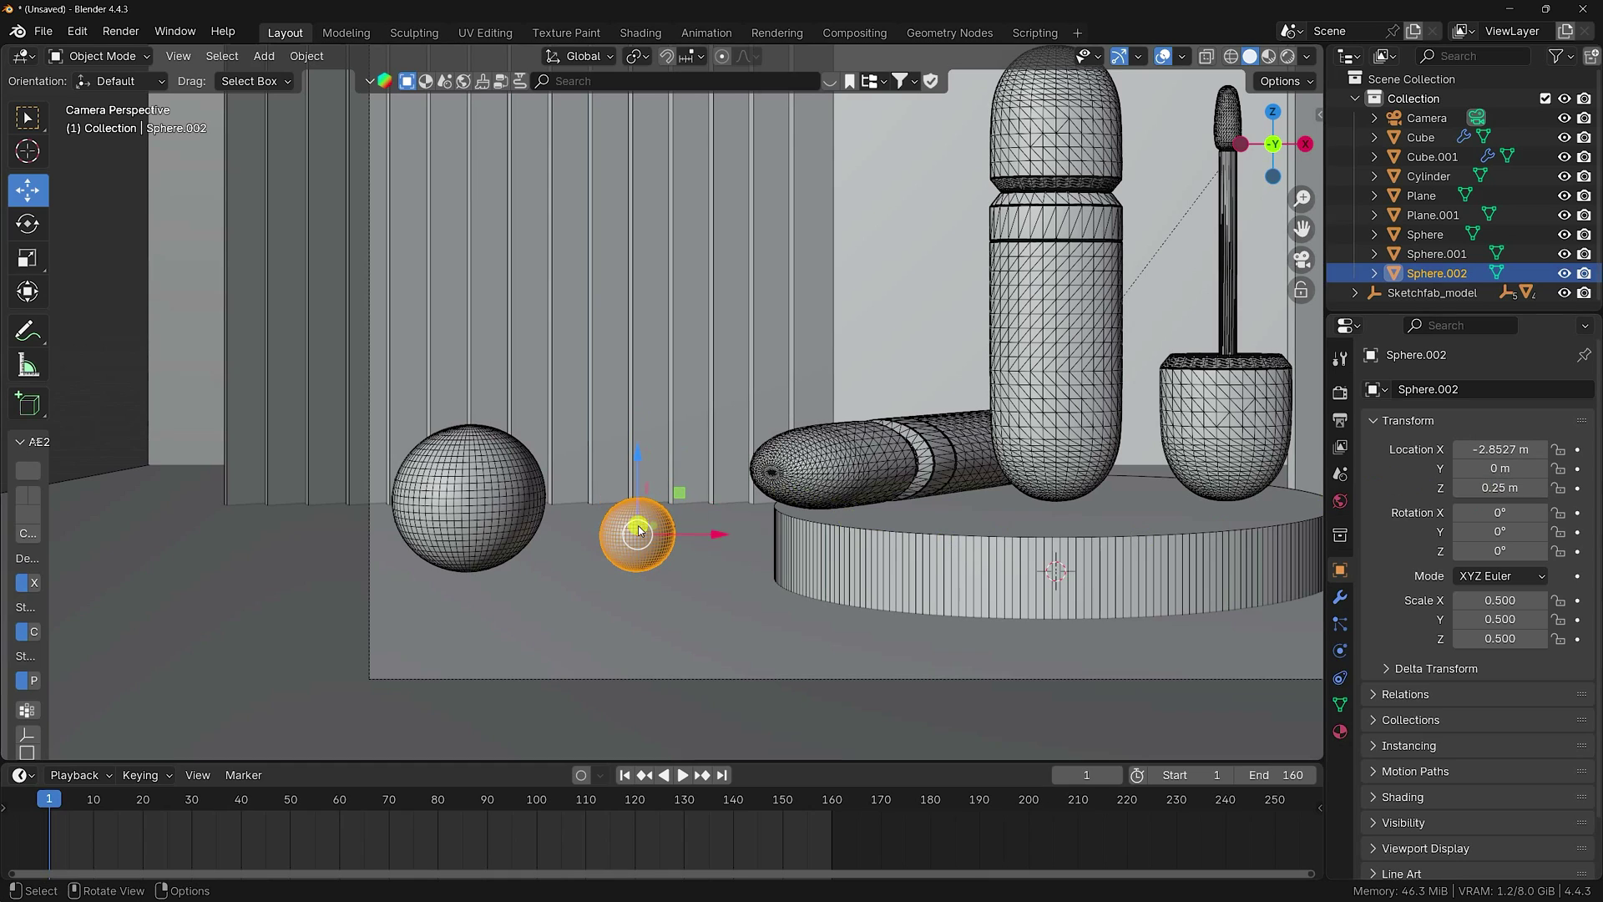
- Move the half-size sphere closer to the podium along X, to about -2.52 m
scroll(583, 581, "up", 3)
middle_click_drag(694, 583, 733, 513, "shift")
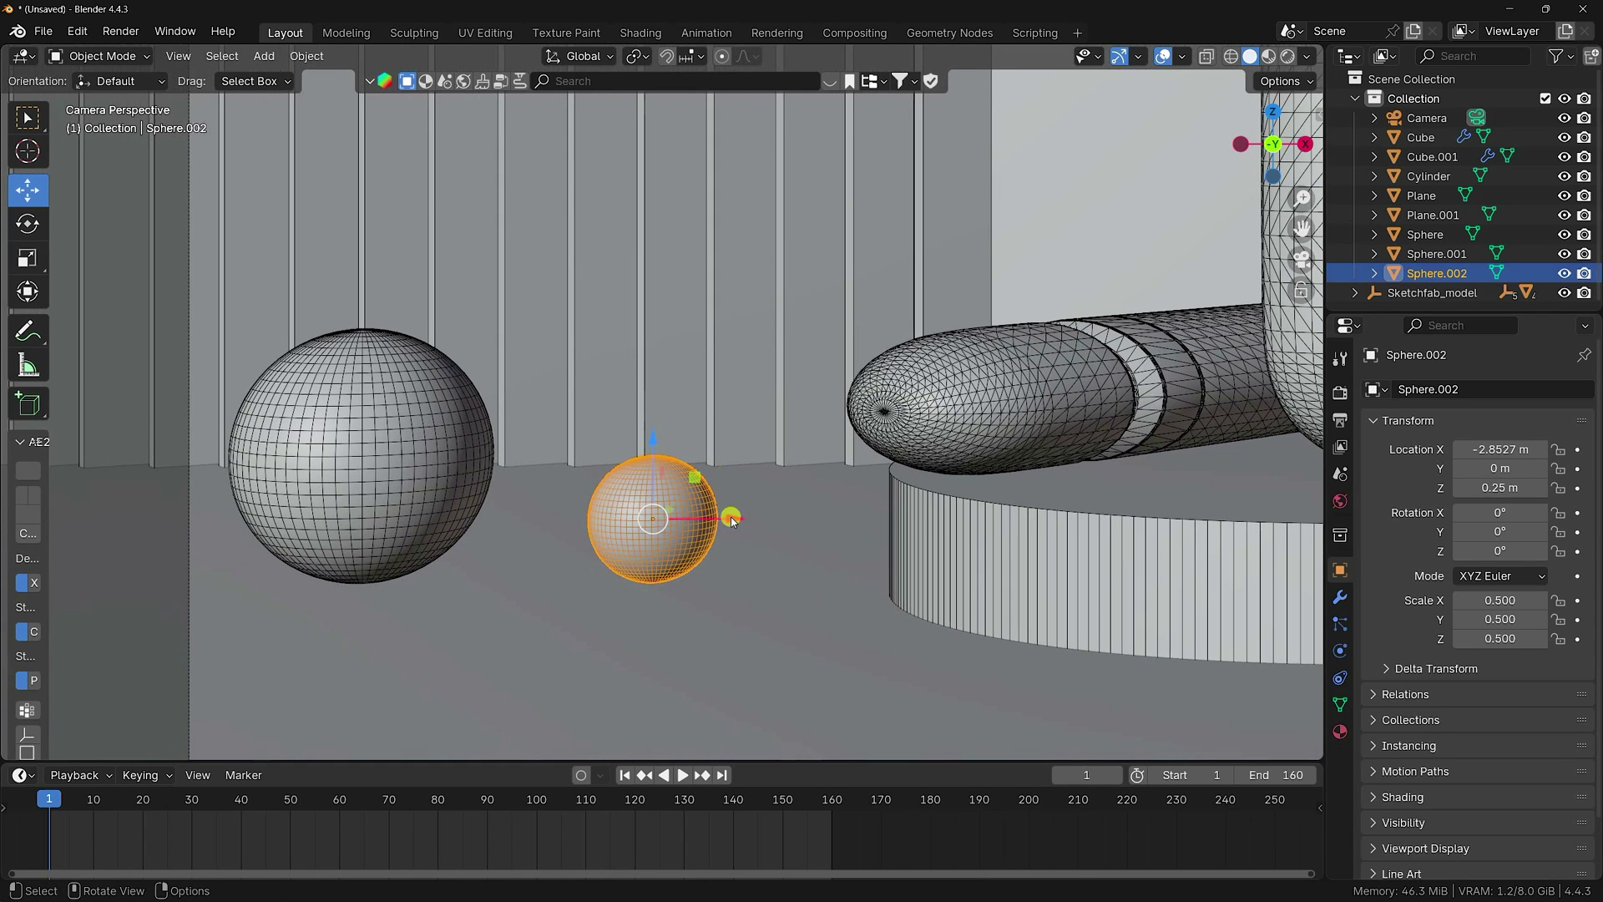
left_click_drag(731, 520, 815, 524)
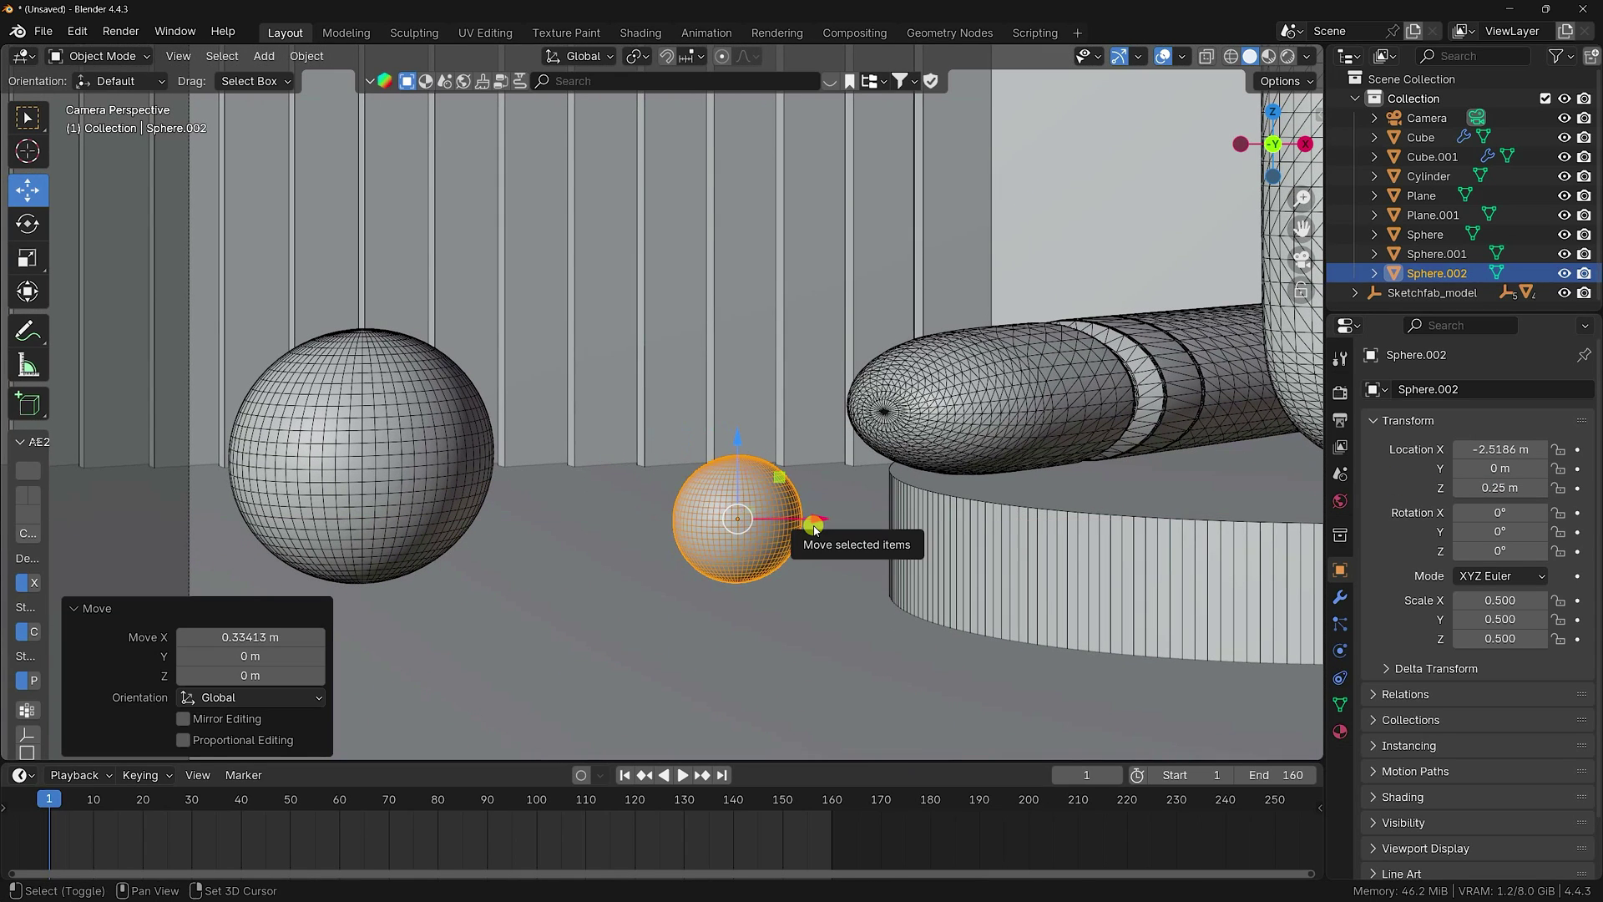
- Duplicate the half-size sphere and move the copy toward the large sphere, to about X -3.08 m
key("shift+d")
right_click(814, 526)
left_click_drag(816, 524, 708, 551)
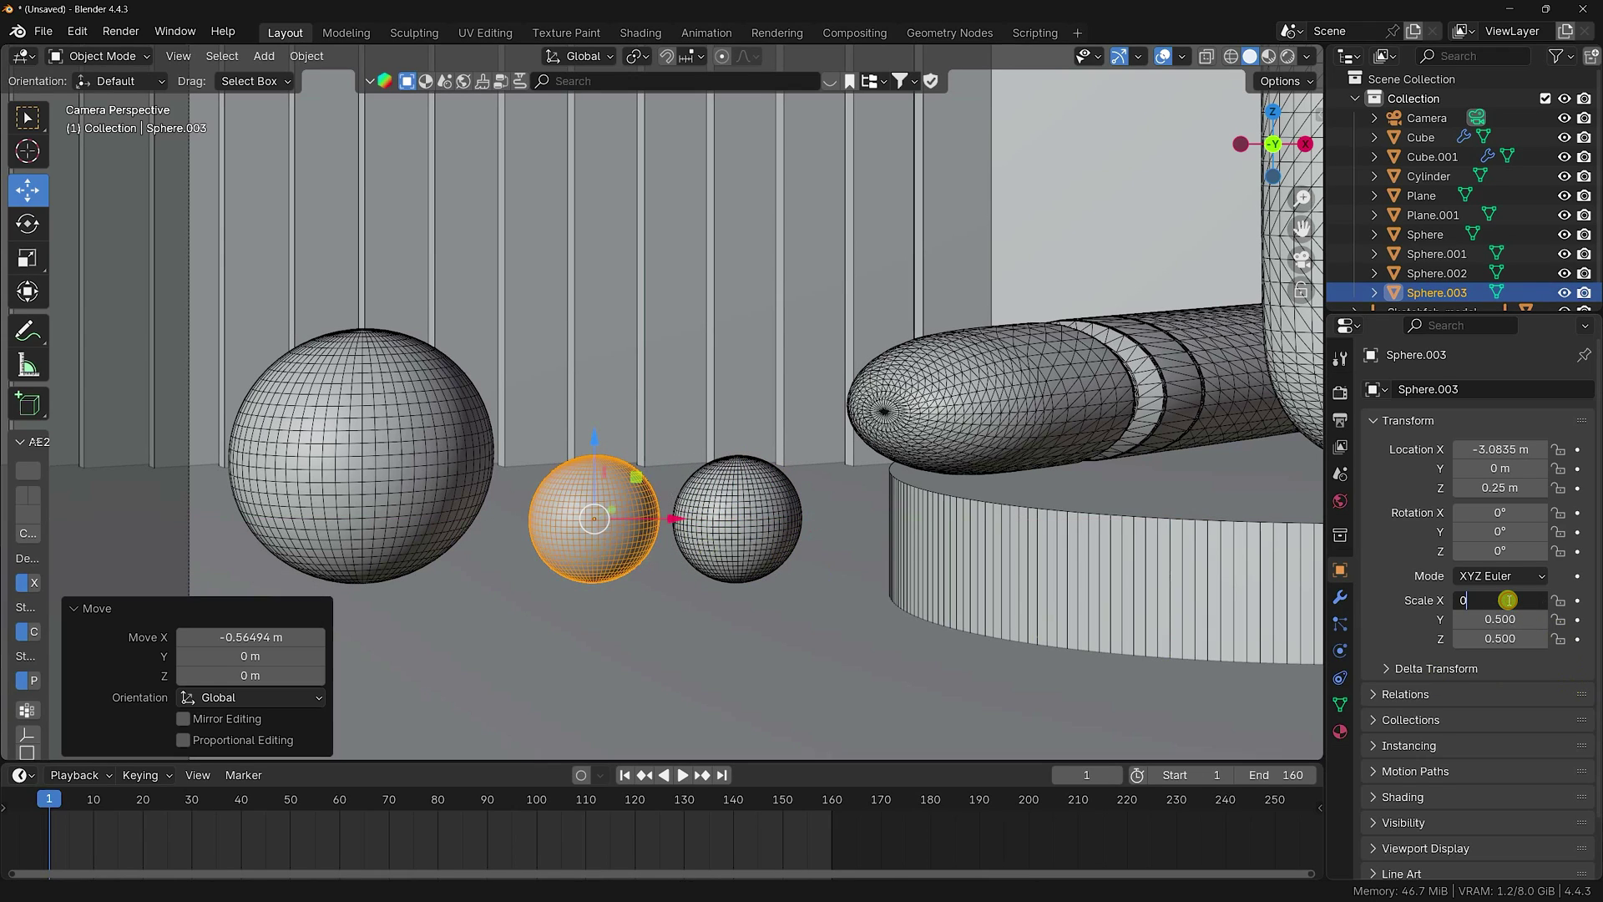
- Scale the new copy to 0.25 on all axes and set its Z location to 0.125 m
key("Tab")
type("0.25")
key("Tab")
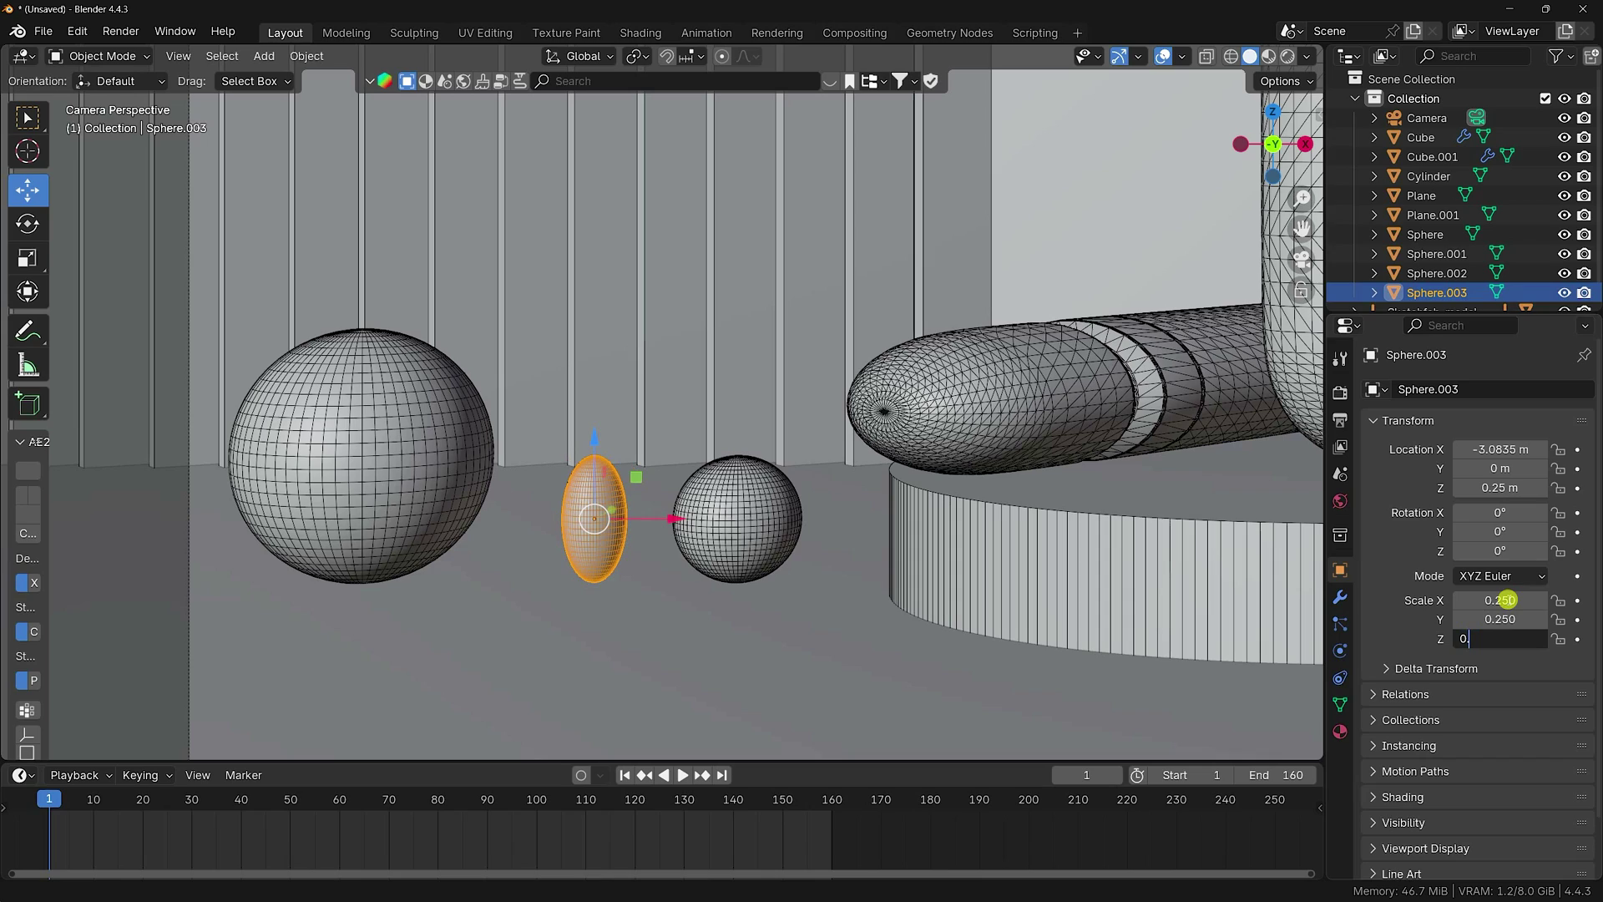
type("0.25")
key("Return")
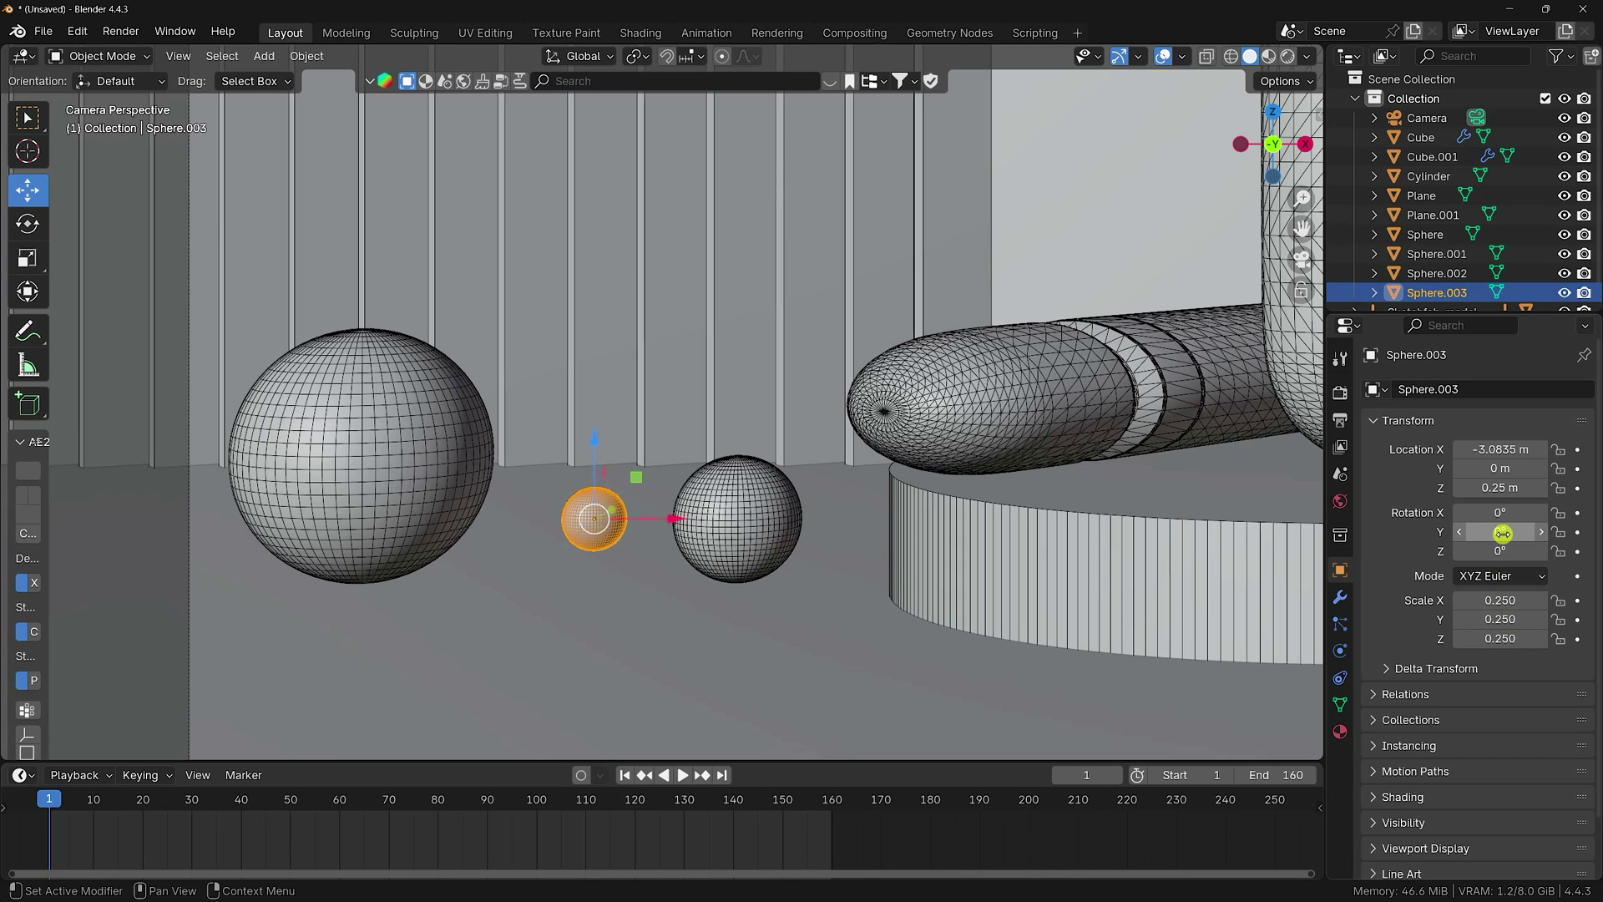
left_click_drag(1503, 488, 1494, 487)
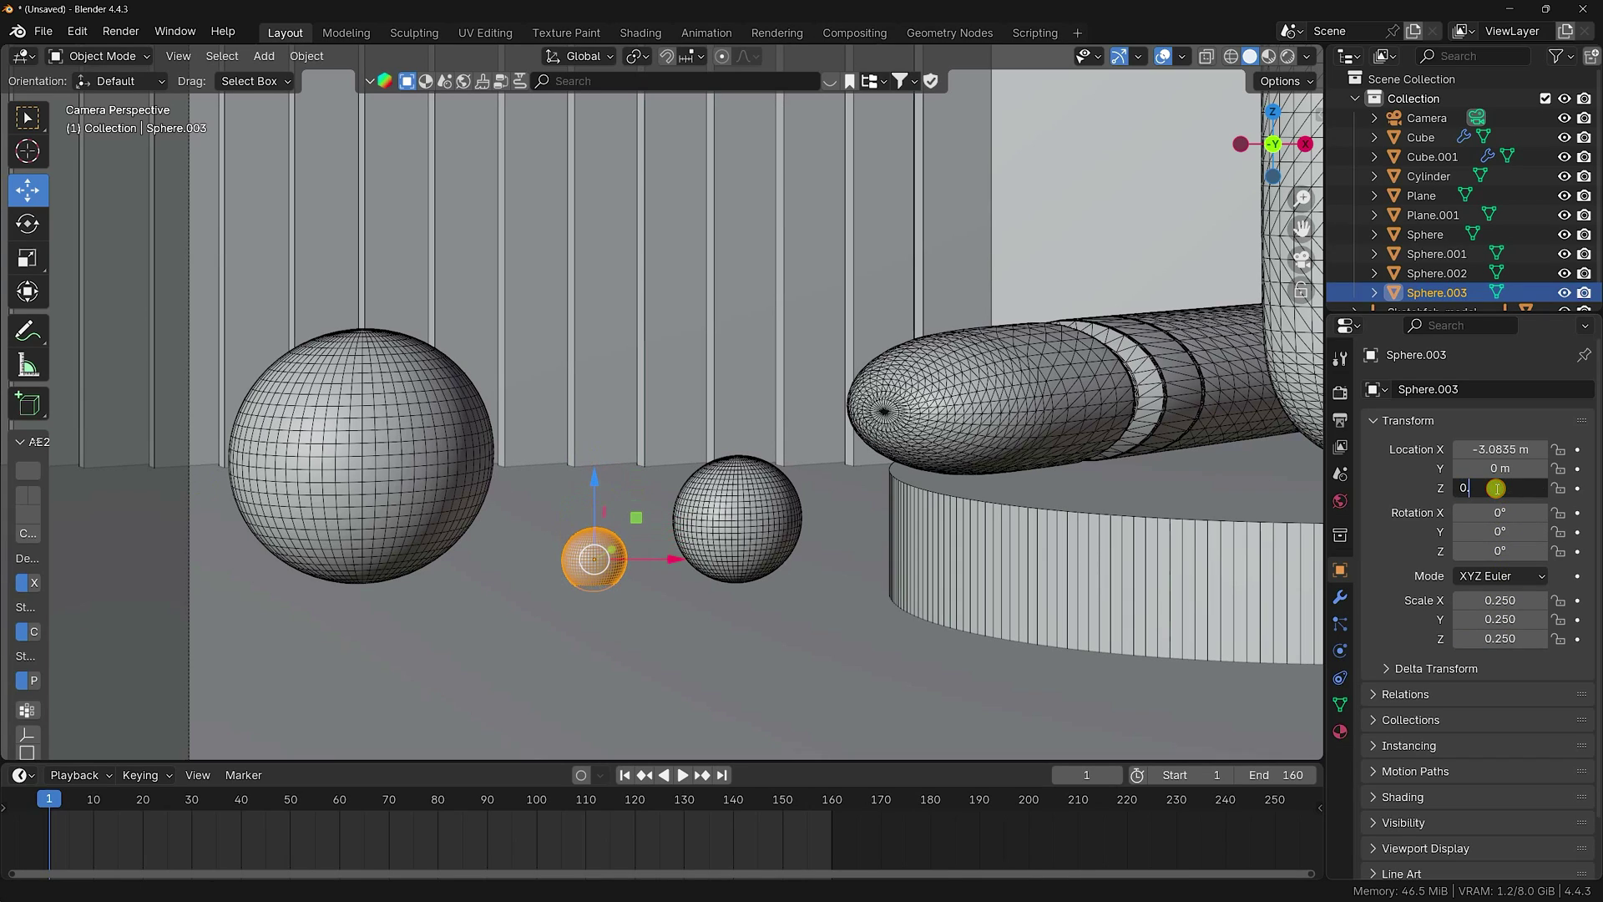
key("Return")
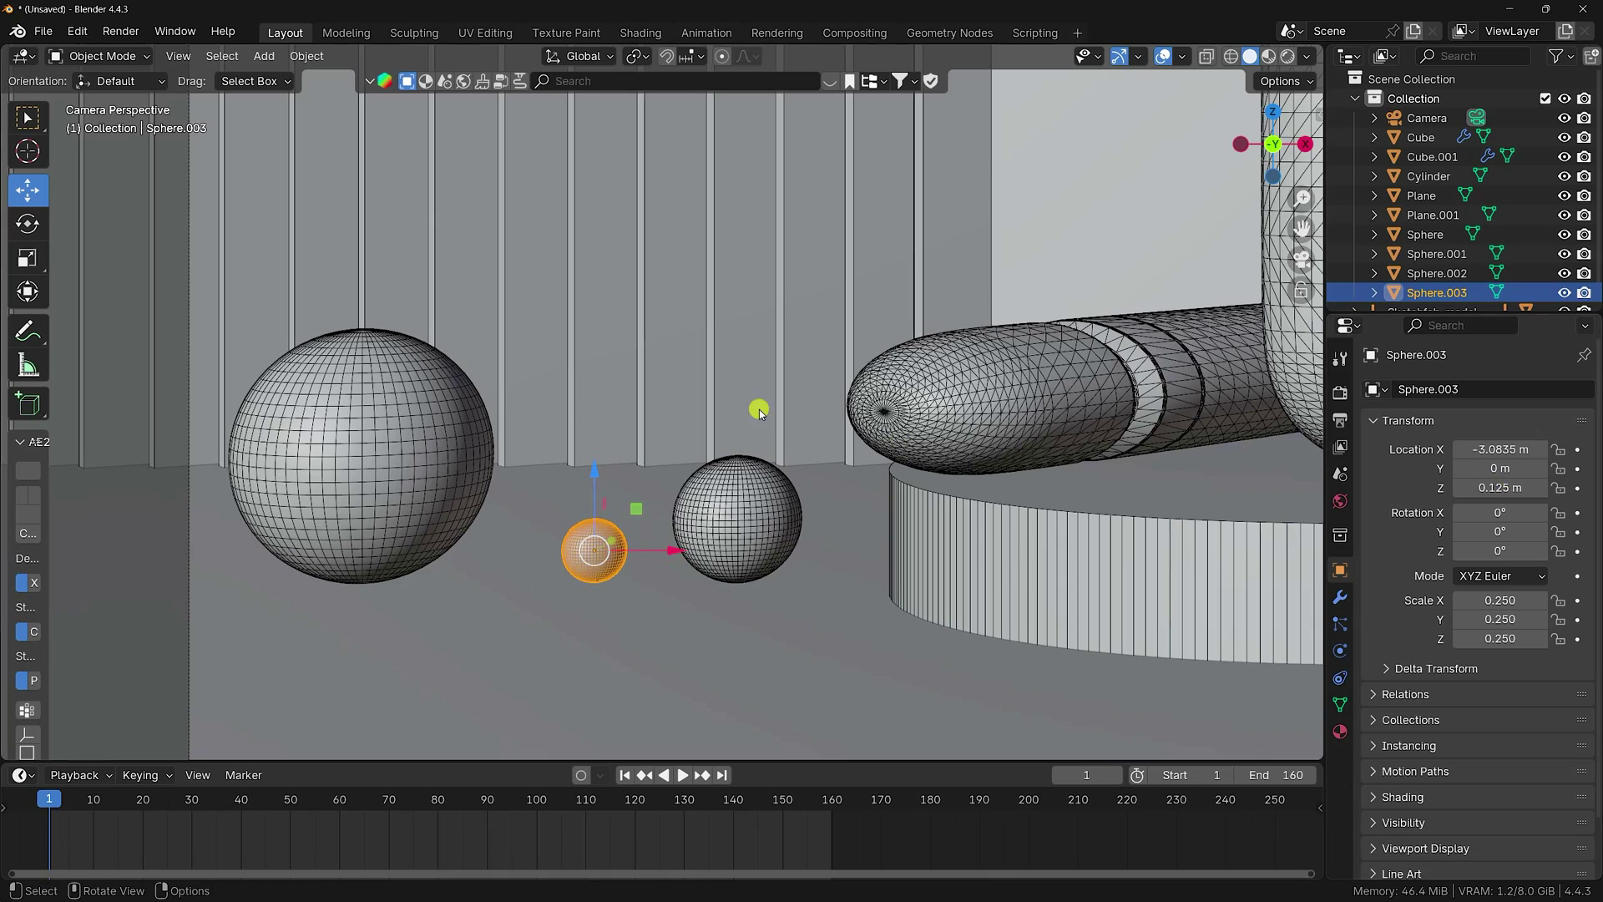
- Move the smallest sphere forward along Y to about -0.82 m, in front of the other spheres
key("KP_1")
scroll(942, 448, "up", 6)
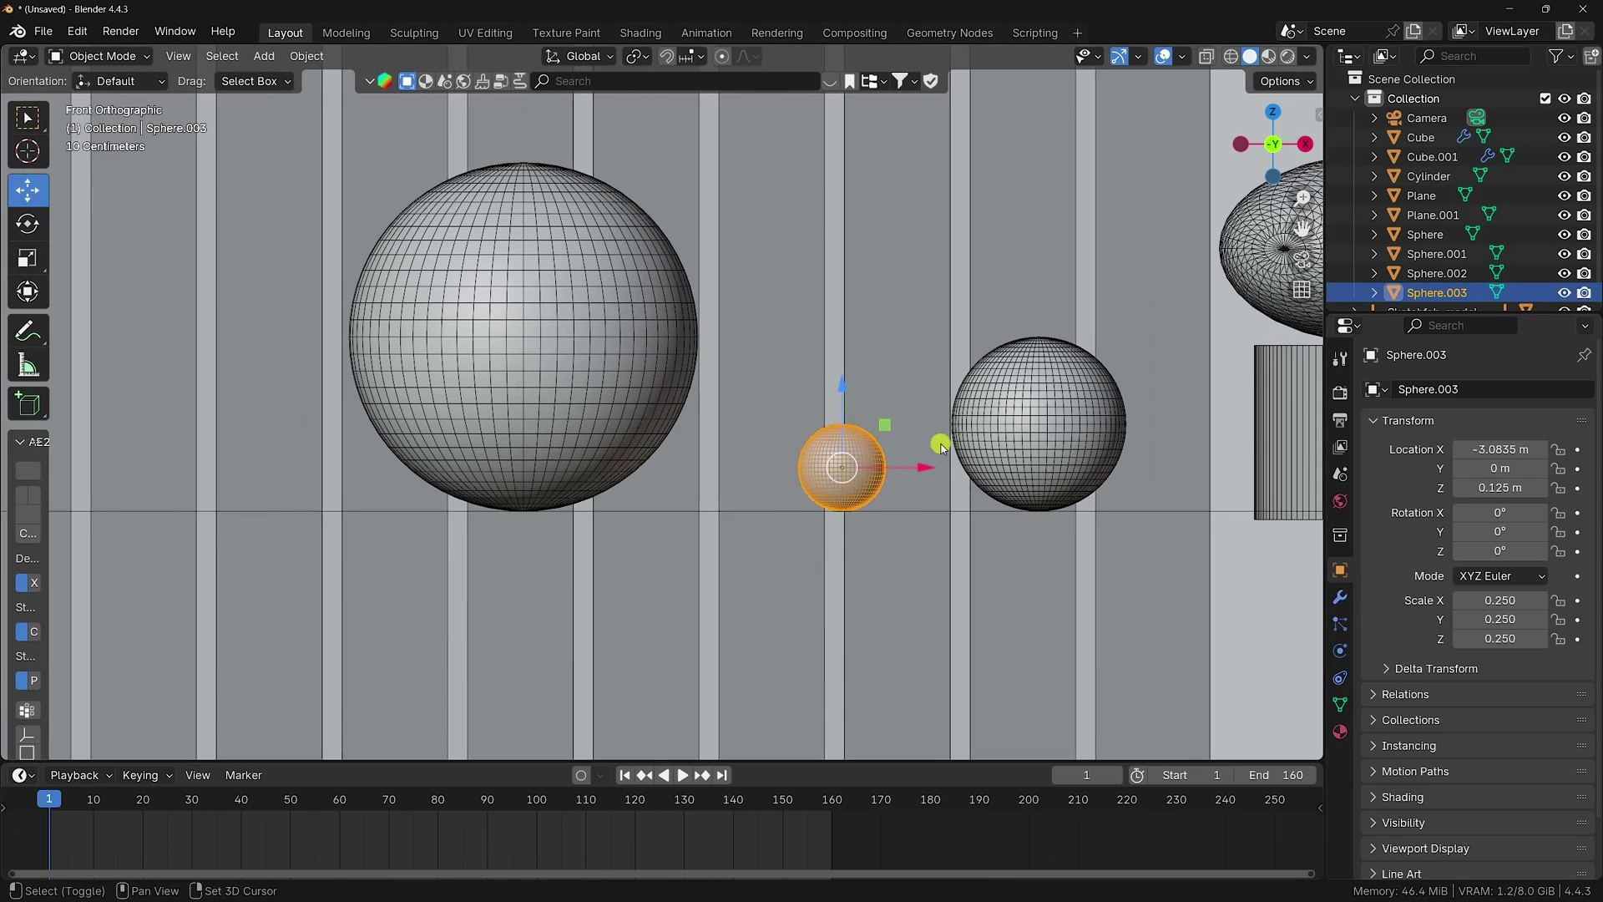
middle_click_drag(942, 449, 654, 474, "shift")
scroll(577, 470, "down", 3)
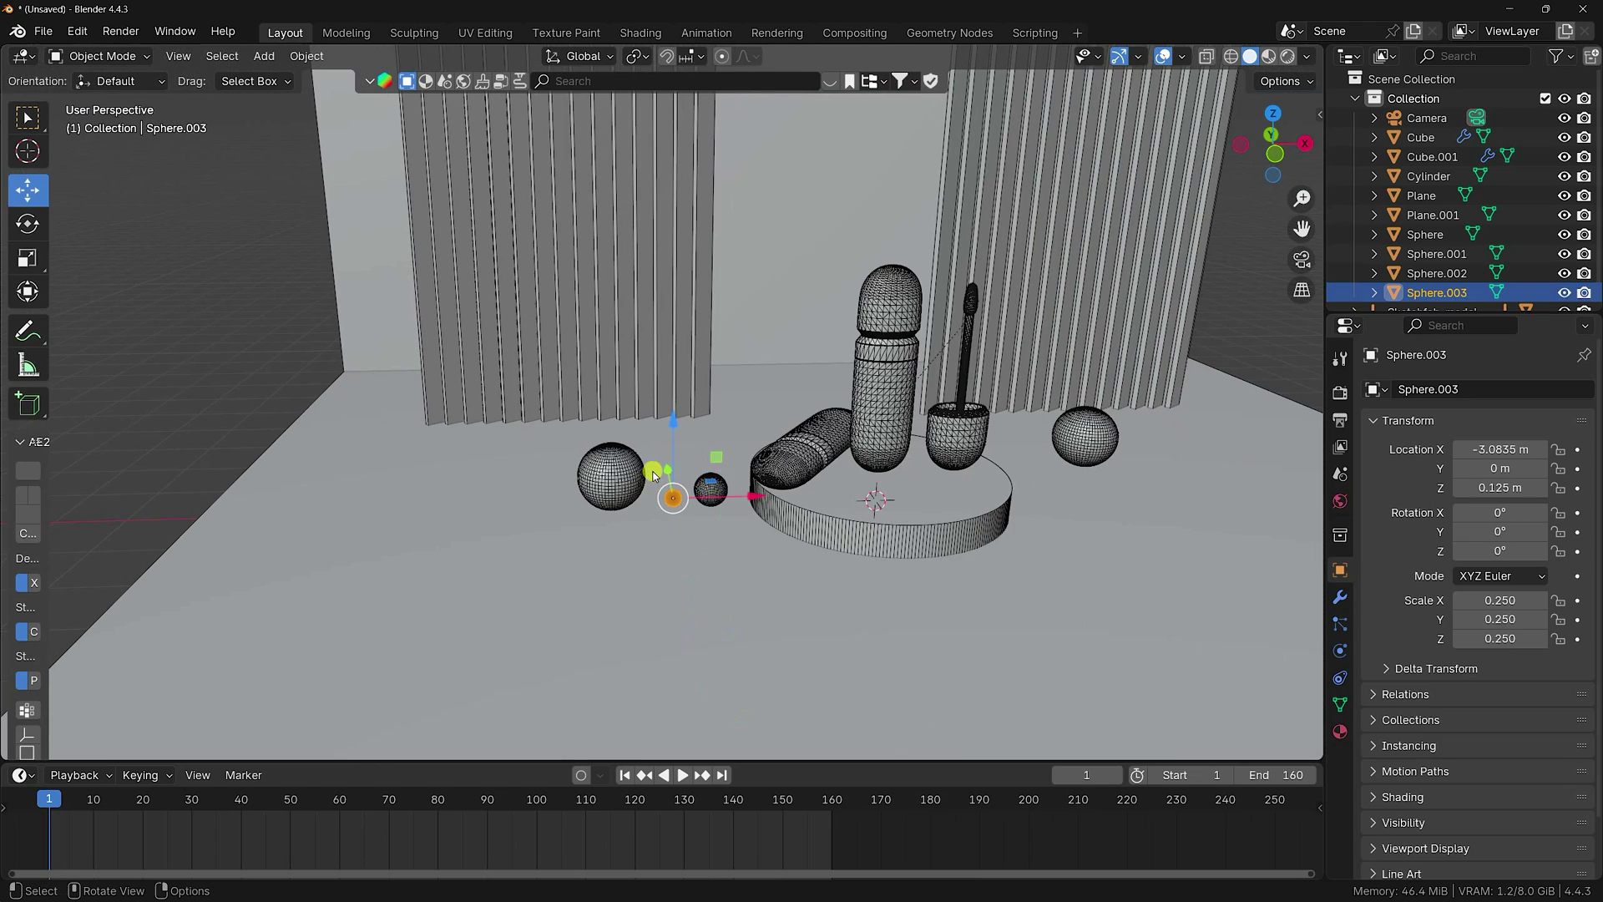
left_click_drag(667, 476, 668, 494)
- Move the half-size sphere forward along Y to about -0.38 m, keeping its height
middle_click_drag(668, 494, 711, 478)
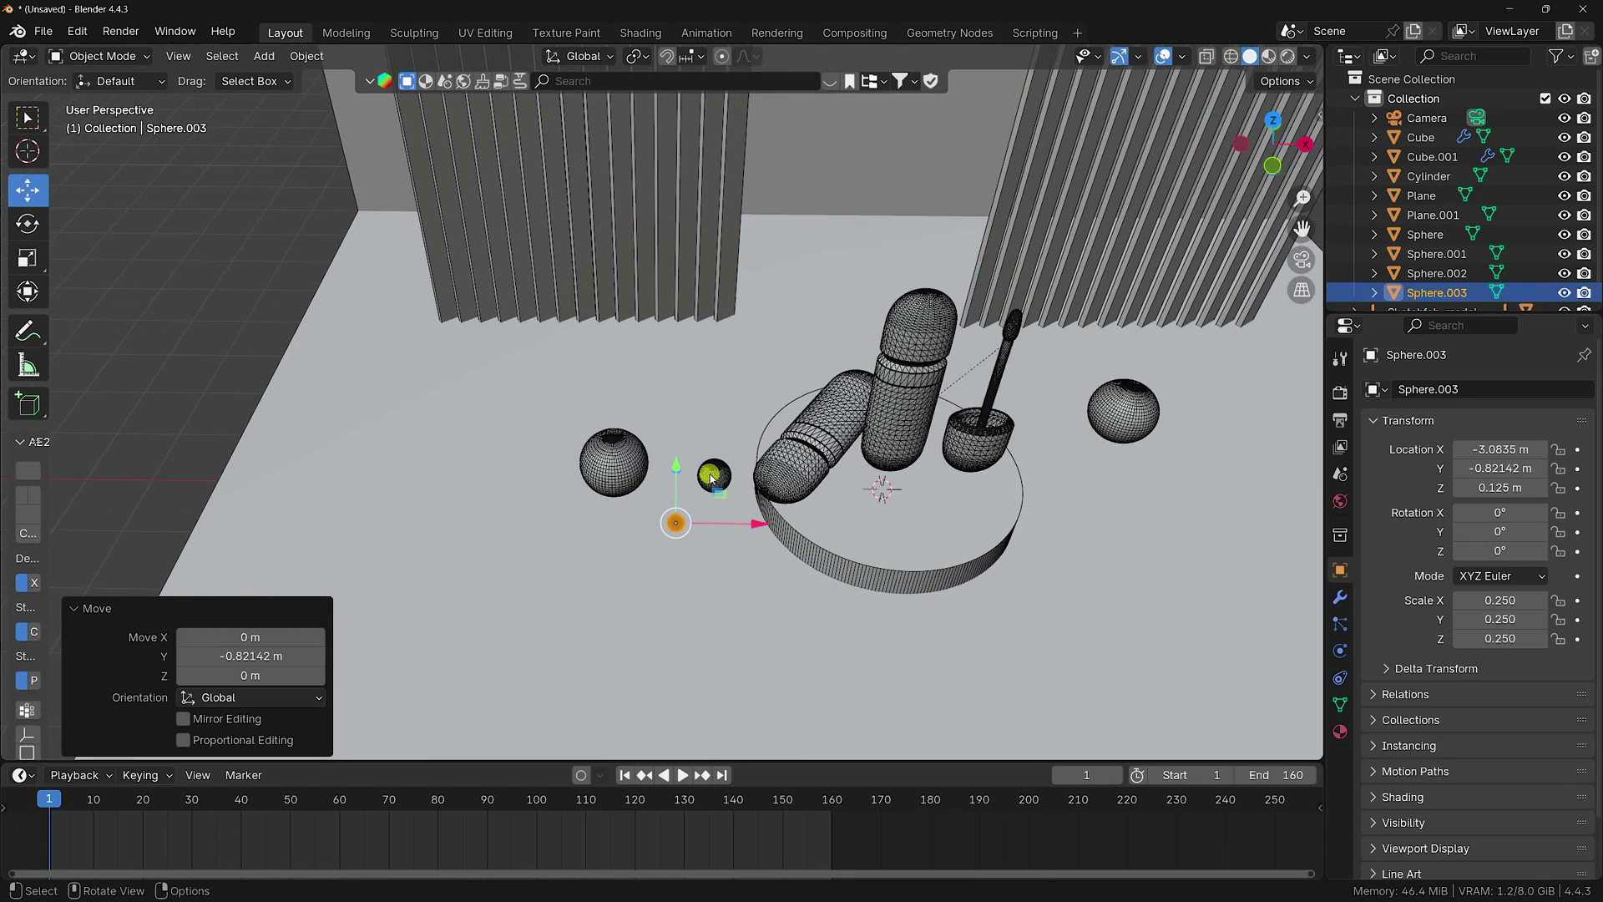
left_click(711, 478)
left_click_drag(711, 478, 710, 478)
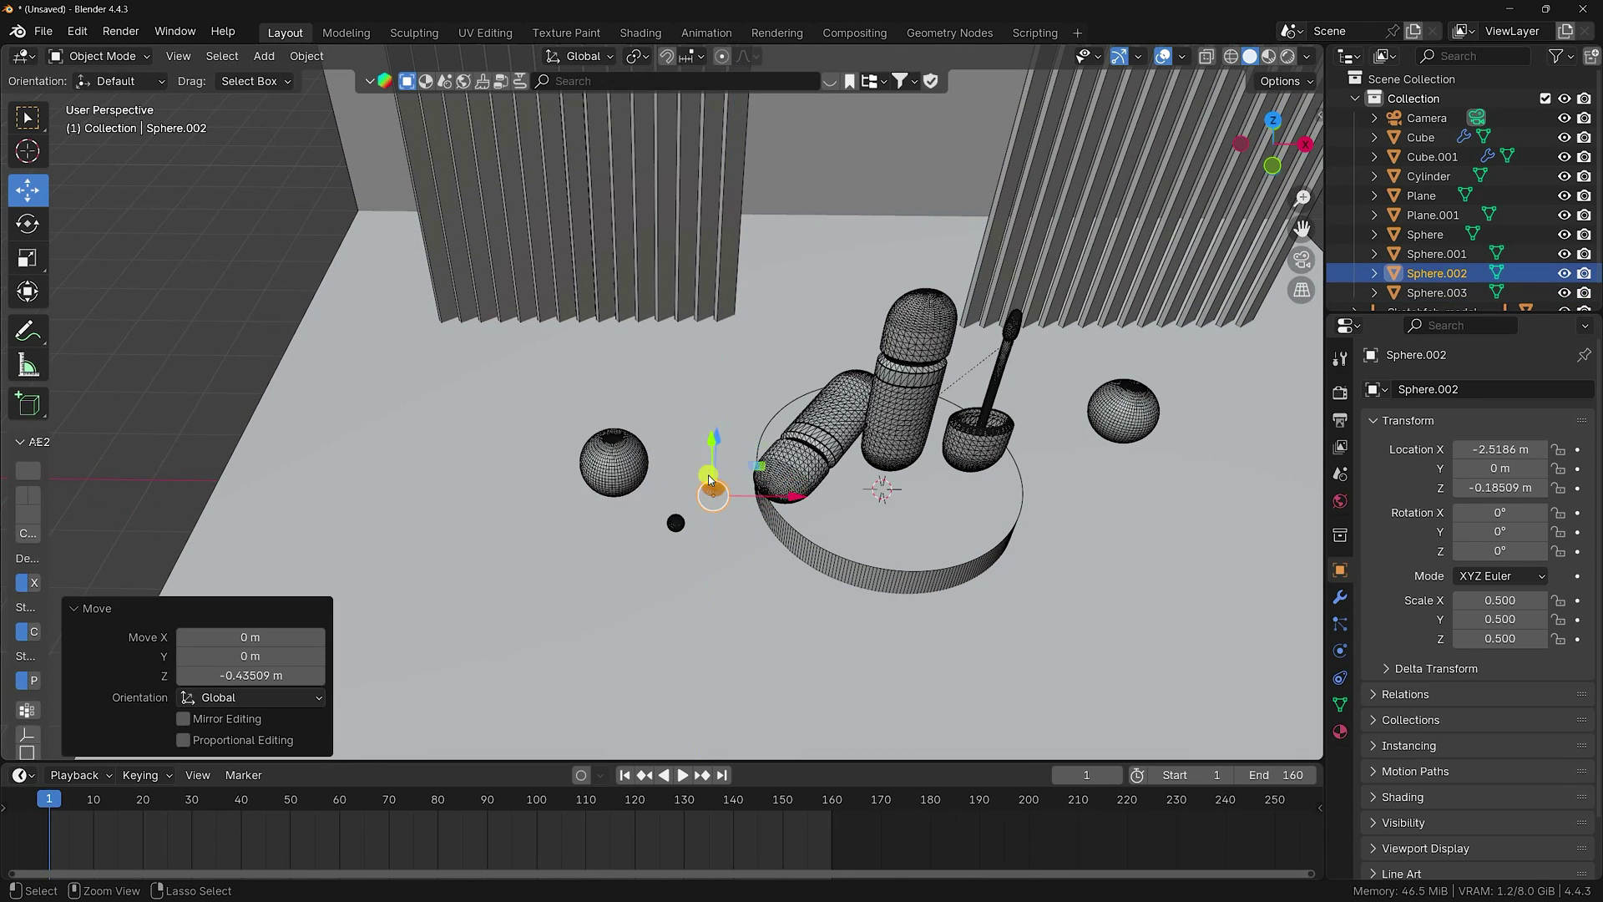
key("ctrl+z")
middle_click_drag(710, 479, 641, 451)
left_click_drag(641, 450, 754, 549)
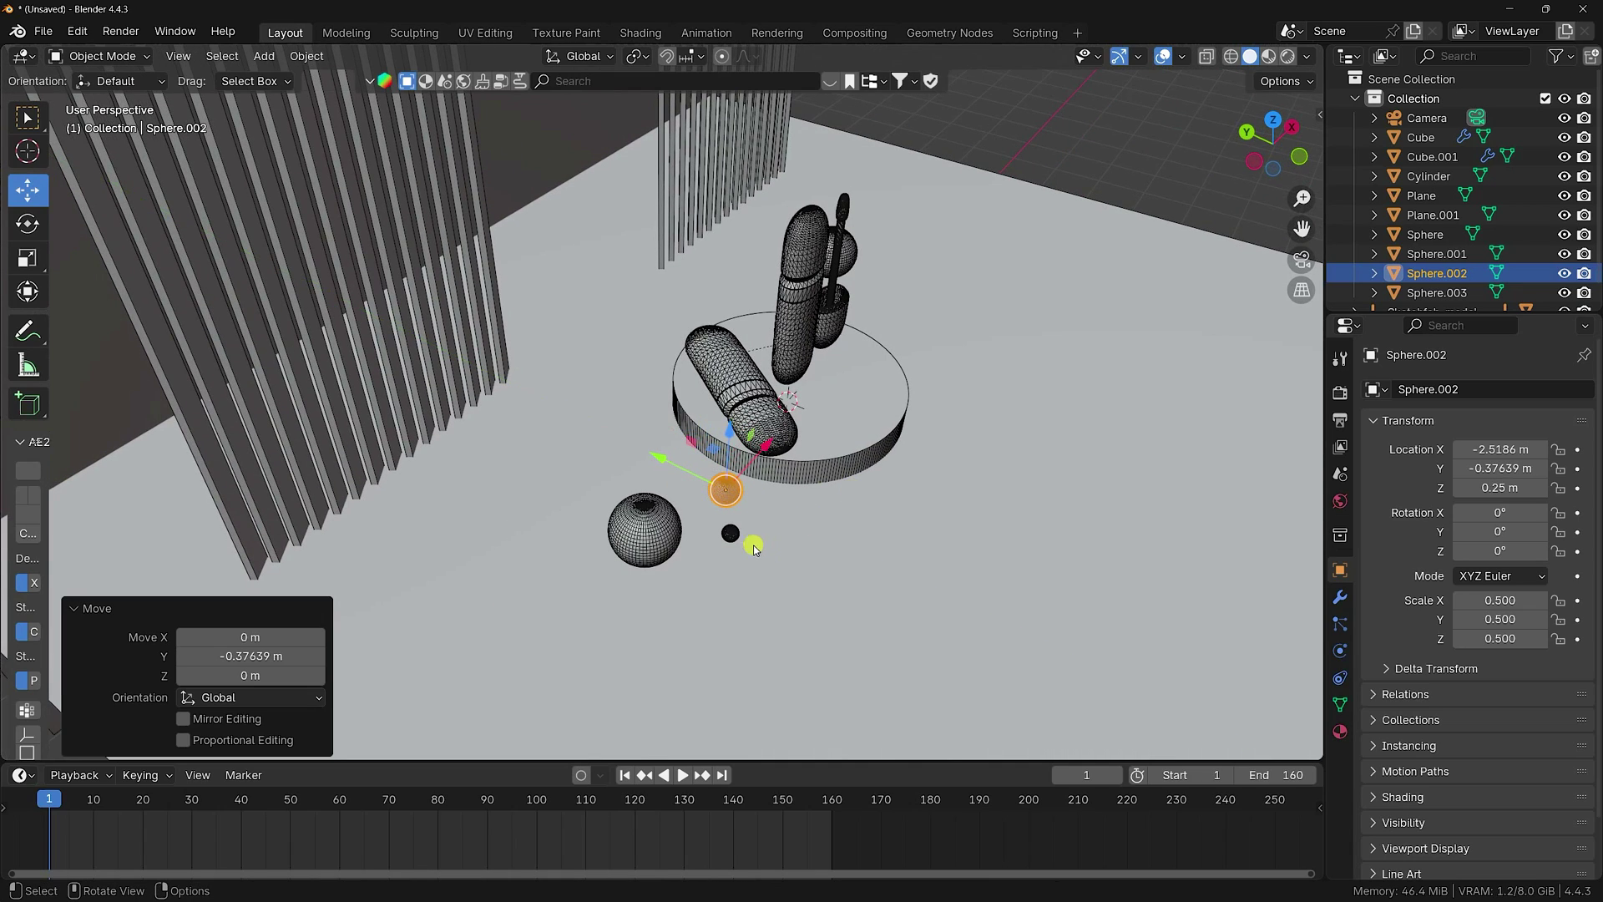
- Duplicate the two small spheres beside the podium and move the copies about 2.42 m along X to the podium
middle_click_drag(765, 509, 694, 522)
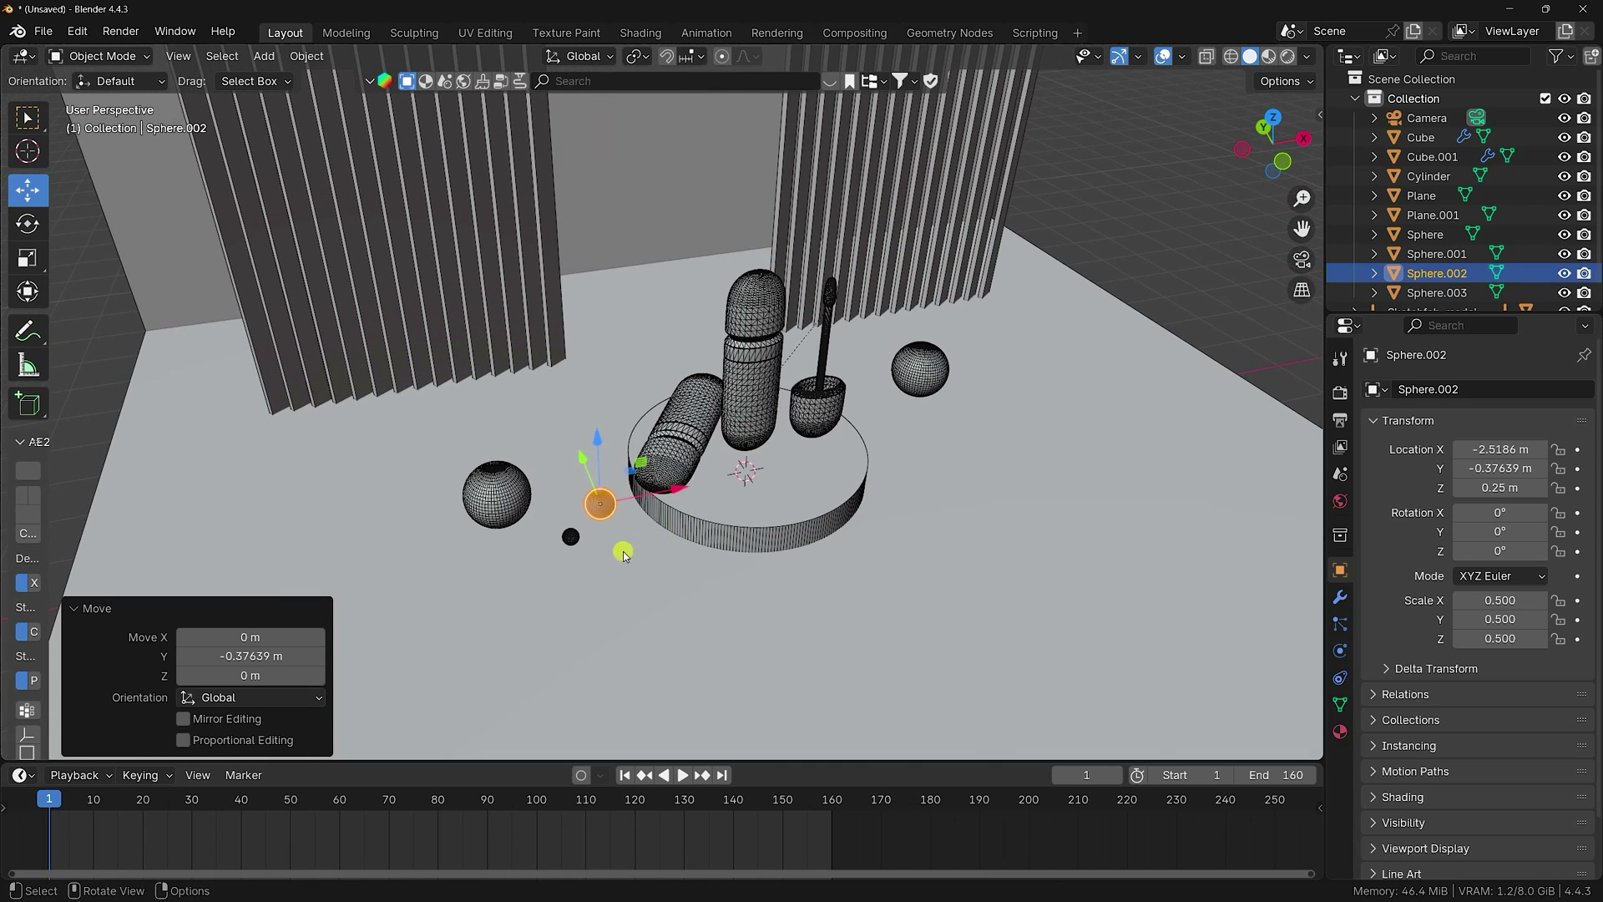
left_click(576, 541, "shift")
scroll(628, 517, "up", 3)
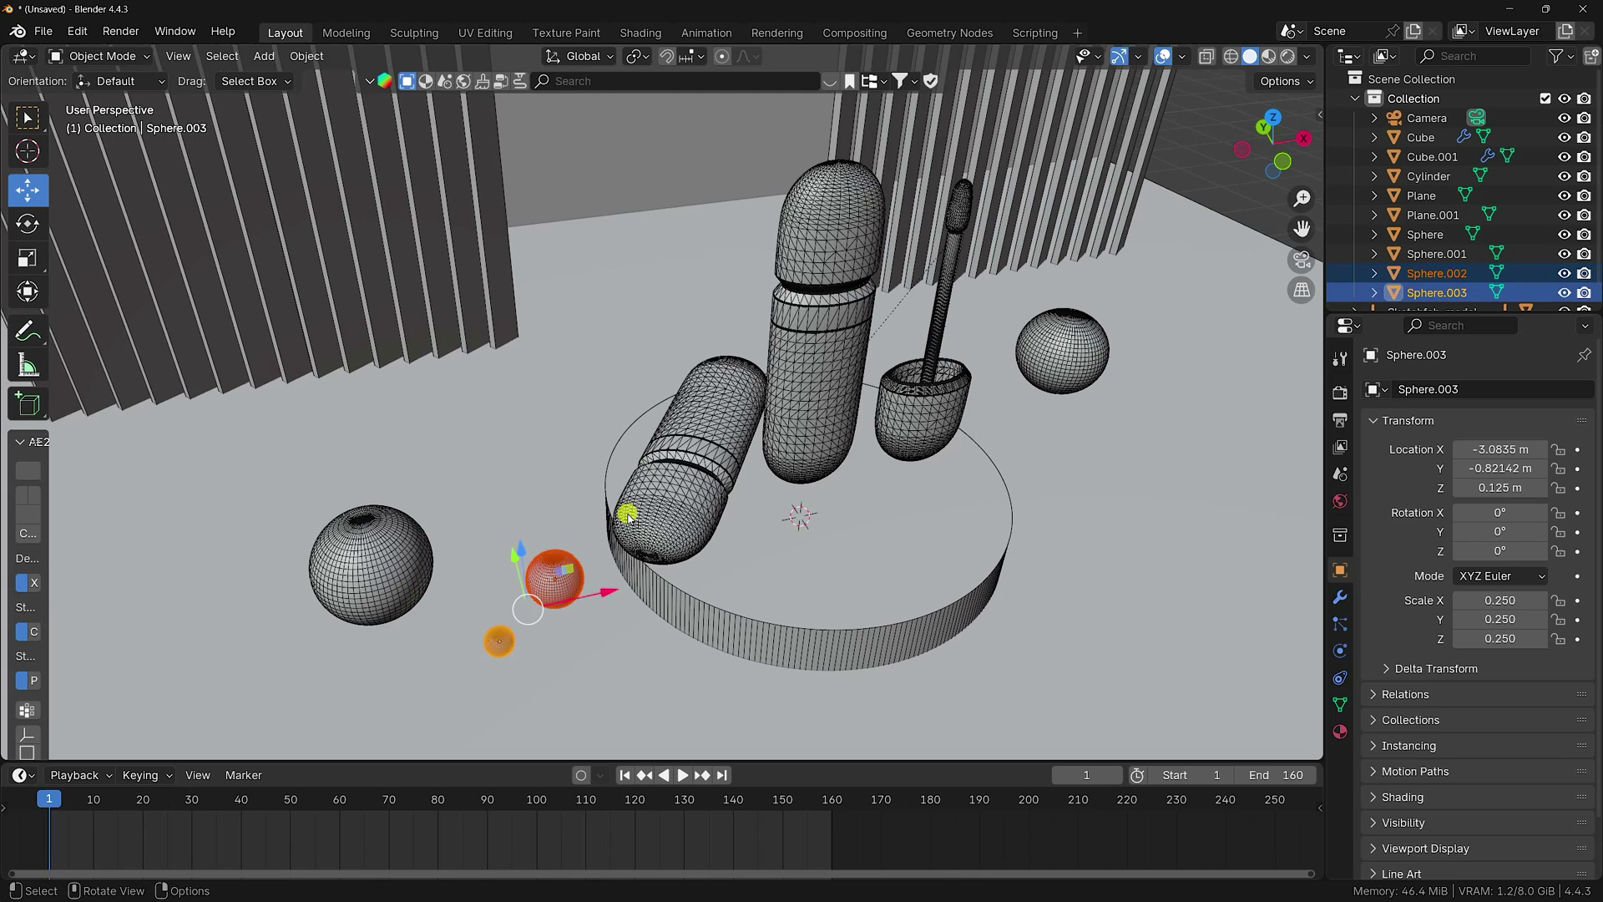
key("shift+d")
key("Escape")
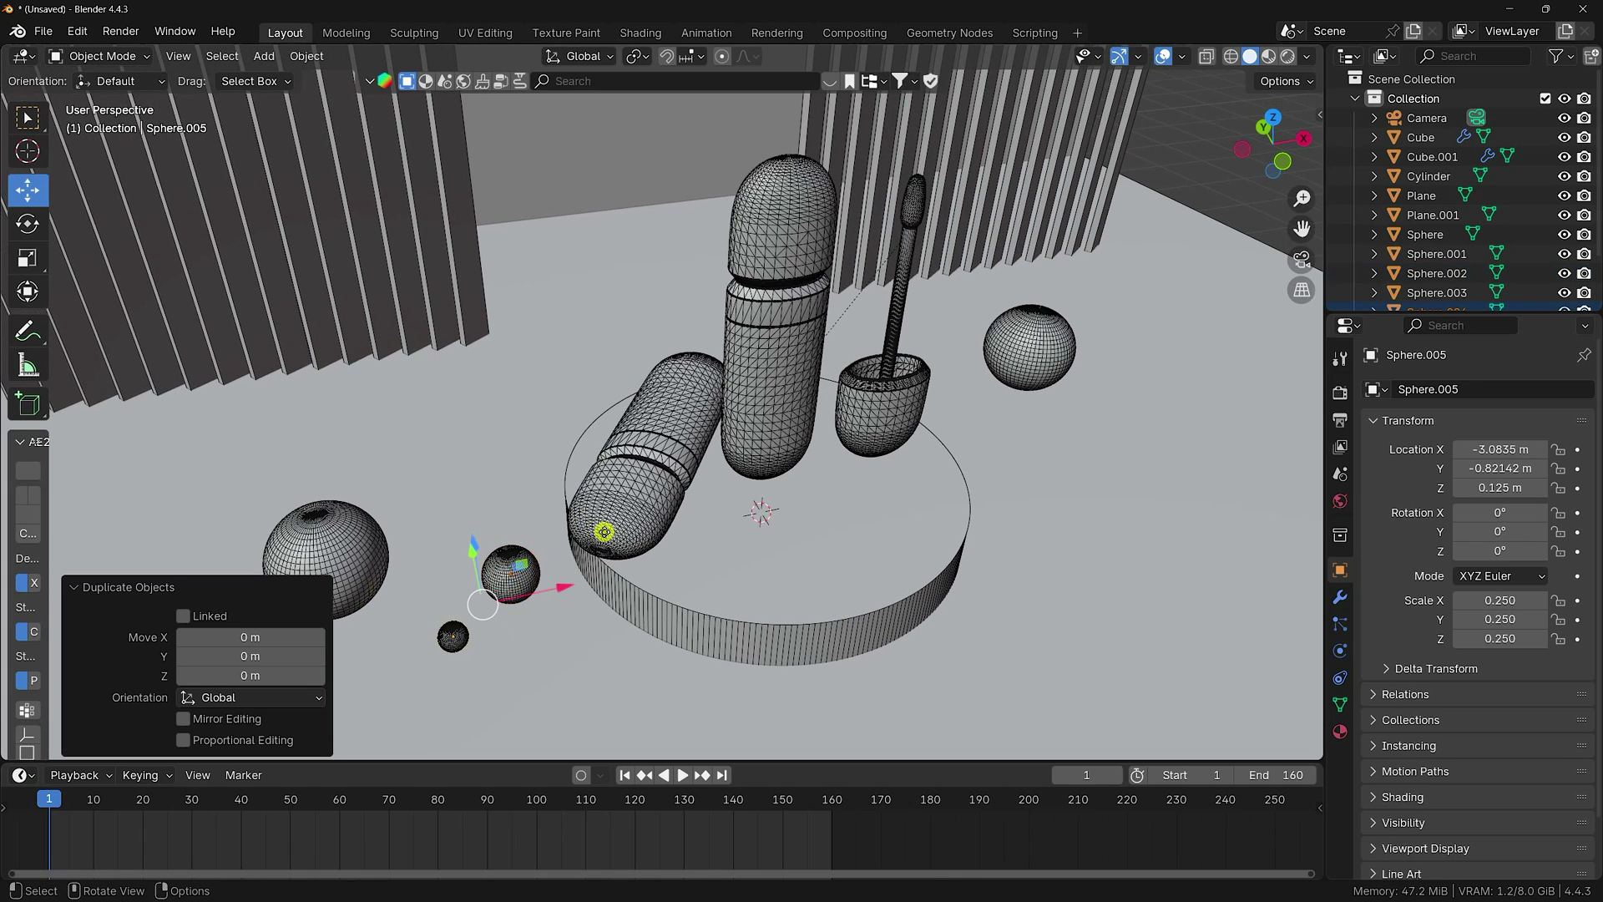
key("KP_1")
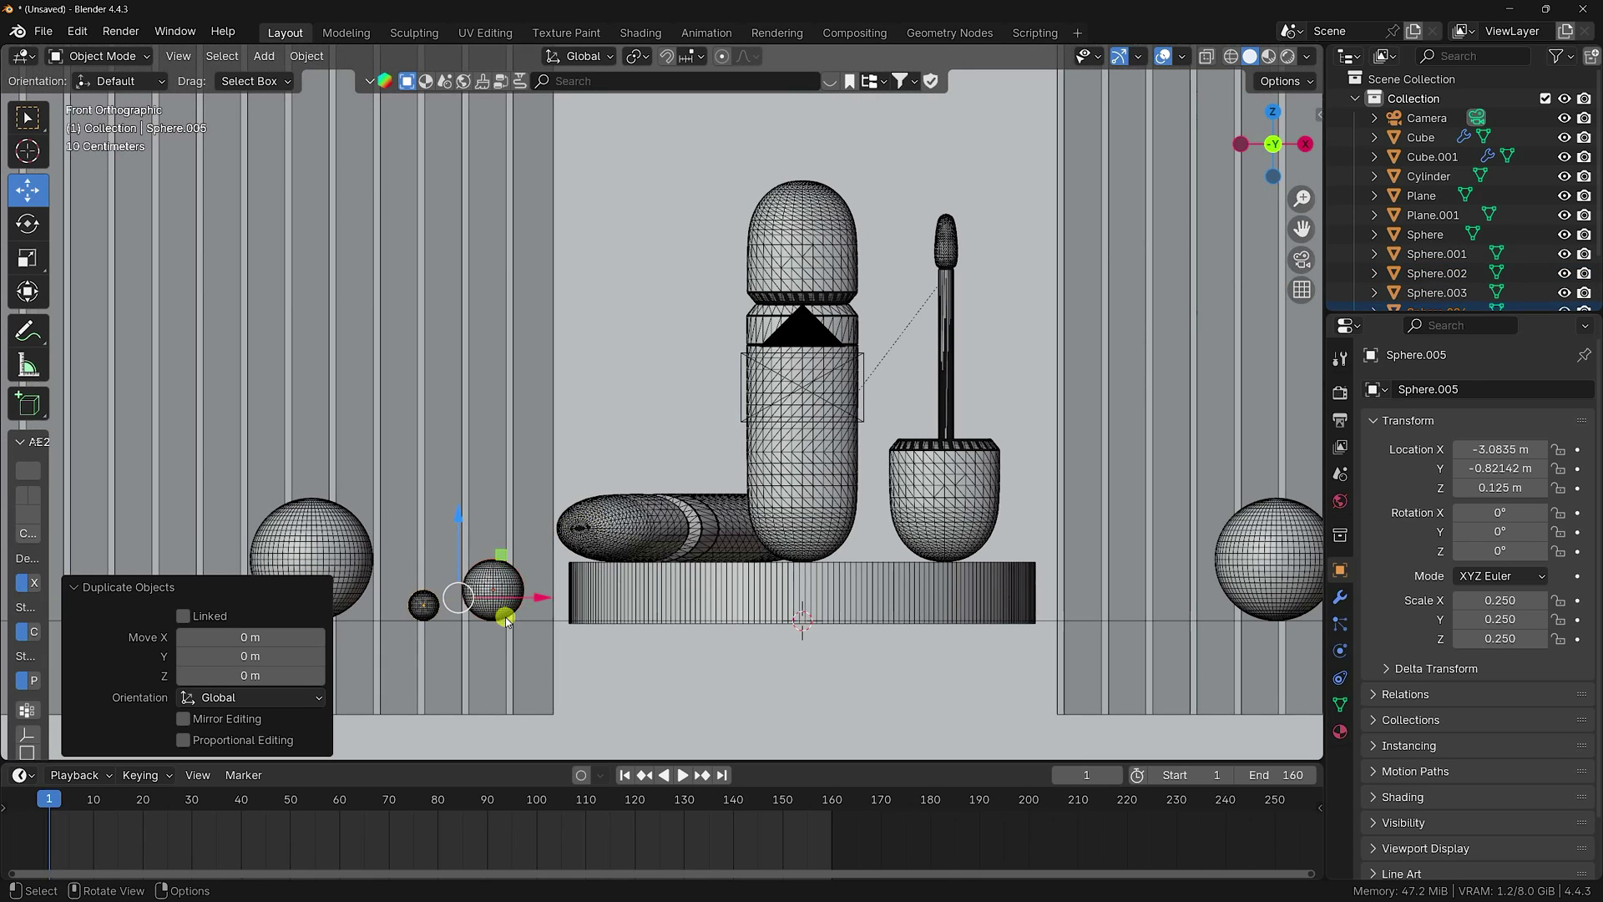
left_click_drag(539, 604, 835, 599)
- Raise the two sphere copies to rest on the podium top and shift them about 1.07 m along X toward the opened gloss
scroll(834, 584, "up", 4)
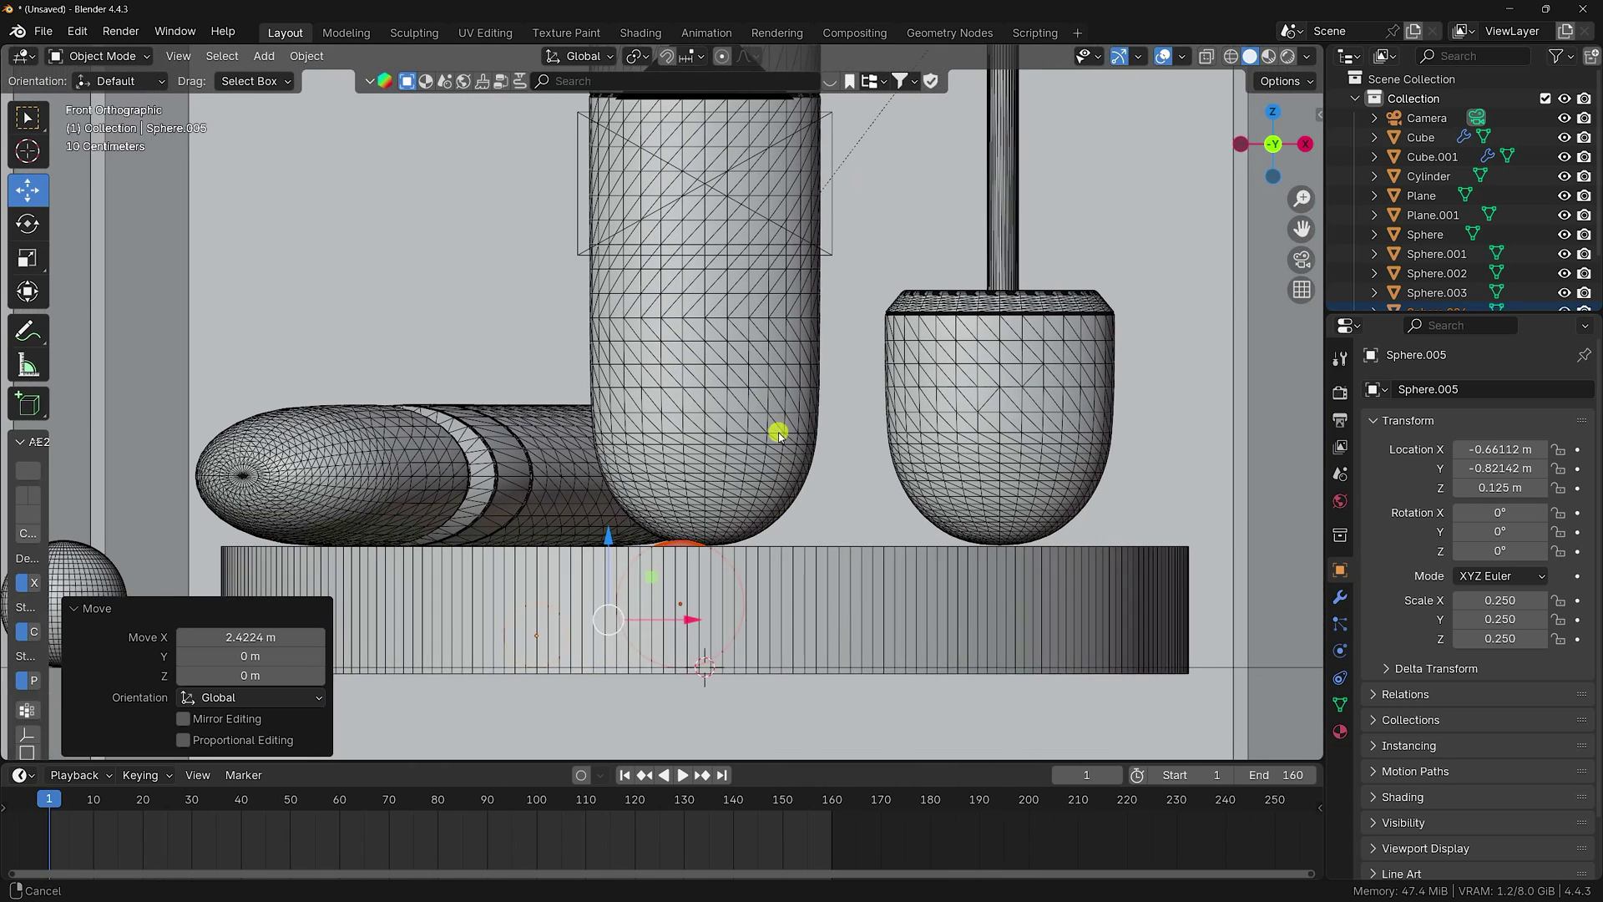
left_click_drag(611, 542, 630, 477)
scroll(630, 476, "up", 2)
left_click_drag(651, 535, 1064, 568)
scroll(765, 408, "up", 4)
middle_click_drag(766, 408, 558, 394, "shift")
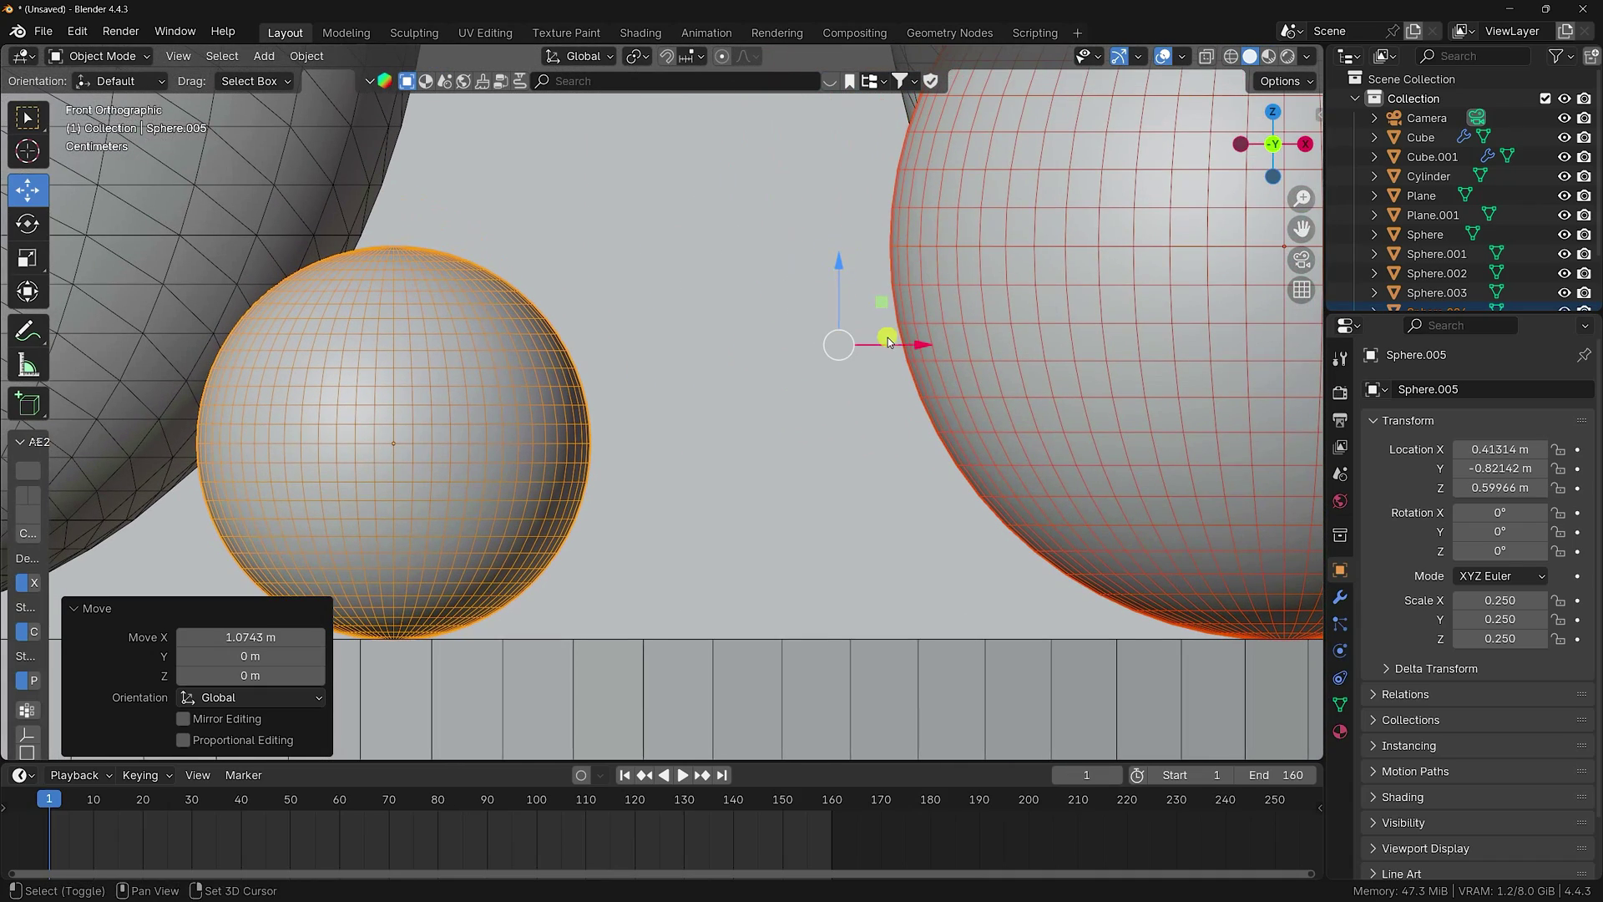
middle_click_drag(889, 337, 940, 324, "shift")
left_click_drag(888, 249, 883, 244)
middle_click_drag(884, 243, 677, 449)
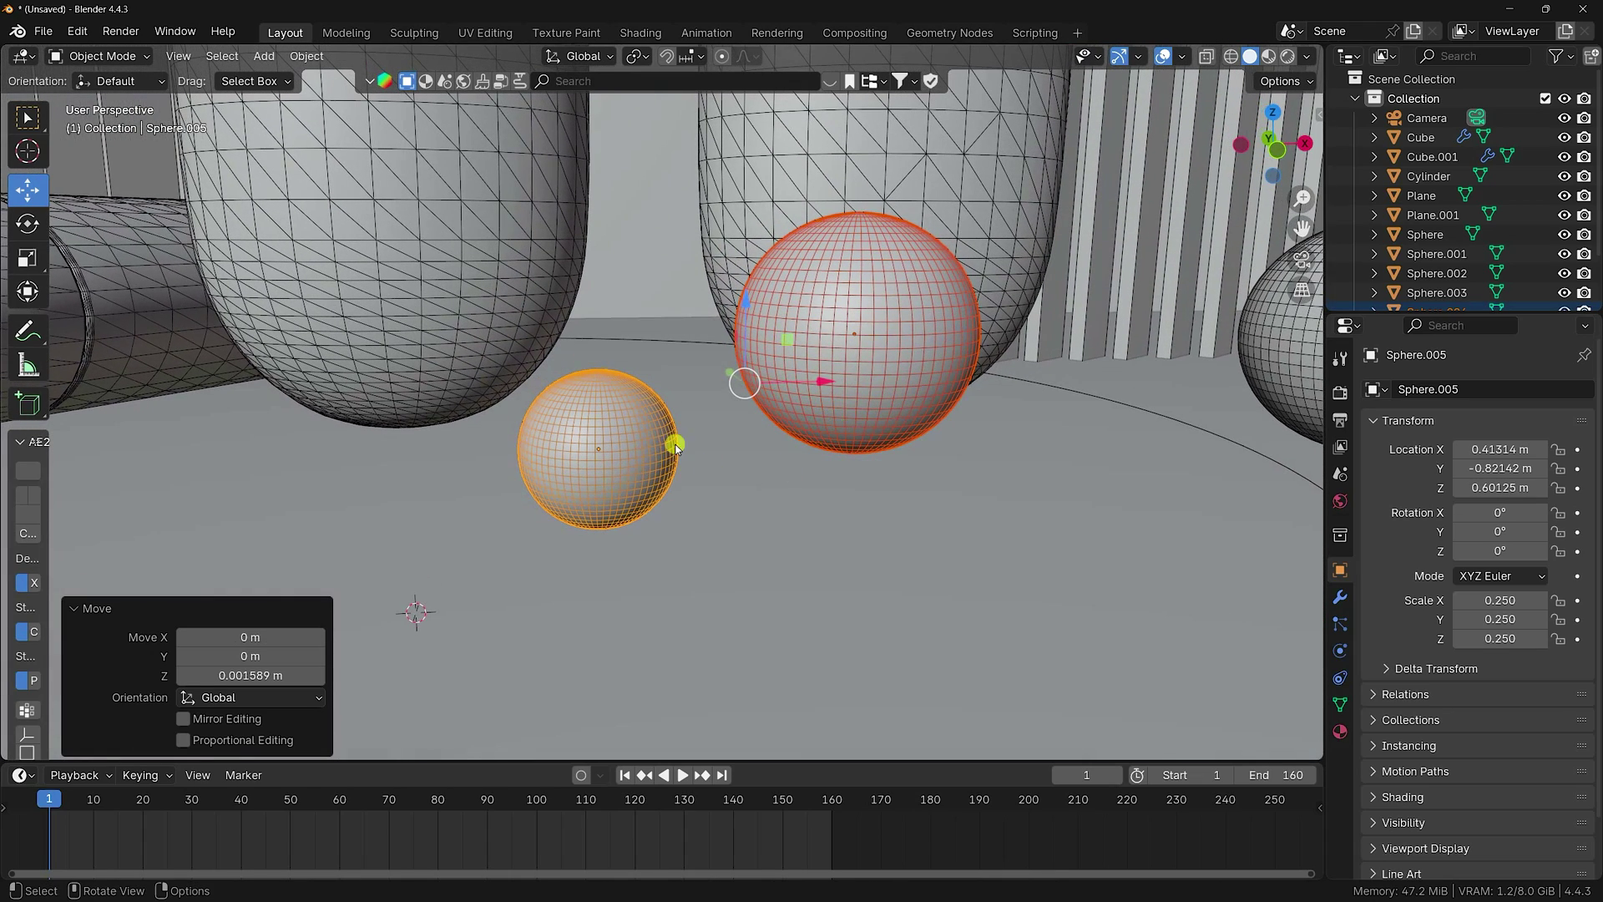
- Duplicate the smaller sphere on the podium and move the copy to about X 0.94 m, Y -1.0 m
left_click(676, 448)
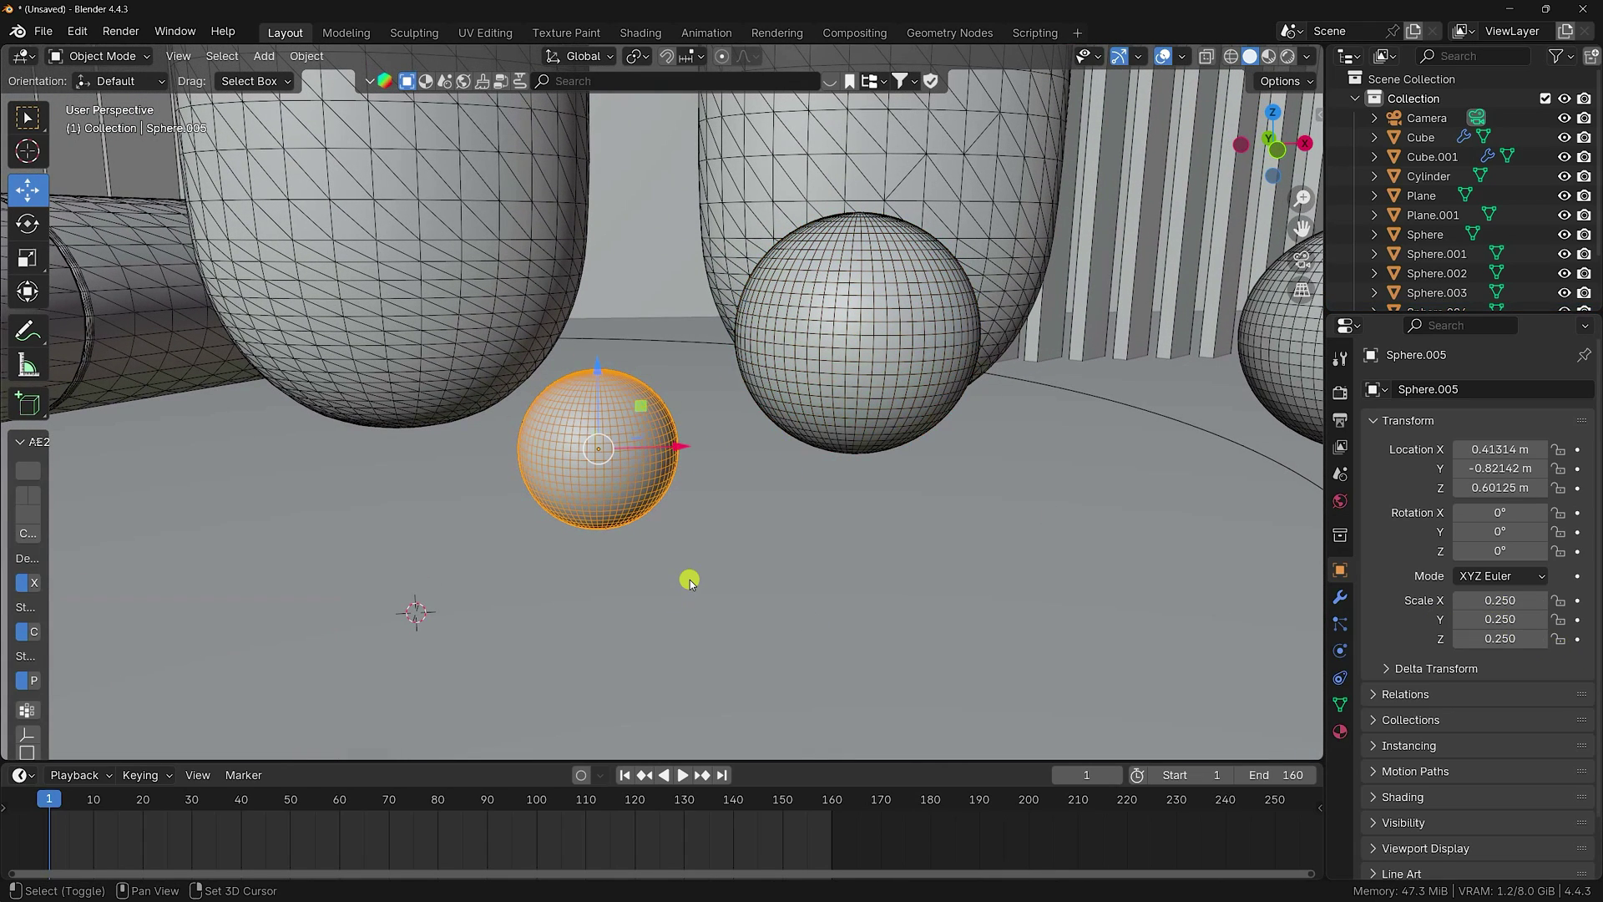
key("shift+d")
key("Escape")
scroll(541, 526, "down", 3)
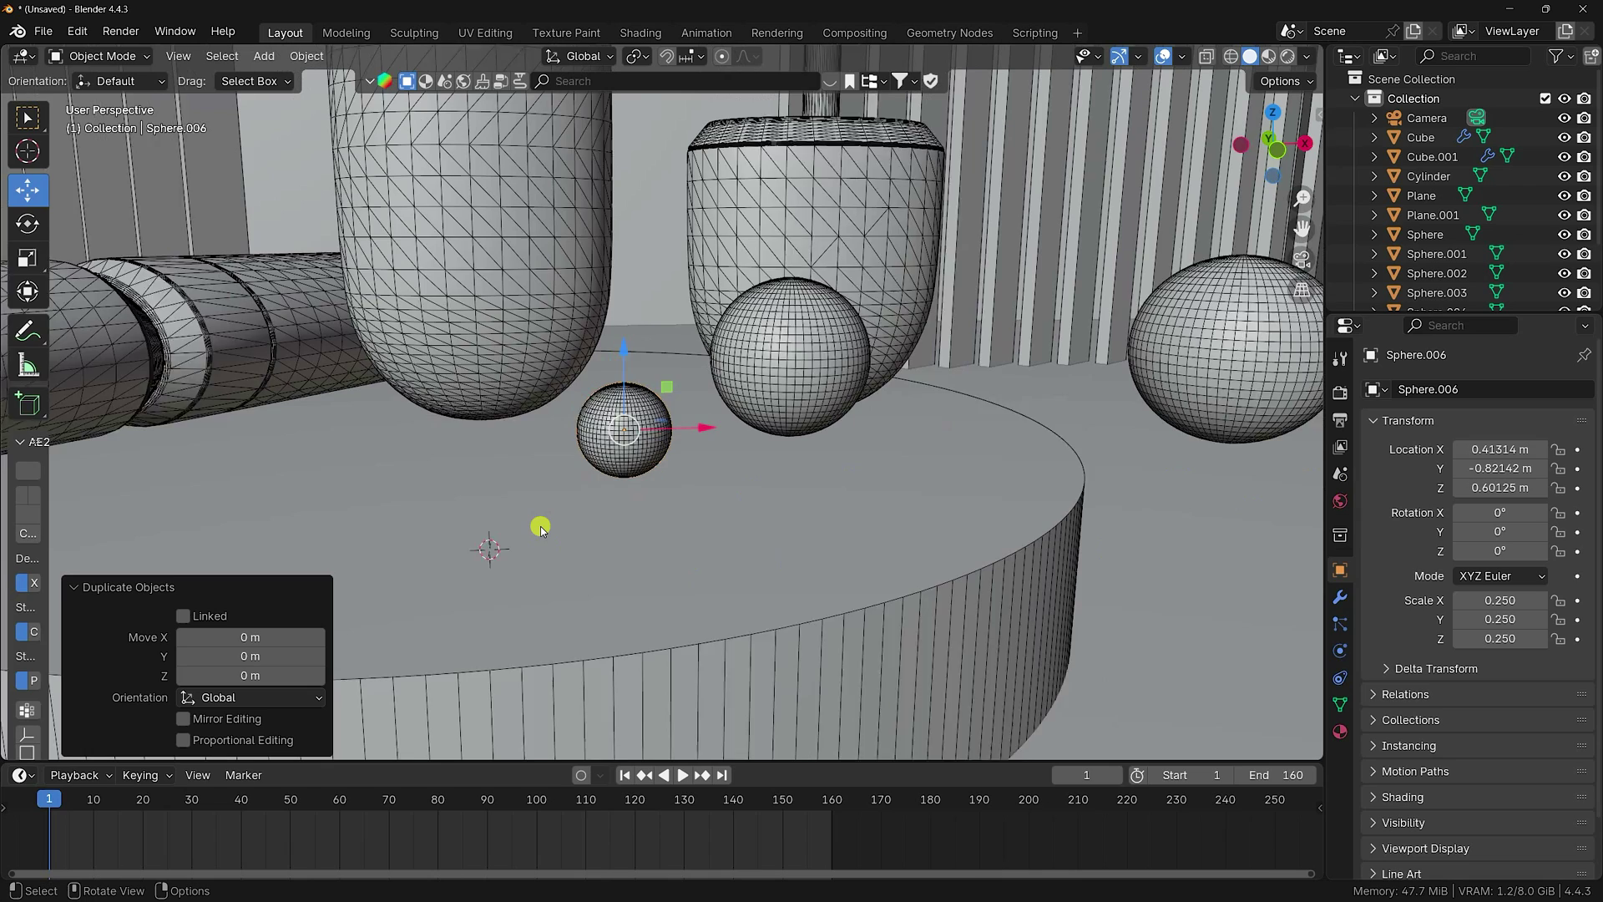
key("KP_7")
scroll(618, 375, "down", 2)
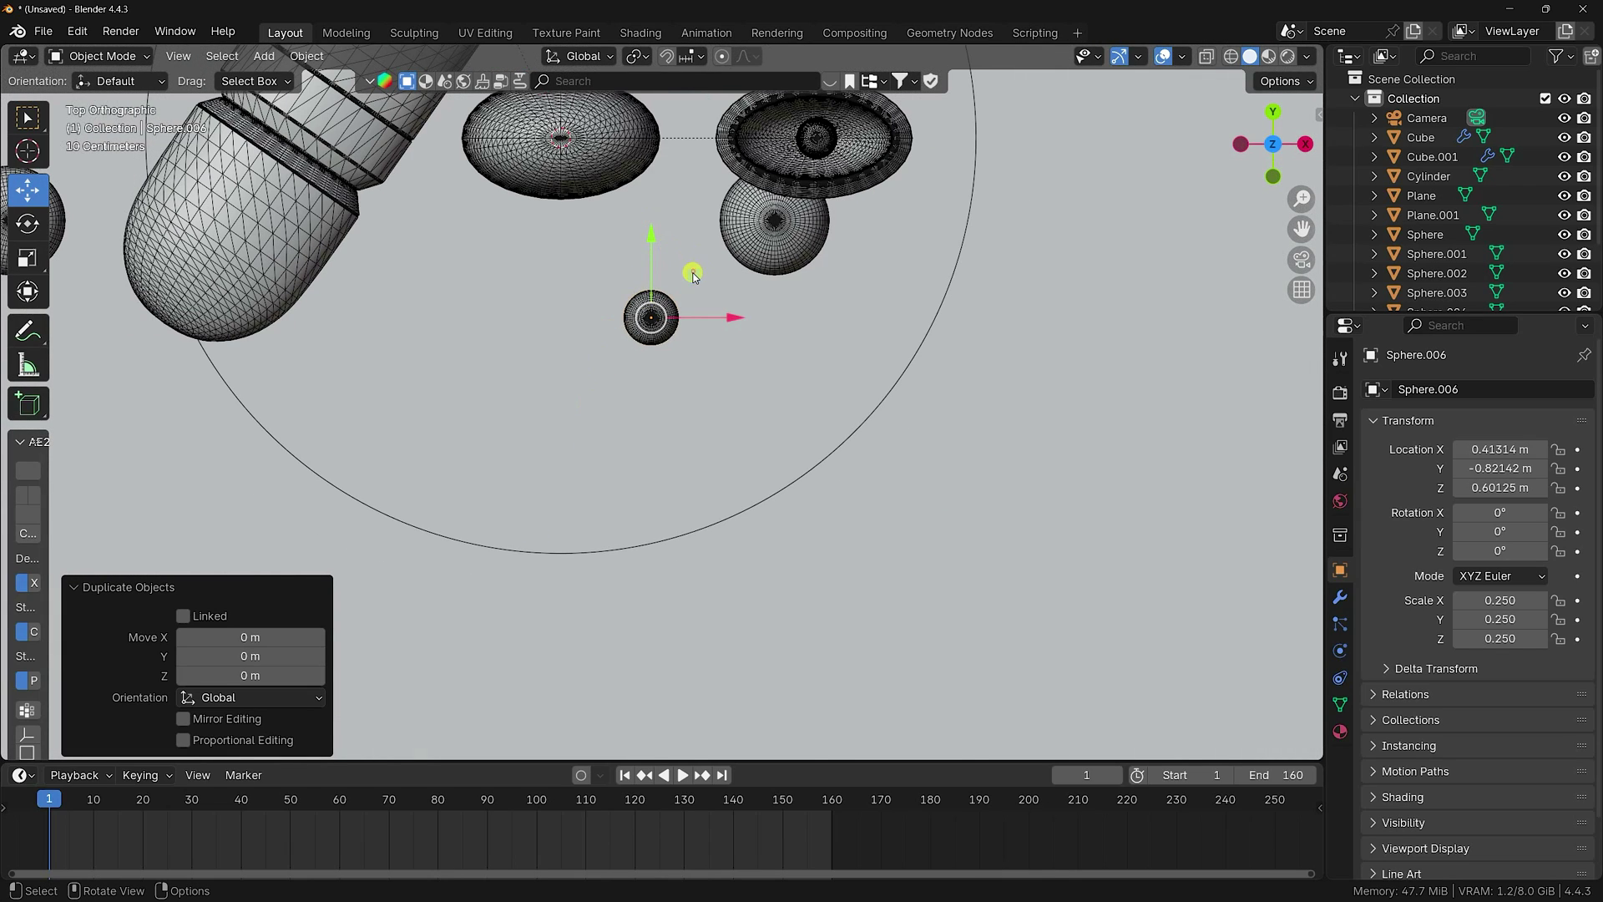
left_click_drag(693, 274, 810, 323)
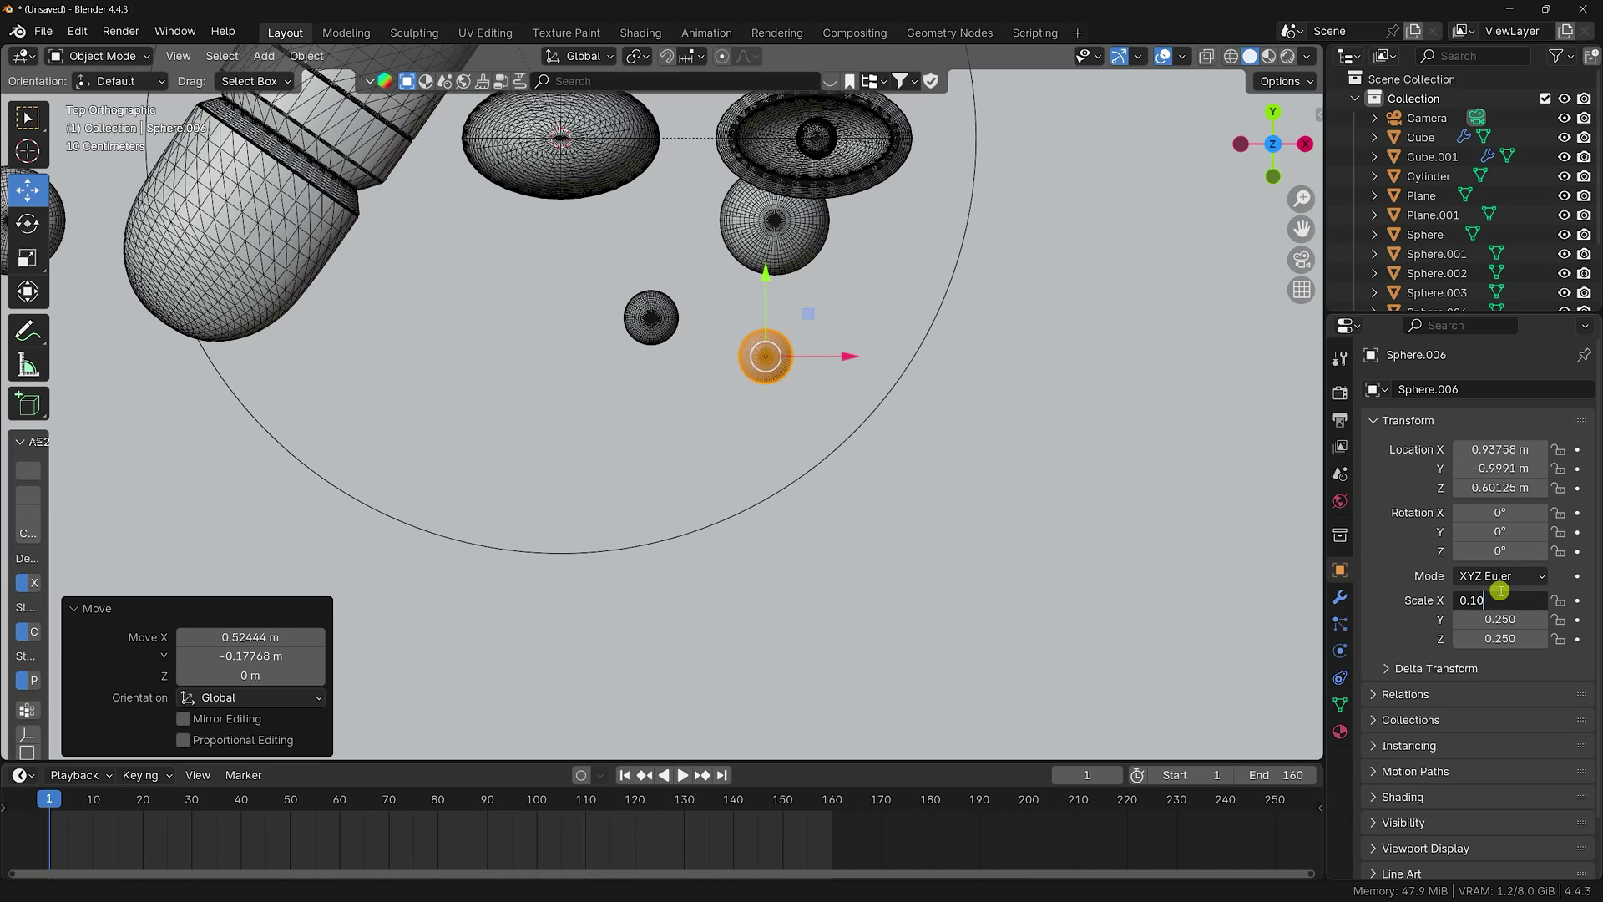
- Scale the new sphere copy to 0.1 on all axes
key("Tab")
type("0.1")
key("Tab")
type("0.1")
key("Return")
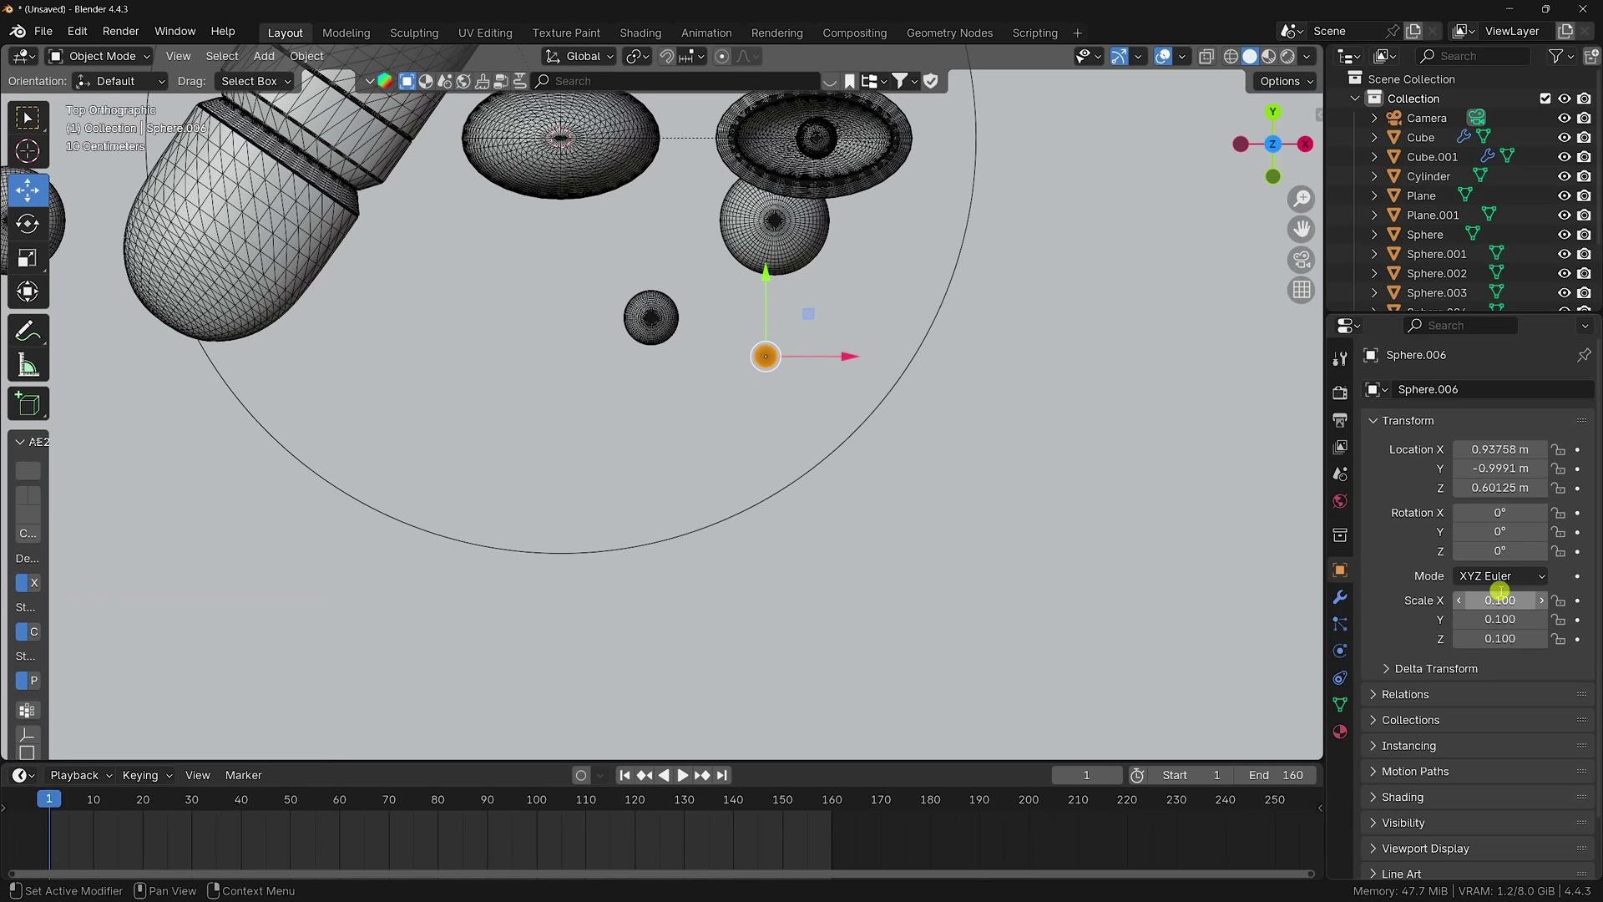
- Lower the tiny sphere along Z to about 0.526 m so it rests on the podium top
key("KP_1")
scroll(869, 487, "up", 6)
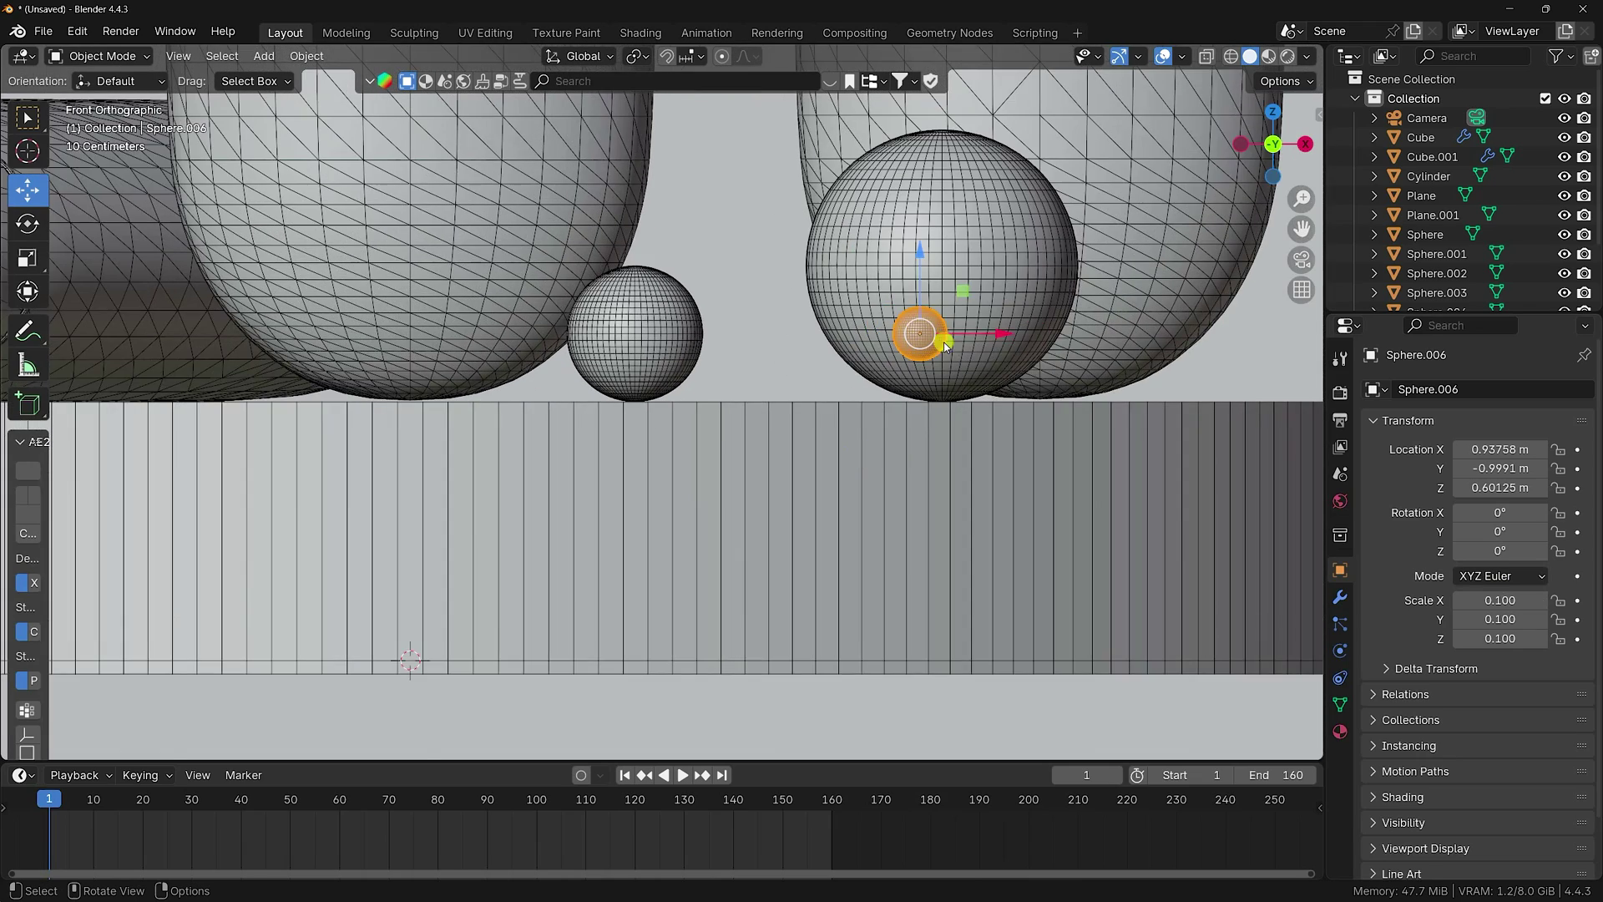
left_click_drag(692, 334, 699, 400)
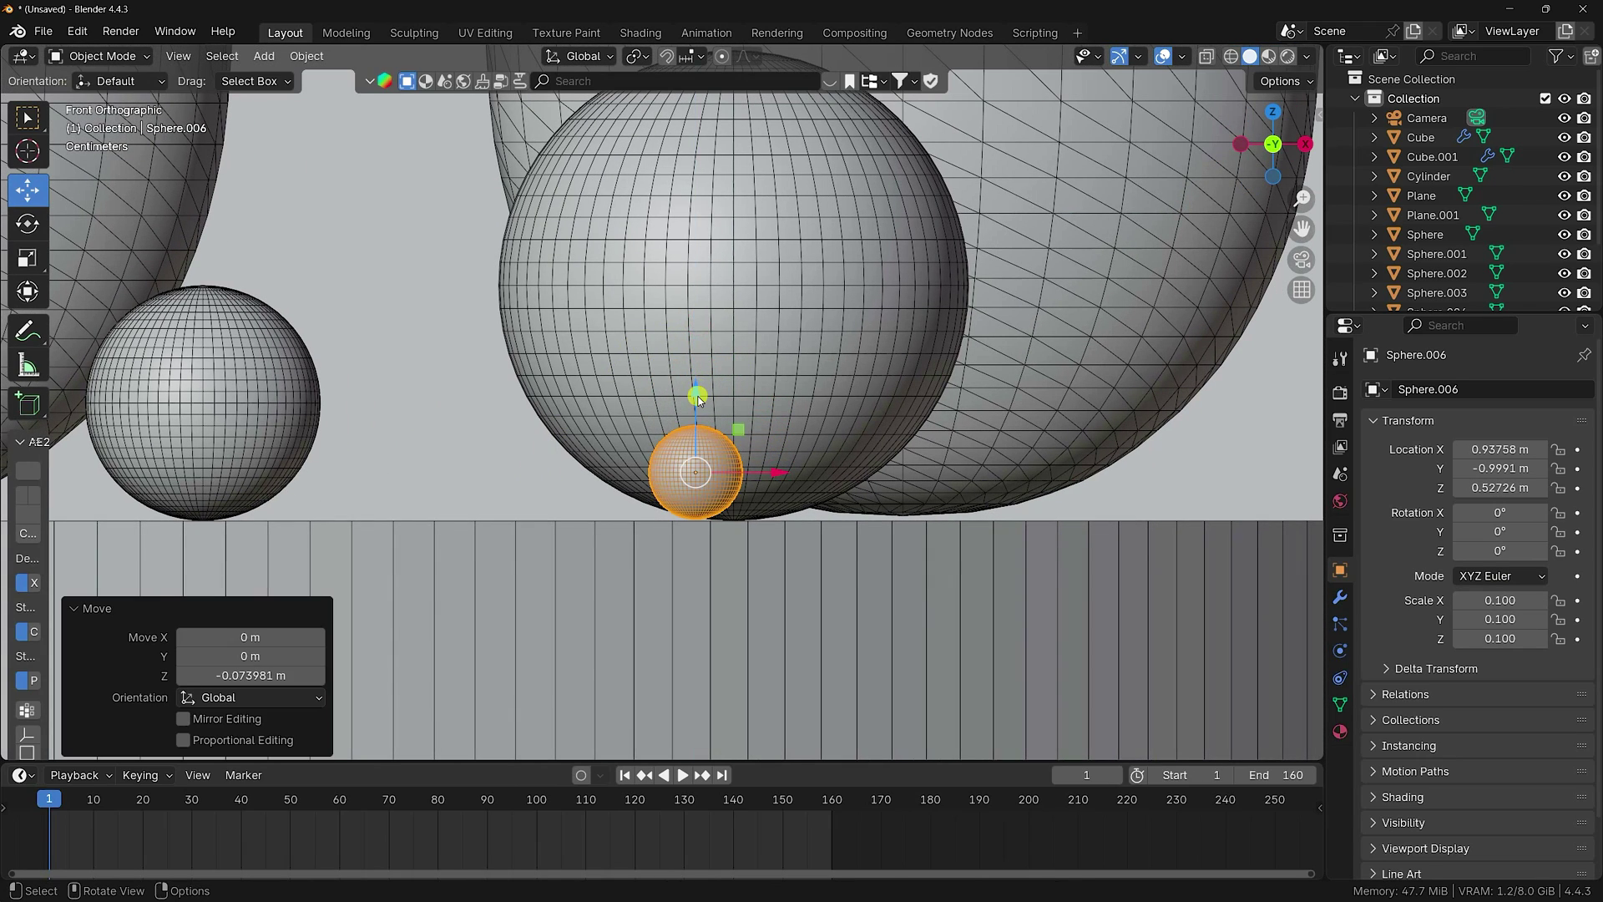
scroll(695, 442, "up", 10)
middle_click_drag(799, 578, 707, 406, "shift")
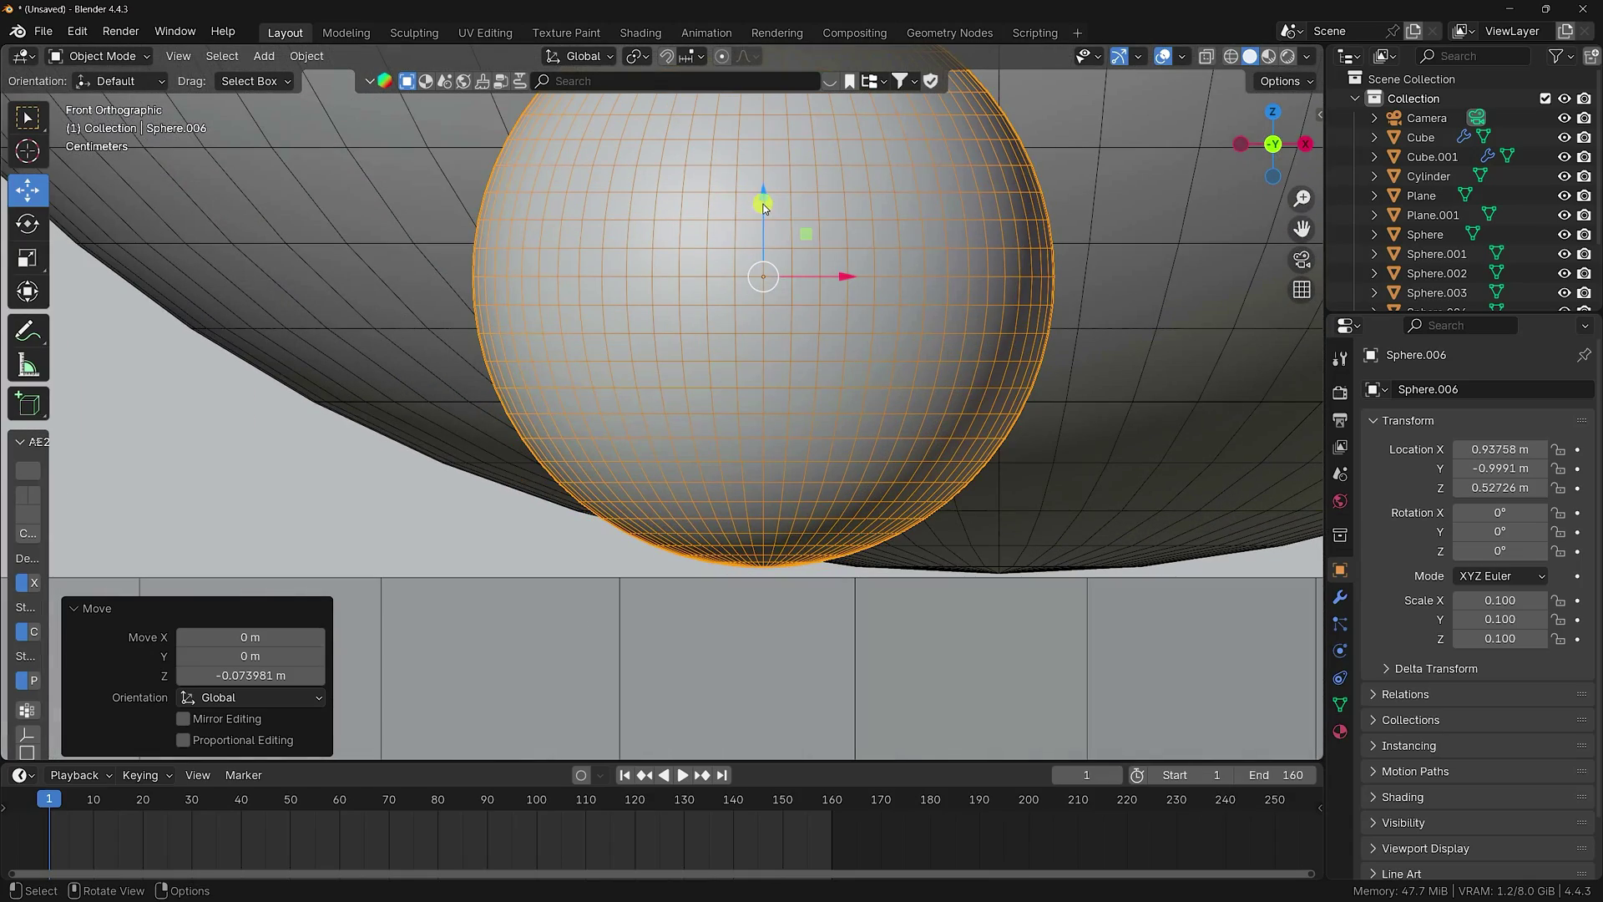
left_click_drag(763, 207, 763, 212)
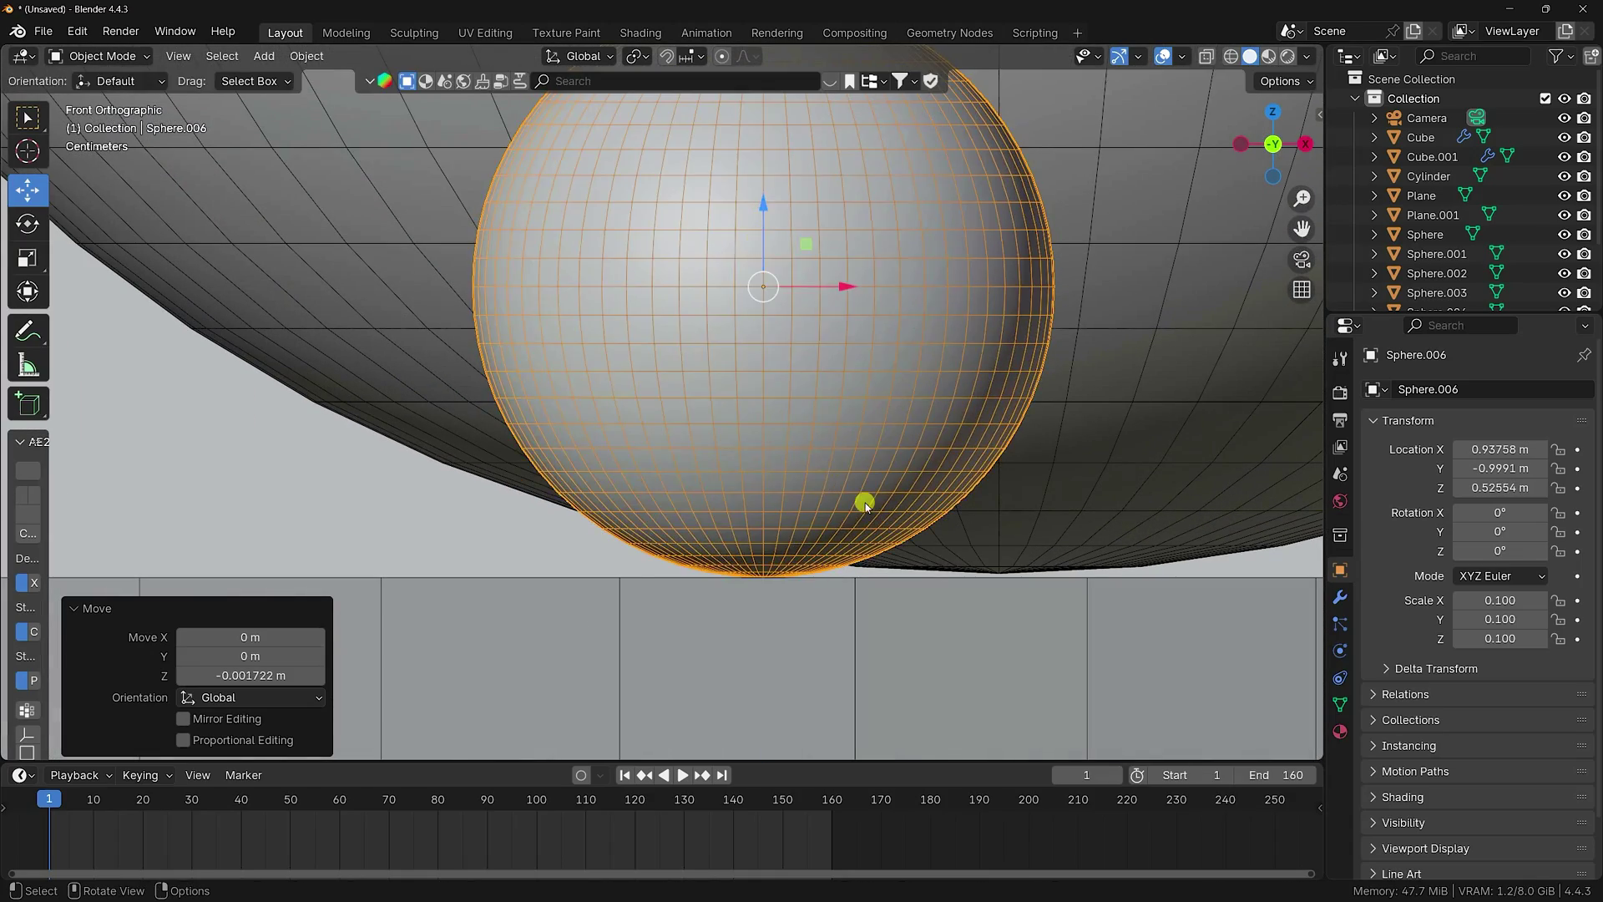
- Examine the composition of glosses, podium and spheres through the camera
scroll(865, 497, "down", 6)
scroll(864, 493, "down", 8)
scroll(864, 494, "up", 4)
key("KP_0")
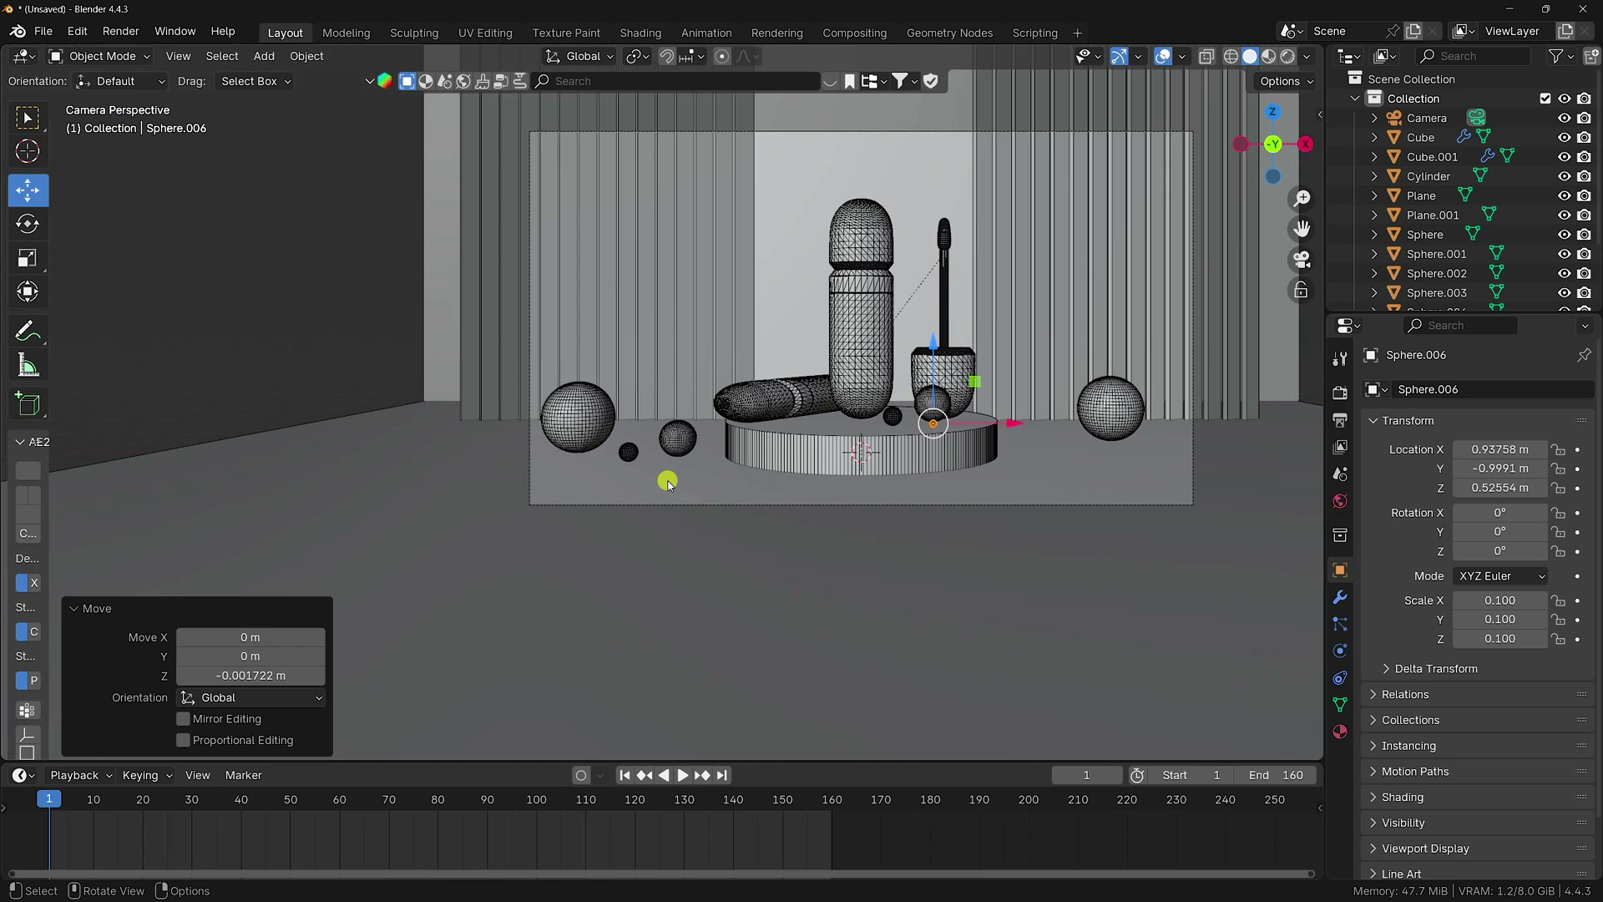
scroll(1032, 425, "up", 4)
scroll(763, 454, "down", 3)
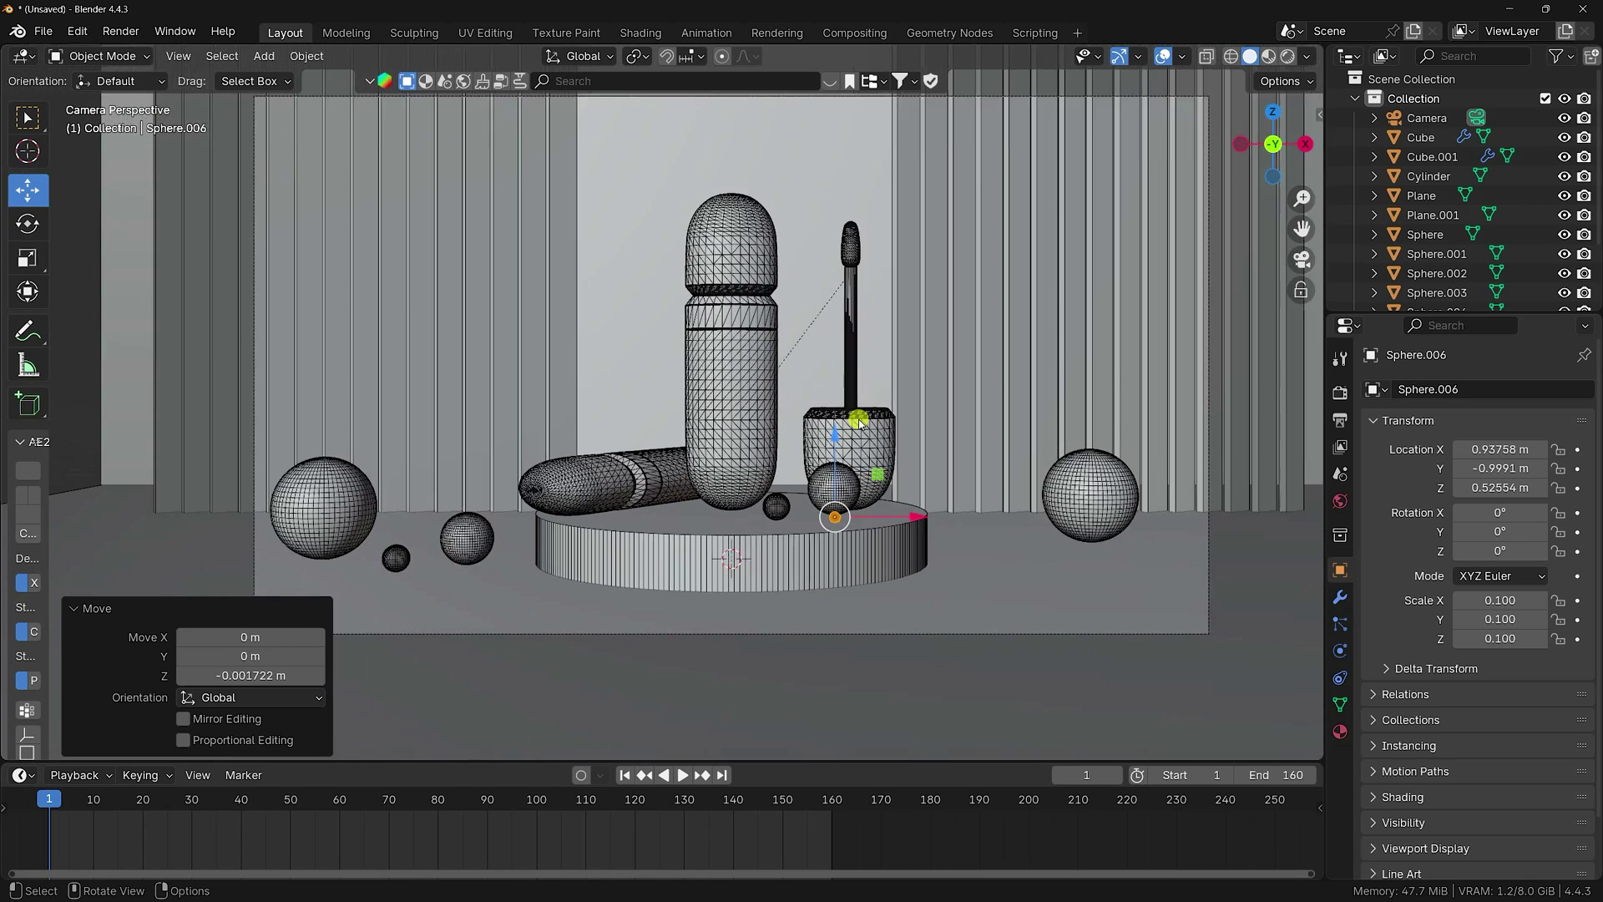
scroll(745, 448, "up", 2)
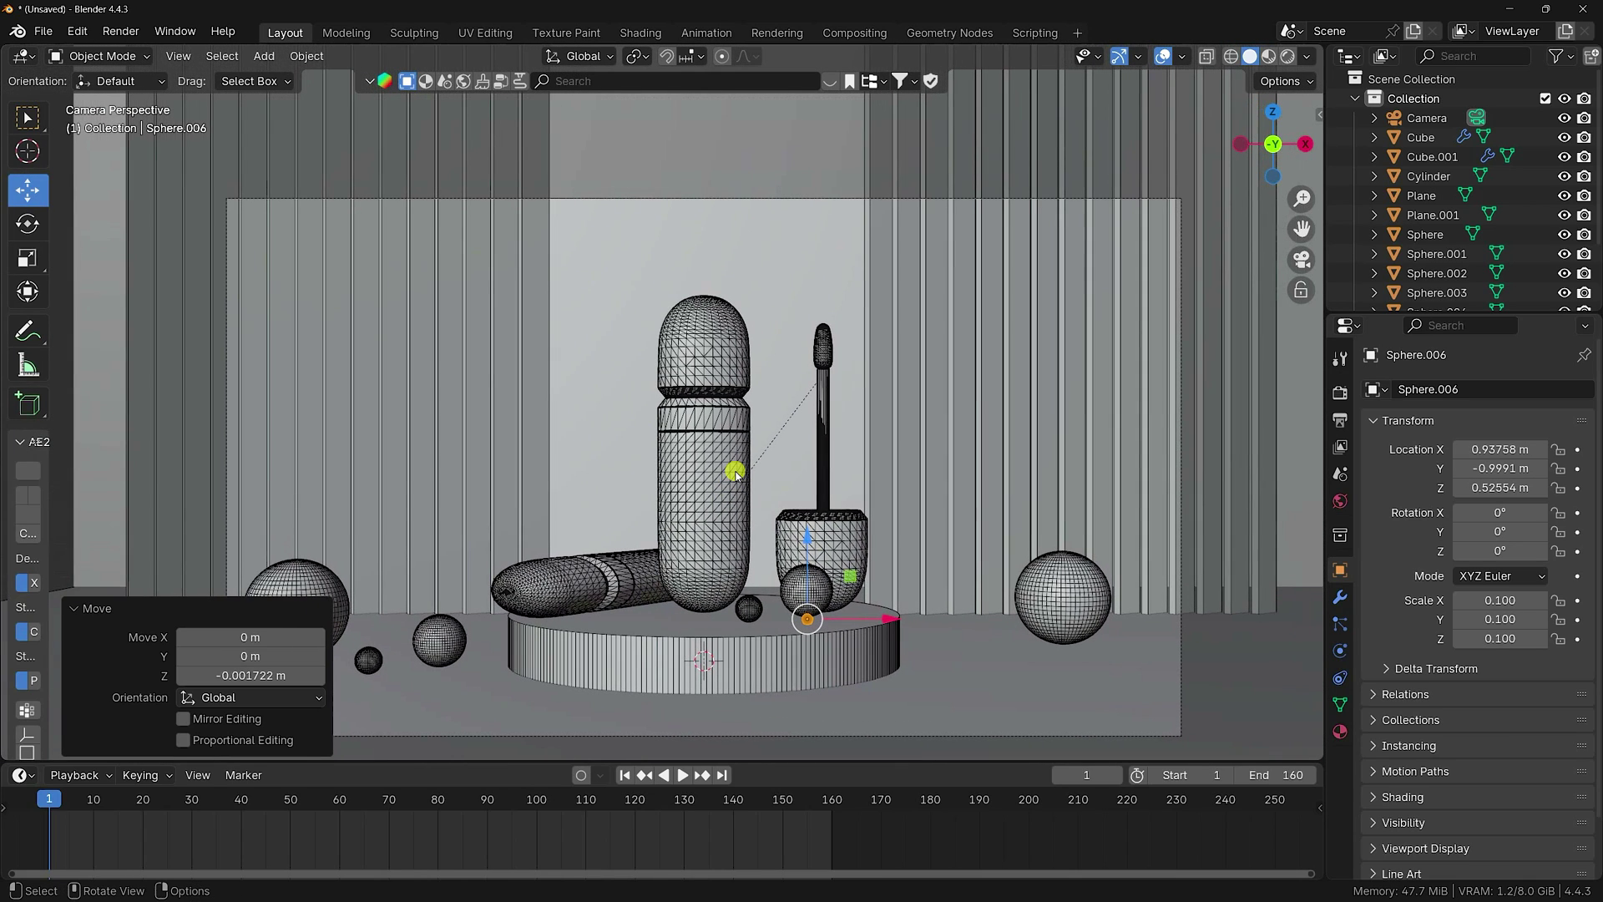
scroll(734, 456, "down", 1)
scroll(734, 455, "up", 2)
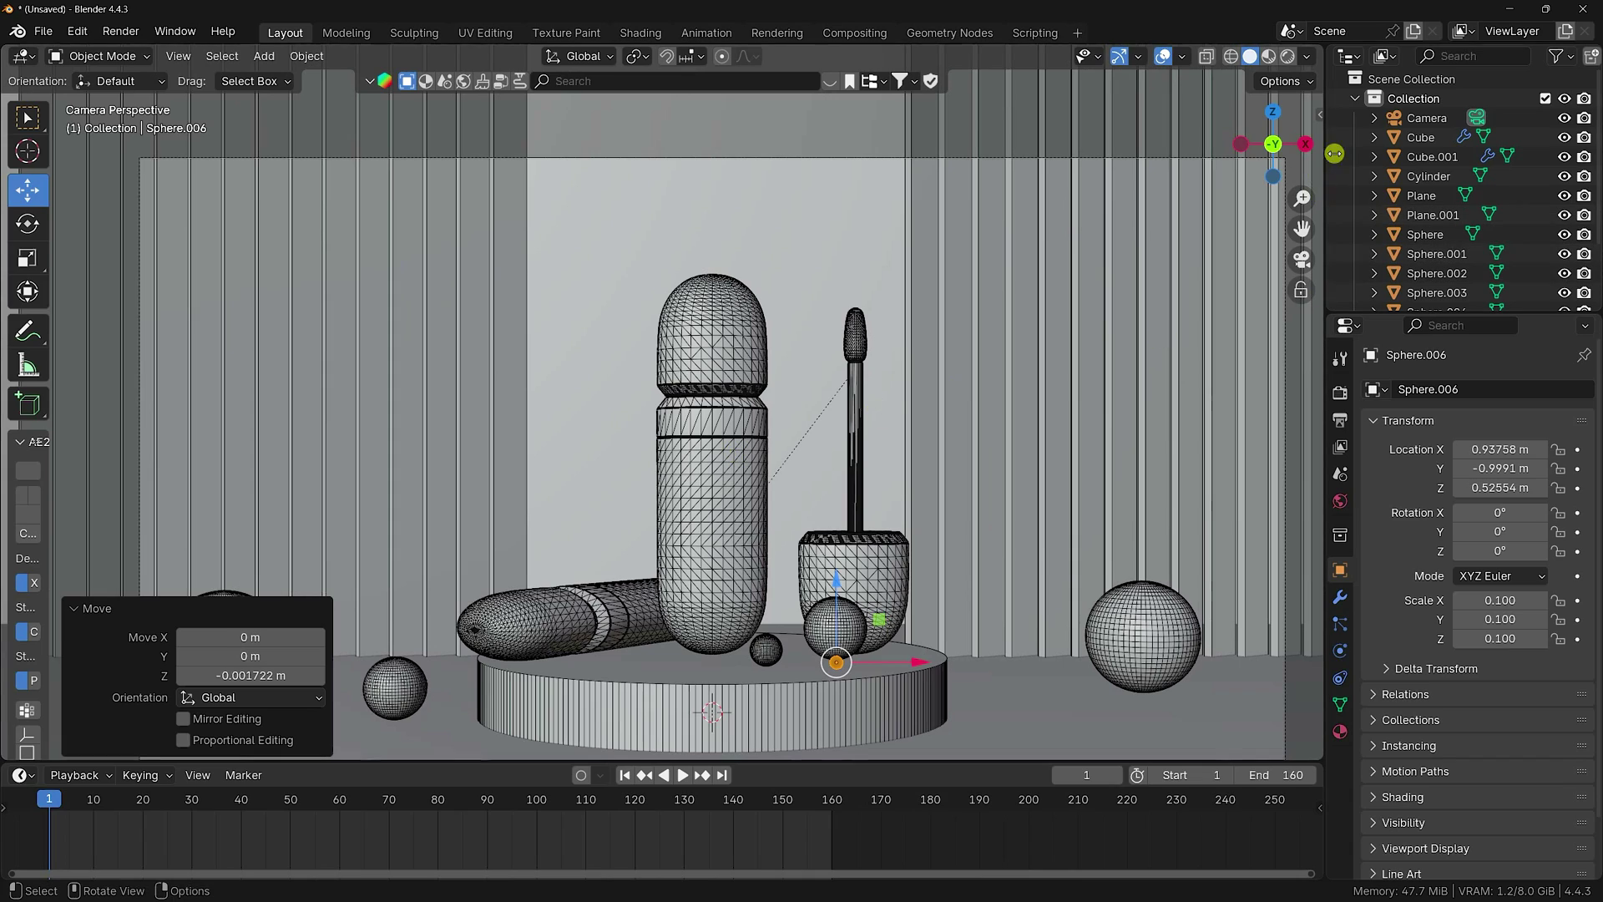
- Collapse the existing collection and add a new empty collection to the scene
left_click(1354, 100)
right_click(1408, 191)
left_click(1323, 187)
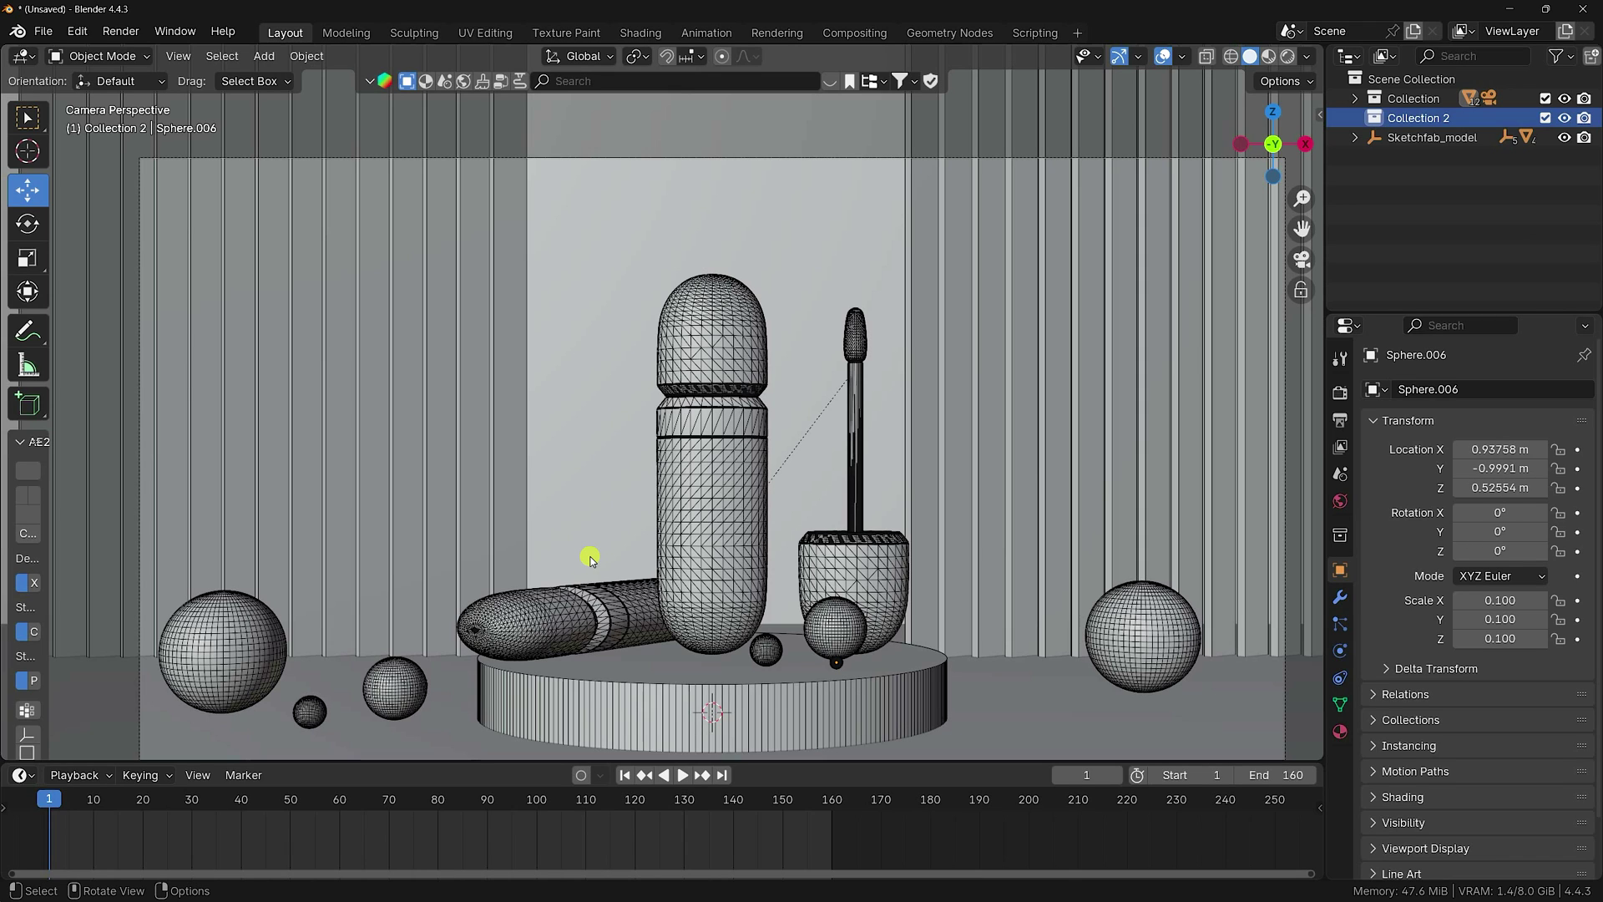
- Switch to the browser to view the Gumroad product page with the finished render, and return to Blender
left_click(310, 886)
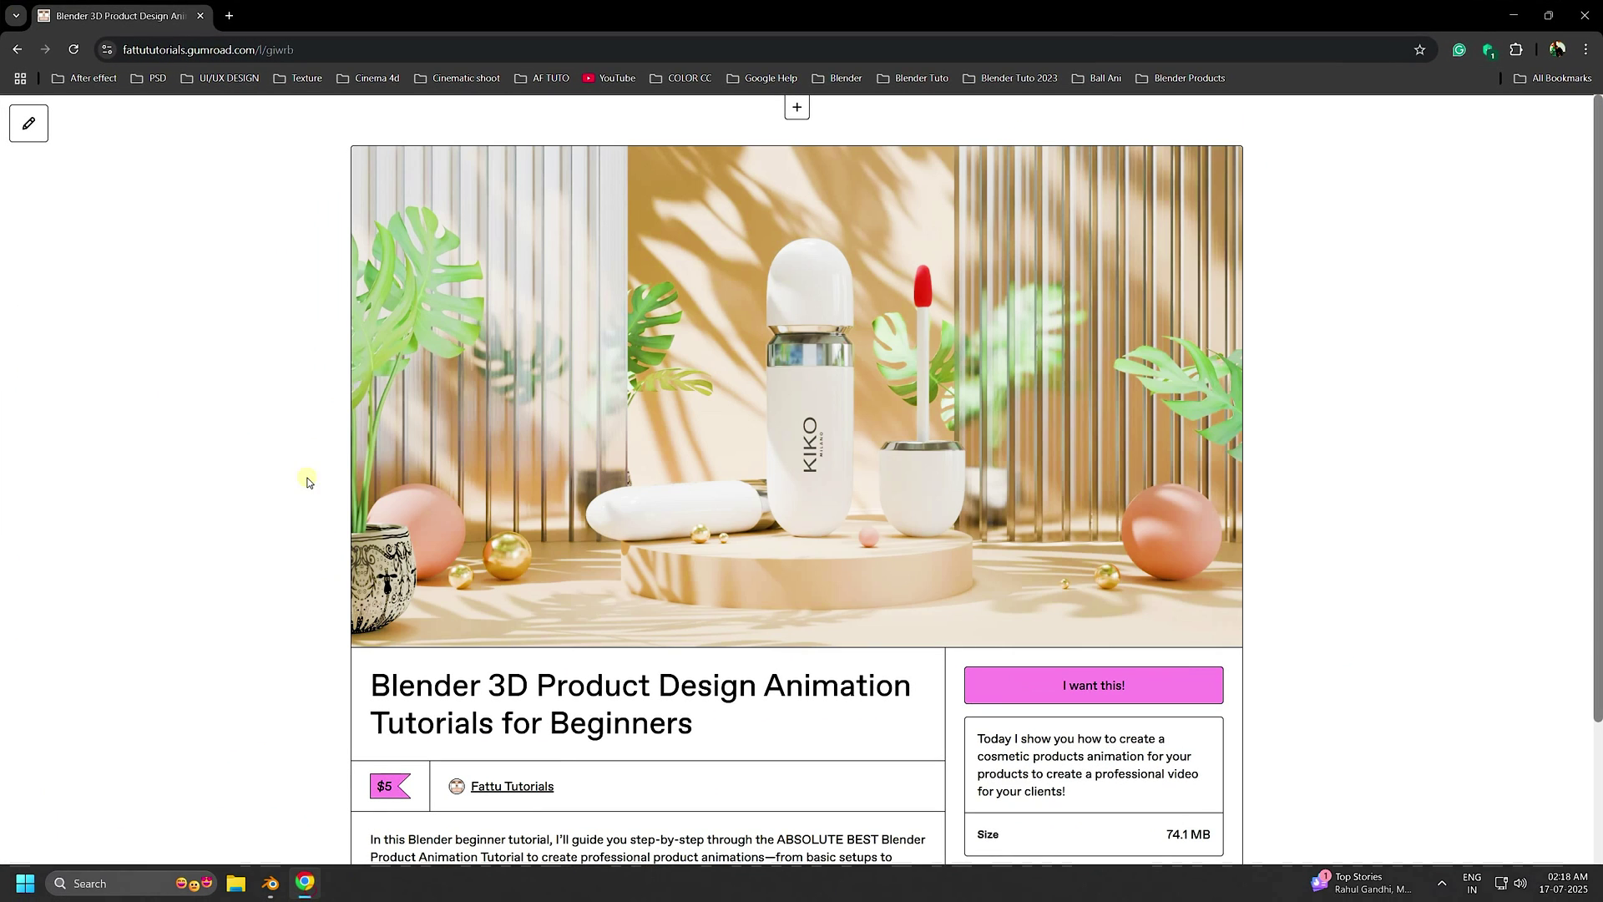
scroll(679, 536, "down", 2)
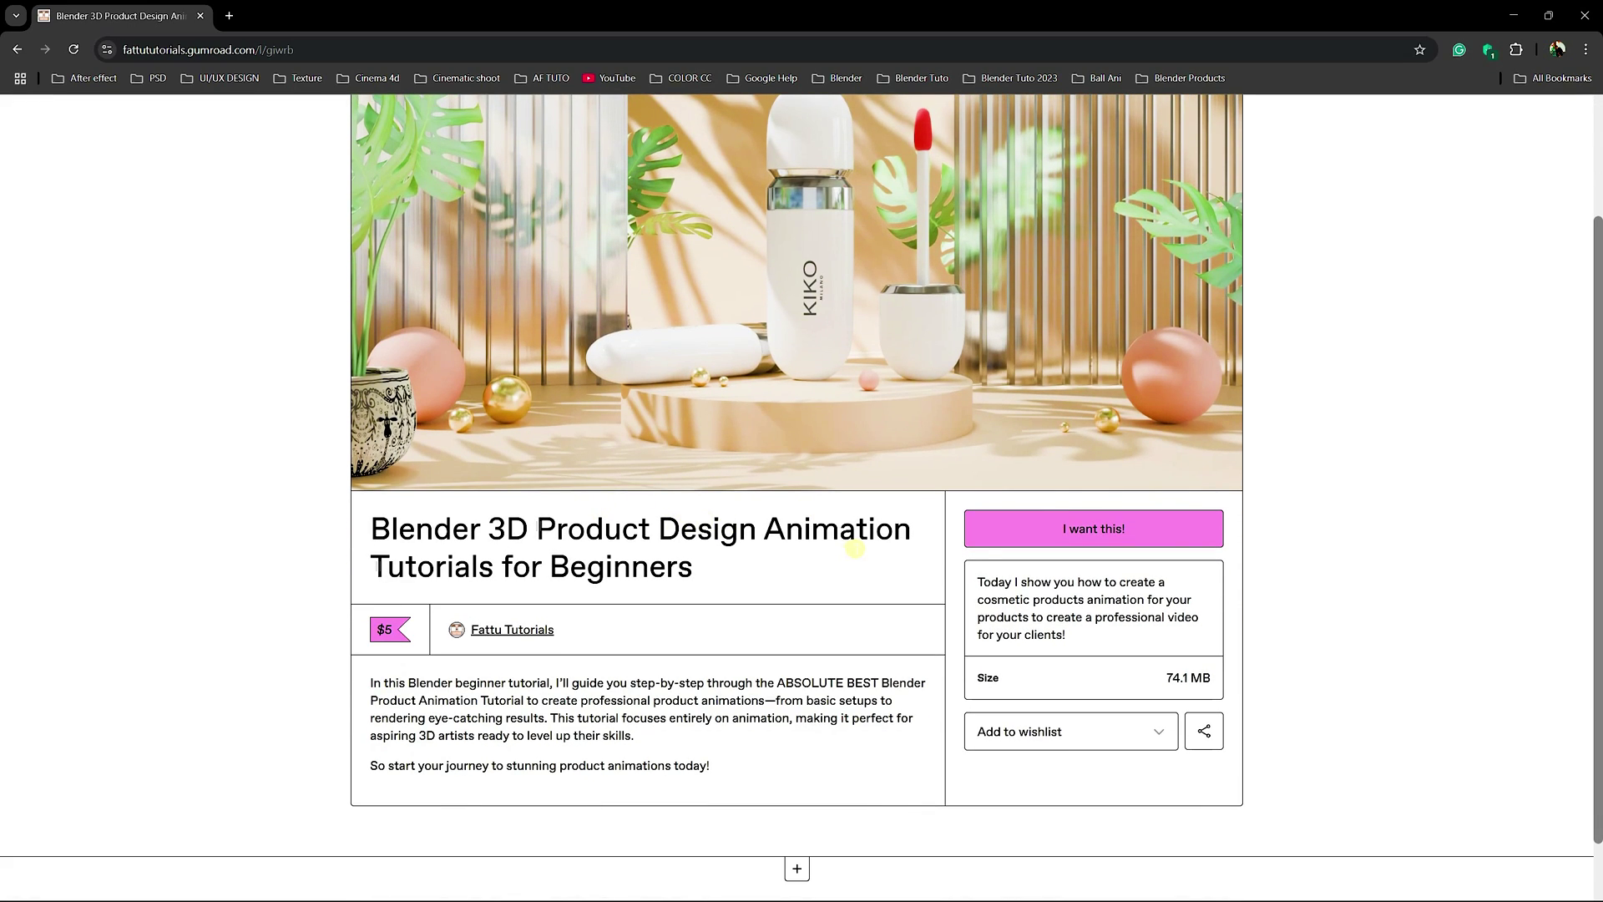
left_click(1075, 528)
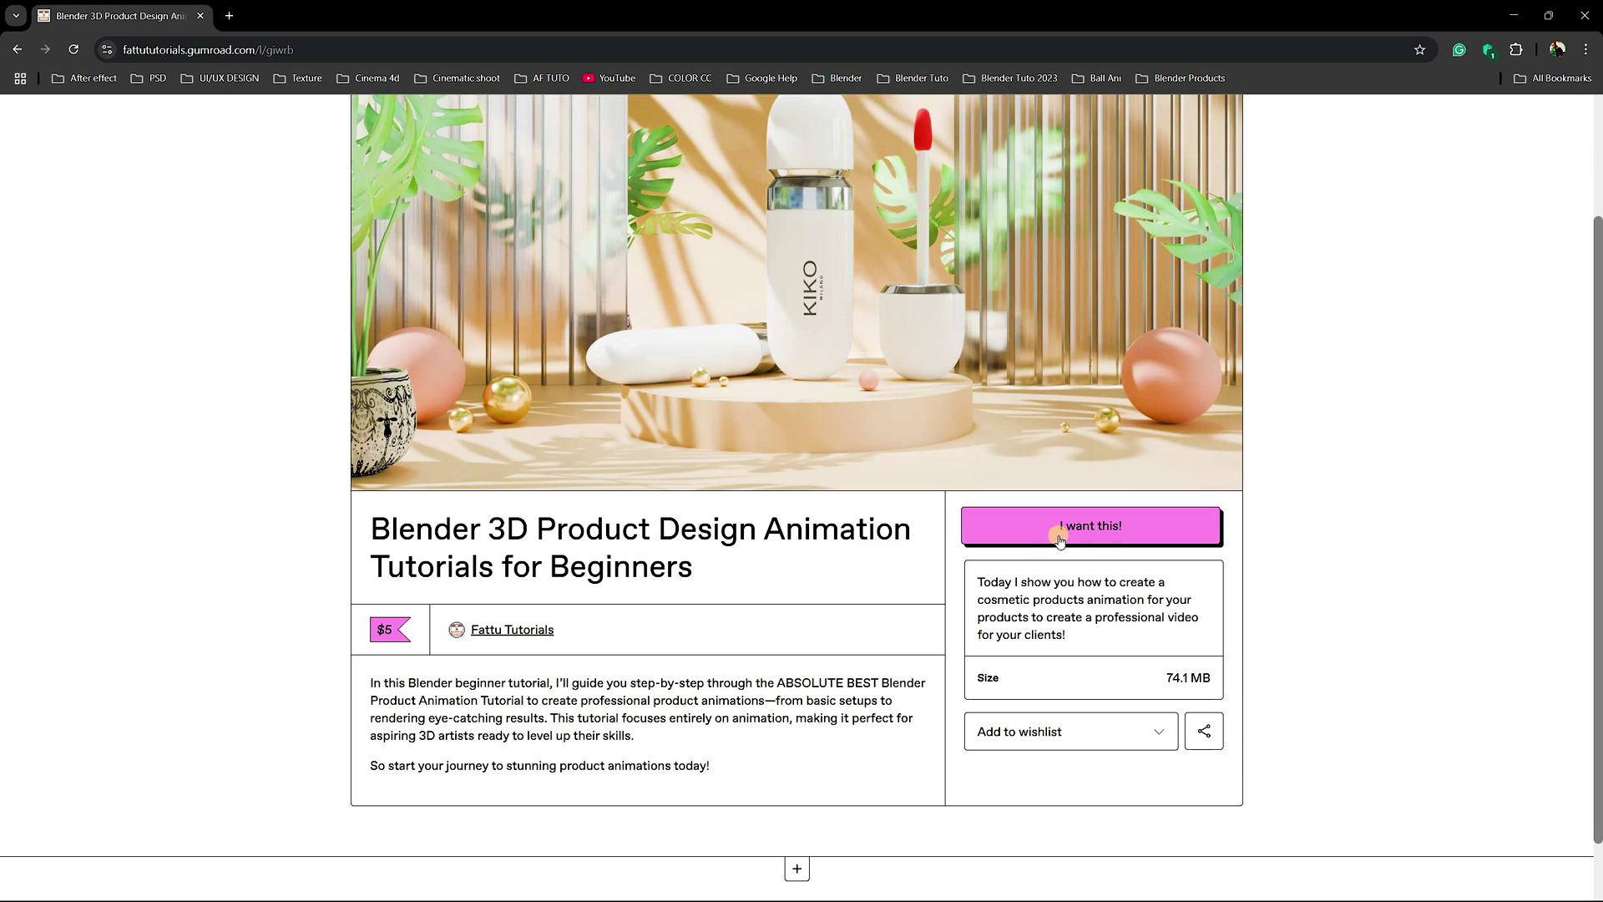
left_click(1512, 15)
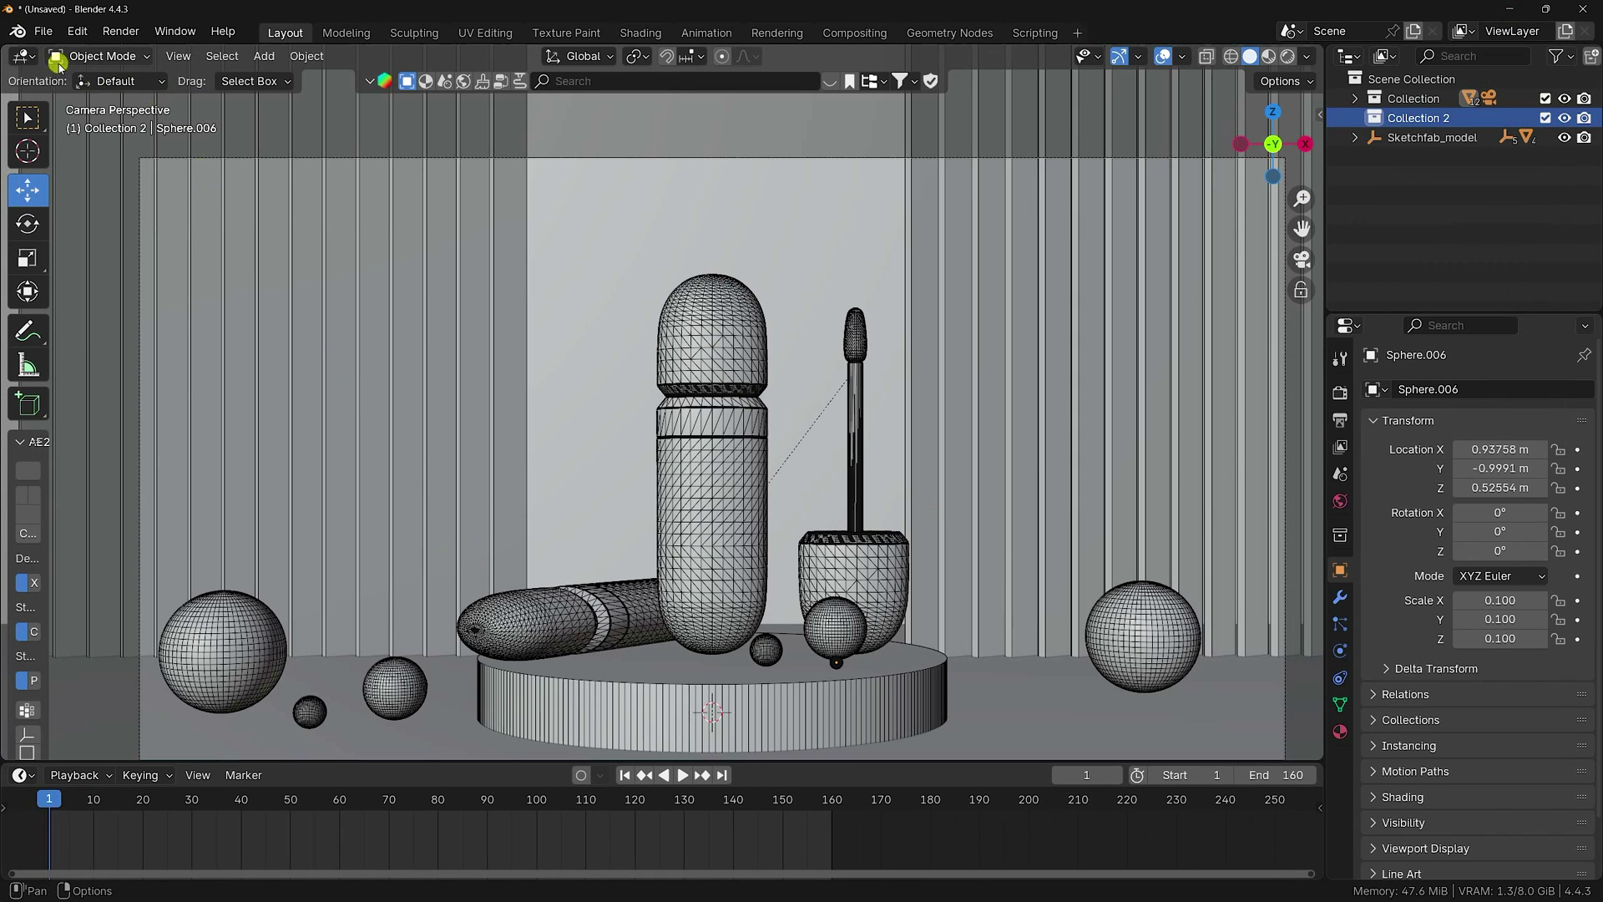
- Append the home flower object from Plant.blend in the Plant\1 folder into the new collection
left_click(44, 30)
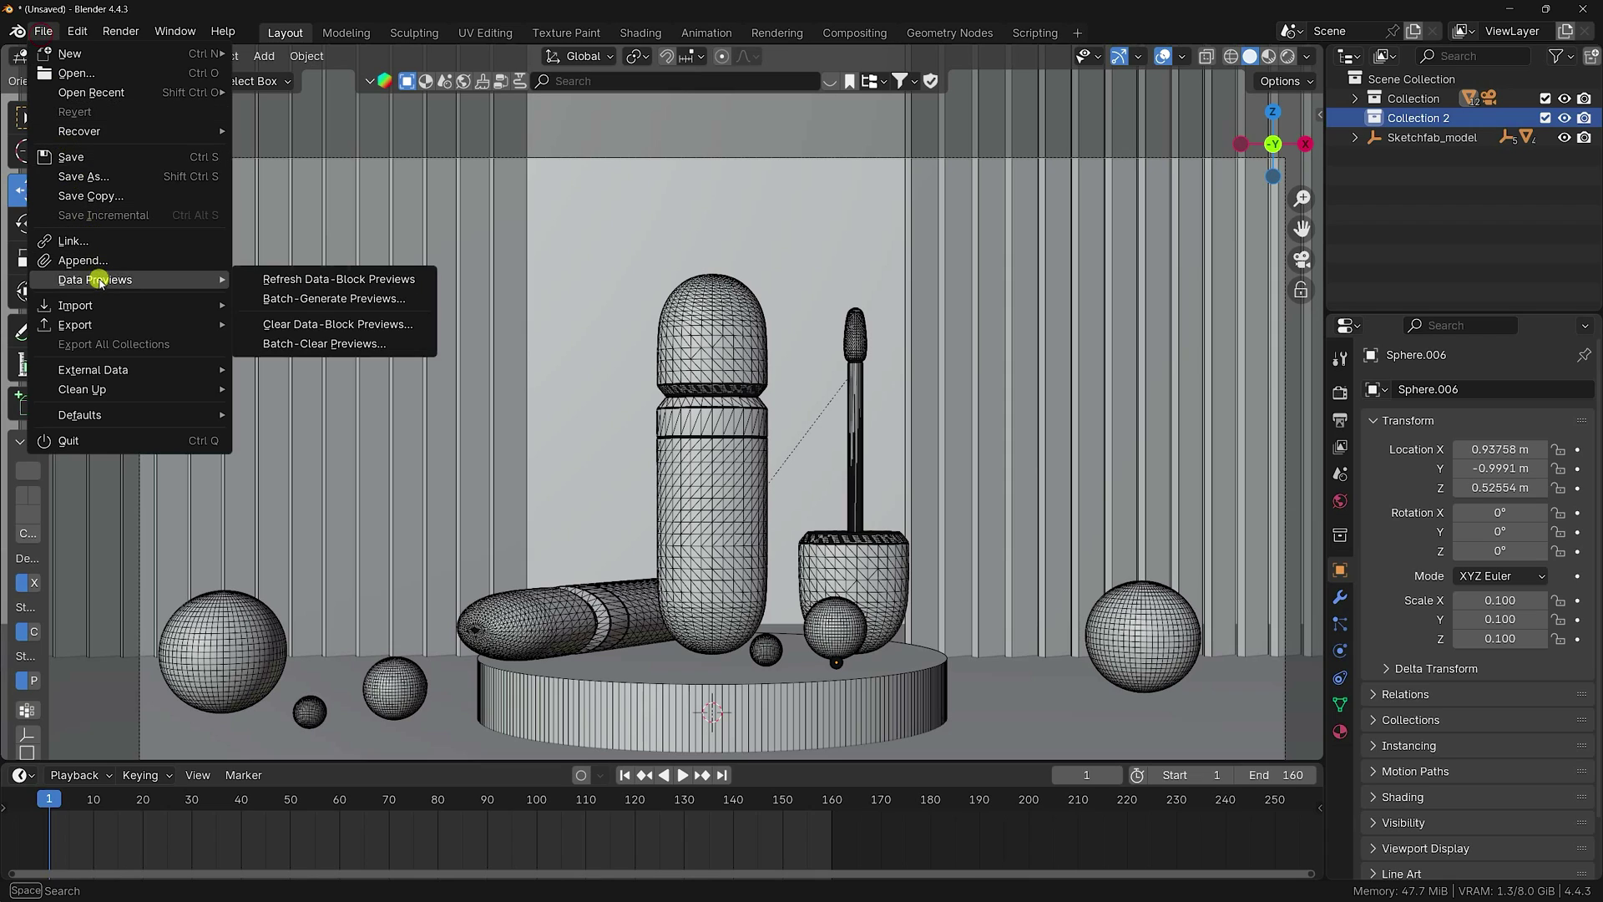
left_click(81, 260)
left_click(248, 708)
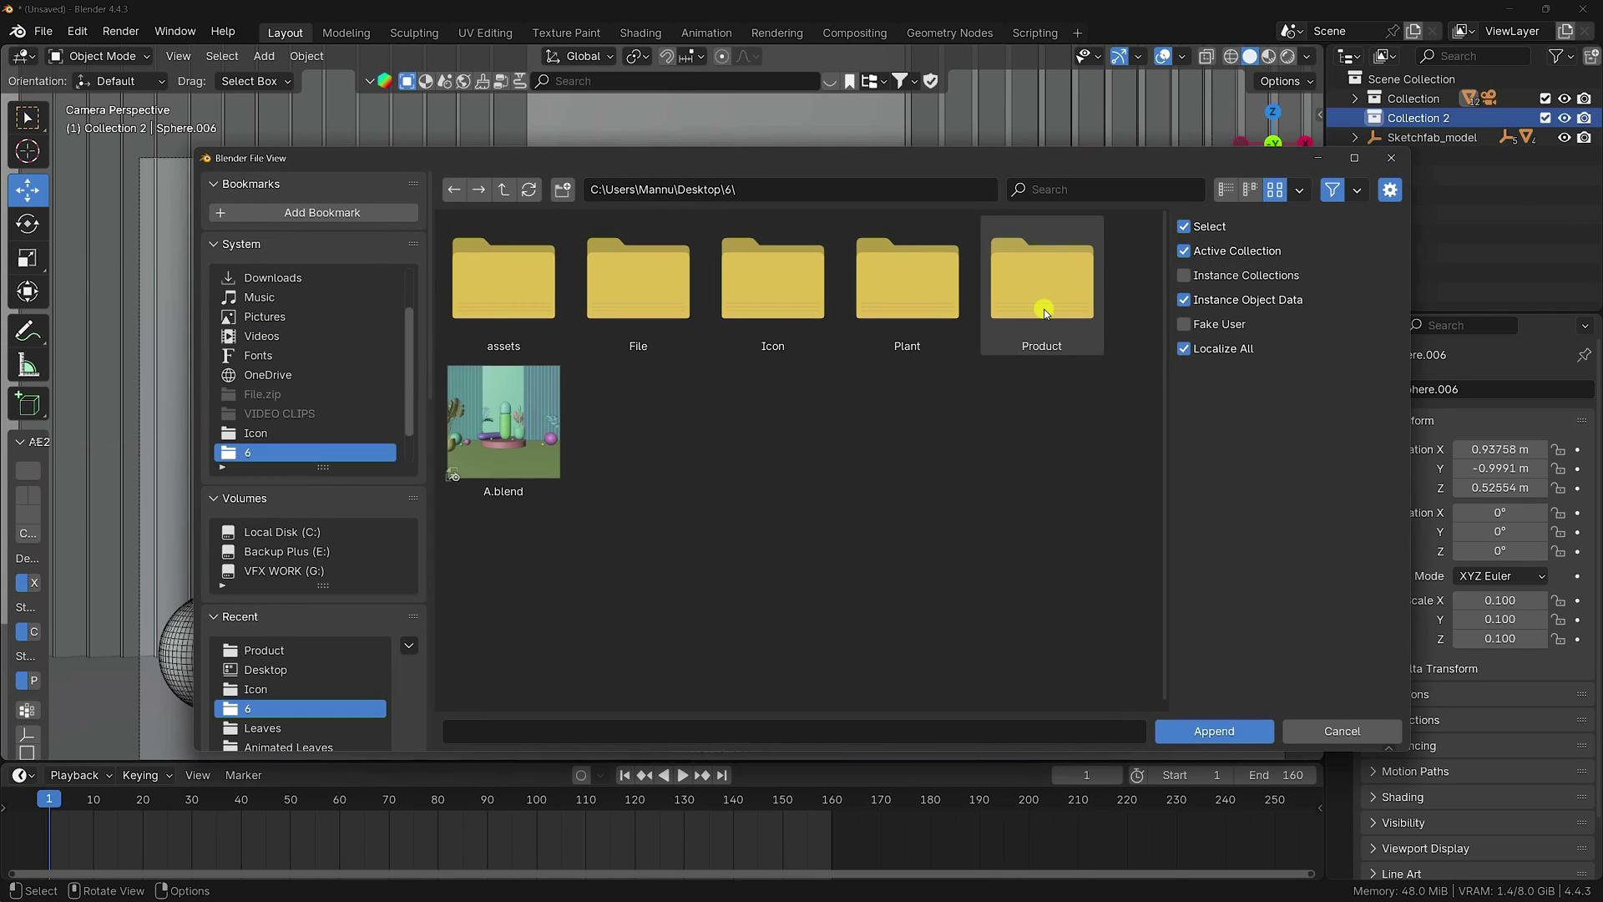
double_click(919, 284)
double_click(493, 292)
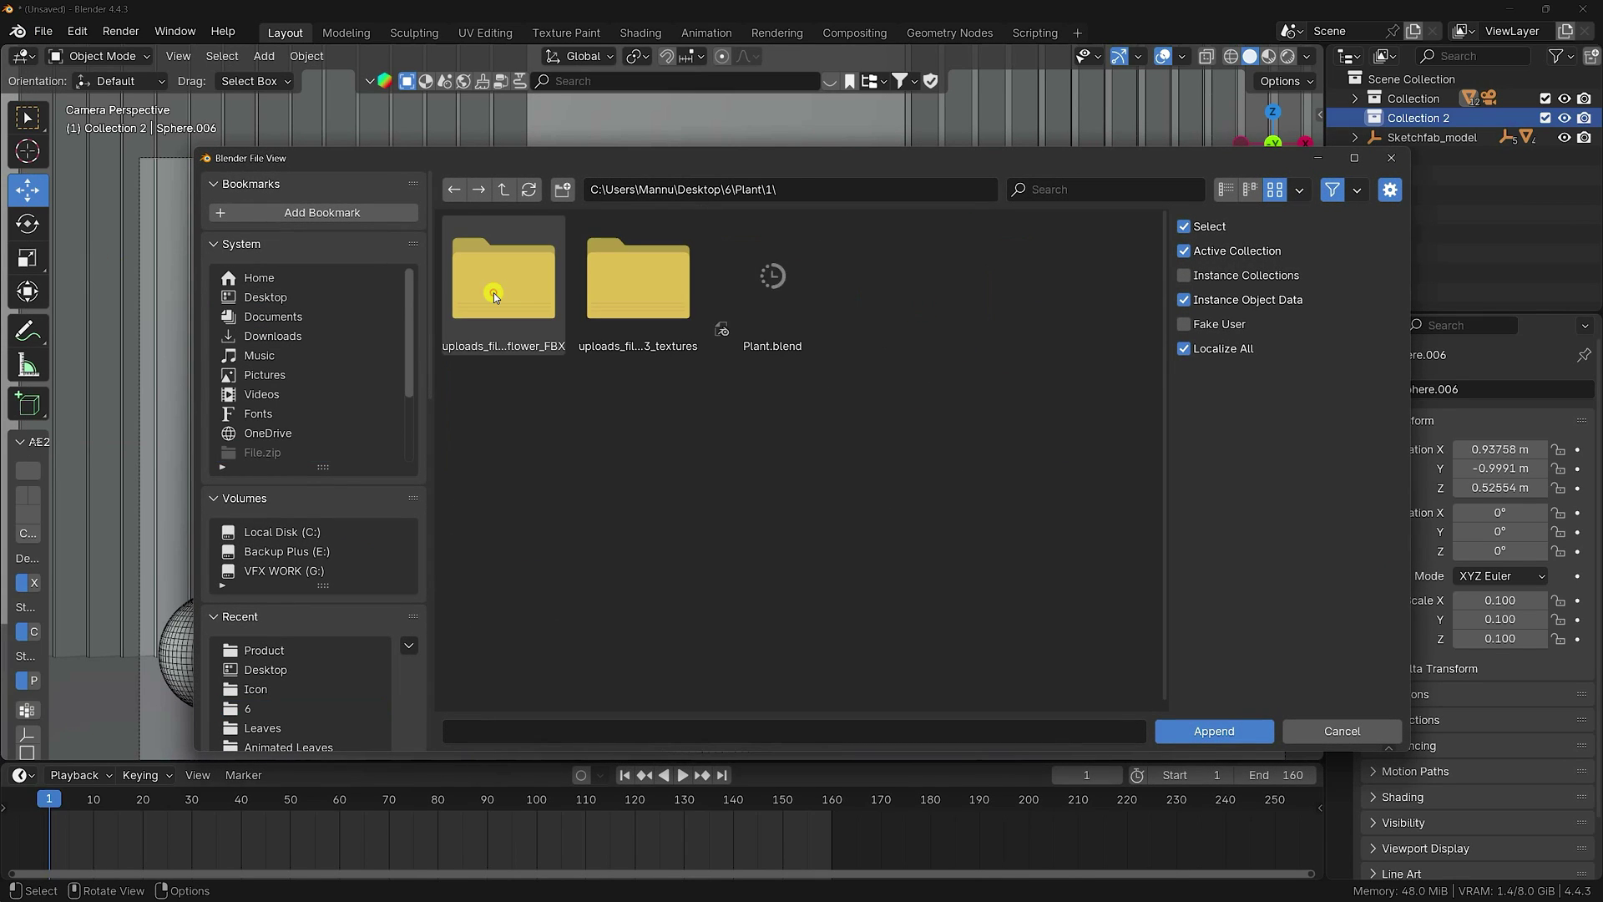
double_click(773, 284)
double_click(505, 451)
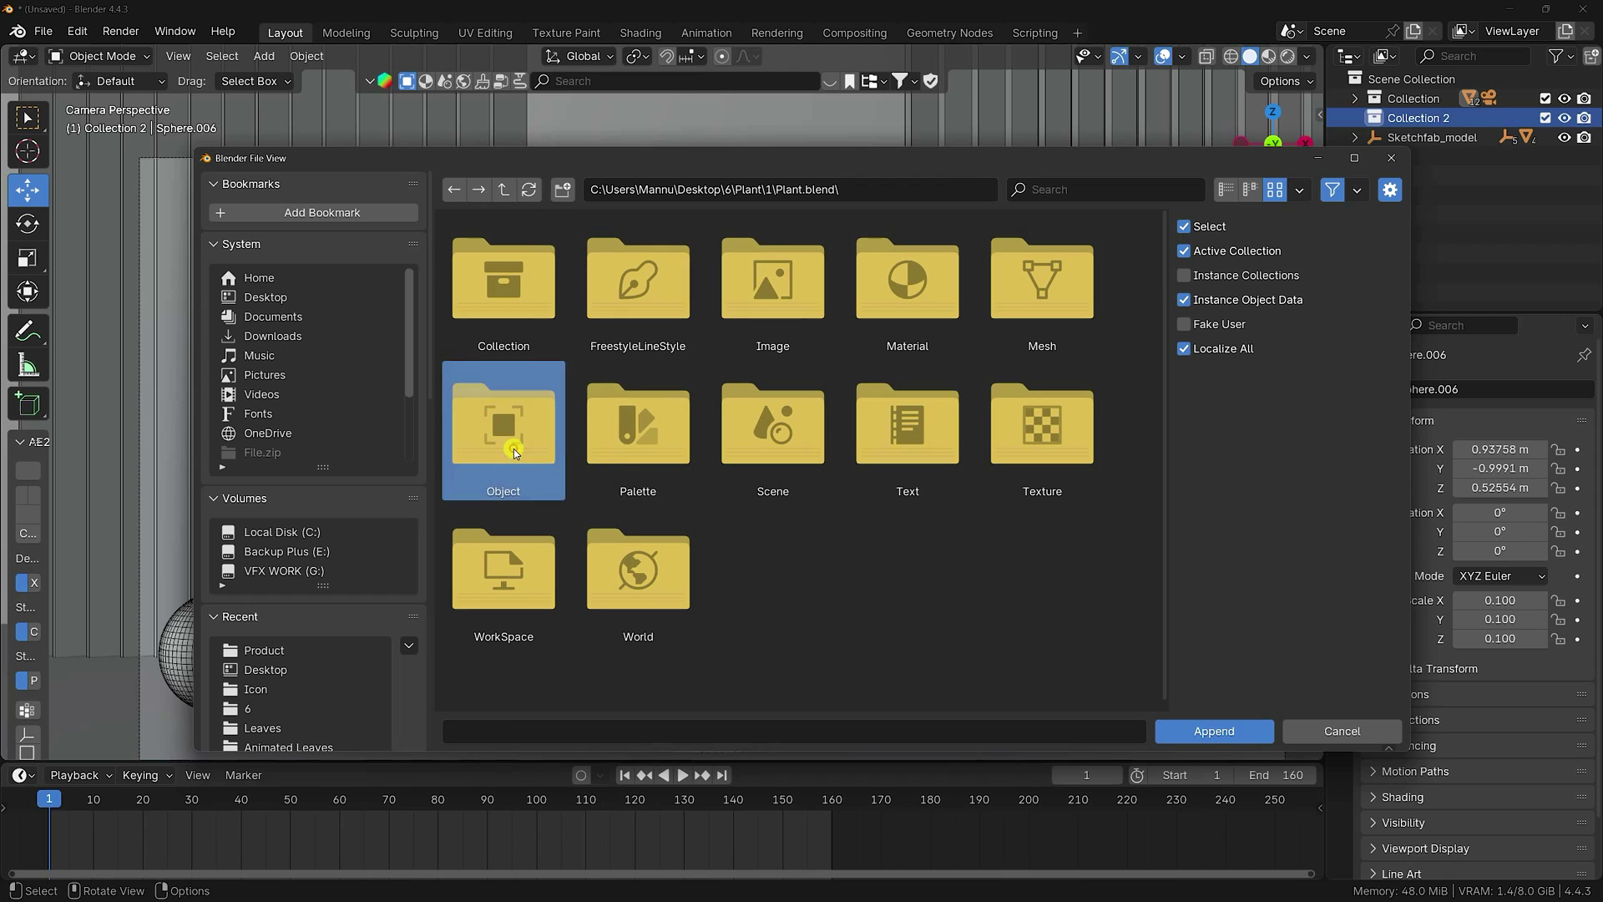
left_click(507, 277)
left_click(1213, 733)
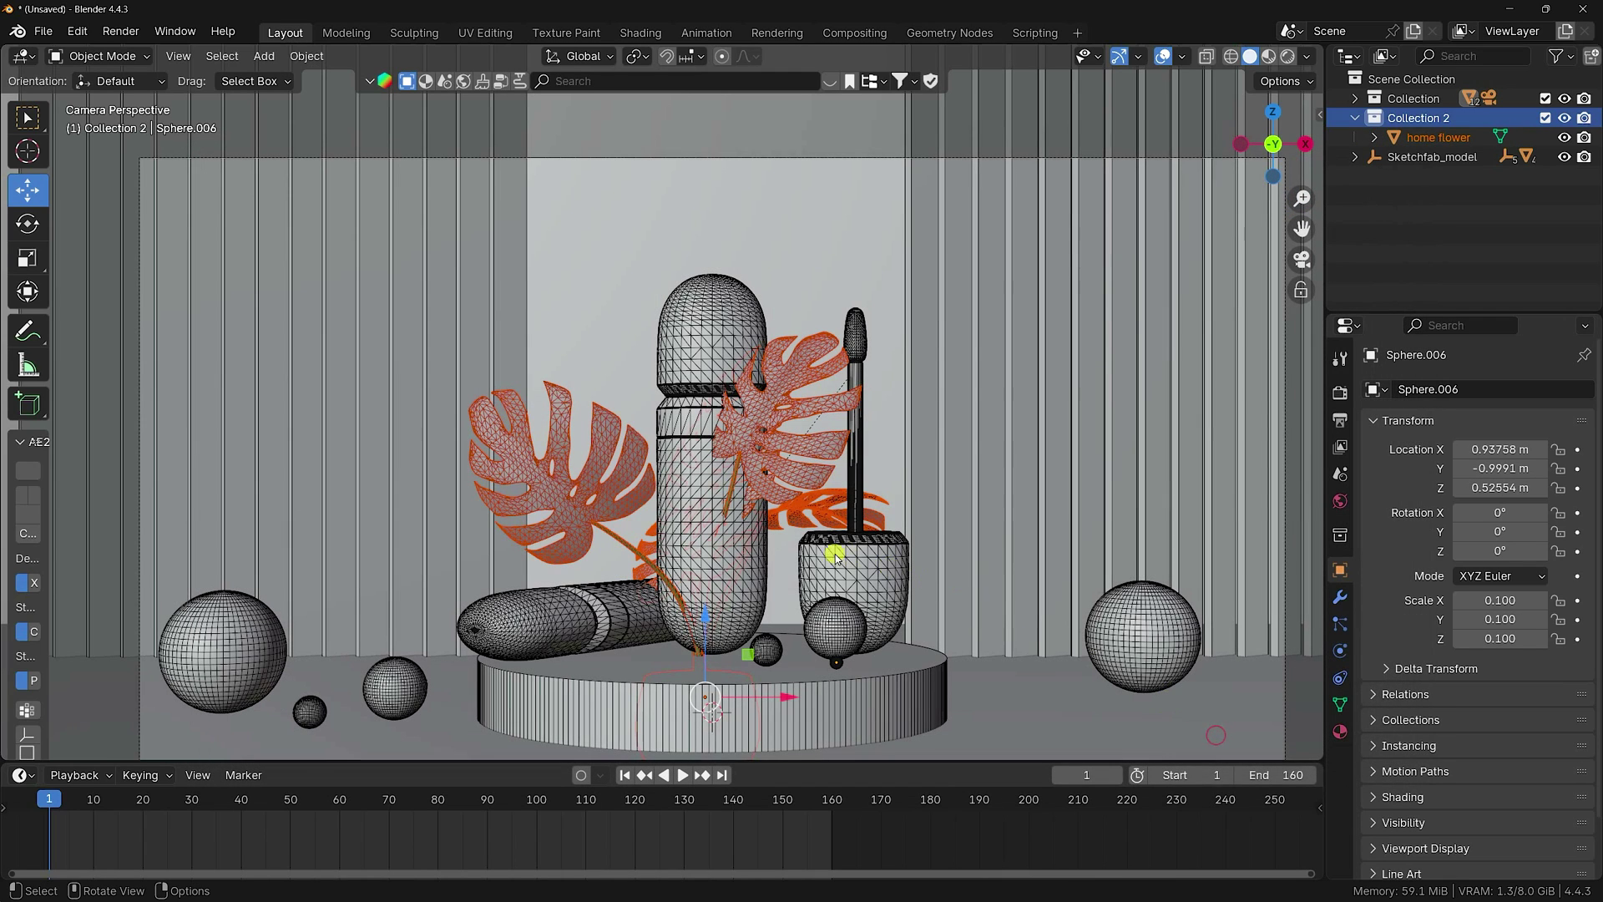
- Move the potted plant about -4.74 m along X and about 1.25 m along Y, behind the large sphere
scroll(737, 665, "down", 2)
left_click_drag(766, 612, 389, 611)
key("KP_7")
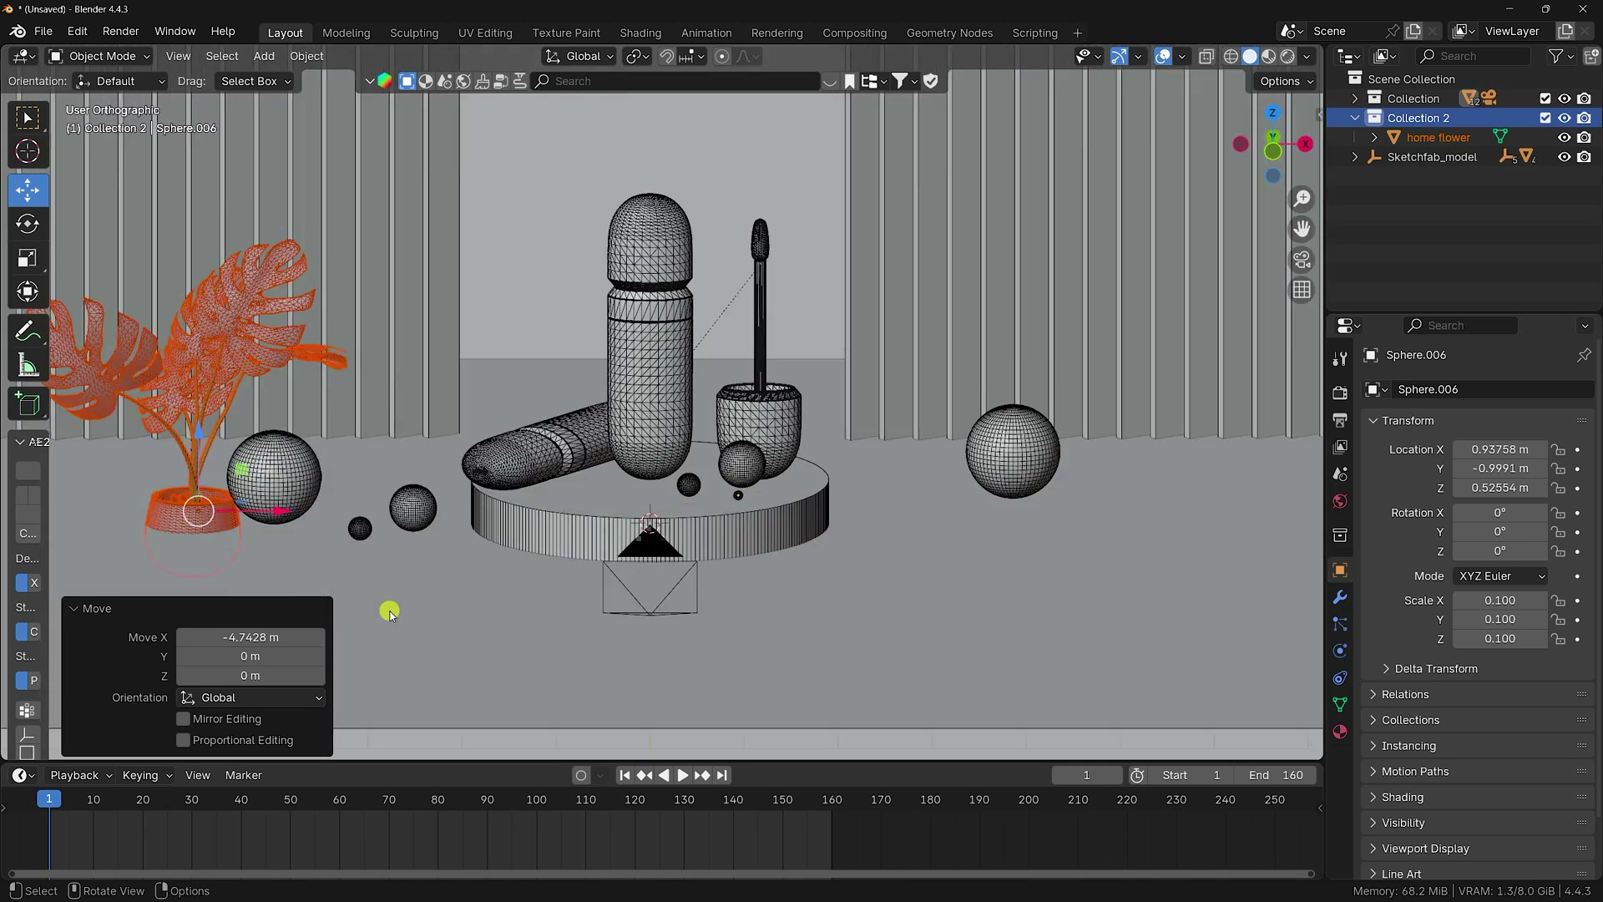
scroll(677, 537, "down", 5)
middle_click_drag(706, 413, 888, 666, "shift")
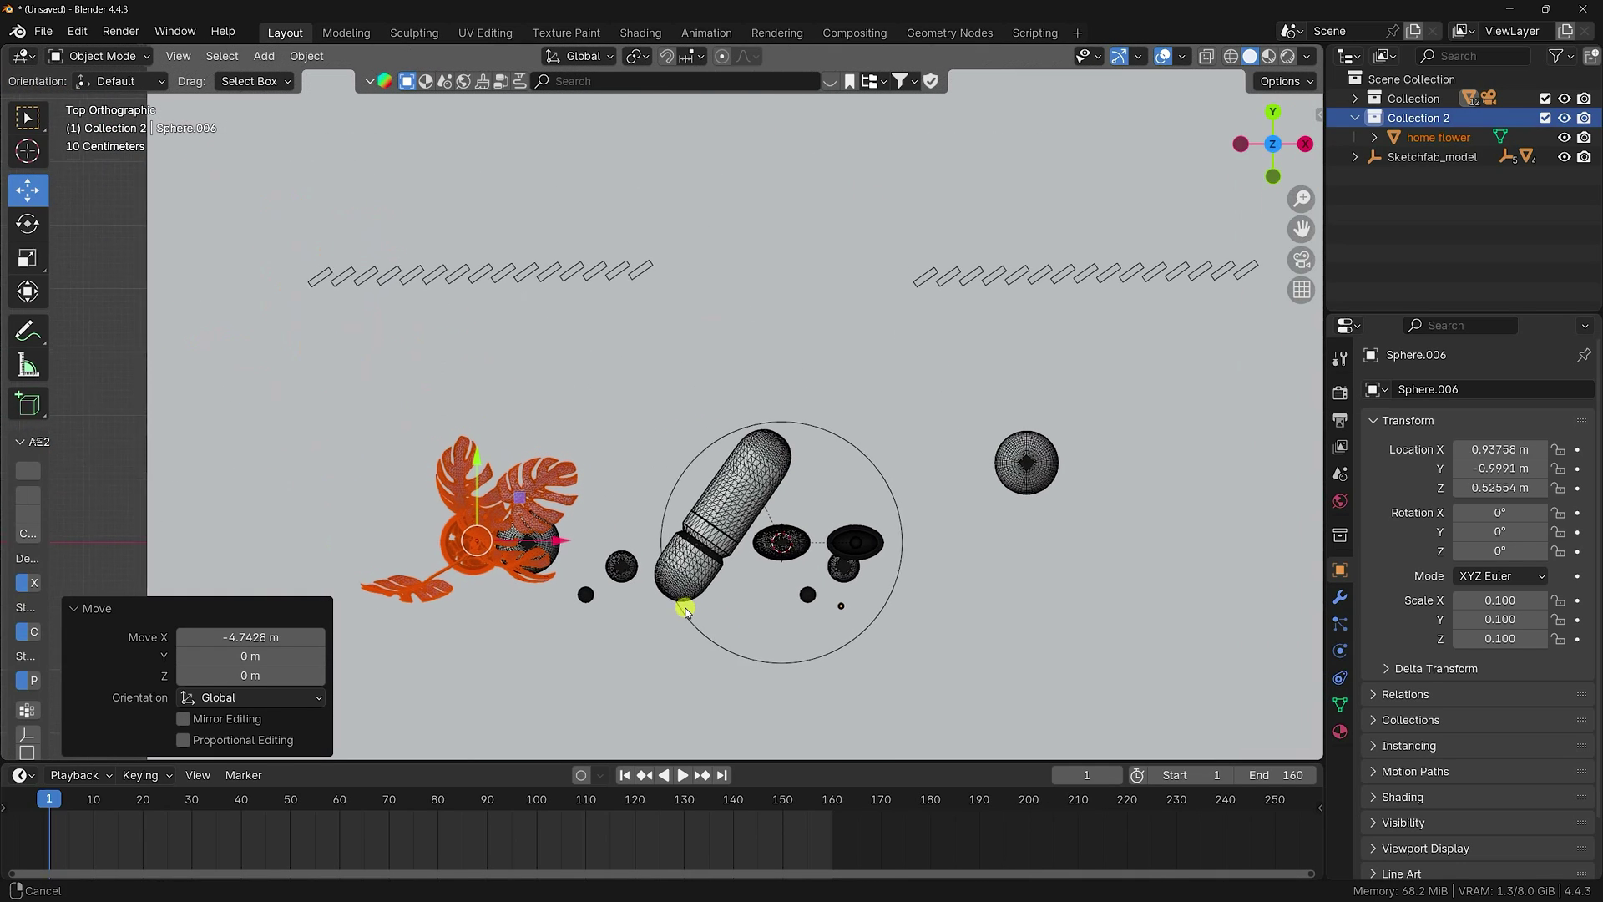
left_click_drag(483, 461, 485, 379)
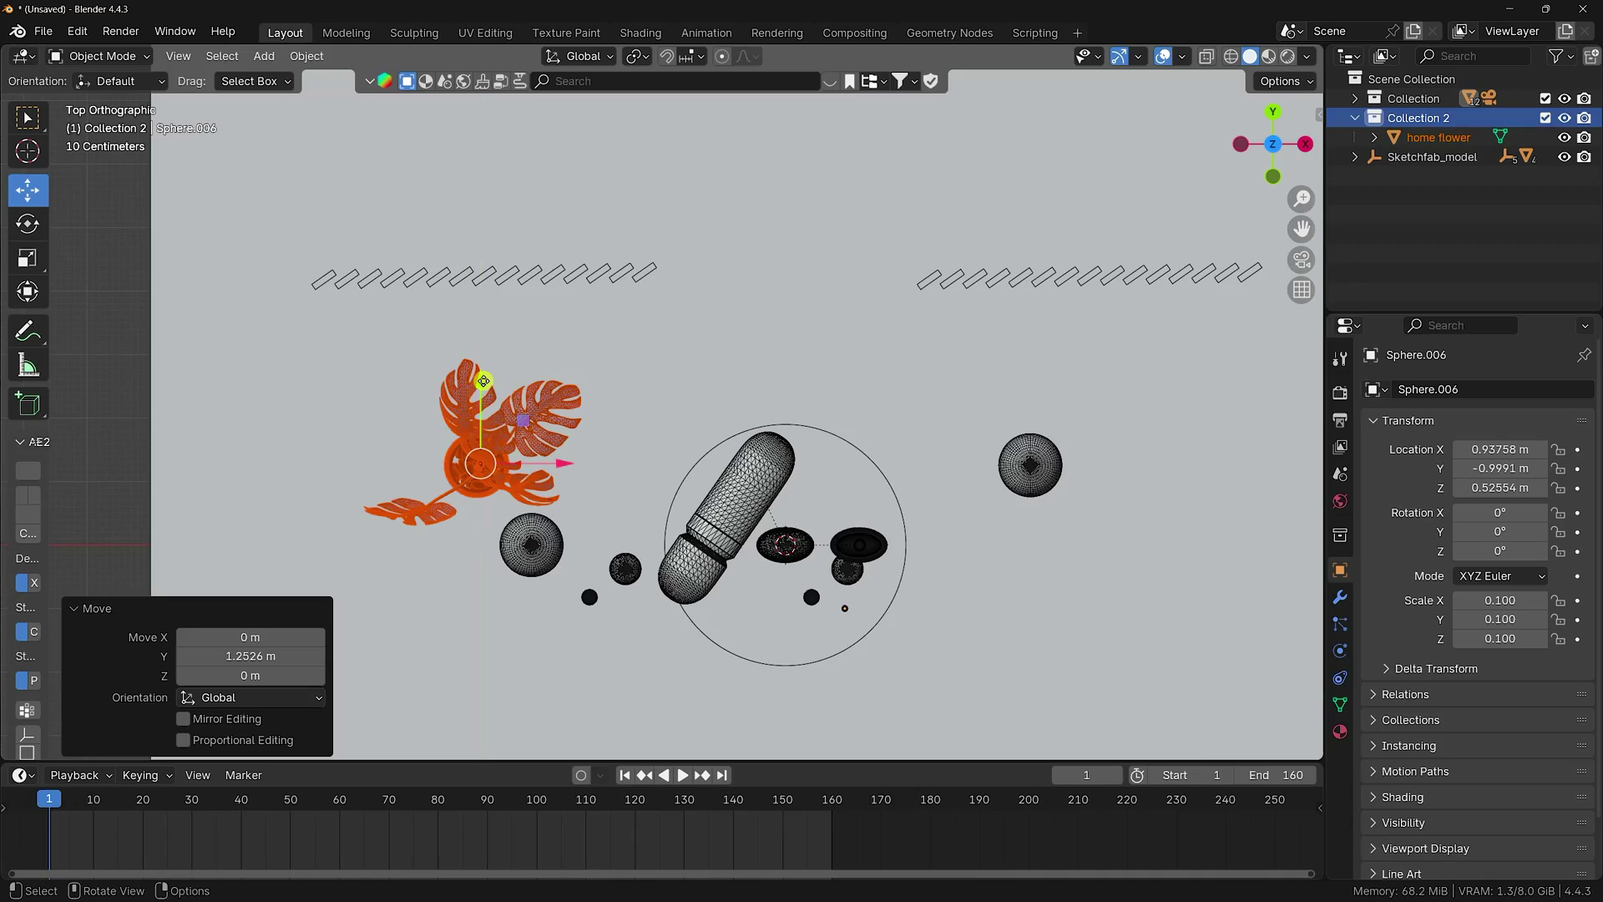
- Raise the potted plant about 0.53 m so its pot rests on the floor, and shift it about -0.42 m along X
key("KP_0")
key("KP_1")
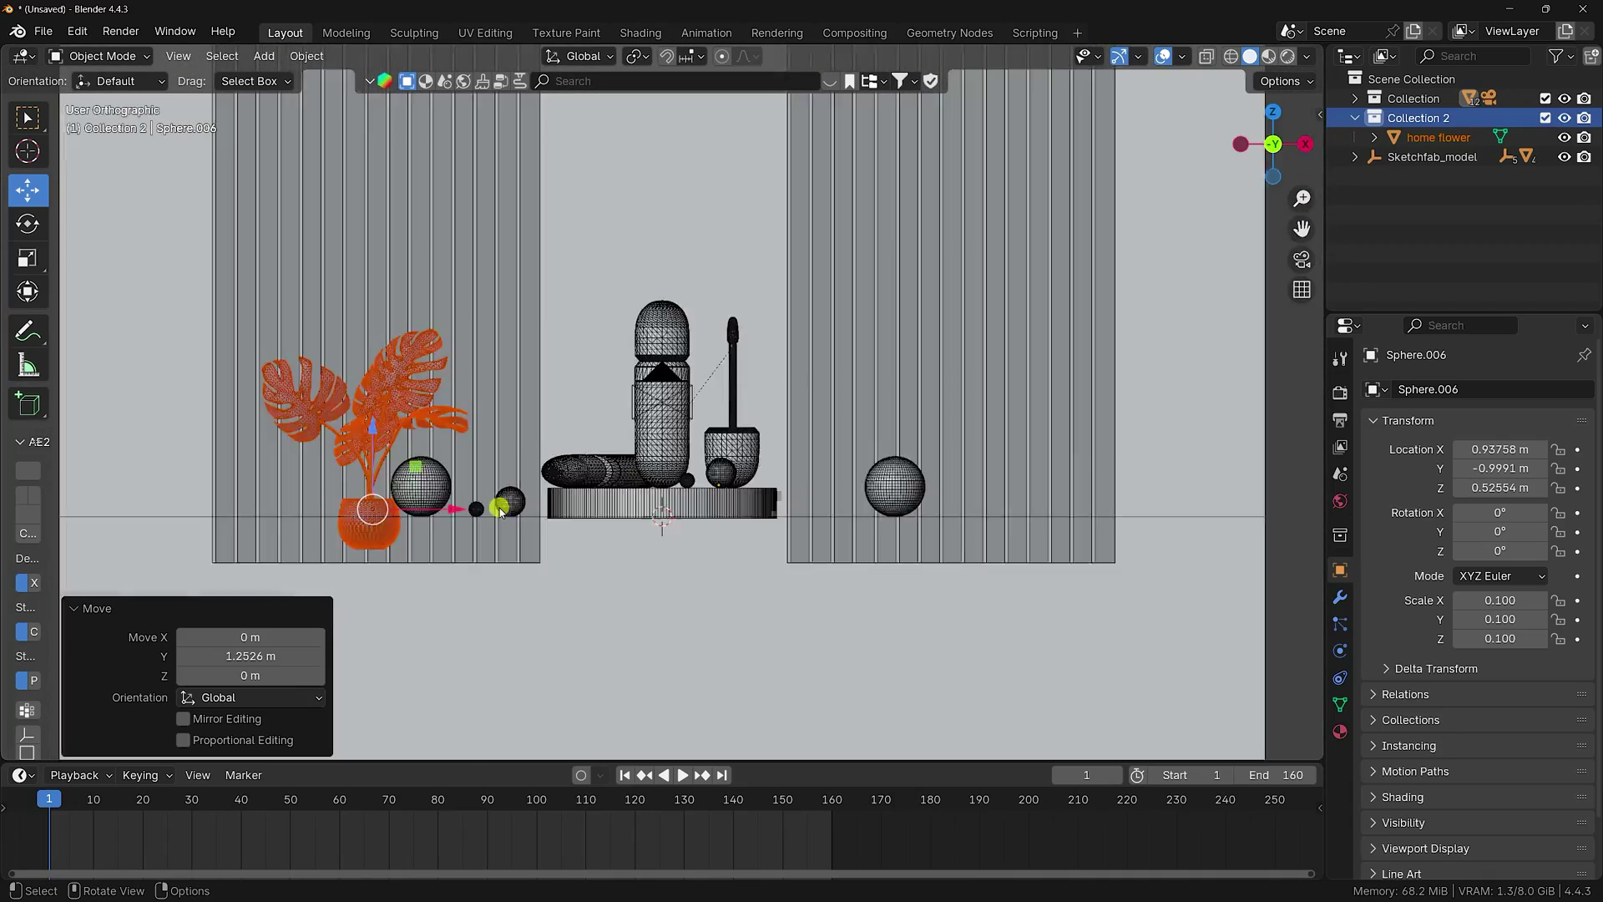
scroll(481, 426, "up", 8)
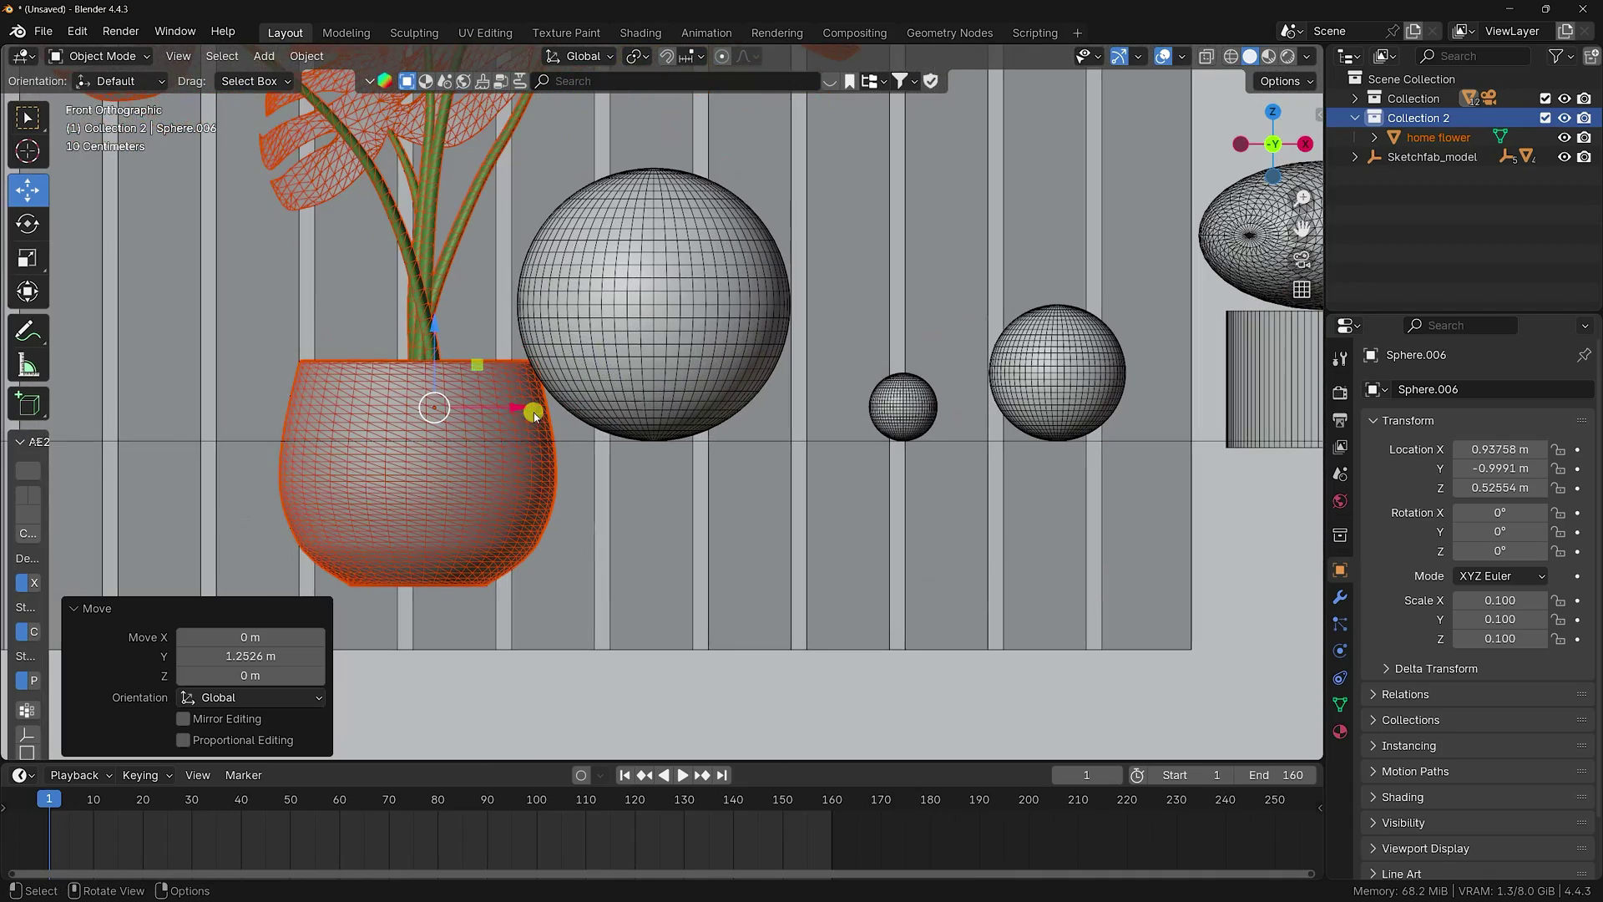
middle_click_drag(536, 416, 668, 489, "shift")
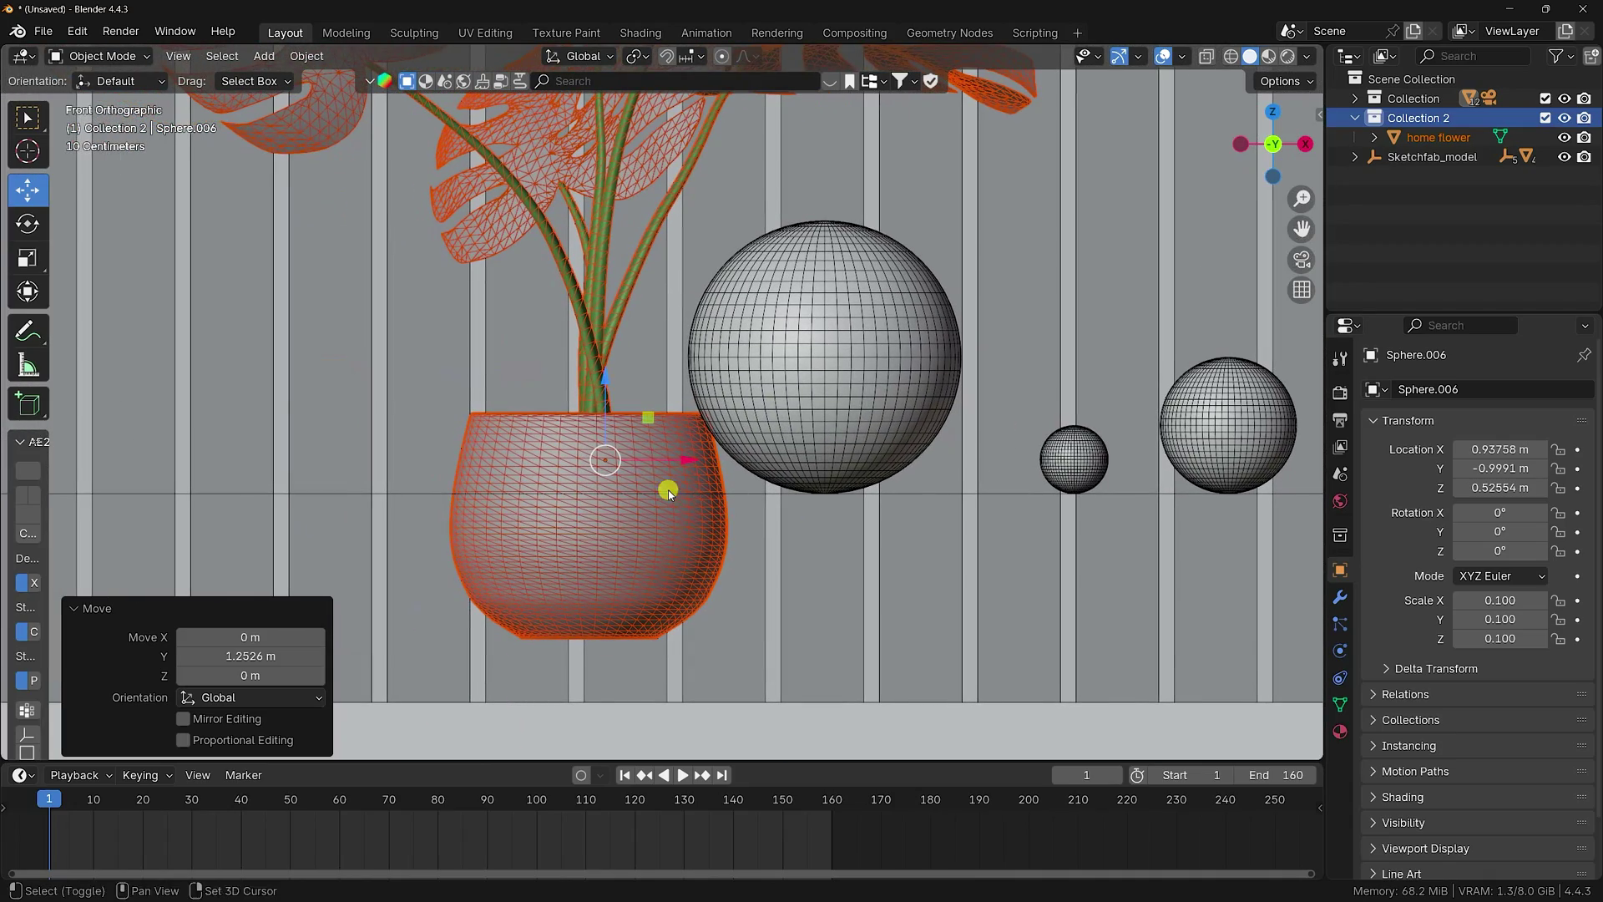
left_click_drag(609, 379, 609, 226)
key("KP_0")
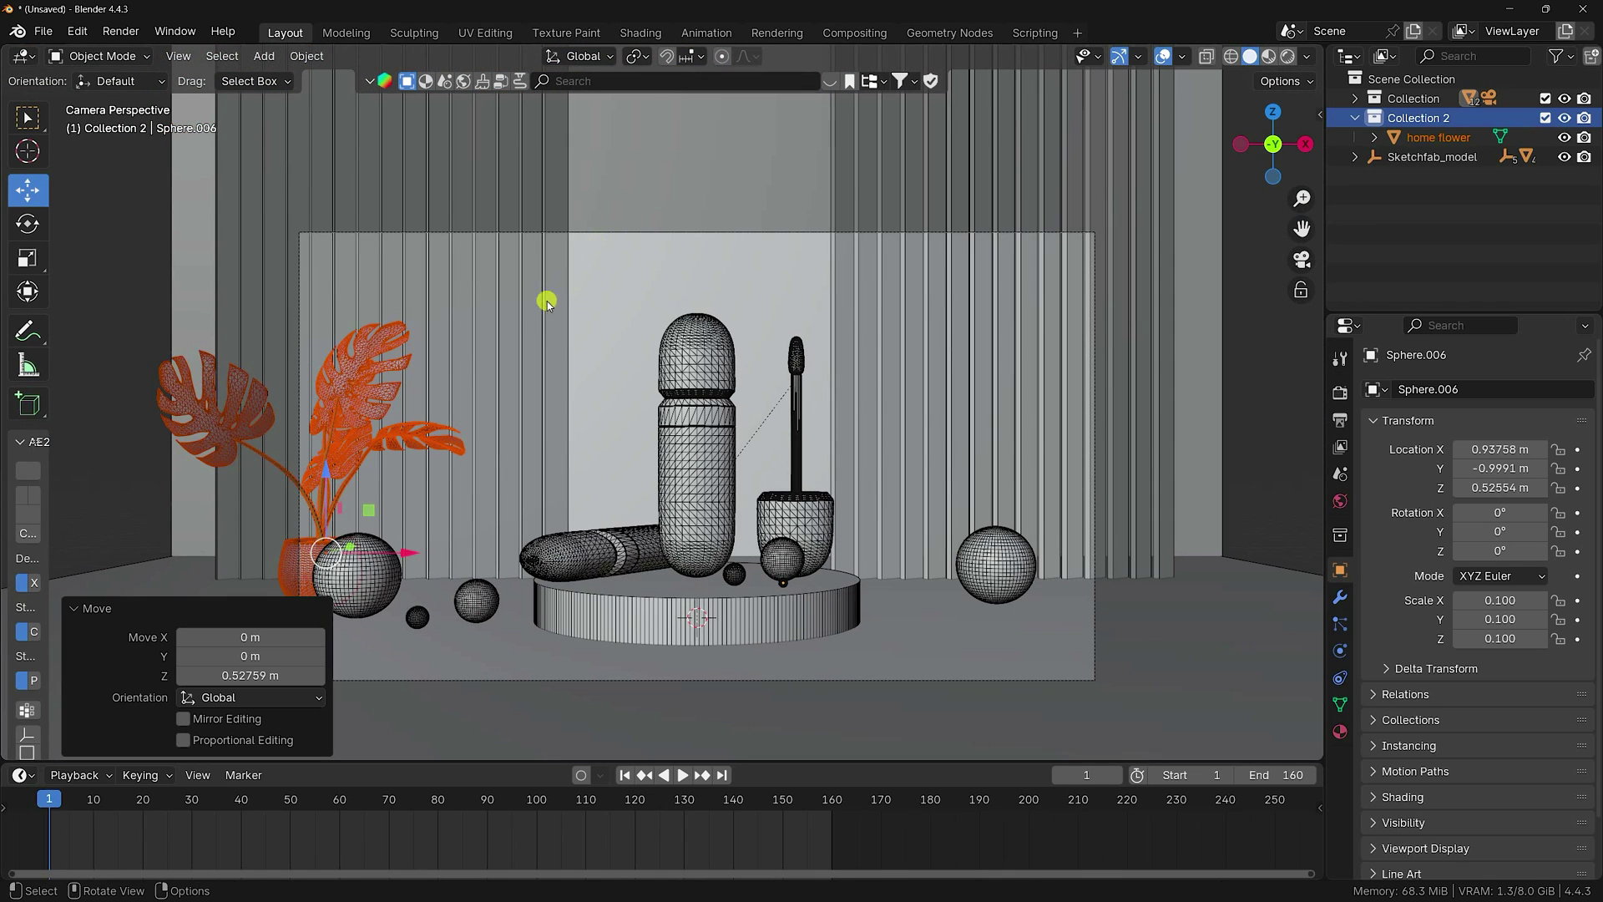
left_click_drag(401, 551, 374, 528)
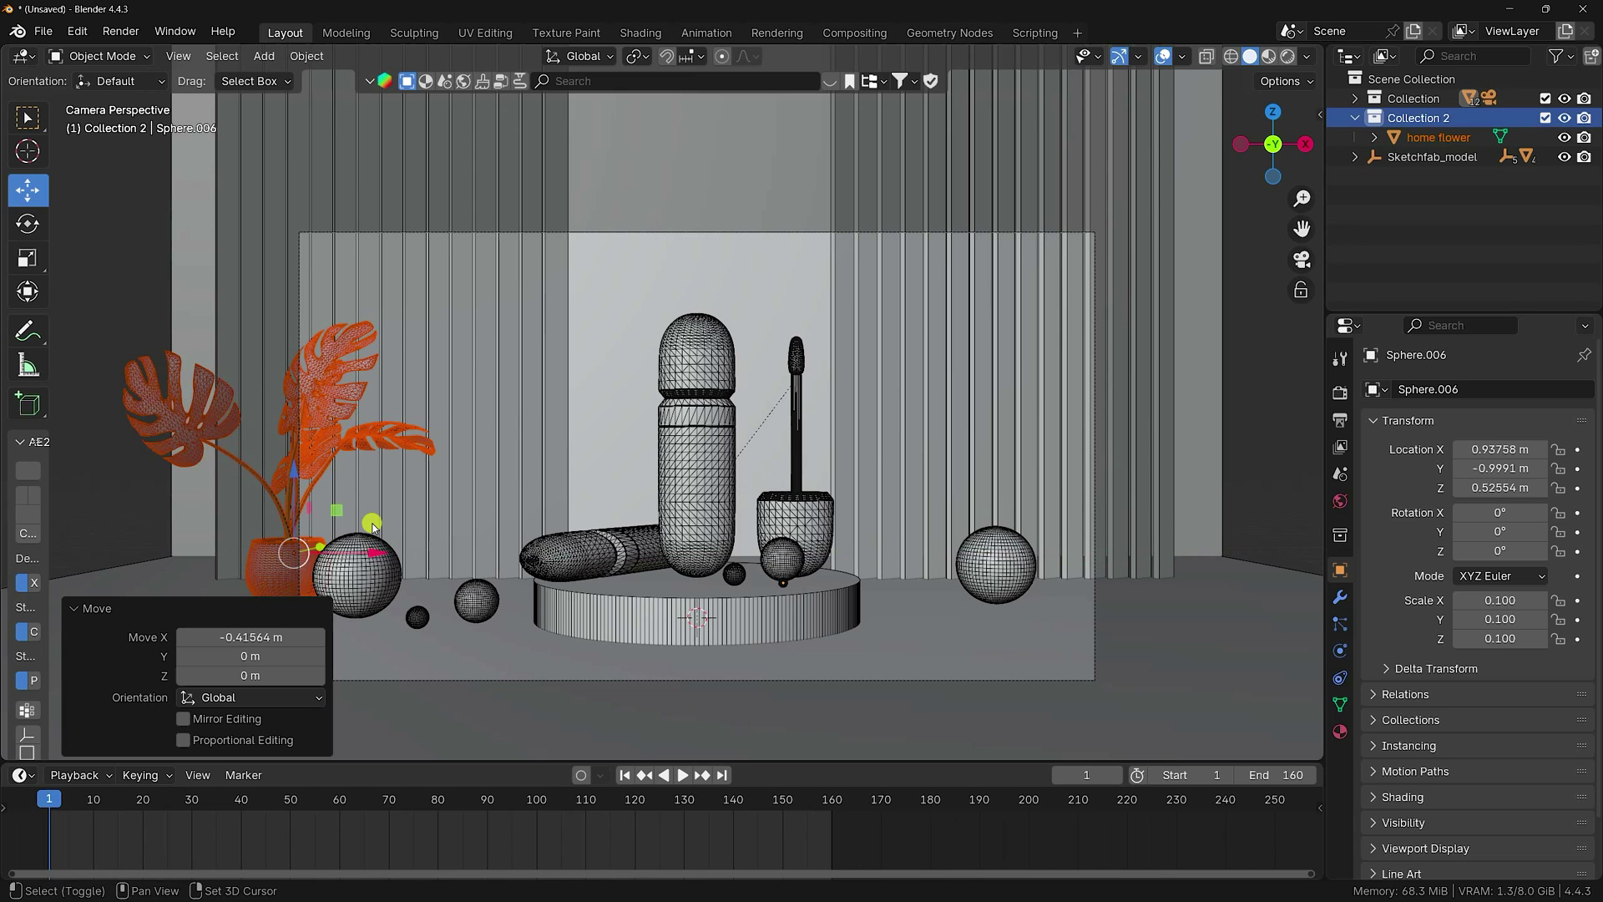
- Duplicate the potted plant and move the copy about 10.89 m along X, beyond the large sphere on the opposite side
key("shift+d")
right_click(372, 524)
left_click_drag(380, 554, 1225, 544)
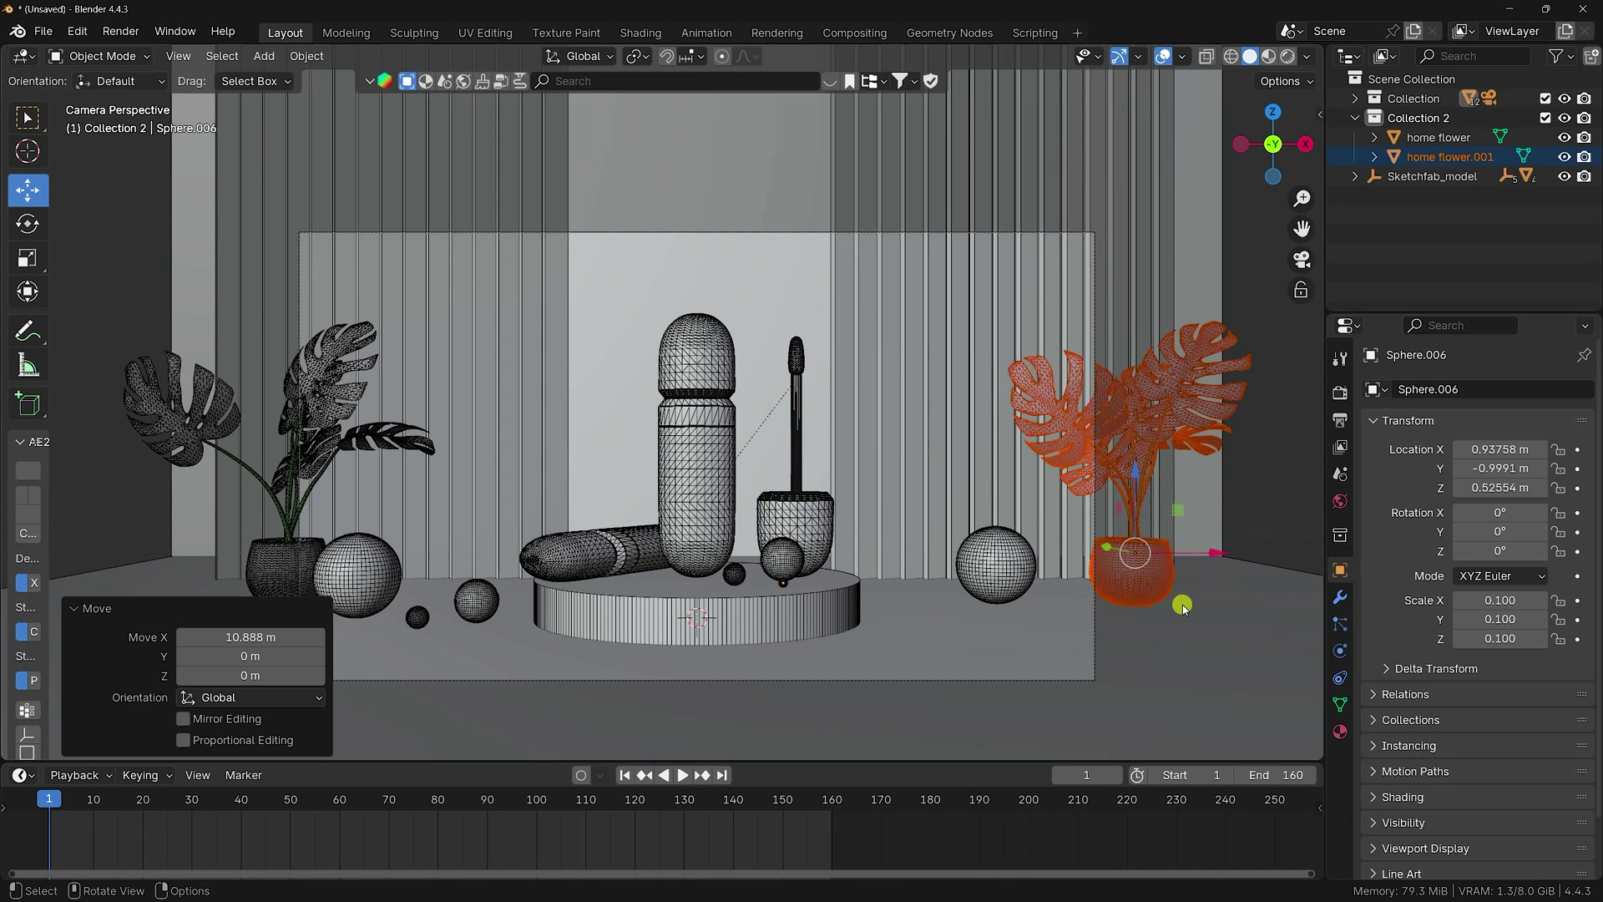
- Duplicate both potted plants and move the copies about 4.66 m along Y, behind the slatted walls
left_click(359, 389, "shift")
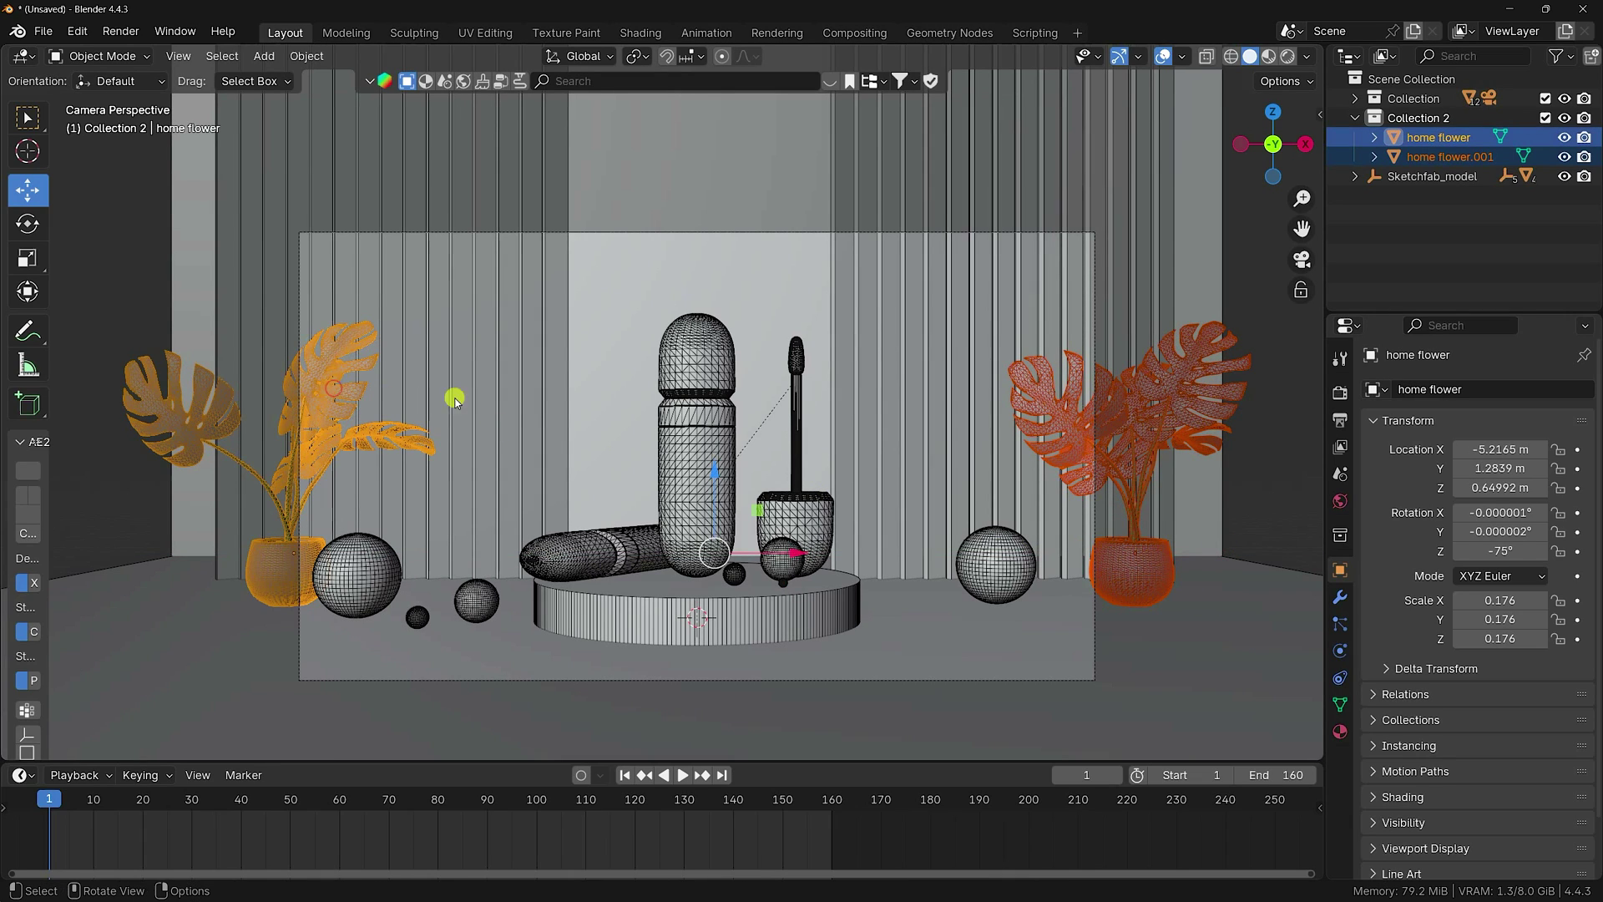
key("shift+d")
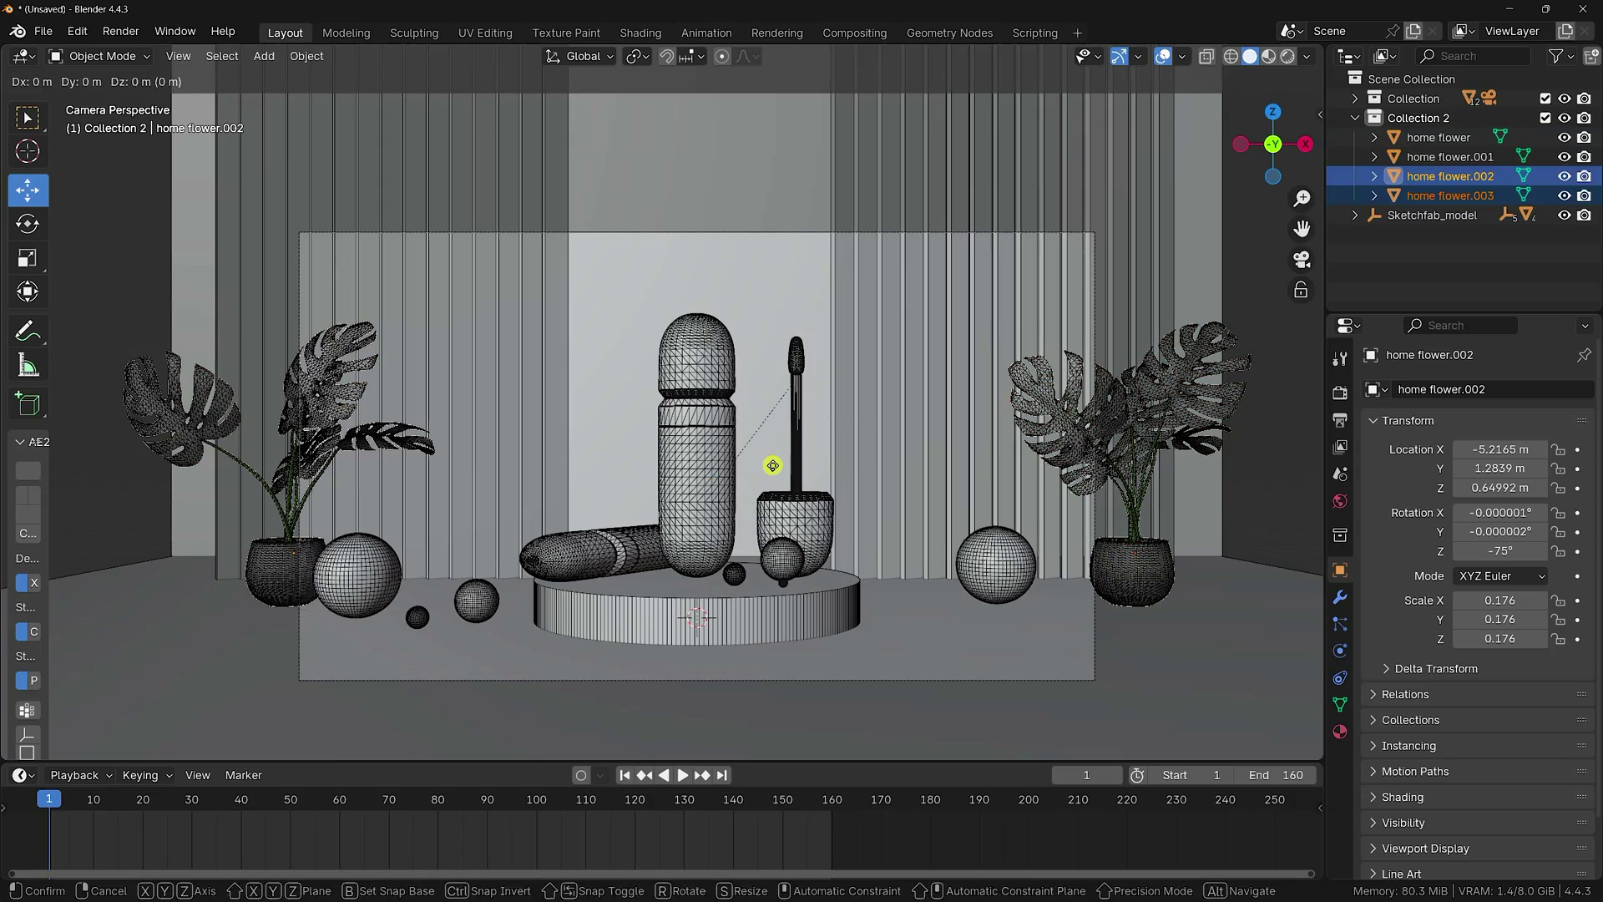
key("Escape")
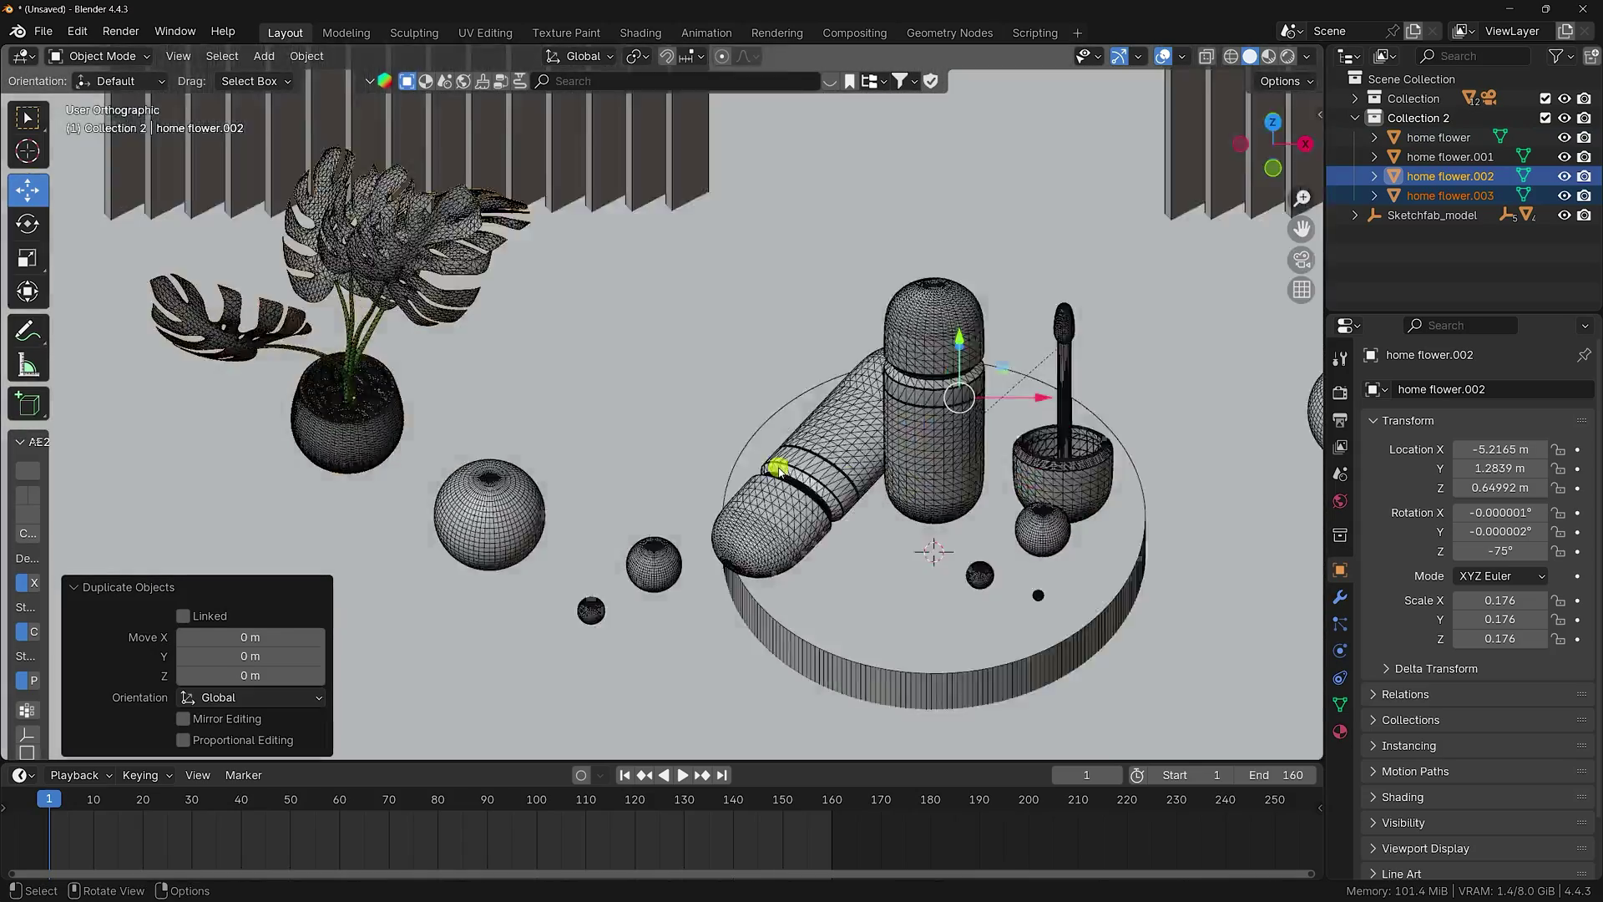
scroll(778, 468, "down", 3)
key("KP_7")
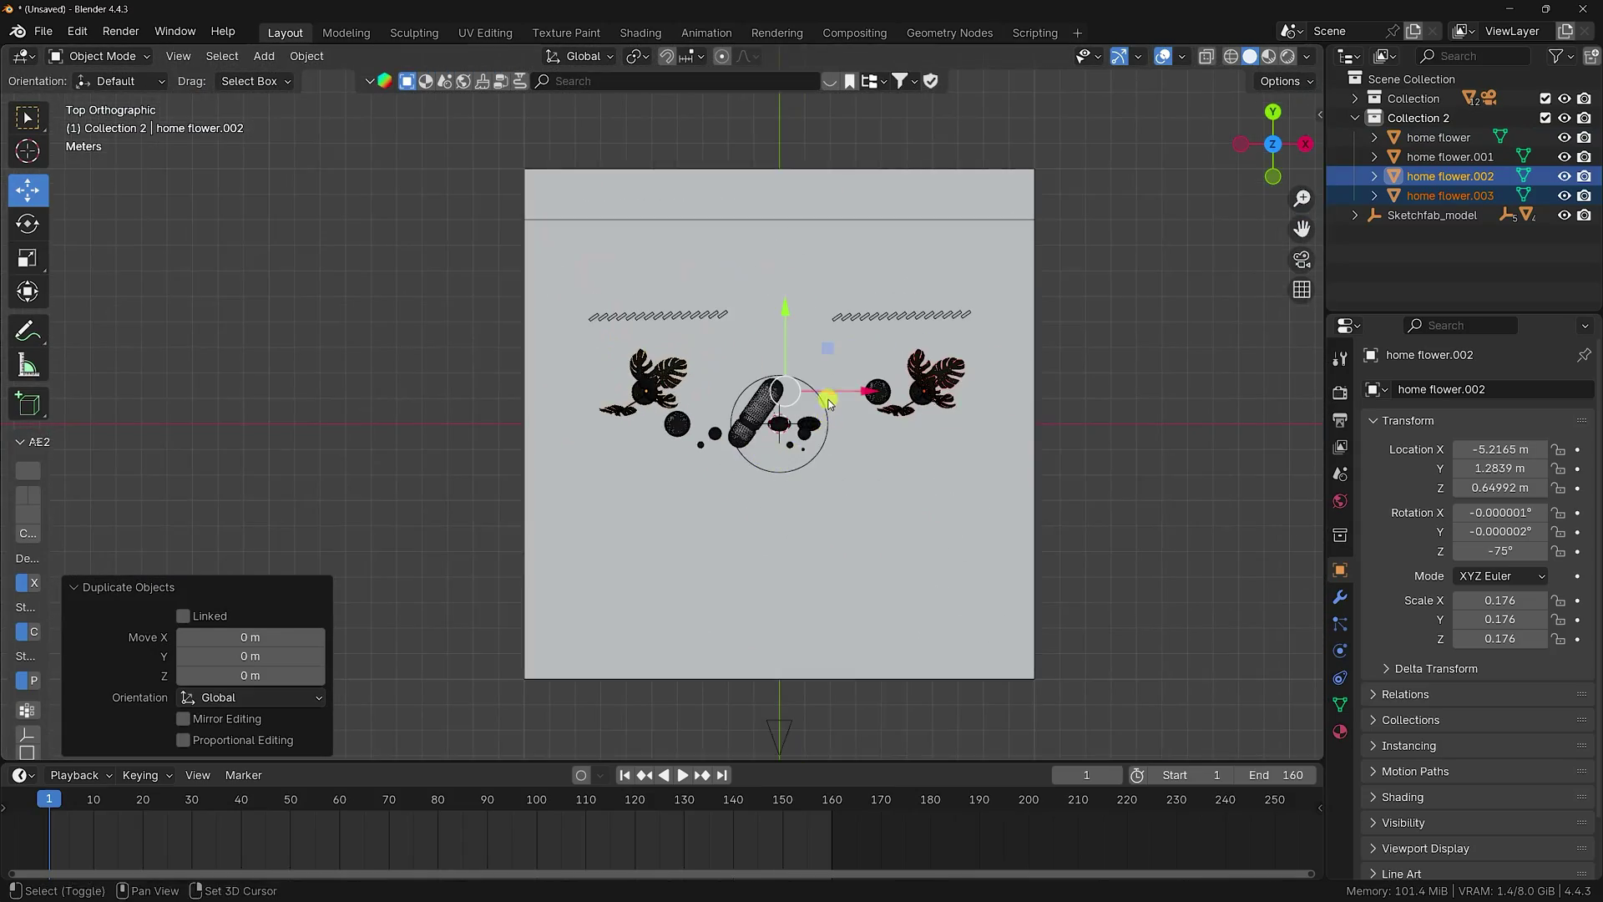
scroll(737, 504, "up", 3)
left_click_drag(789, 619, 794, 412)
key("KP_0")
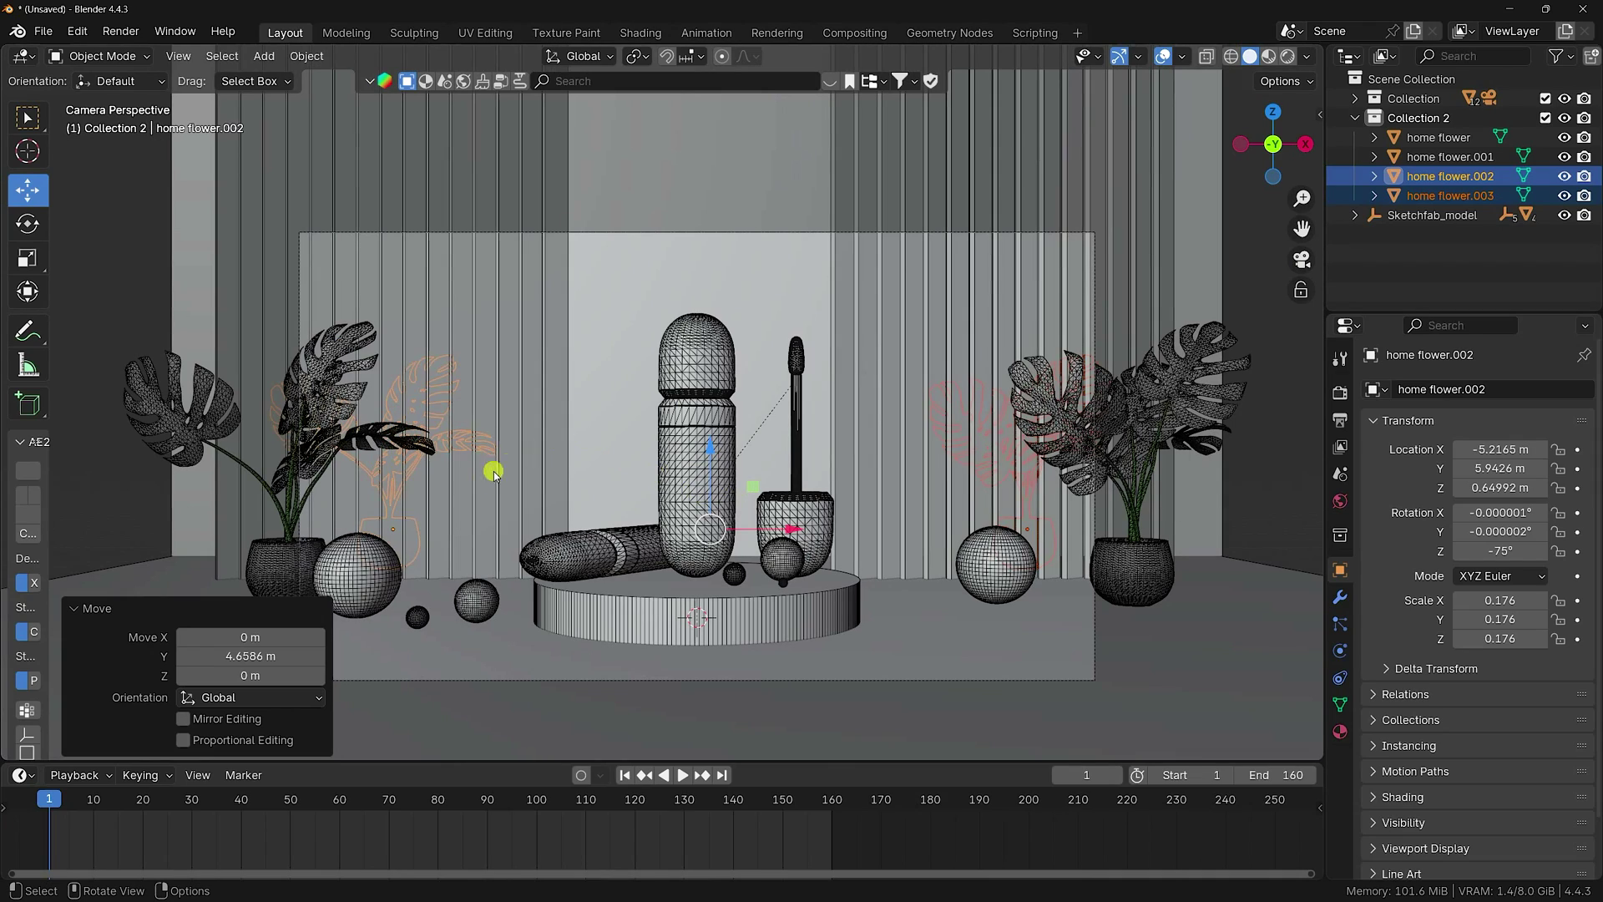
- Slide the plant behind the right slatted wall inward along X to about 2.9 m, partly showing in the gap
left_click(985, 418)
scroll(582, 522, "up", 2)
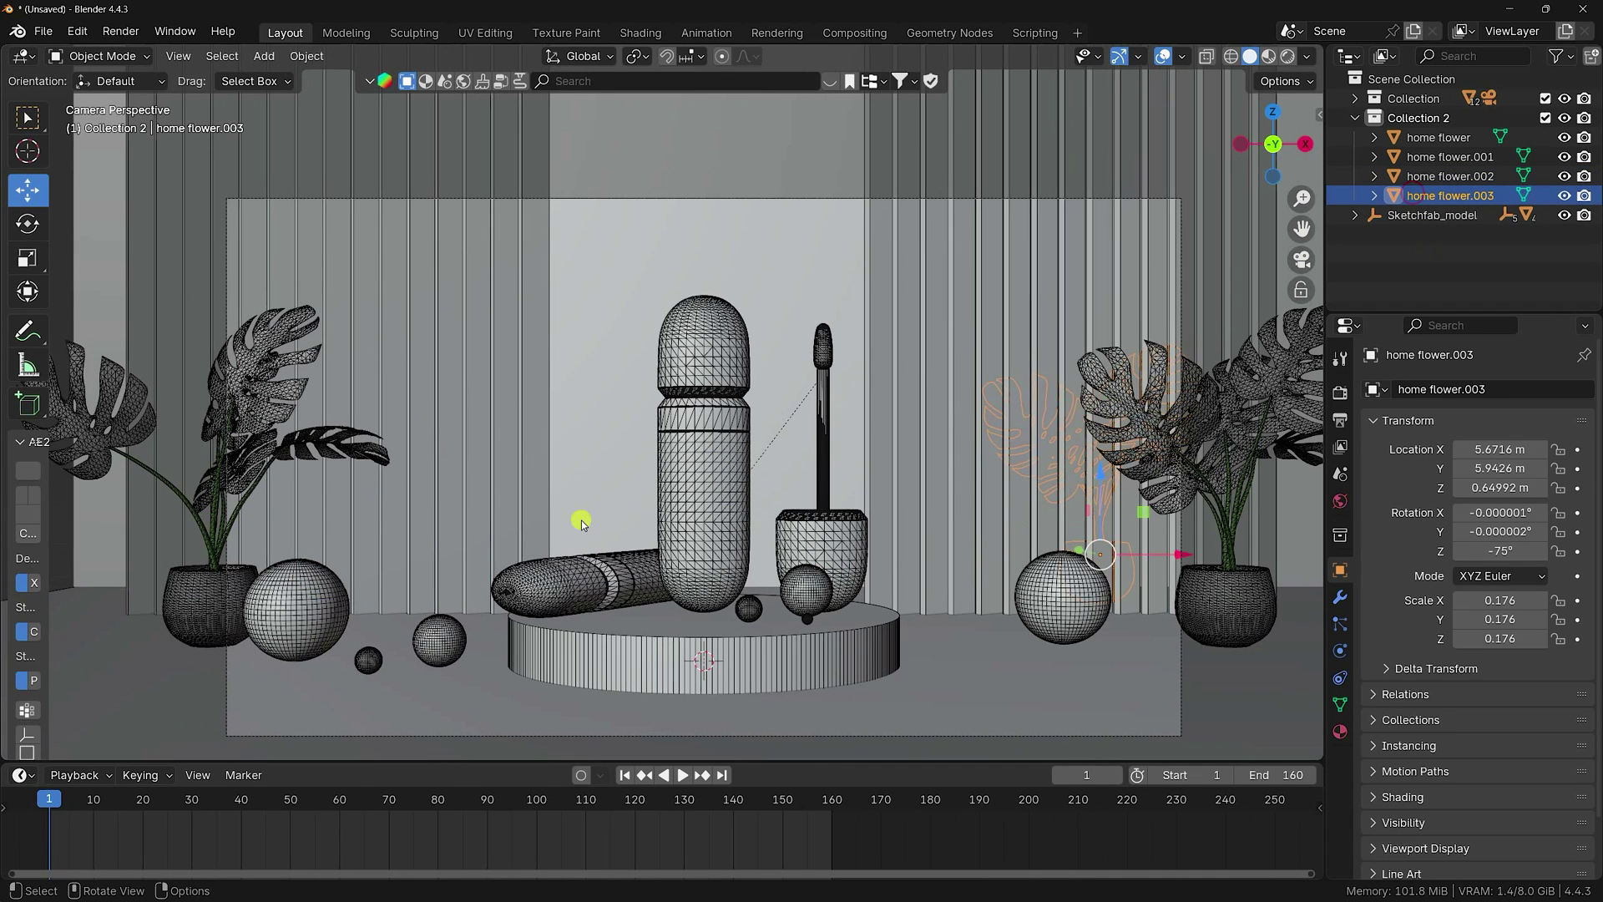
left_click_drag(1175, 549, 977, 587)
key("ctrl+z")
key("ctrl+z")
key("ctrl+z")
key("ctrl+z")
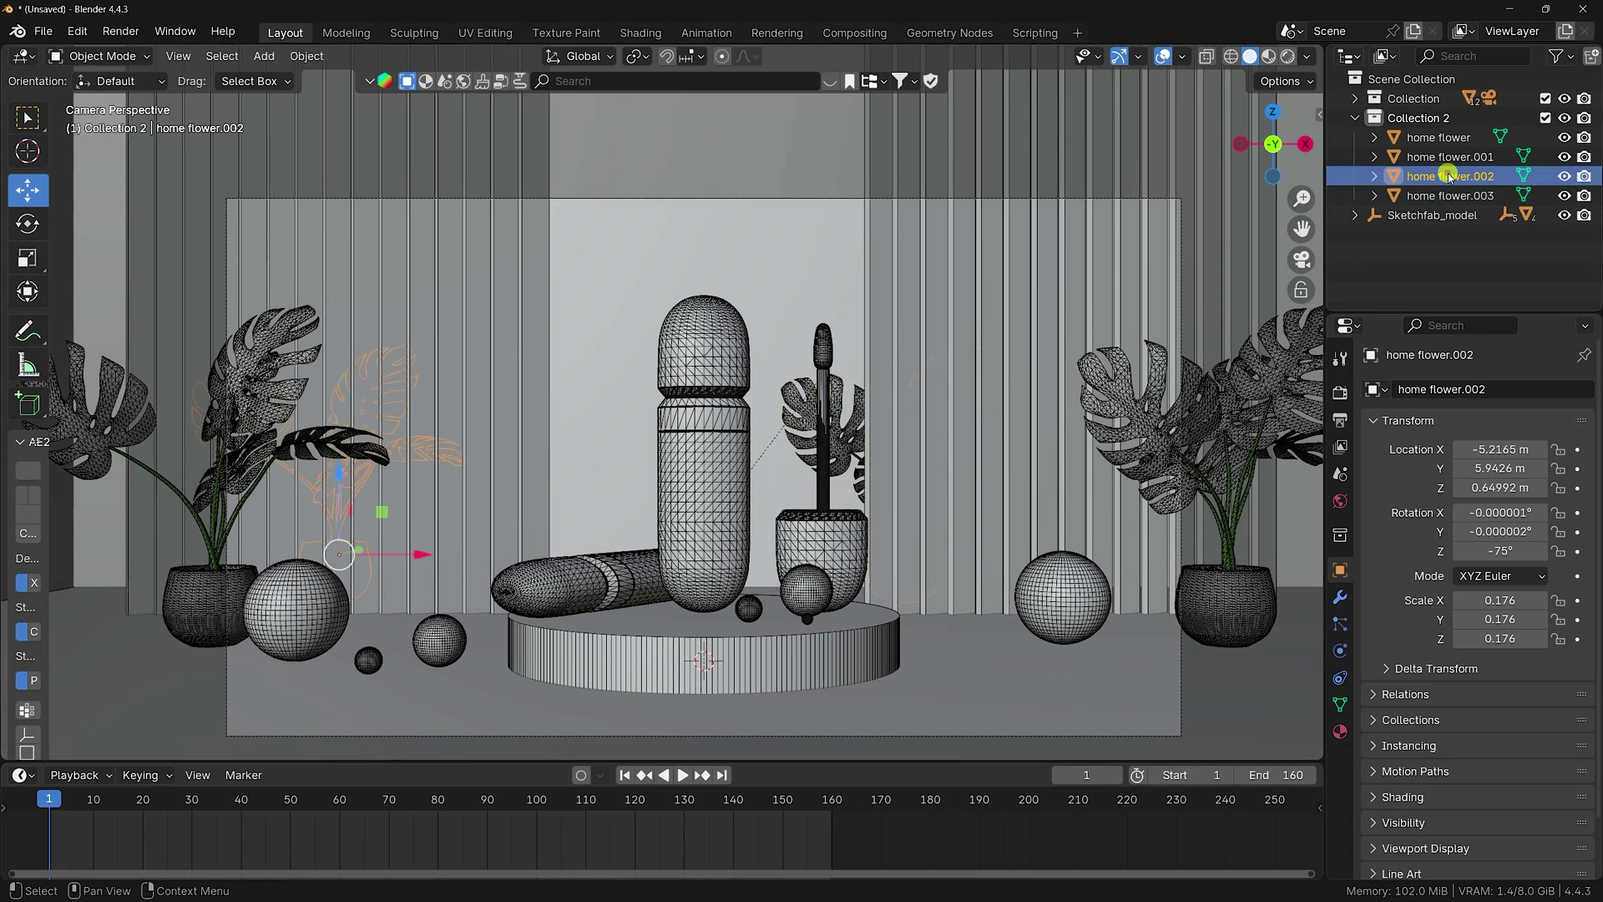
- Move the plant behind the left slatted wall about 2.69 m along X and set its Z rotation to 127°
left_click_drag(415, 568, 607, 550)
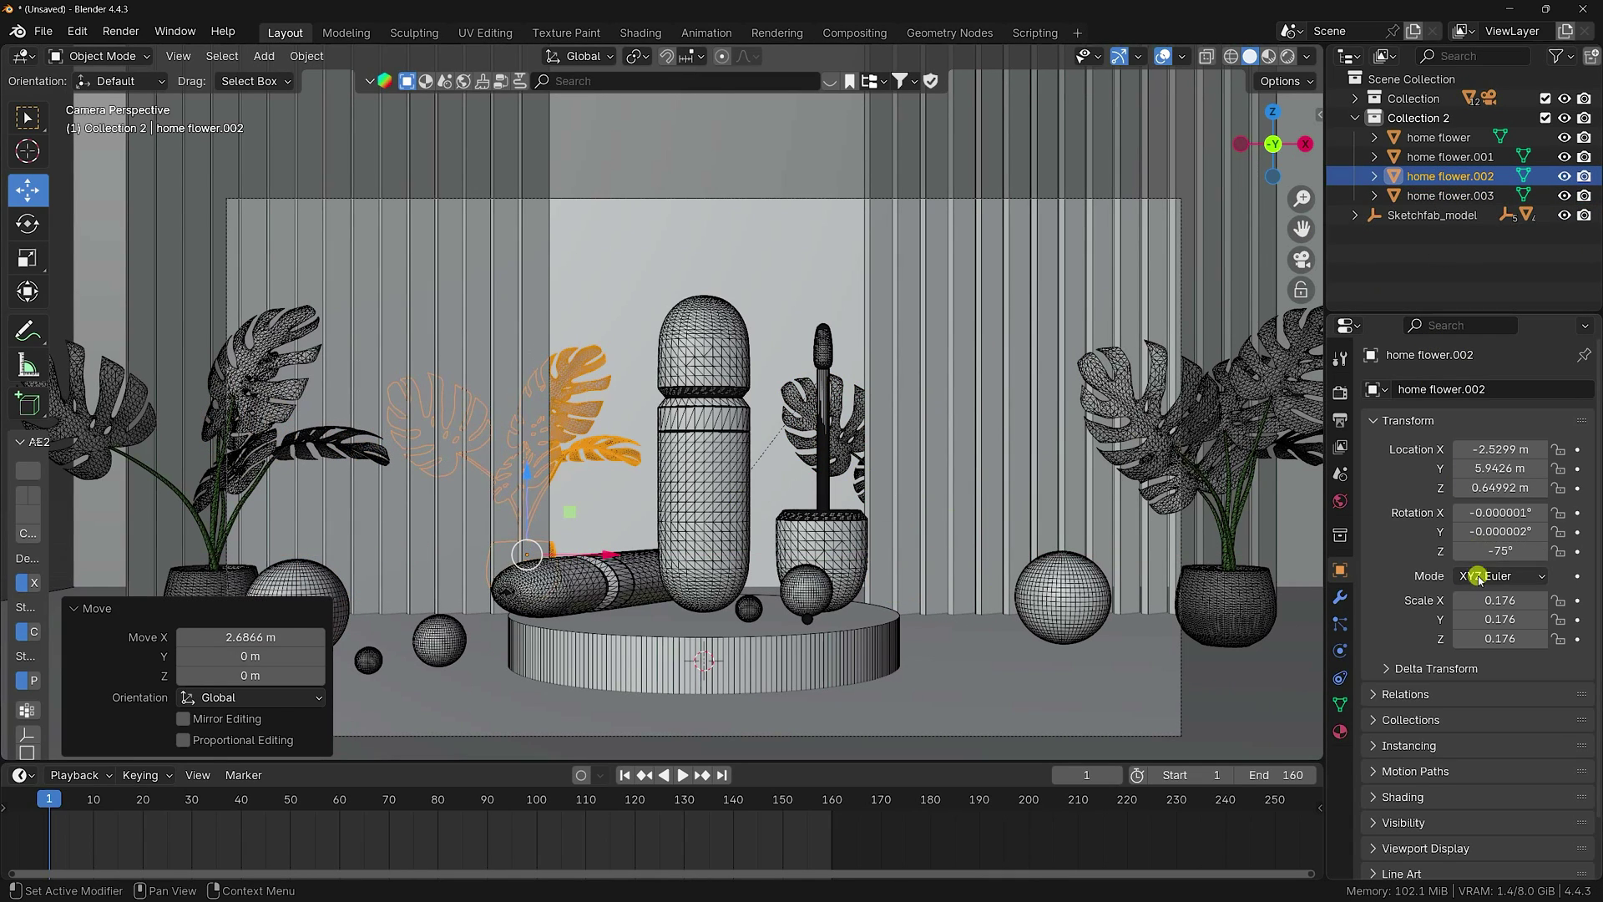
left_click_drag(1500, 552, 356, 546)
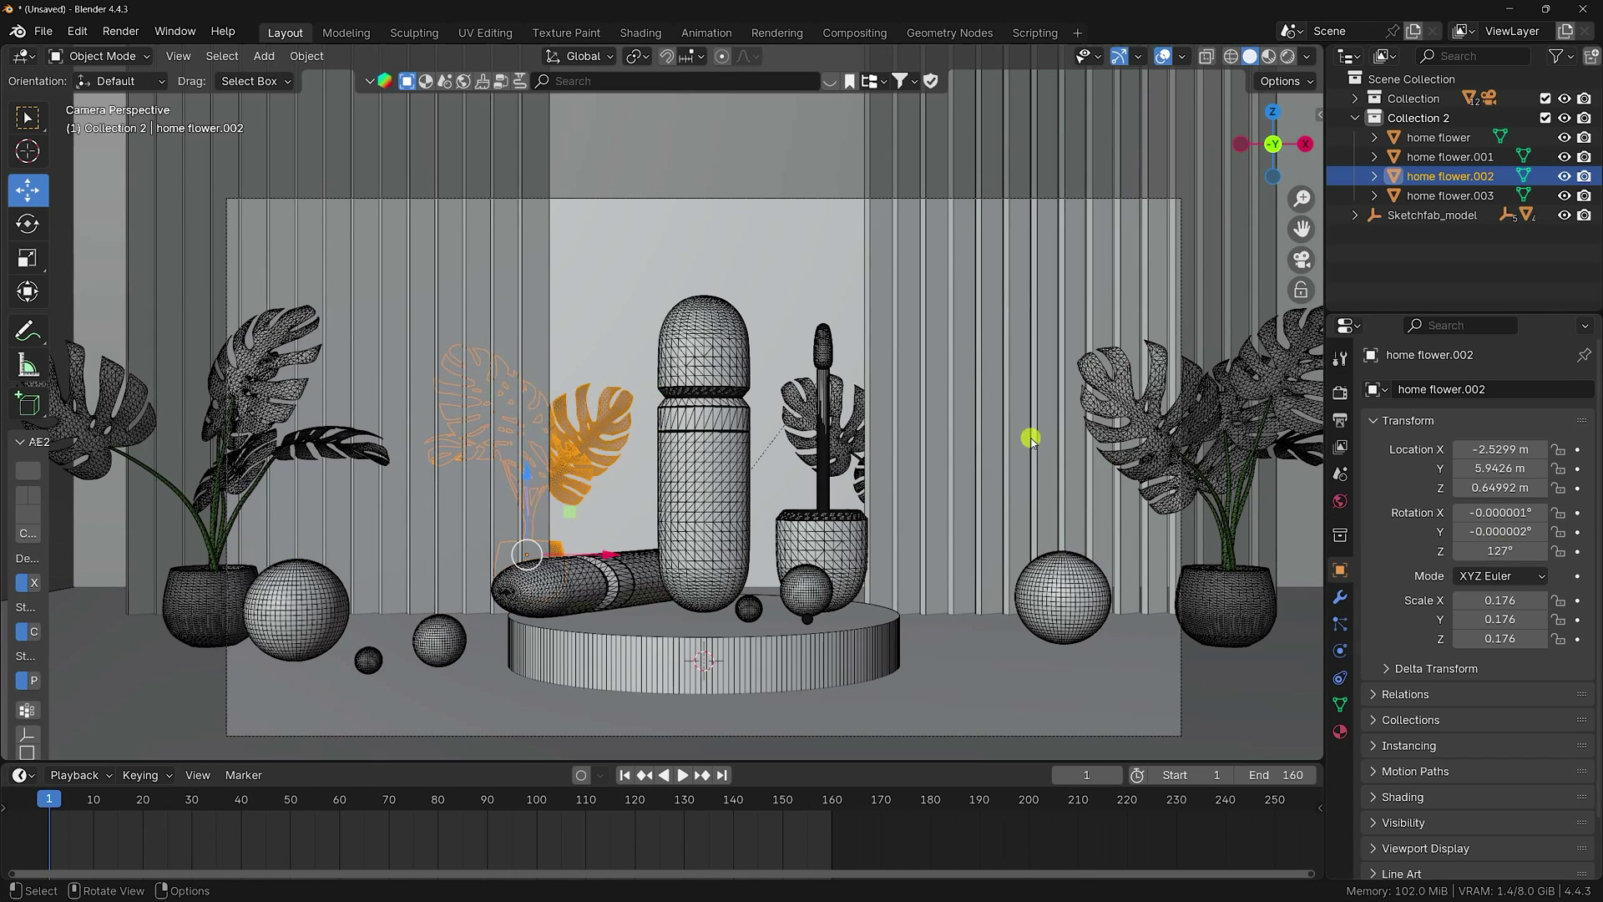
- Set the Z rotation of the plant behind the right slatted wall to -255°
left_click(848, 430)
left_click_drag(1528, 554, 972, 571)
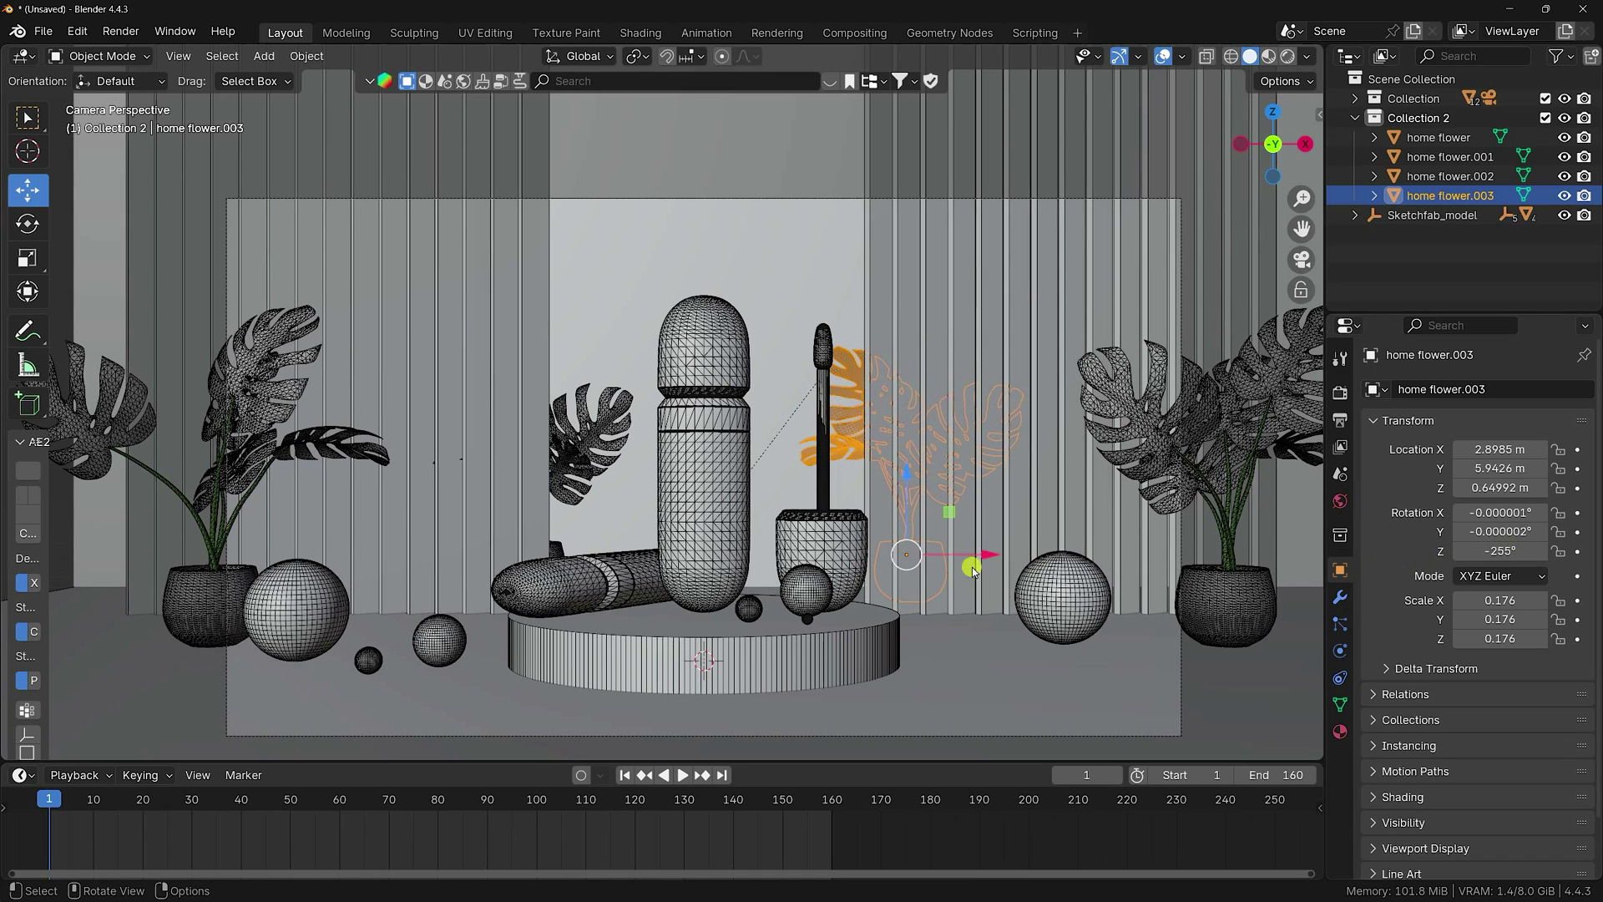
scroll(741, 298, "up", 3)
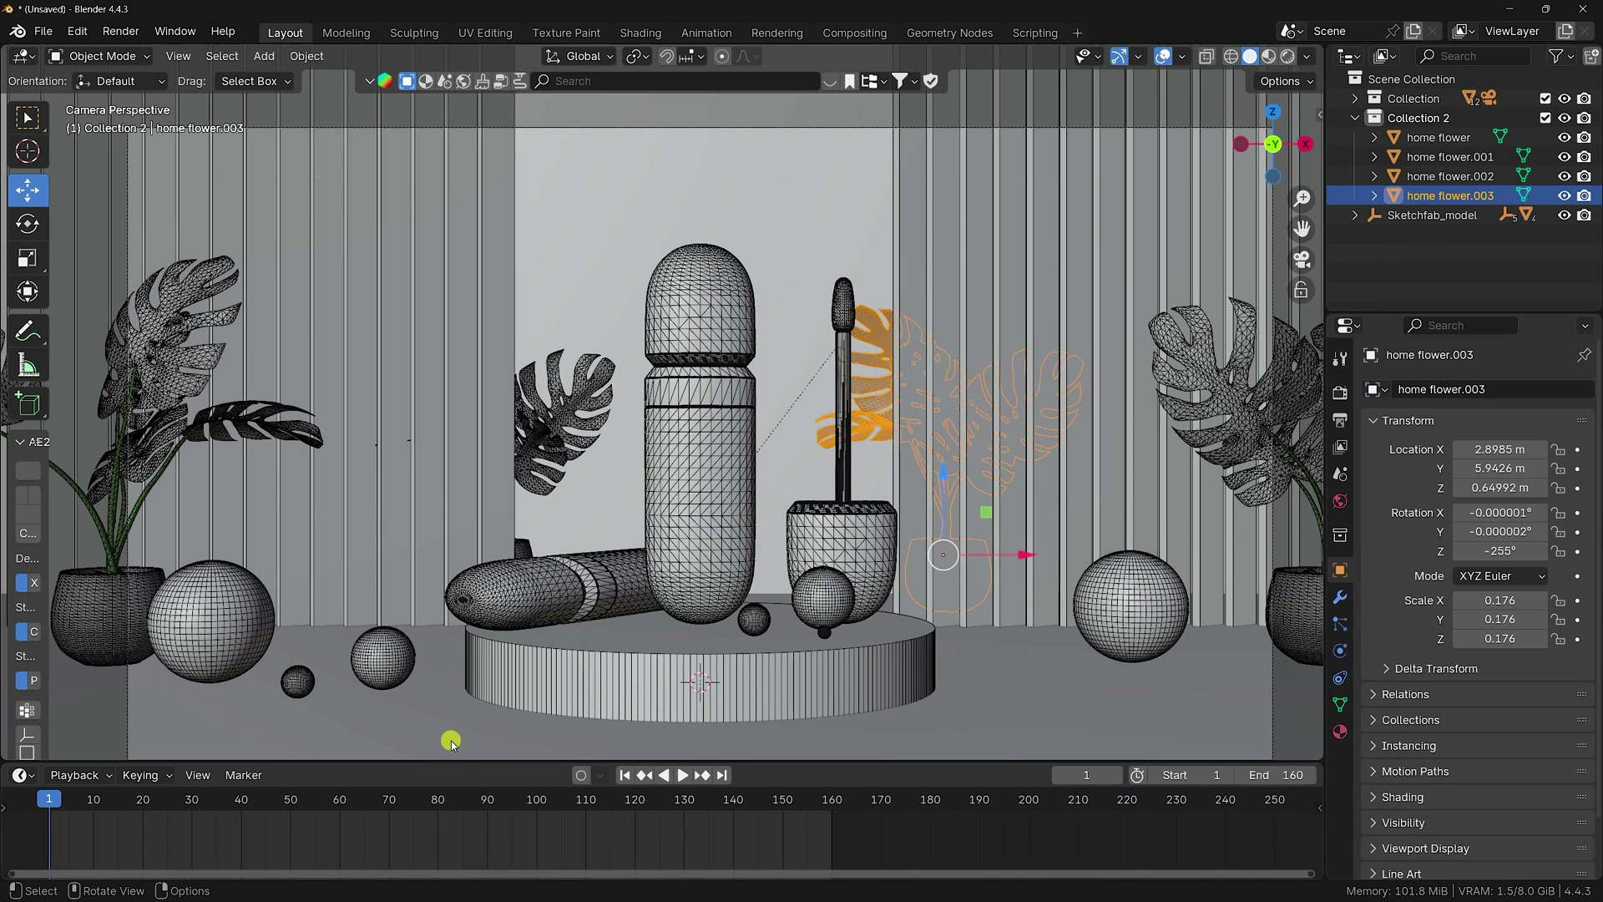
- Switch to the image viewer to examine the reference render Final Icon.jpg, and return to Blender
left_click(339, 885)
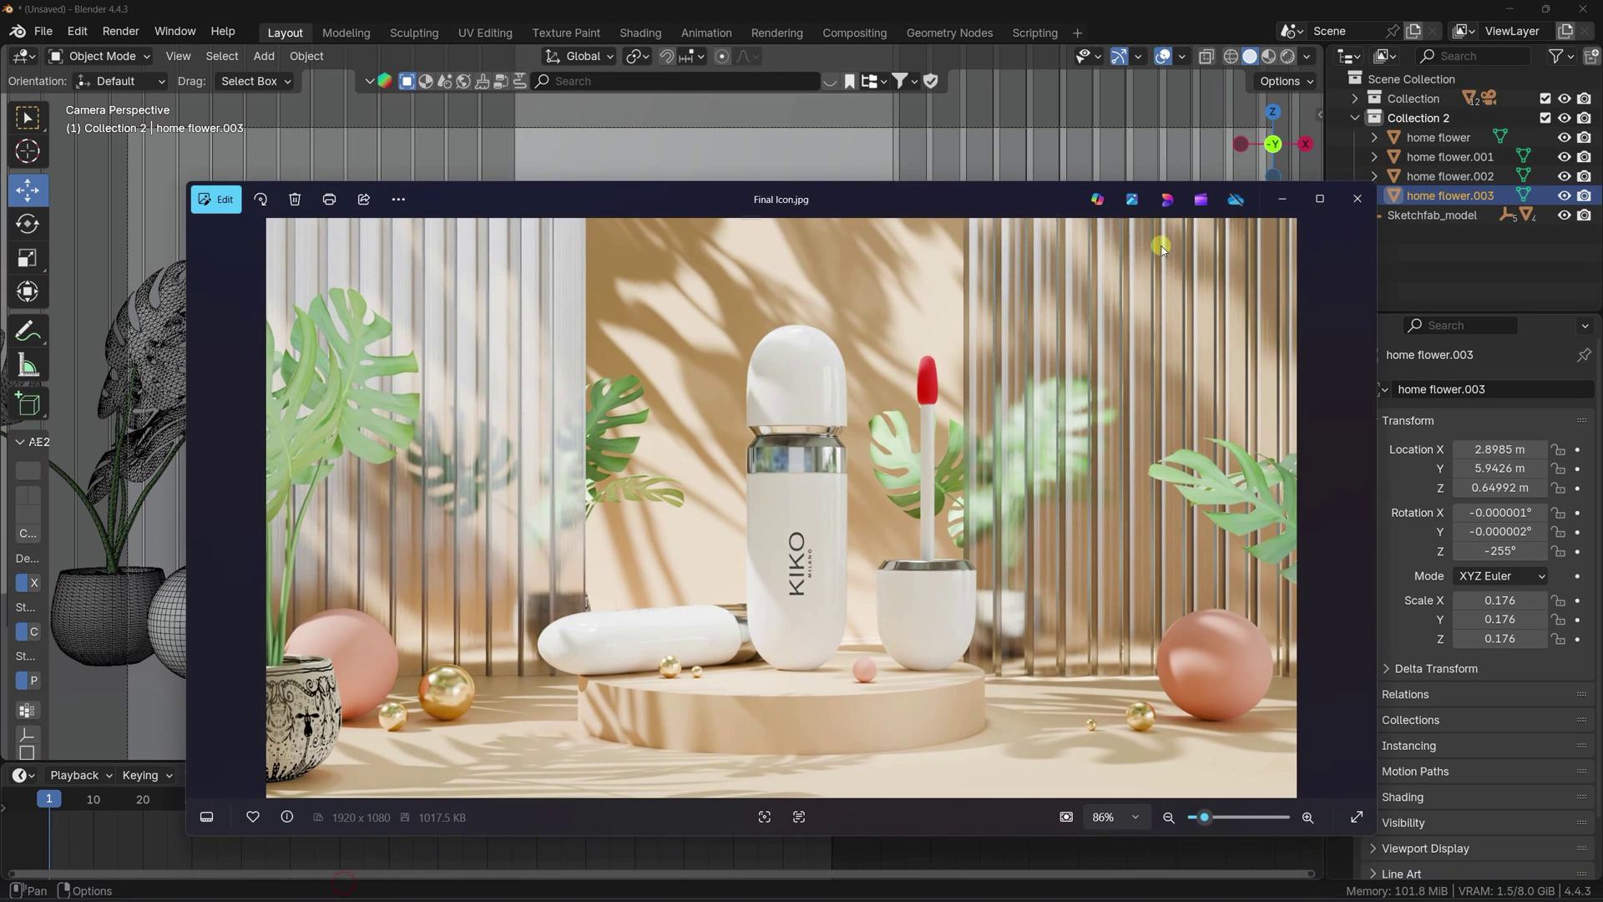
left_click(1323, 195)
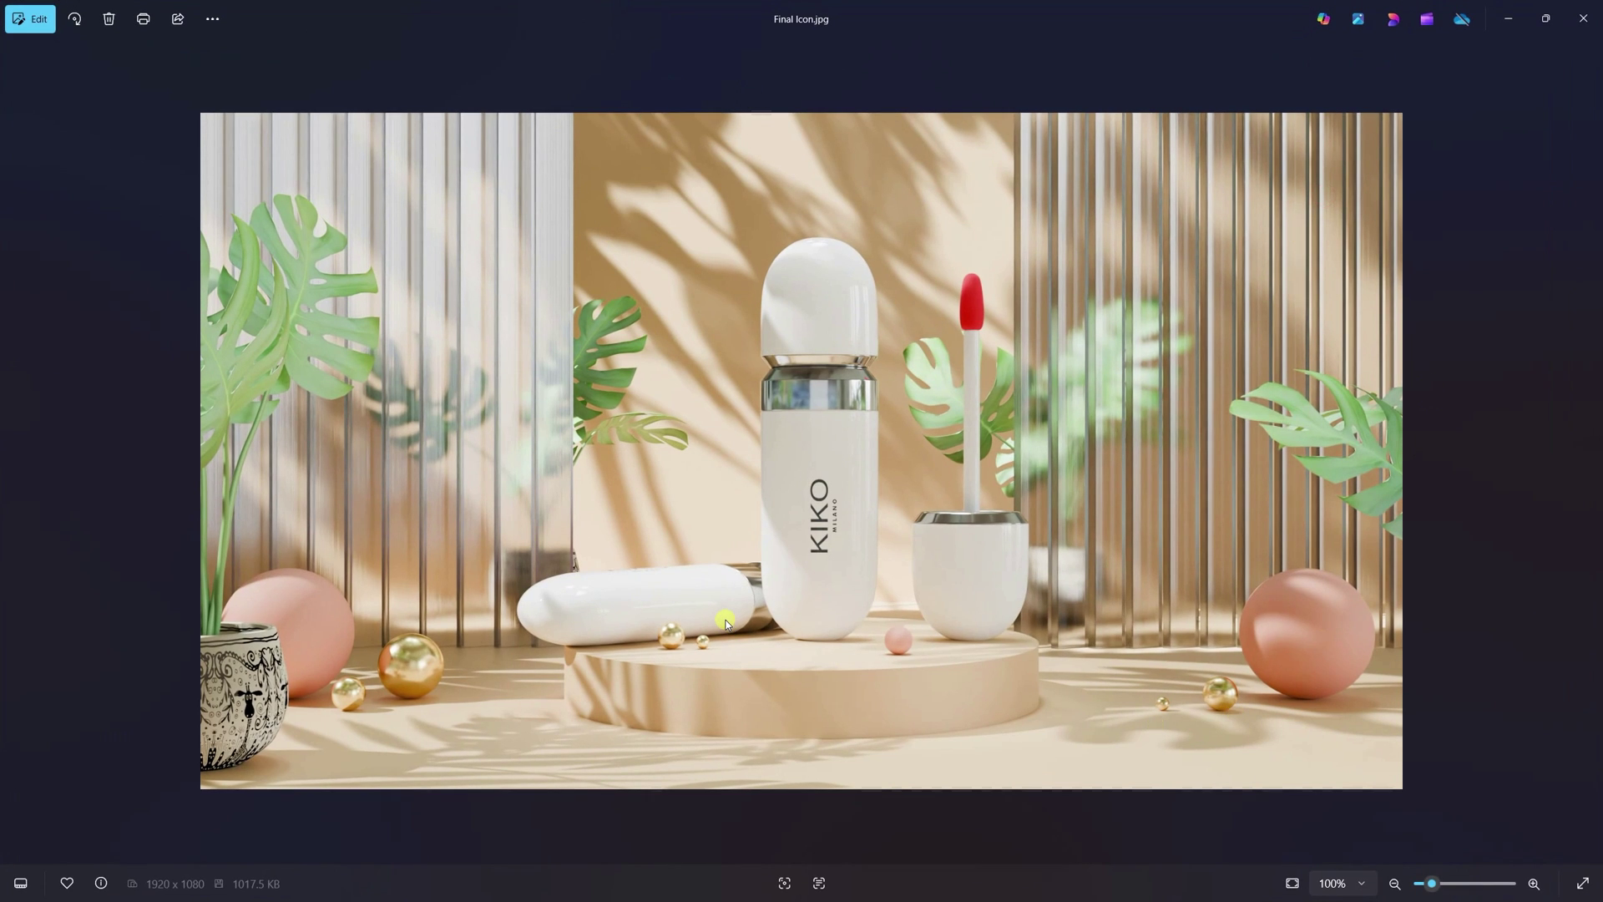
left_click(1584, 21)
- Create a new material on the floor plane with base color hex D9B37F
scroll(628, 565, "down", 5)
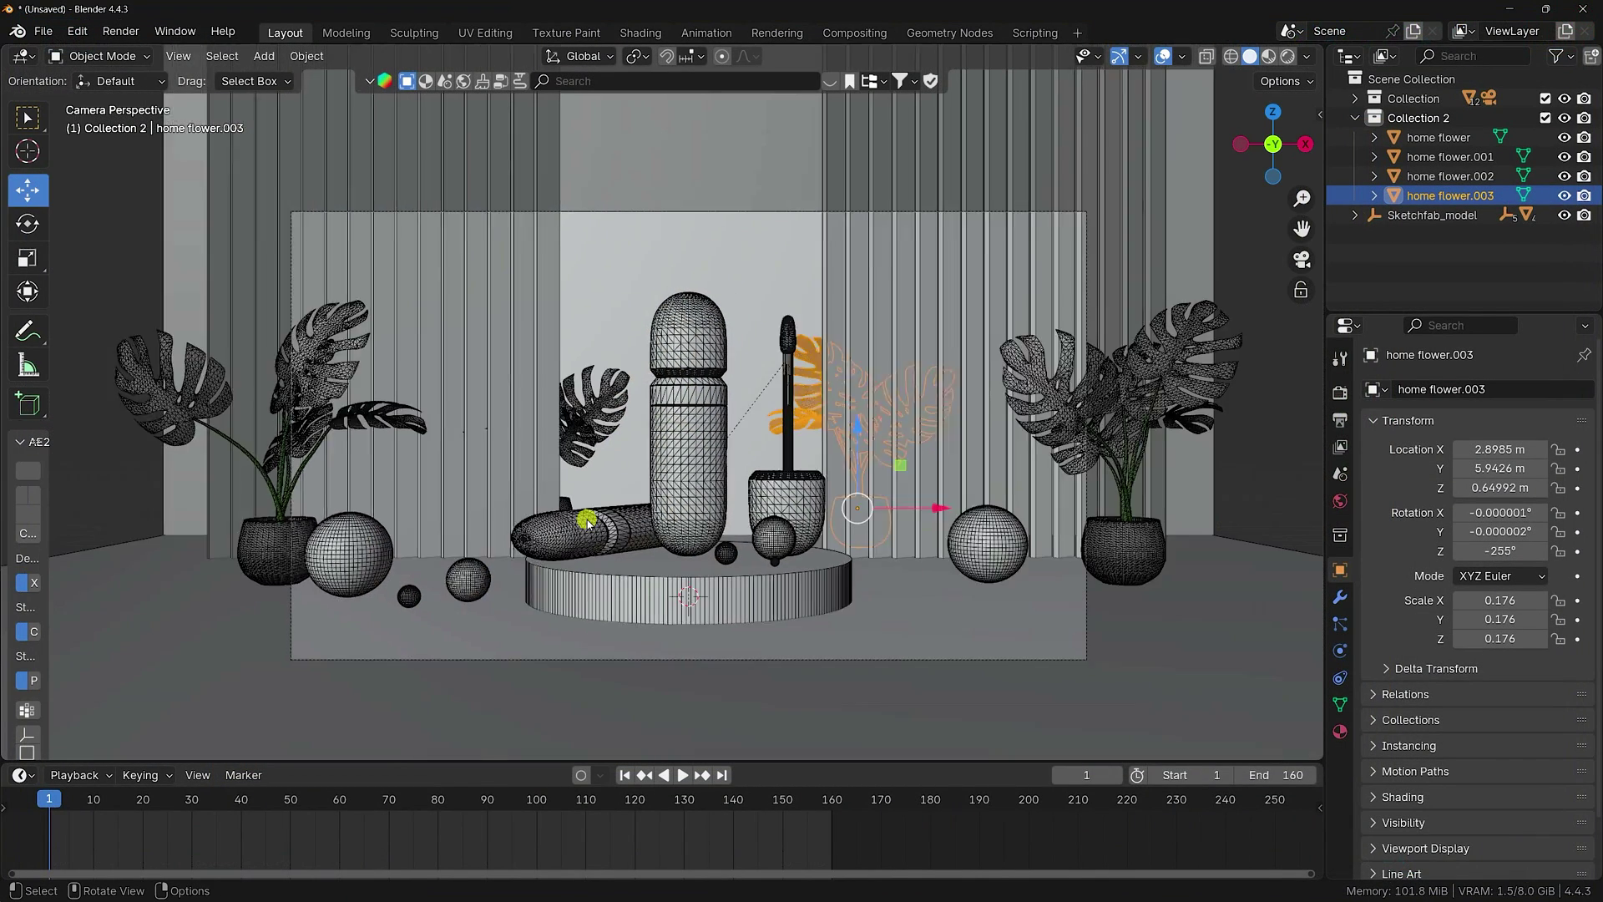
middle_click_drag(598, 522, 841, 557)
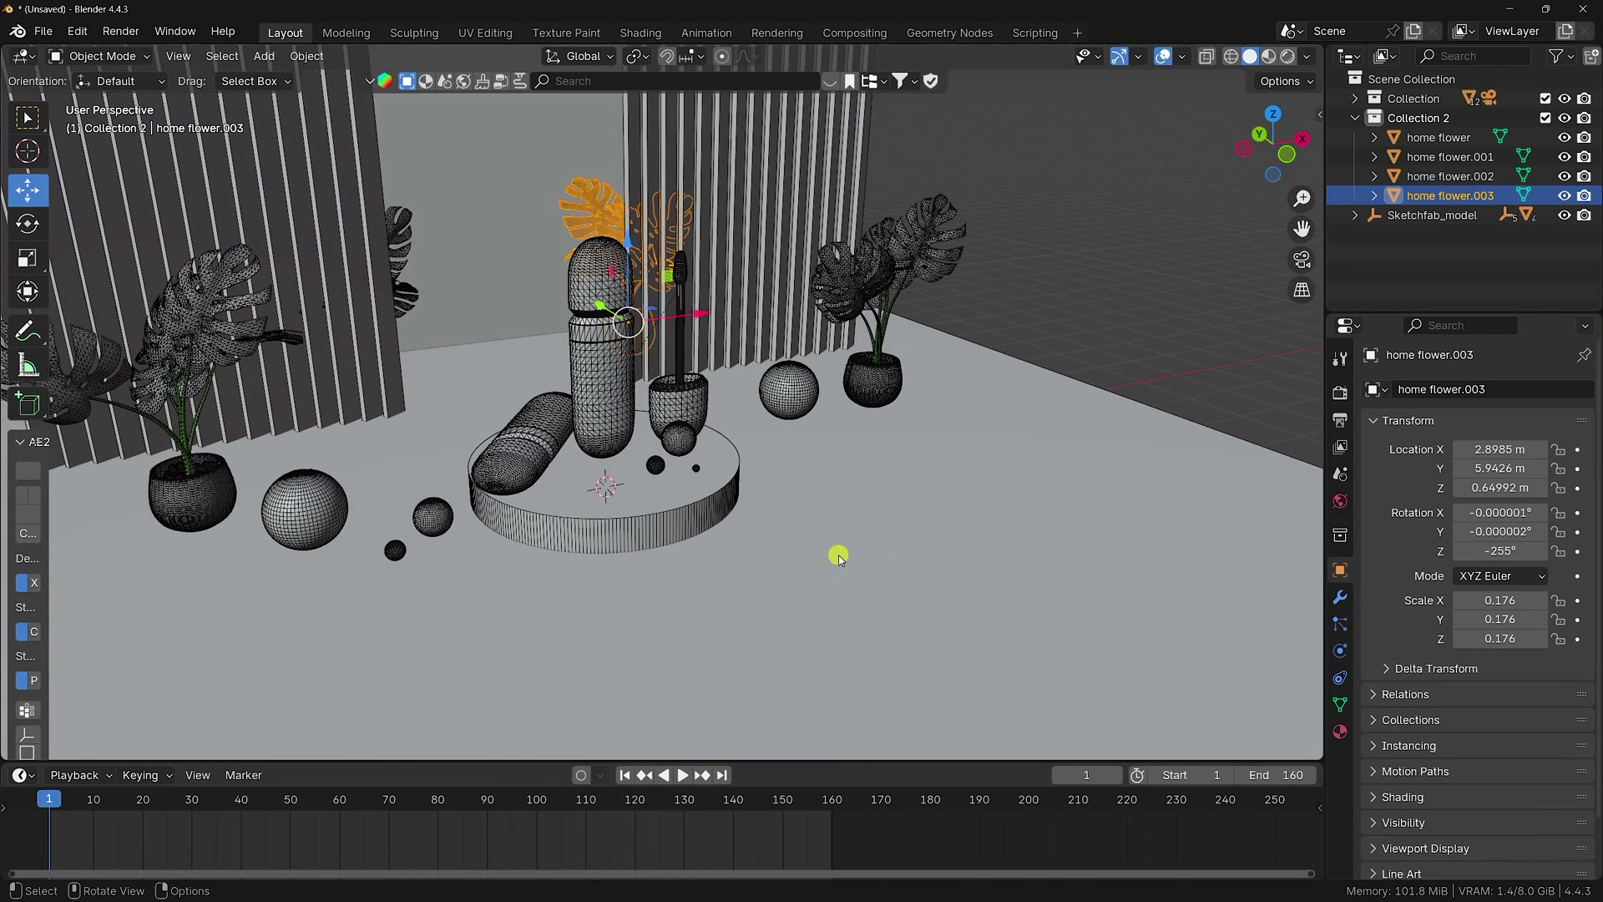
left_click(838, 554)
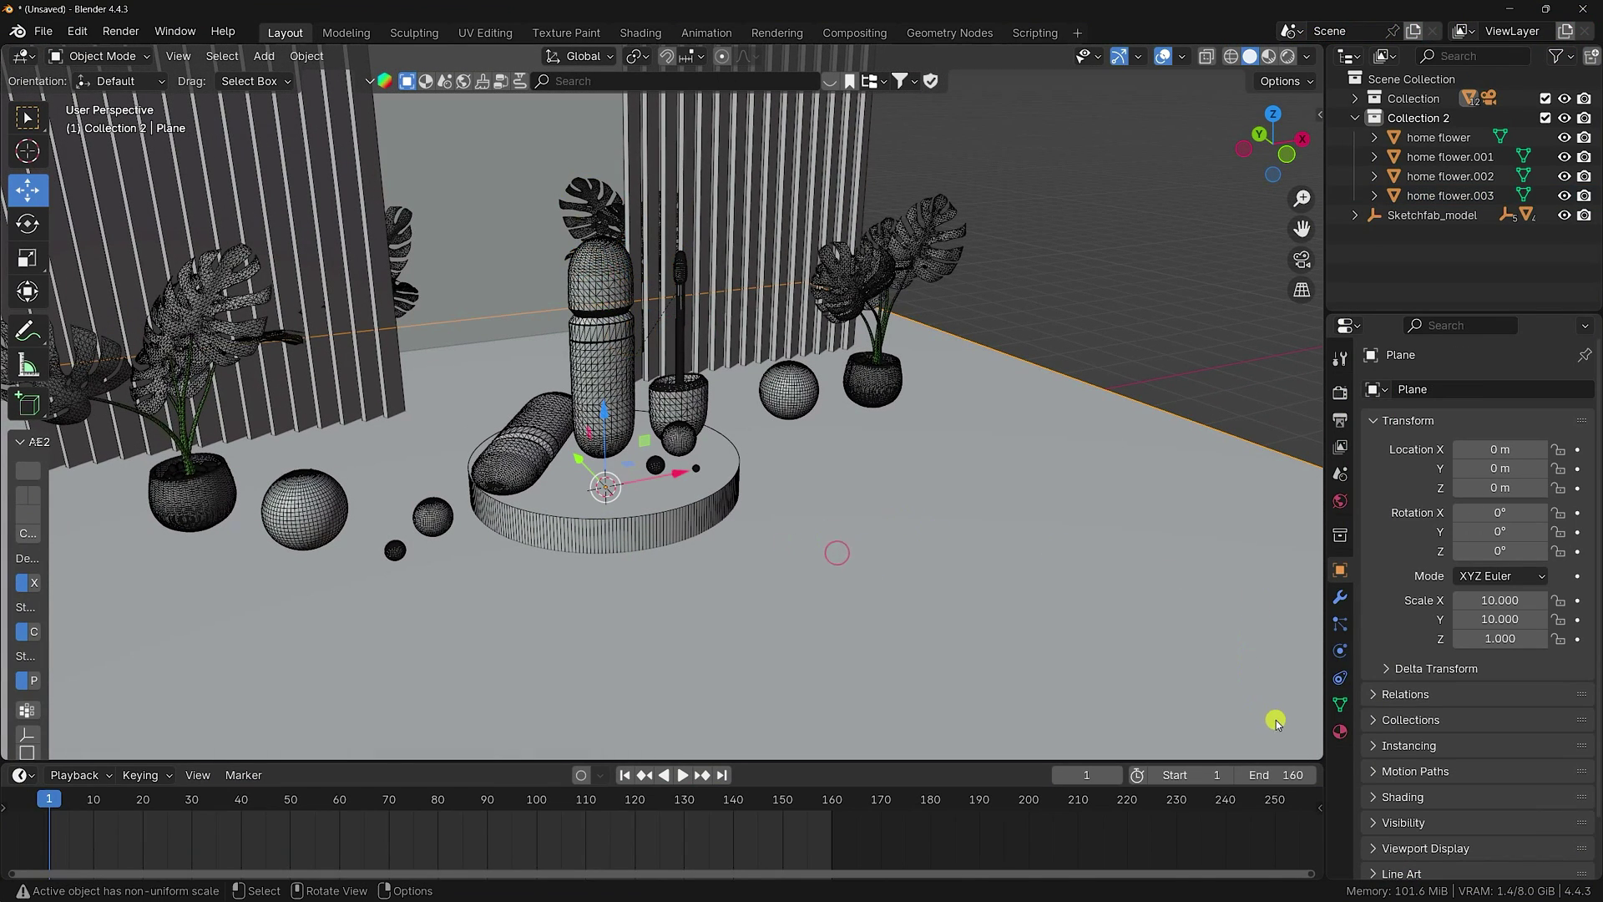
left_click(1340, 731)
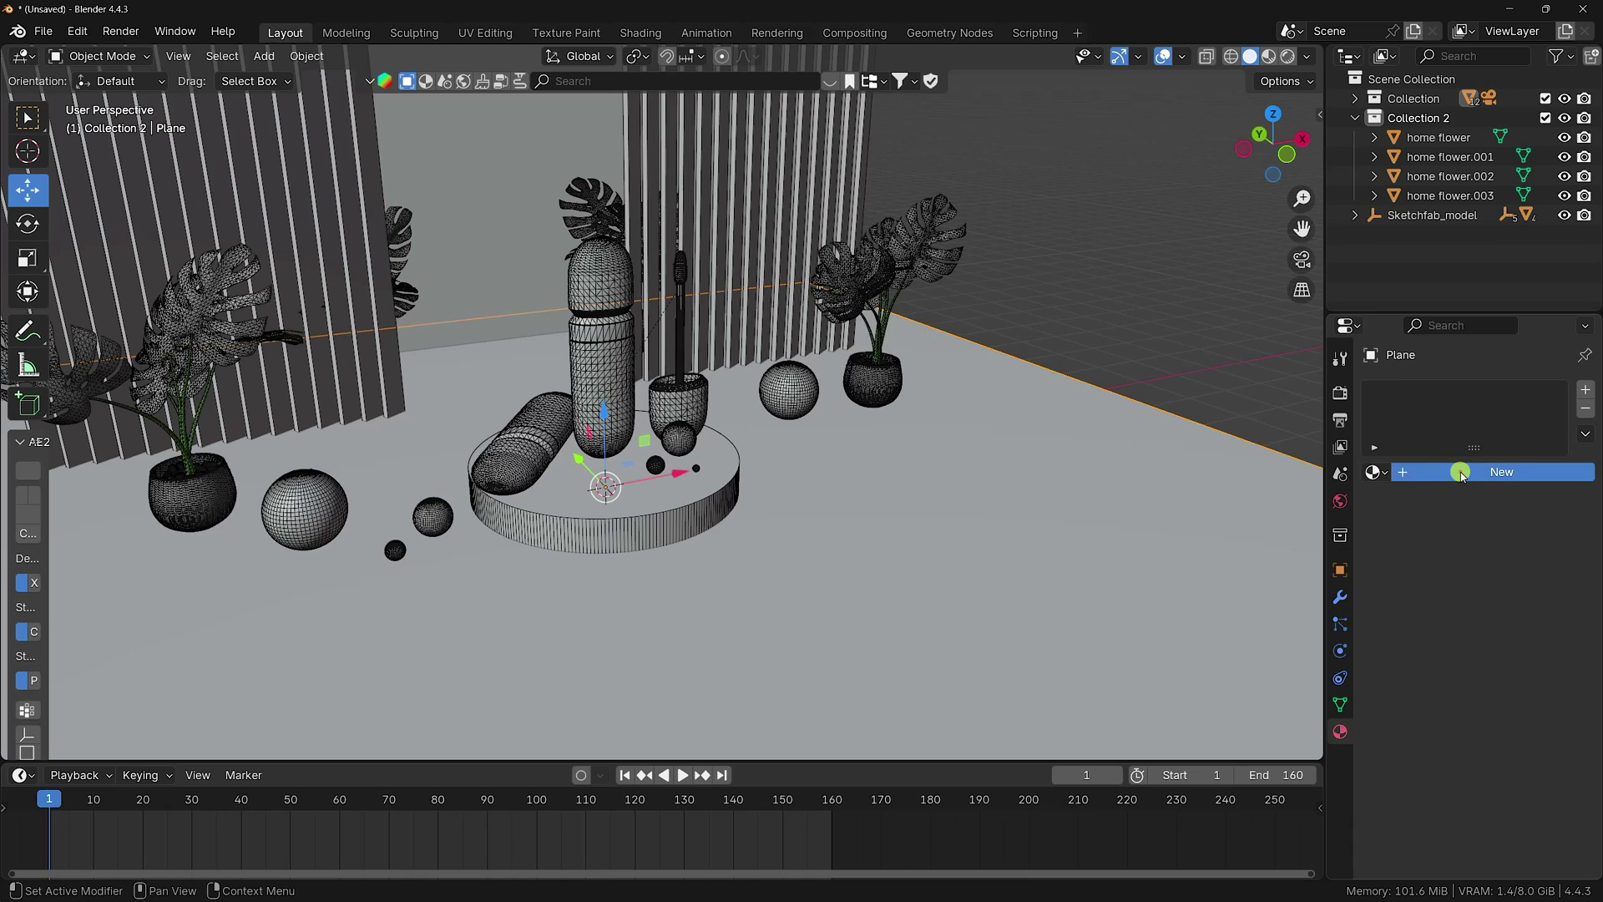
left_click(1501, 471)
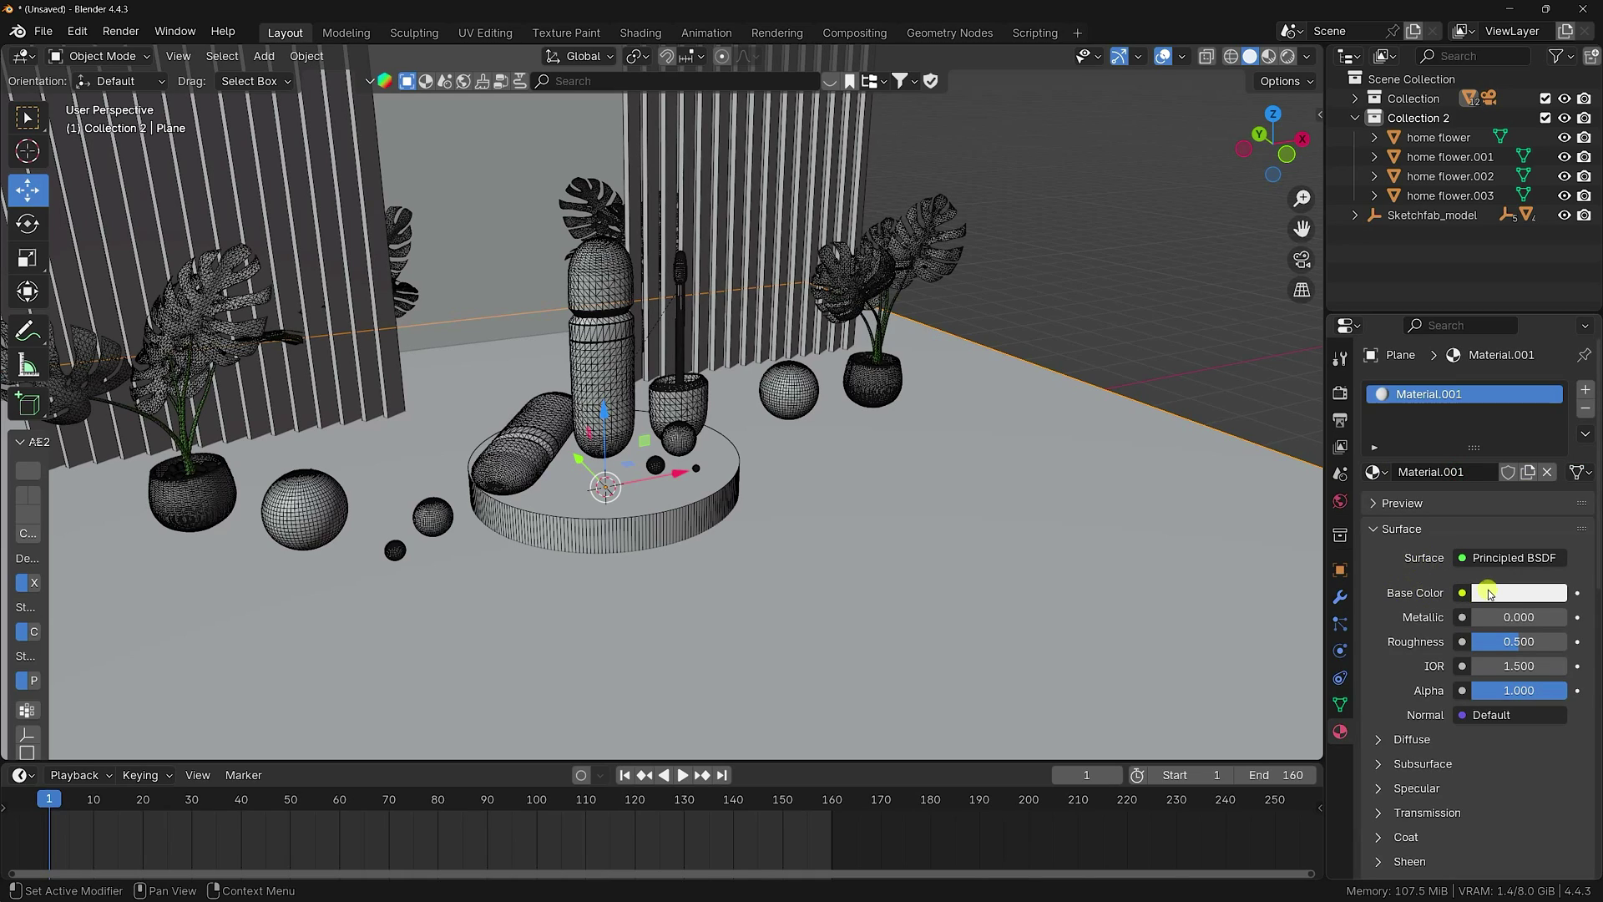
left_click(1490, 593)
left_click(1459, 565)
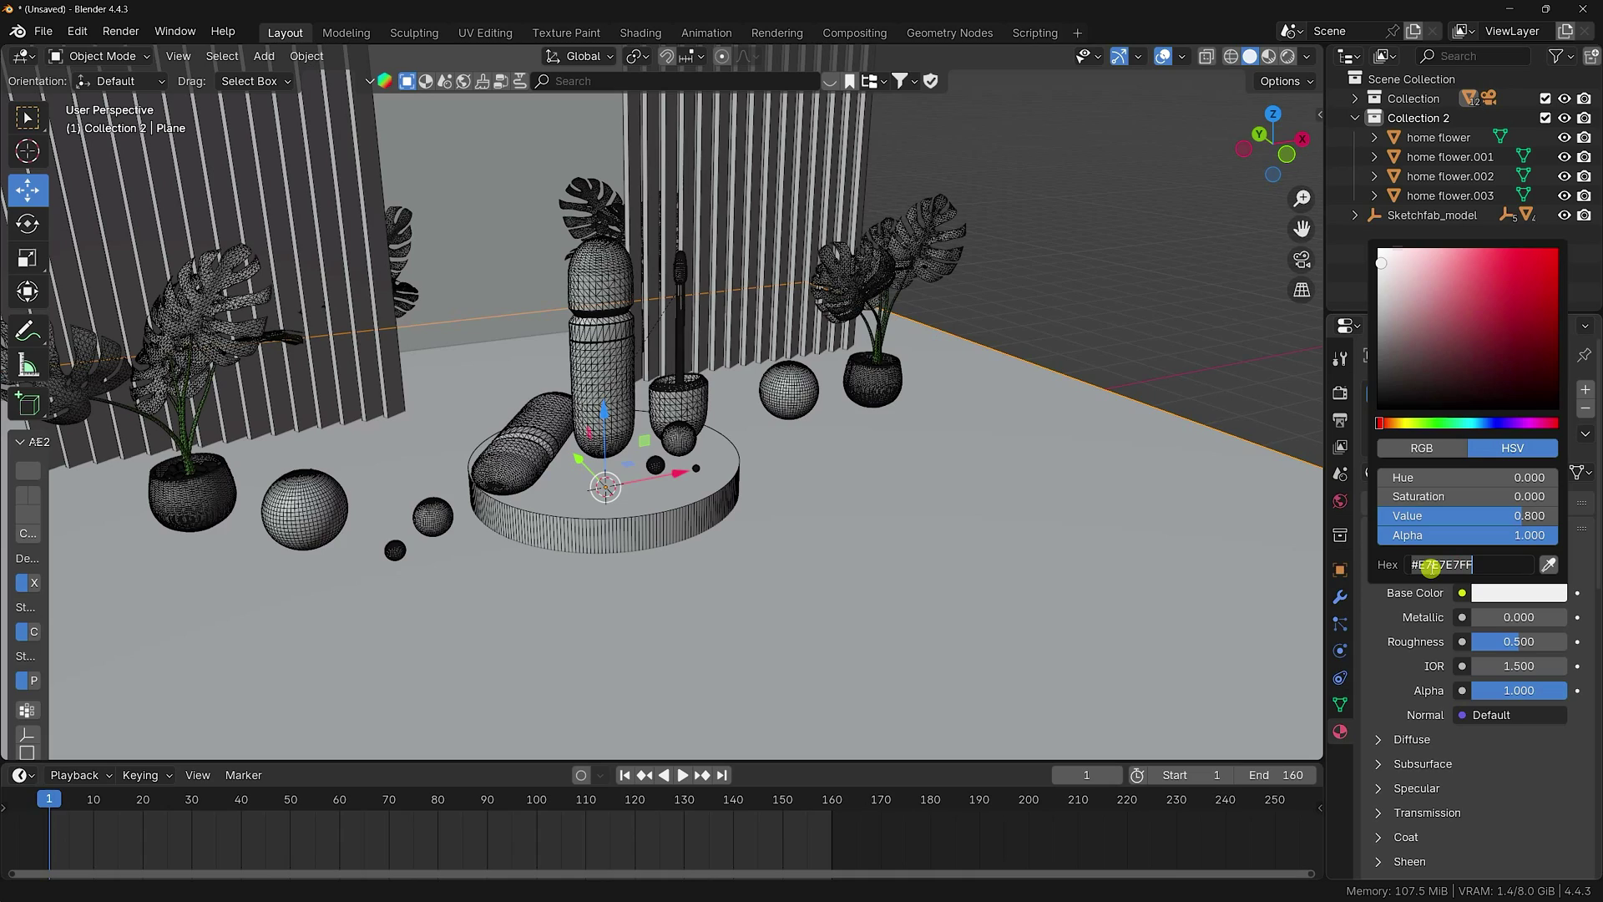
type("d9b37f")
key("Return")
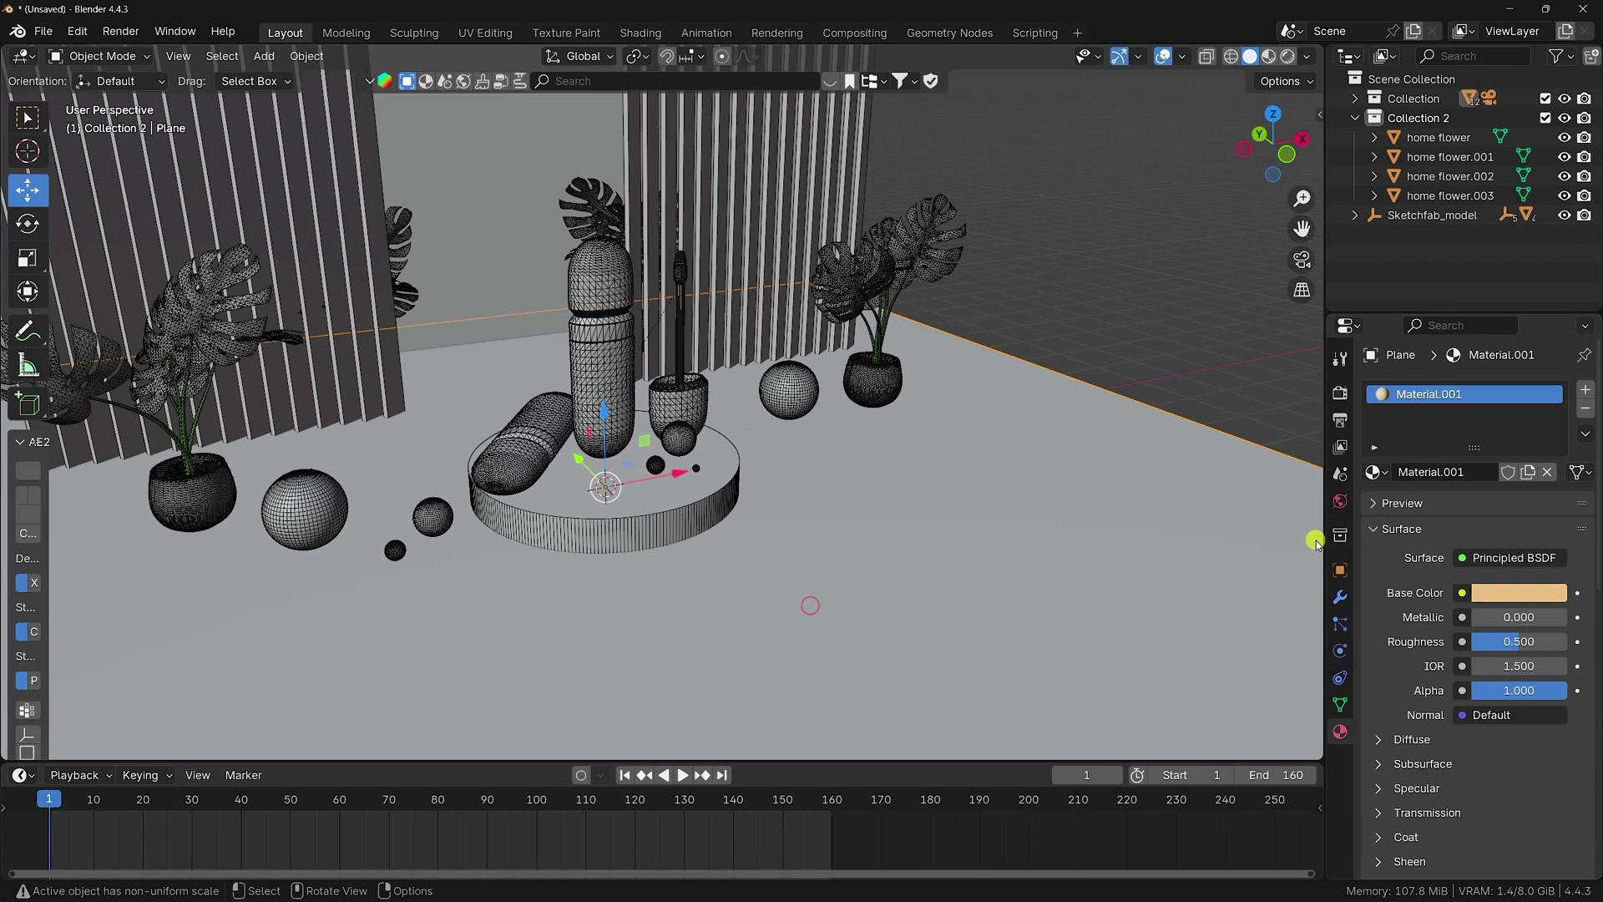
- Rename the floor plane's material to BG
left_click(1443, 470)
type("B")
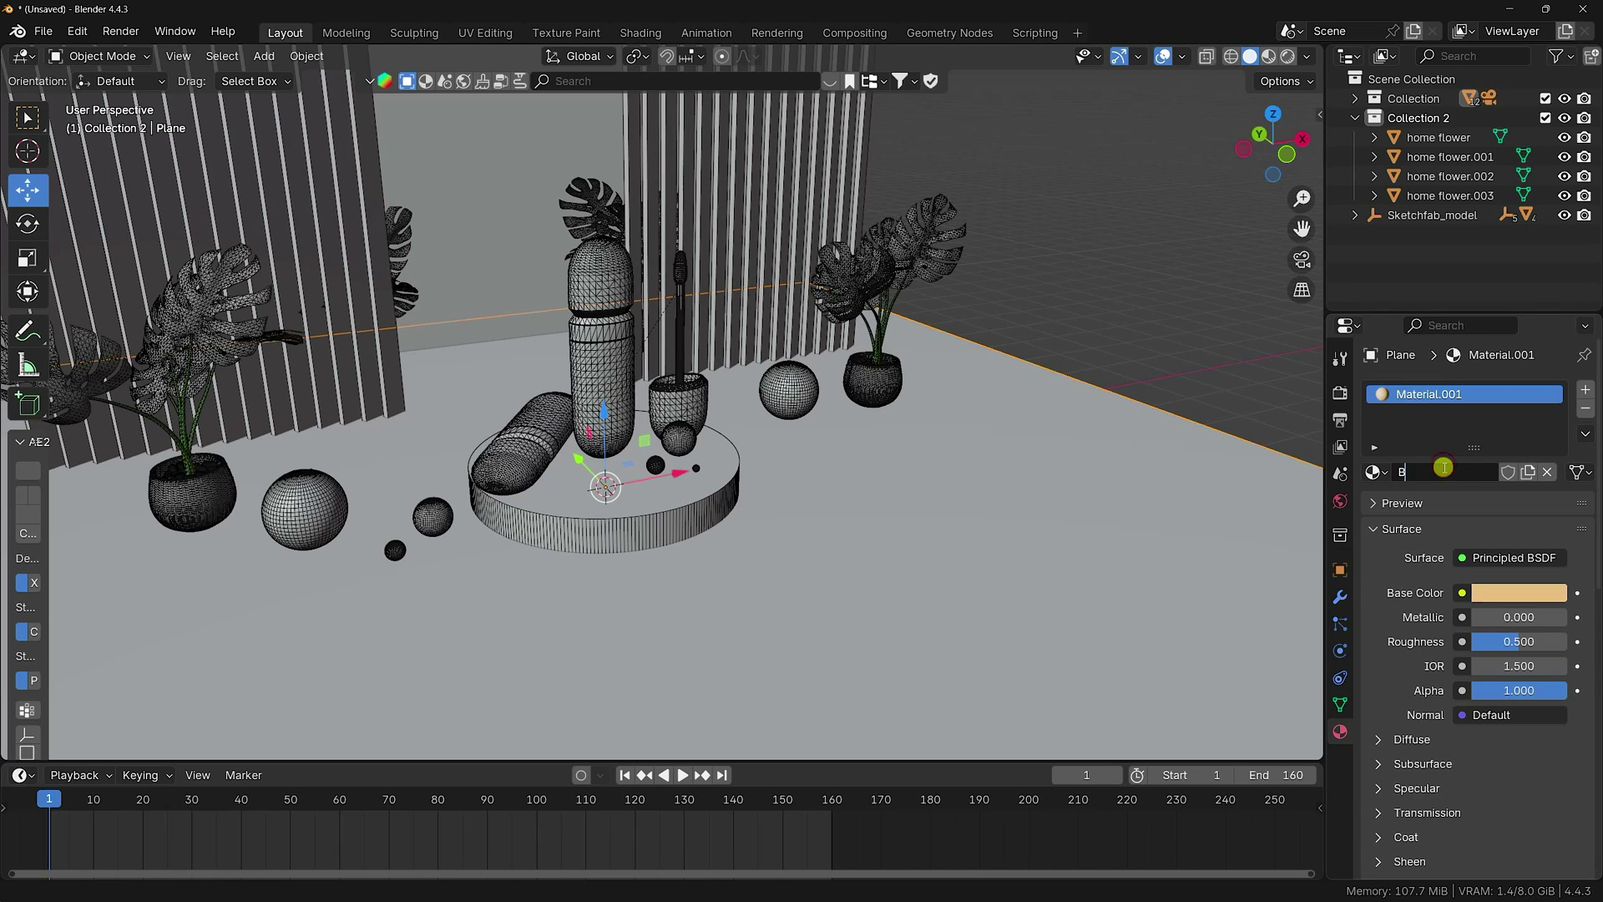
type("G")
left_click(1195, 326)
- Assign the existing BG material to the back wall plane
left_click(493, 154)
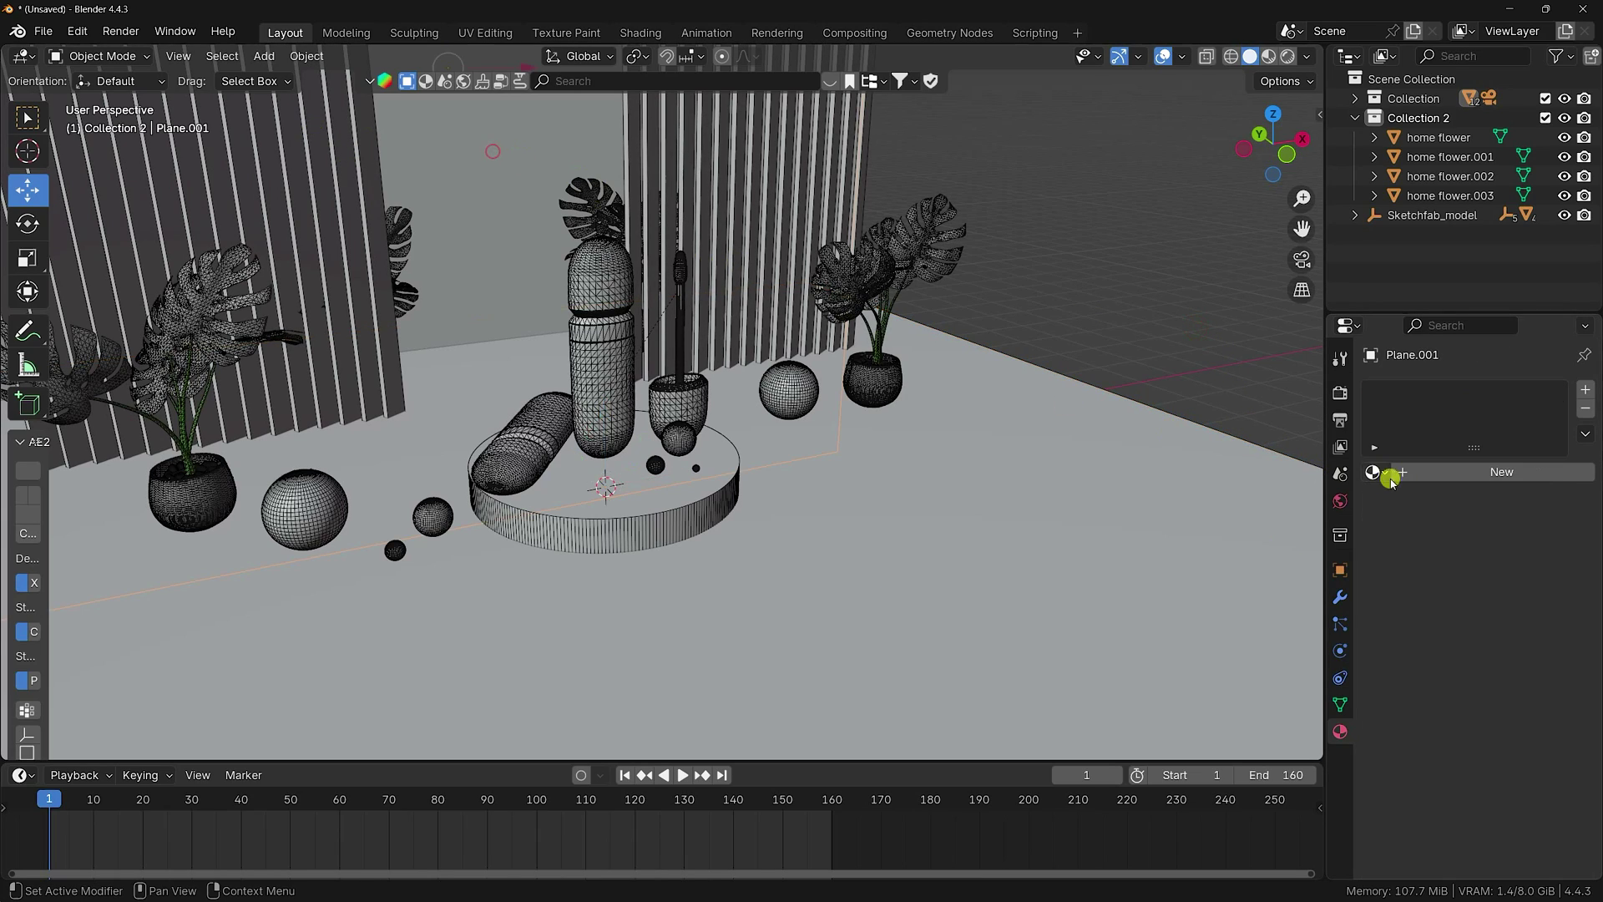
left_click(1377, 473)
left_click(1115, 502)
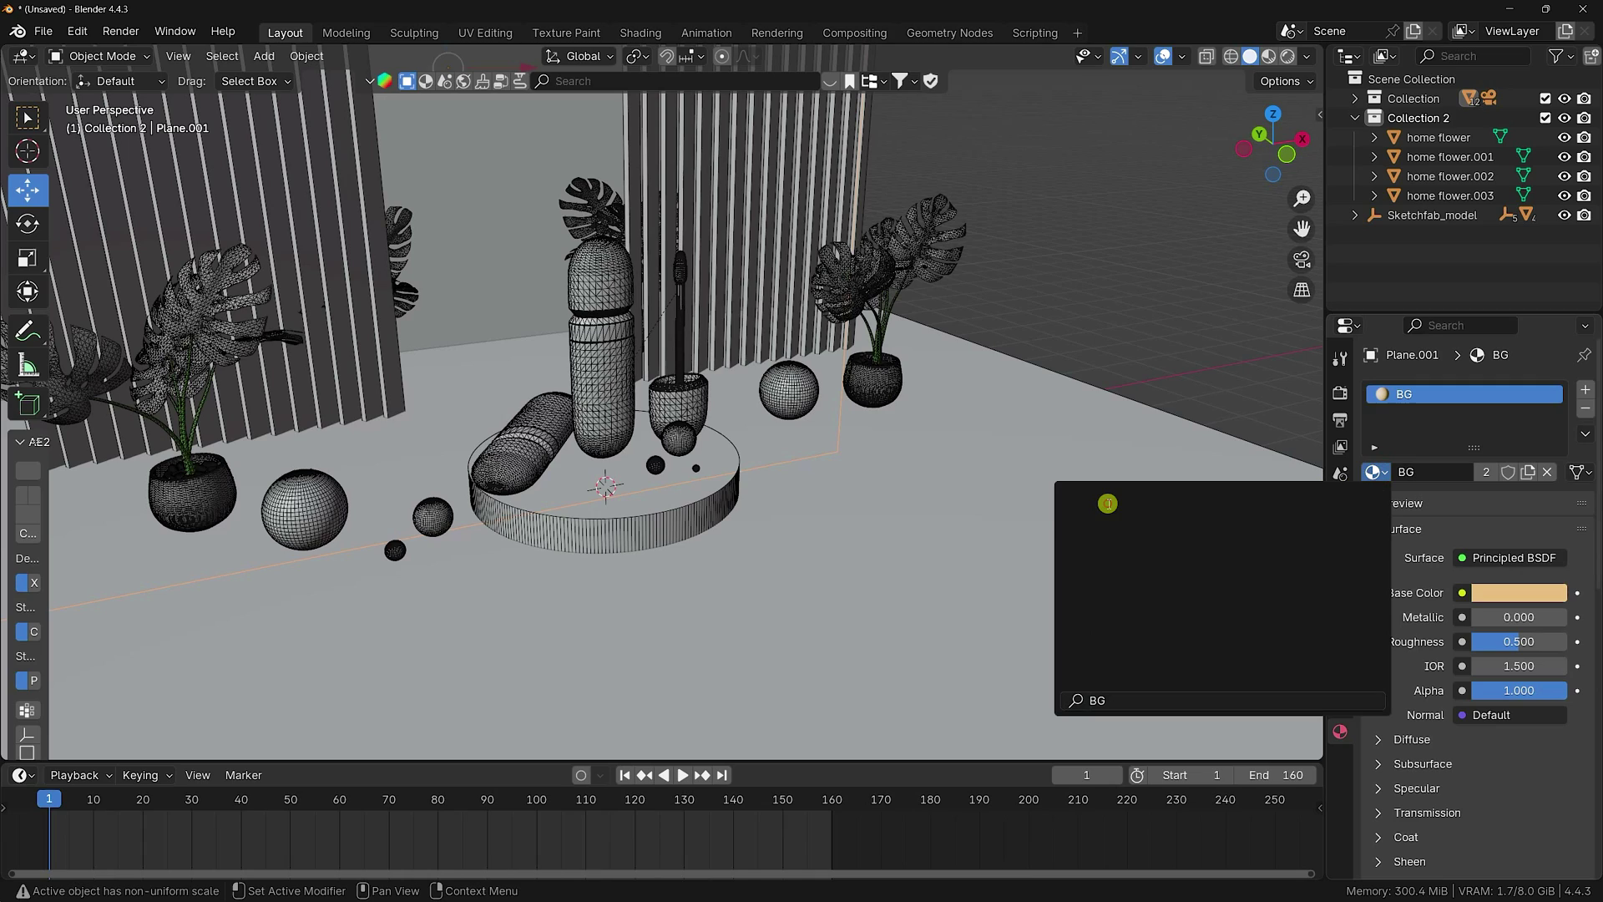
left_click(1086, 230)
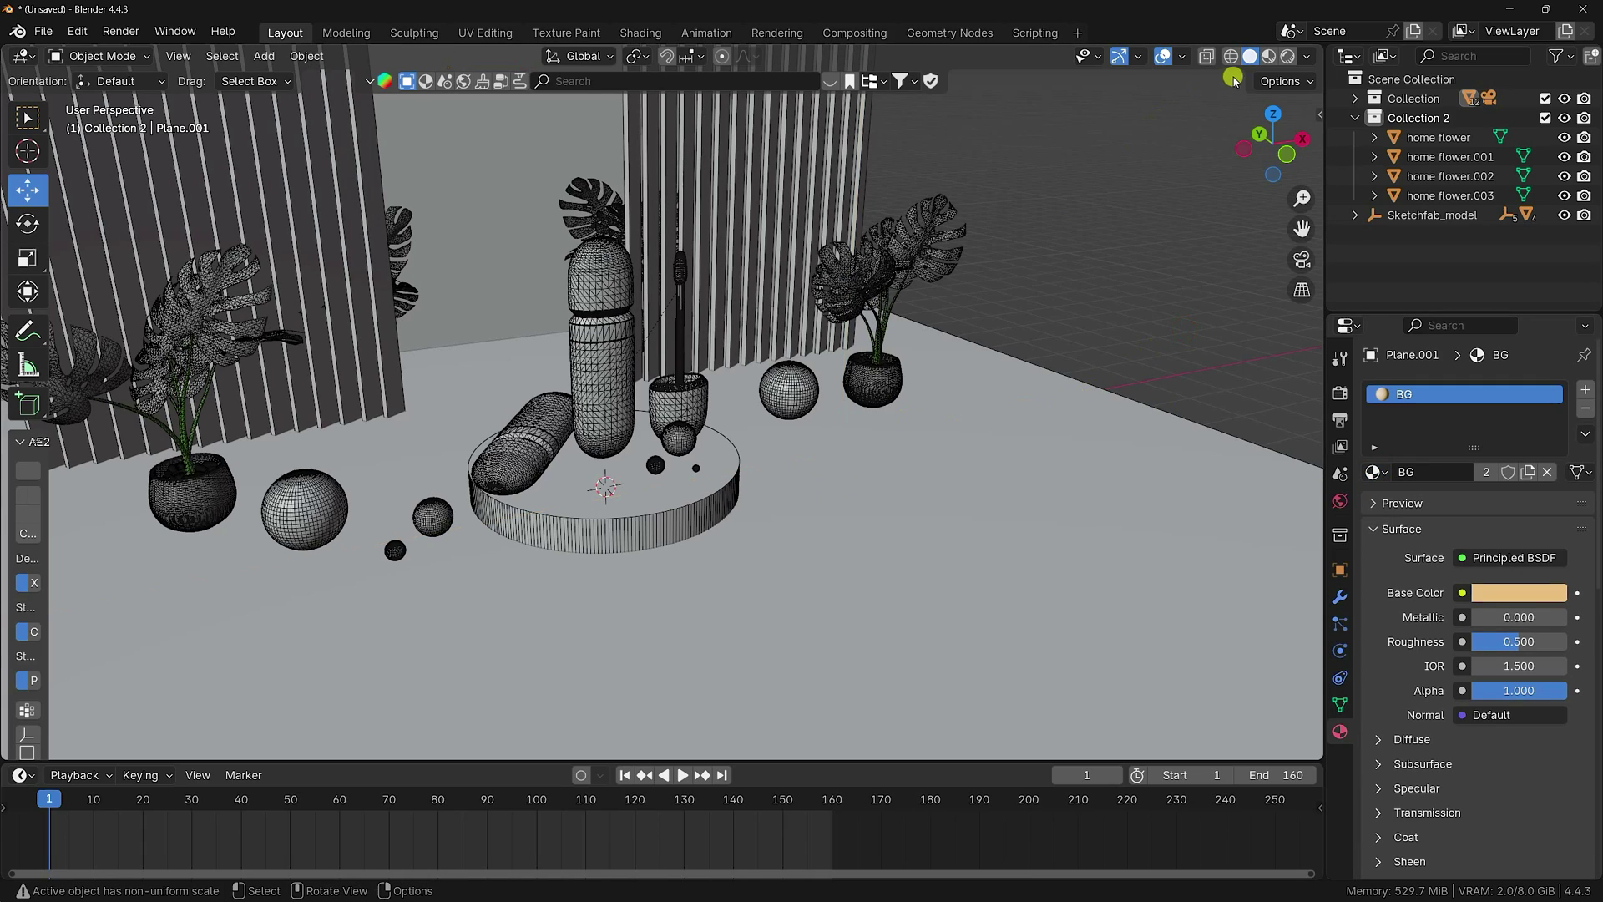
- Save the scene file and configure rendering with Cycles on GPU Compute and 256 maximum render samples
left_click(1340, 393)
key("ctrl+s")
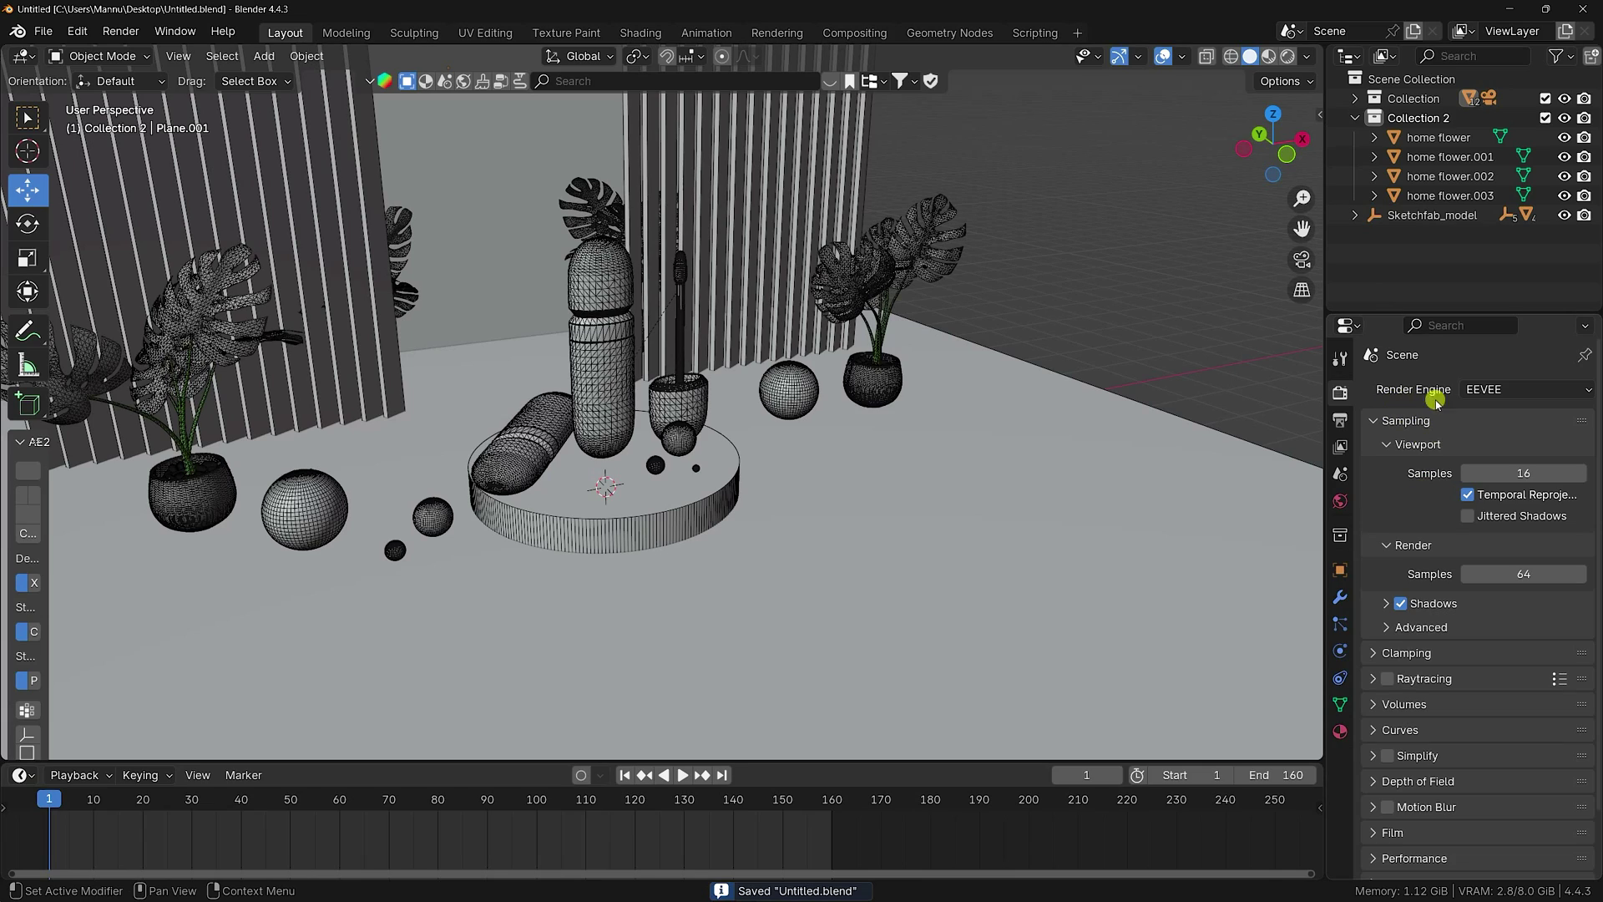
left_click(1494, 389)
left_click(1487, 456)
left_click(1492, 438)
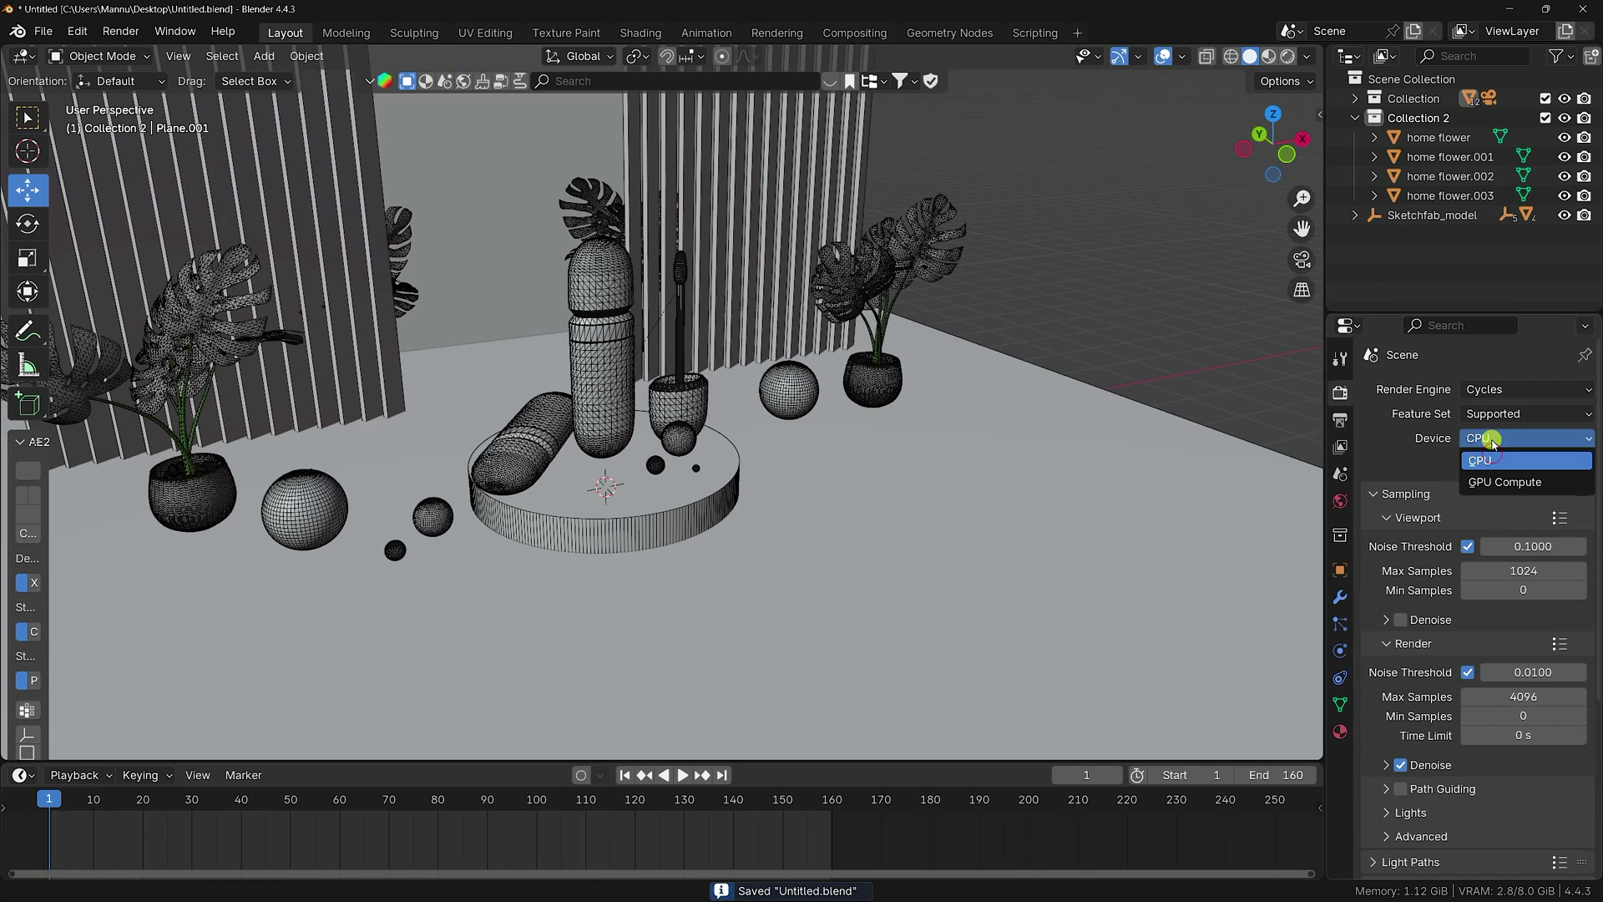
left_click(1499, 481)
left_click(1535, 697)
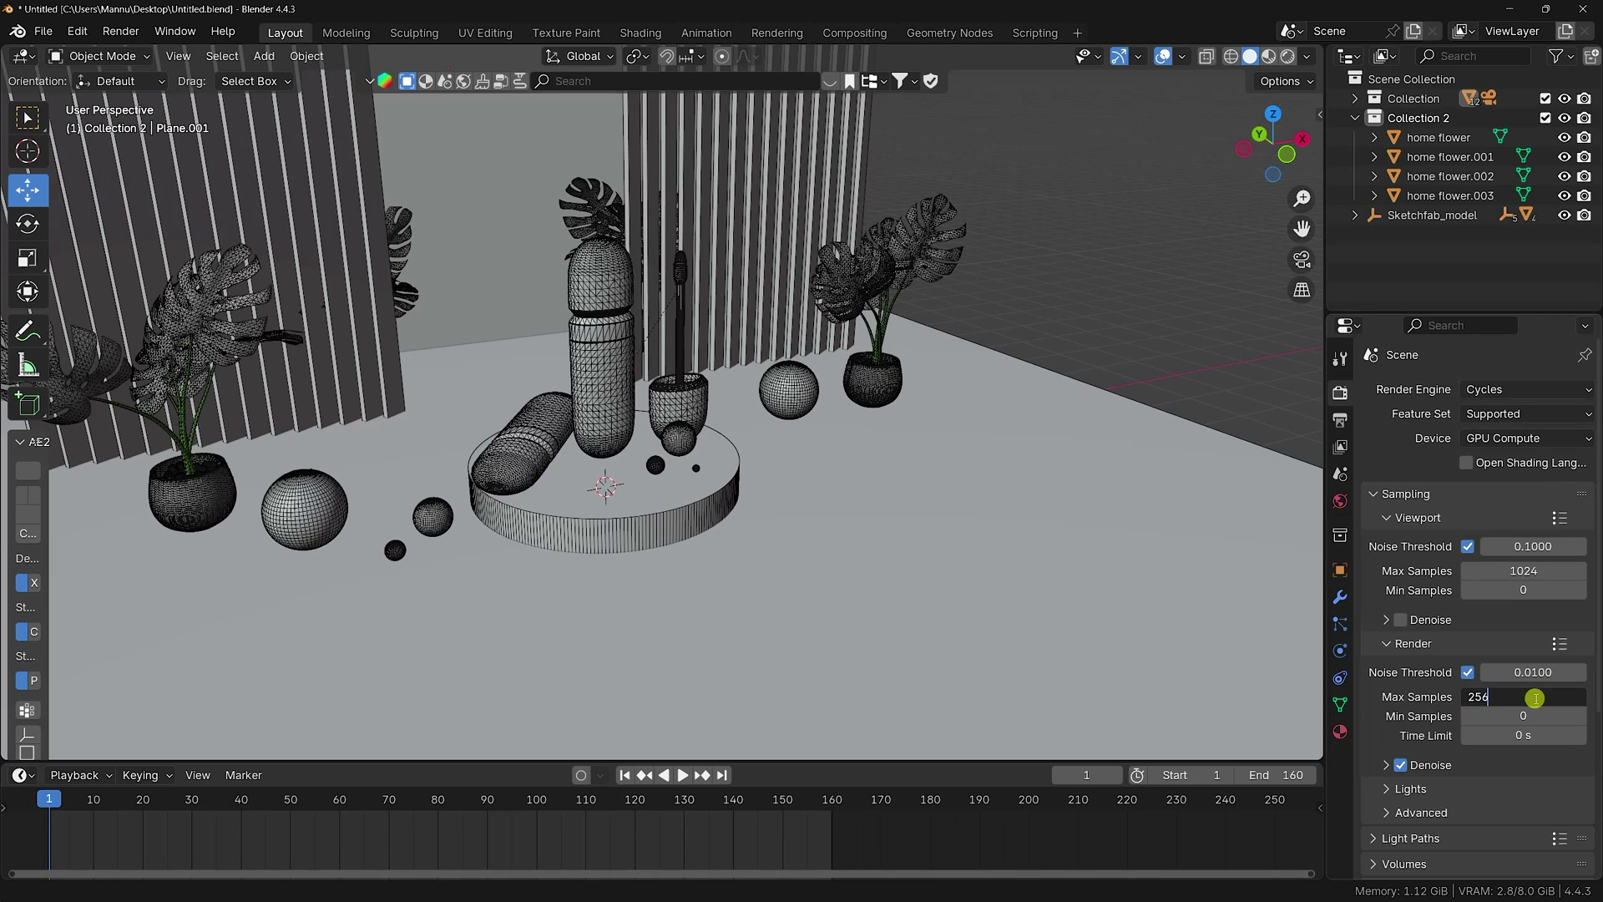
key("Return")
- Connect an Environment Texture to the world background color
left_click(1338, 501)
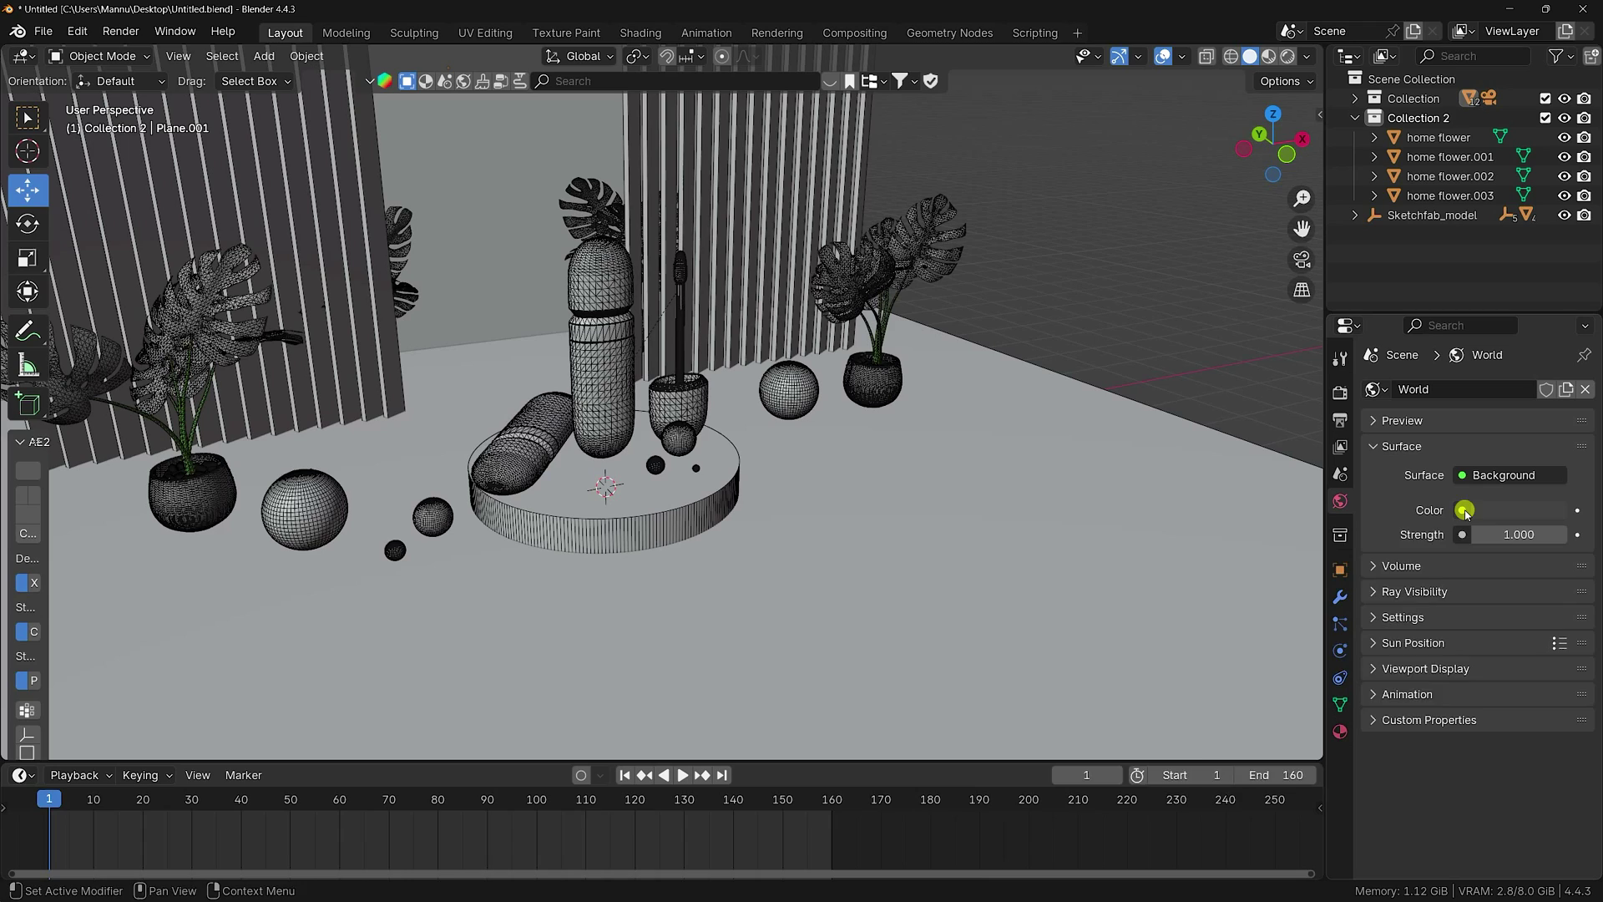
left_click(1465, 511)
left_click(990, 596)
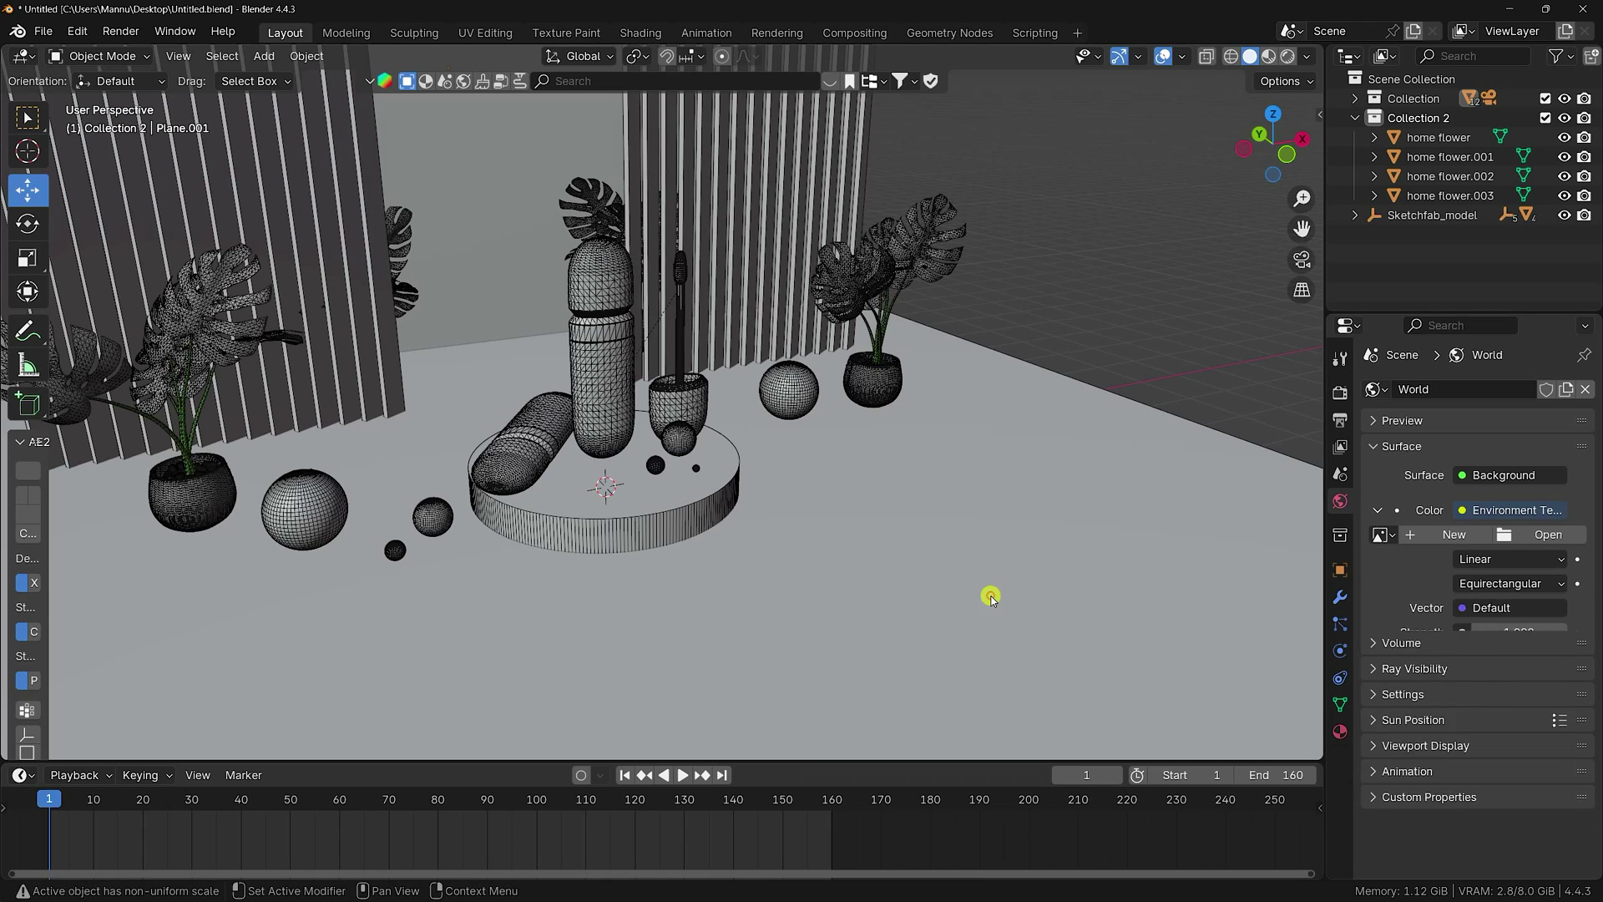
- Load the art_studio_4k.exr HDRI from the Hdri folder as the world's environment texture
left_click(1543, 535)
left_click(528, 299)
double_click(528, 299)
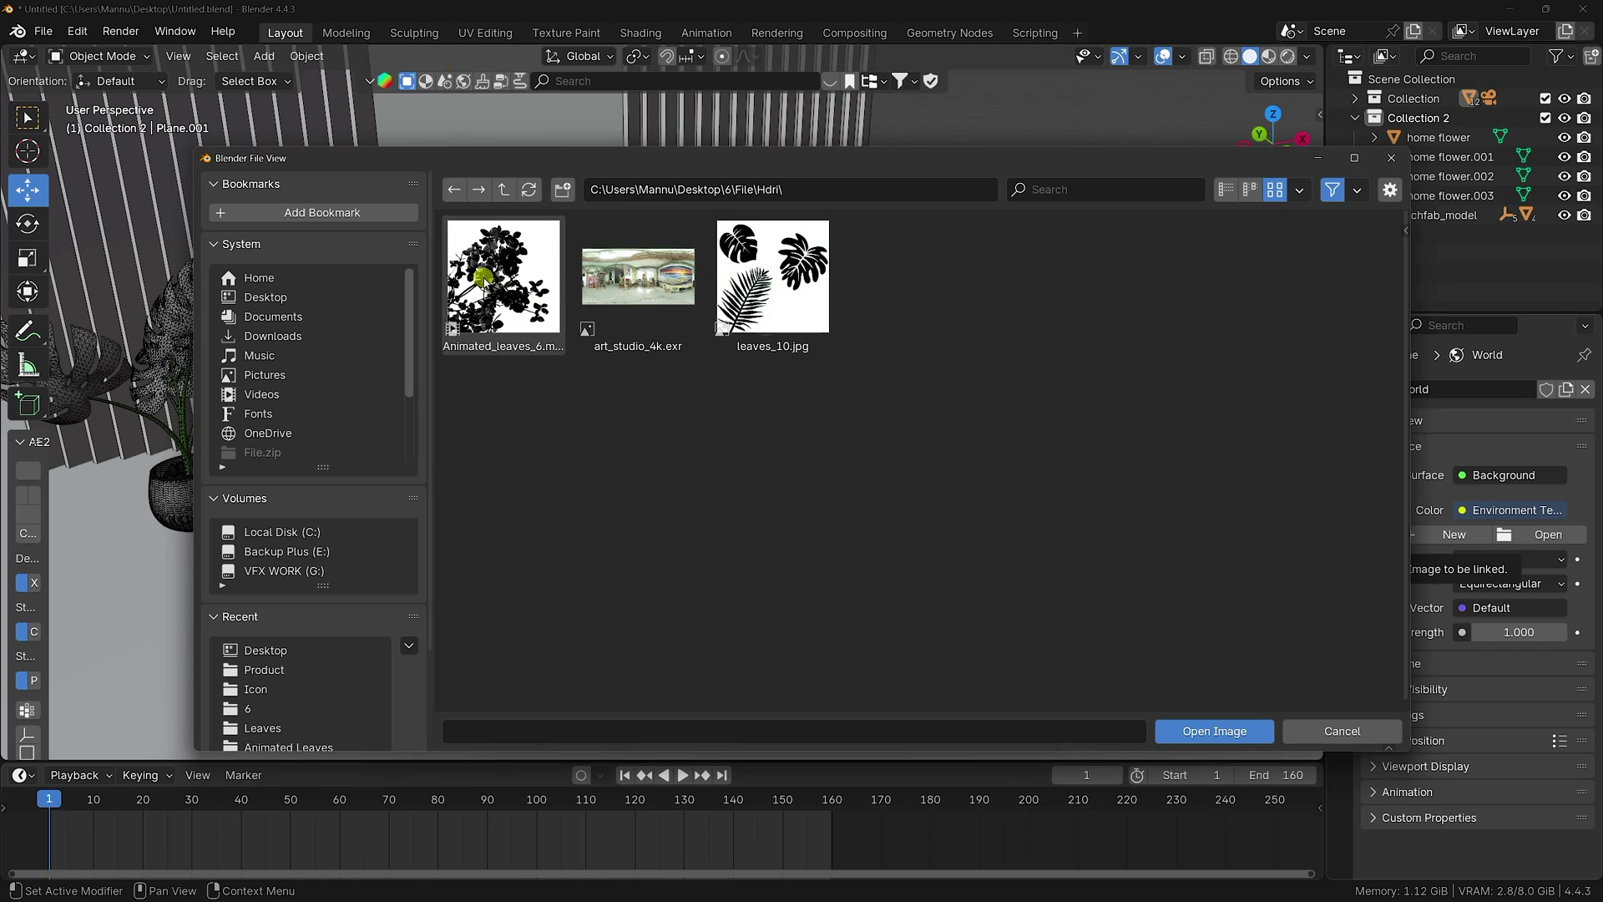
left_click(639, 298)
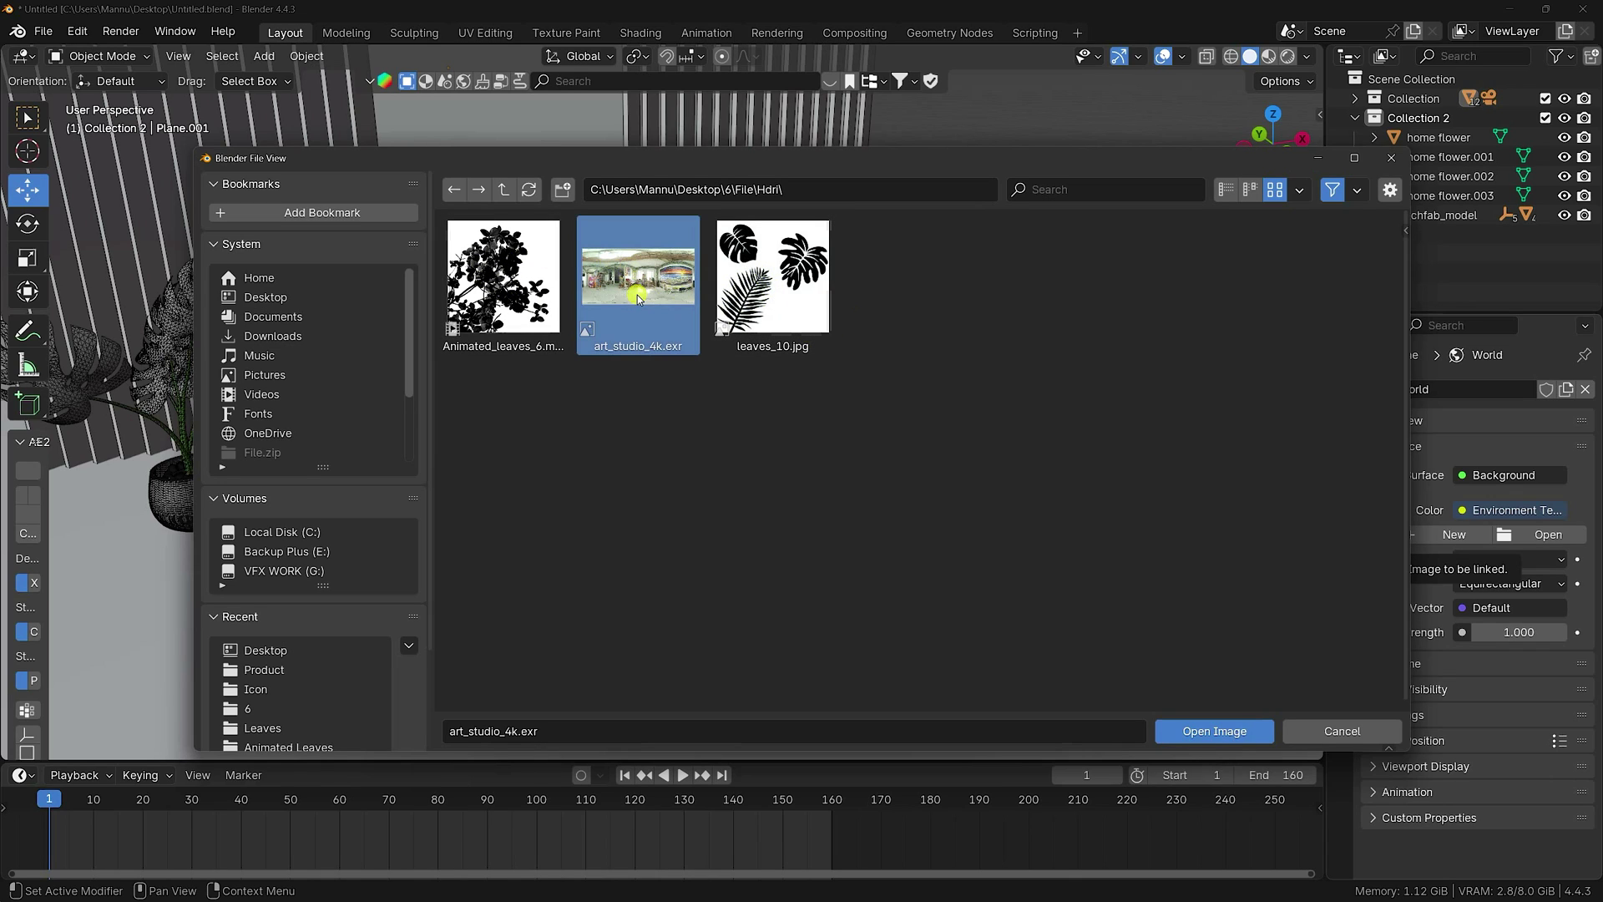
left_click(1204, 725)
- Save the scene and preview it through the camera in rendered shading, with the wireframe overlay hidden
scroll(648, 476, "down", 3)
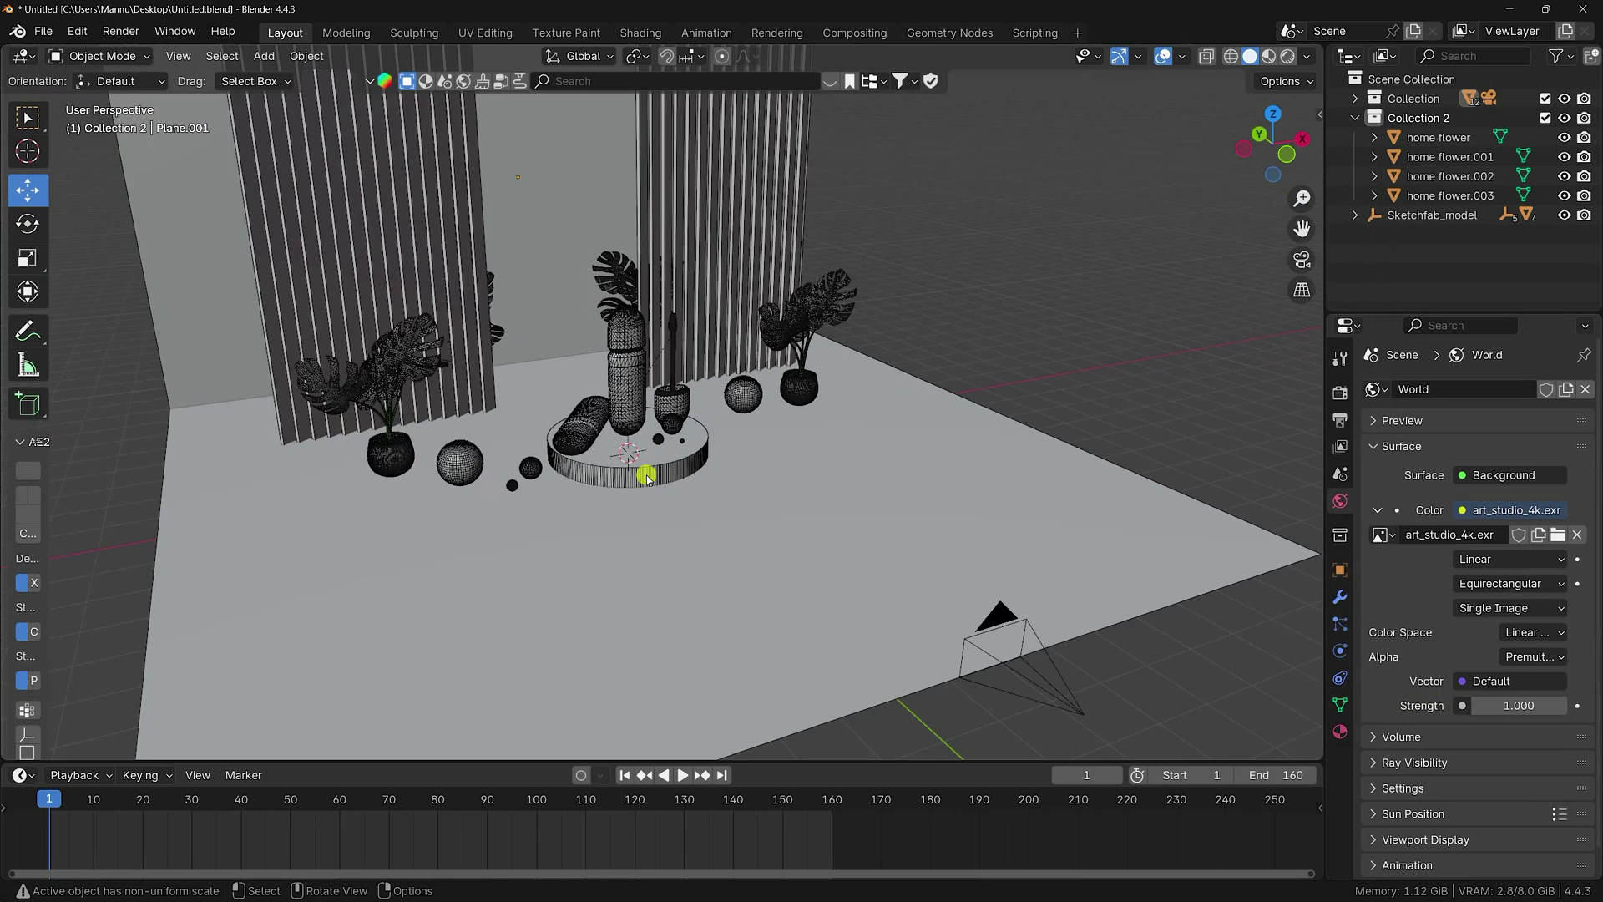
key("KP_0")
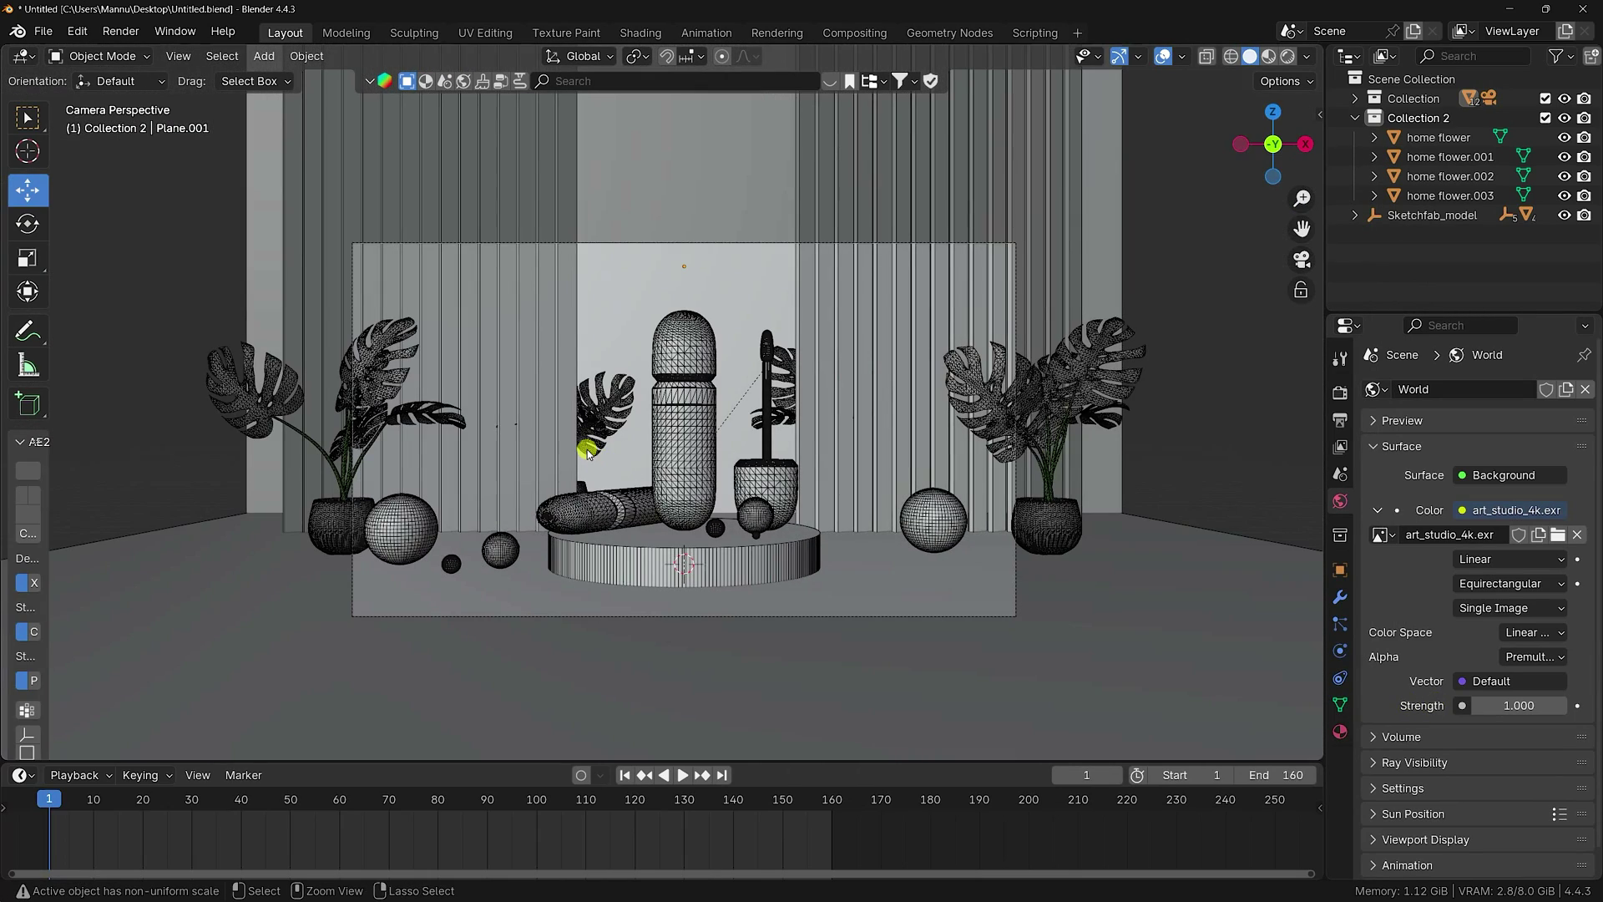
key("ctrl+s")
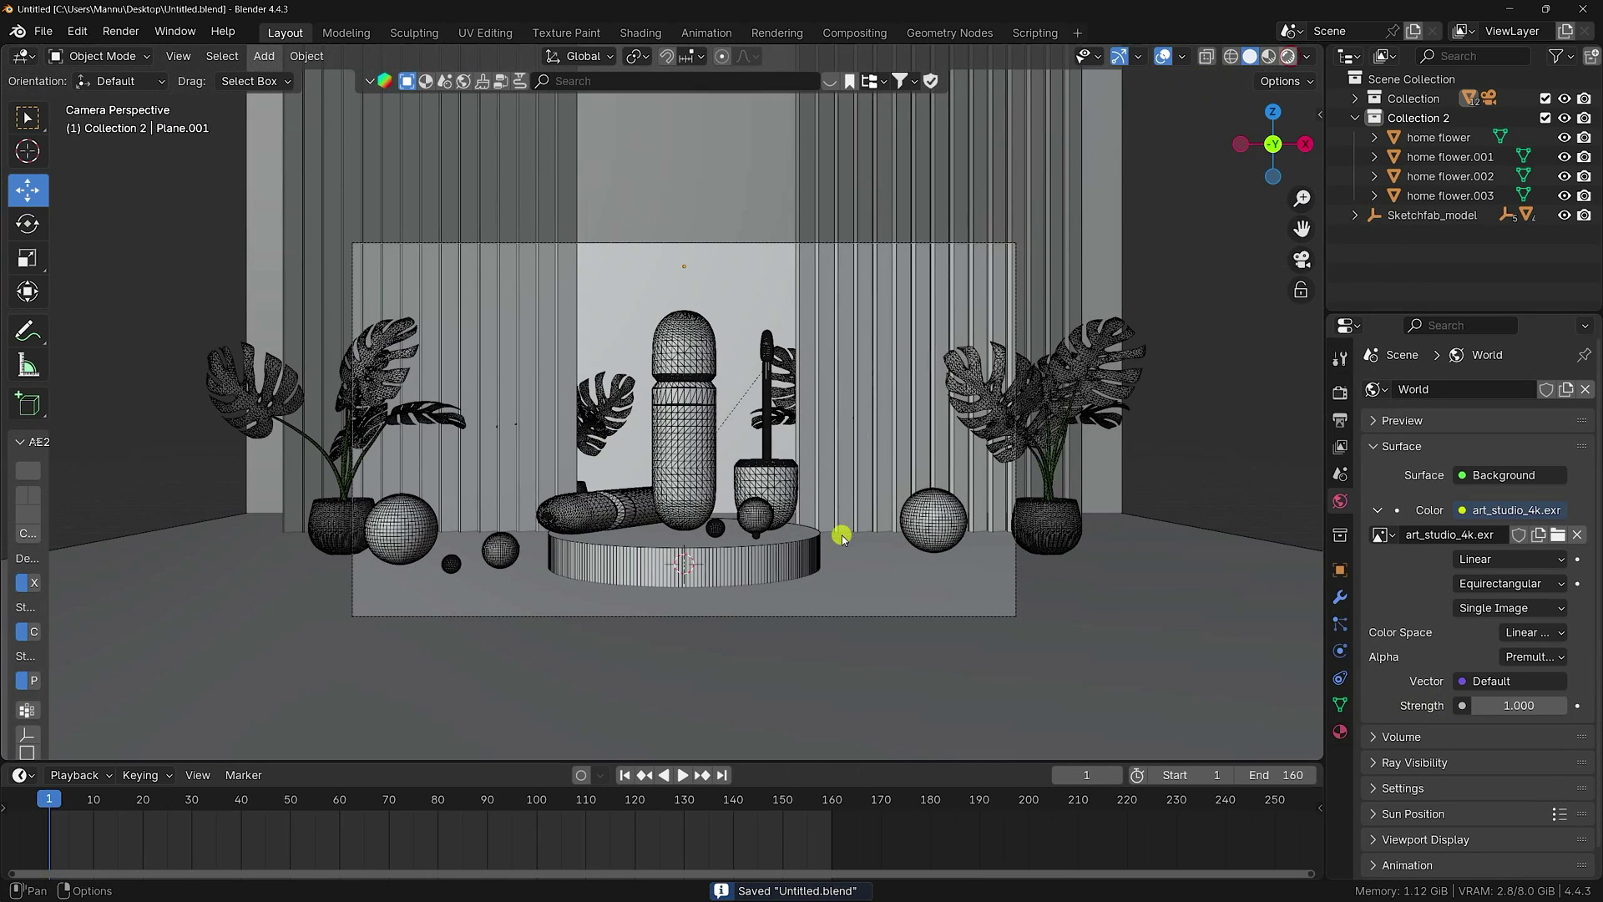
left_click(1289, 56)
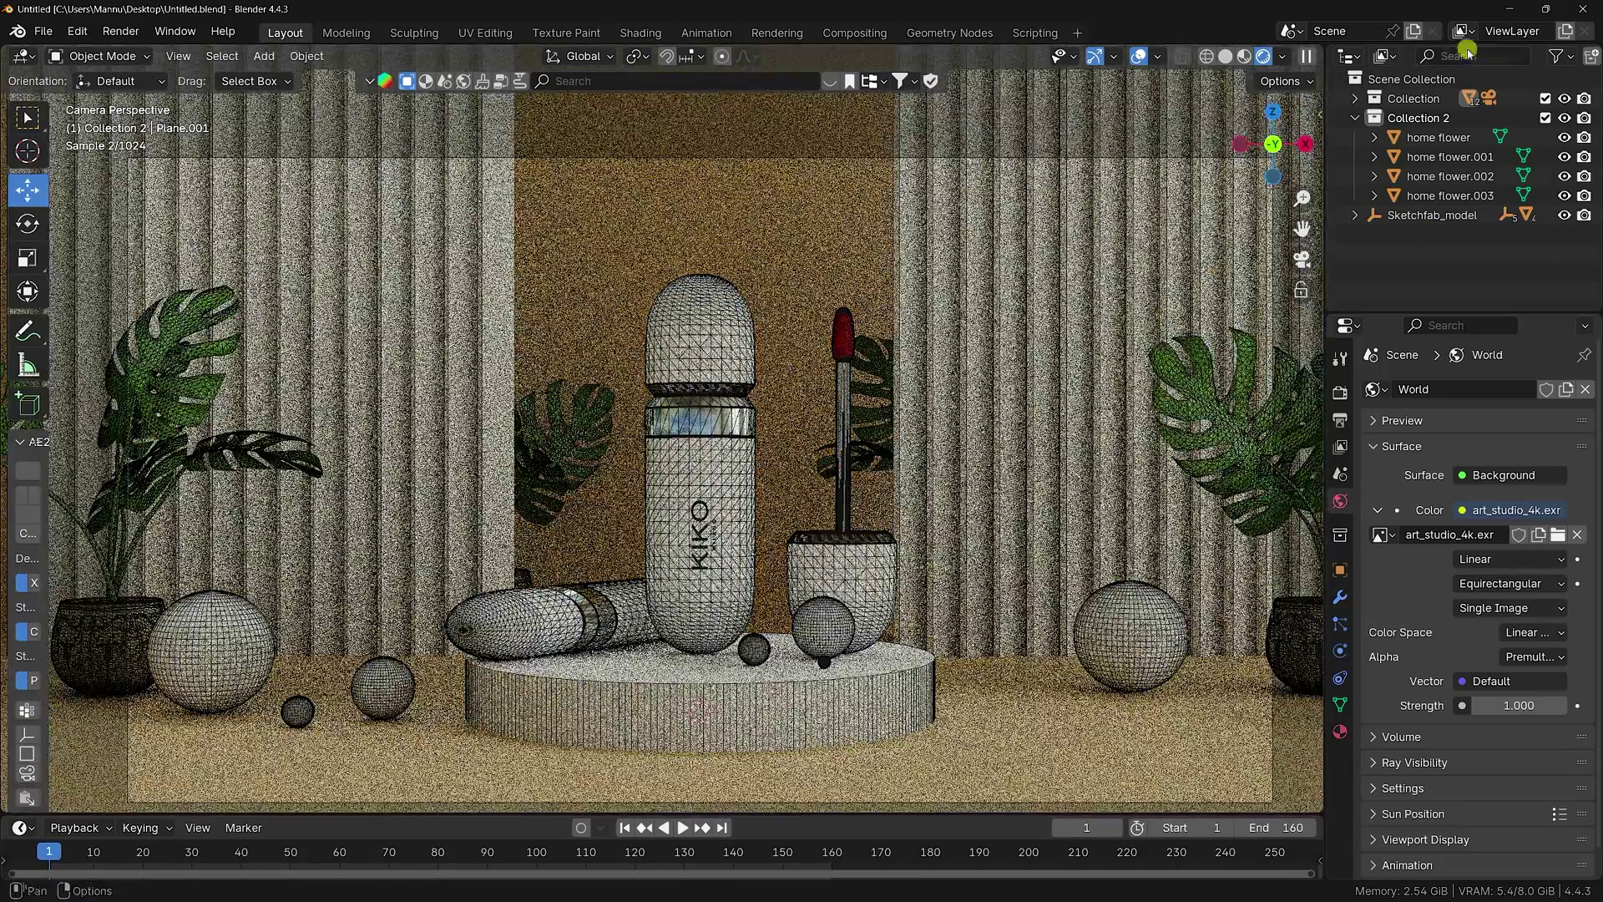
left_click(1158, 56)
left_click(1038, 405)
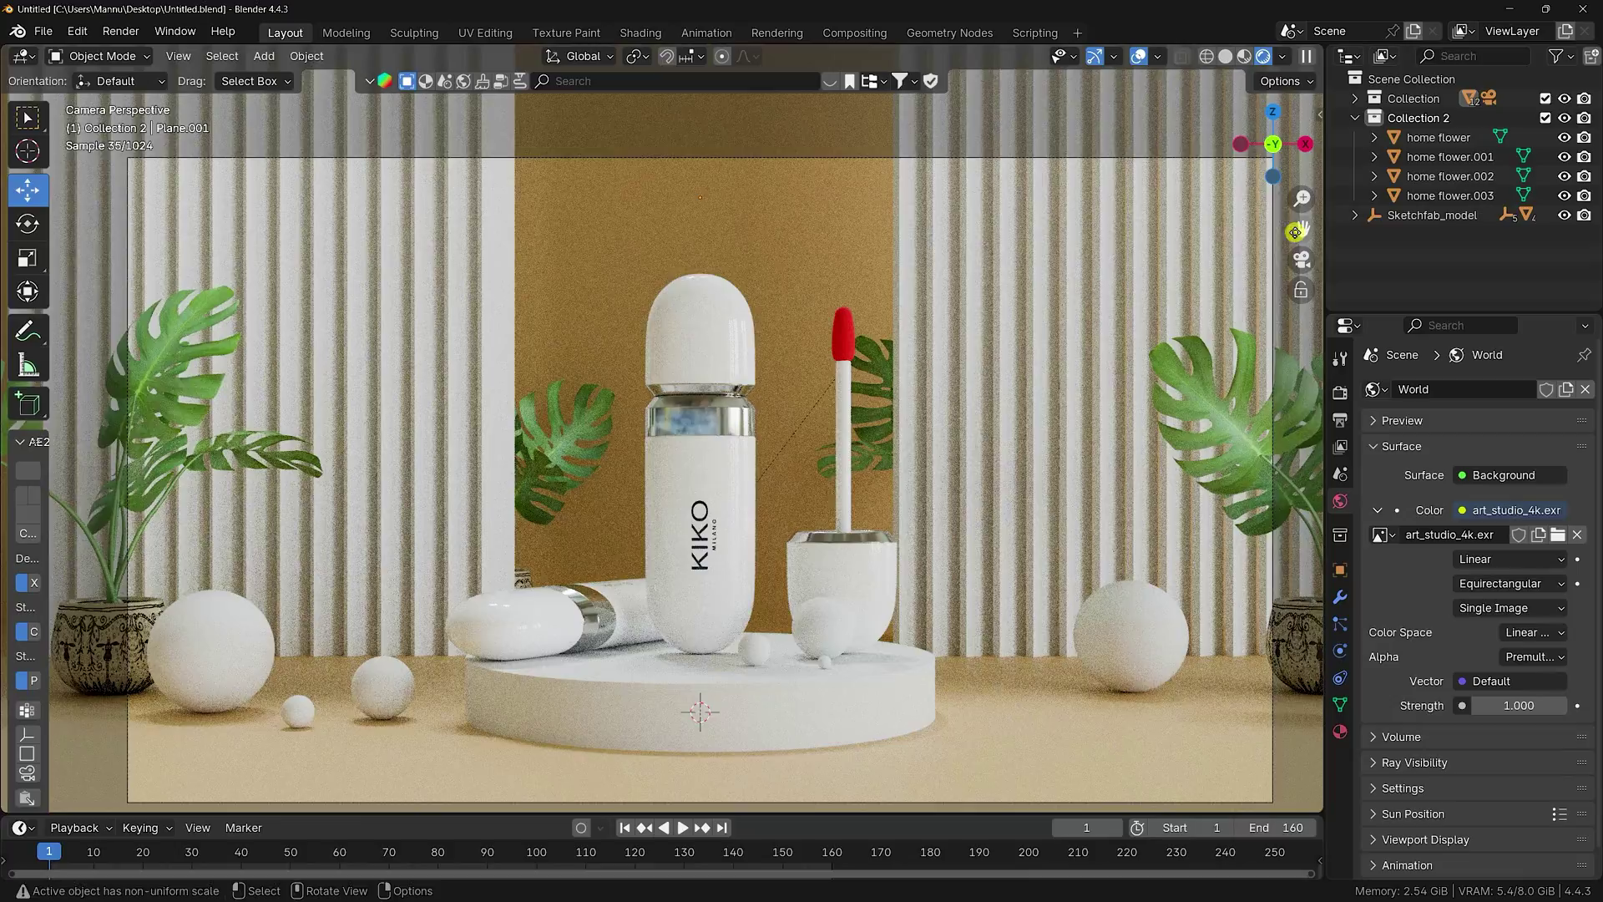
left_click_drag(1295, 233, 379, 675)
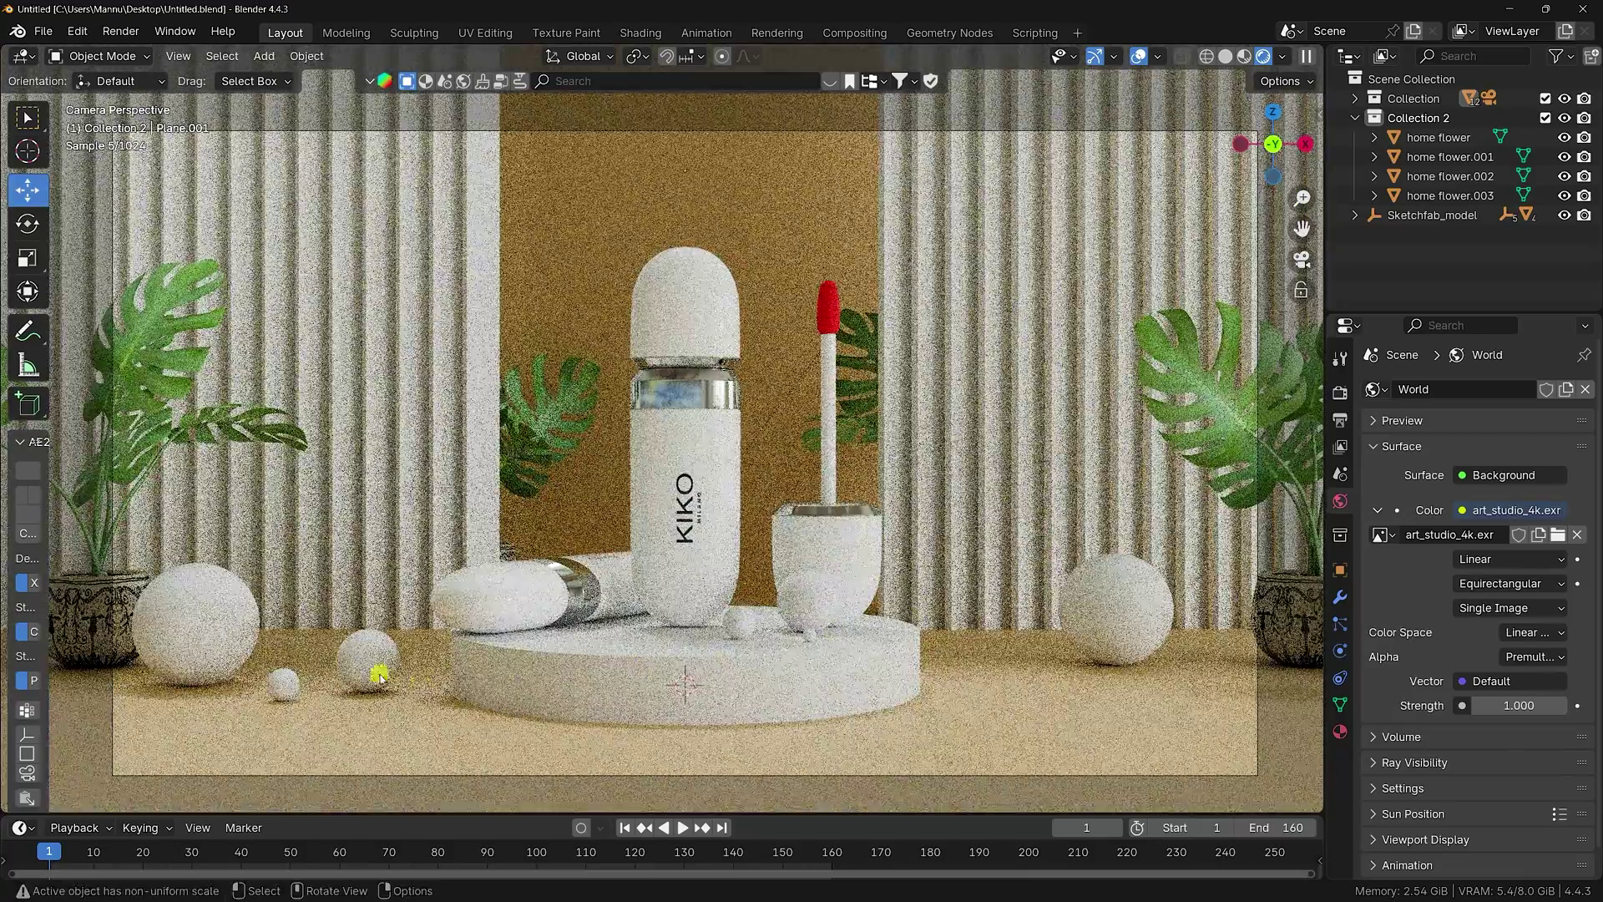
- Create a new material on the large sphere beside the left plant and make its base color soft pink
left_click(204, 609)
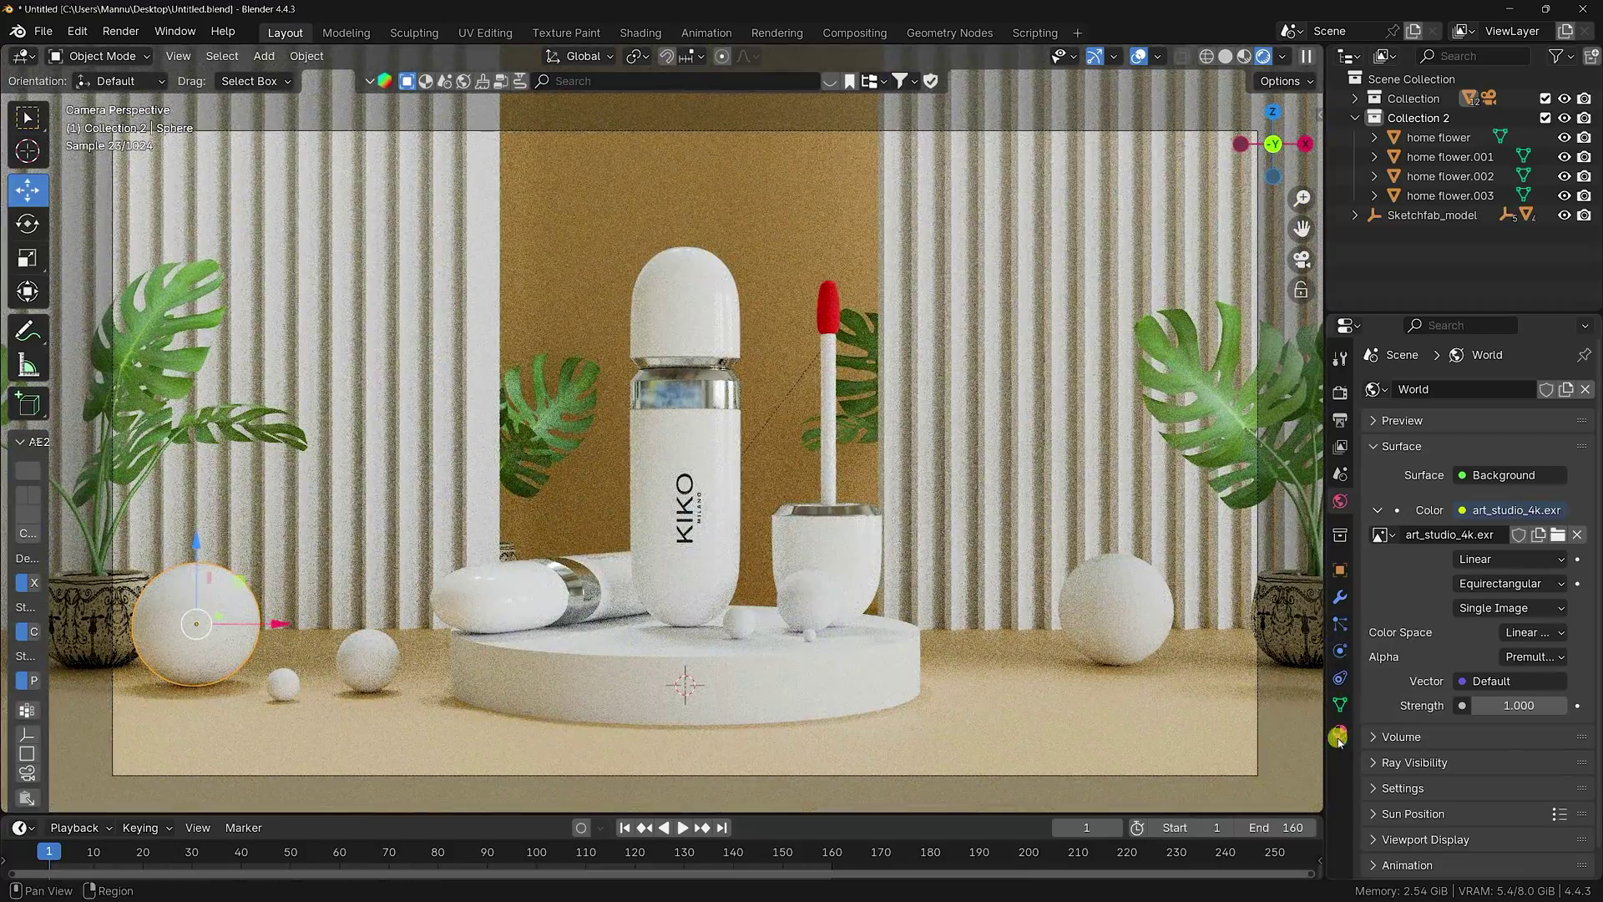
left_click(1339, 738)
left_click(1503, 476)
left_click(1499, 593)
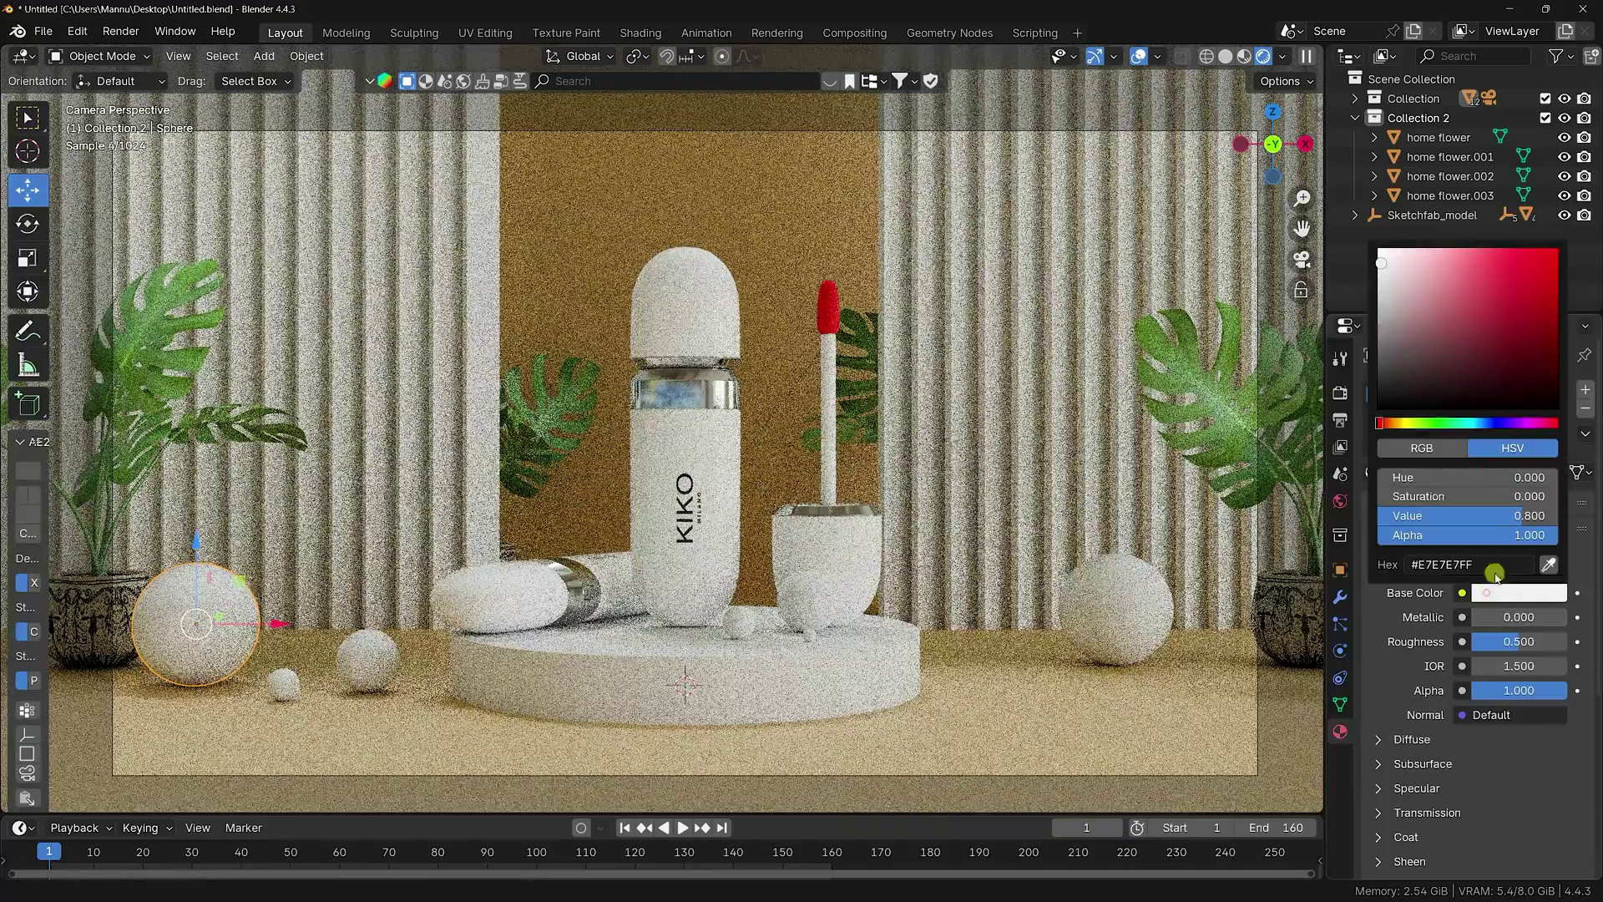
left_click(1389, 425)
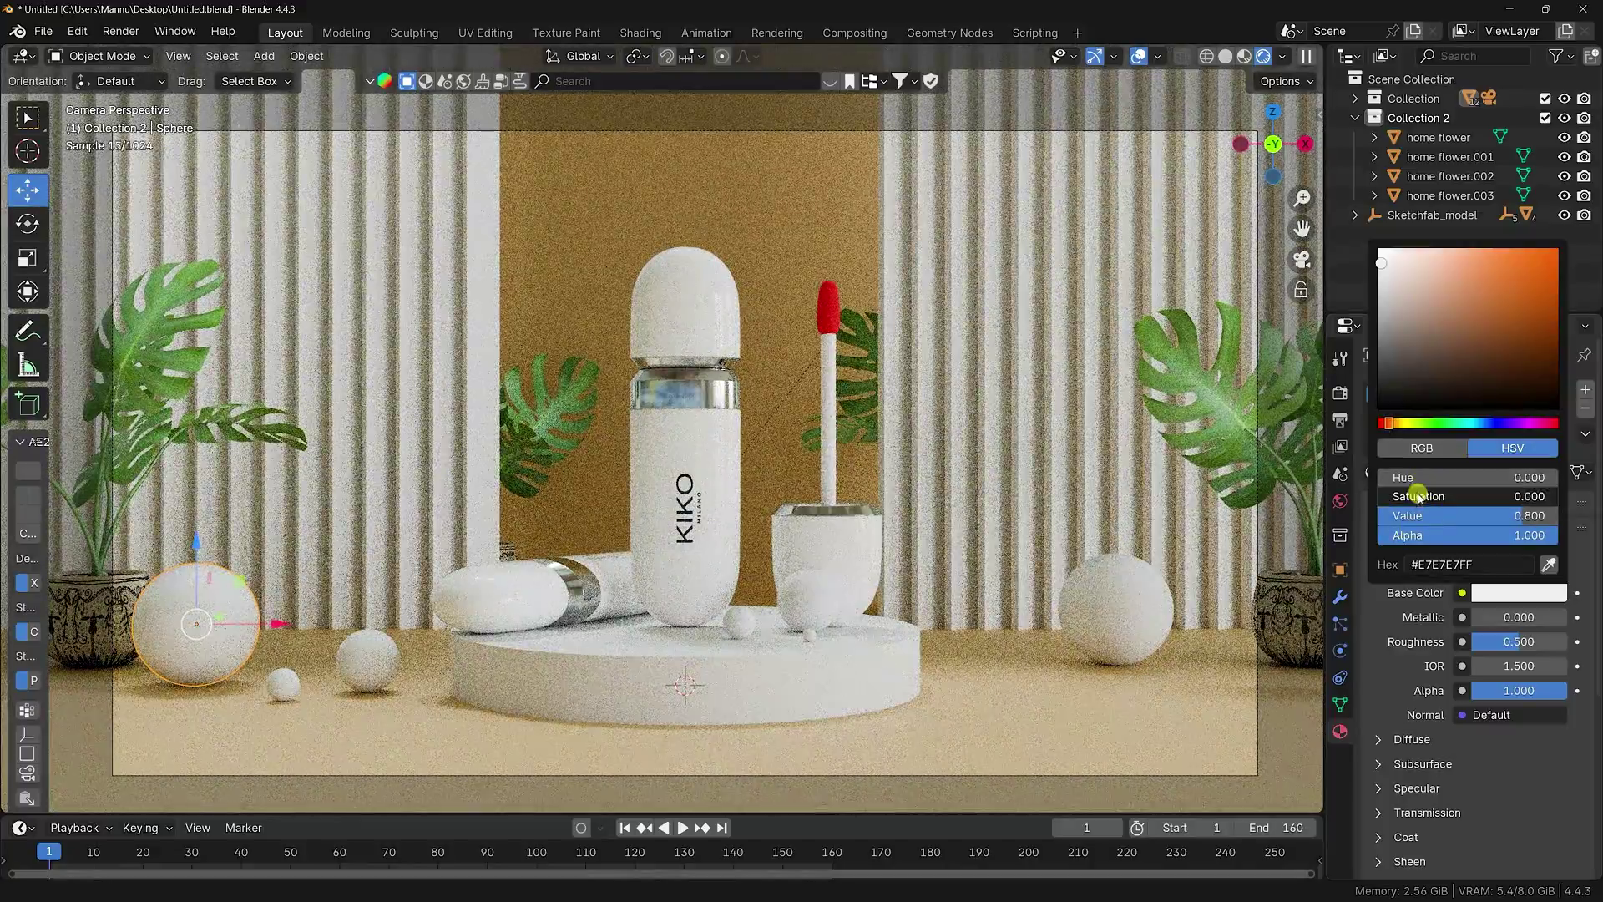
left_click_drag(1413, 496, 1440, 496)
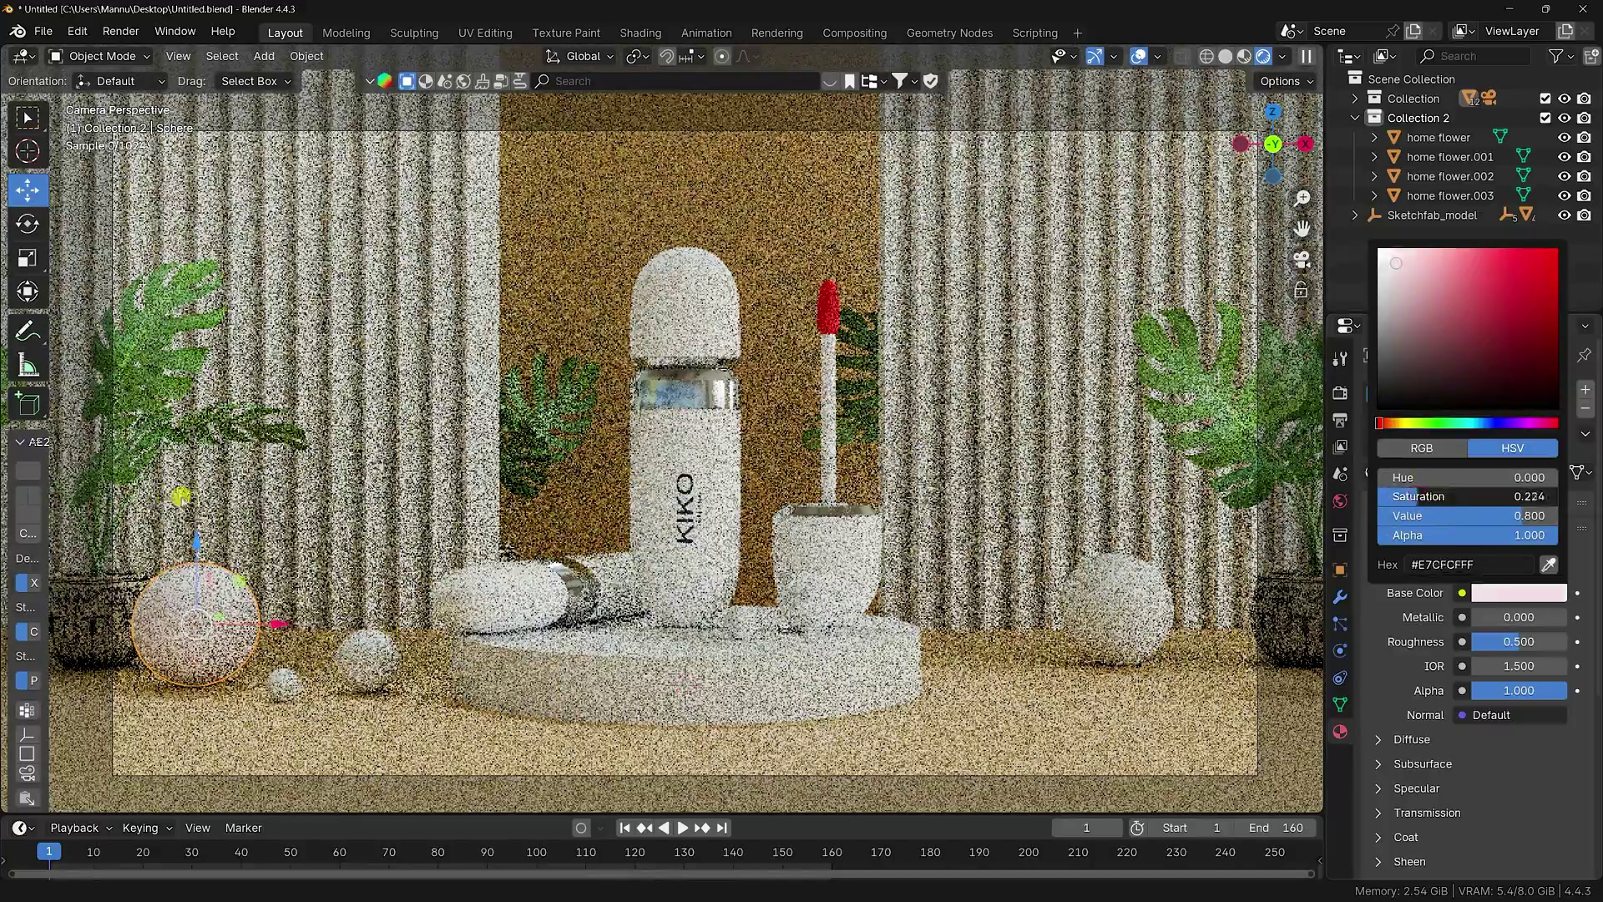
left_click_drag(181, 496, 249, 494)
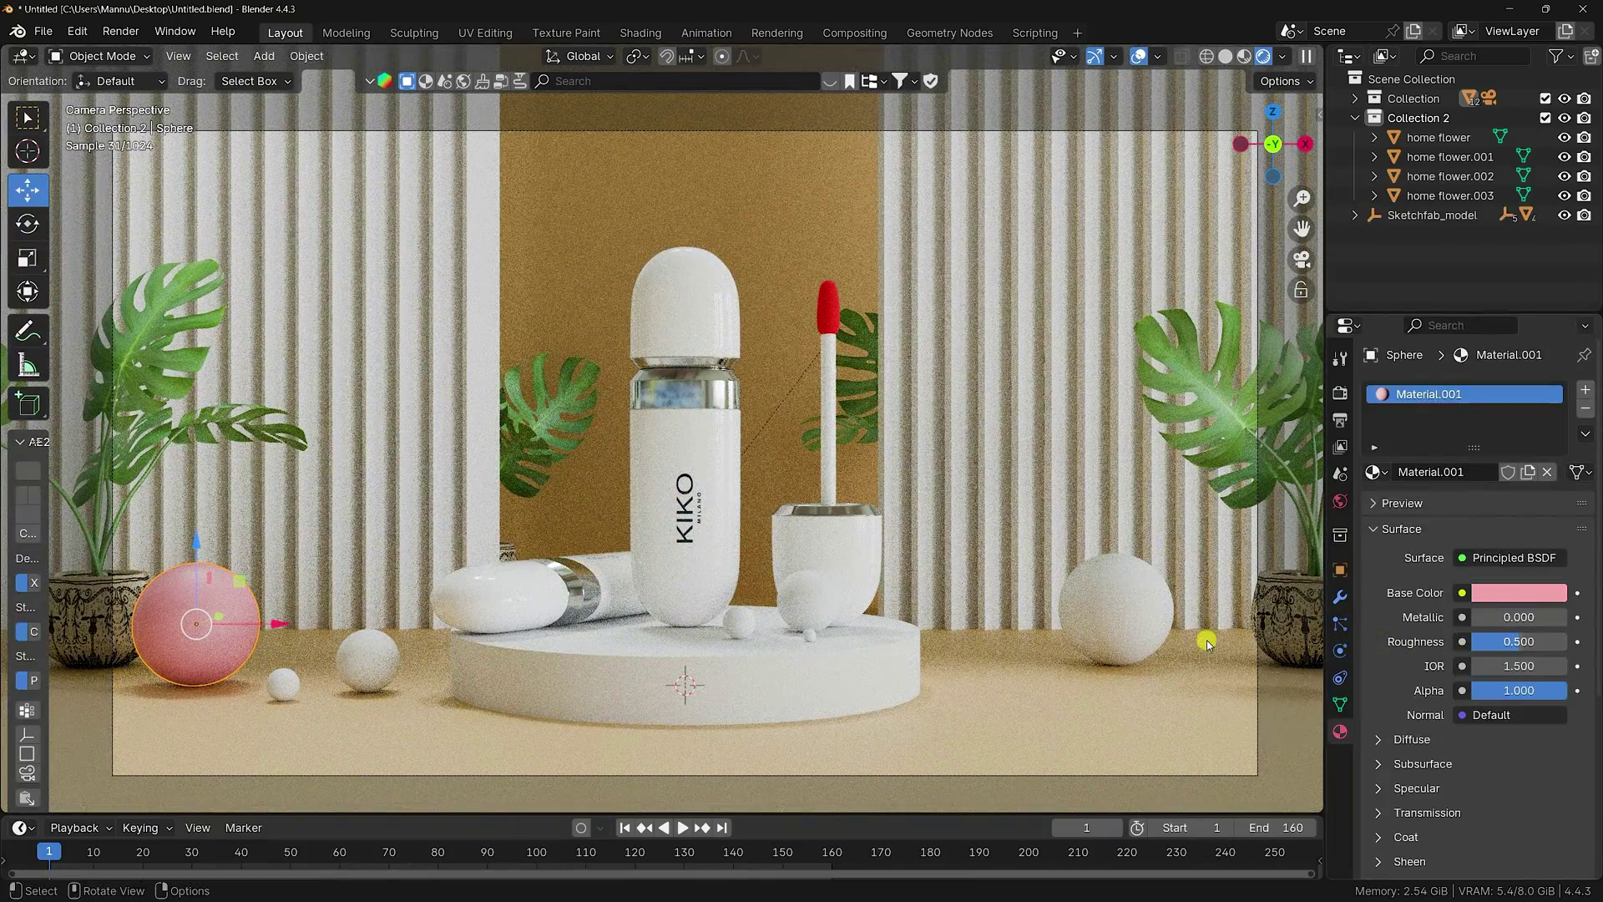
- Set the pink material's roughness to 0.6 and rename the material Sphere
left_click(1517, 641)
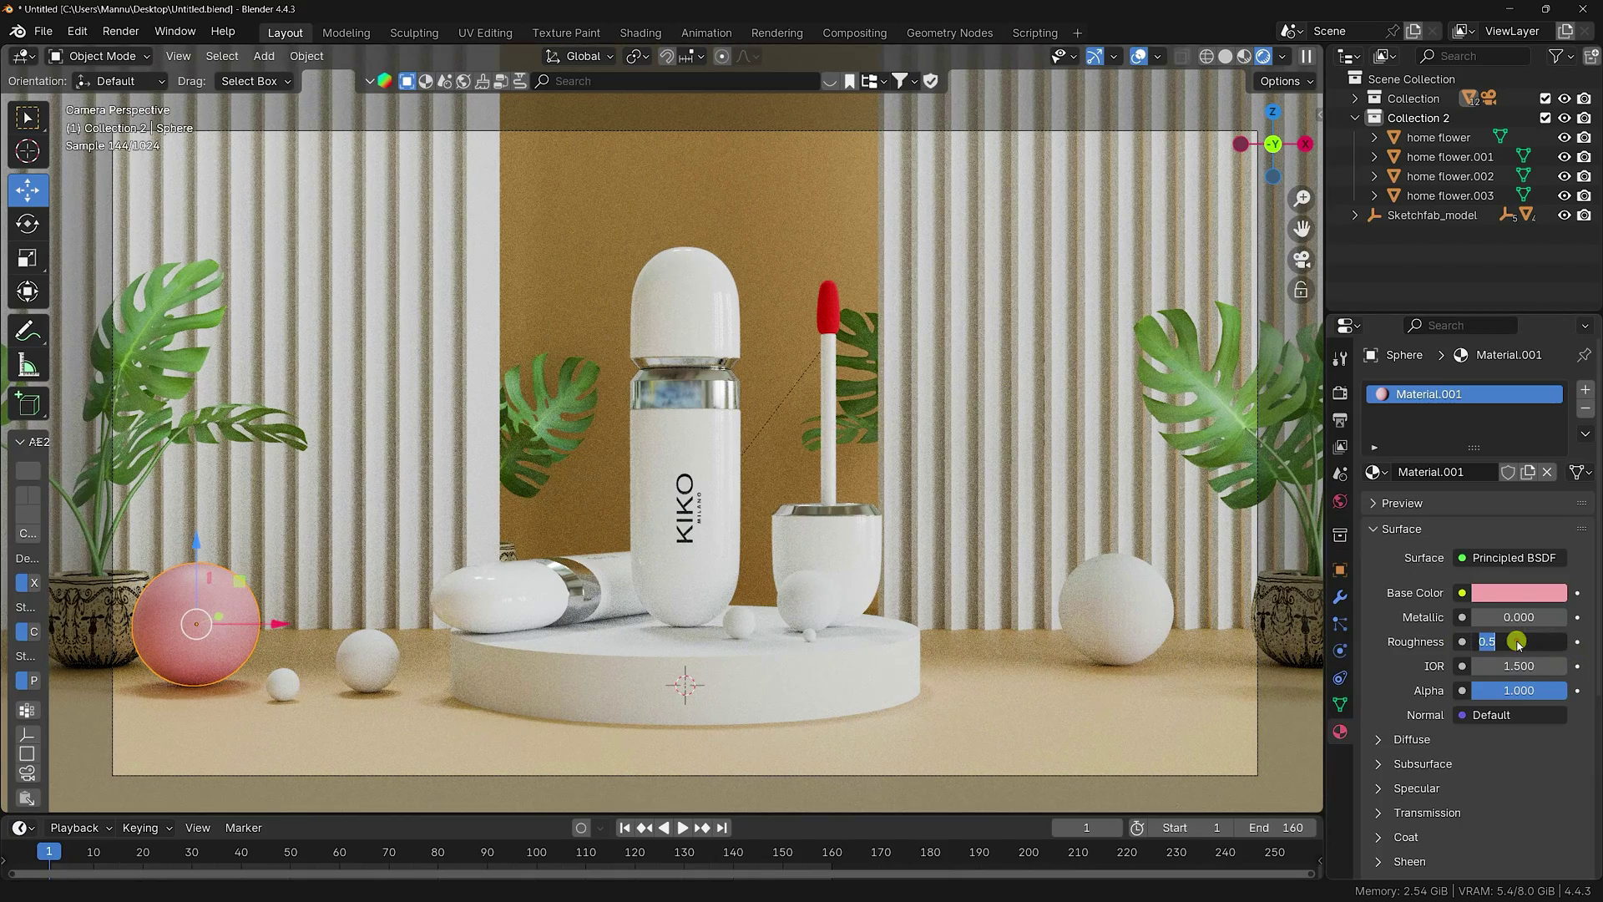
key("Return")
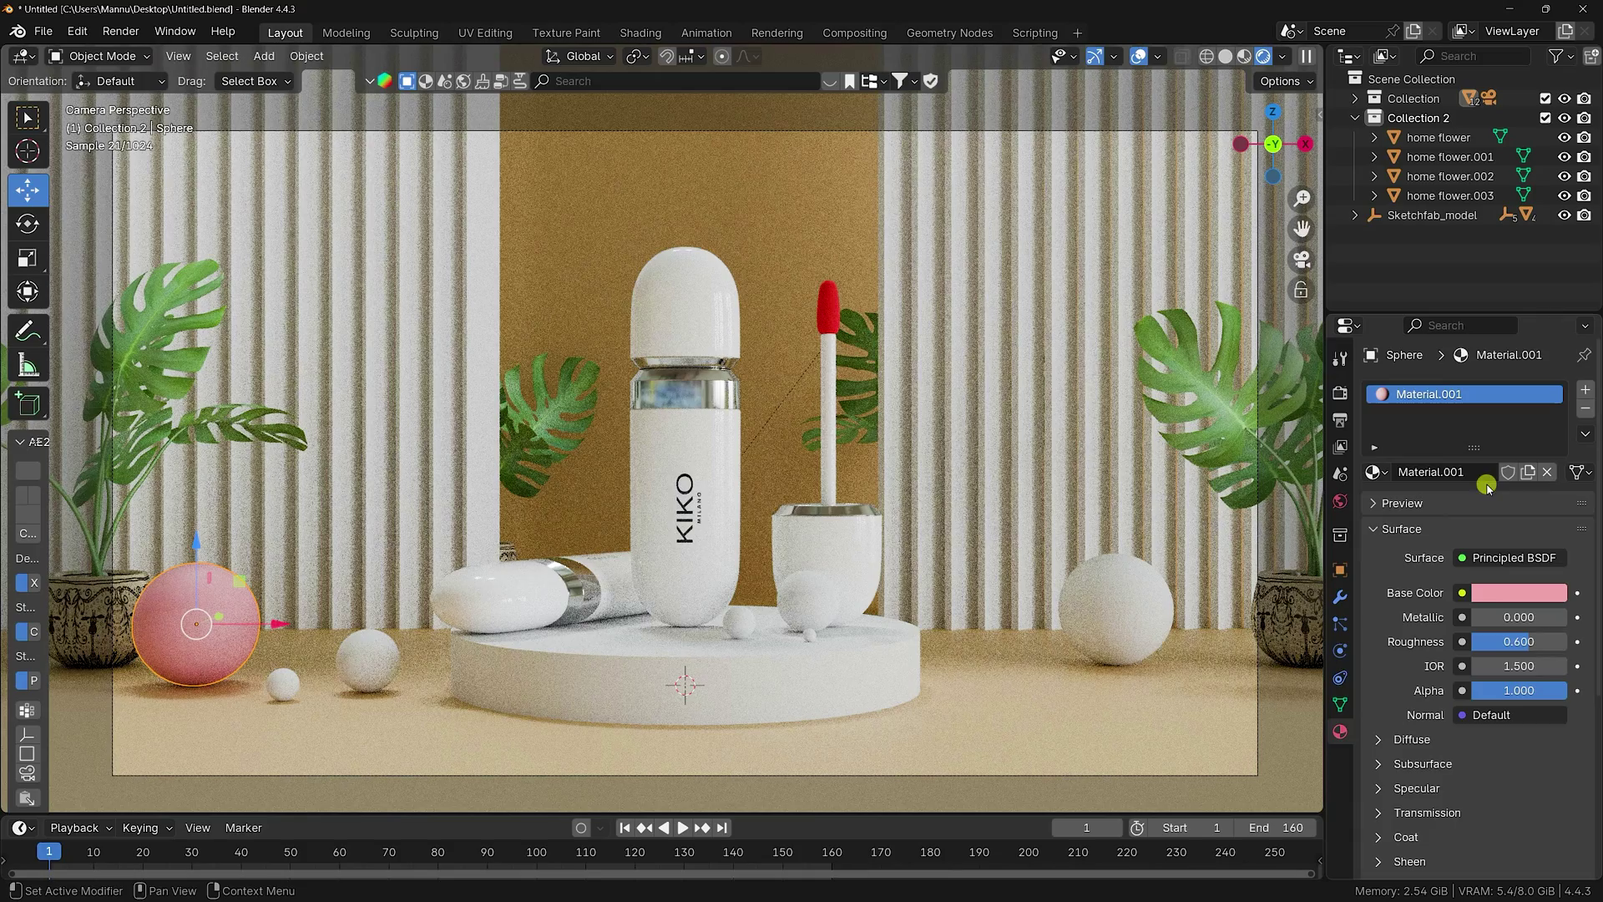
type("Sph")
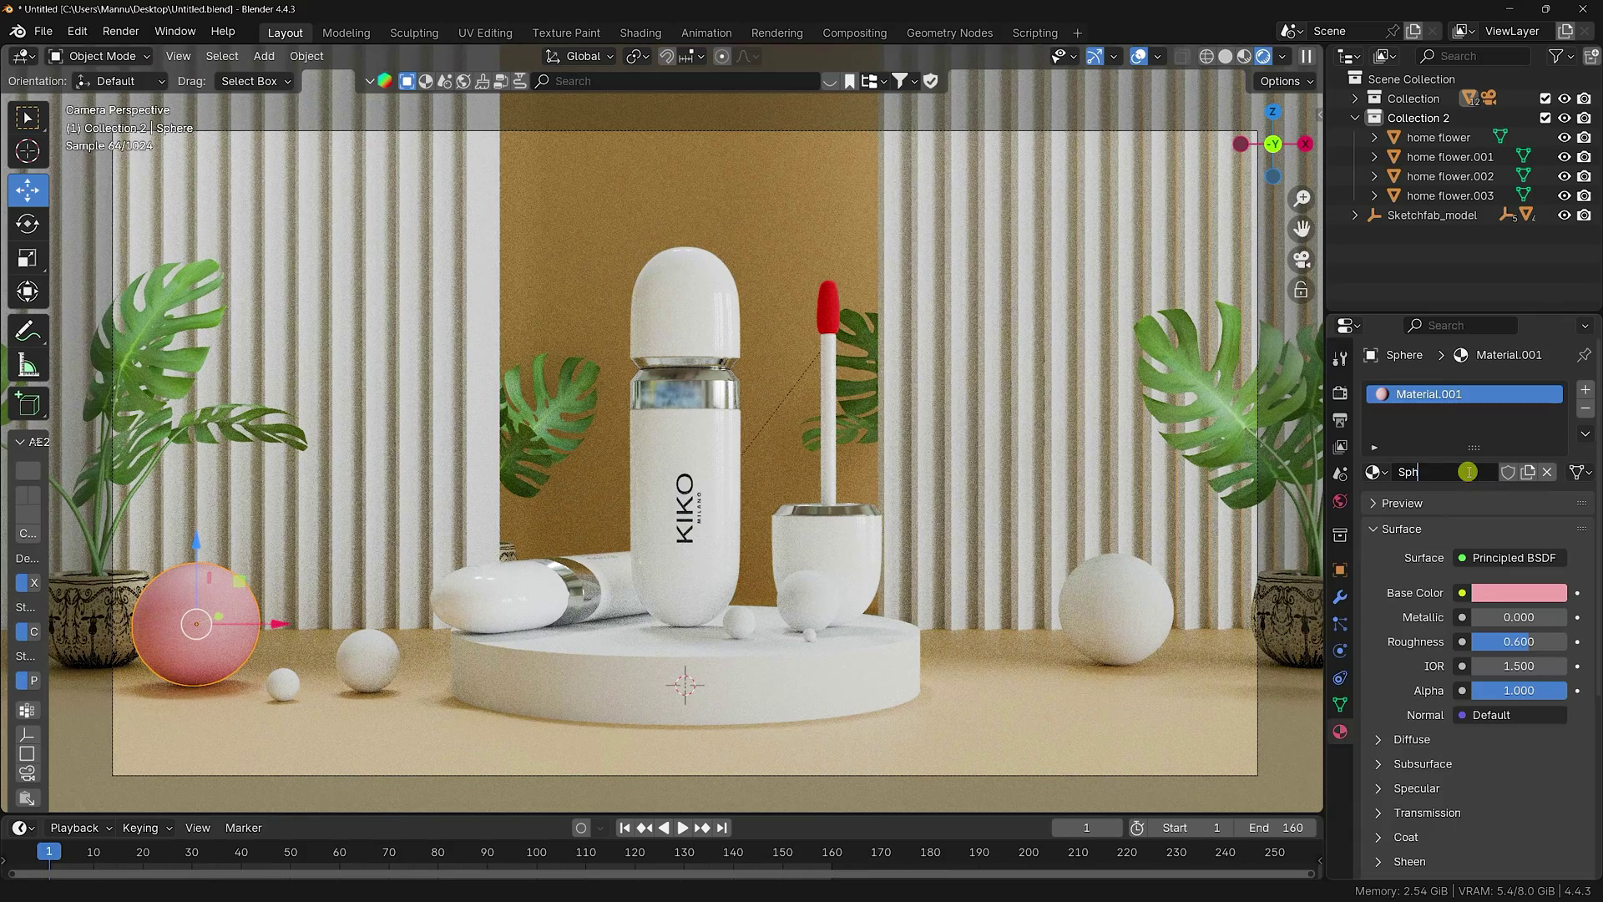
type("ere")
key("Return")
- Assign the existing Sphere material to the large sphere on the floor right of the podium
left_click(1115, 608)
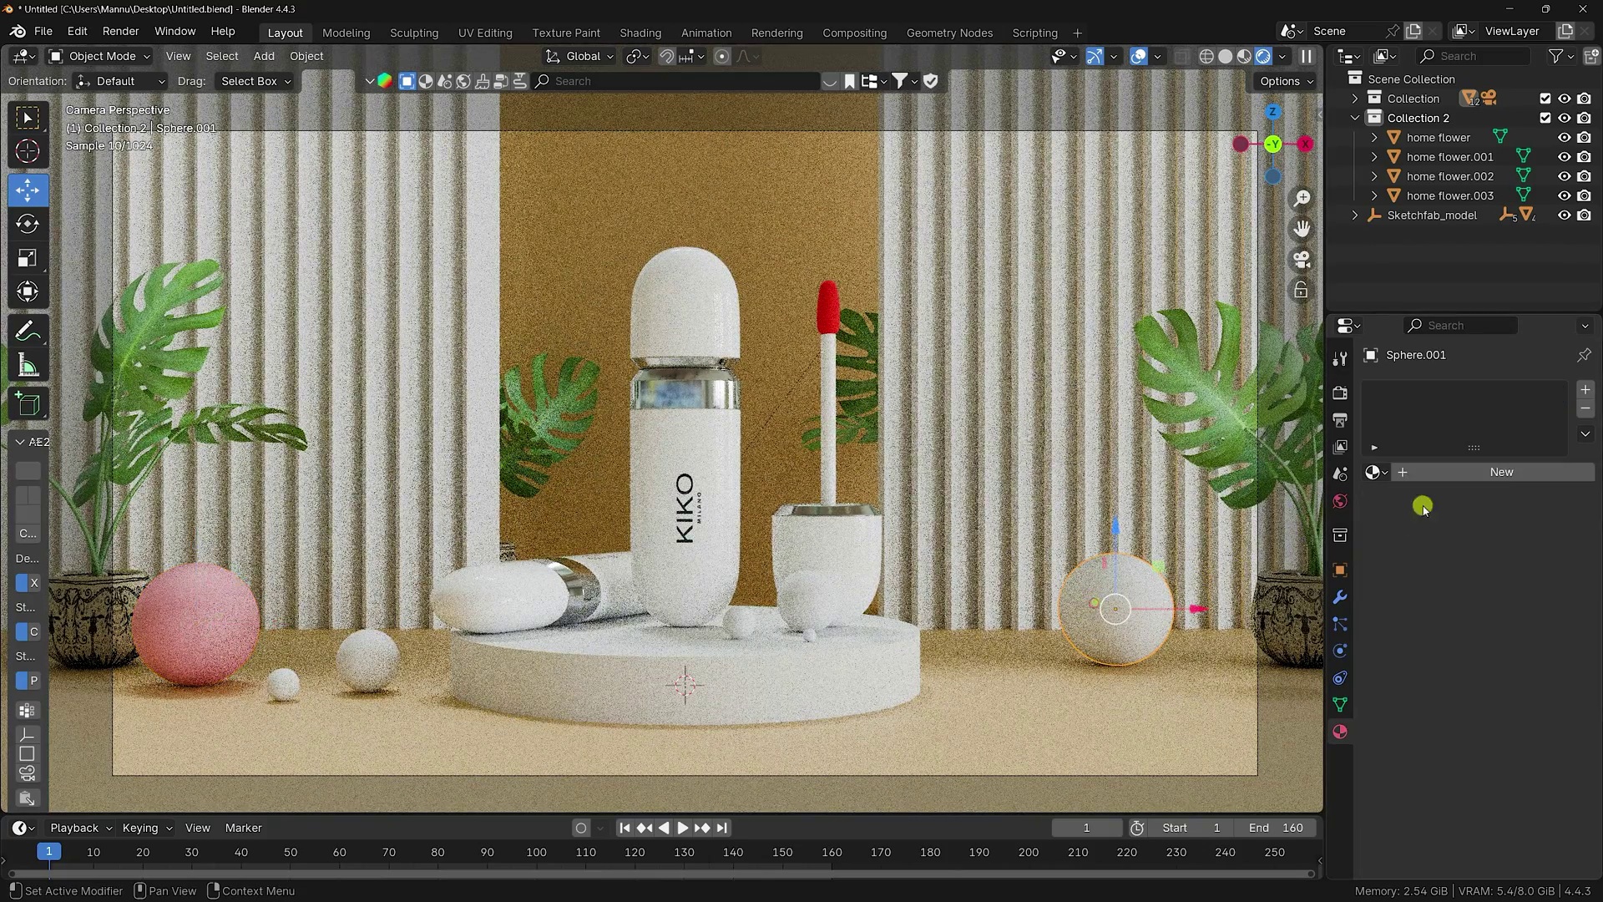
left_click(1373, 473)
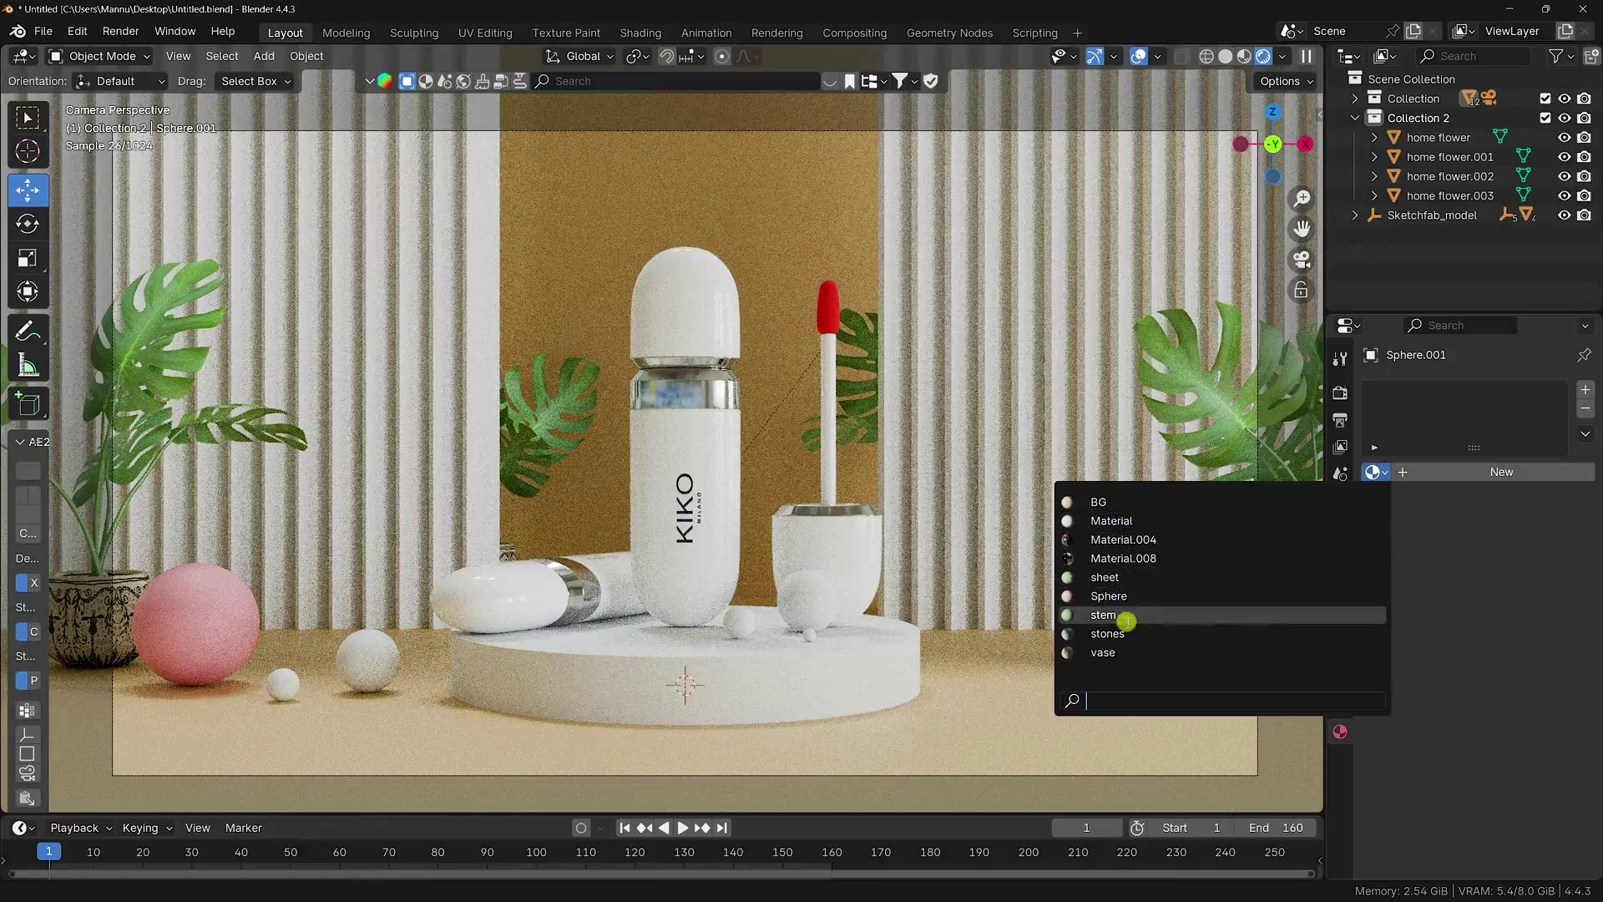
left_click(1110, 596)
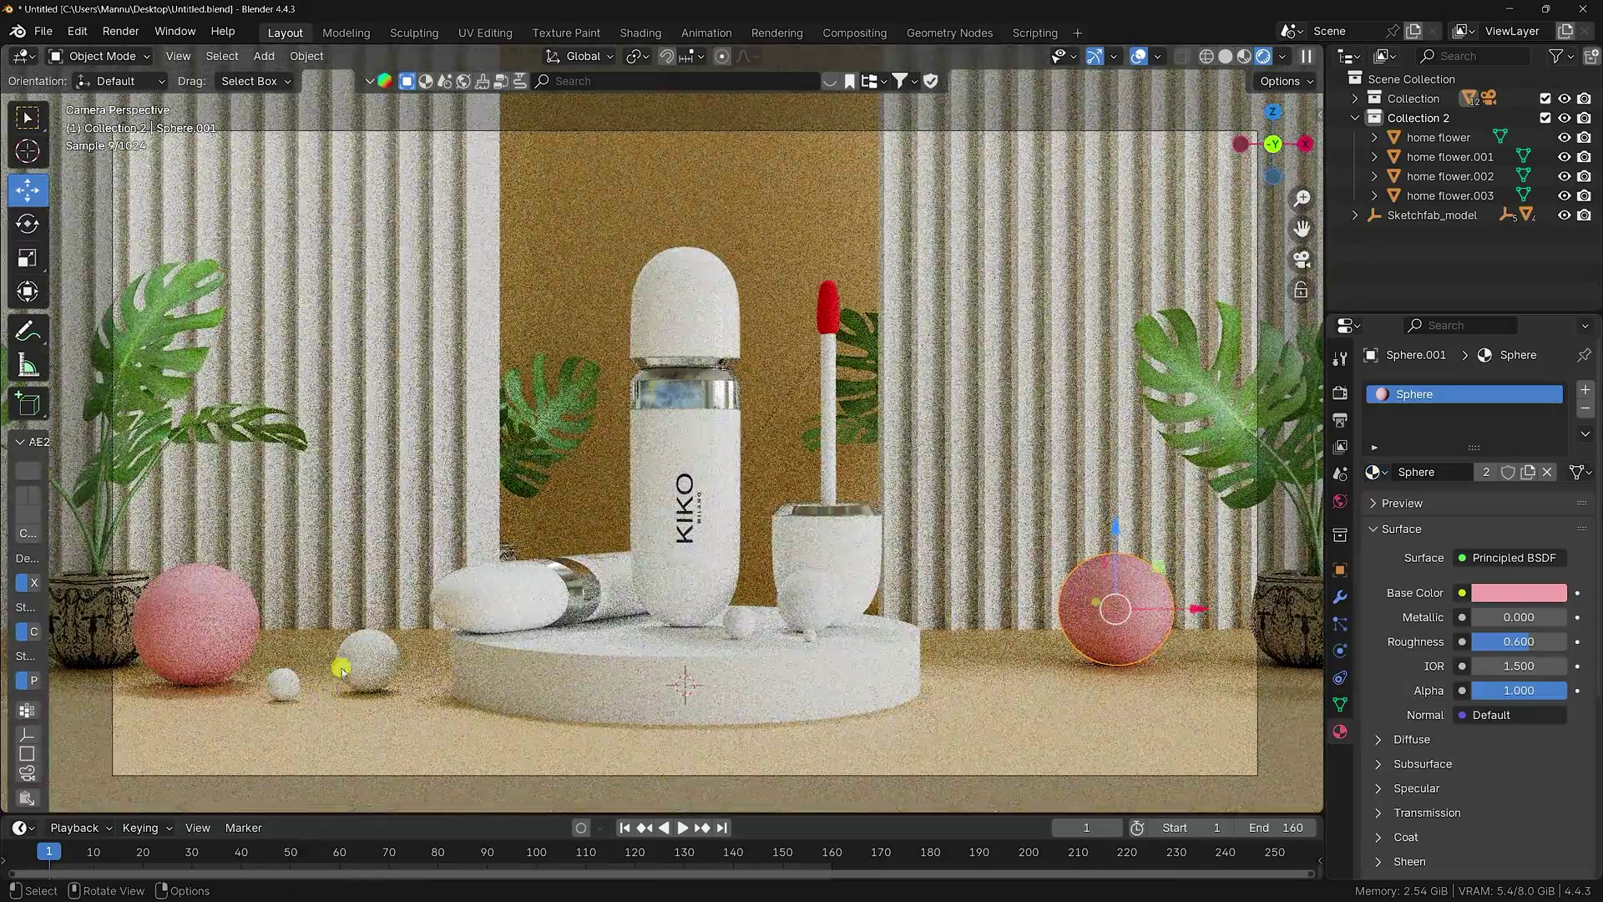
- Search the online material library for gold and apply Shiny Gold clean to the medium floor sphere left of the podium
scroll(349, 686, "up", 1)
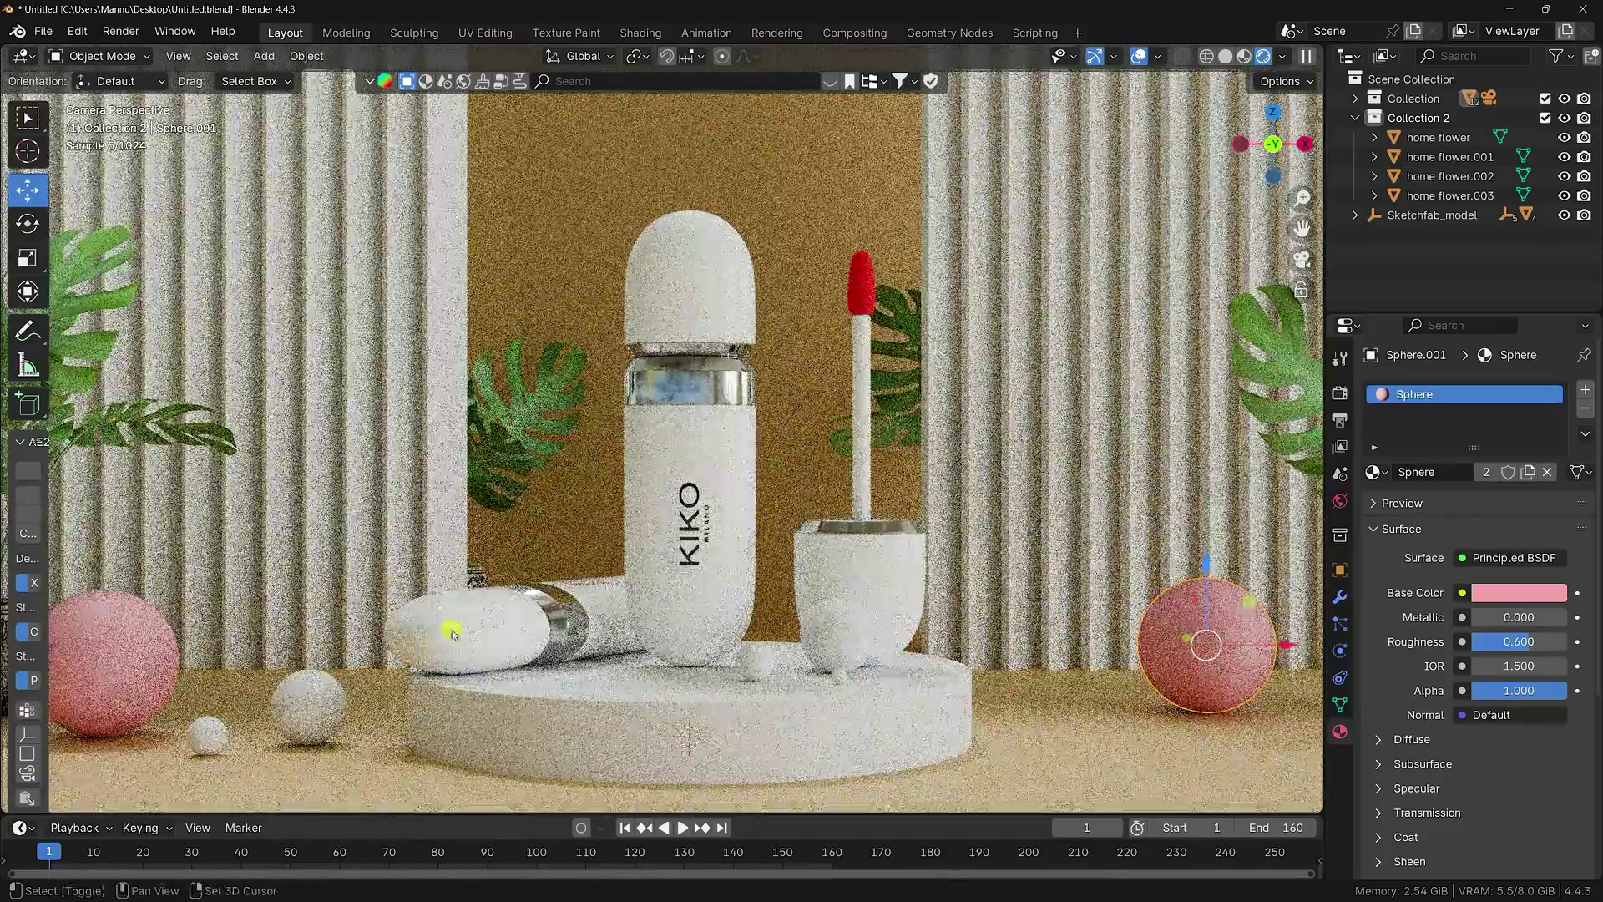
middle_click_drag(452, 632, 551, 593, "shift")
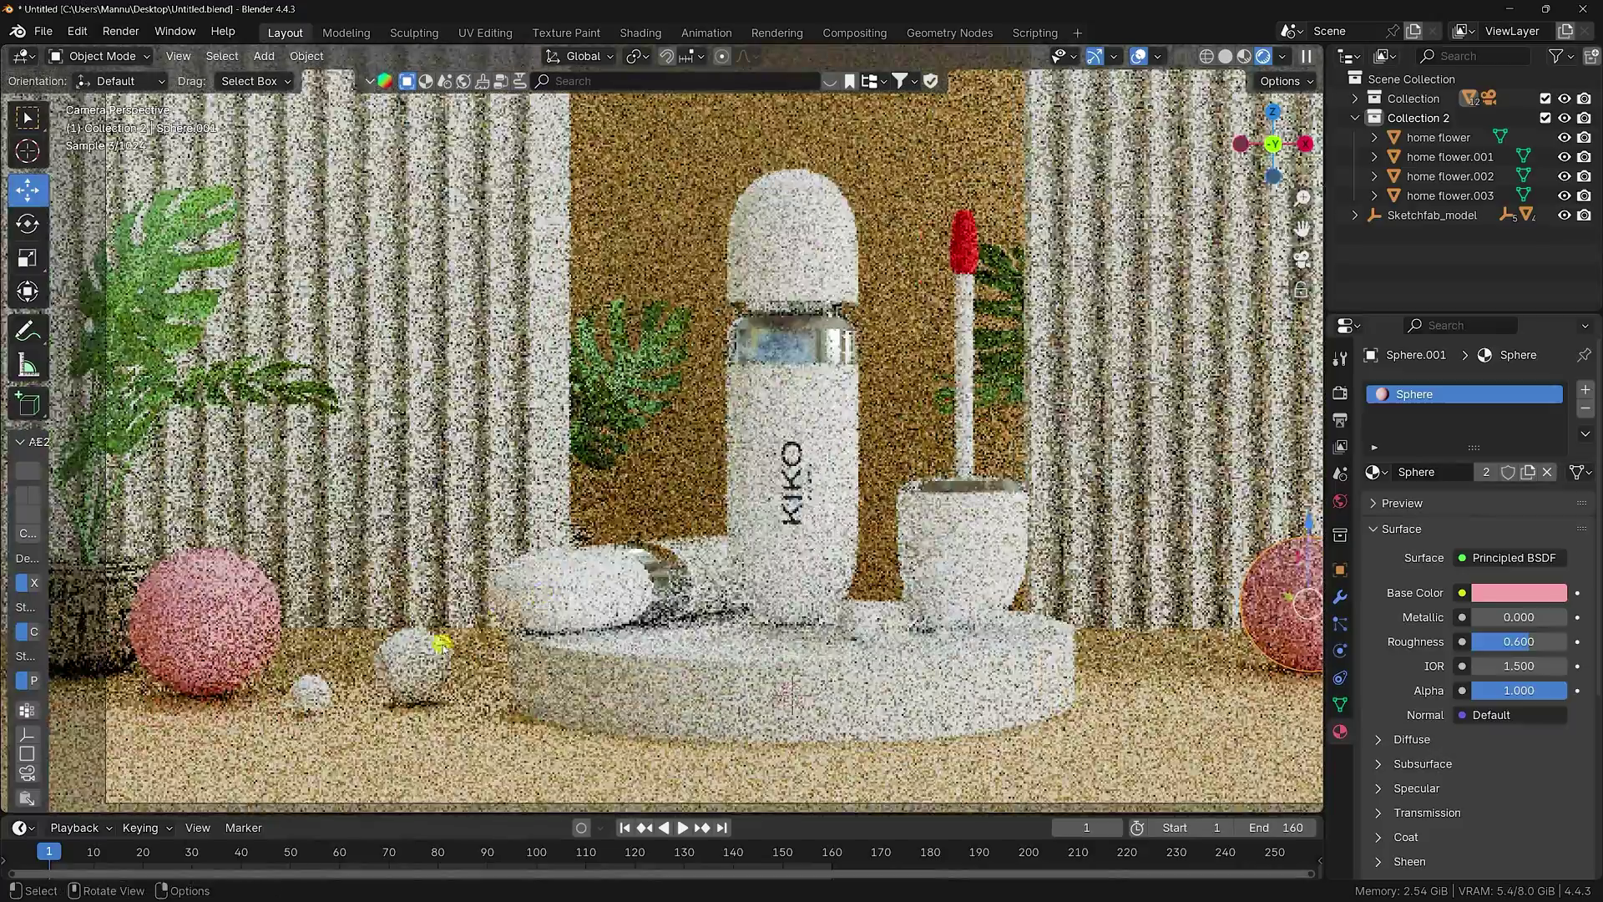
left_click(411, 659)
left_click(425, 81)
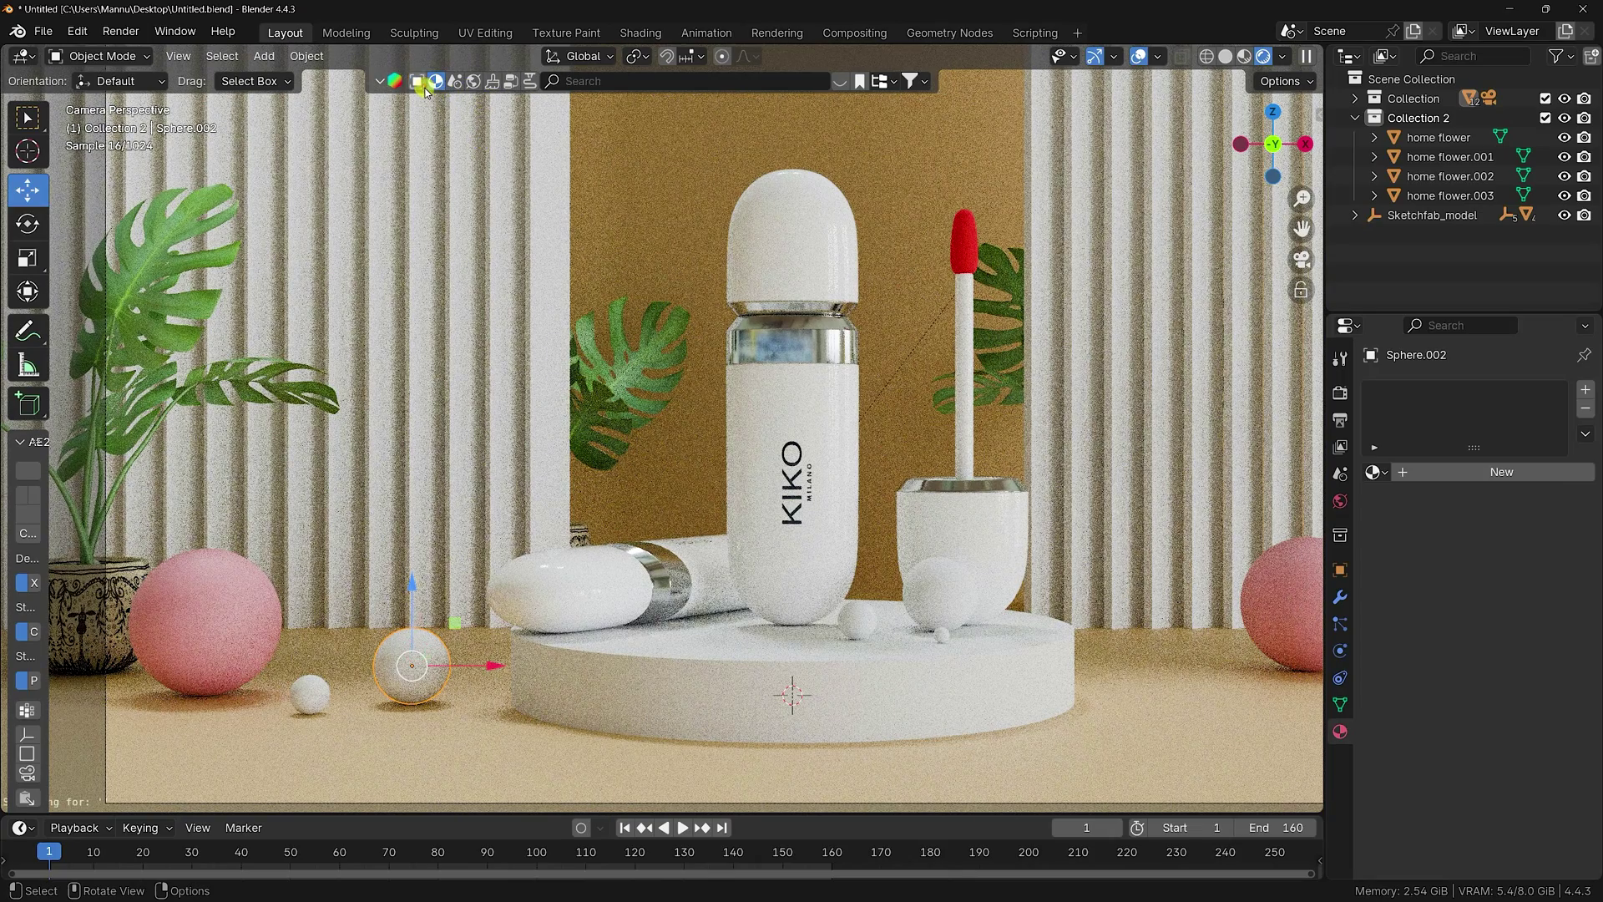
left_click(607, 84)
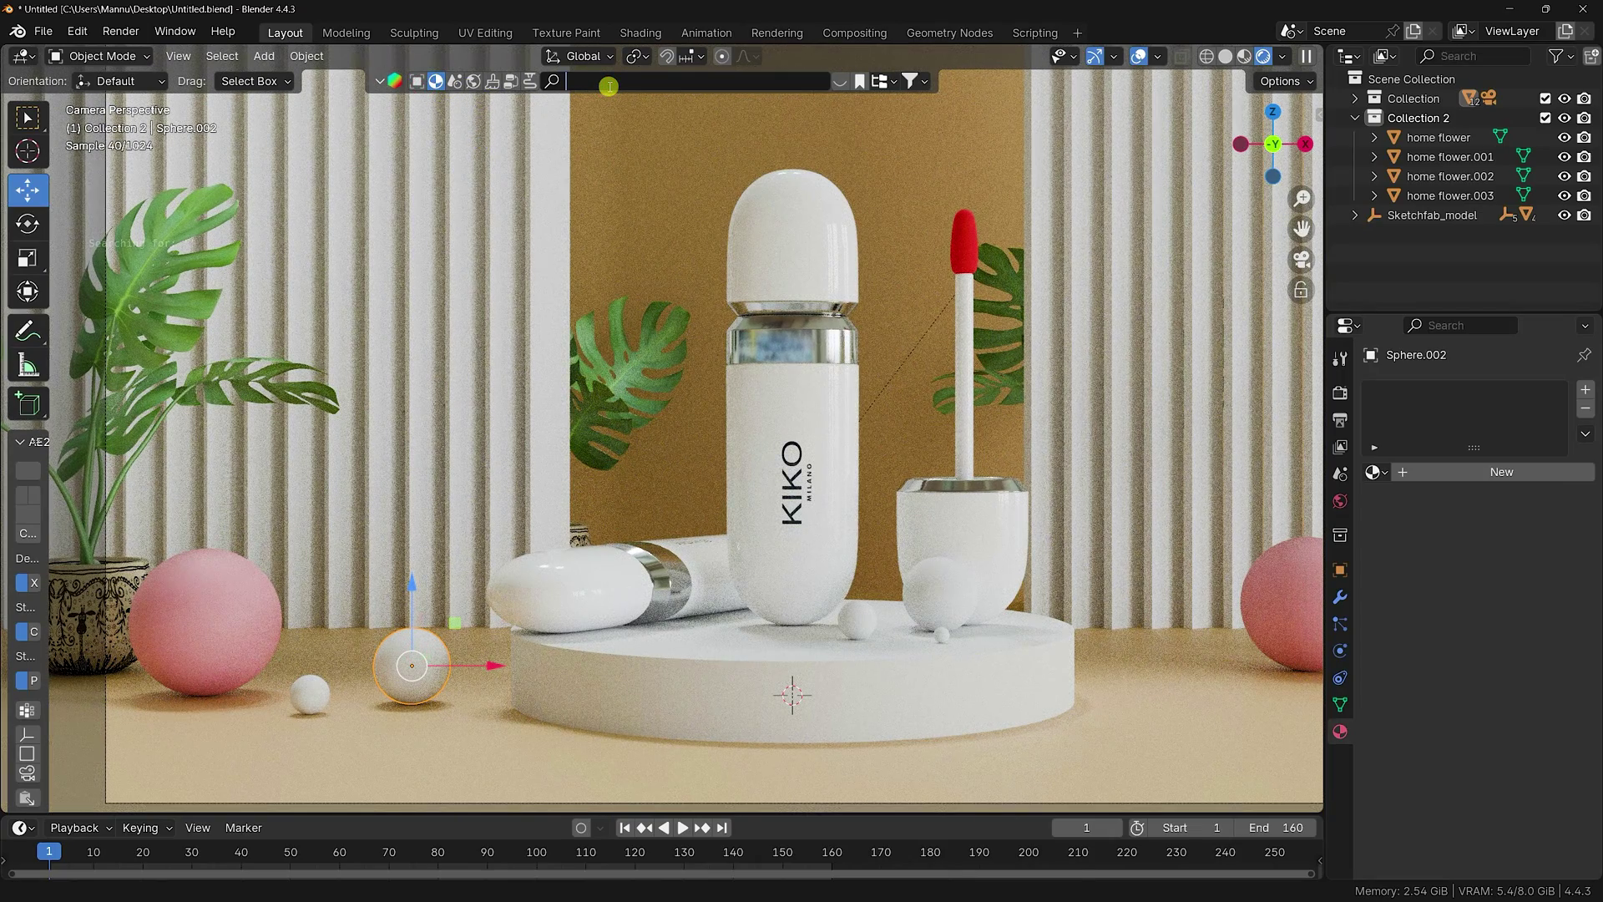
key("Return")
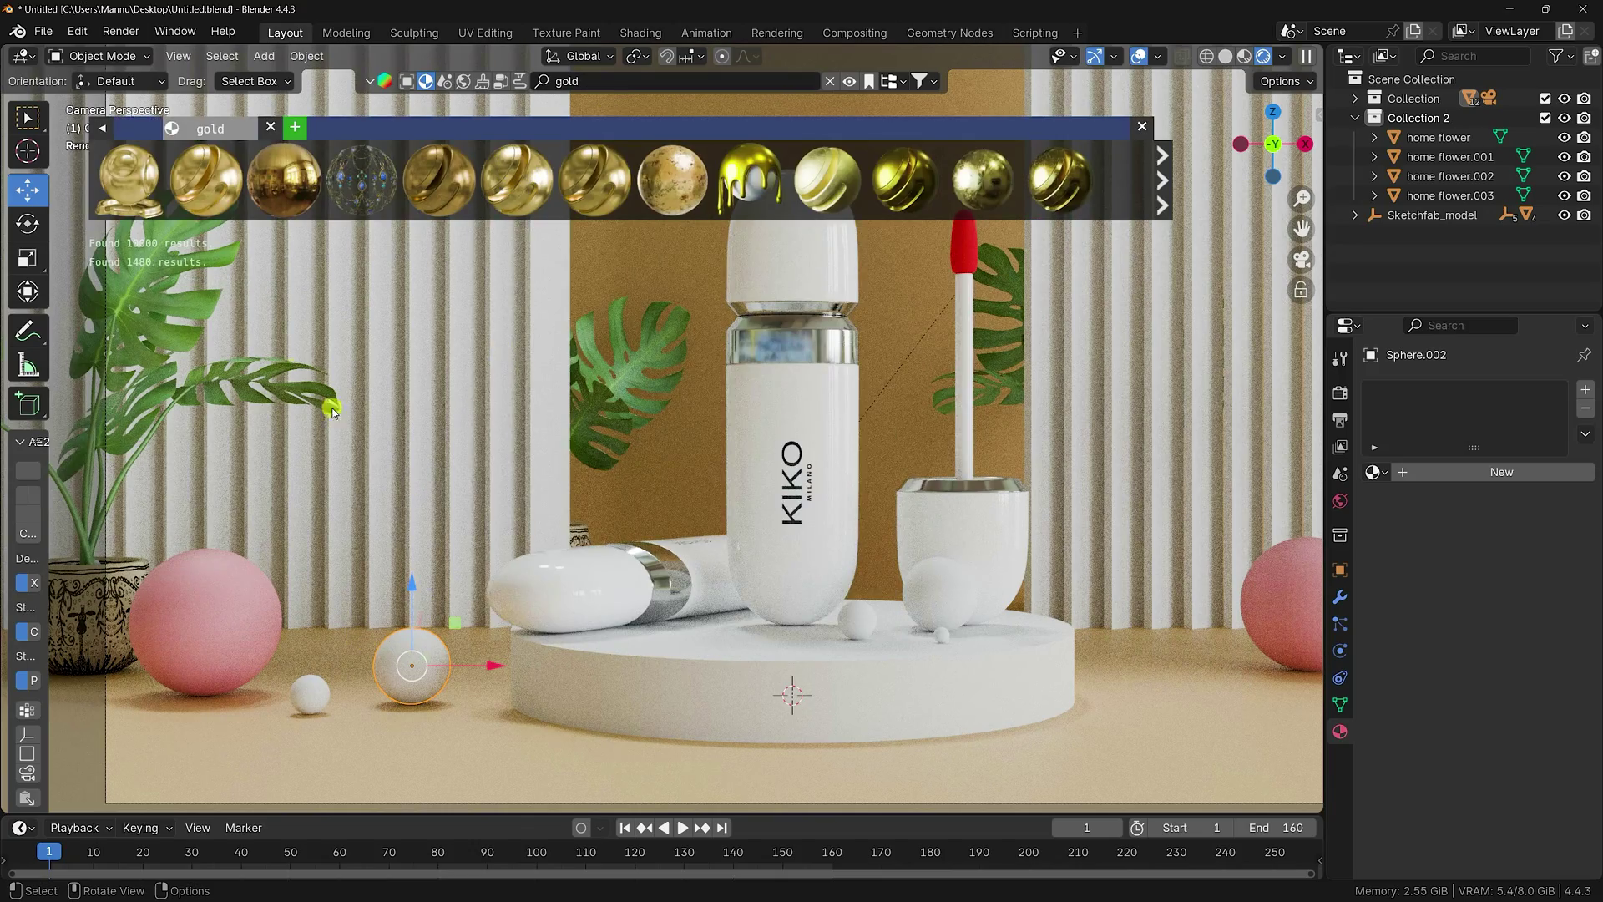
mouse_move(122, 186)
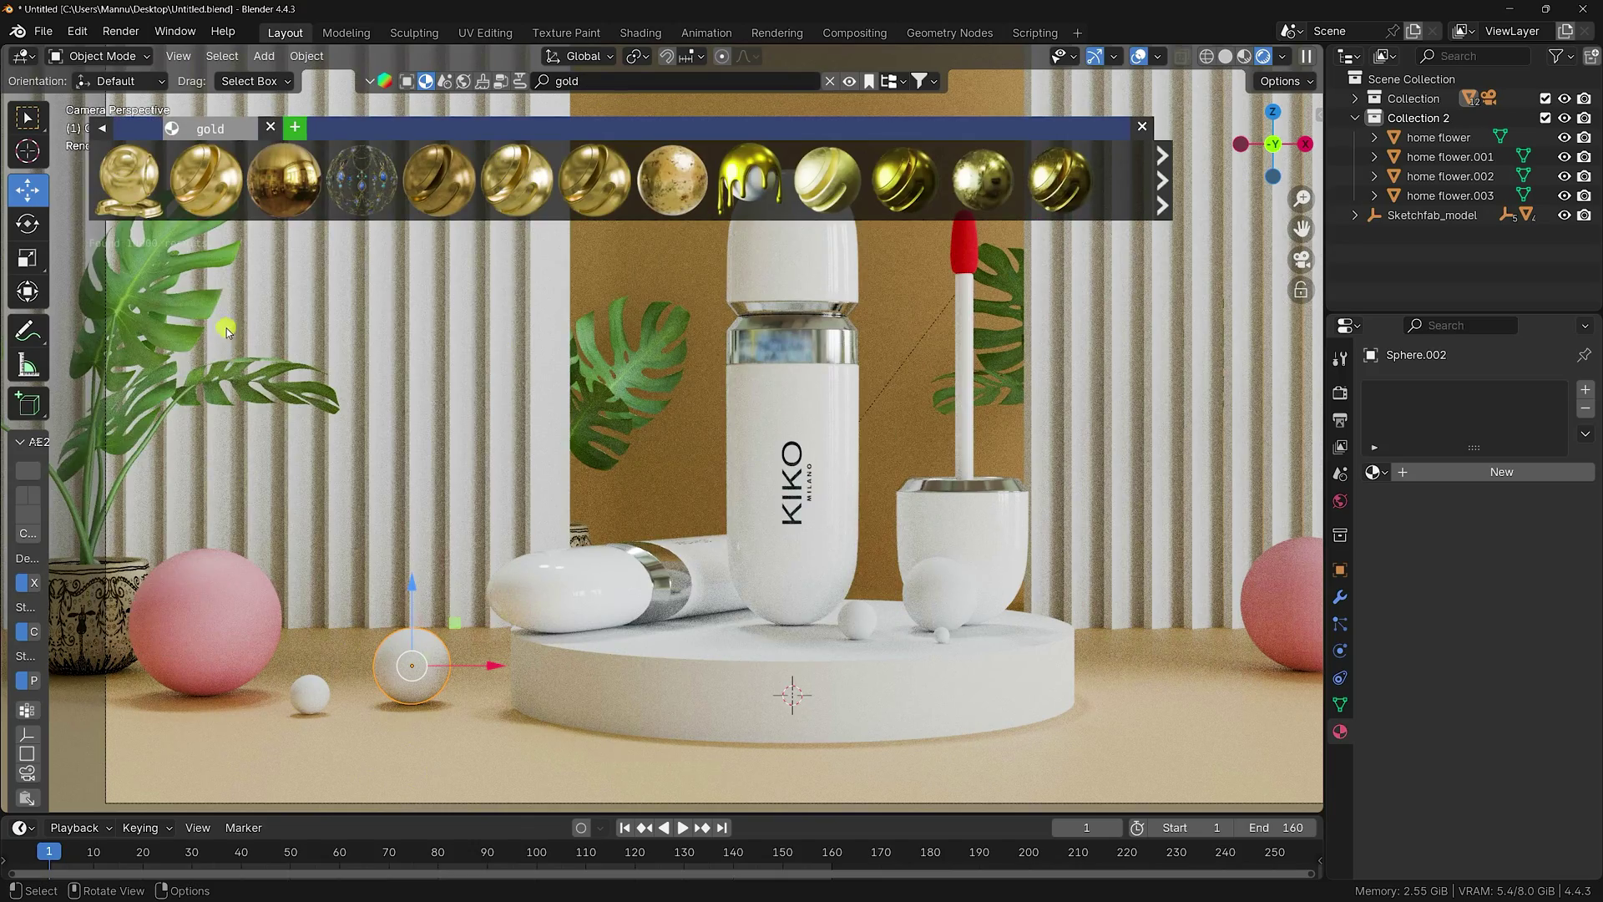
left_click_drag(127, 180, 412, 663)
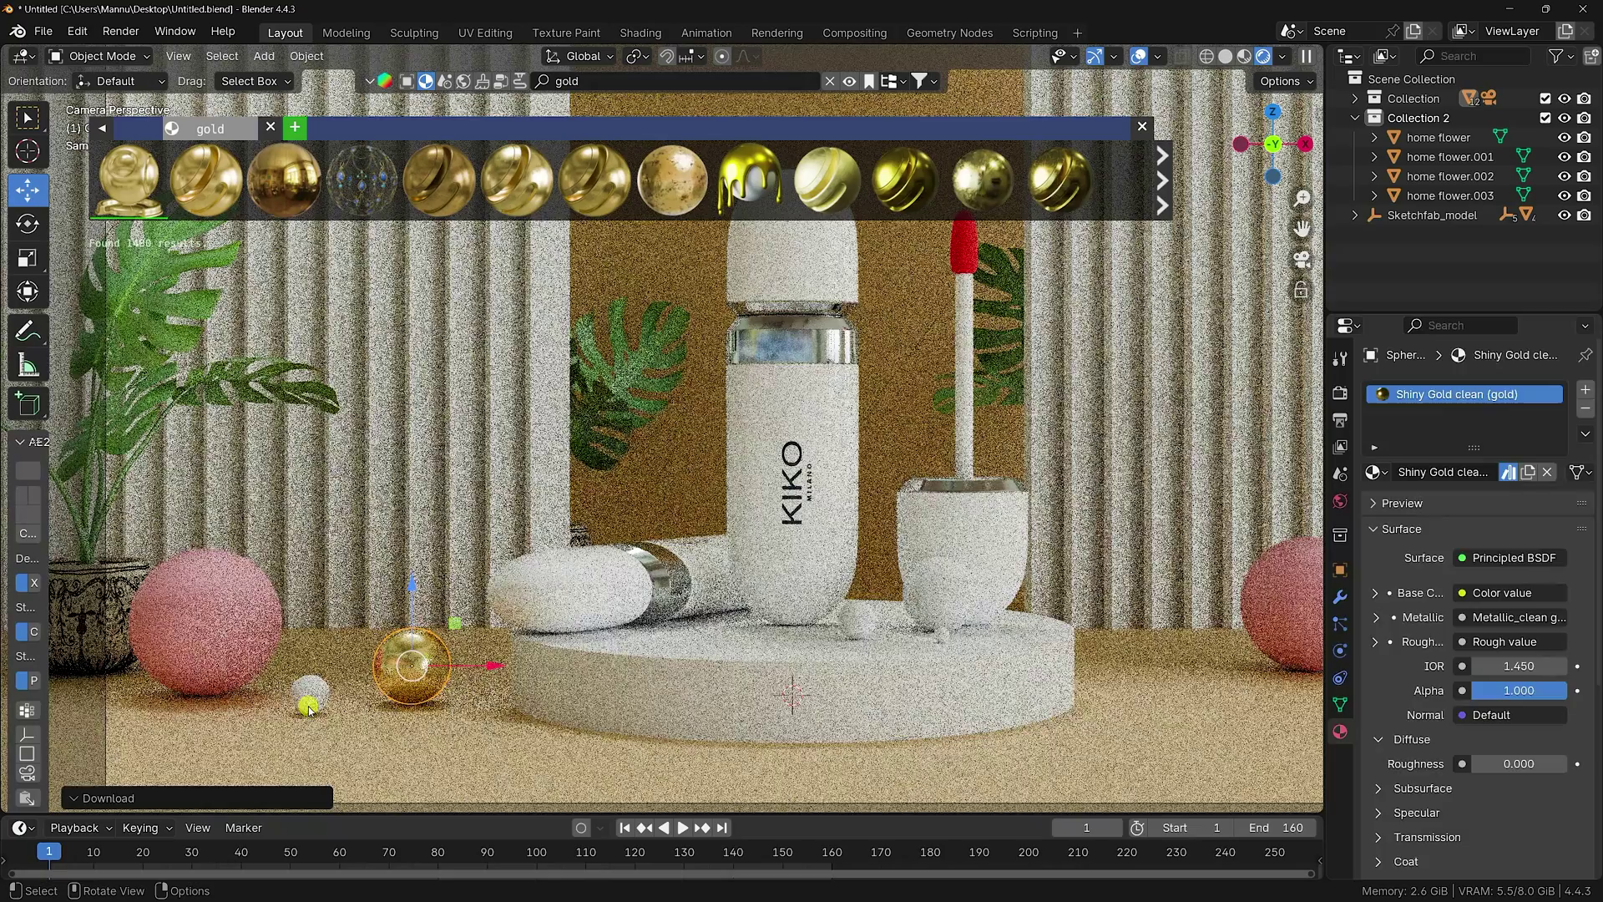
- Apply the same Shiny Gold clean material to the small floor sphere and the small podium sphere beside the standing lip gloss
left_click(309, 706)
left_click(133, 181)
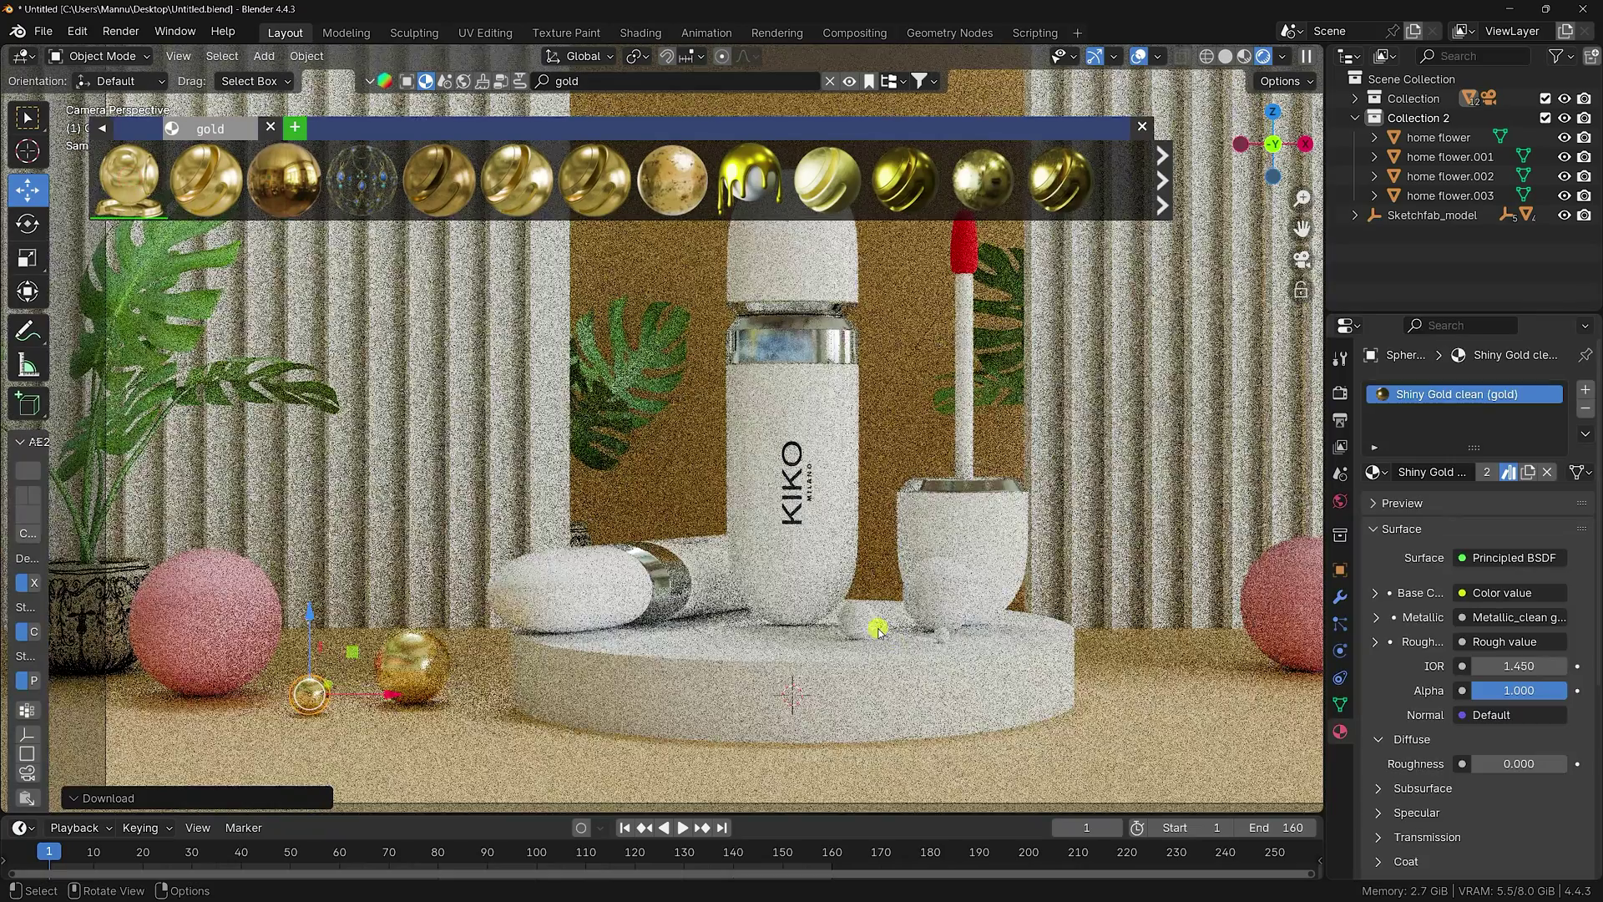
left_click(870, 626)
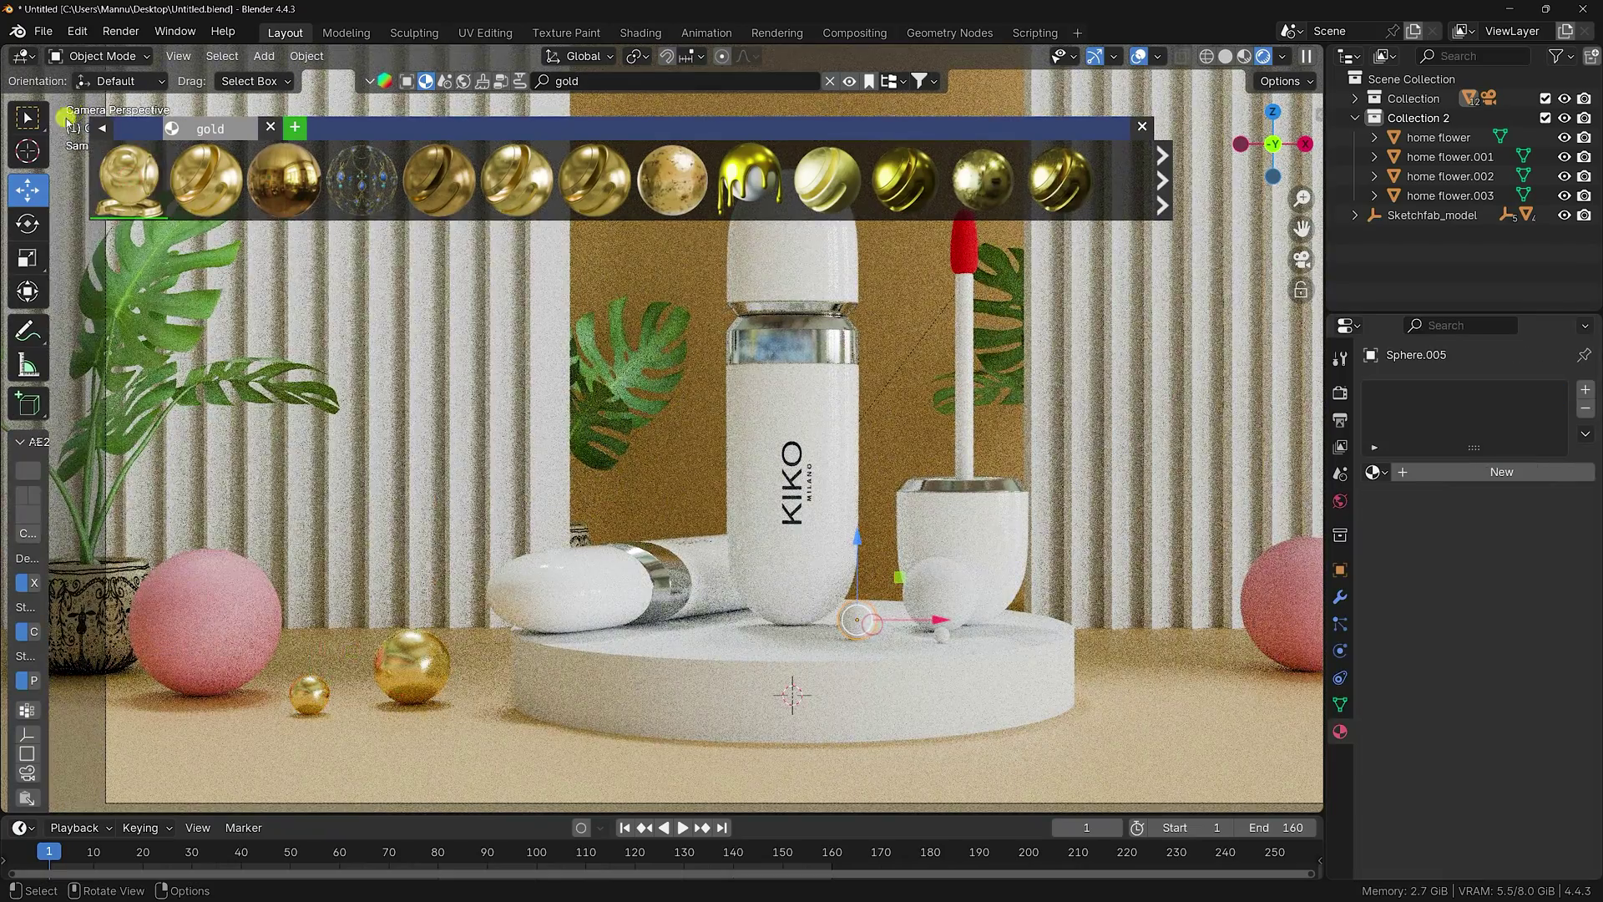
mouse_move(125, 172)
left_click_drag(125, 171, 704, 462)
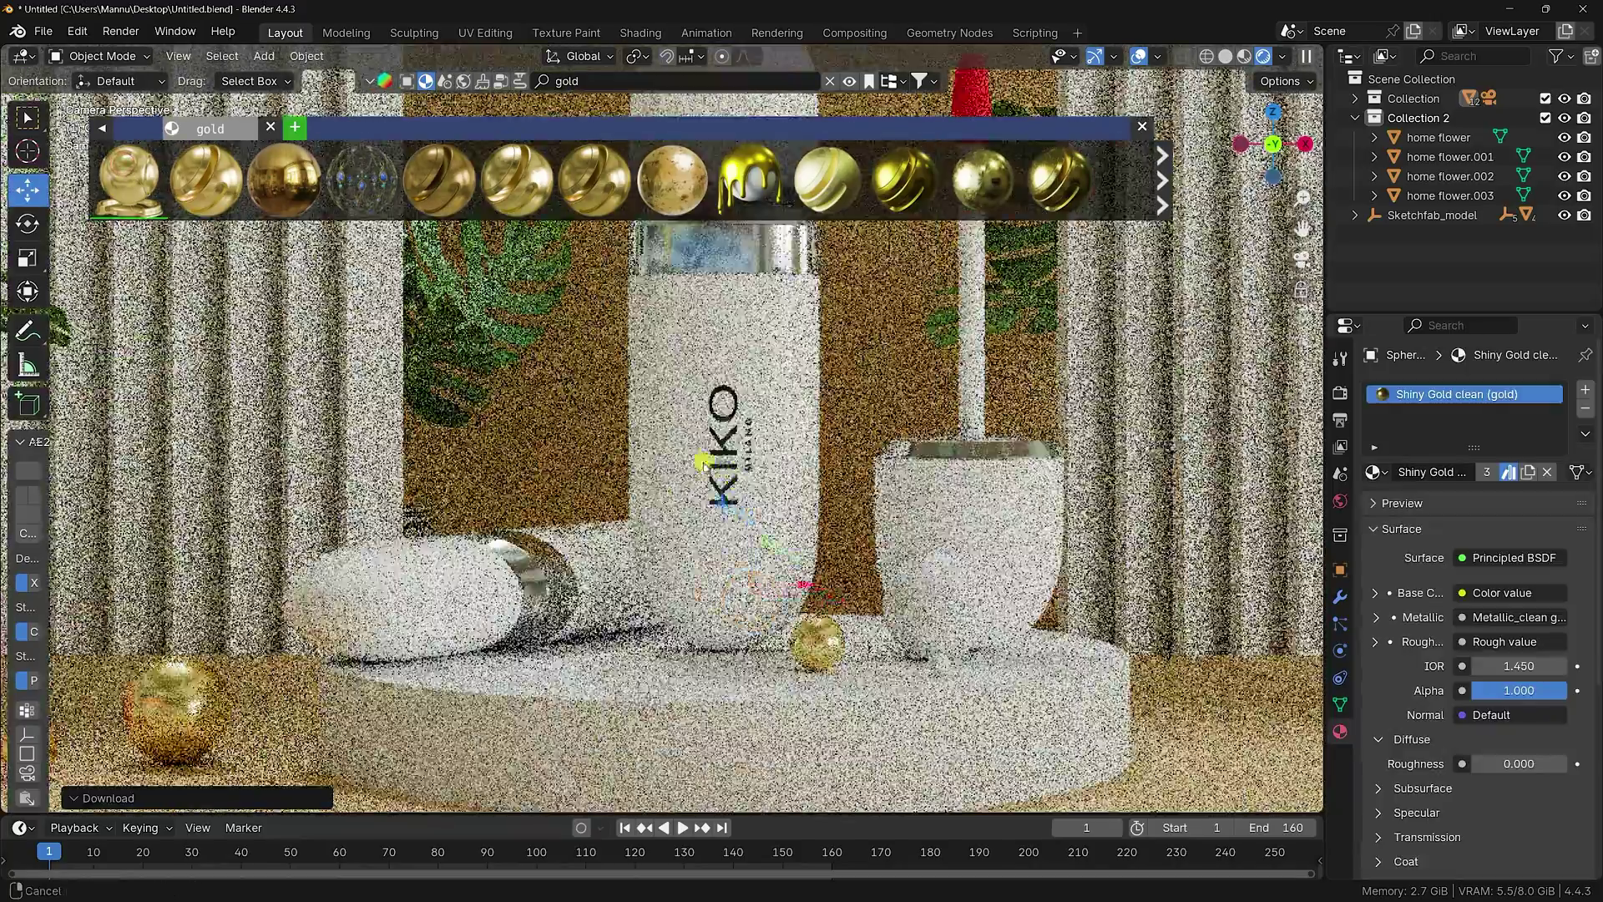
- Switch the viewport to material preview shading and apply Shiny Gold clean to the tiniest sphere on the podium
scroll(1035, 601, "up", 5)
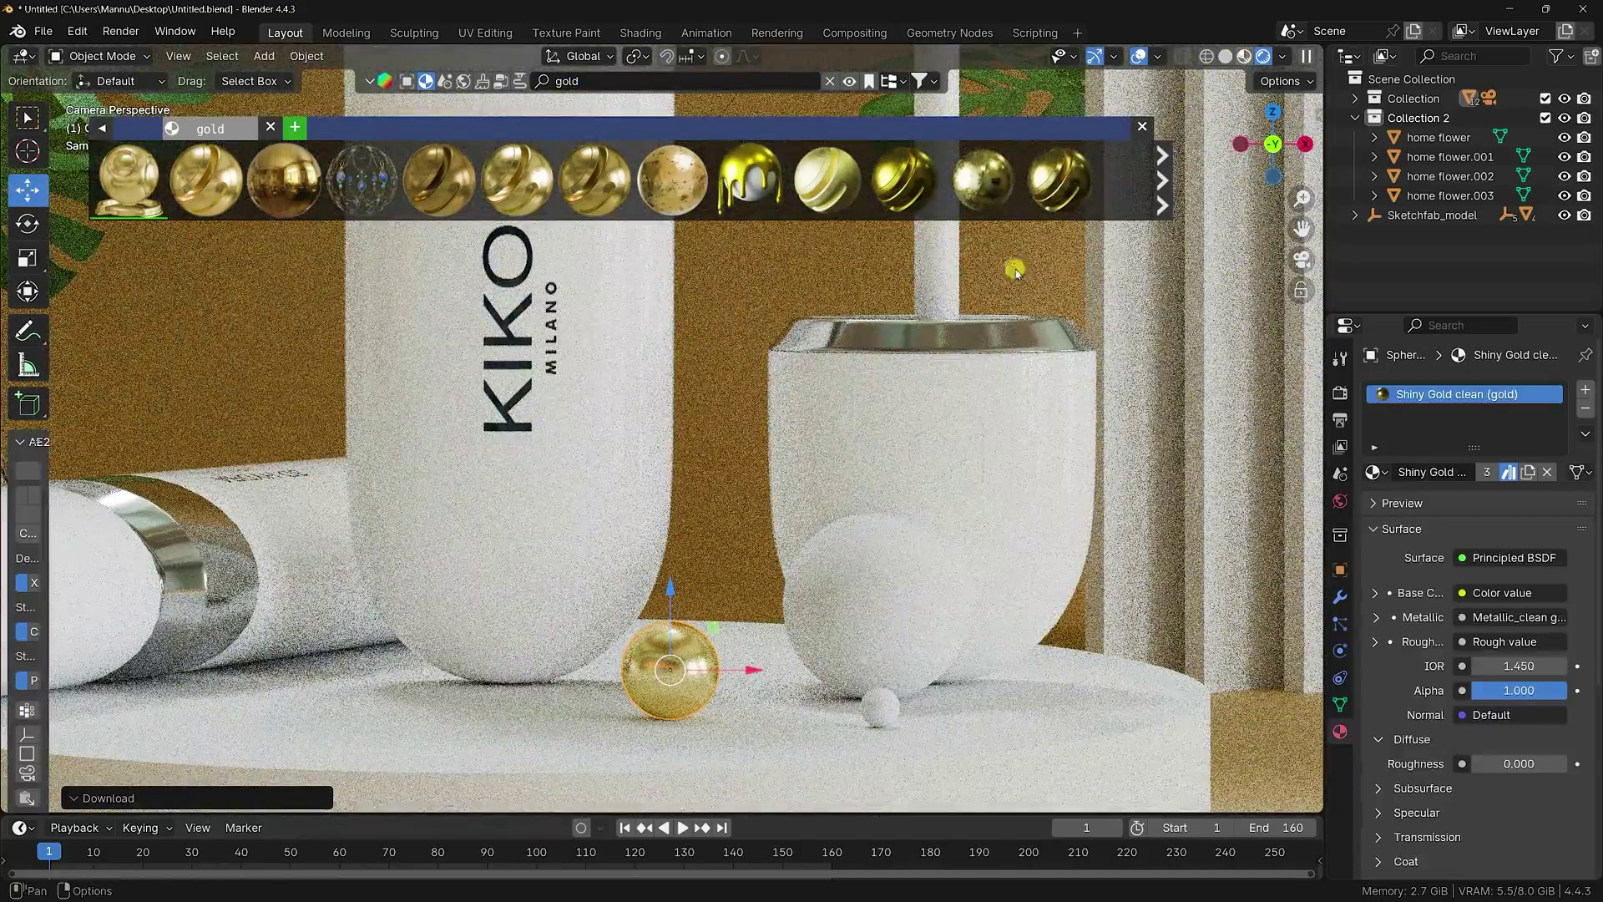
left_click(1225, 56)
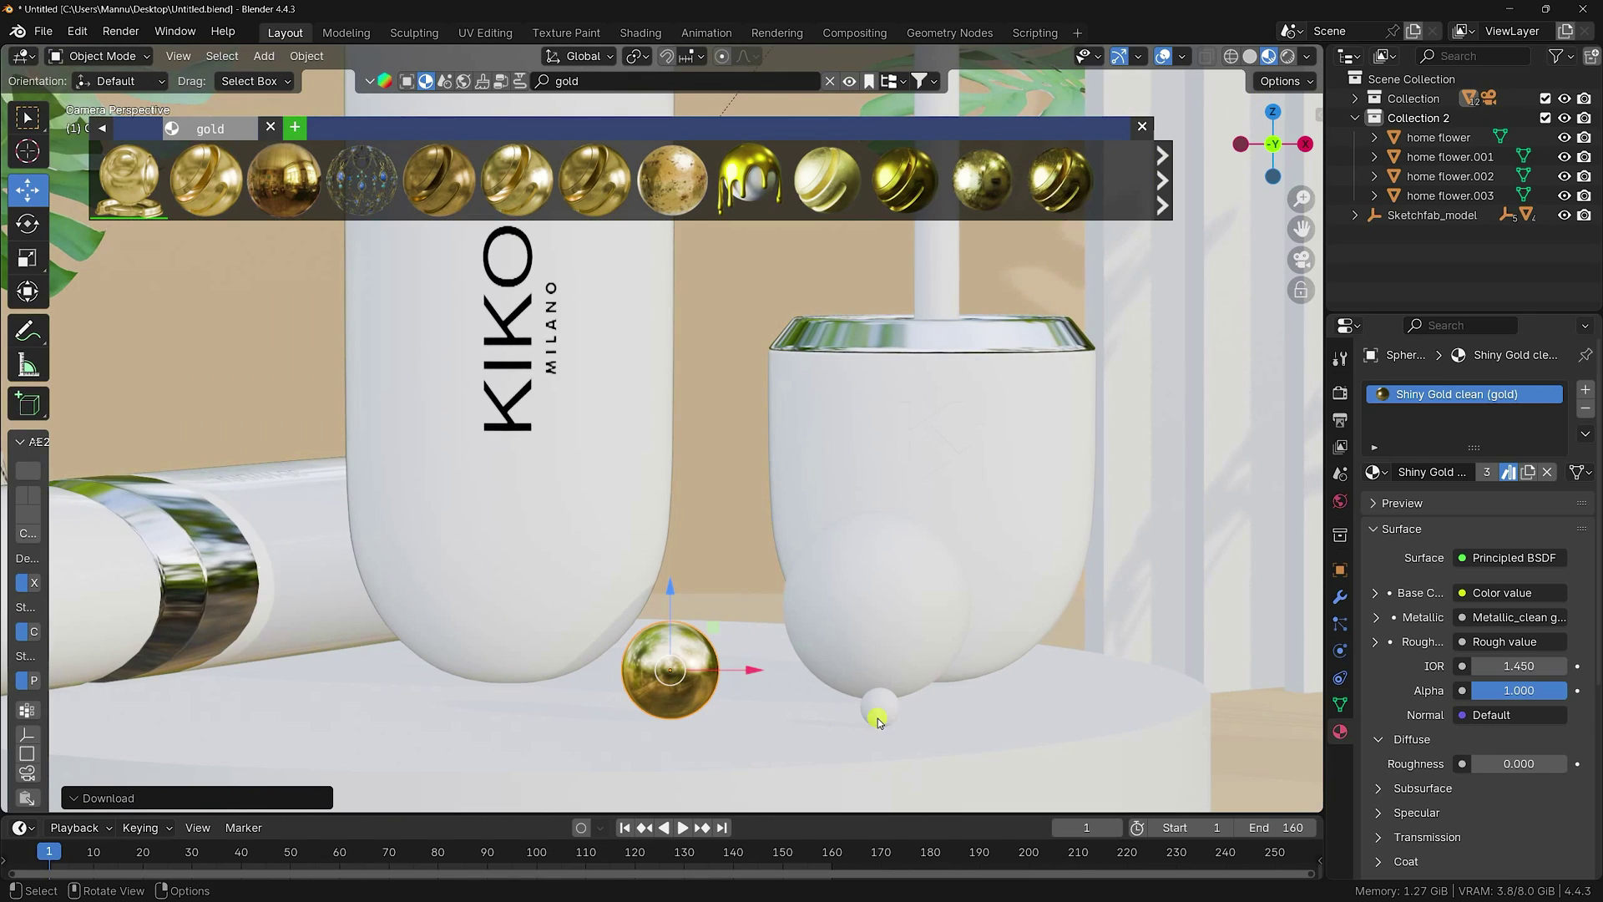
left_click(880, 708)
left_click(147, 189)
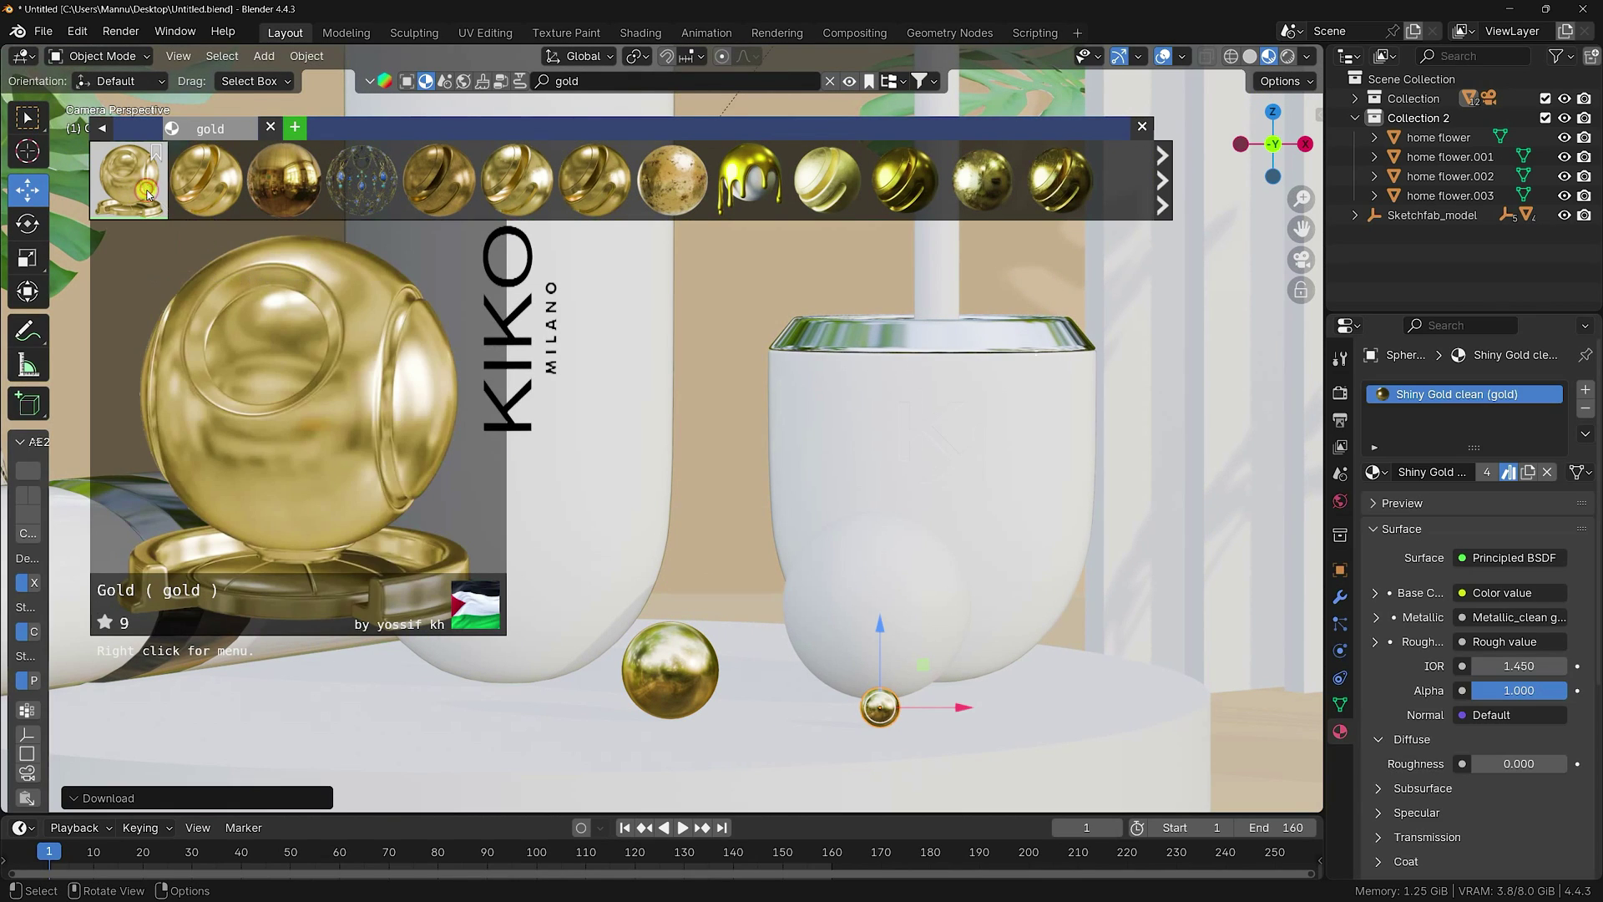
- Assign the existing Sphere material to the larger podium sphere in front of the open lip gloss
left_click(808, 595)
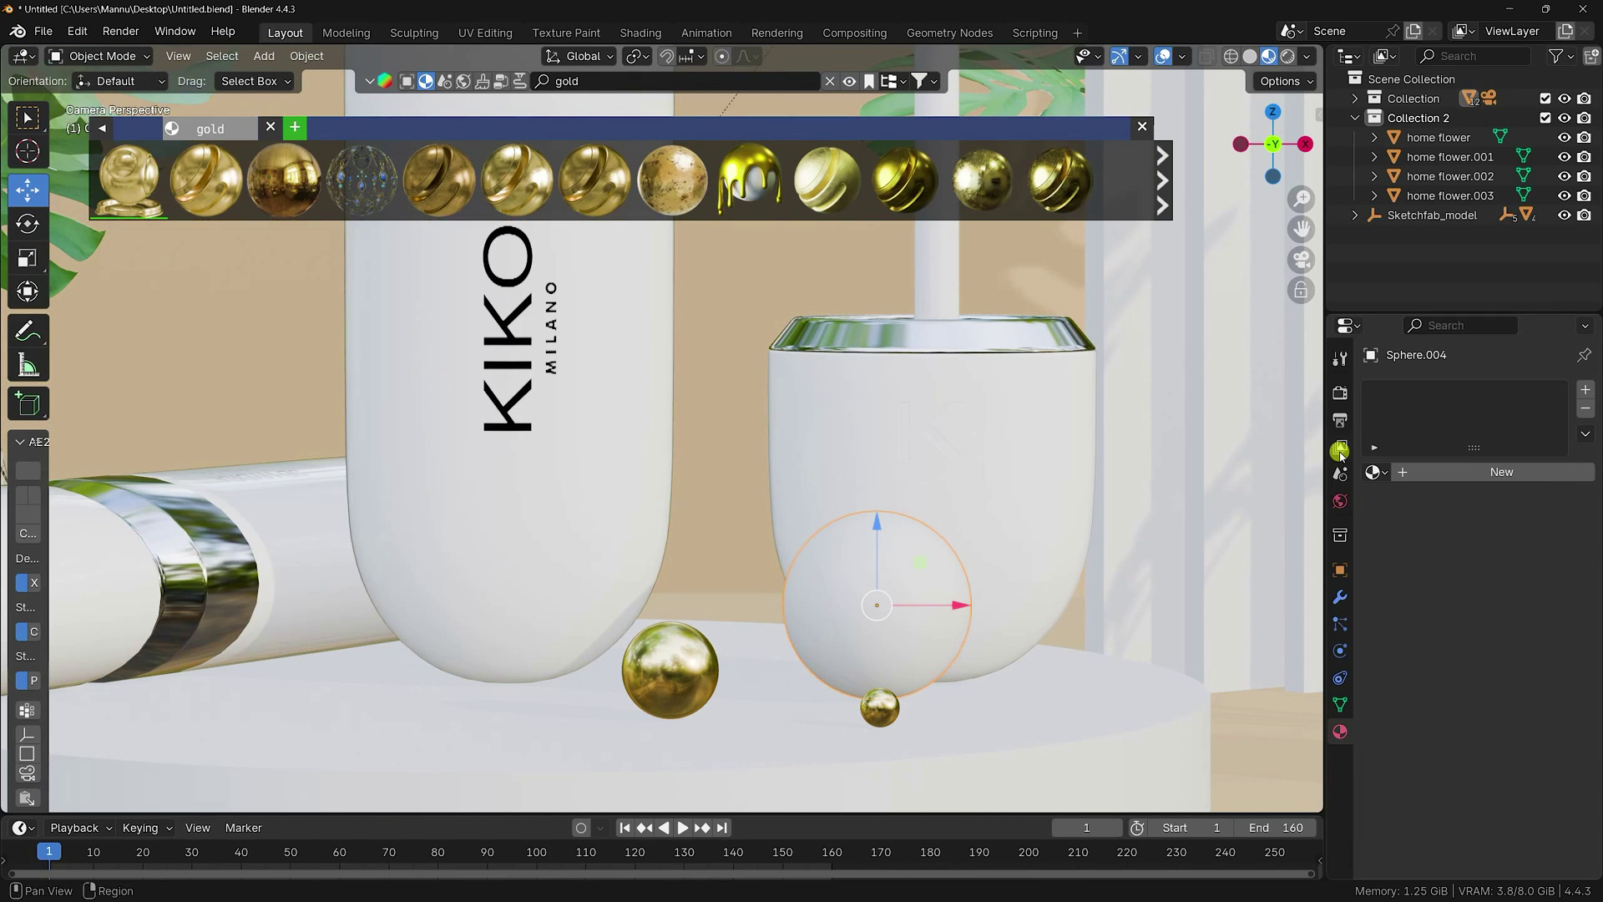
left_click(1383, 471)
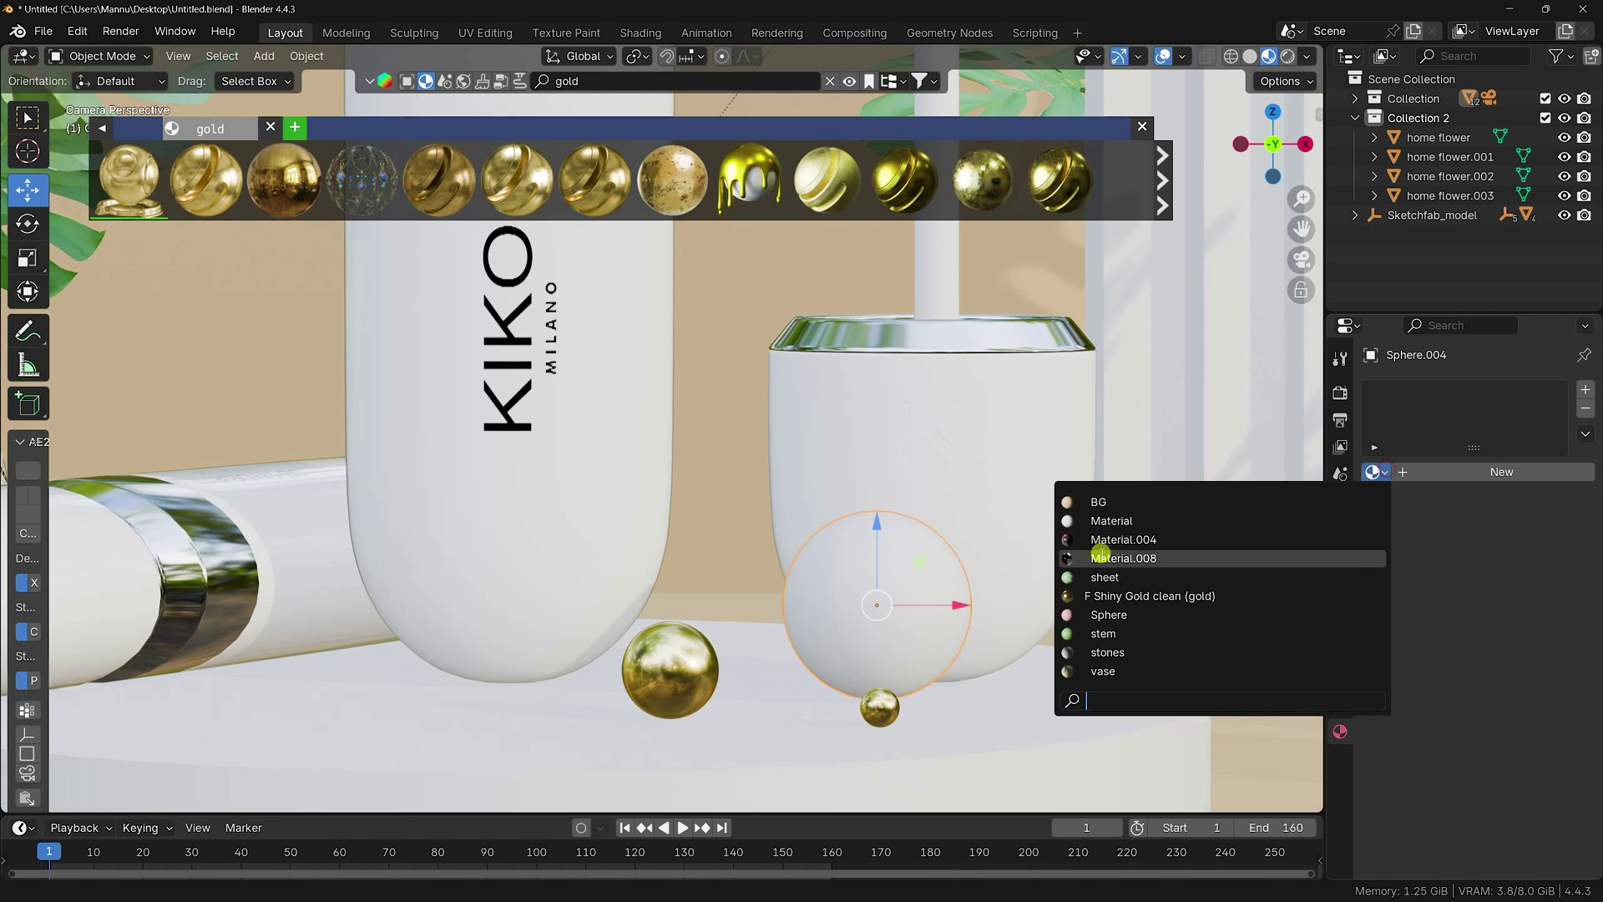
left_click(1104, 615)
scroll(802, 615, "down", 5)
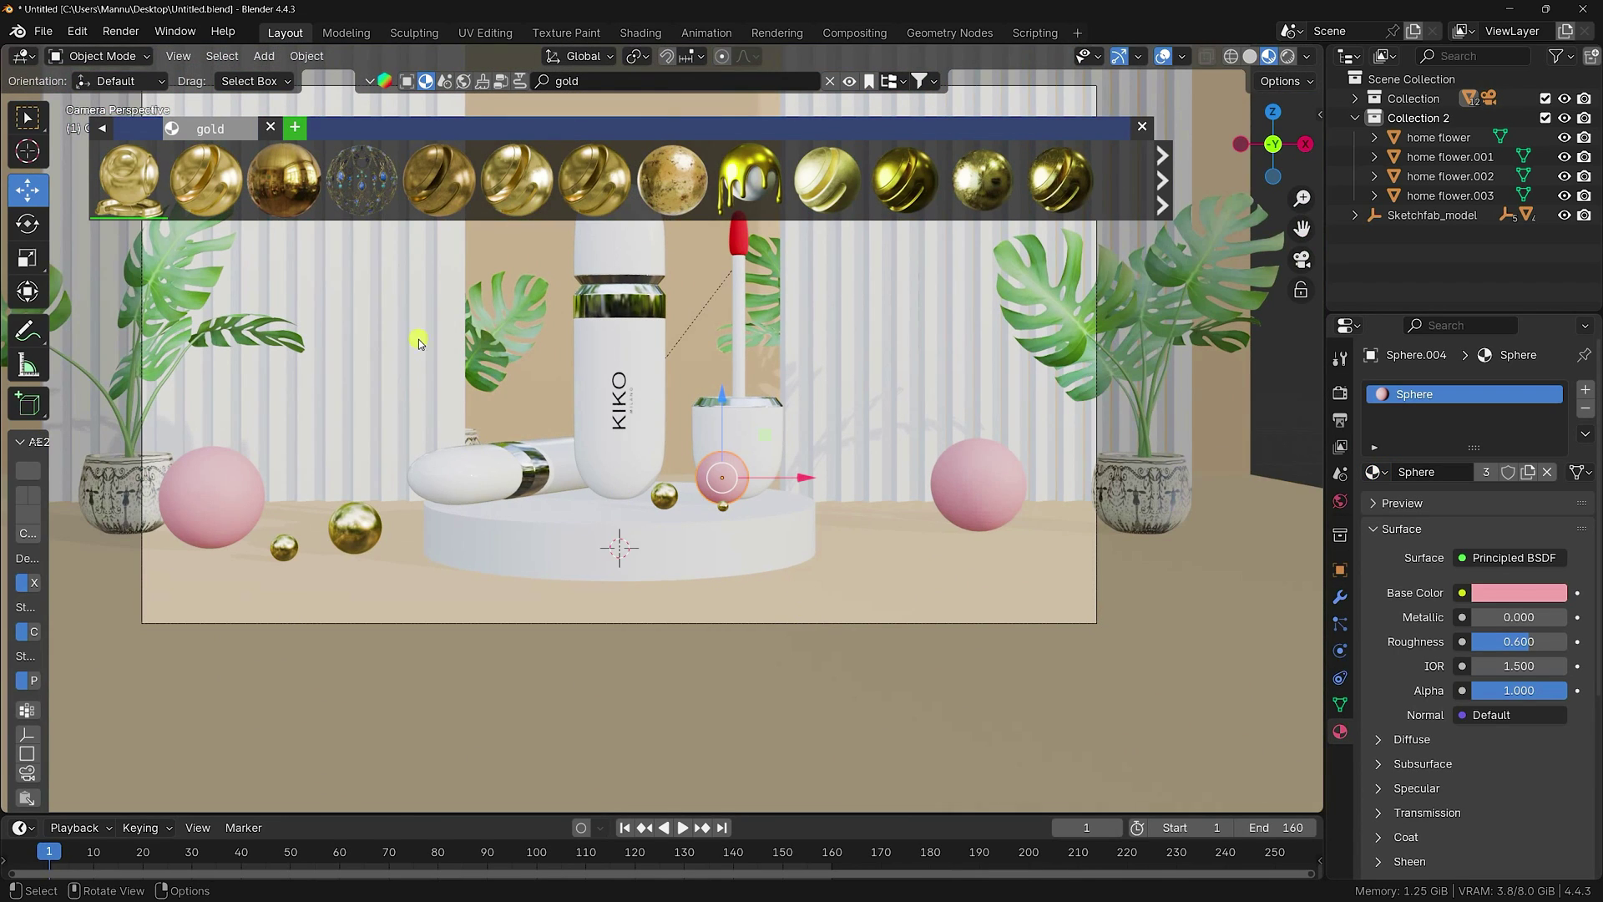
- Close the online material library and assign the existing Sphere material to the podium cylinder
left_click(1143, 126)
scroll(532, 562, "up", 3)
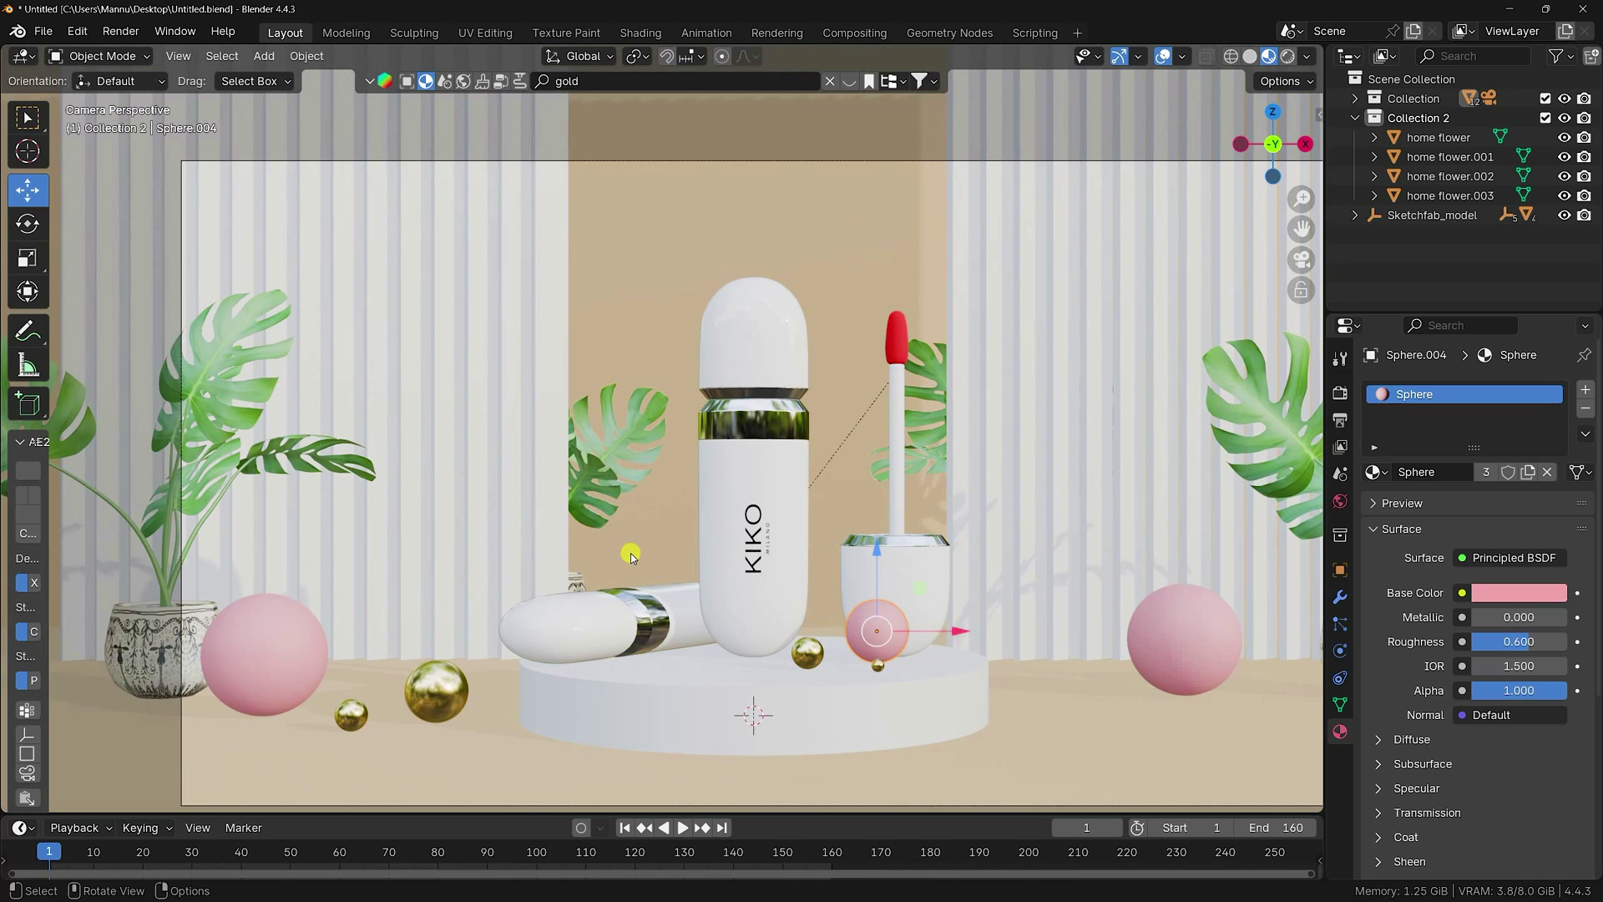
left_click(687, 704)
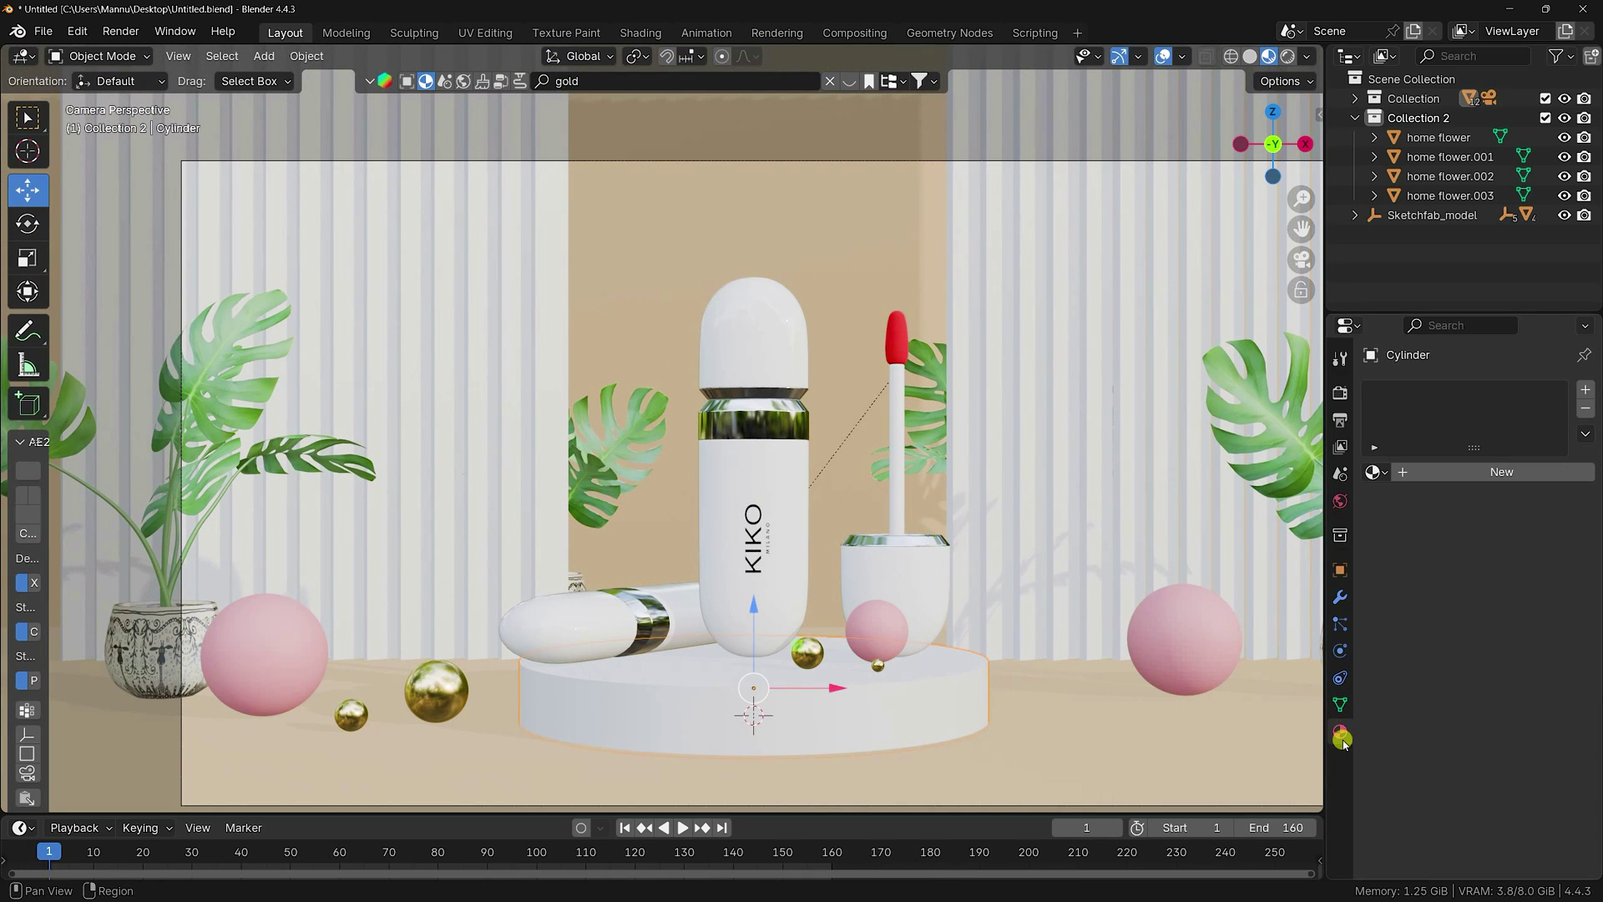
left_click(1391, 479)
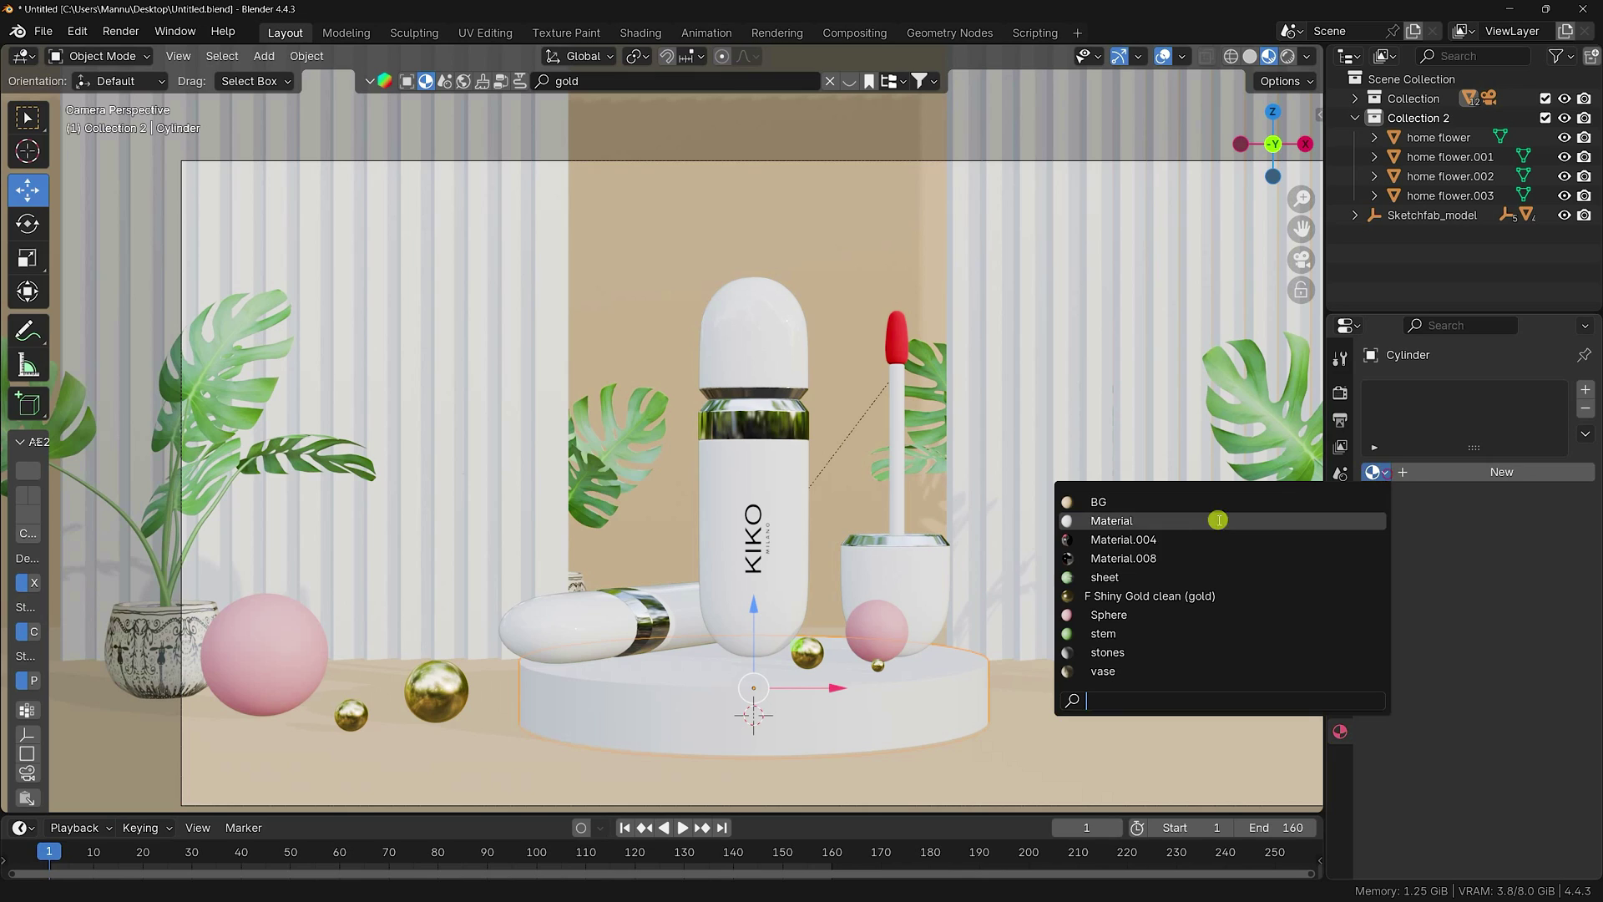
left_click(1118, 614)
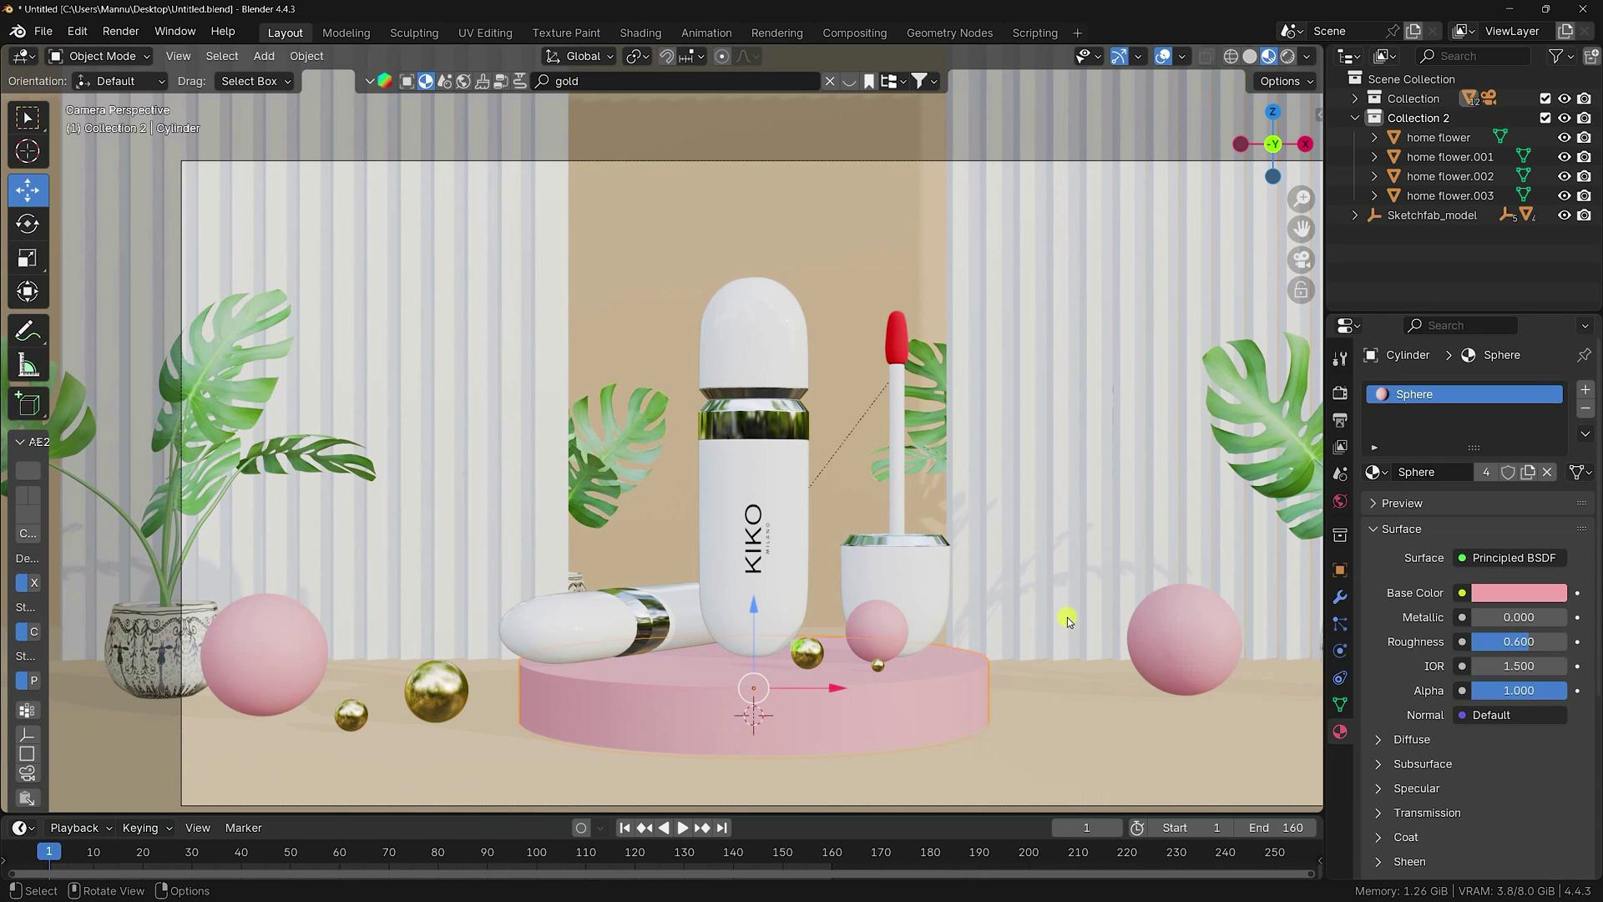
scroll(518, 492, "down", 2)
scroll(668, 488, "up", 2)
- Apply Shade Smooth to the podium and to the pink sphere in front of the open lip gloss
left_click_drag(1302, 232, 1258, 187)
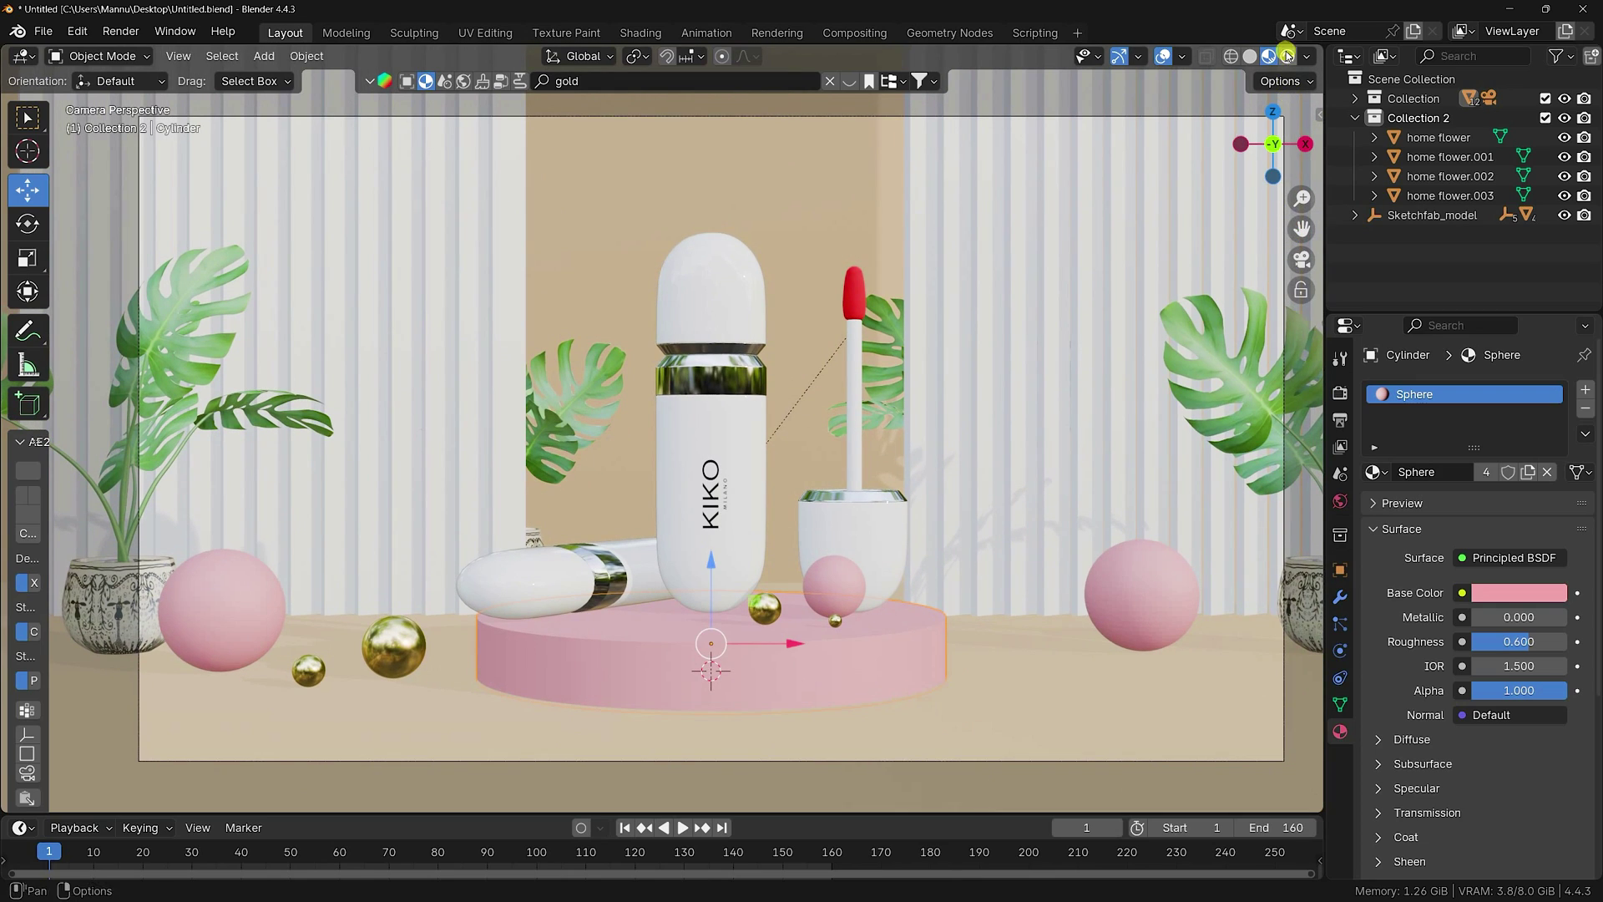
right_click(1144, 585)
left_click(1041, 507)
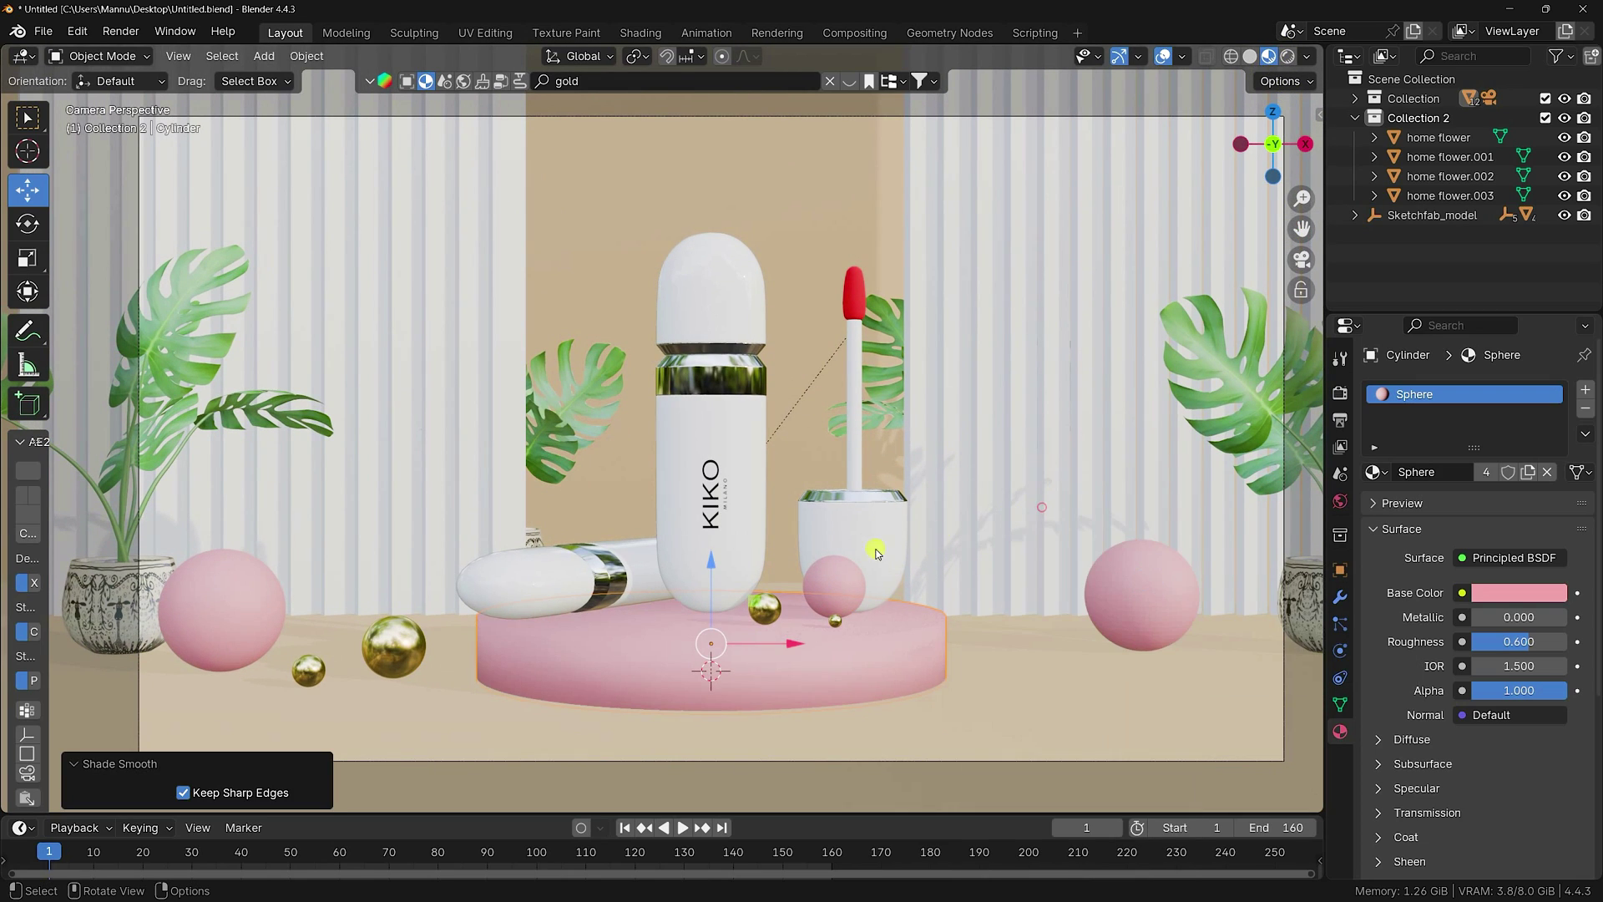
left_click(840, 595)
right_click(838, 591)
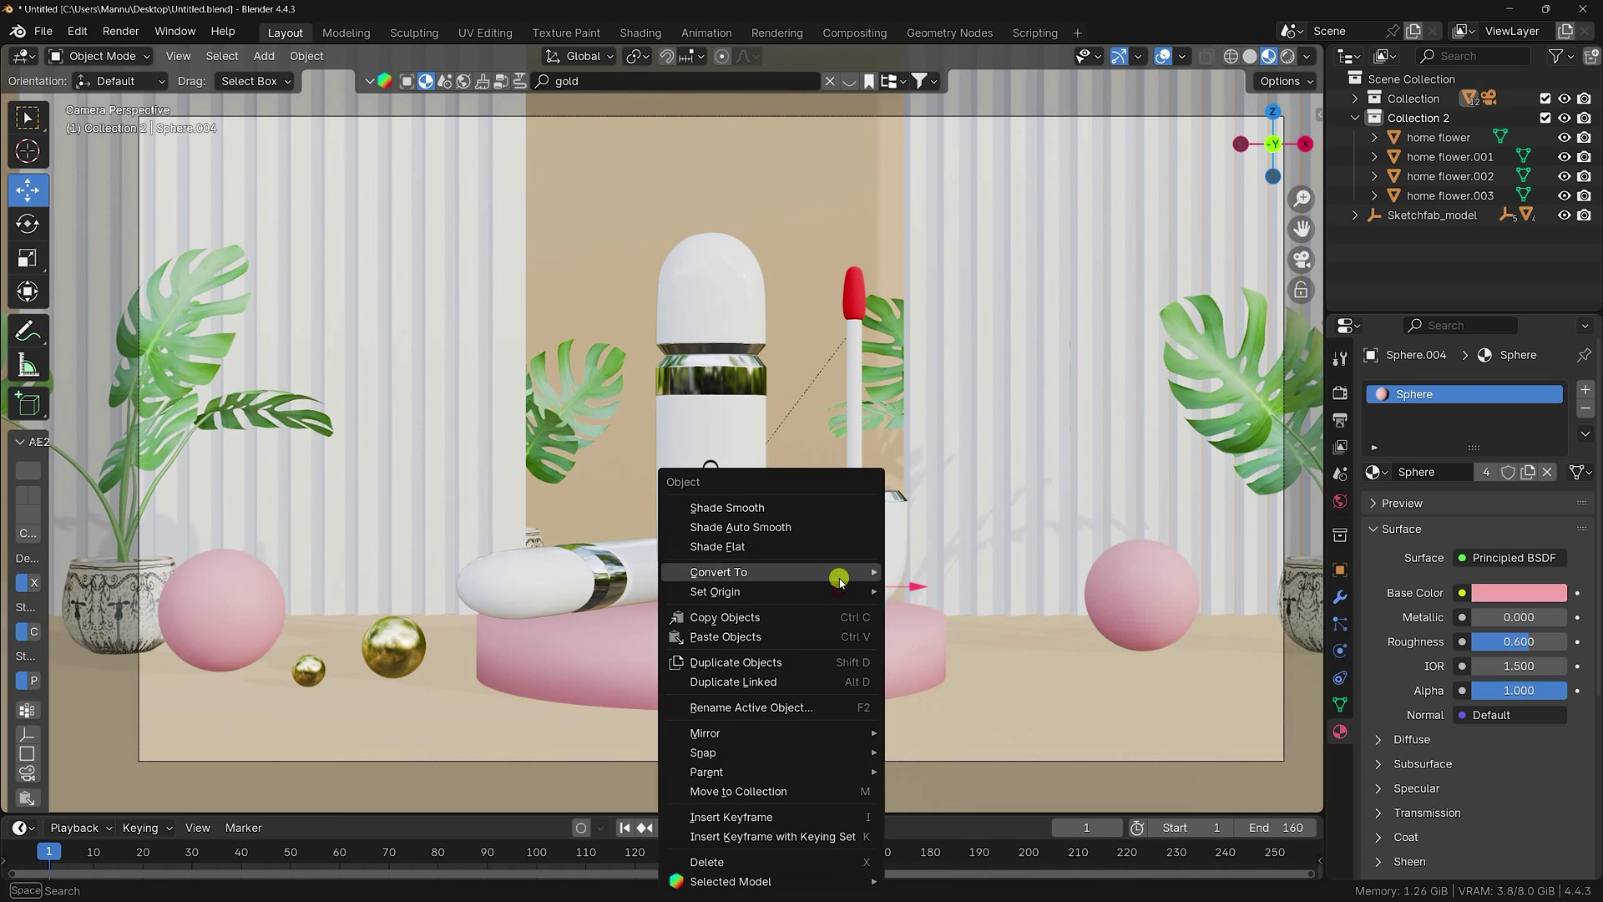
left_click(756, 507)
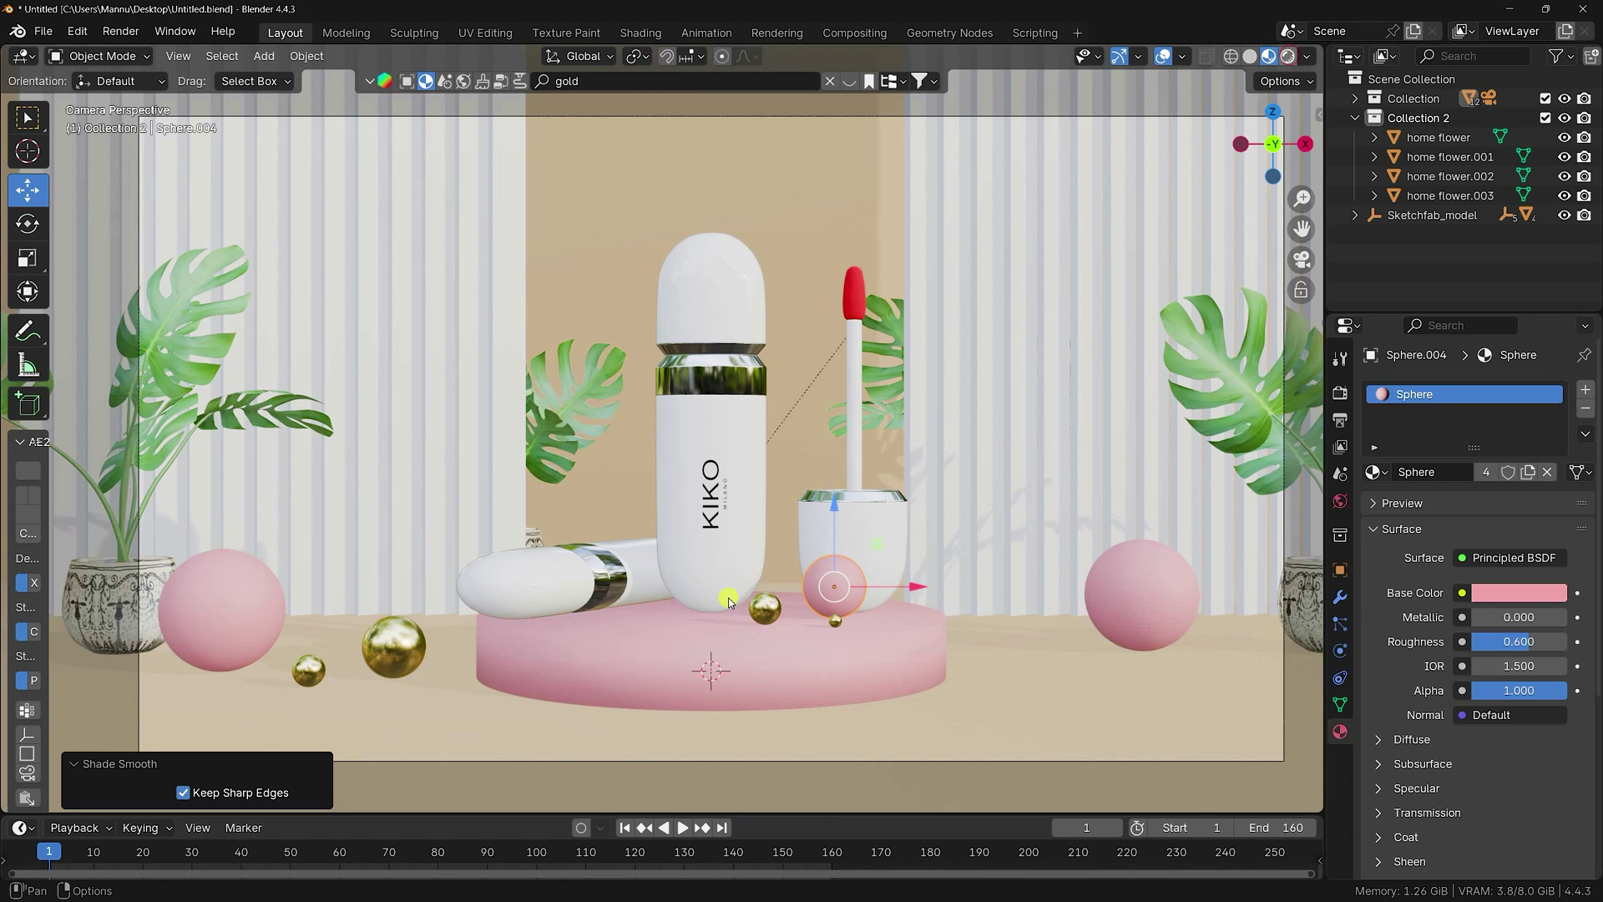
- Switch the viewport to rendered shading and replace the podium's material with the existing BG material
key("z")
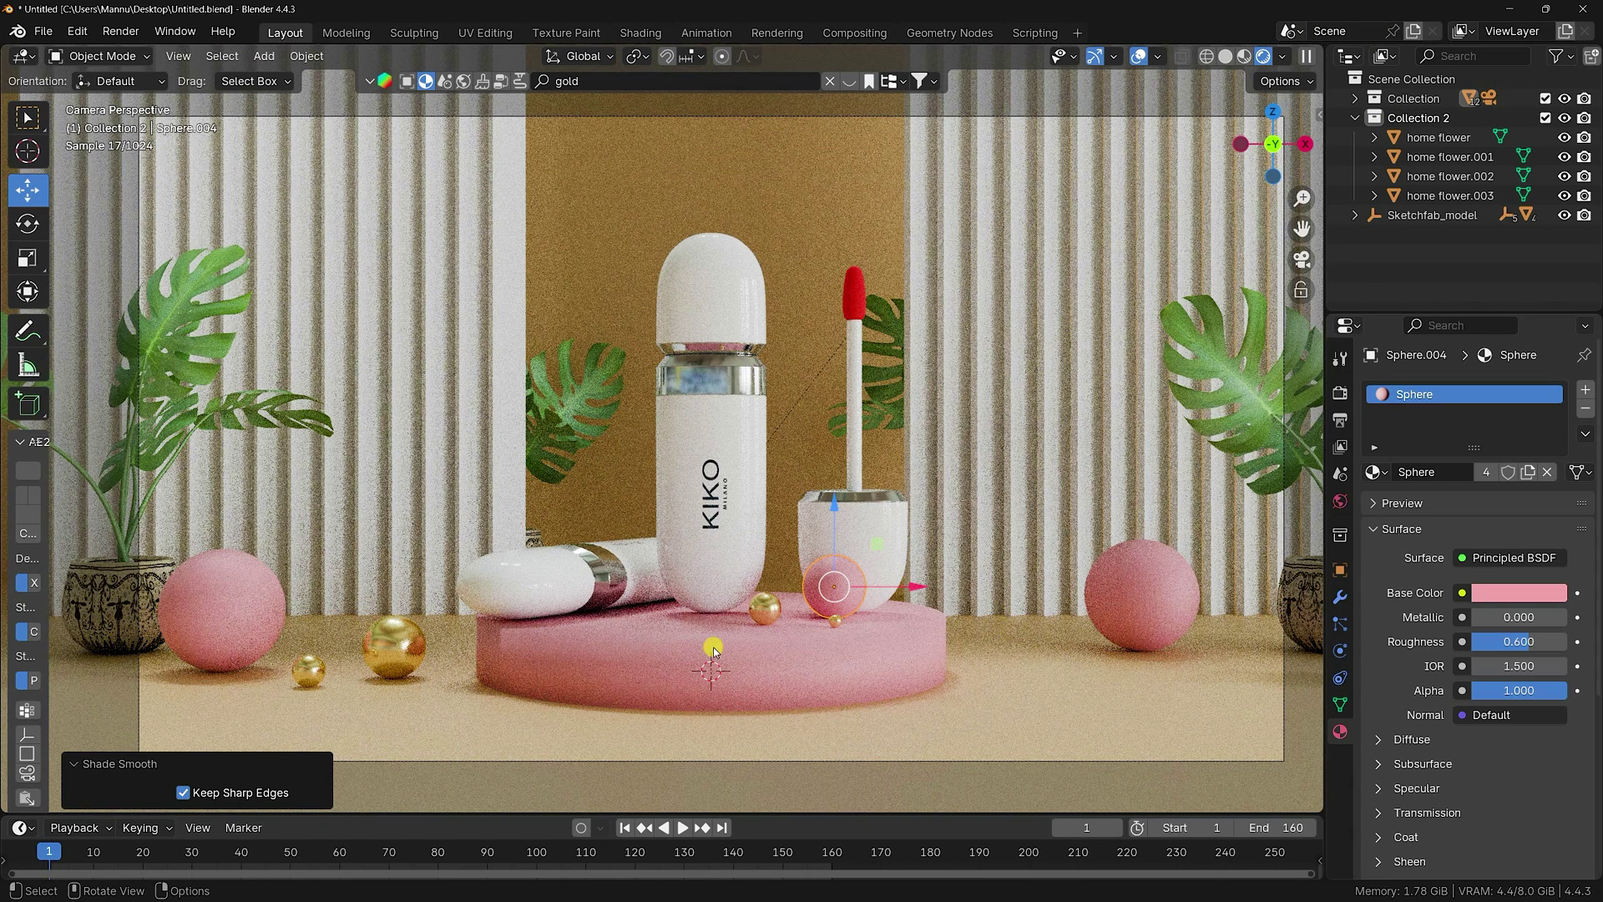
left_click(864, 669)
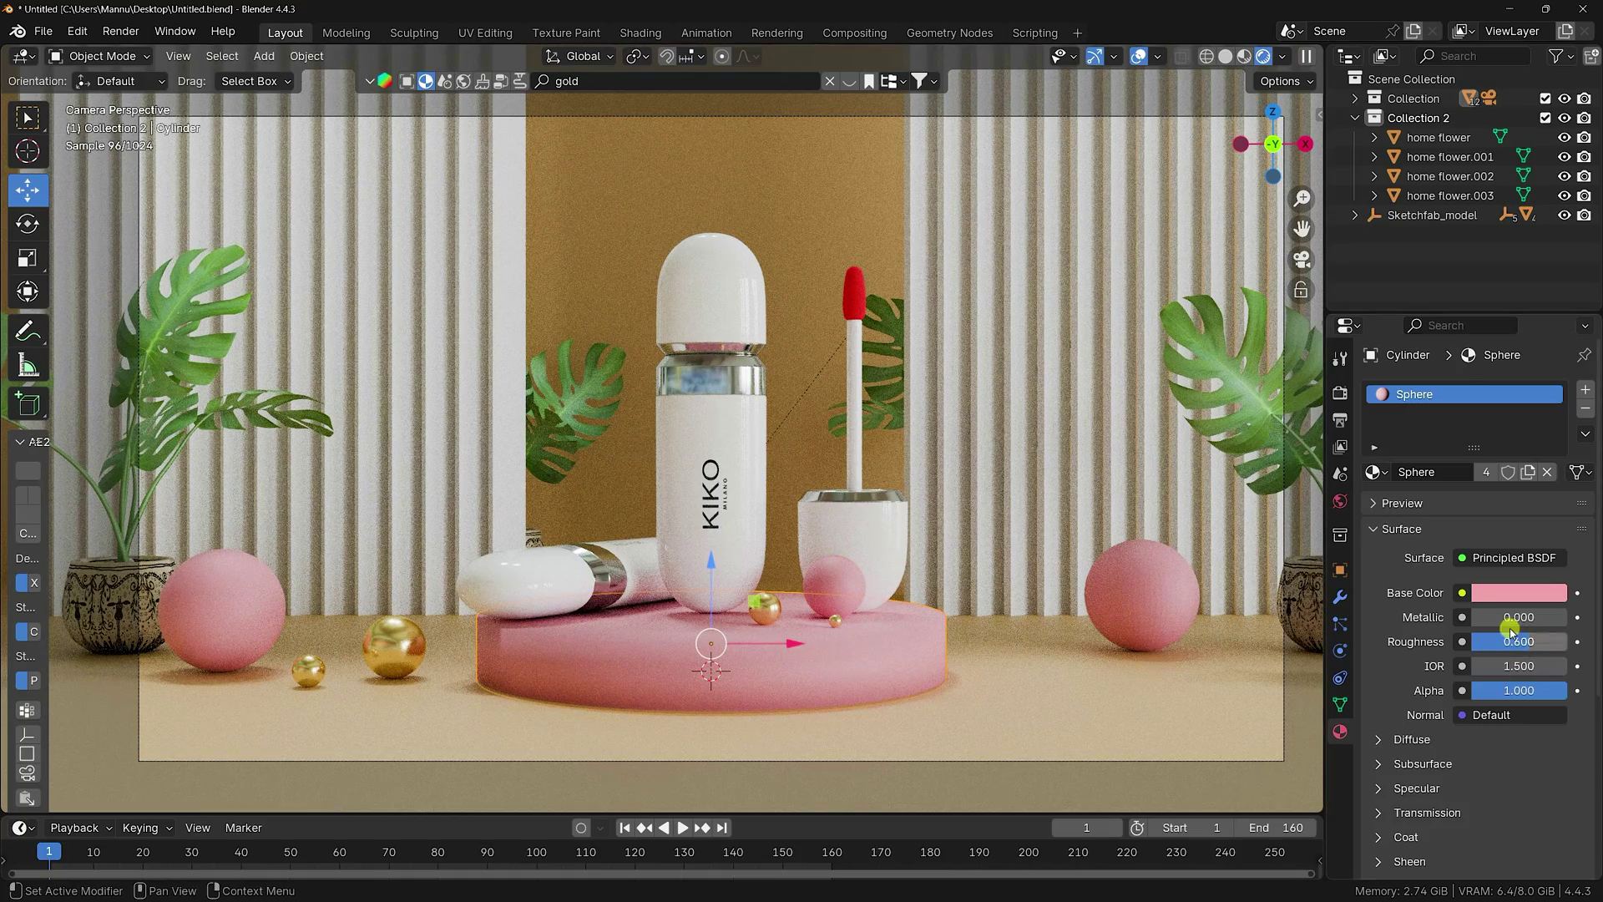
left_click(1370, 472)
left_click(1098, 501)
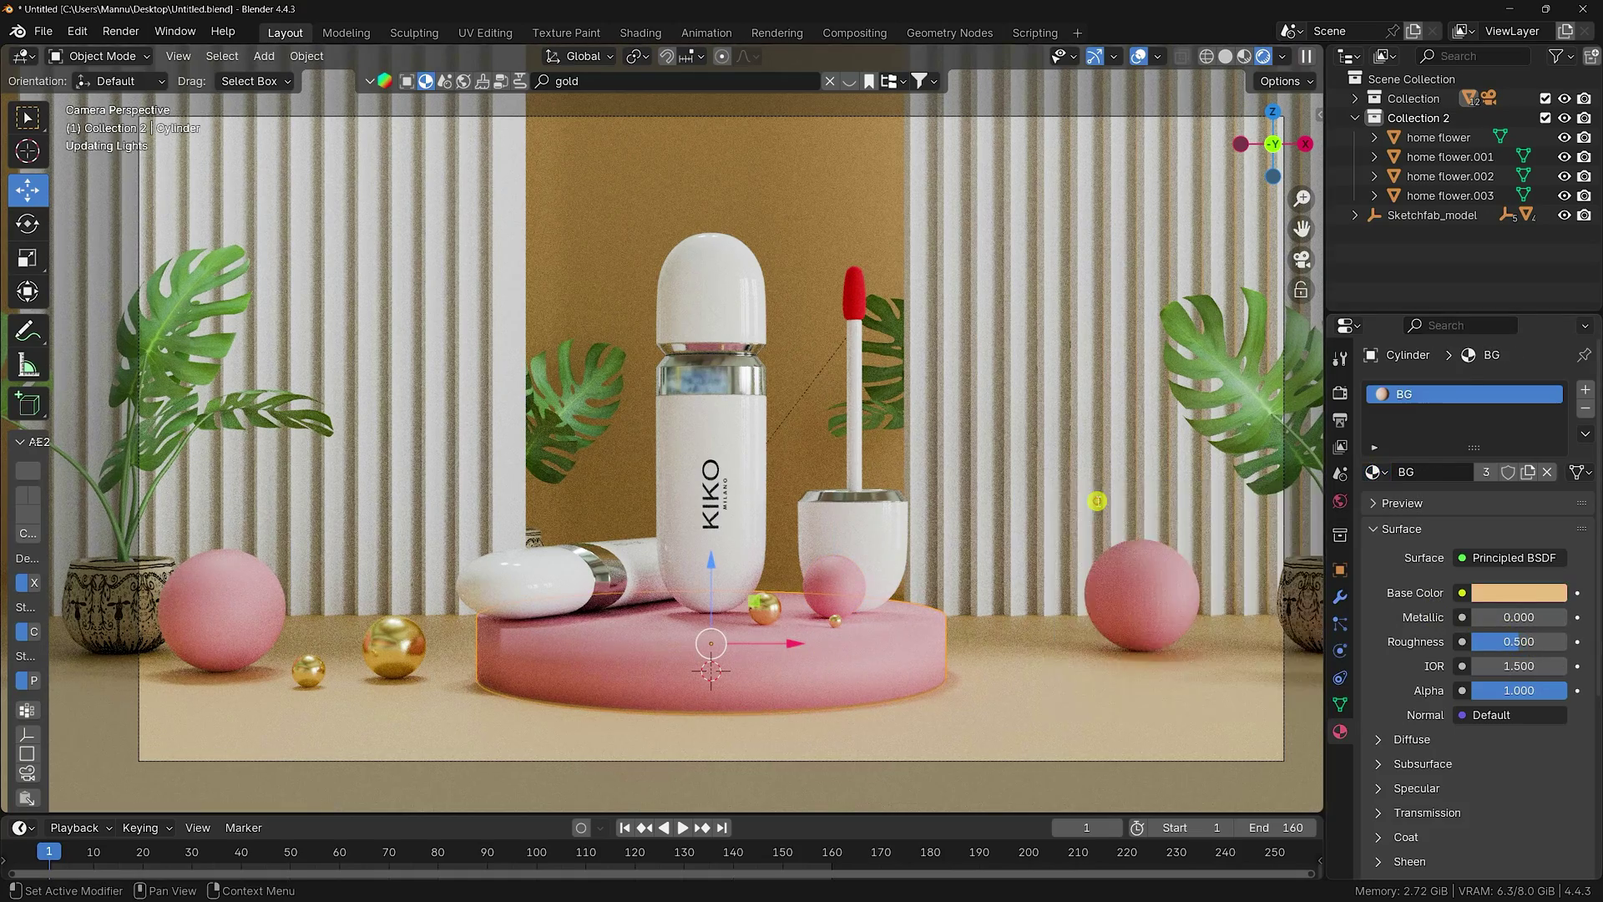
- Apply Shade Auto Smooth to the podium and deselect everything
right_click(614, 648)
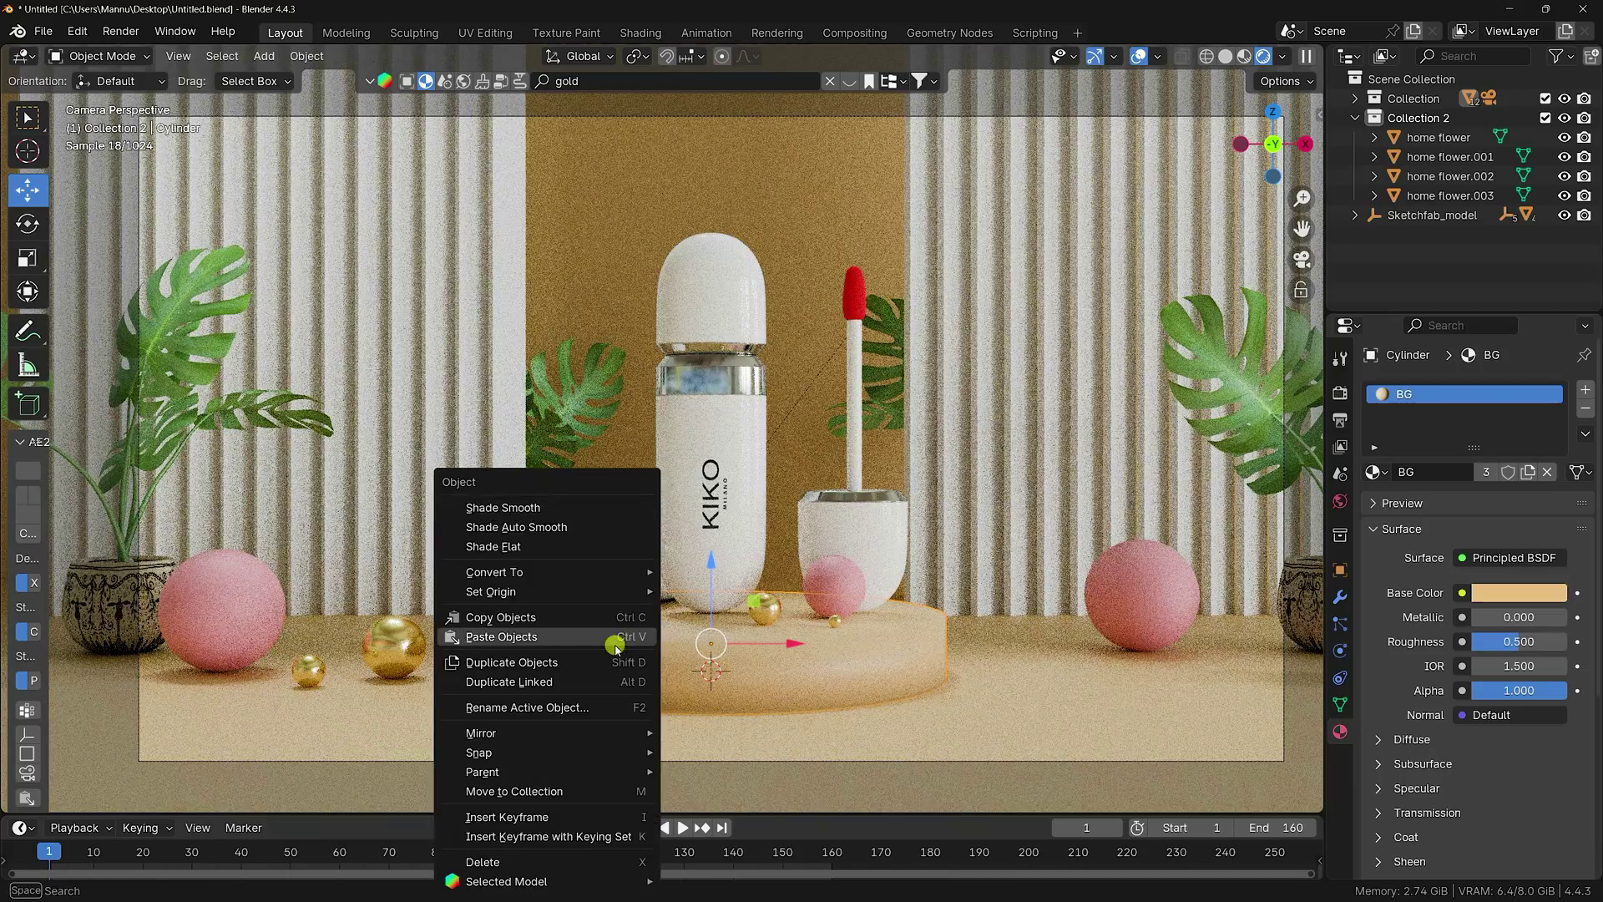
left_click(555, 525)
key("alt+a")
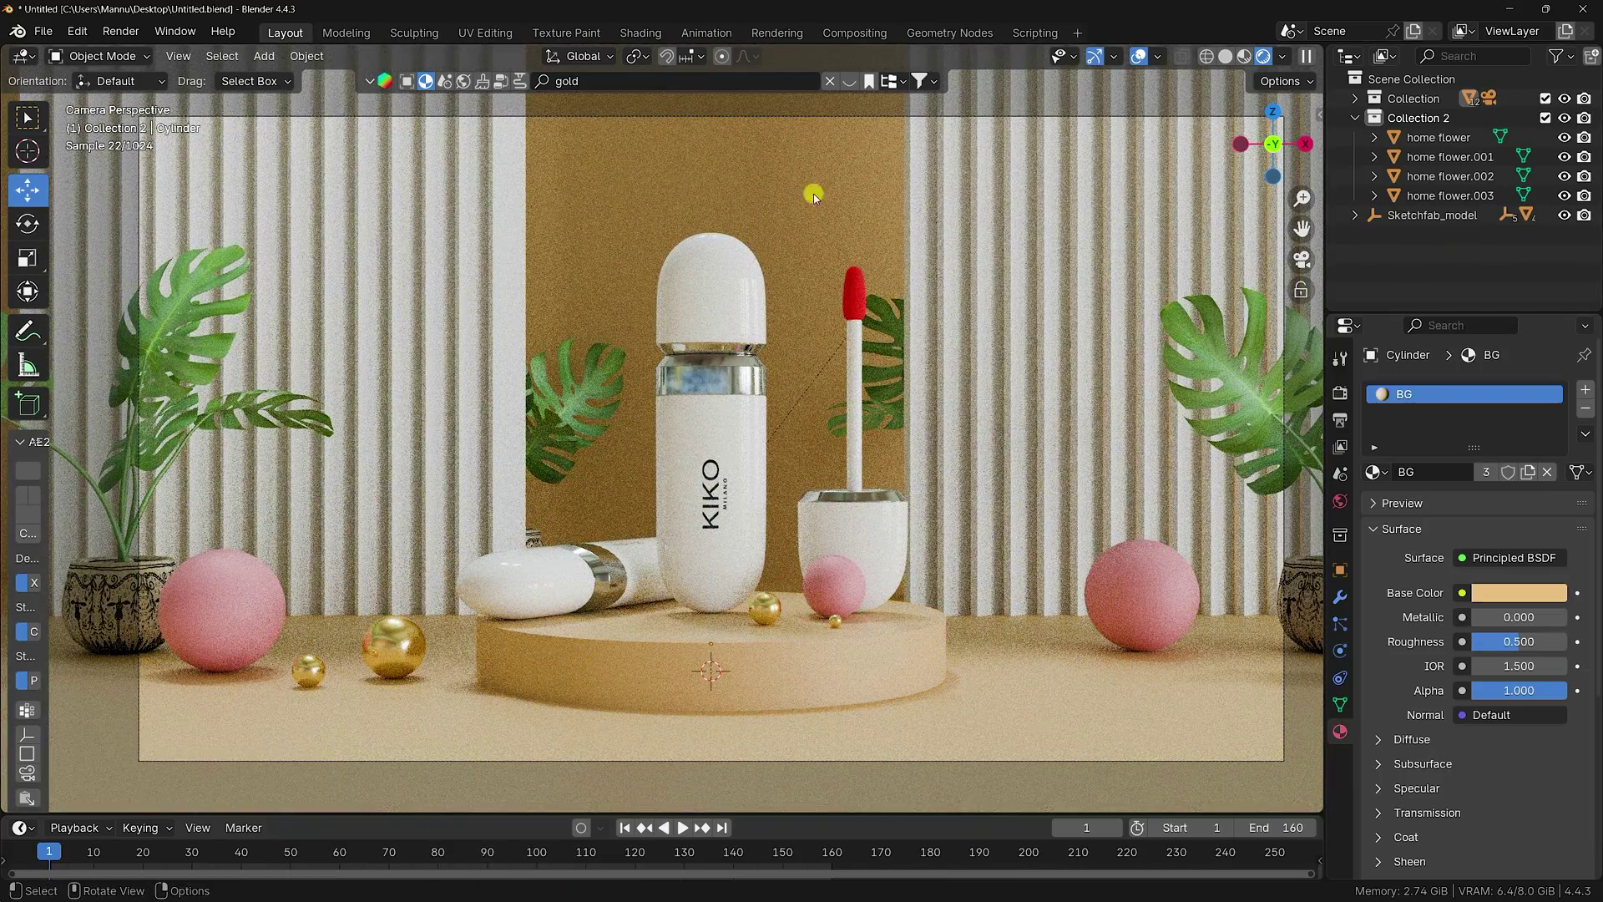
scroll(1054, 618, "up", 2)
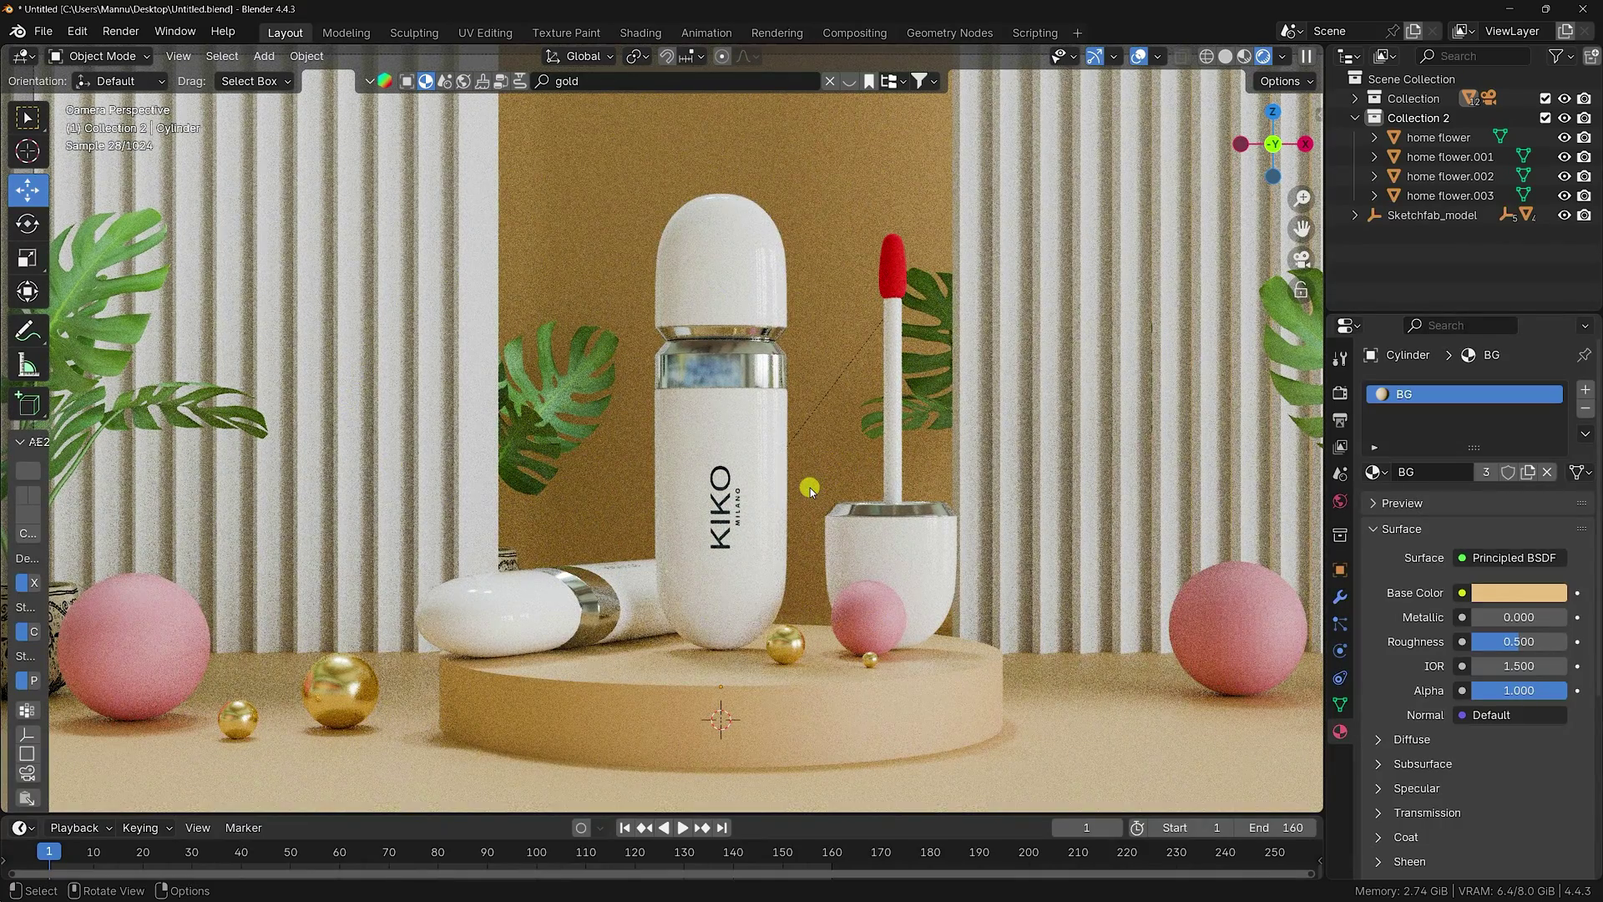
- Switch the viewport to solid shading and add a new collection to the scene
left_click(1225, 59)
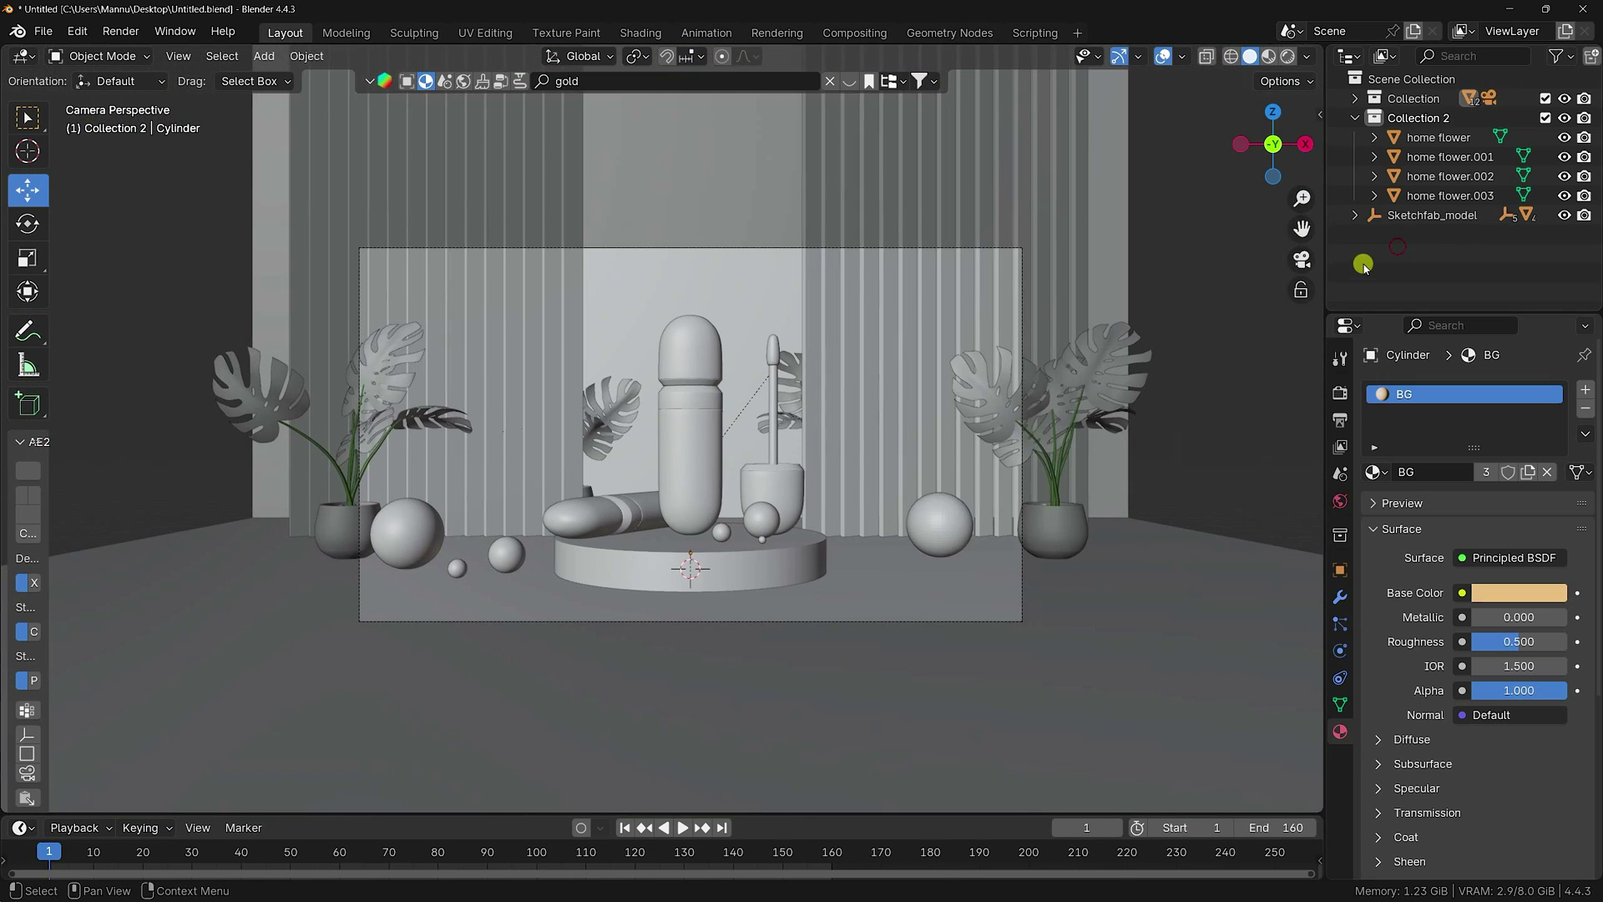
right_click(1367, 254)
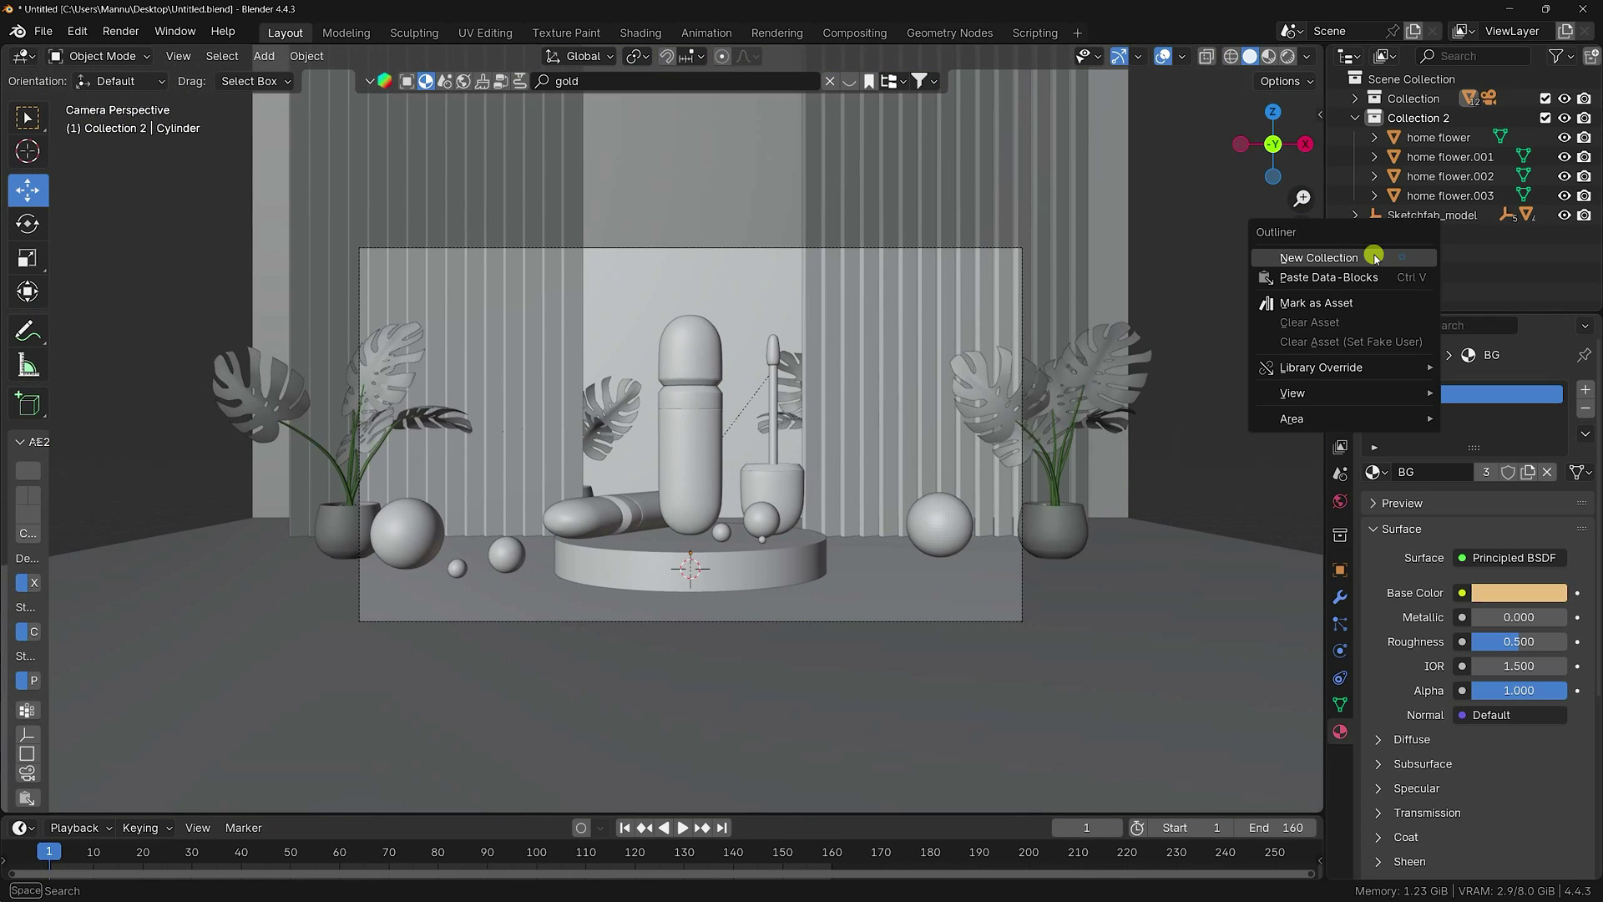
left_click(1367, 254)
left_click(1428, 237)
- Add an area light and raise it about 10.2 m straight above the podium
middle_click_drag(644, 304, 584, 209)
scroll(874, 362, "down", 3)
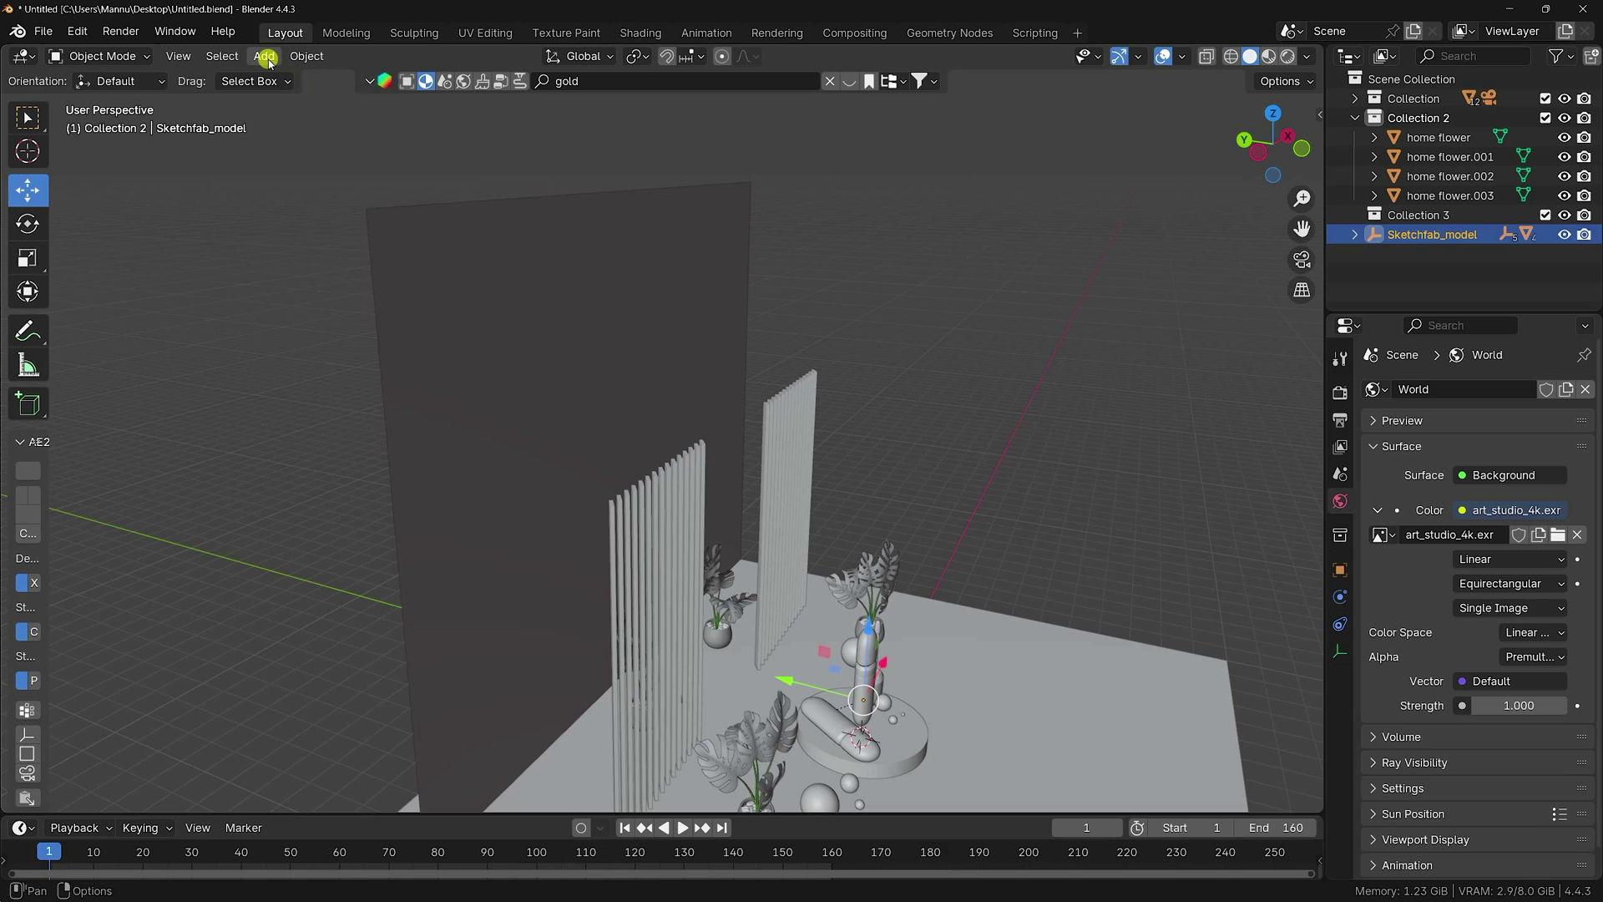
left_click(263, 56)
mouse_move(278, 315)
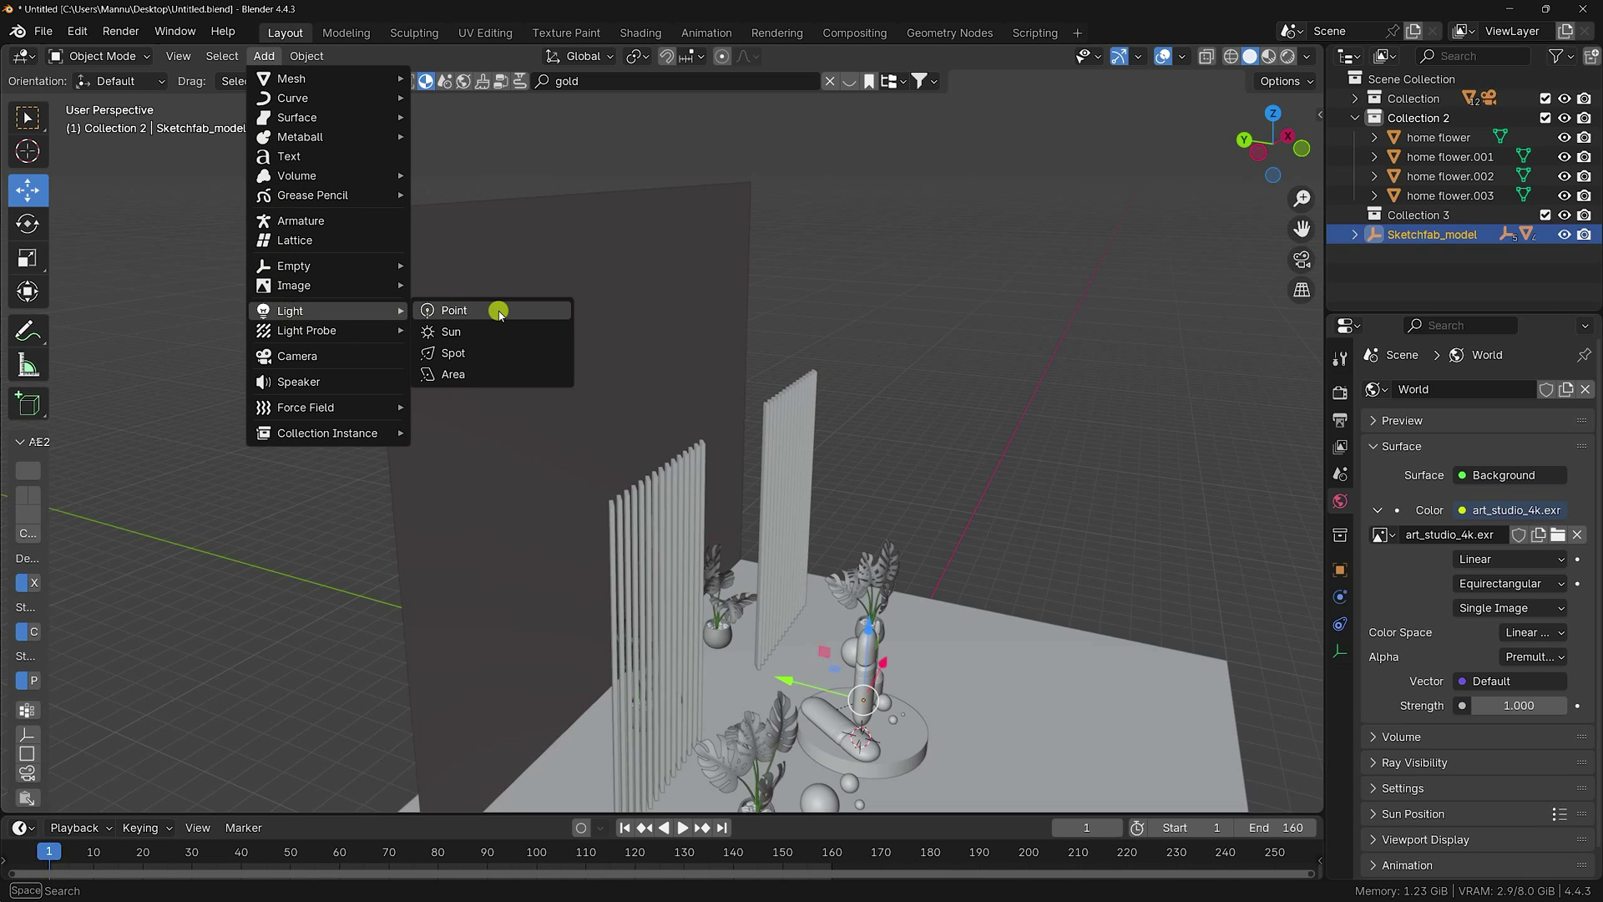
left_click(459, 369)
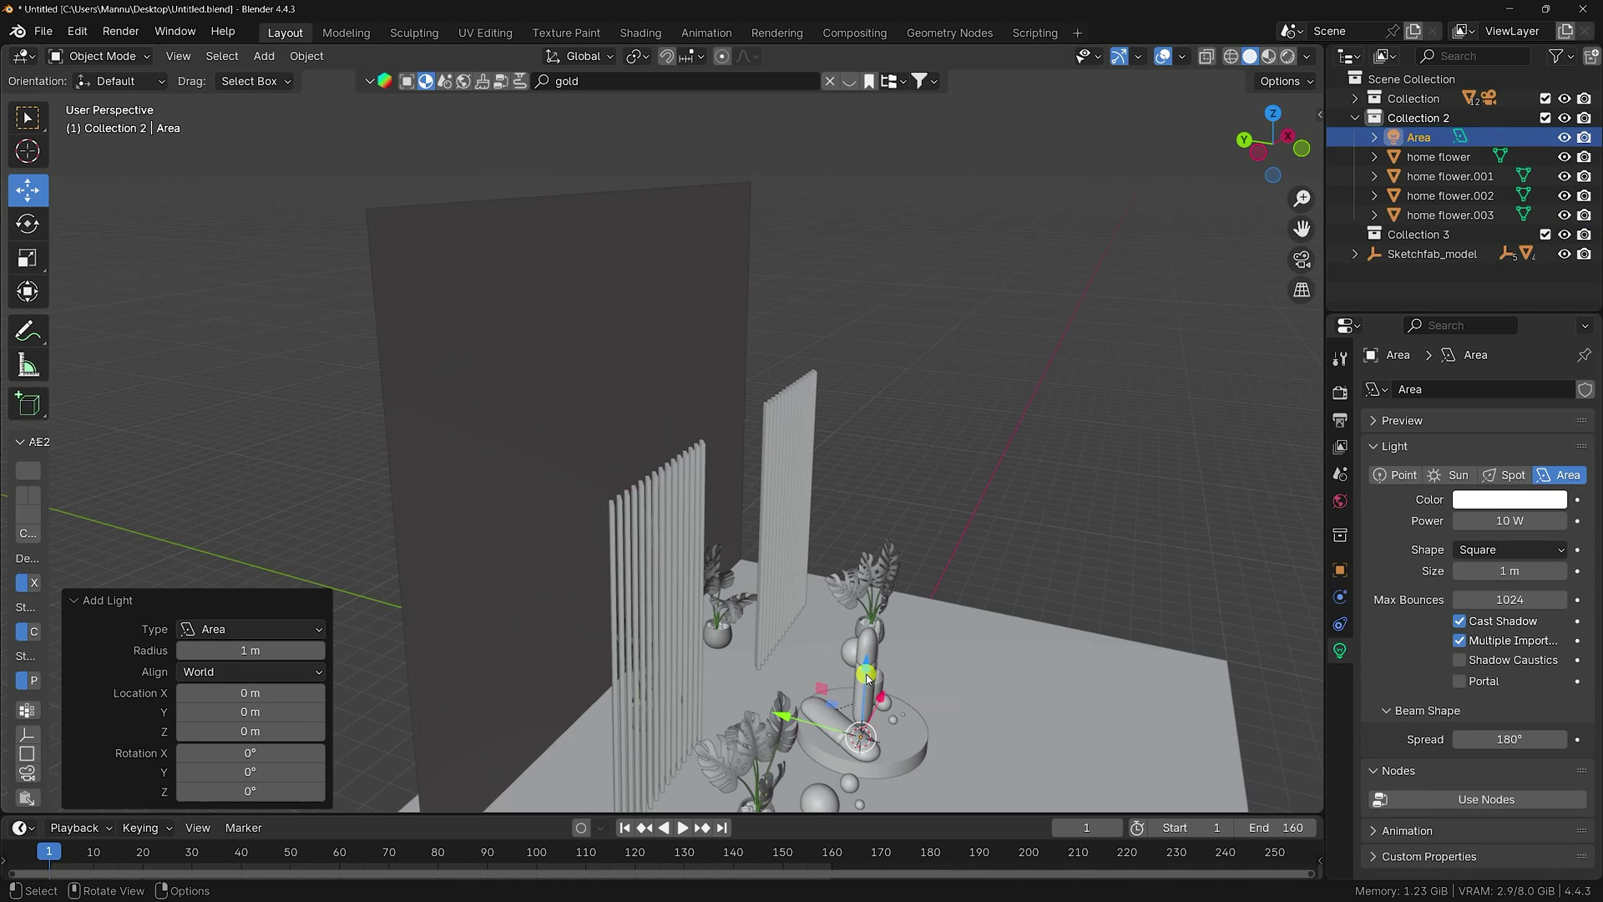
left_click_drag(868, 678, 877, 347)
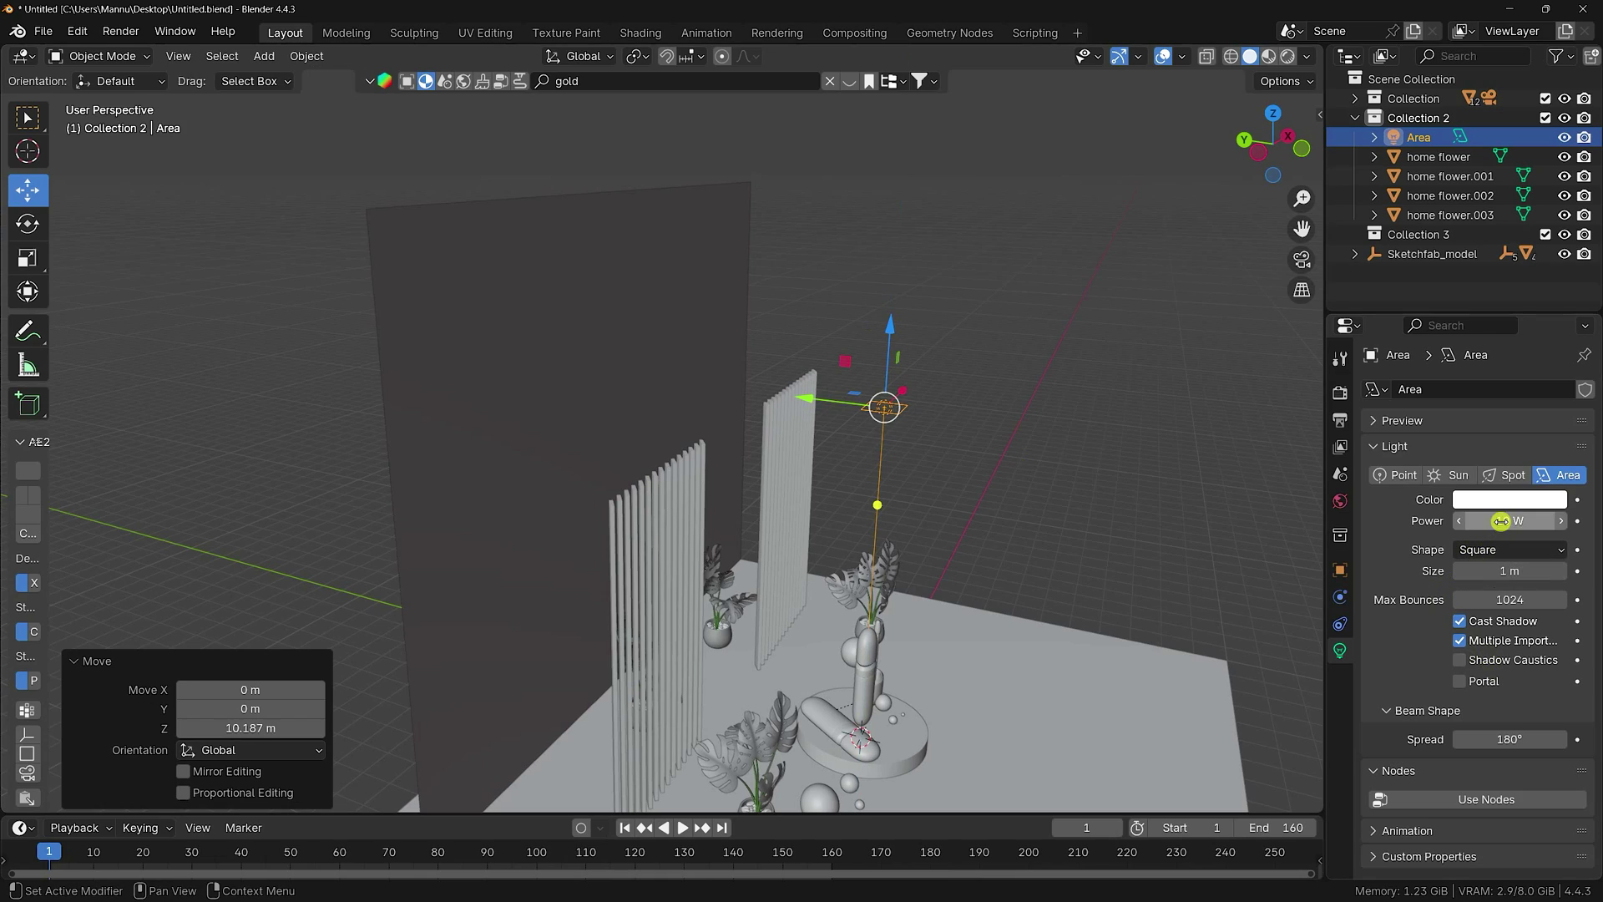
- Set the area light's power to 250 W and its shape to Disk
left_click_drag(1500, 522, 1501, 520)
type("25")
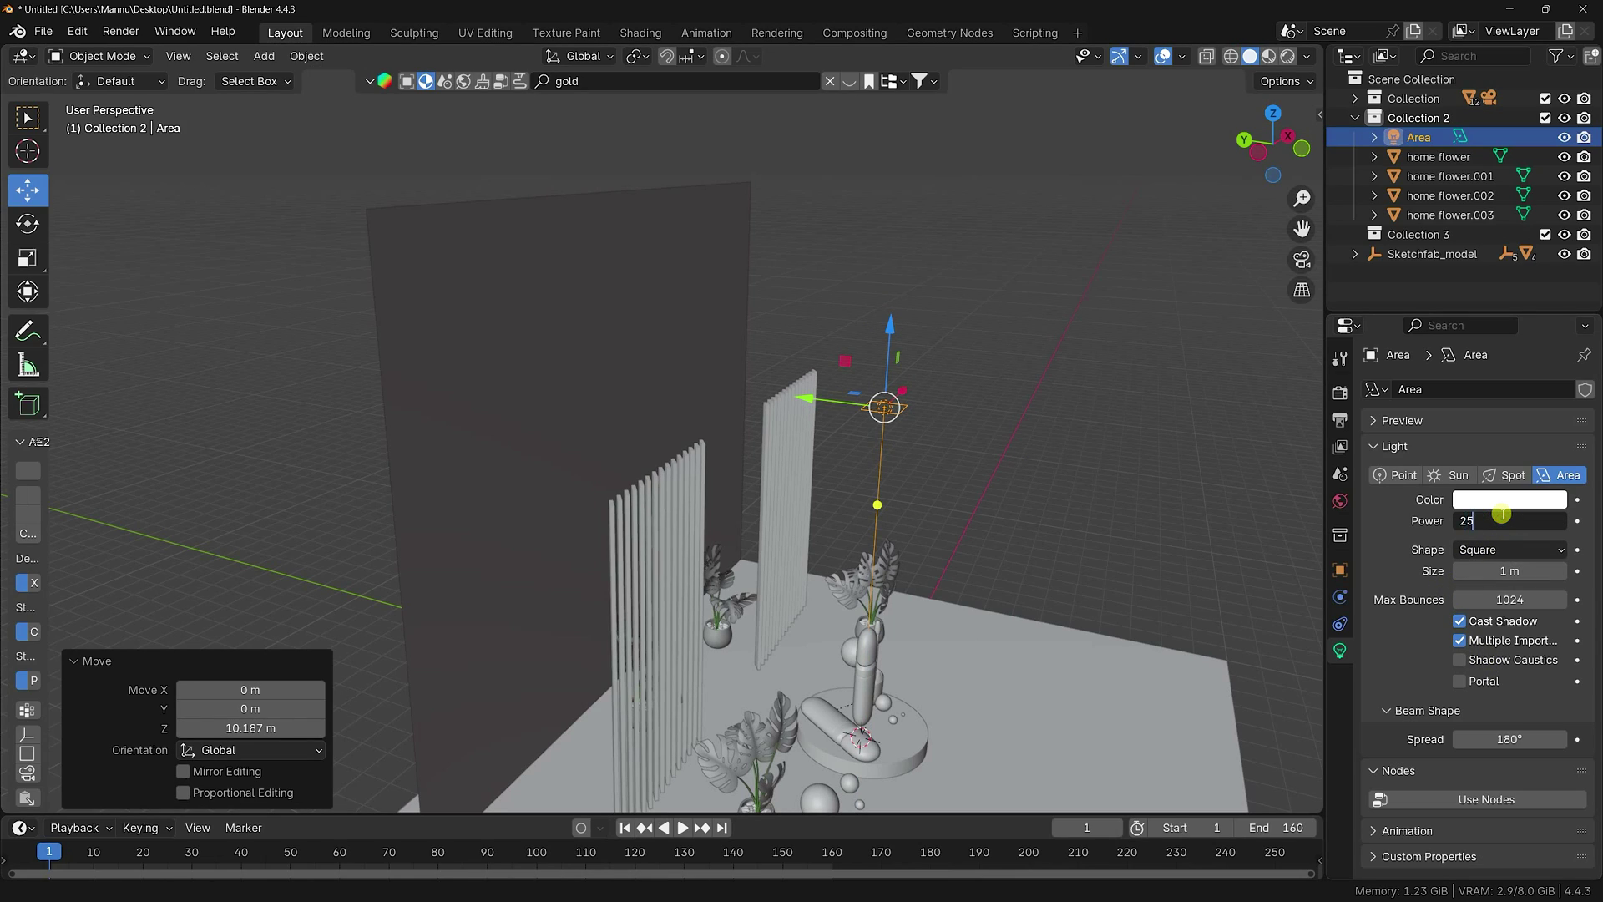
type("0")
key("Return")
left_click(1485, 550)
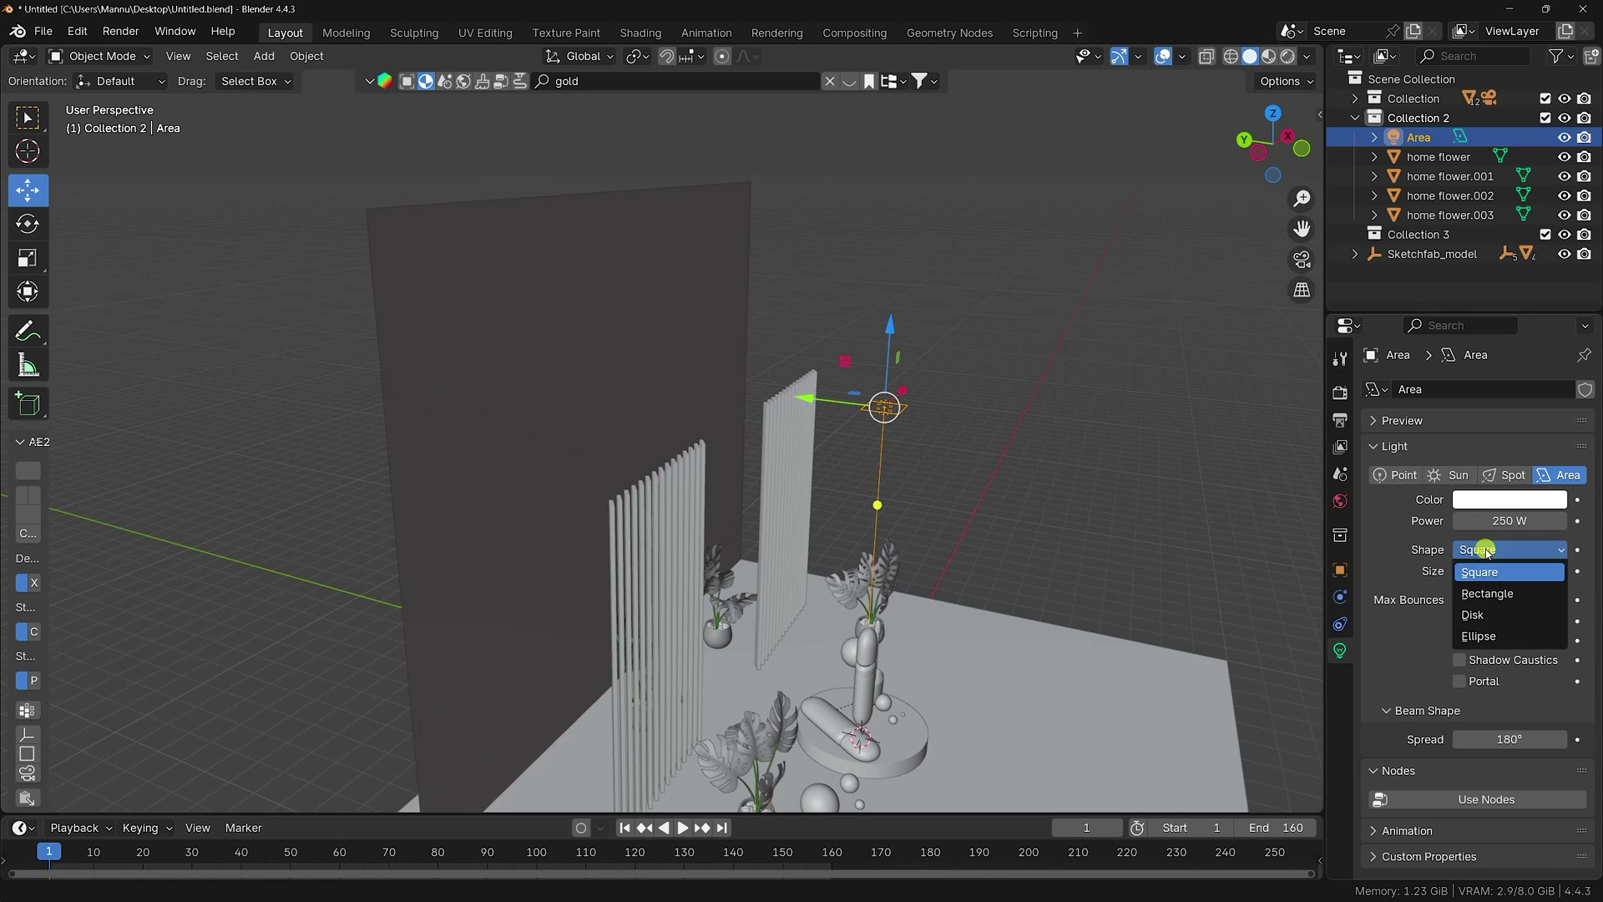
left_click(1478, 612)
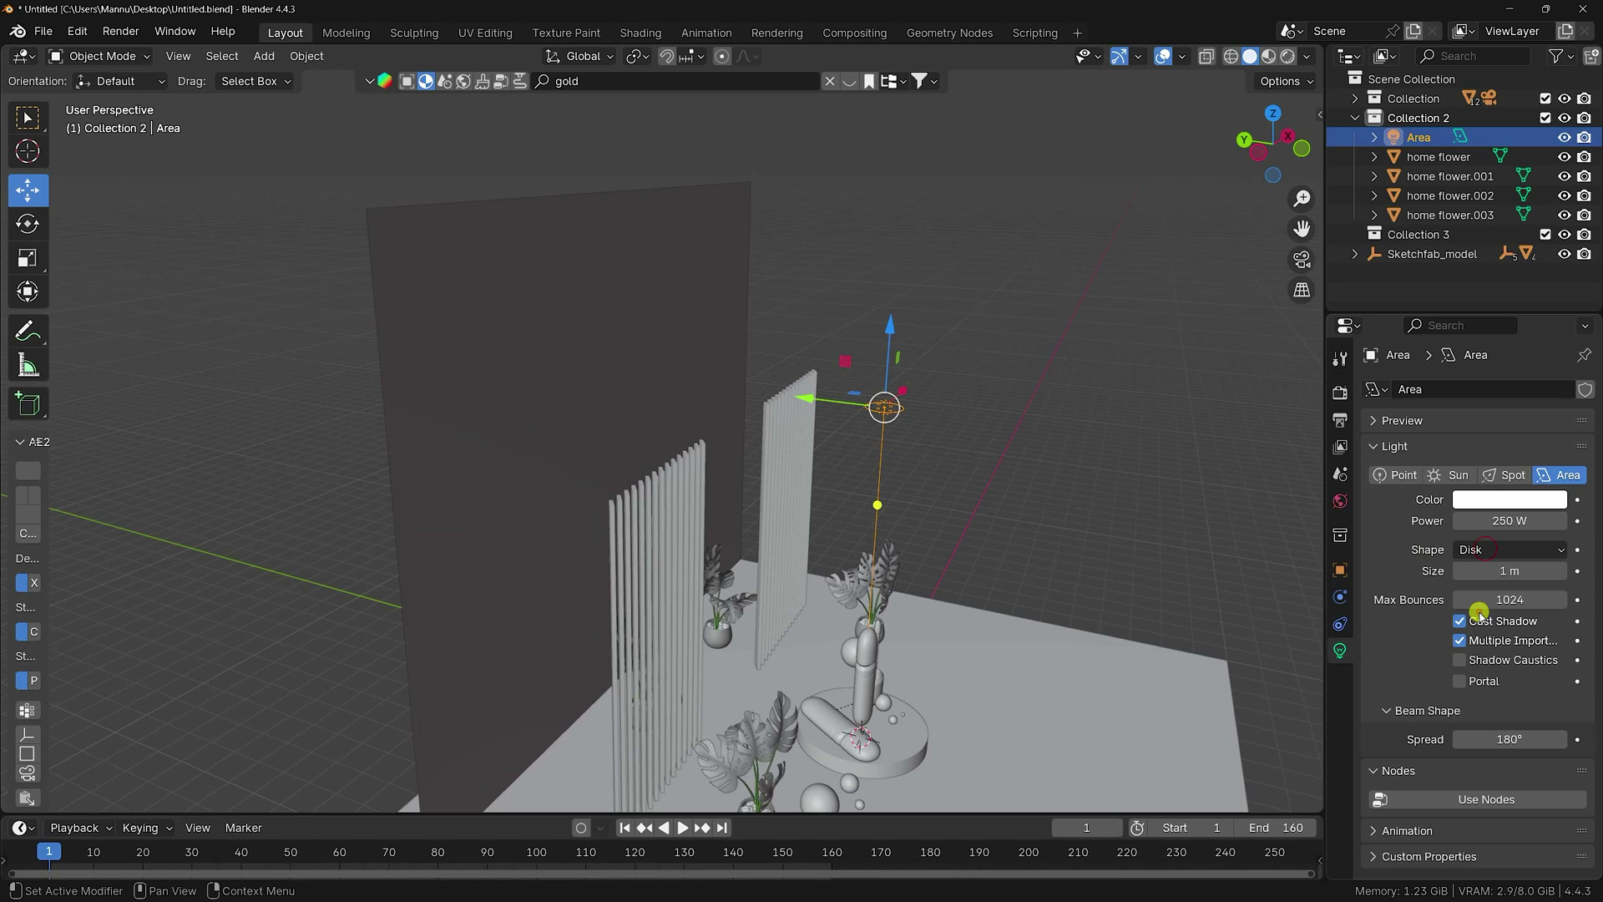
- Set the disk light's size to 15 m and its beam spread to 1°
left_click_drag(1511, 570, 1063, 573)
left_click(1511, 569)
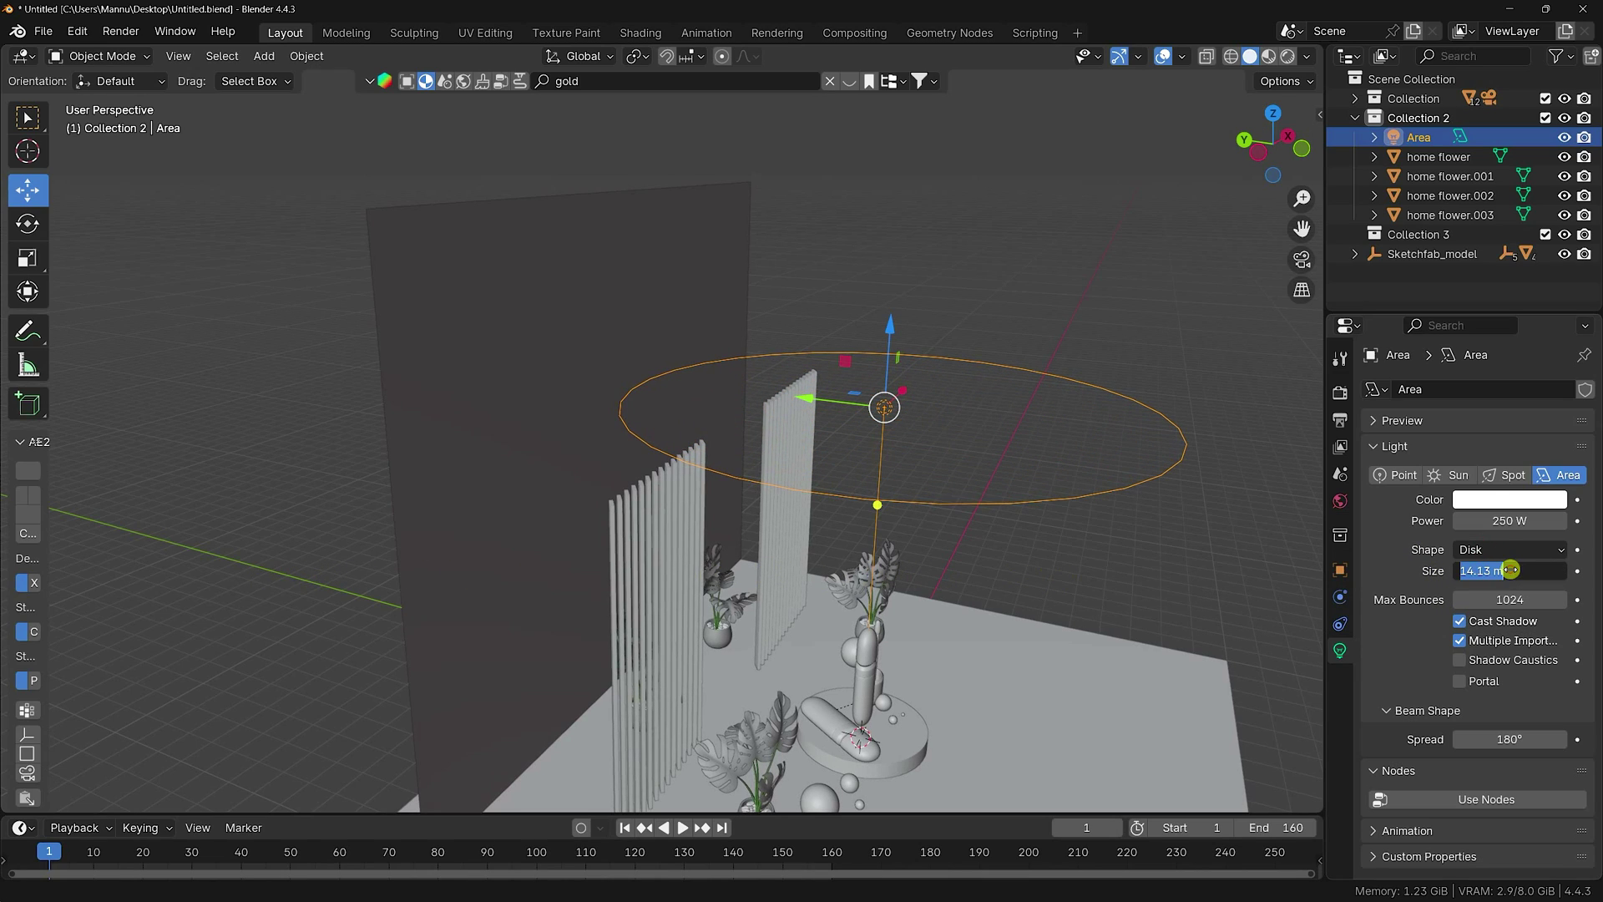
type("15")
key("Return")
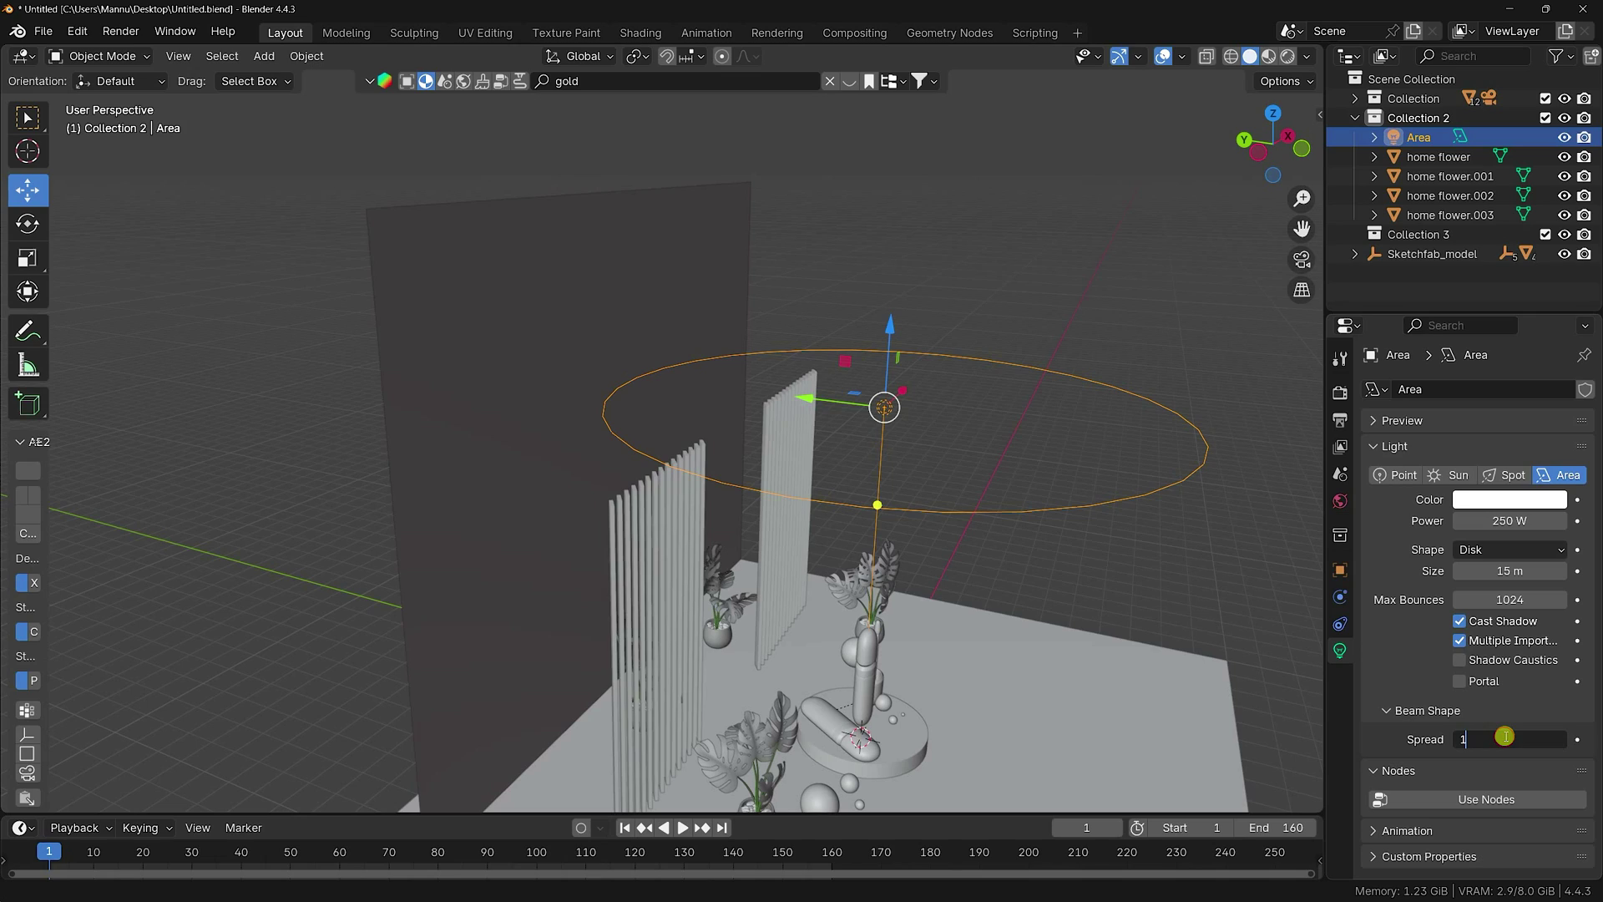
key("Return")
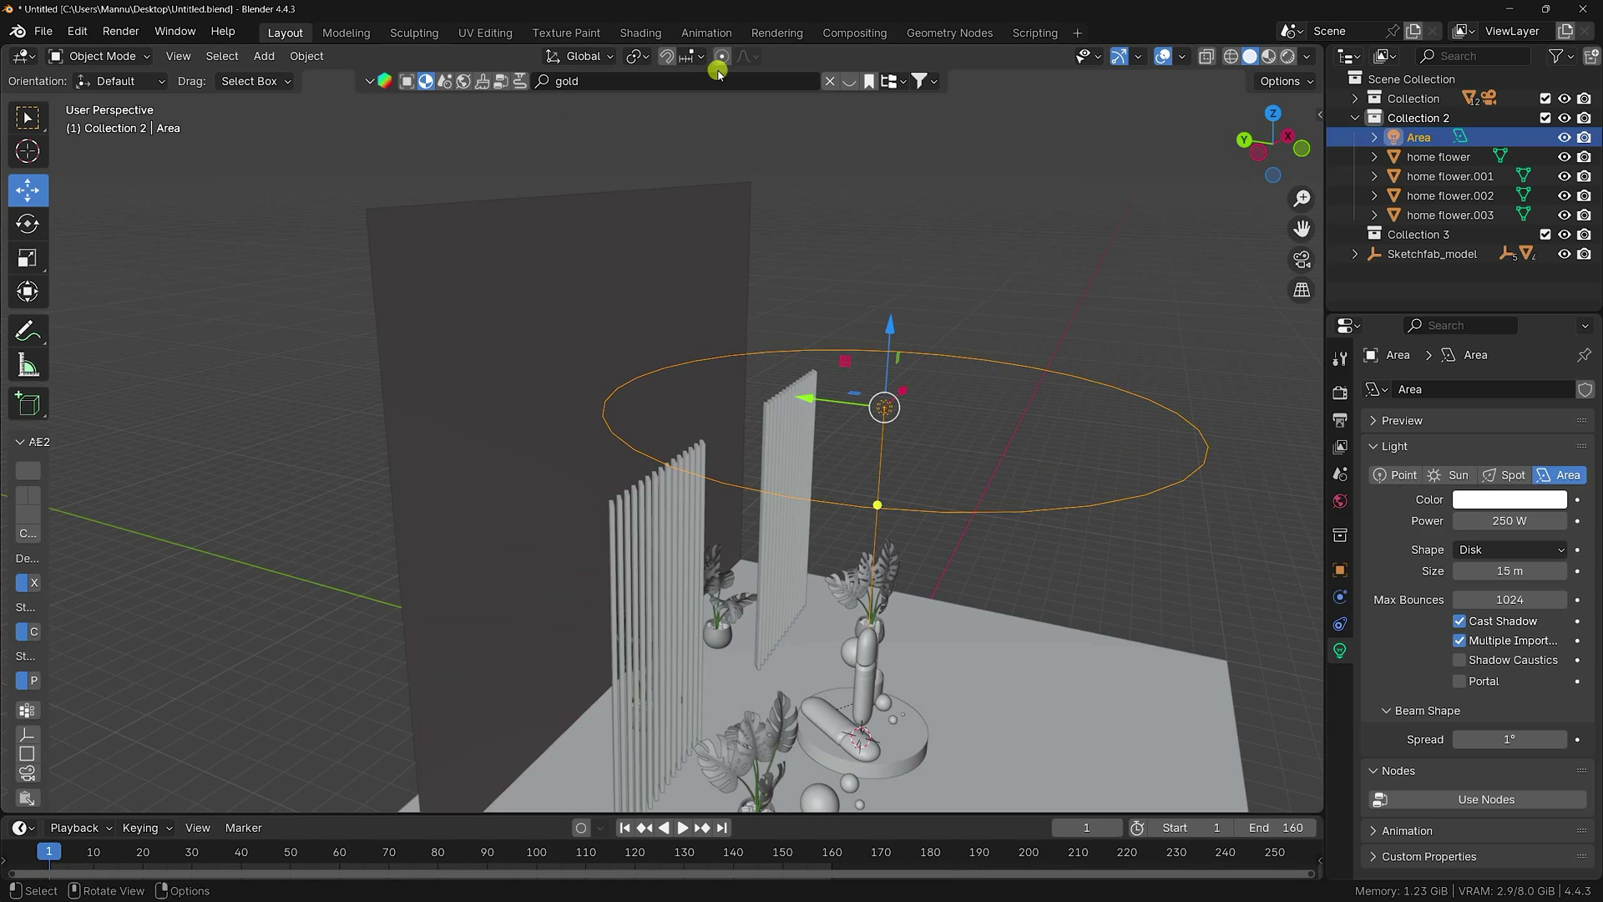
- In the Shading workspace, enable nodes for the area light and add an Image Texture with mapping to its Emission node
left_click(642, 33)
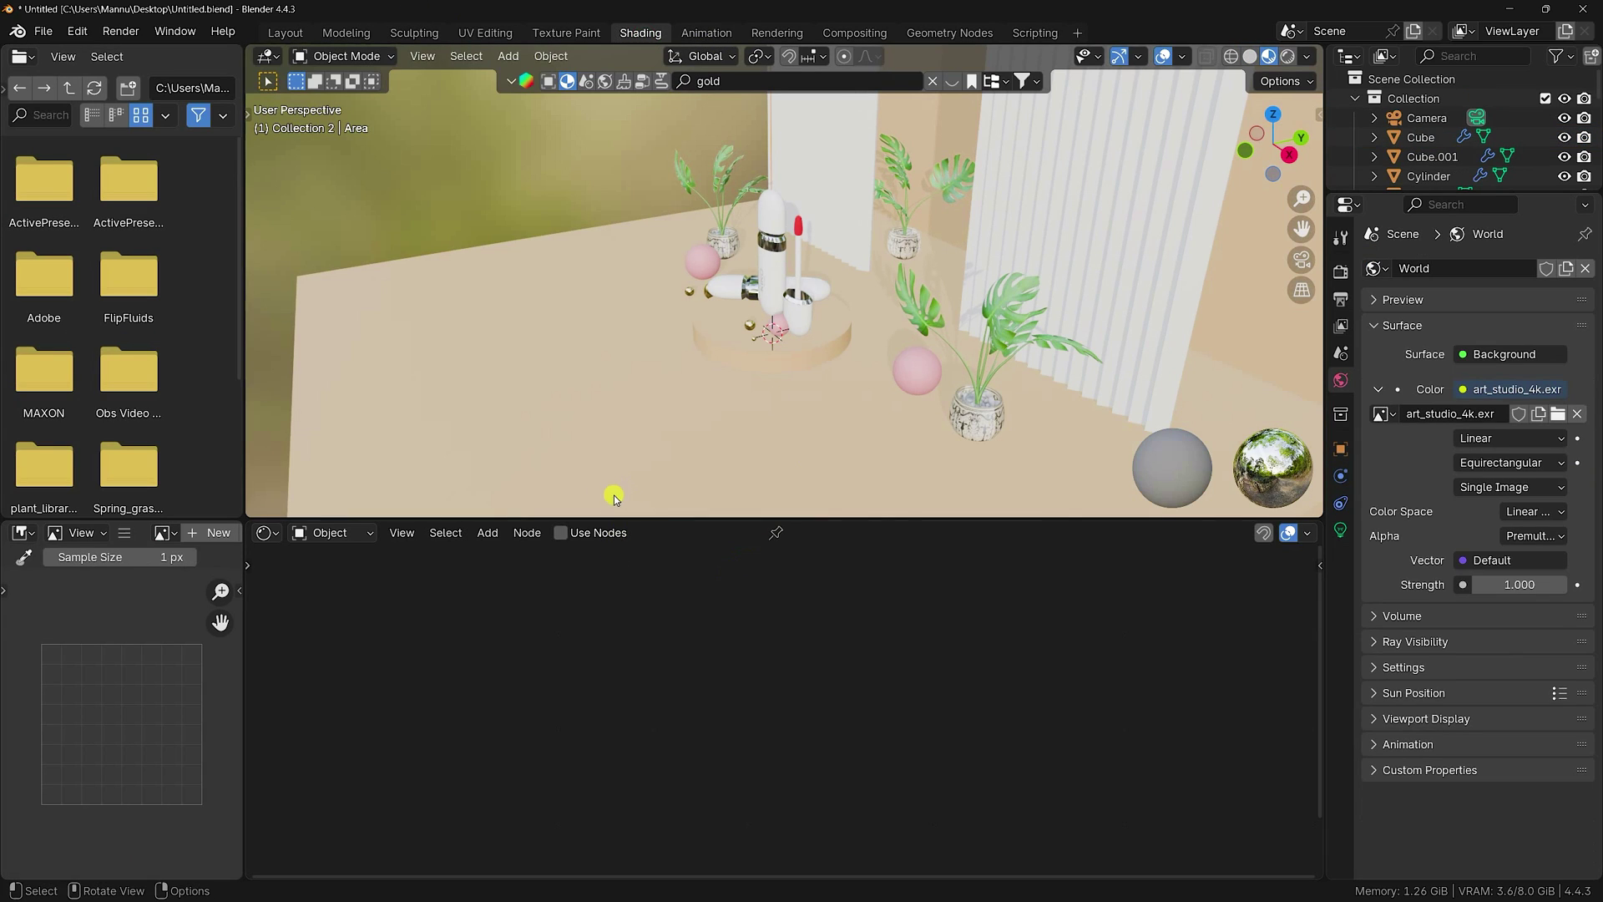
left_click(561, 533)
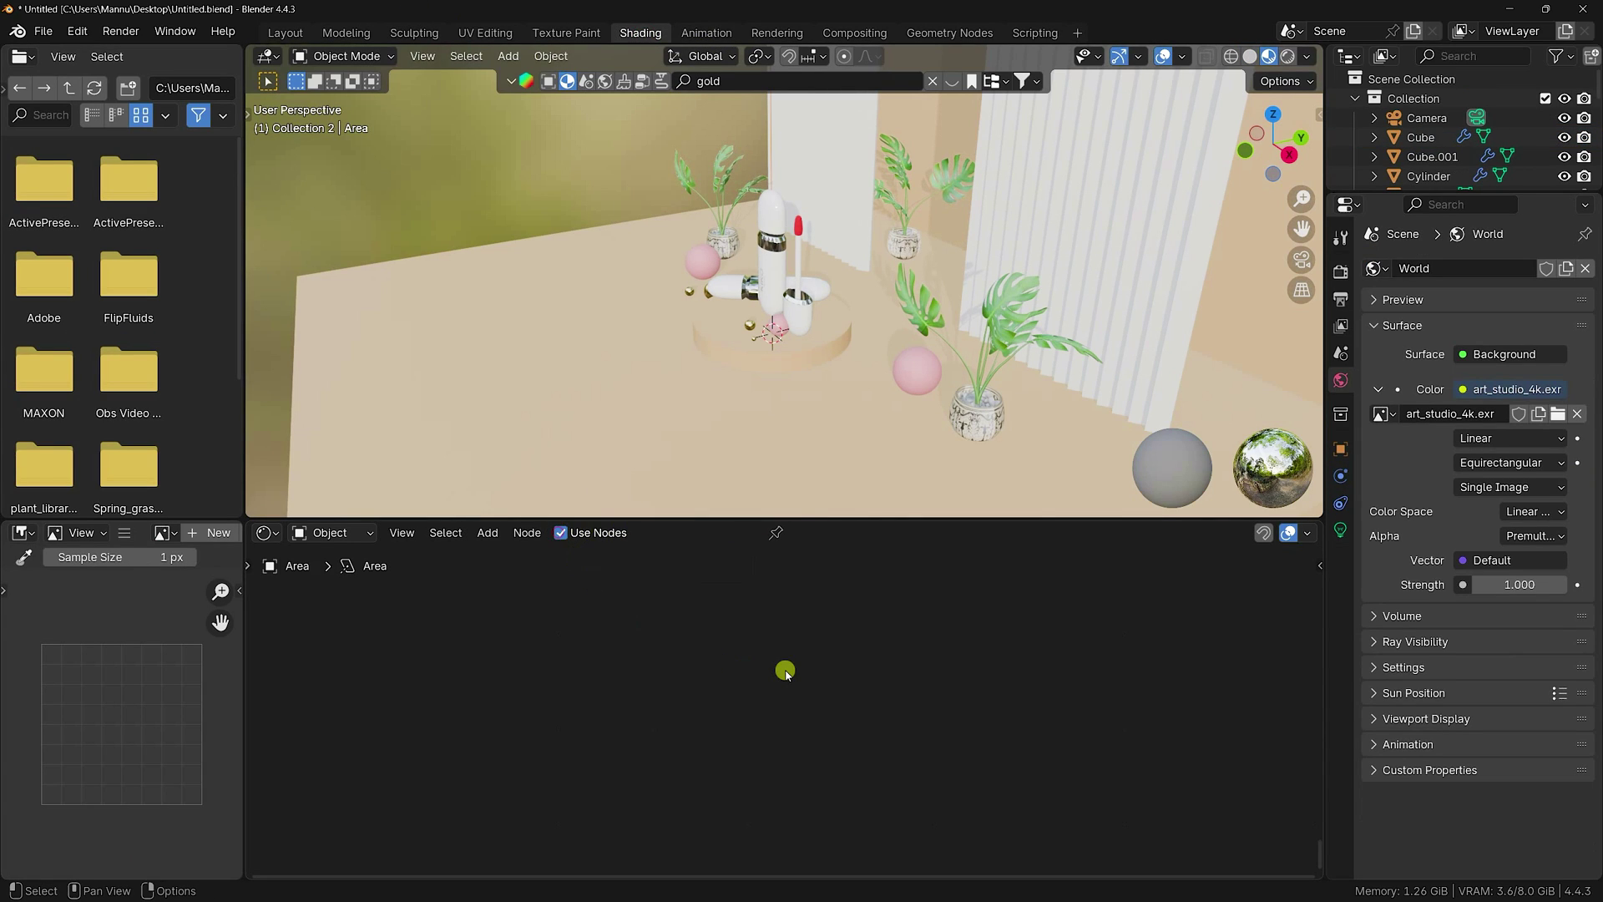
scroll(864, 739, "up", 3)
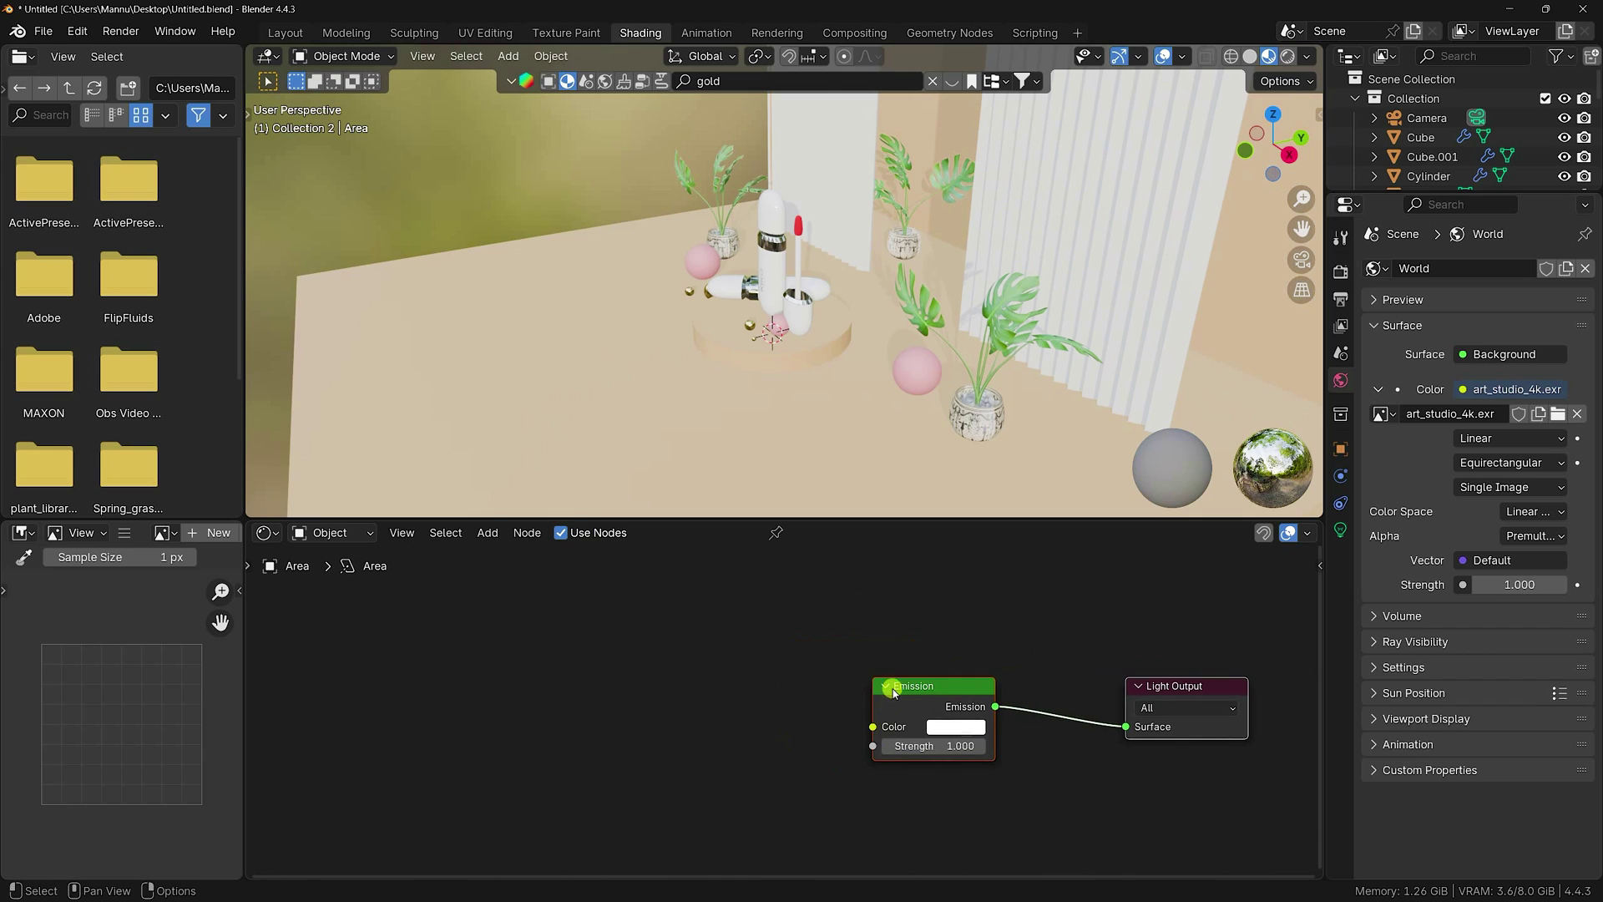
left_click(923, 689)
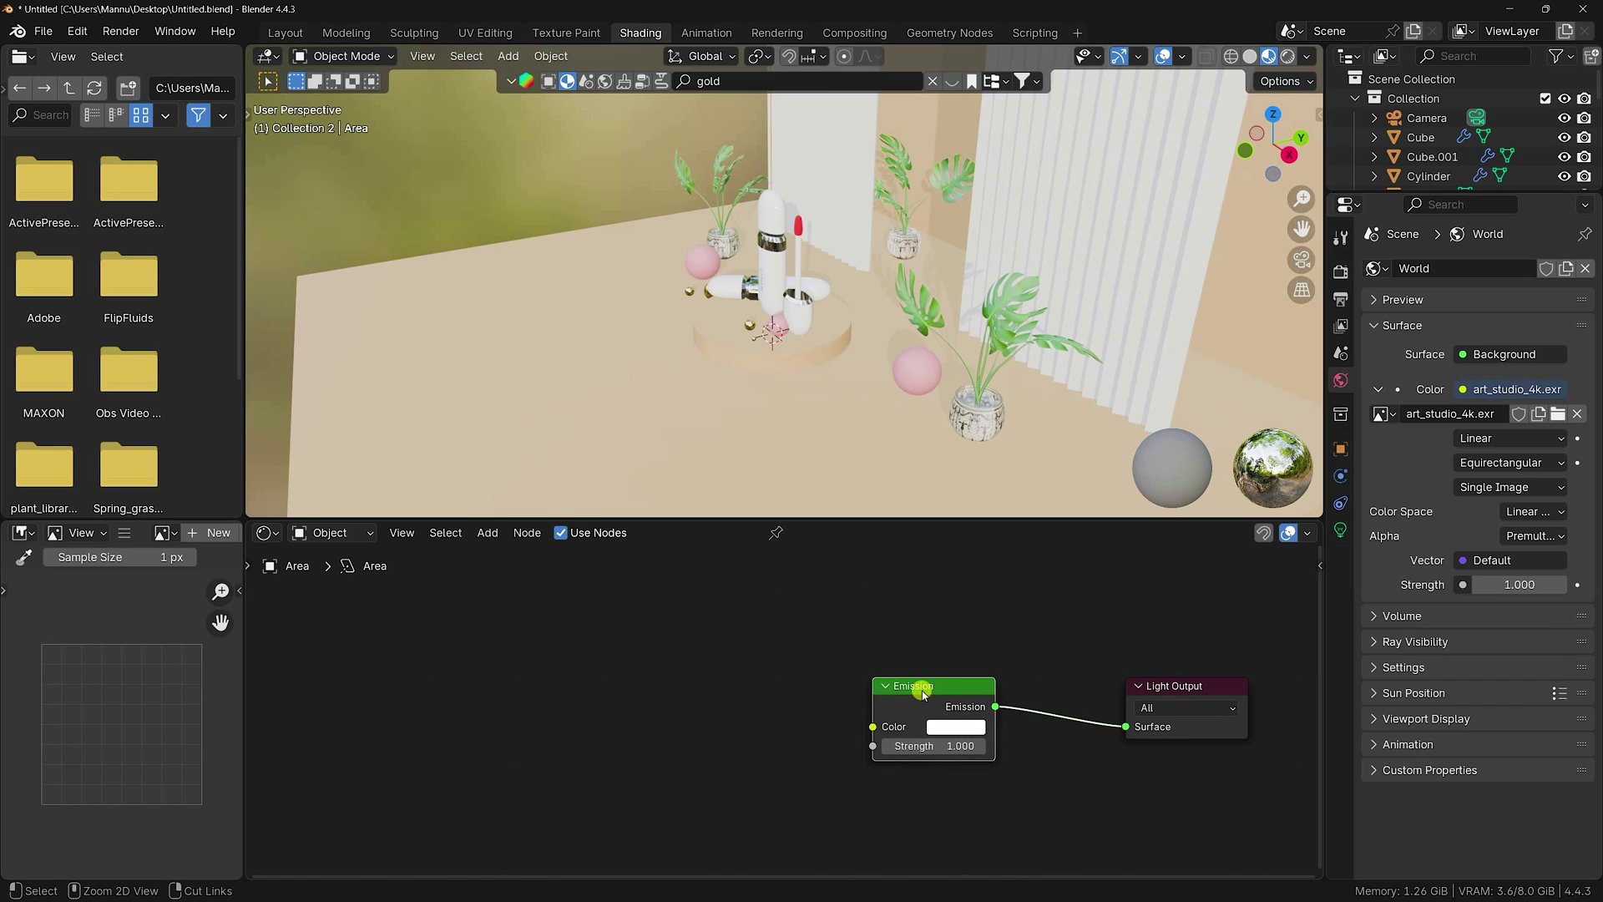
key("ctrl+t")
scroll(769, 576, "up", 2)
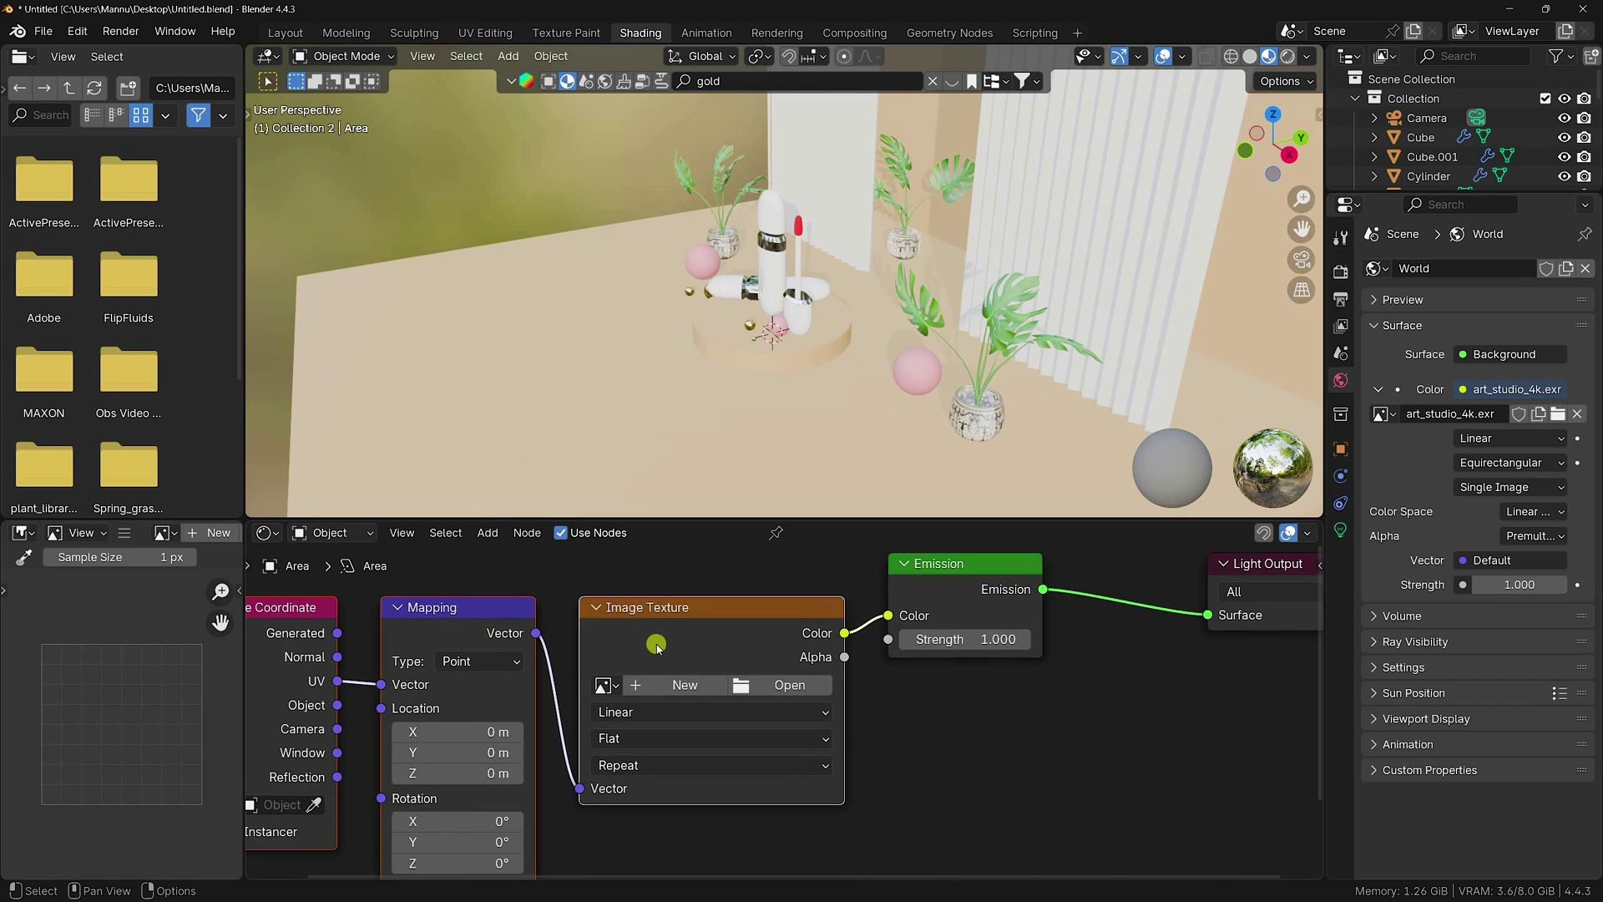
- Load Animated_leaves_6.mp4 from Desktop\6\File\Hdri into the area light's Image Texture node
left_click(787, 683)
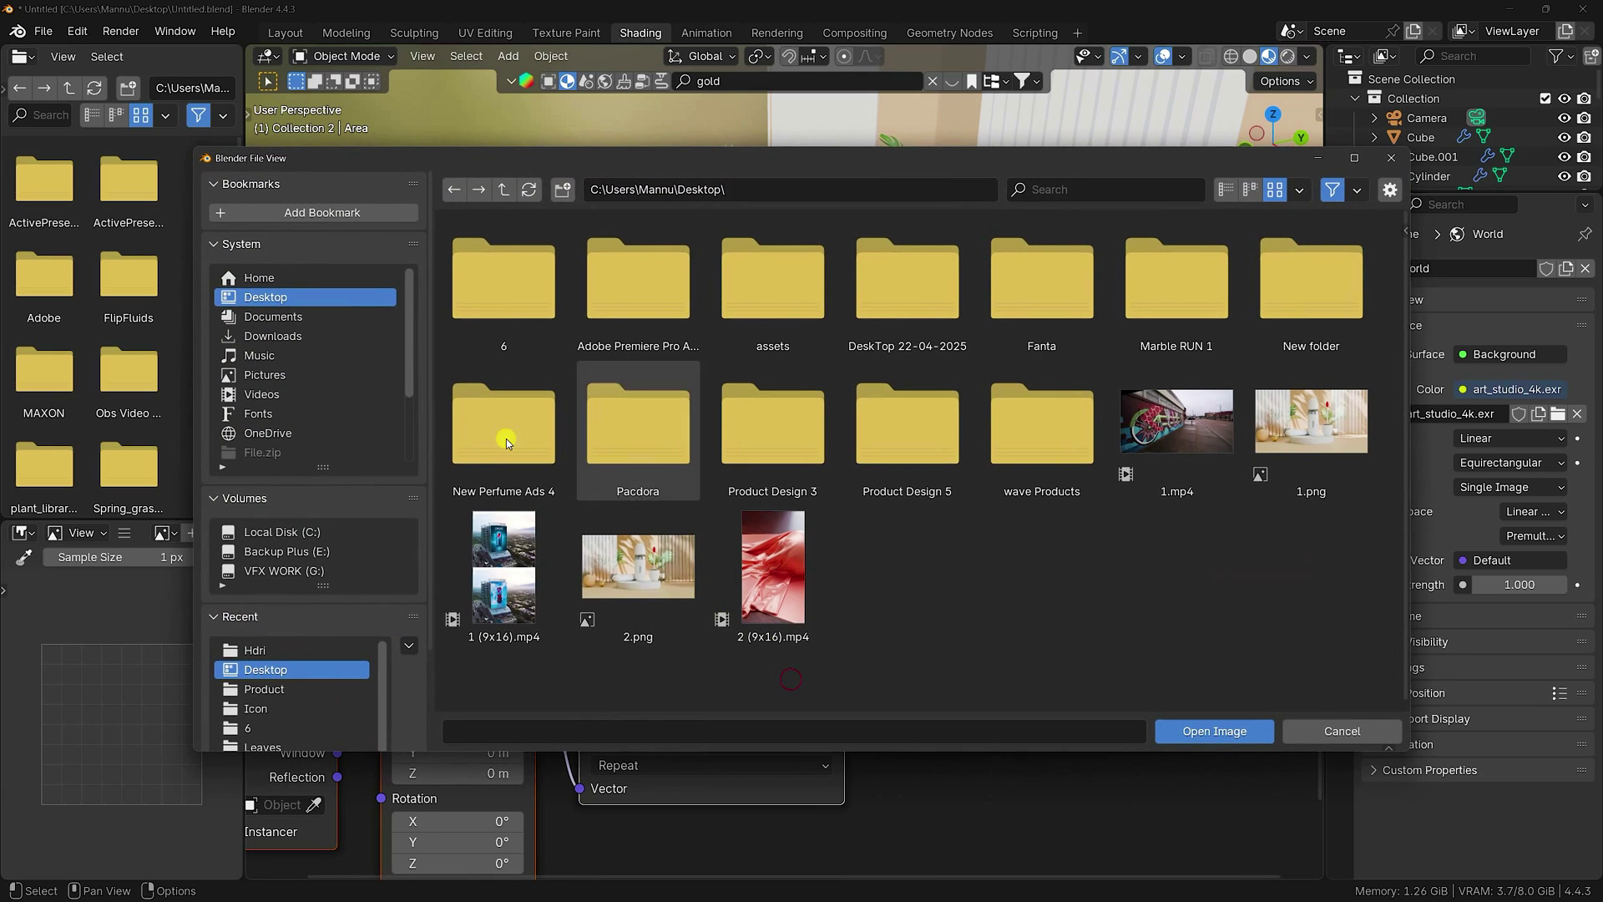
left_click(549, 302)
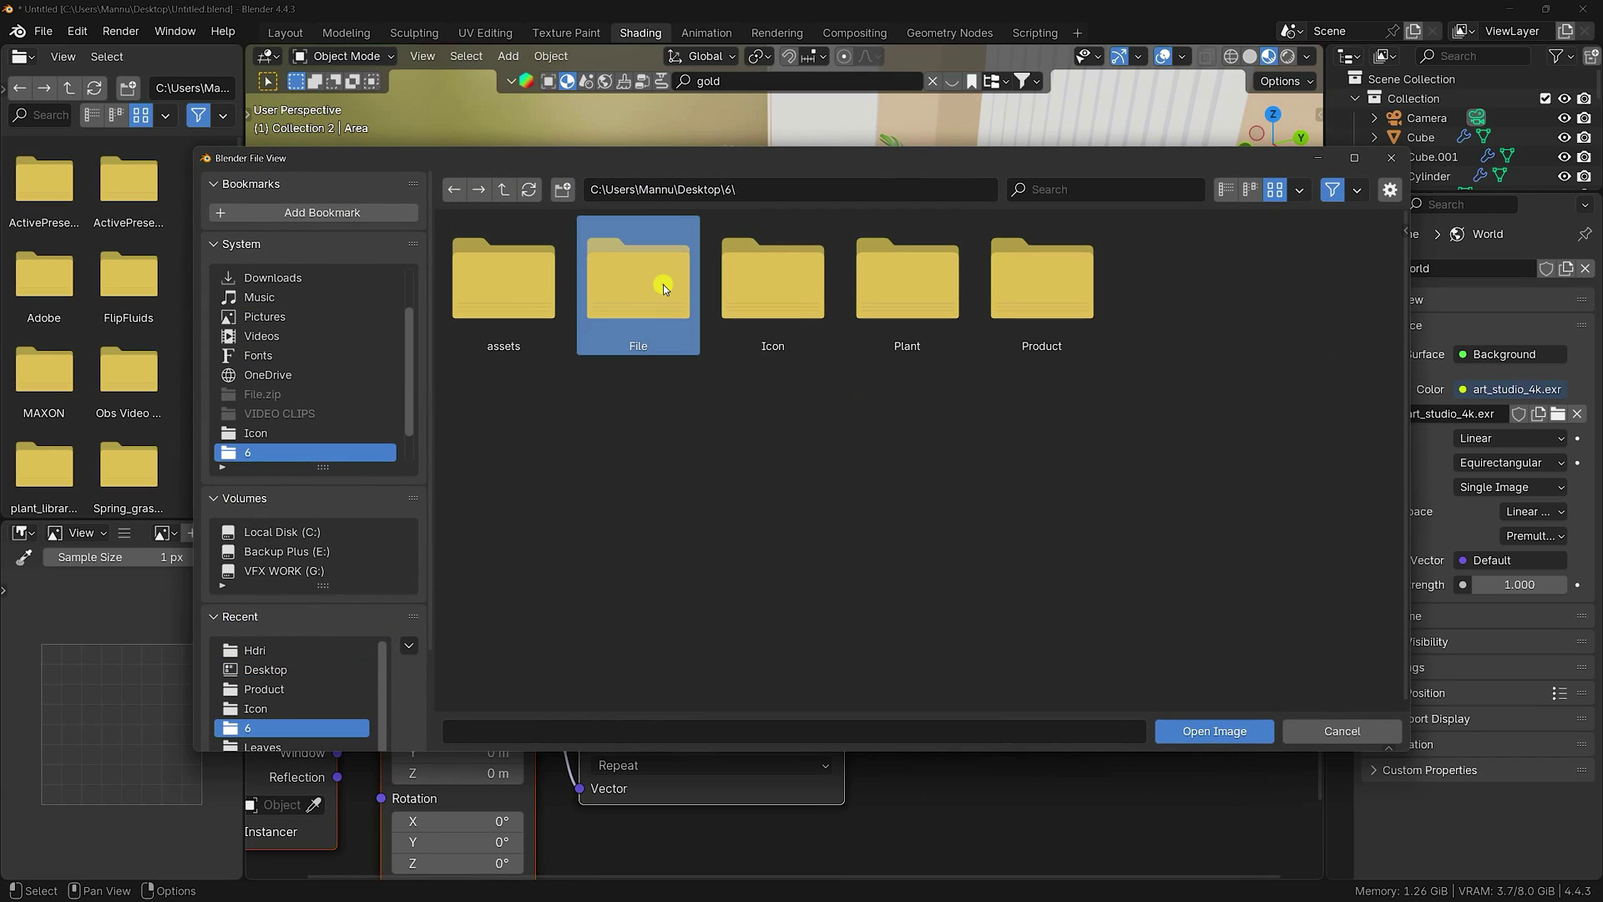
left_click(663, 284)
left_click(684, 292)
left_click(539, 300)
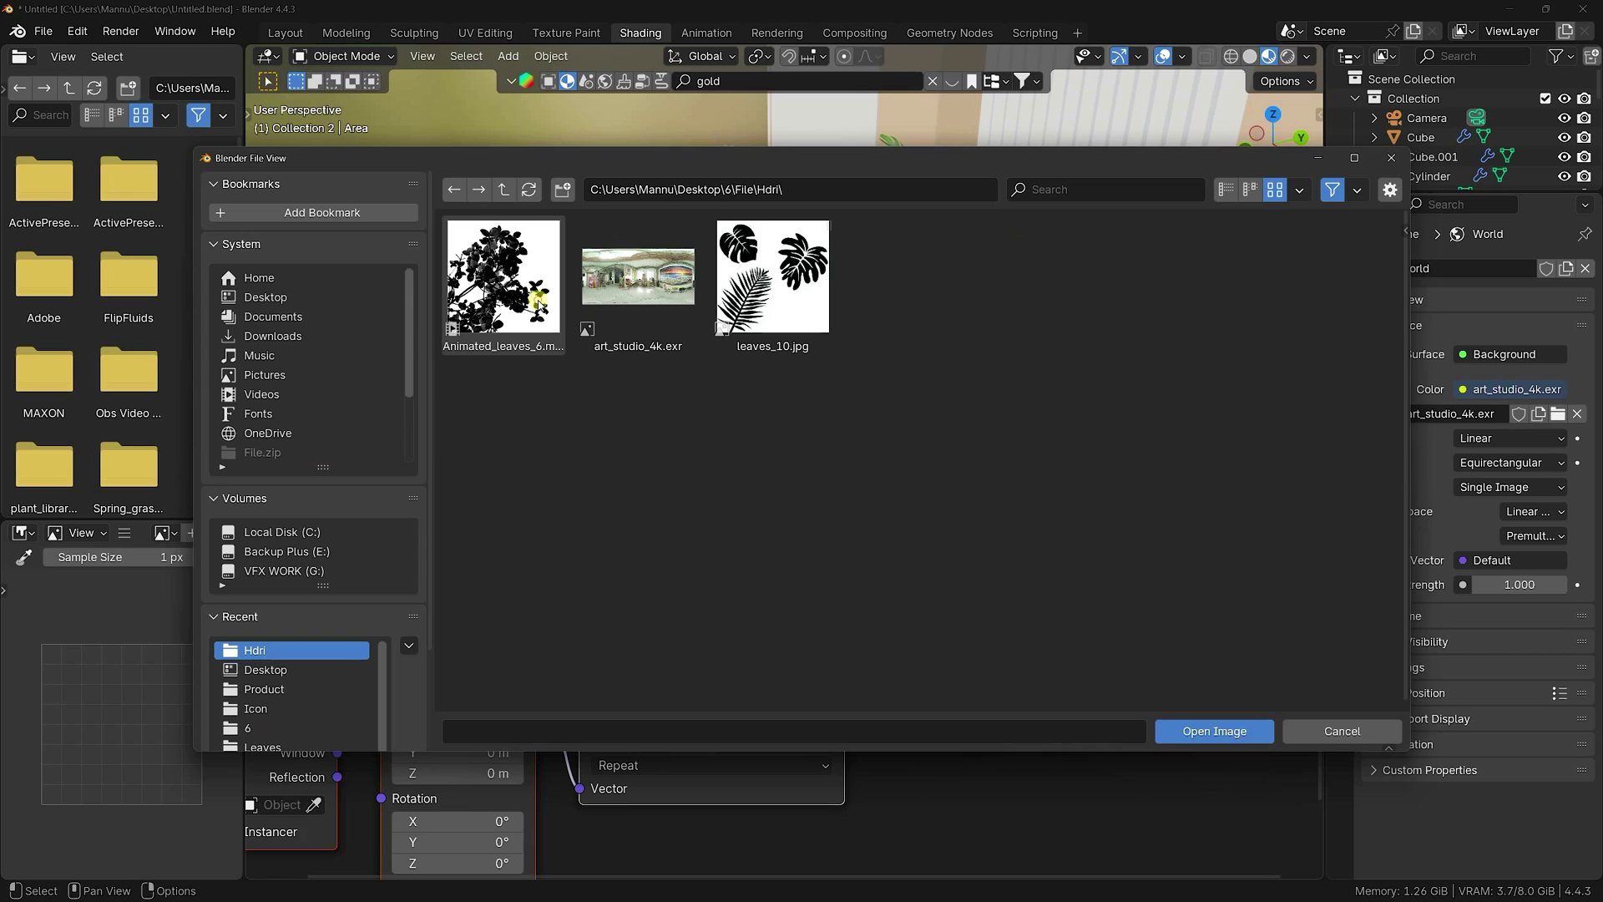
left_click(528, 308)
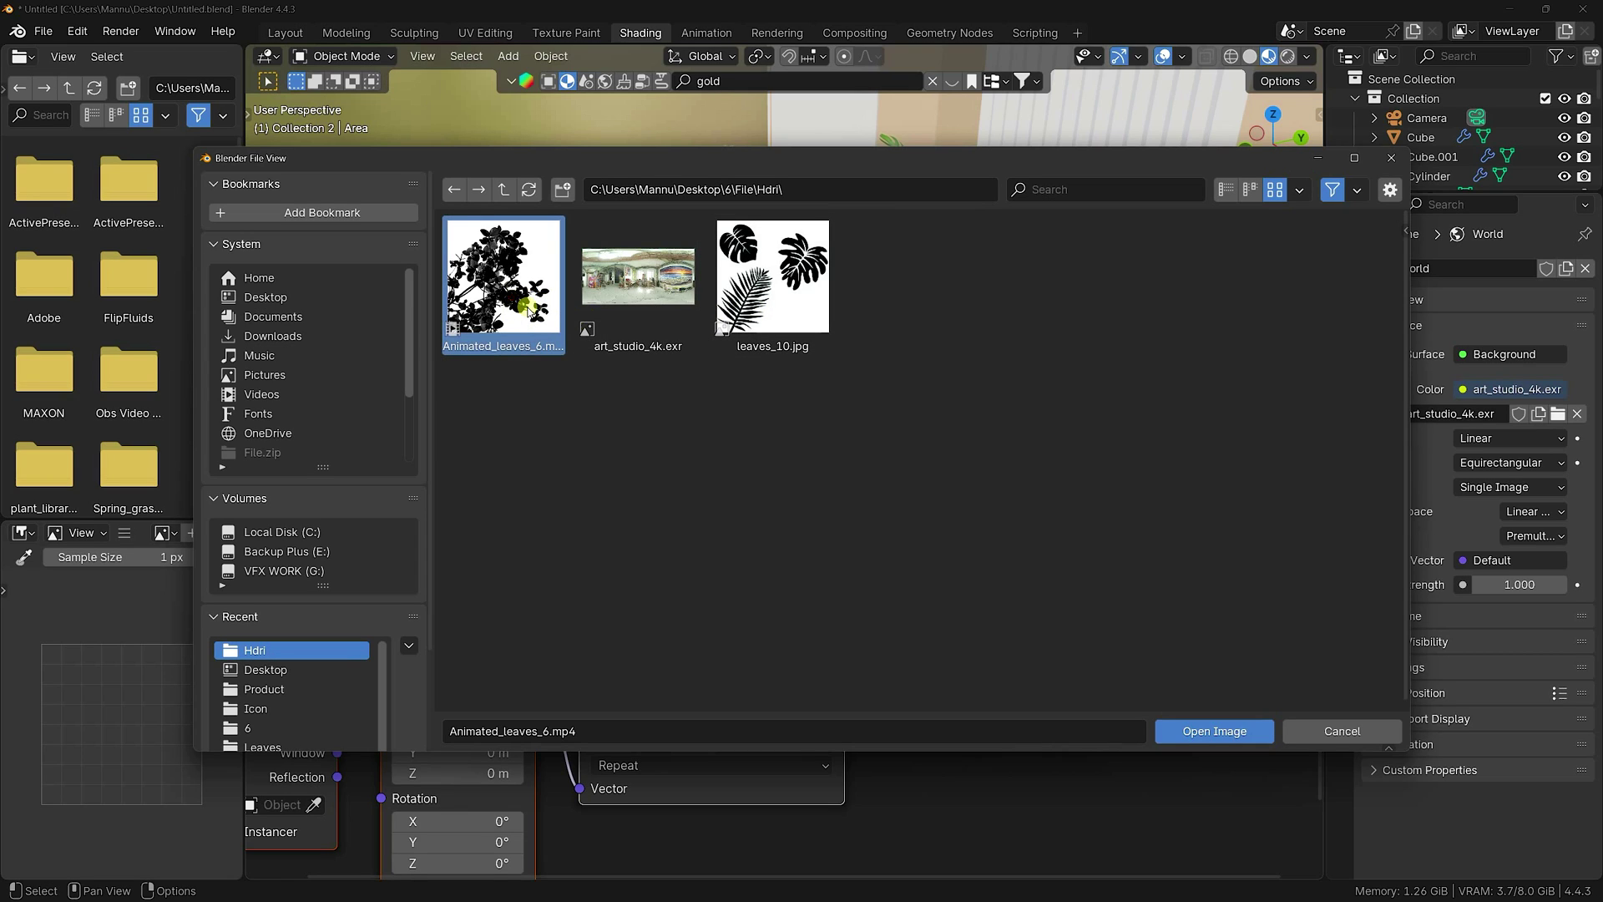
left_click(1225, 732)
- Switch the viewport to rendered shading and set the area light's Emission strength to 20
middle_click_drag(957, 750, 1185, 743)
middle_click_drag(910, 401, 1091, 380)
scroll(1017, 302, "down", 5)
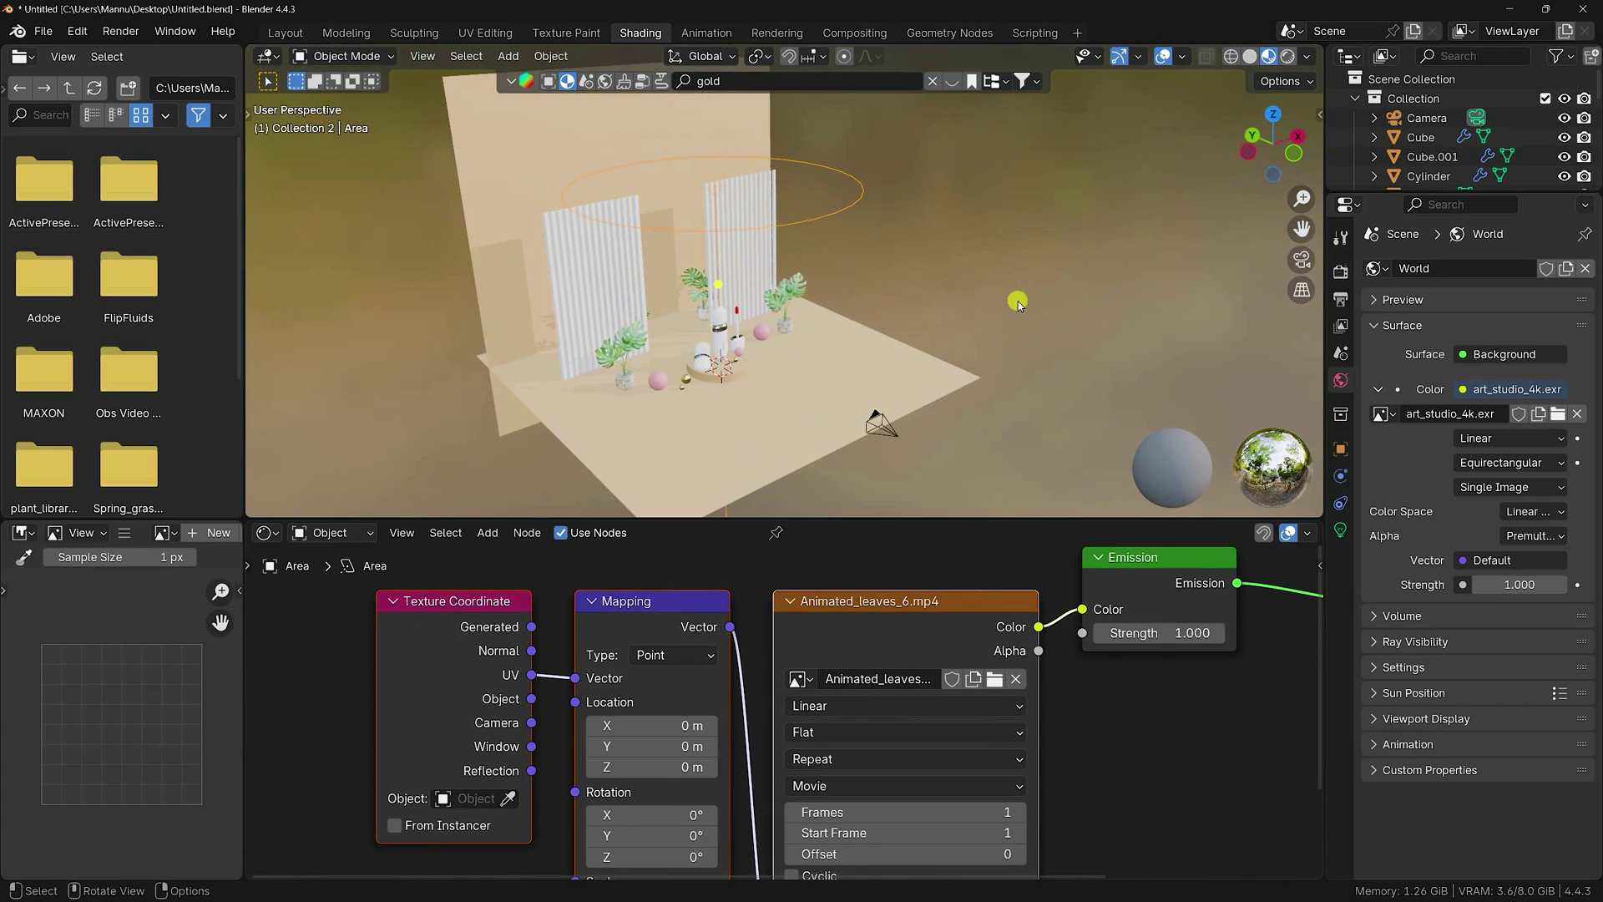
key("z")
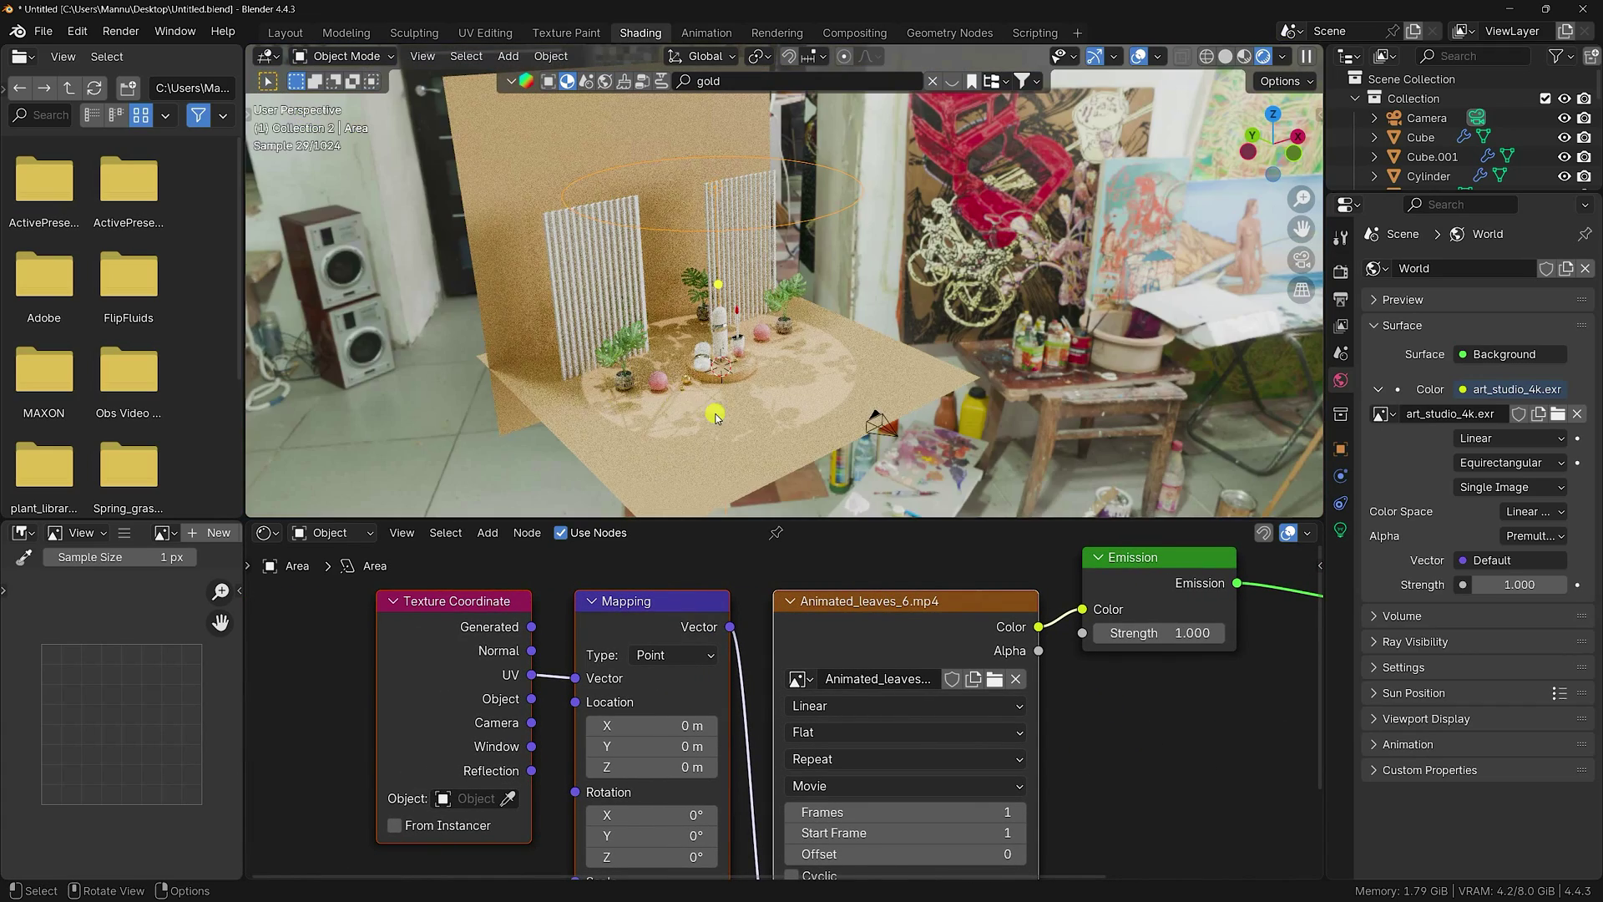
scroll(816, 301, "up", 6)
scroll(816, 301, "down", 5)
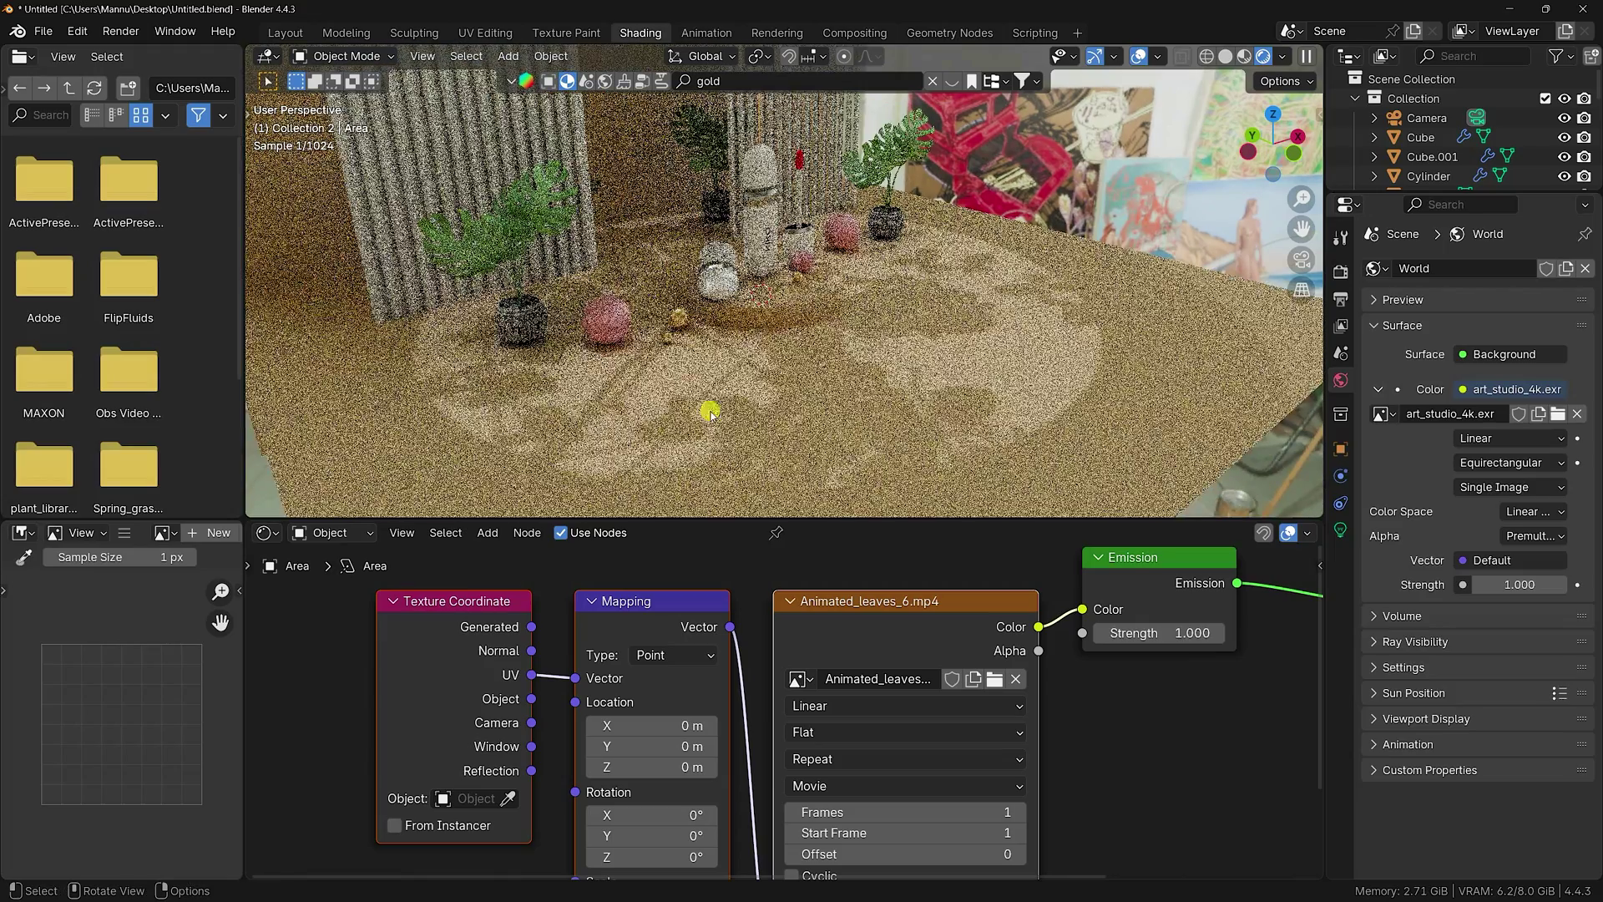
left_click(1163, 632)
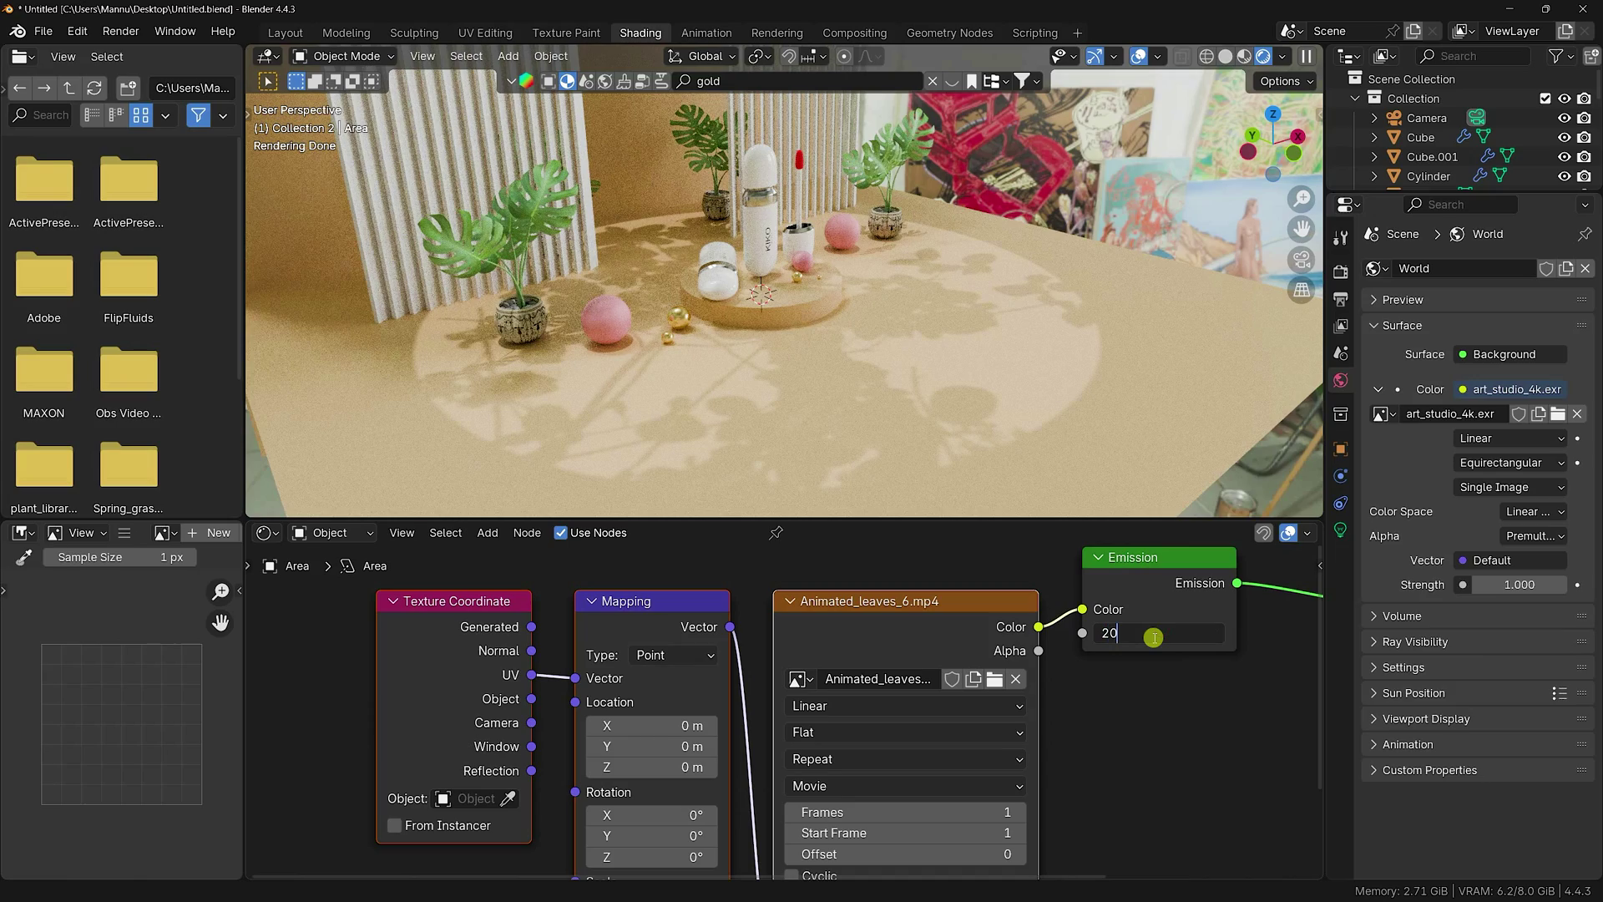
type("20")
key("Return")
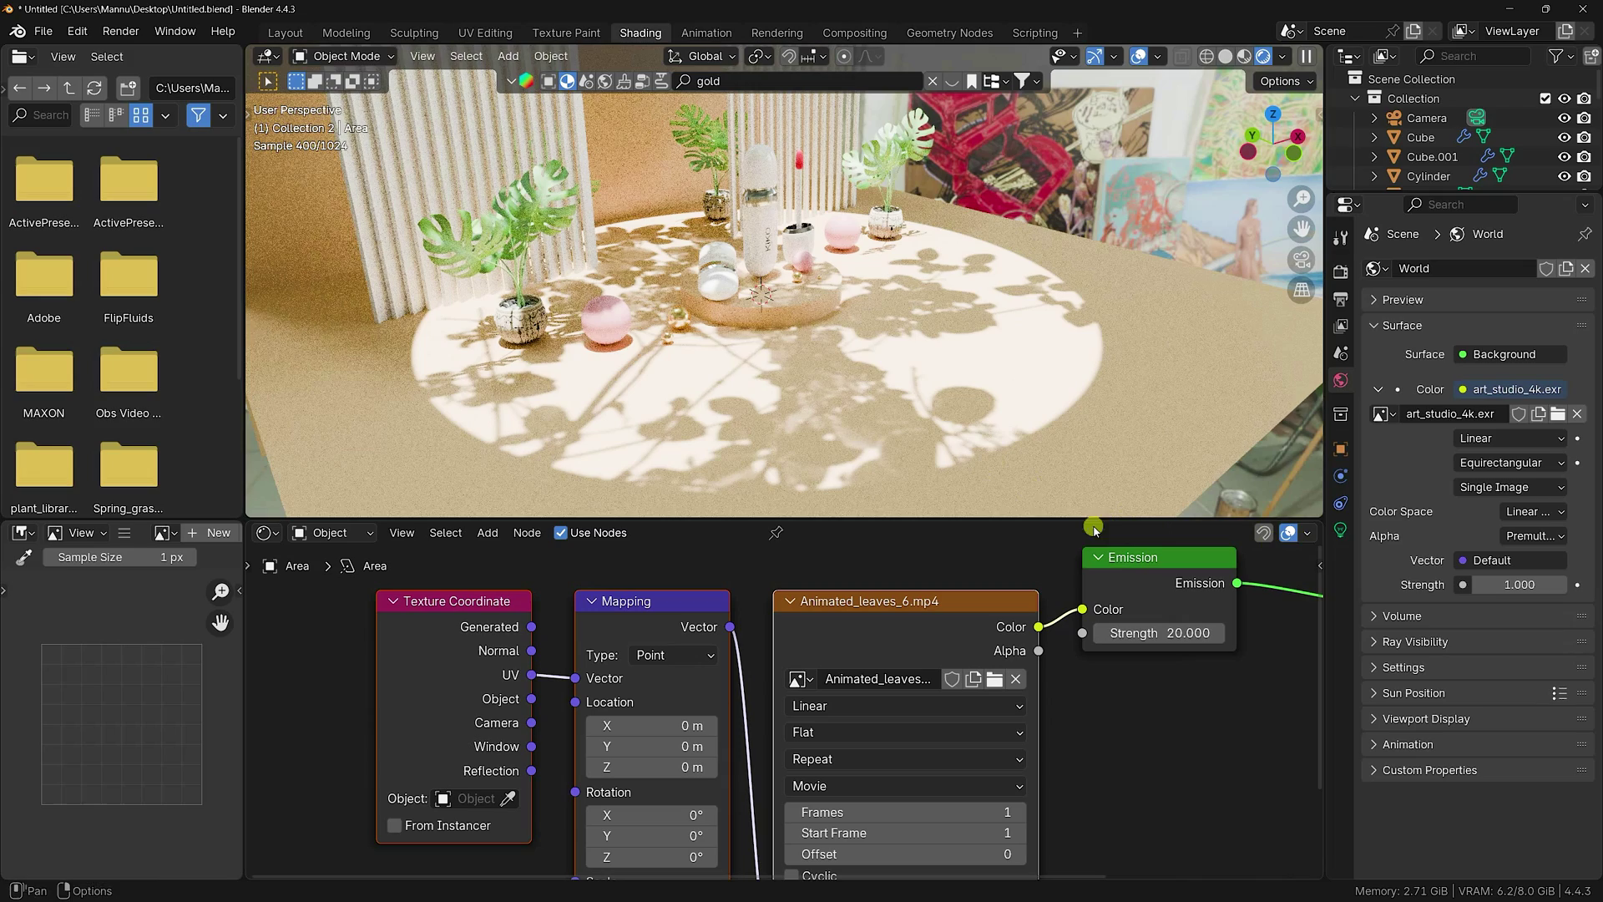
- In the Layout workspace, move the area light to about X -6.33 m, Y 6.81 m, Z 10.87 m
middle_click_drag(935, 427, 755, 340)
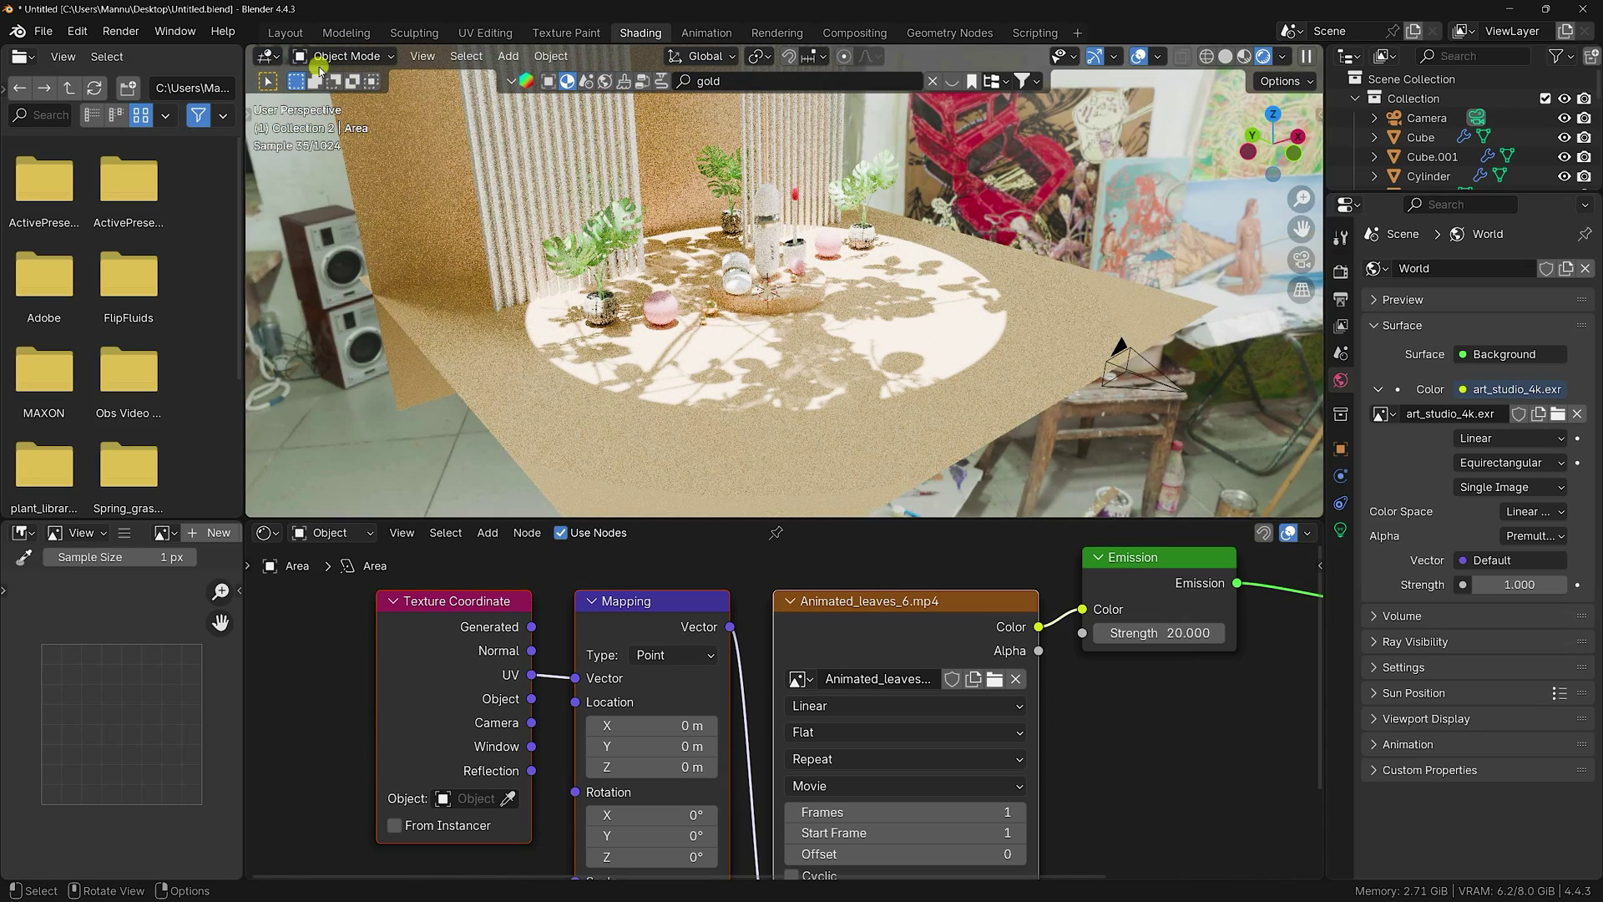
left_click(282, 33)
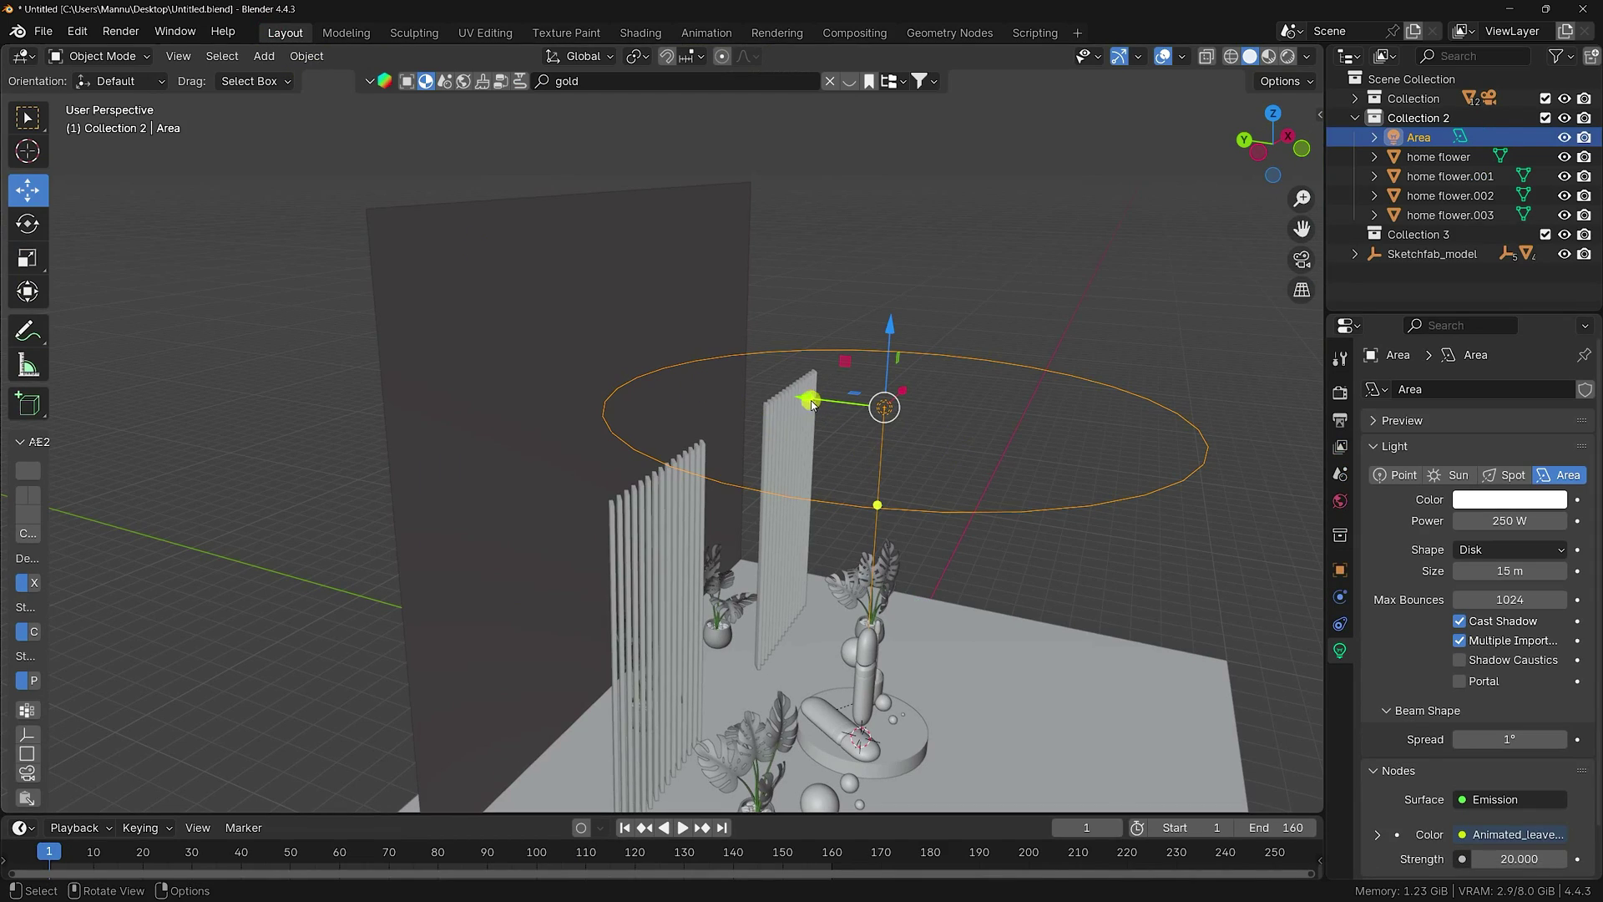
left_click_drag(814, 405, 531, 371)
left_click_drag(644, 364, 537, 354)
- Through the camera in rendered shading, rotate the area light to X 16° and Y -40°
left_click(1343, 572)
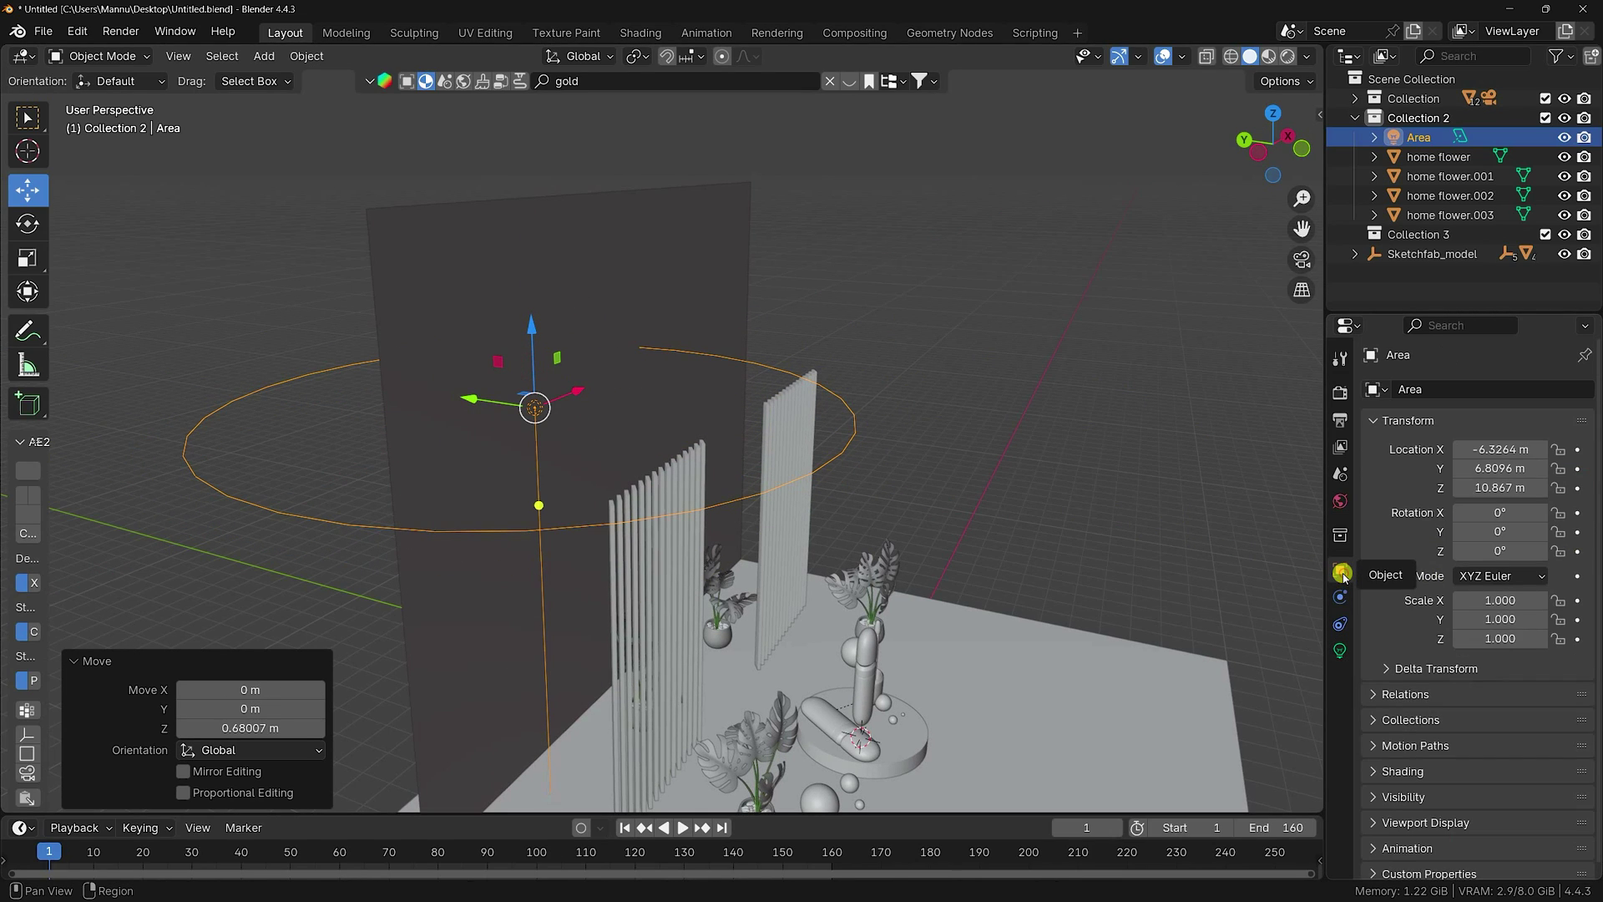
key("KP_0")
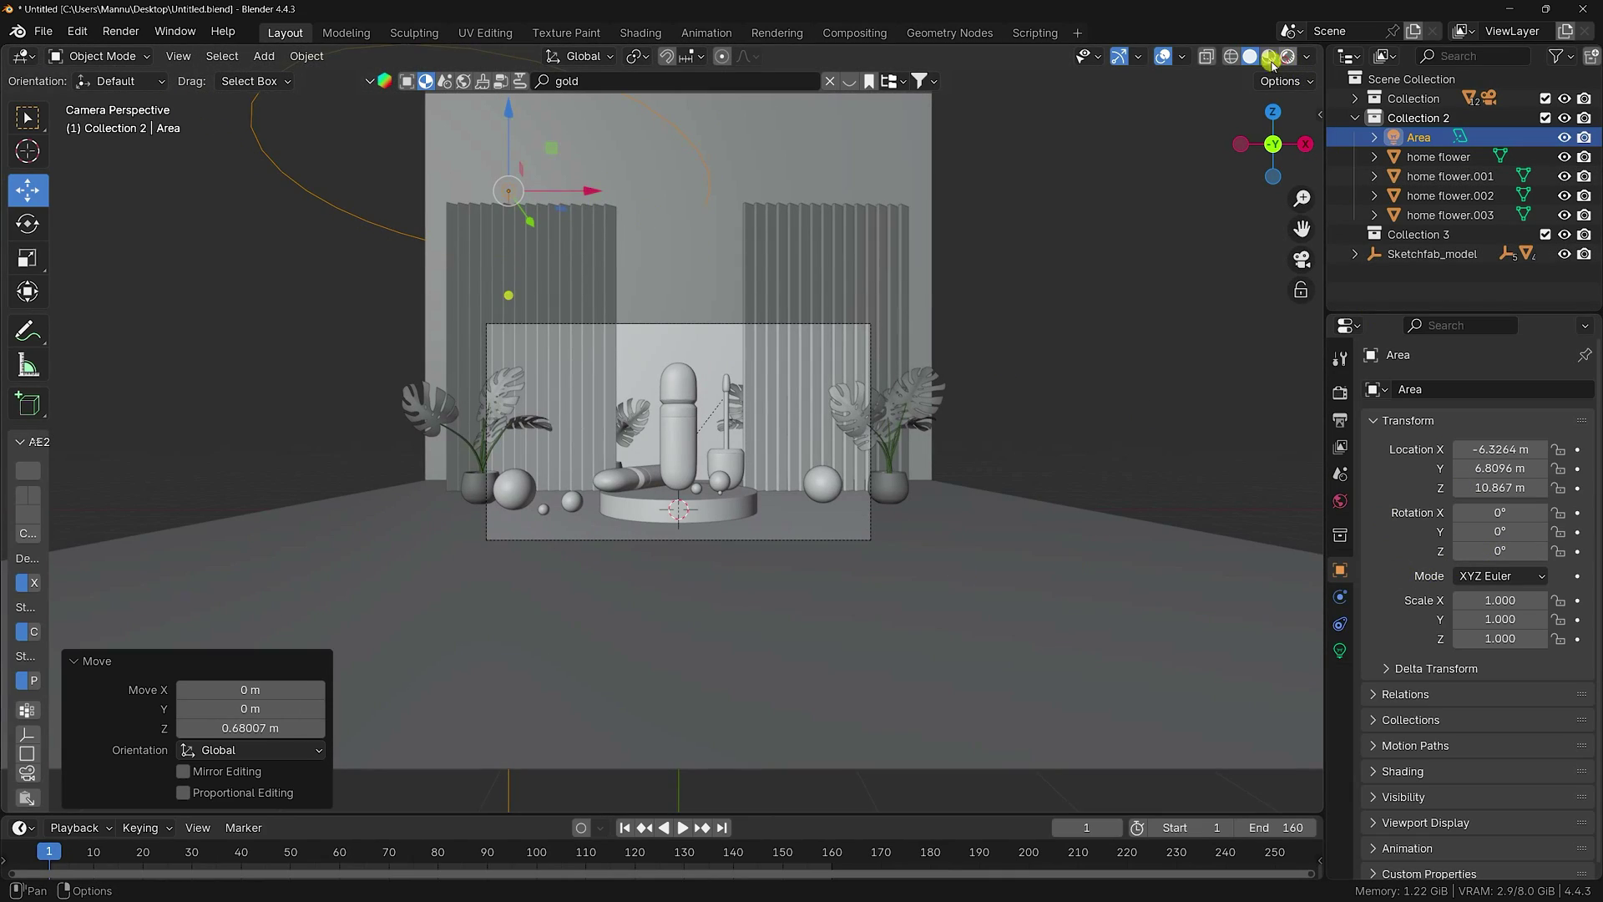
key("z")
scroll(672, 404, "up", 5)
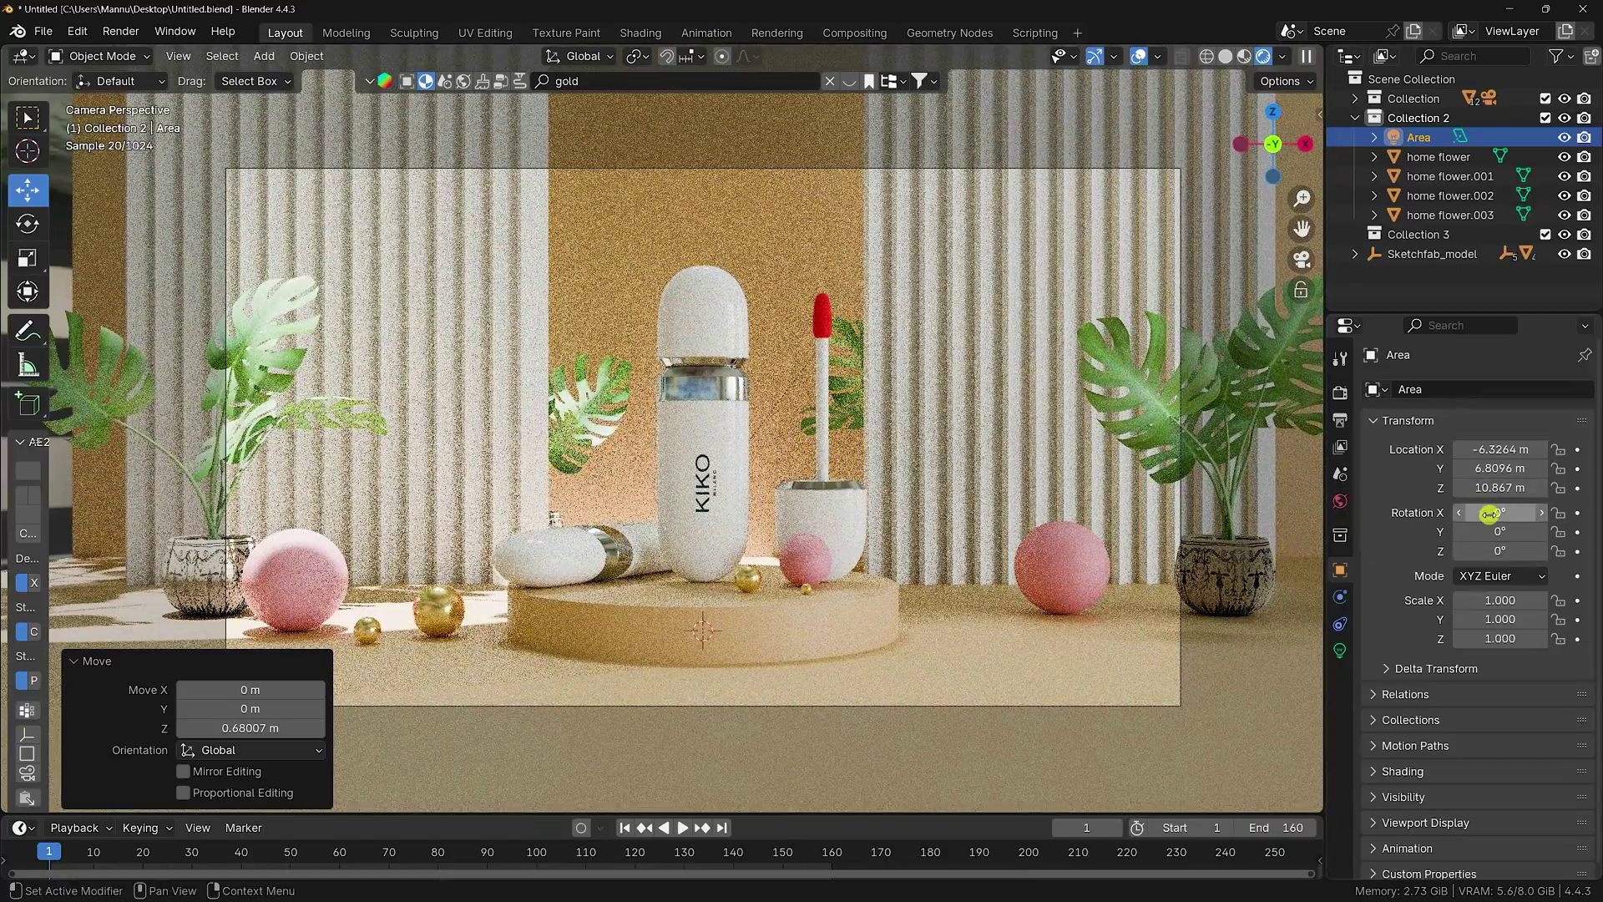
left_click_drag(1497, 513, 227, 516)
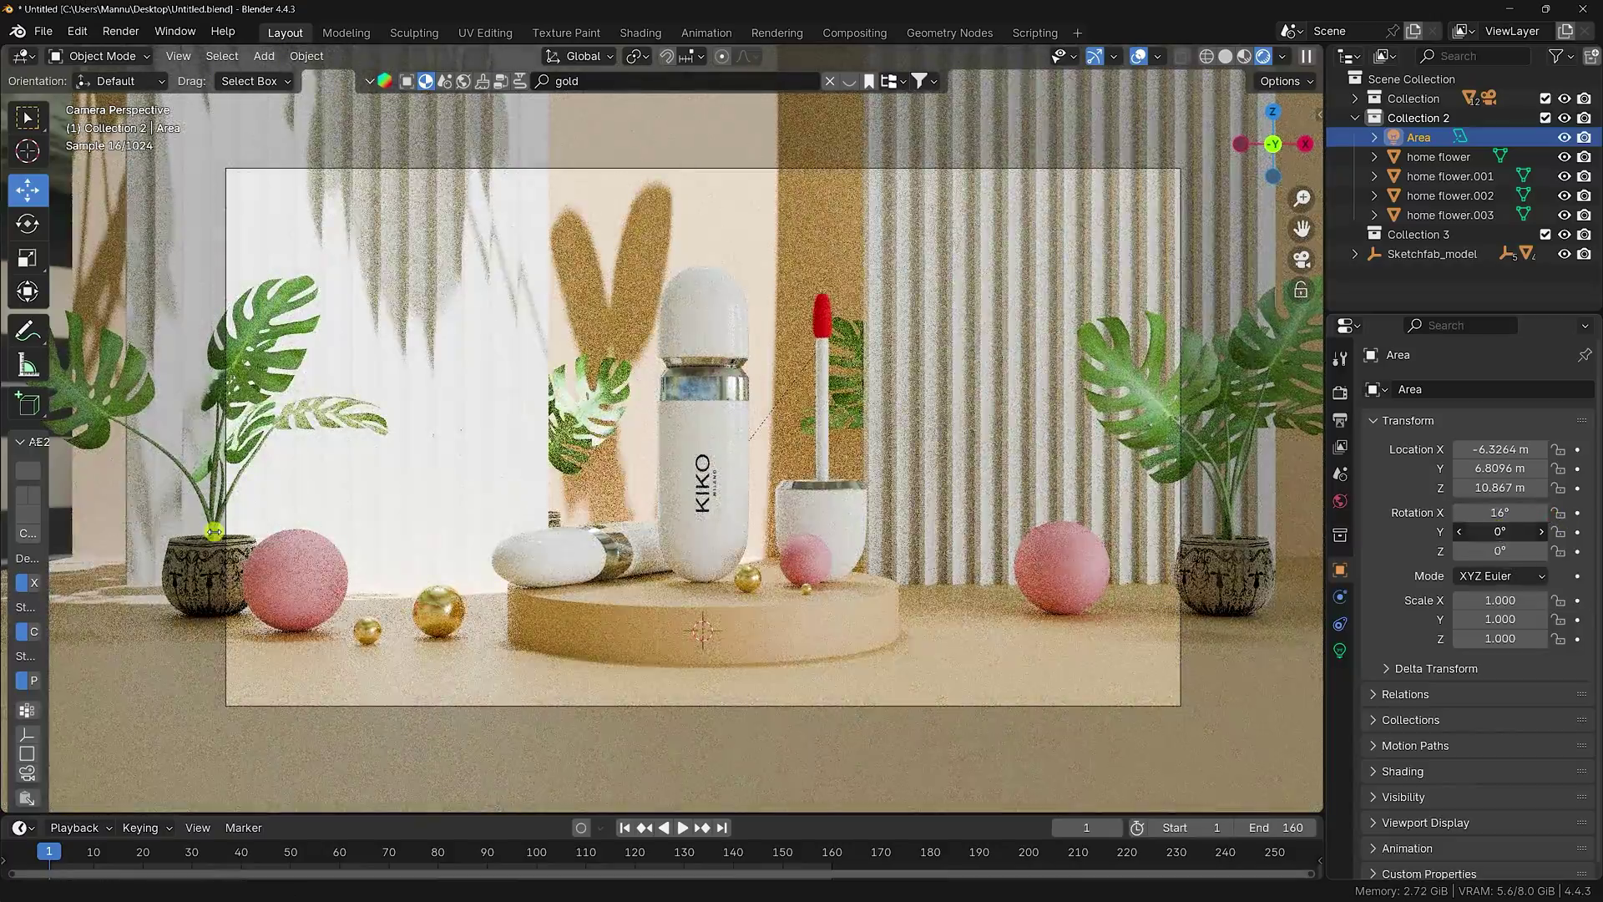
left_click_drag(1503, 532, 185, 527)
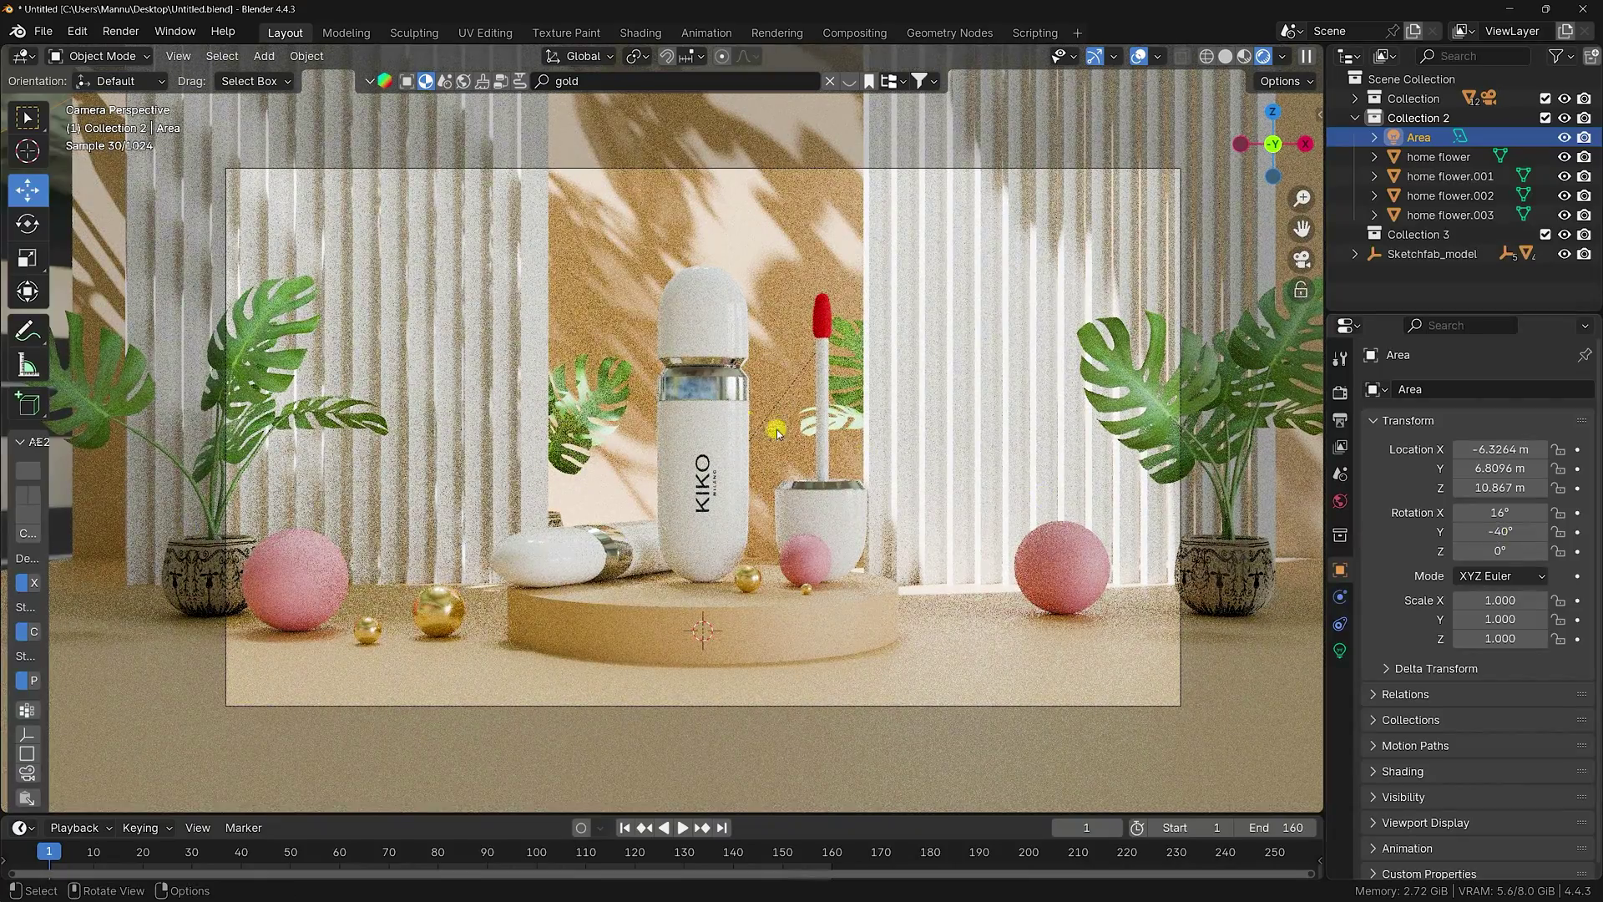
- Lower the area light by about 2.21 m along the global Z axis and deselect it
scroll(681, 391, "down", 2)
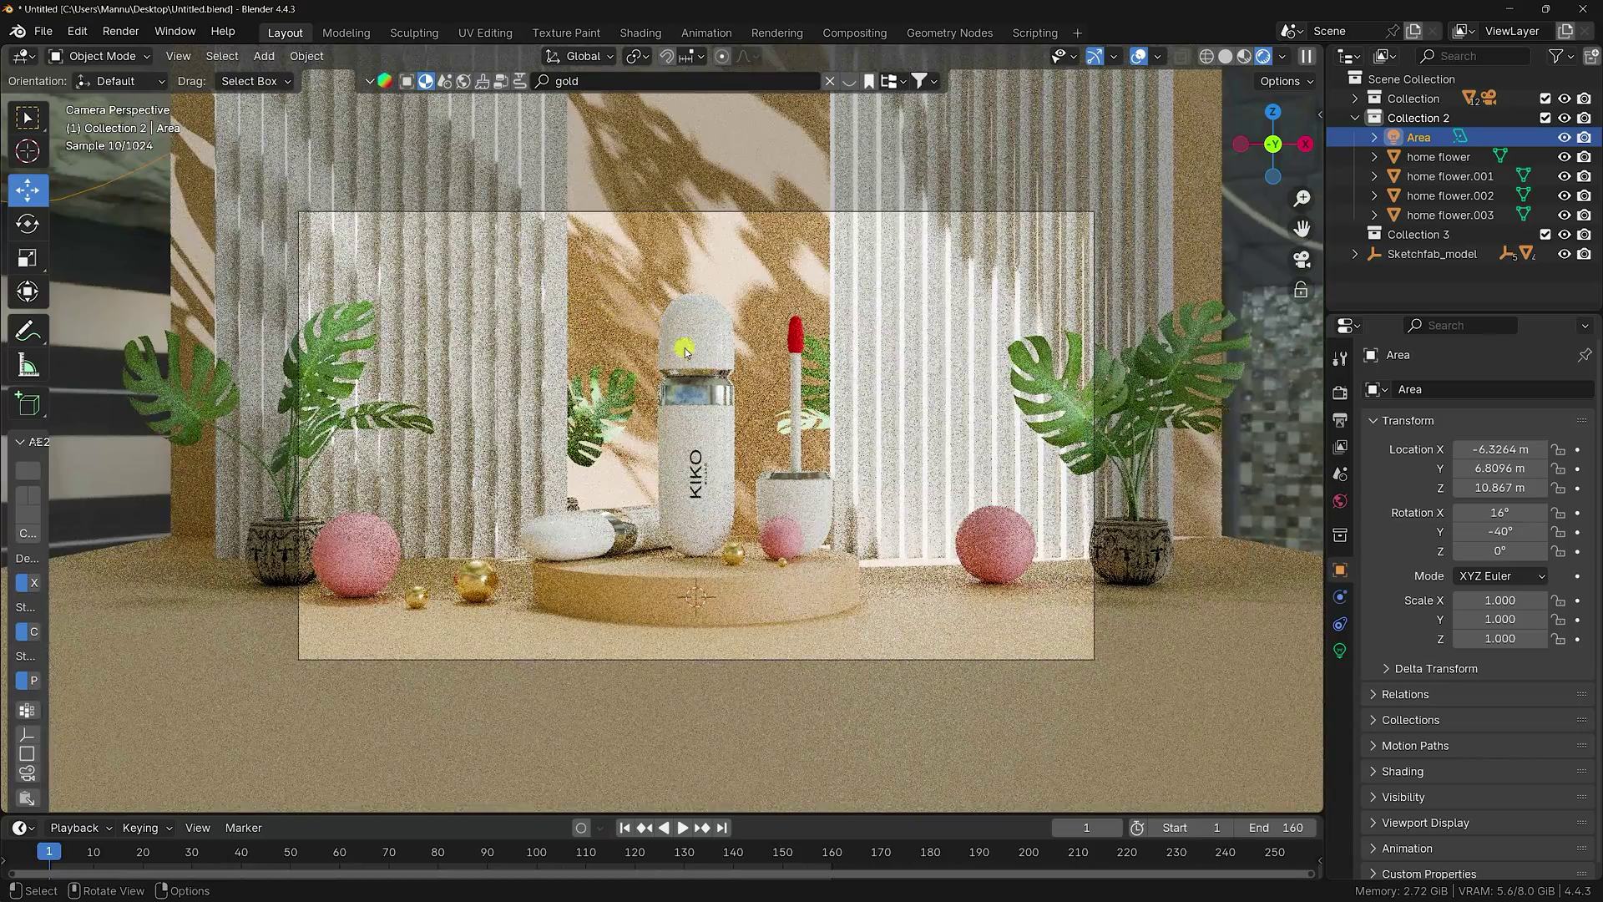
scroll(716, 429, "down", 3)
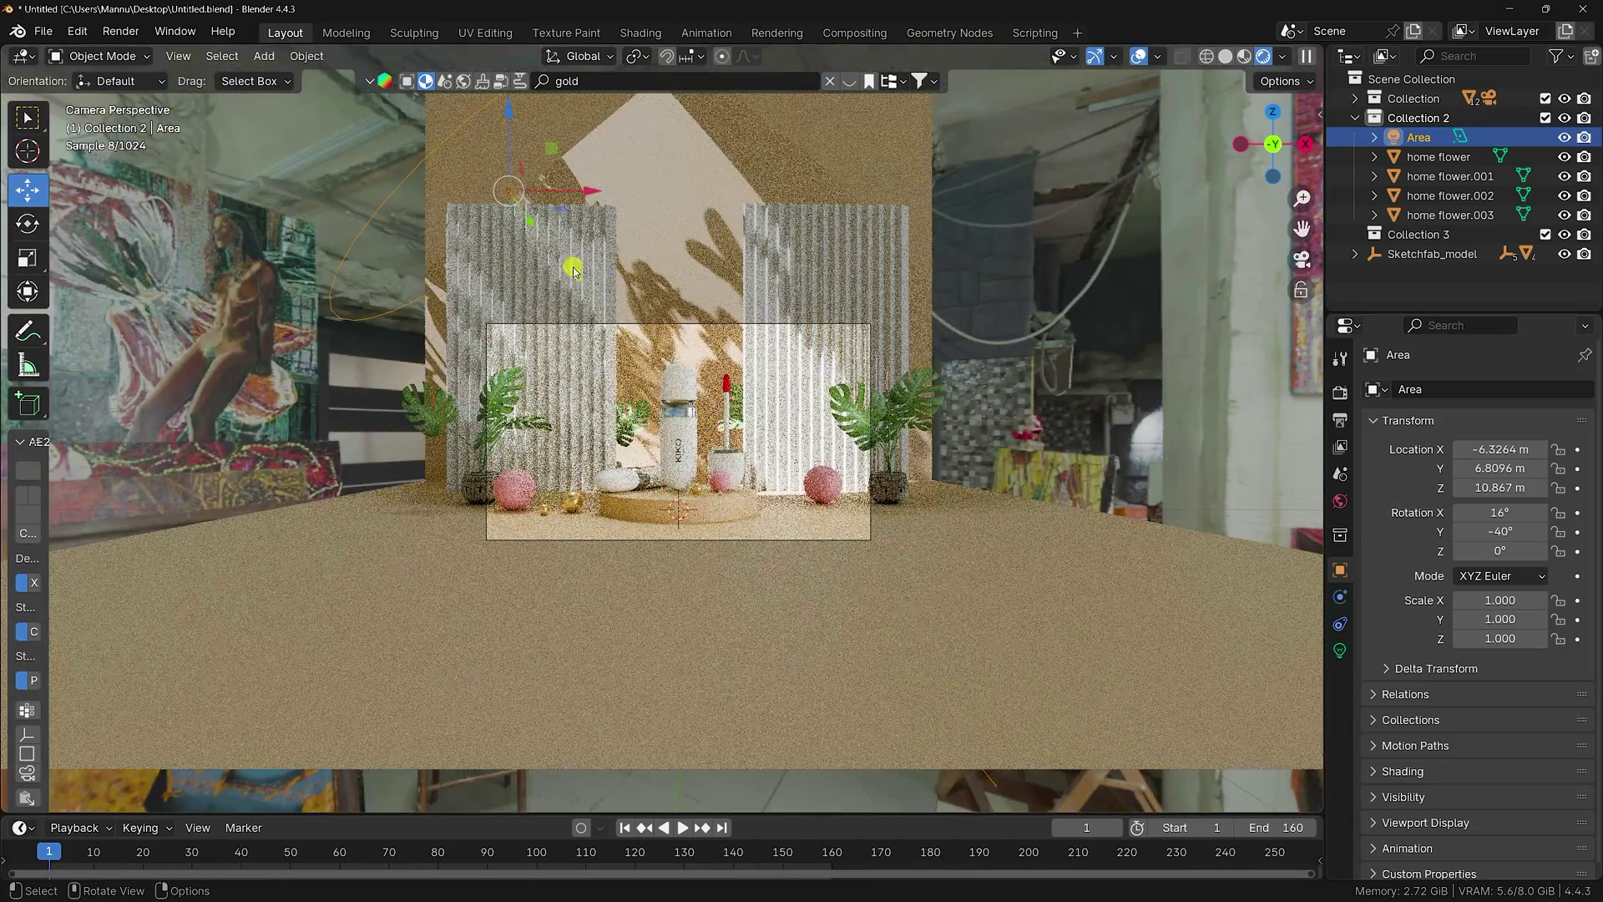
mouse_move(526, 182)
left_mouse_down()
mouse_move(512, 145)
mouse_move(522, 187)
left_mouse_up()
scroll(641, 298, "up", 5)
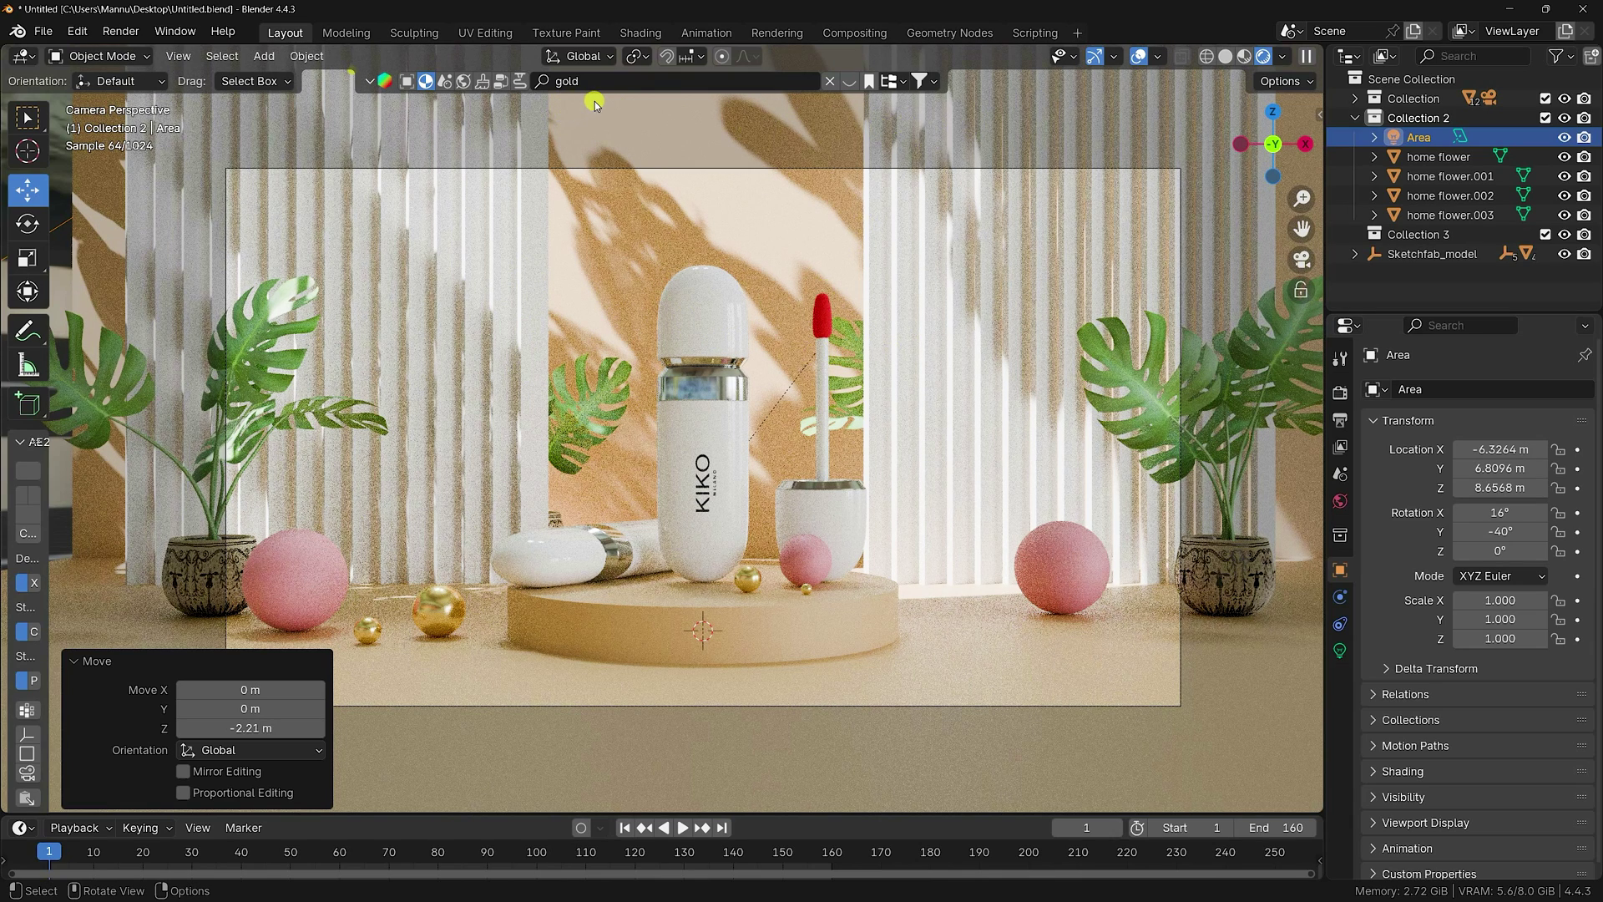
left_click(1404, 279)
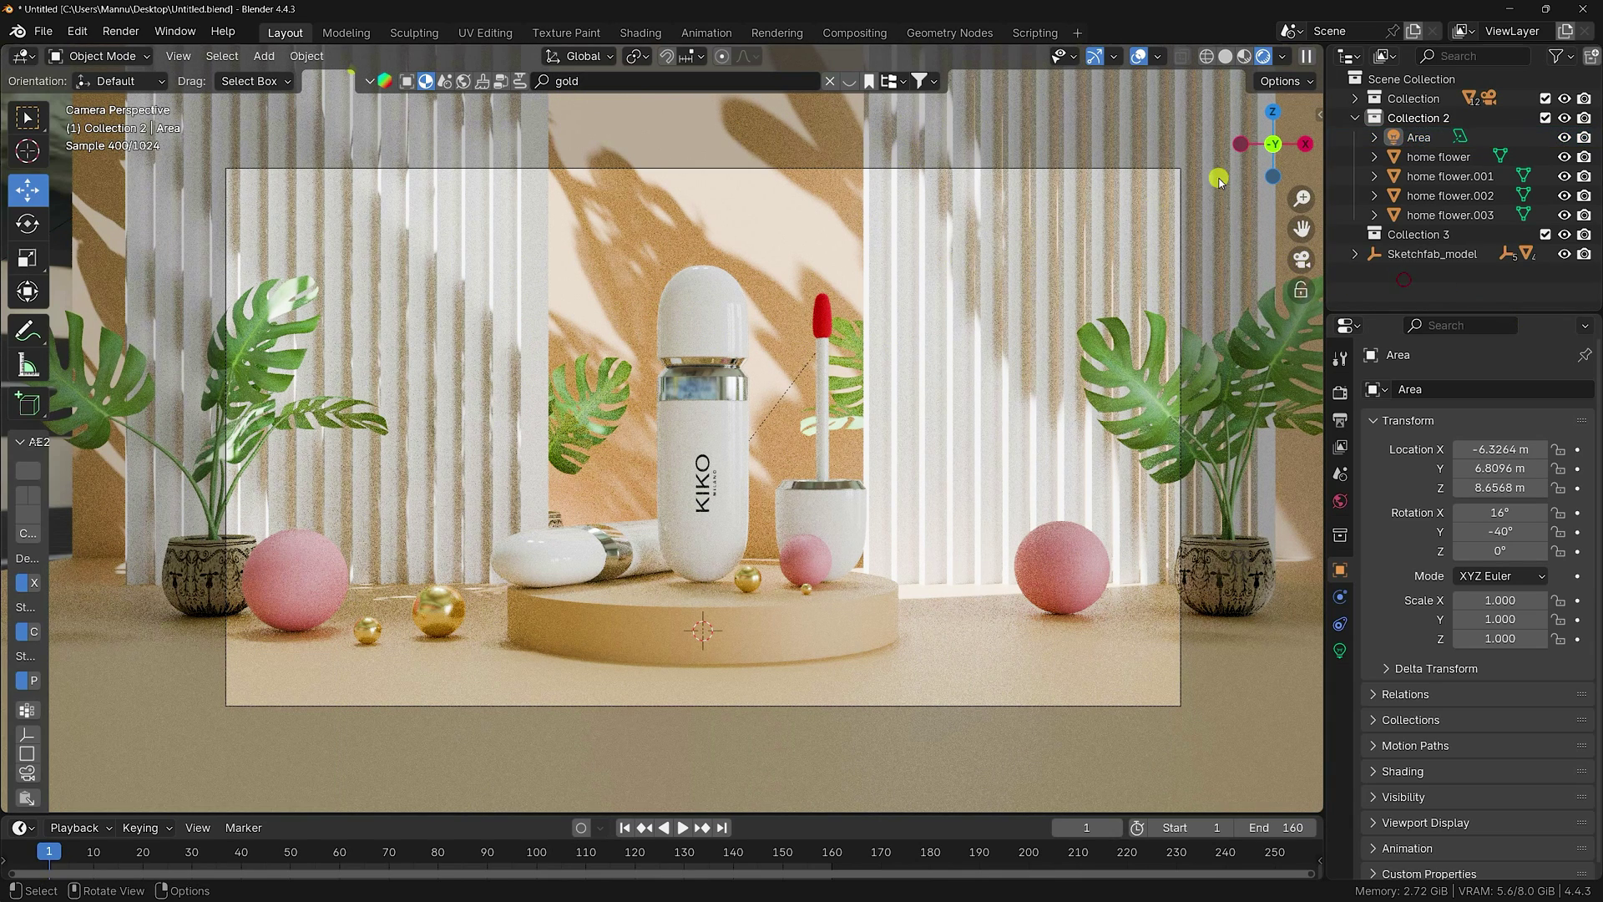
- Return to solid shading and search the online material assets for "Blur Translucent Glass (glass)"
left_click(1225, 56)
middle_click_drag(794, 387, 881, 444)
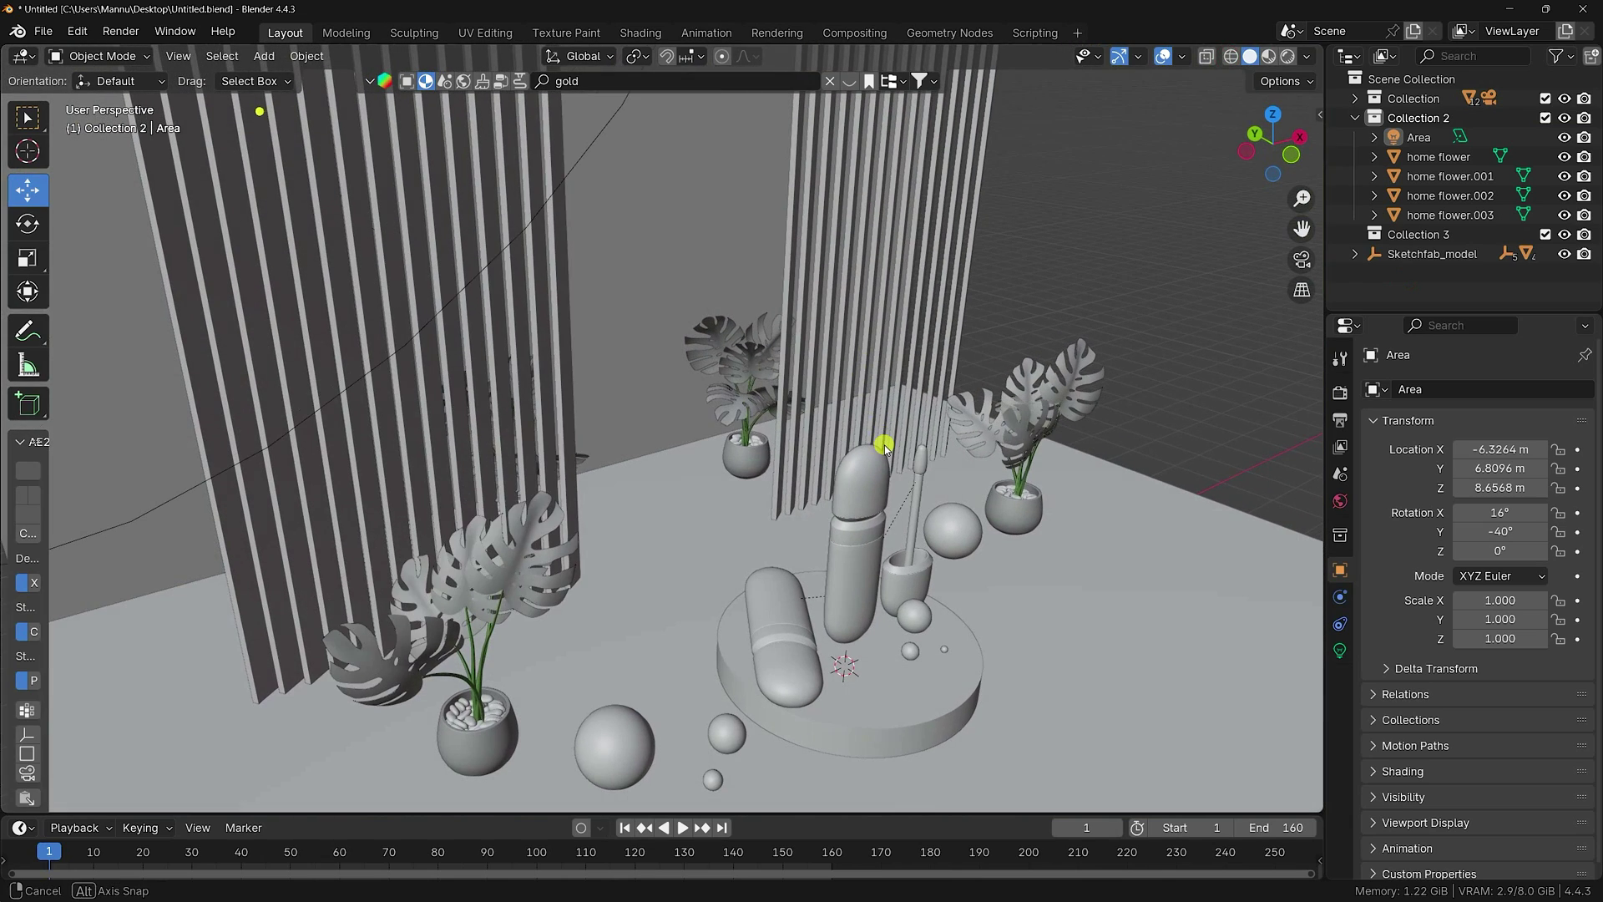
left_click(429, 84)
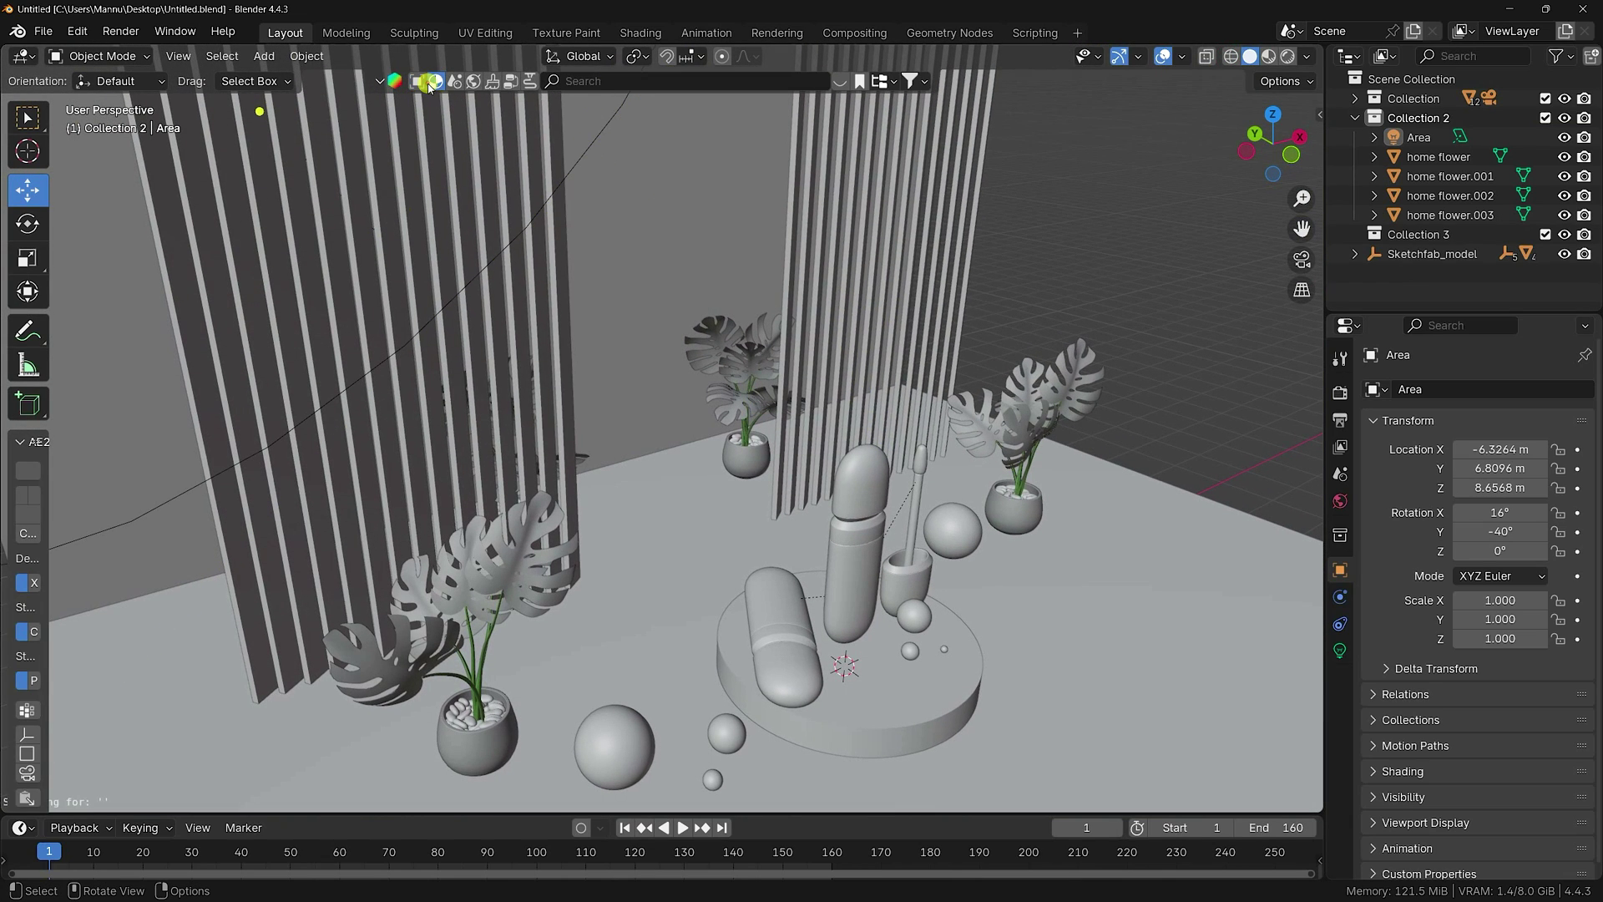
left_click(587, 83)
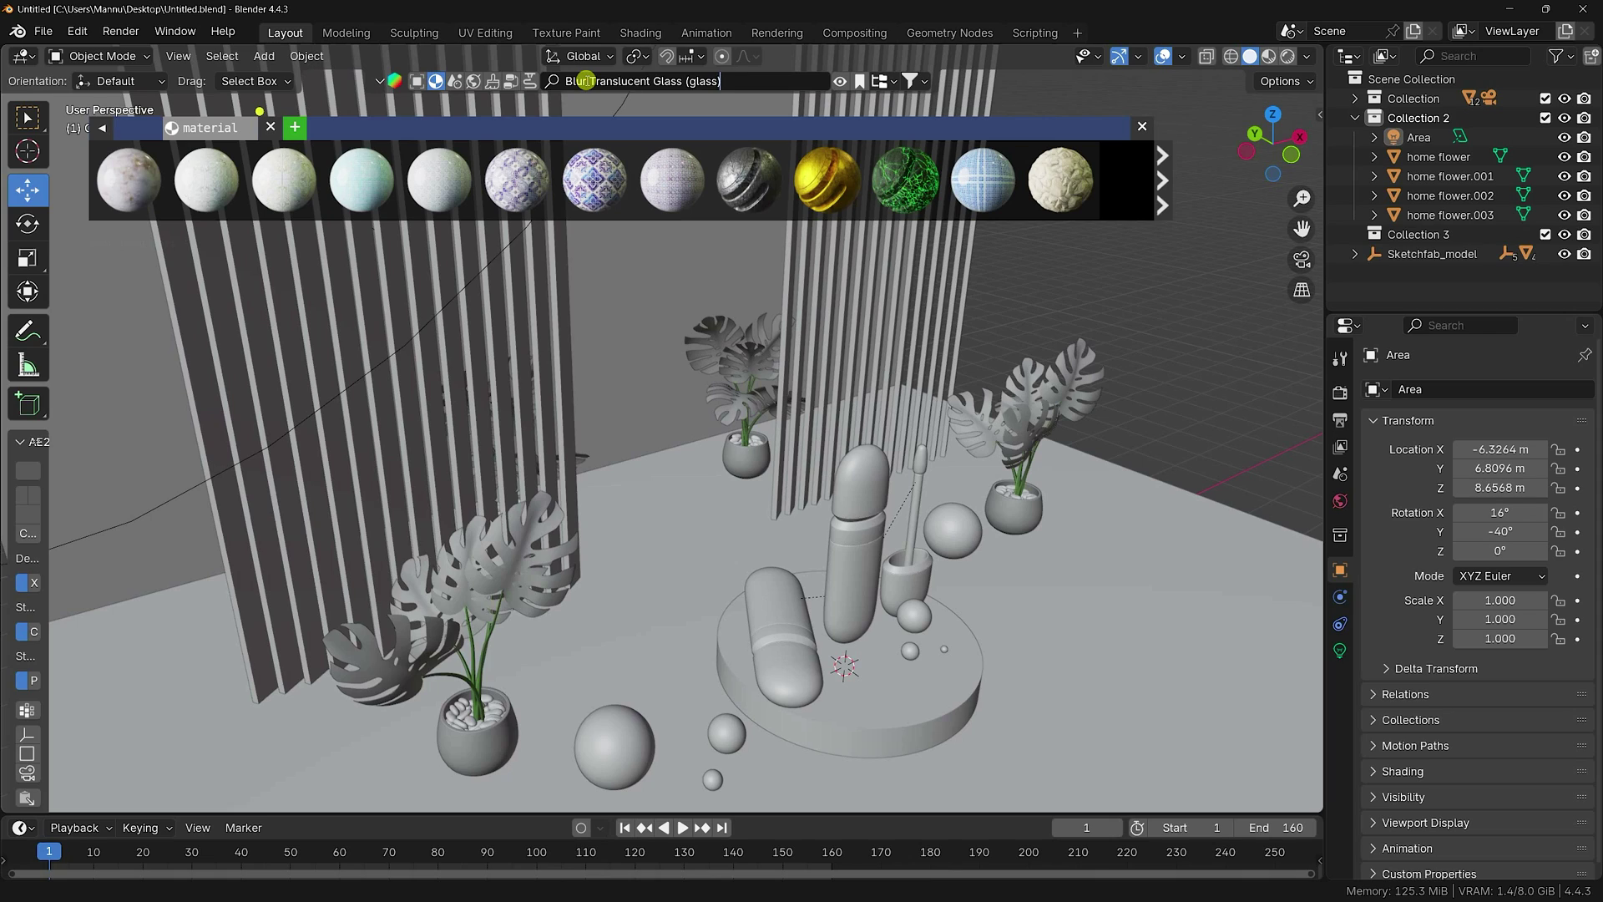
key("Return")
- Apply the Blur Translucent Glass (glass) material to both slatted walls, Cube and Cube.001
mouse_move(174, 198)
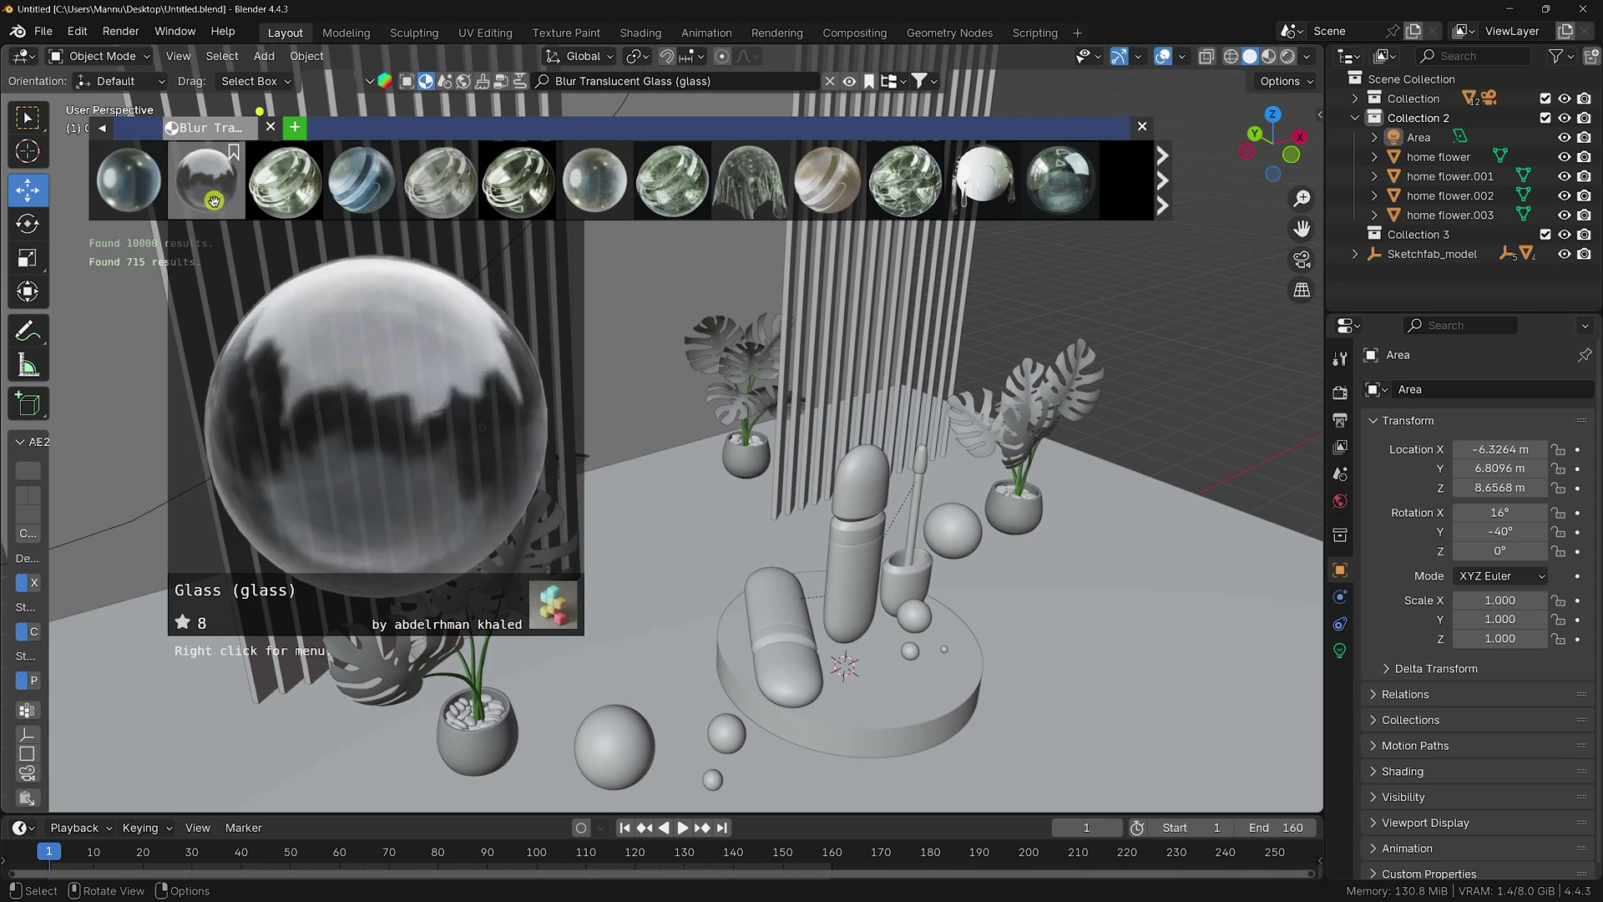
left_click_drag(223, 205, 551, 351)
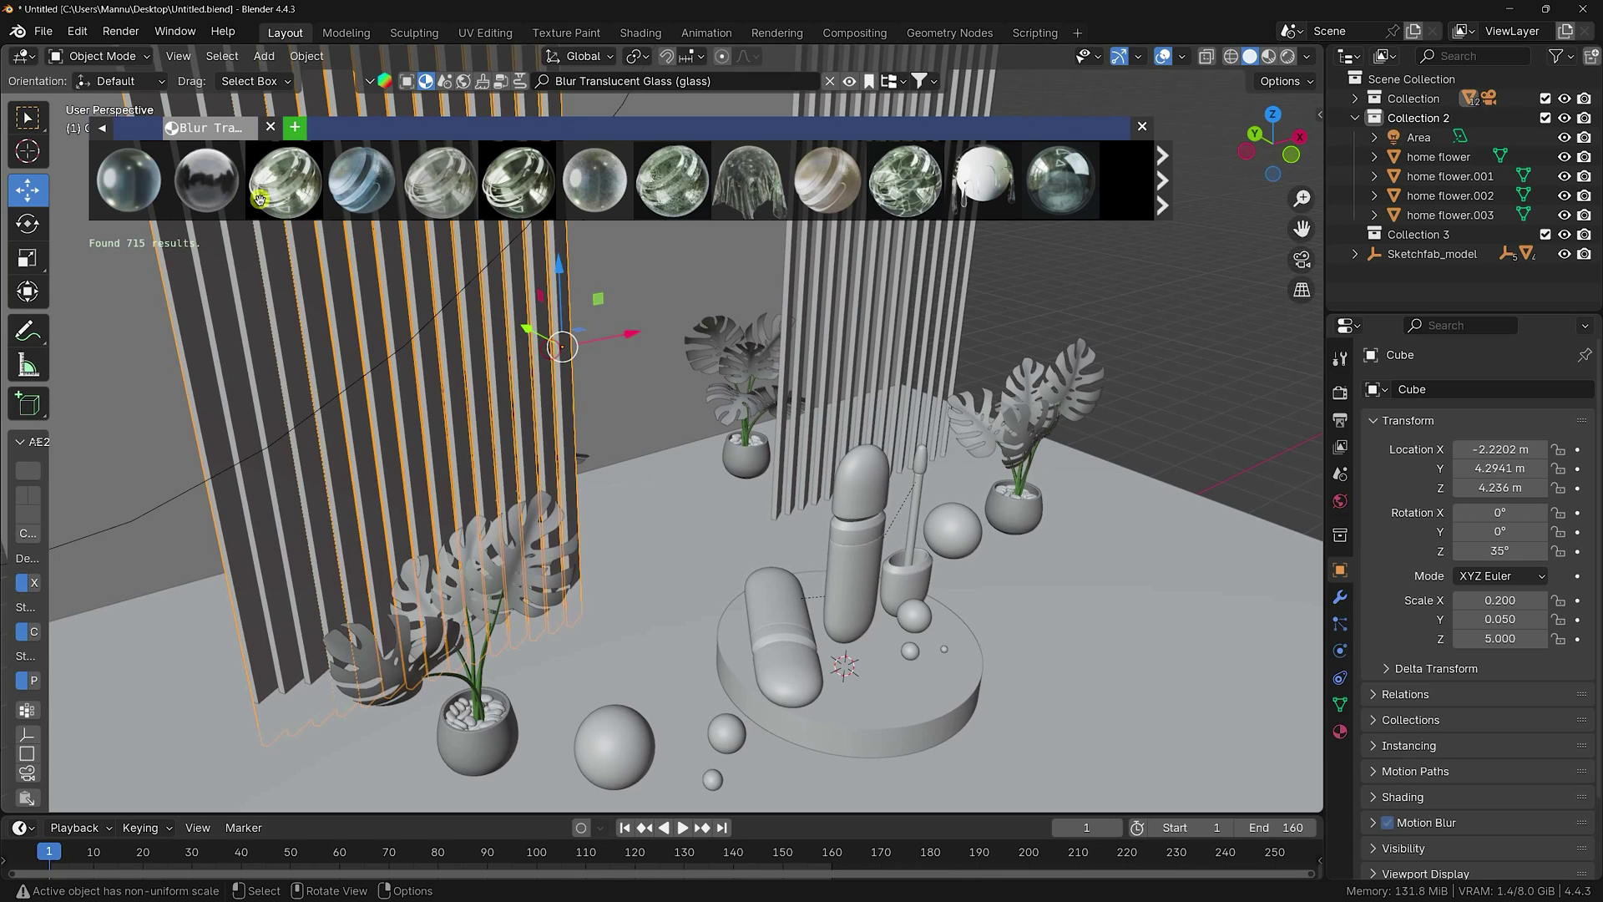
left_click(214, 184)
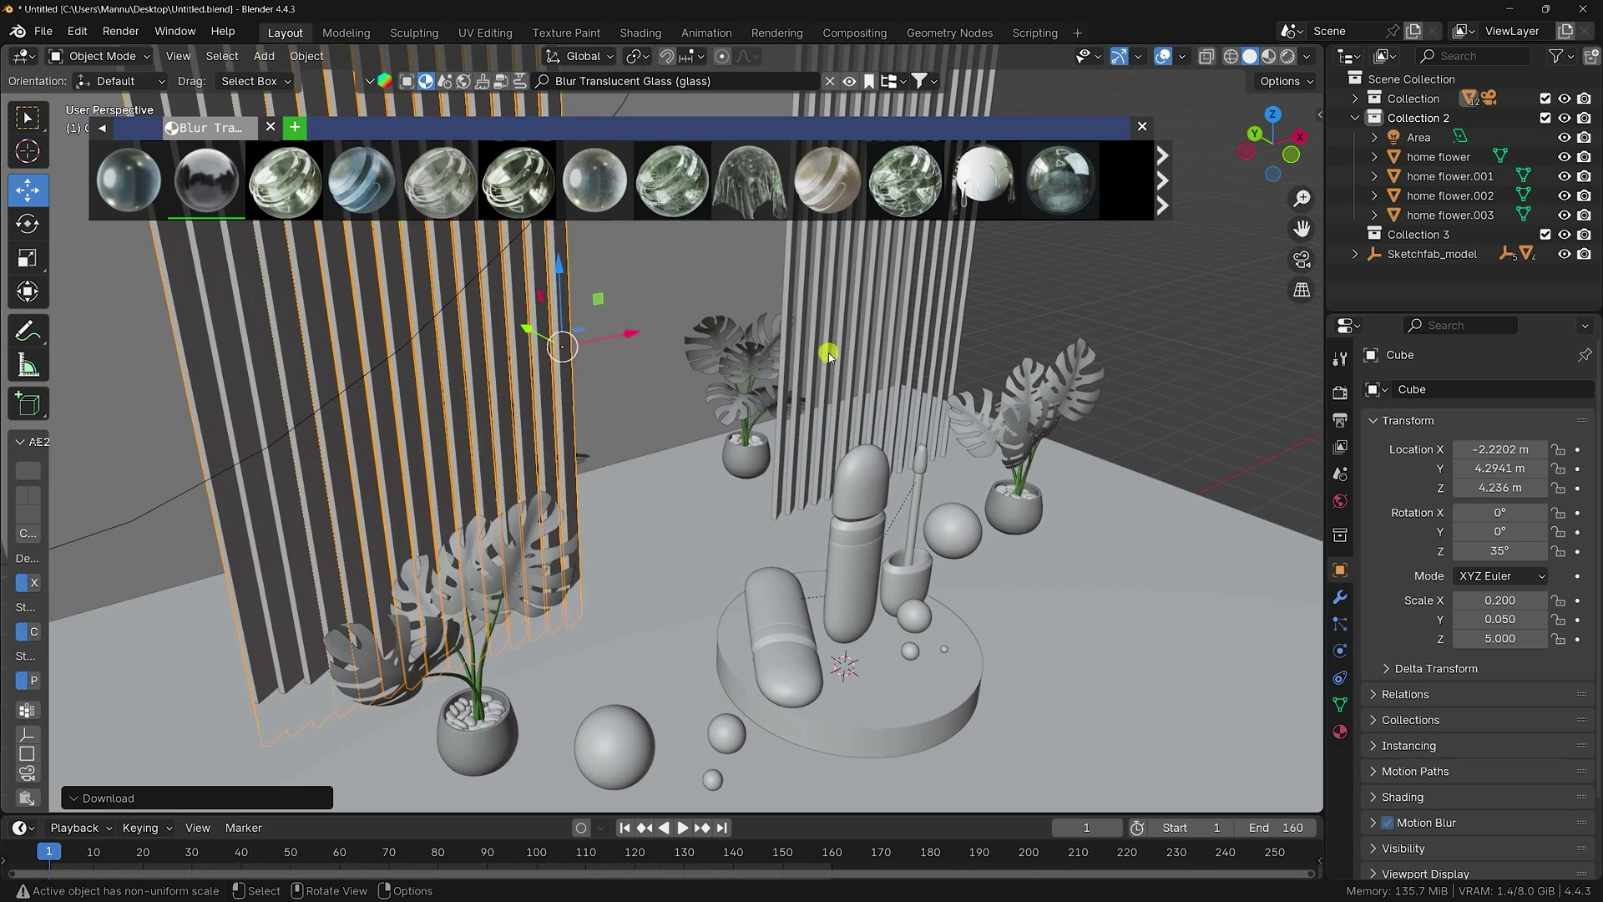
left_click(869, 323)
mouse_move(207, 192)
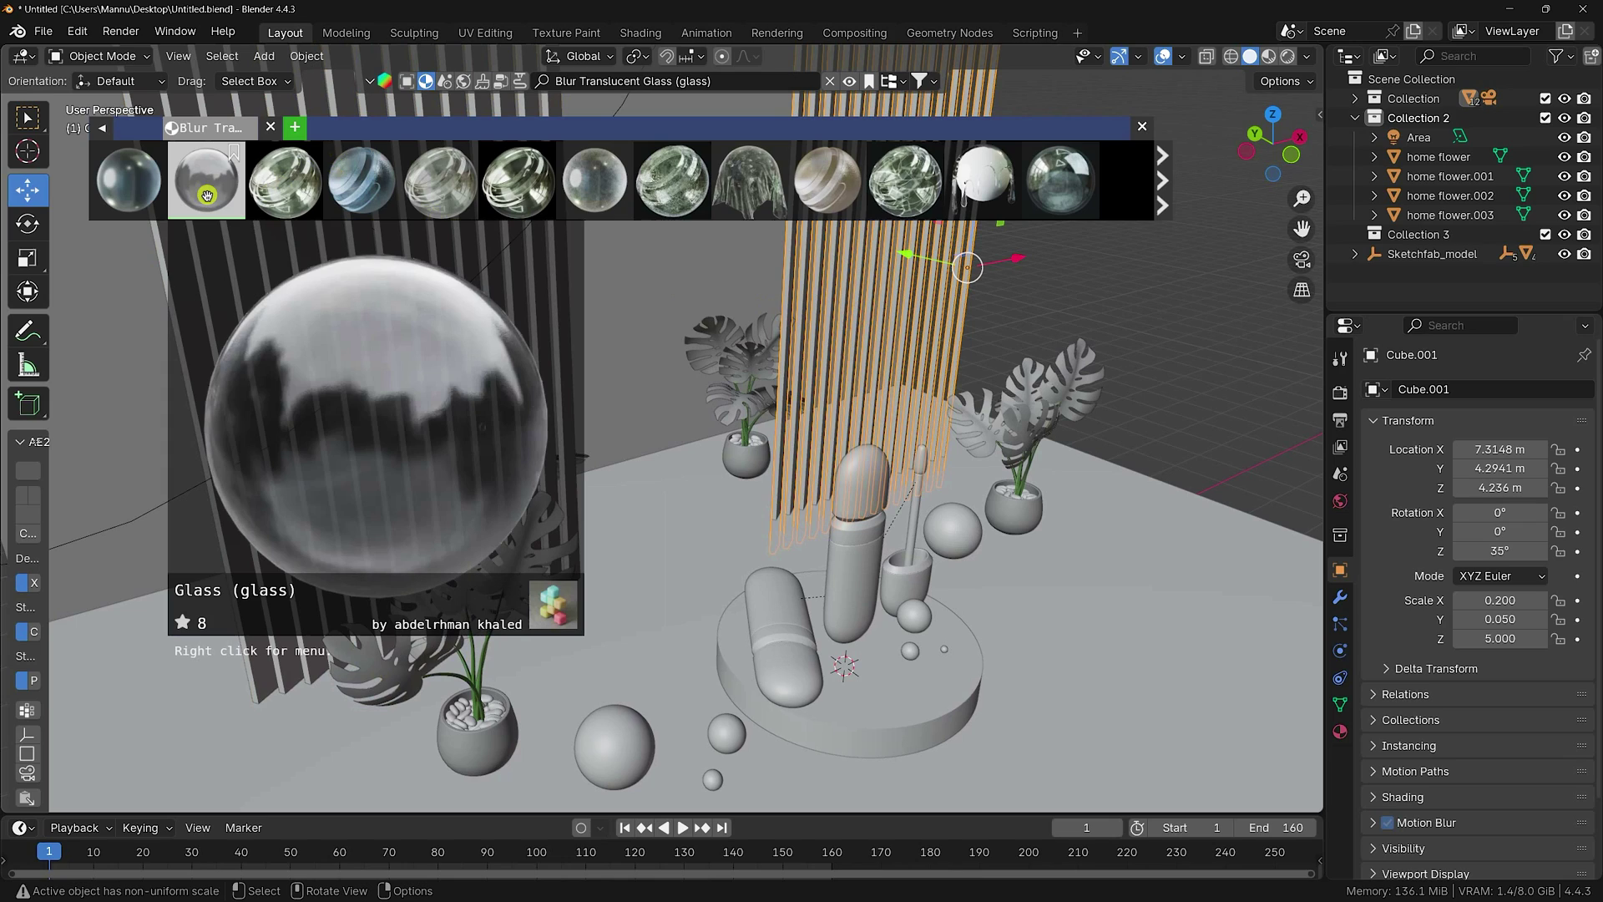
left_click_drag(207, 194, 301, 320)
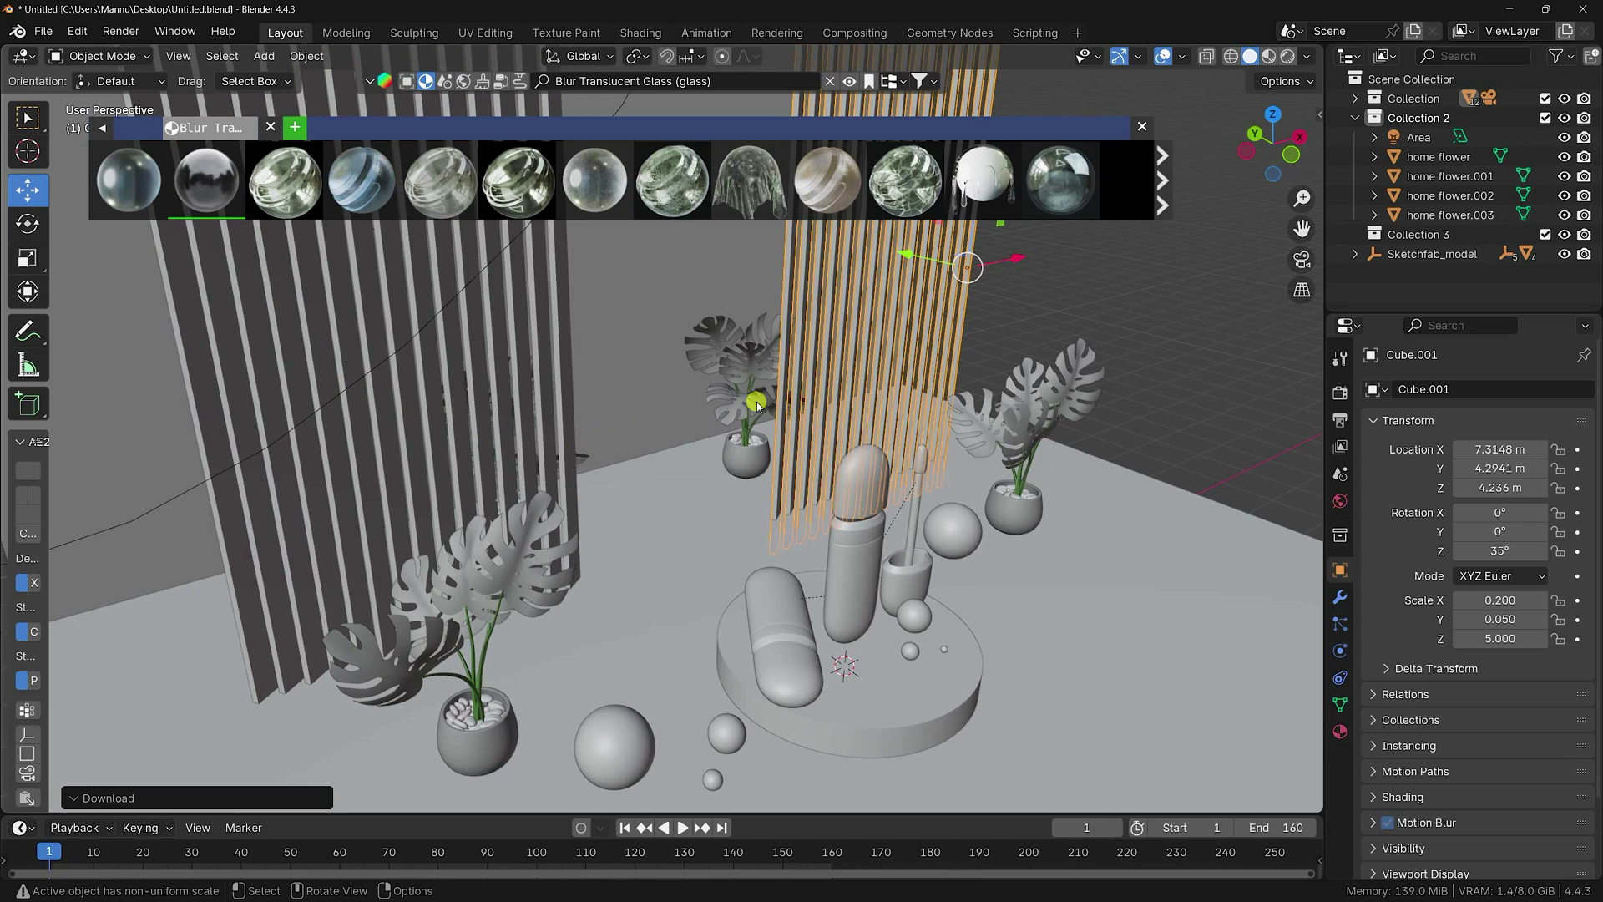
left_click(543, 443)
left_click(895, 398)
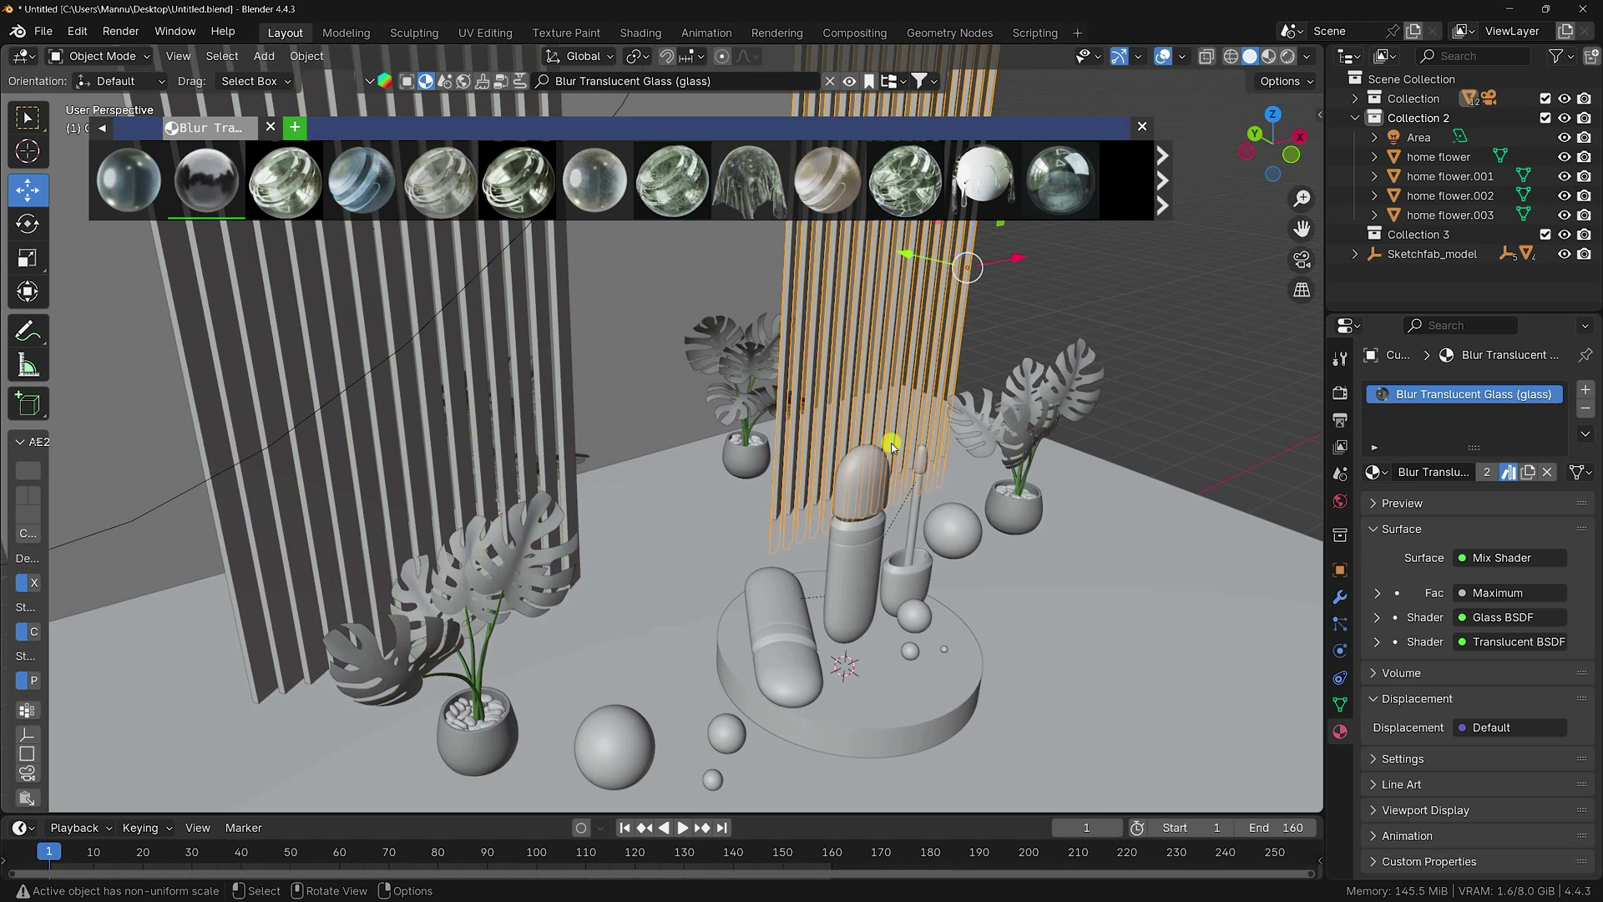
- Hide the asset results, render a still image from the camera view, and close the render window after reviewing it
key("KP_0")
left_click(1139, 131)
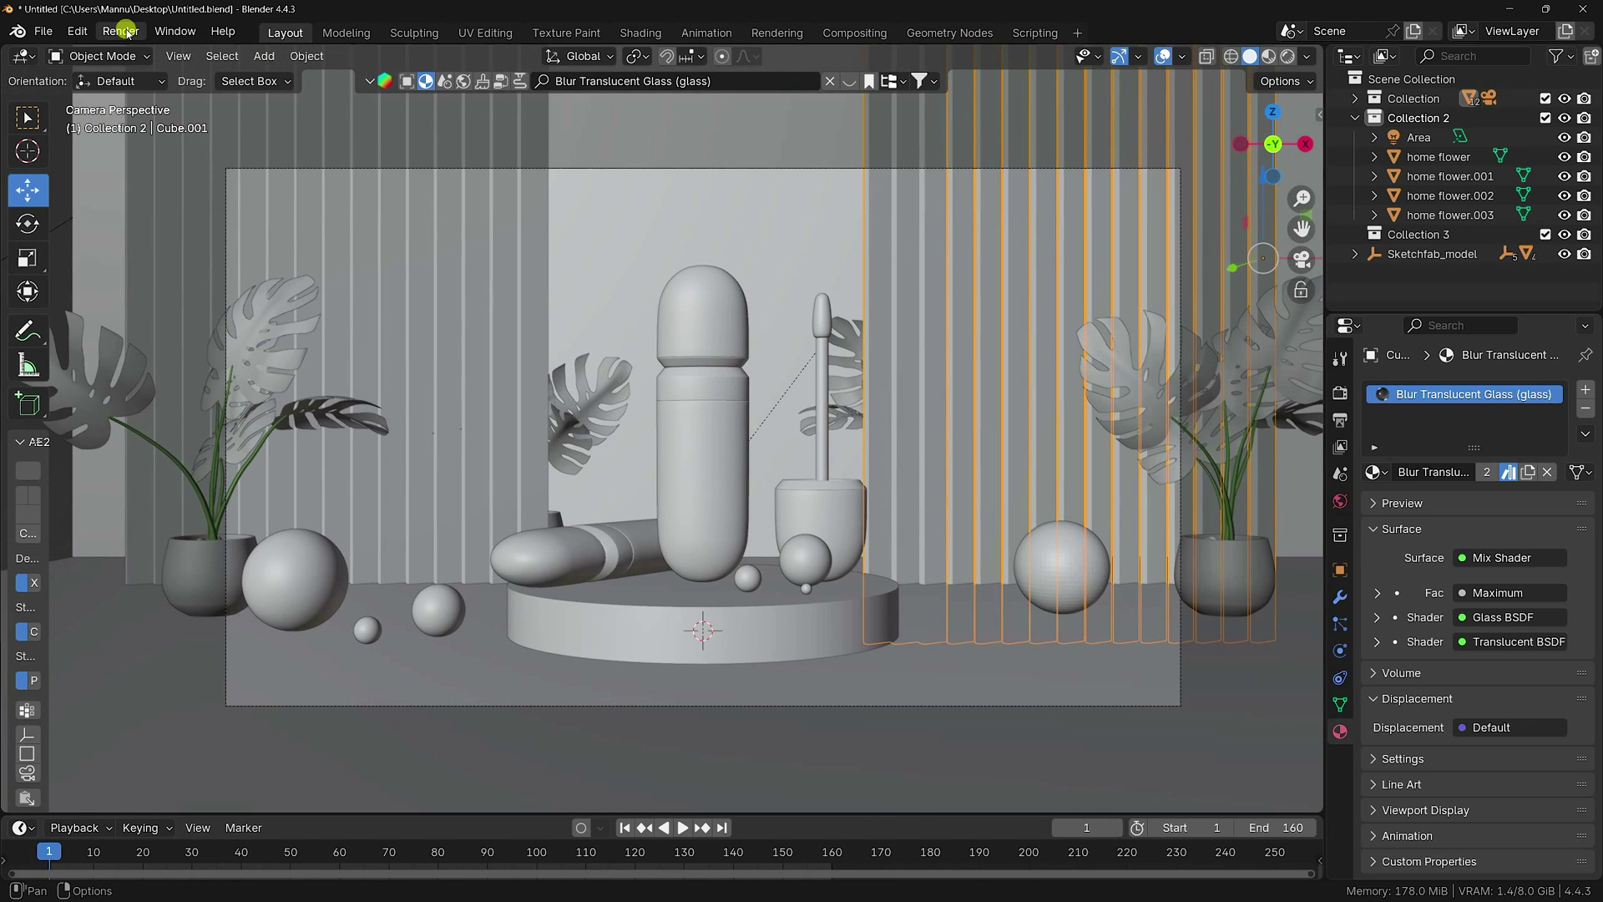
left_click(126, 33)
left_click(138, 53)
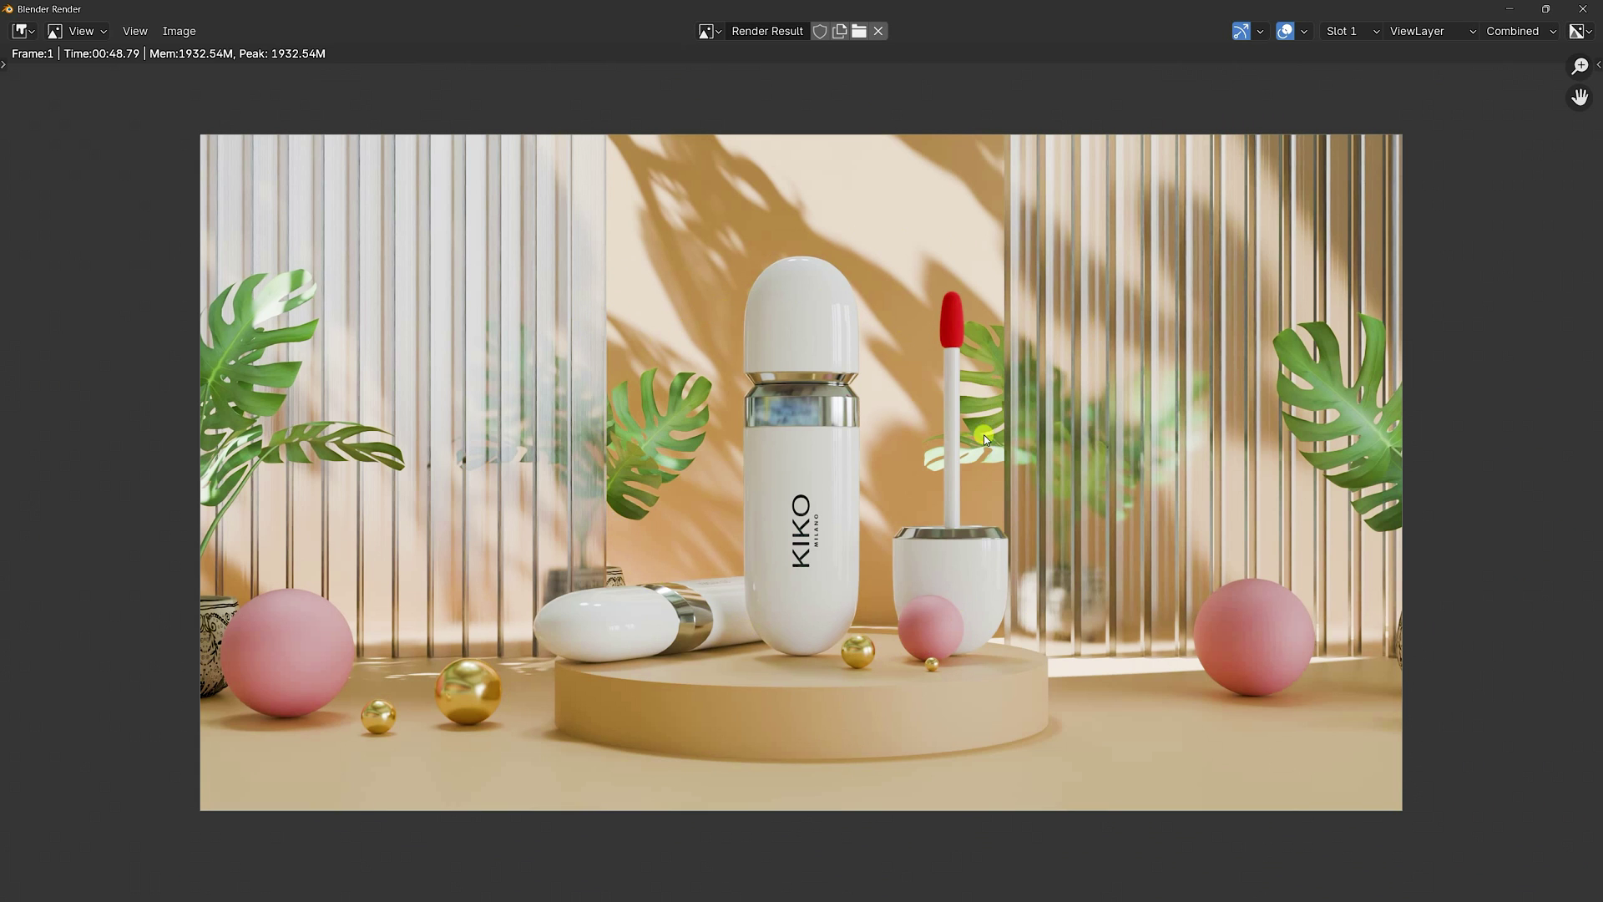
left_click(1584, 9)
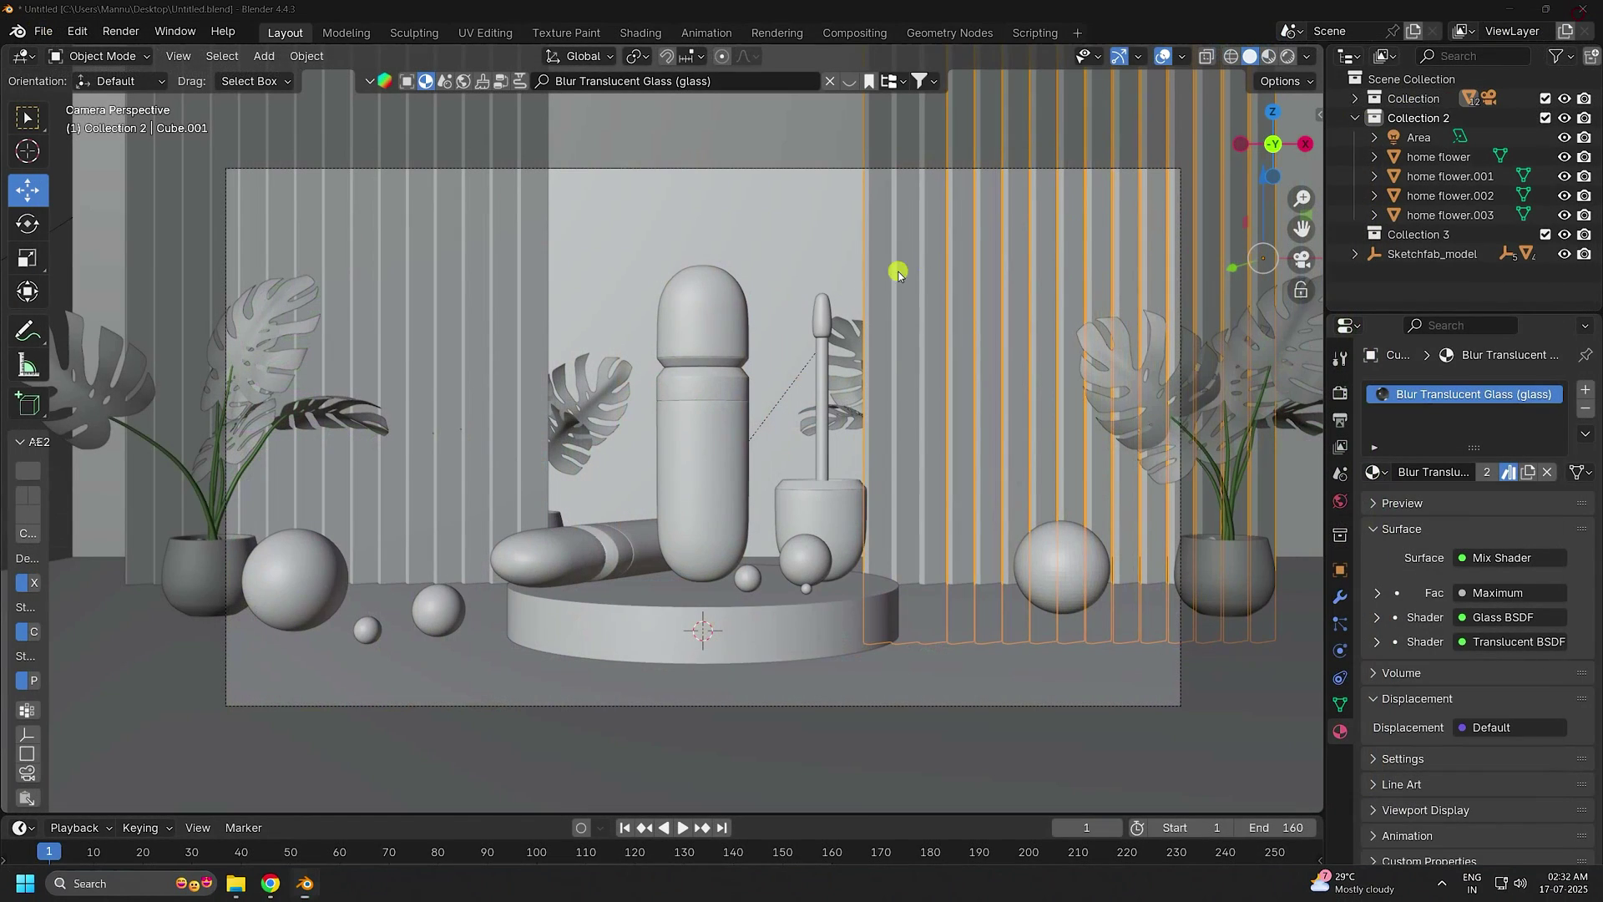
- Show the camera view in rendered shading, select the area light, and add a new collection to the scene
left_click(1286, 58)
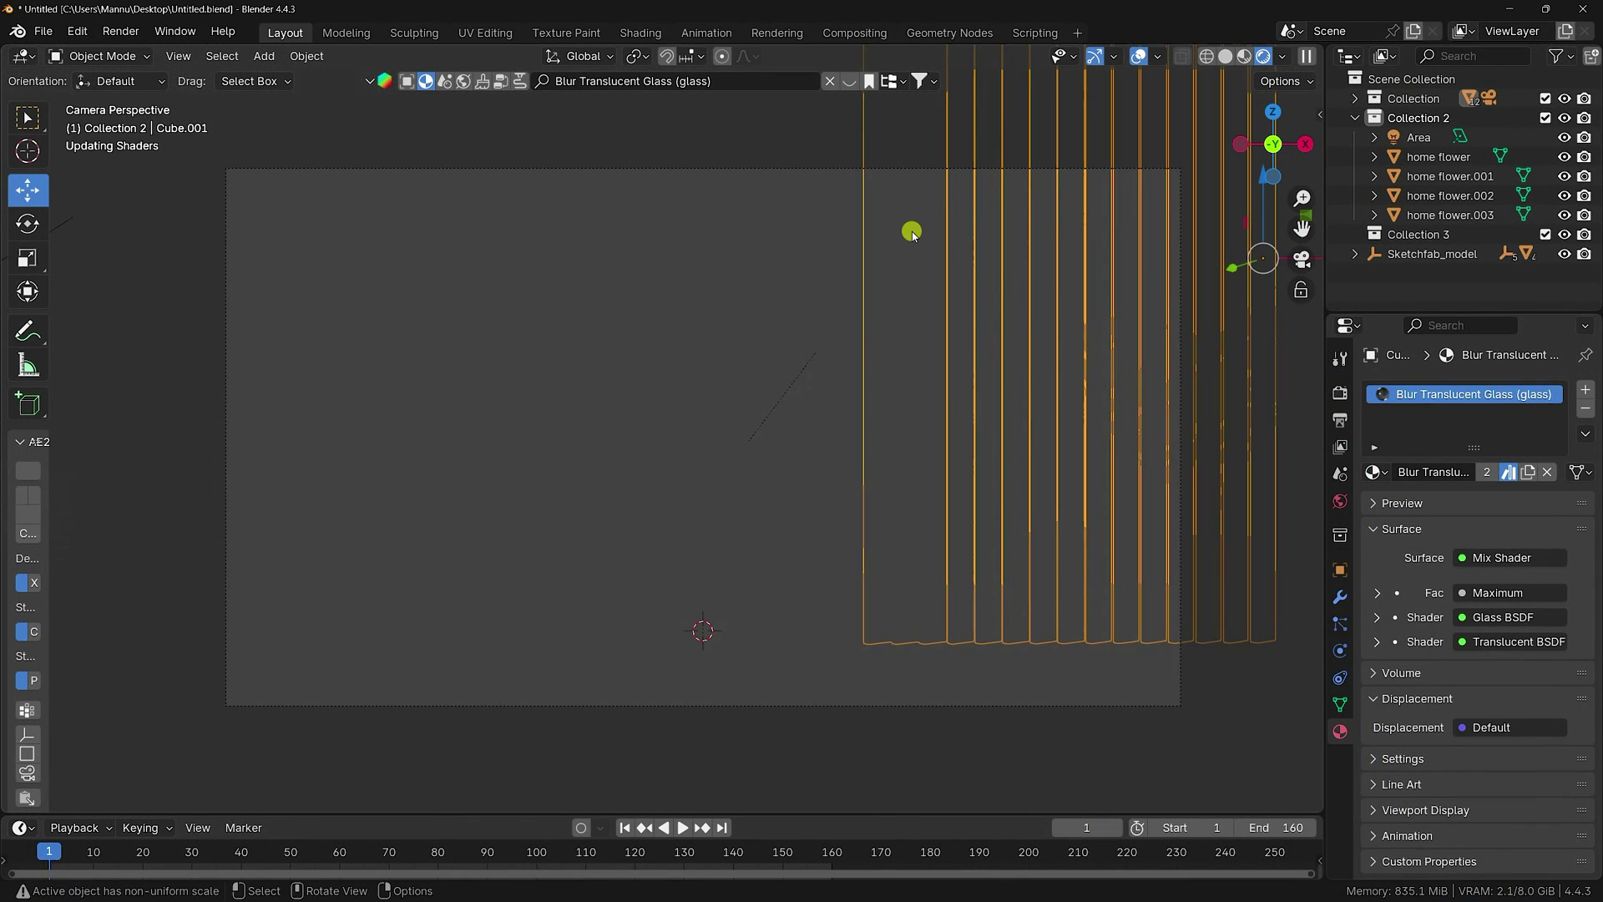
left_click(1419, 137)
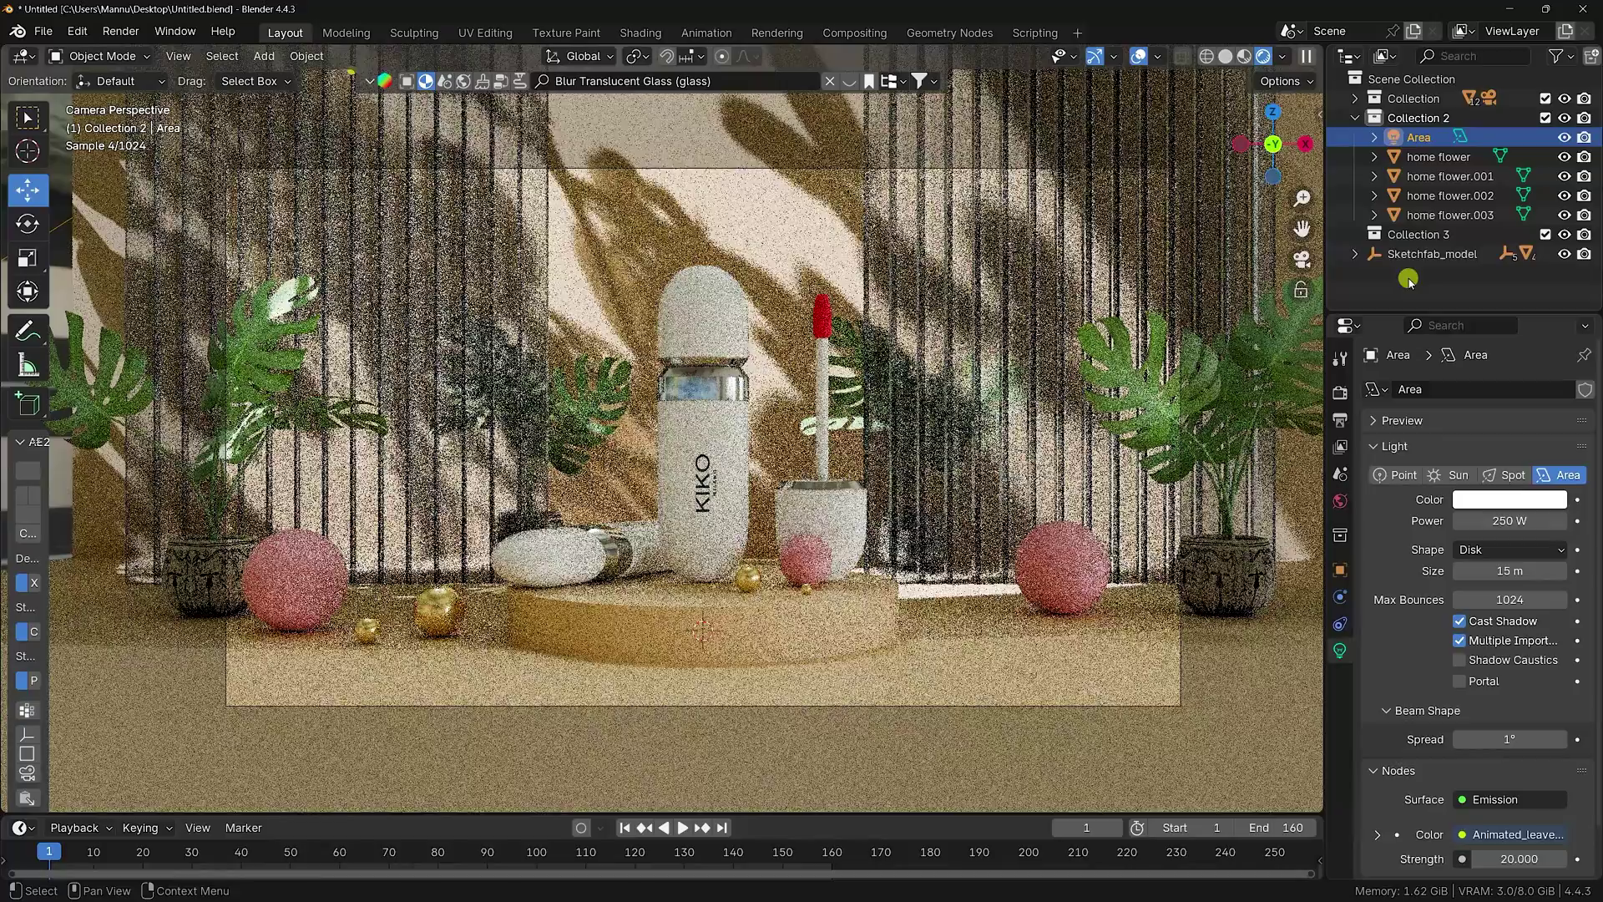
right_click(1409, 273)
left_click(1408, 270)
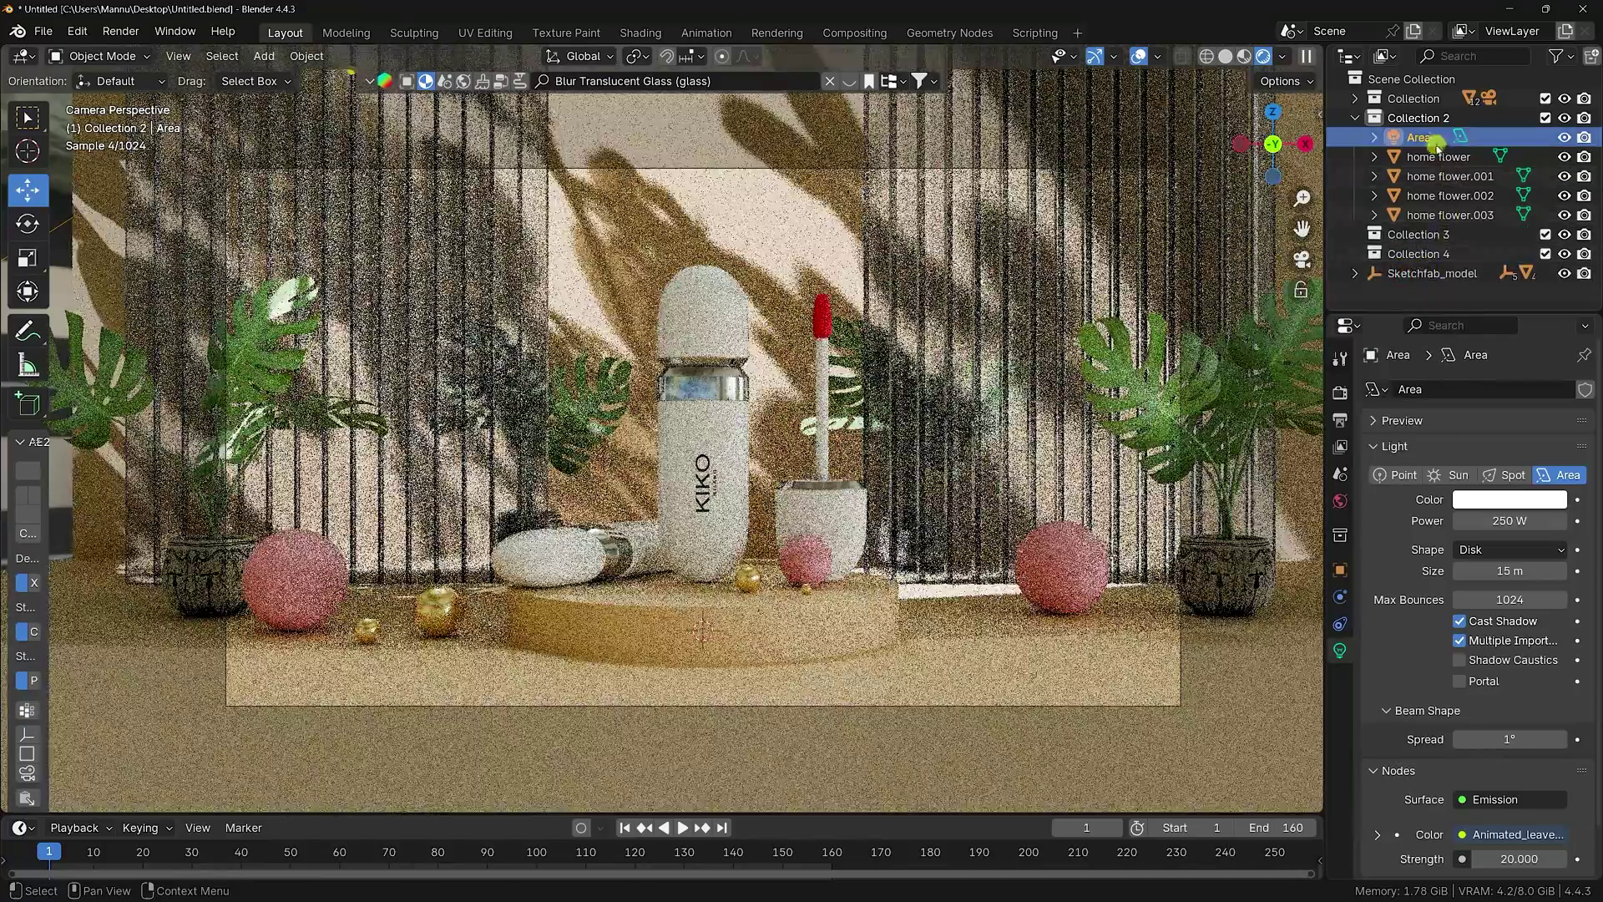
- Move the area light into Collection 4 and set its location to X -5.7 m, Y 6.5 m, Z 12 m
left_click_drag(1417, 137, 1433, 264)
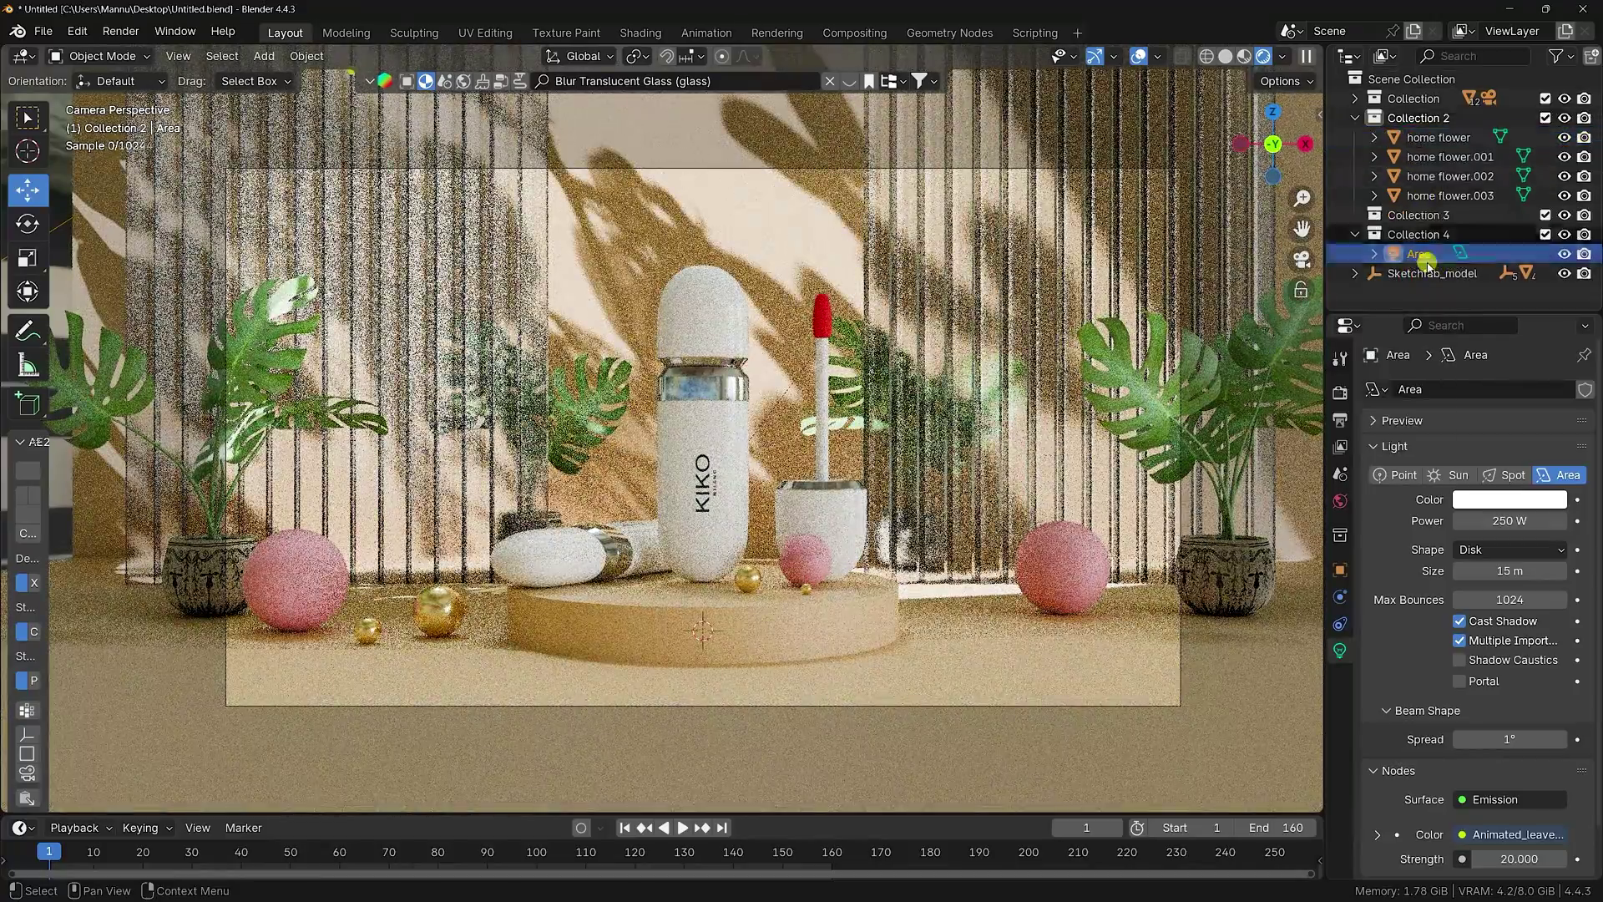
left_click(1341, 569)
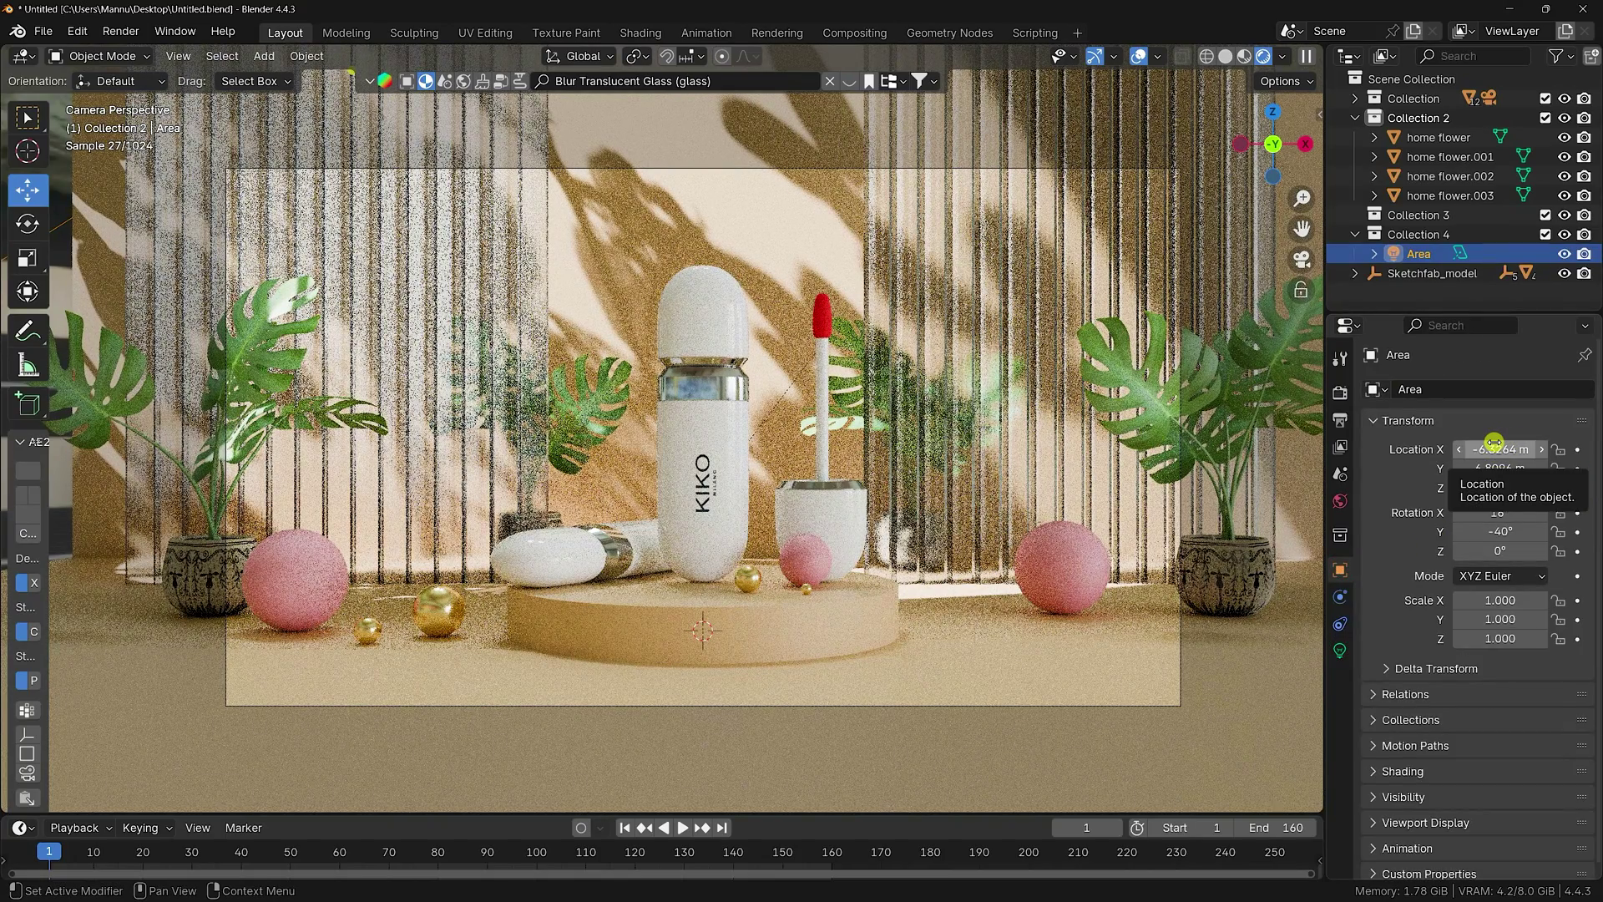
left_click(1494, 442)
type("-5.")
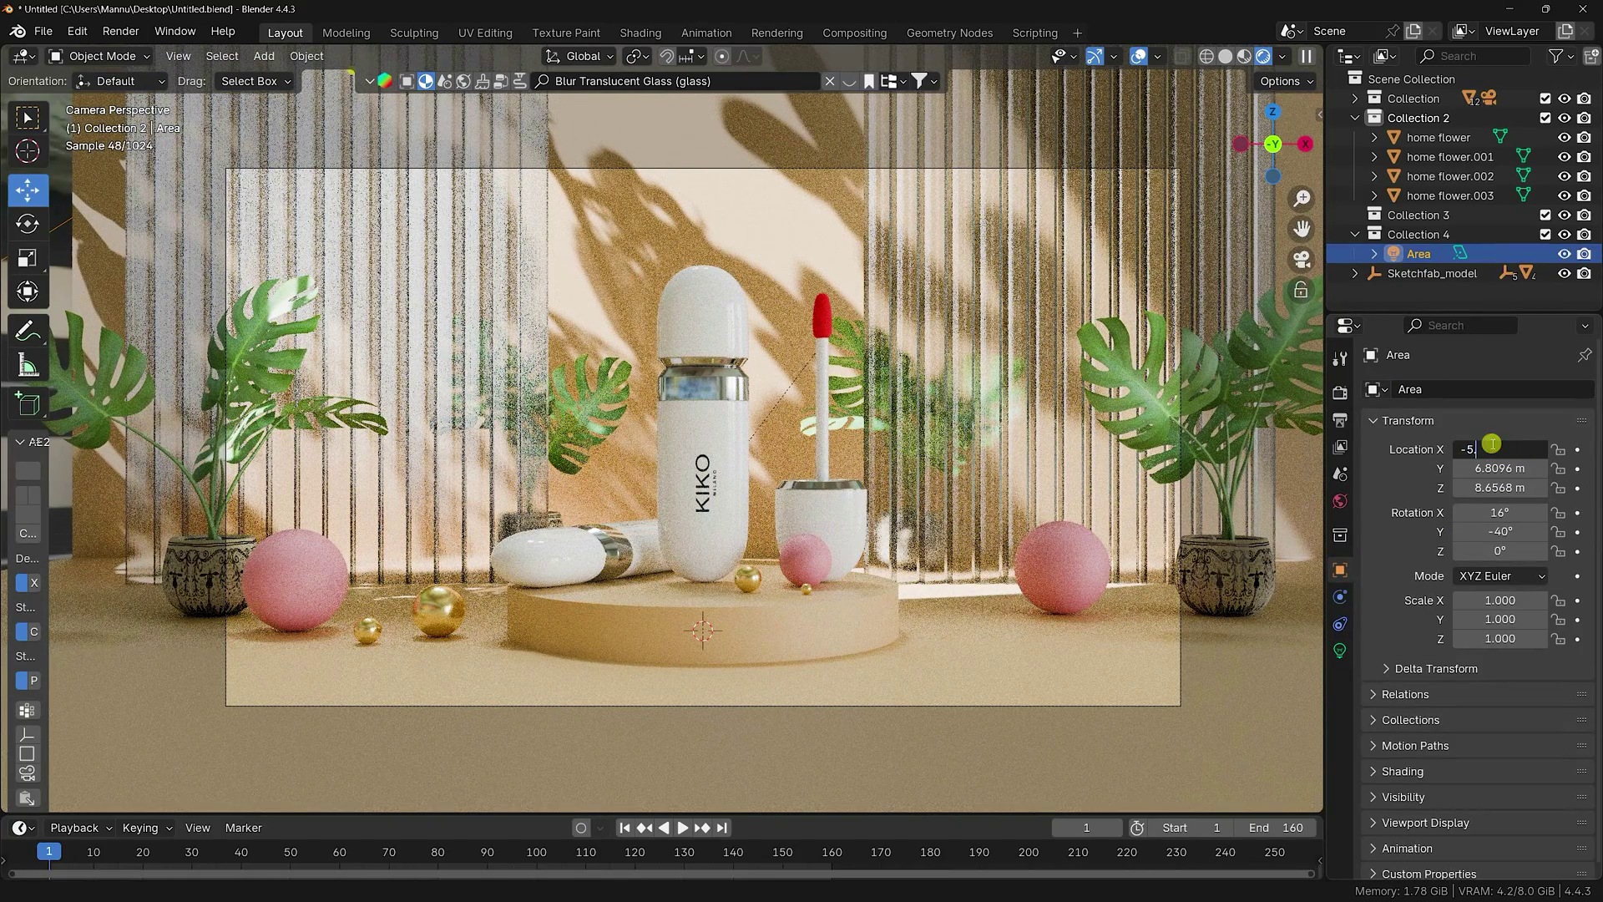
type("7")
key("Return")
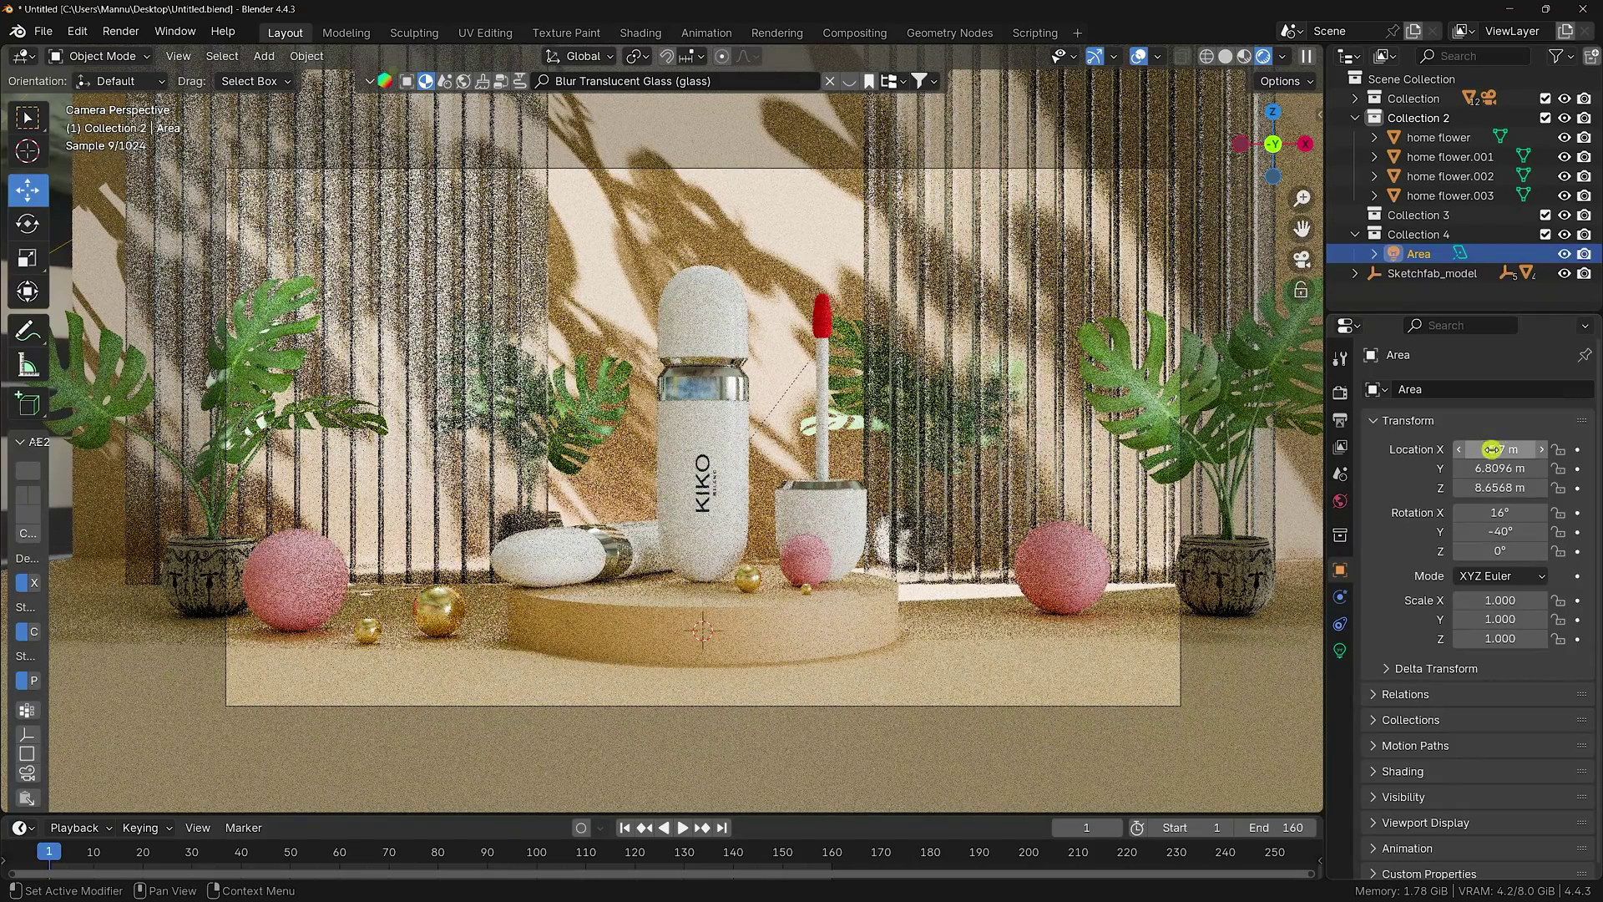
left_click(1498, 474)
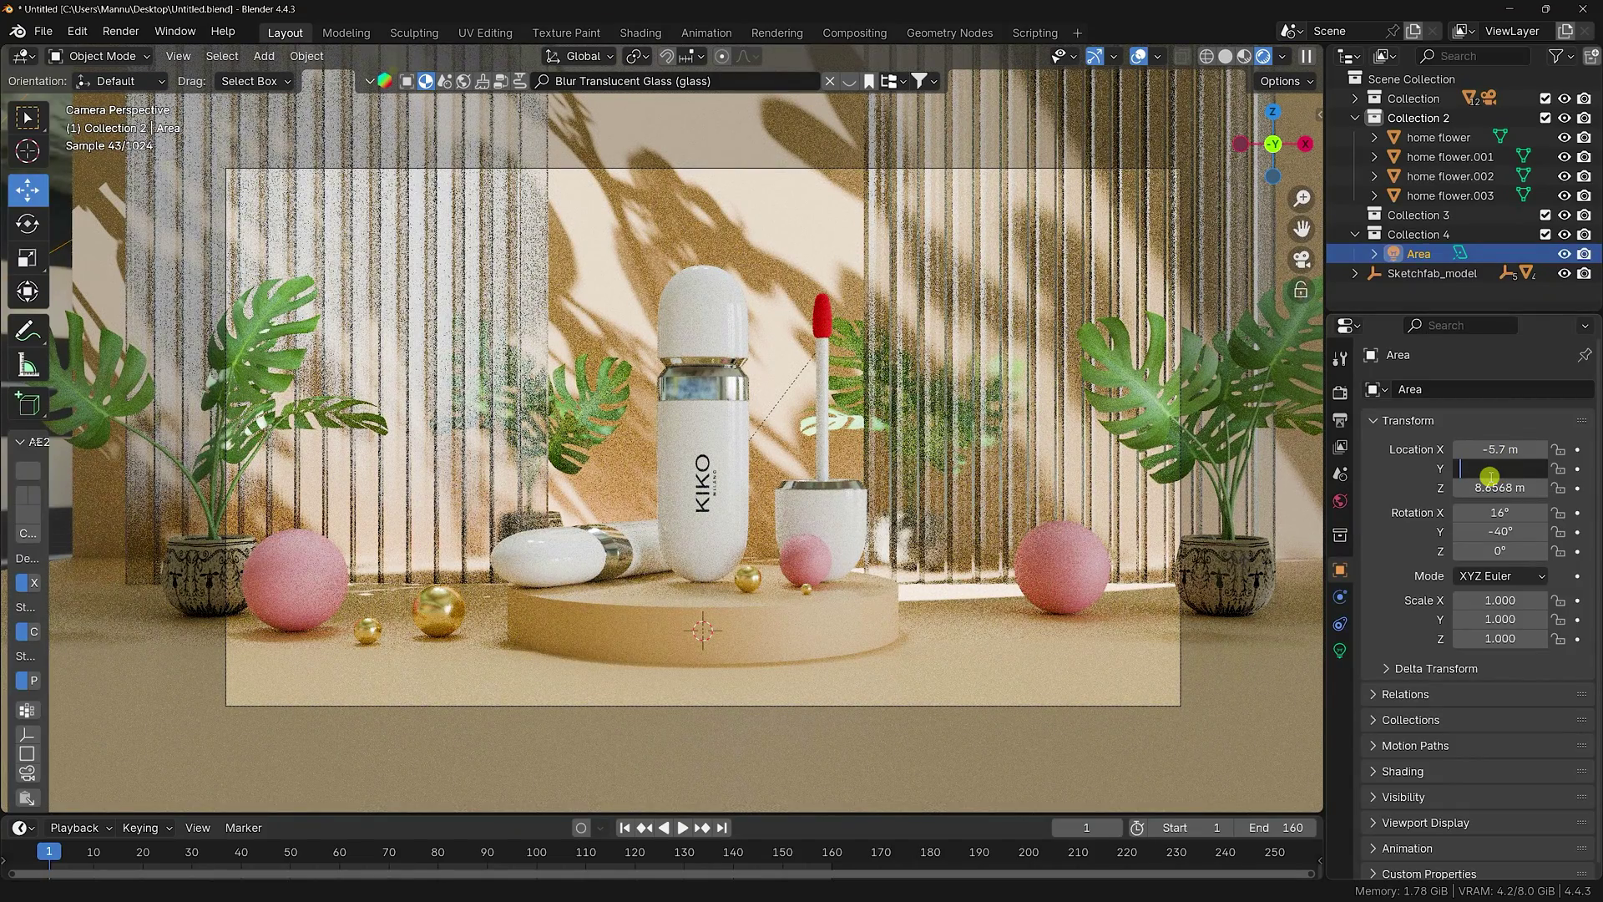
type("6.5")
key("Return")
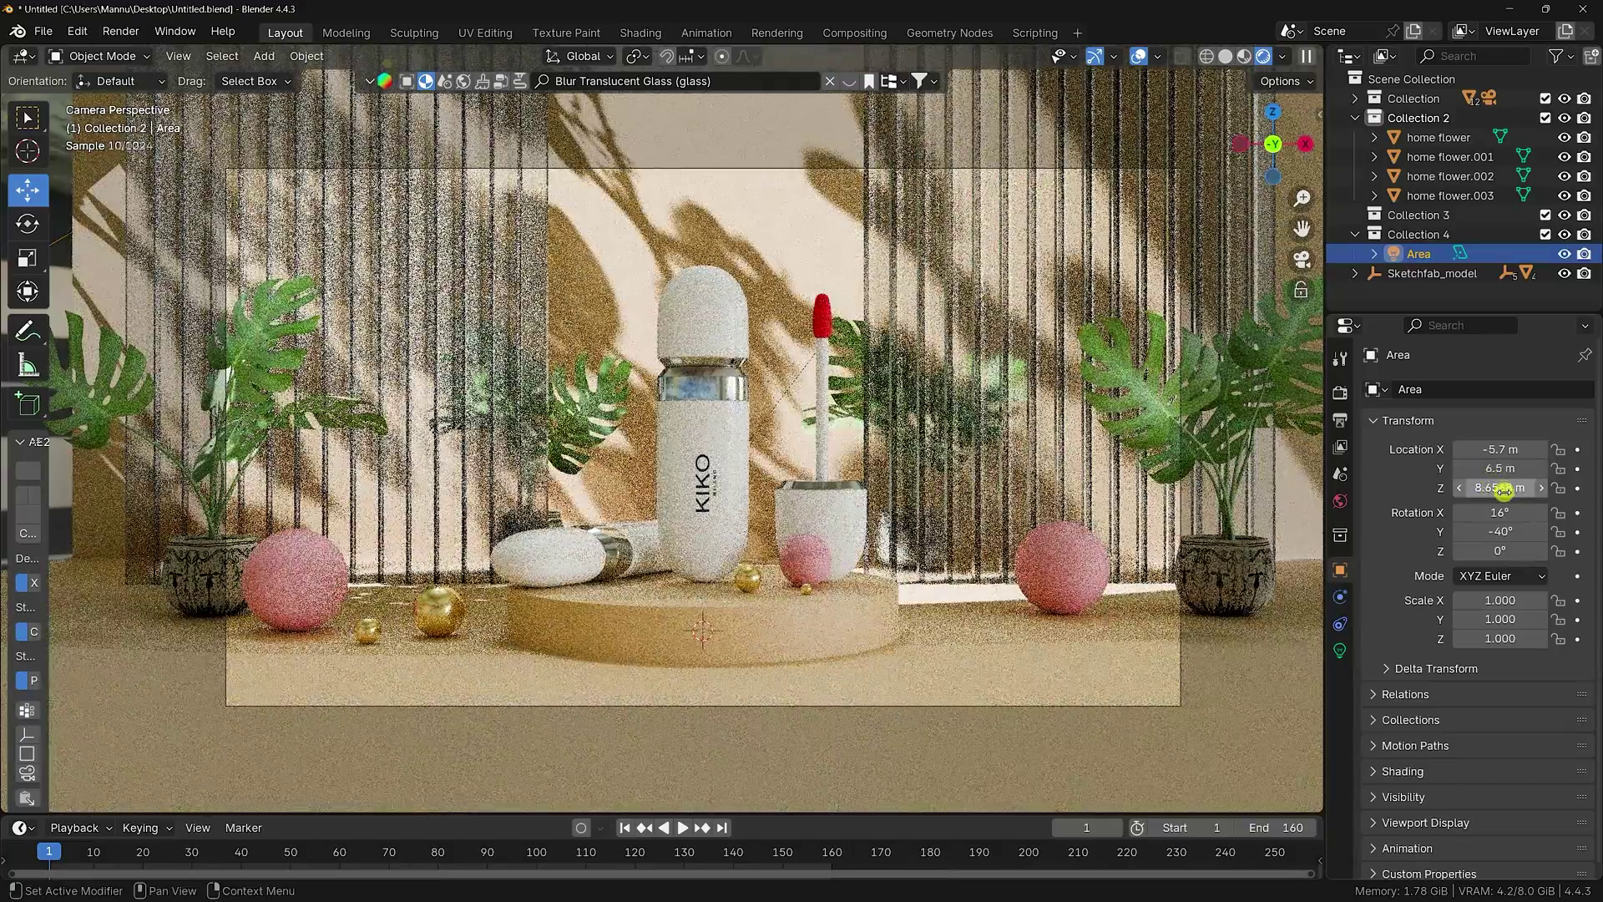
left_click(1504, 488)
type("12")
key("Return")
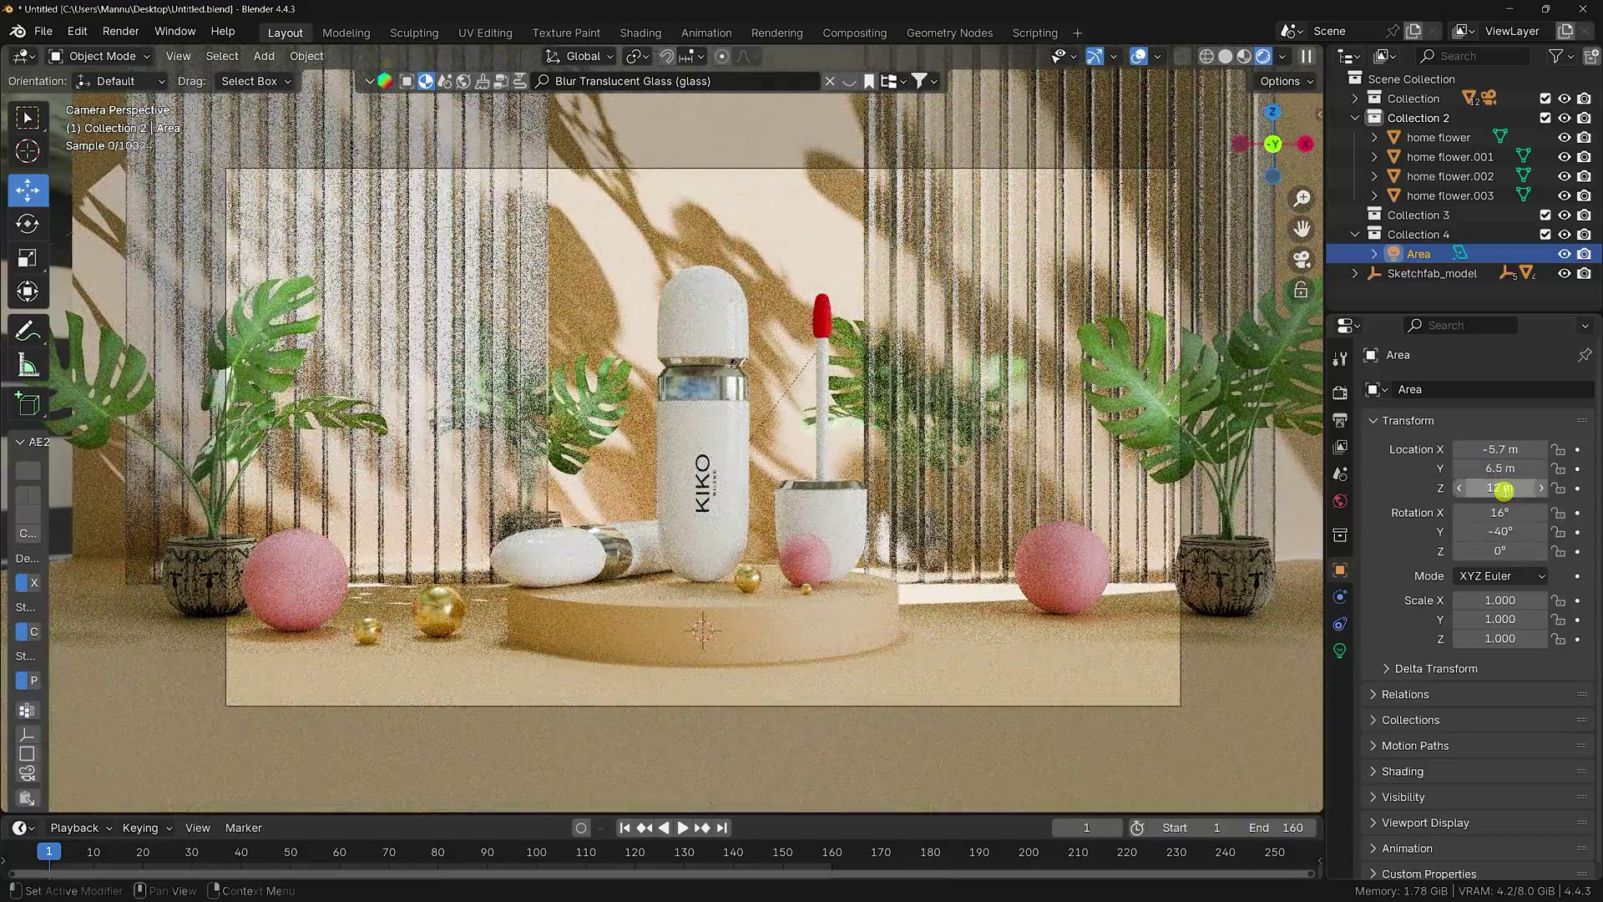
scroll(710, 171, "up", 2)
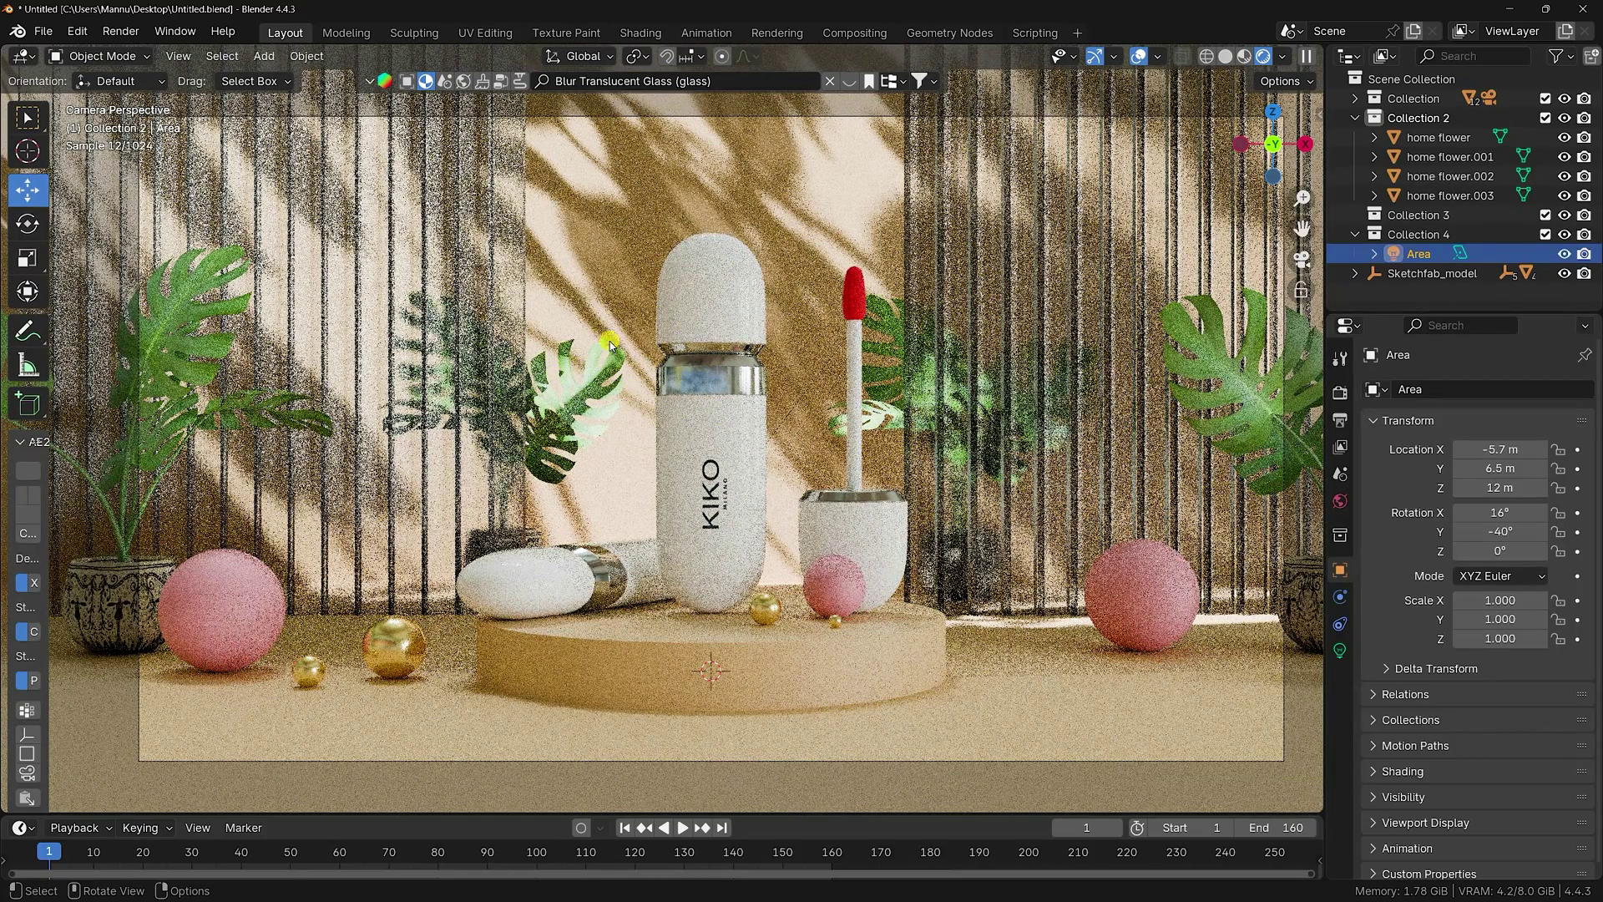
- Return the viewport to solid shading and save the file
left_click(1225, 56)
mouse_move(1142, 297)
middle_mouse_down()
mouse_move(876, 361)
mouse_move(937, 404)
middle_mouse_up()
key("ctrl+s")
scroll(935, 404, "down", 8)
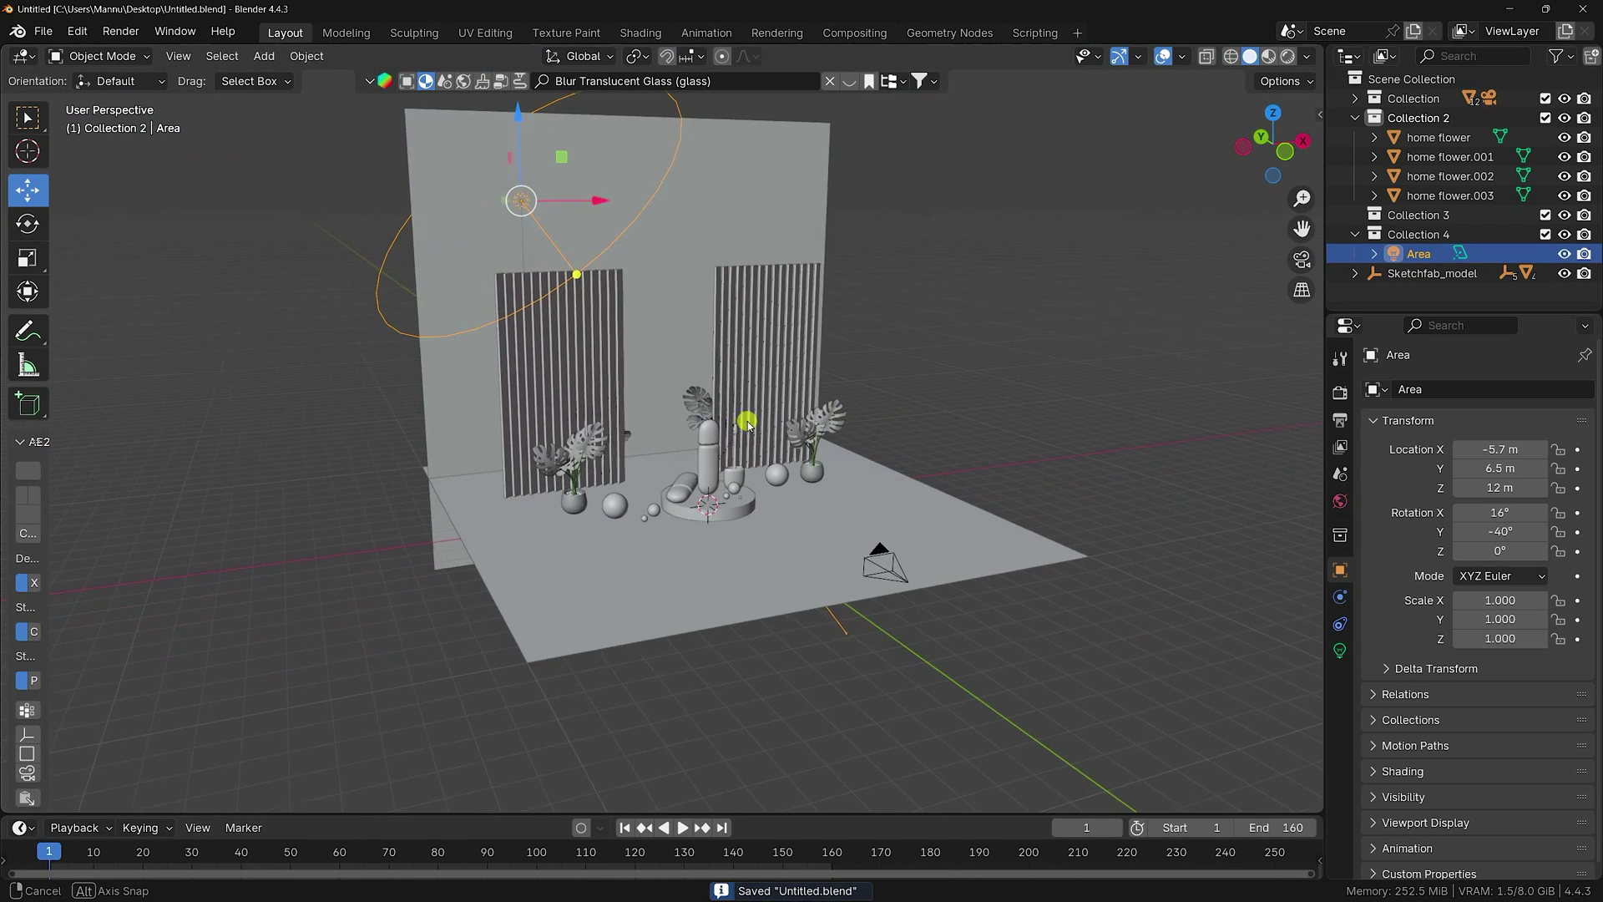
- Add a second area light, raise it about 4.86 m and move it about -5.08 m along X
left_click(264, 56)
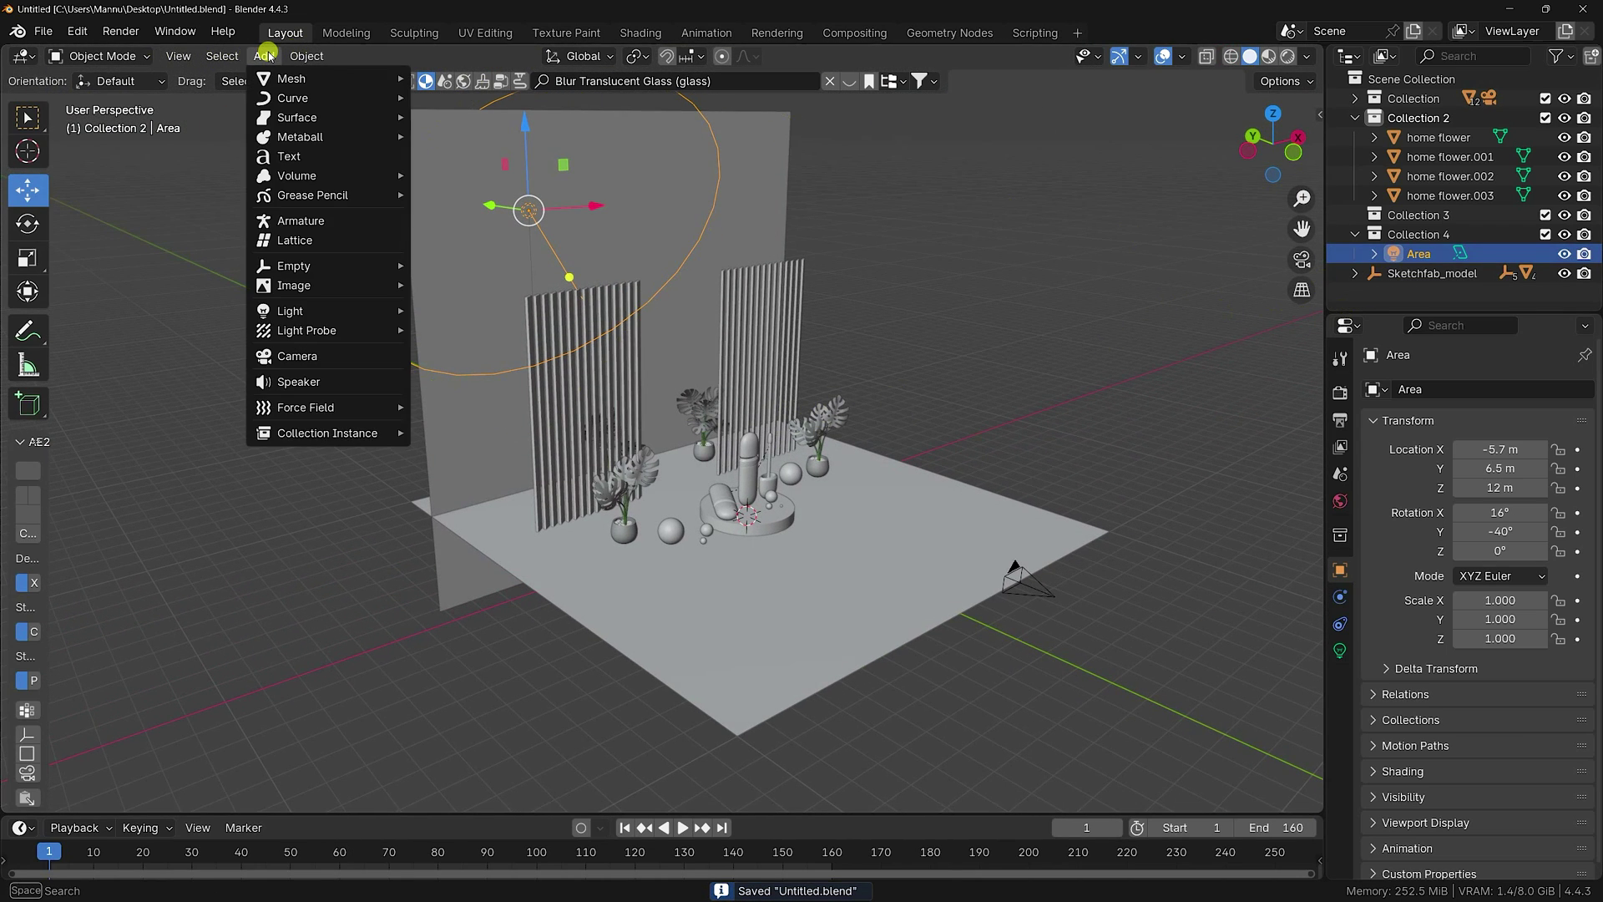
mouse_move(293, 311)
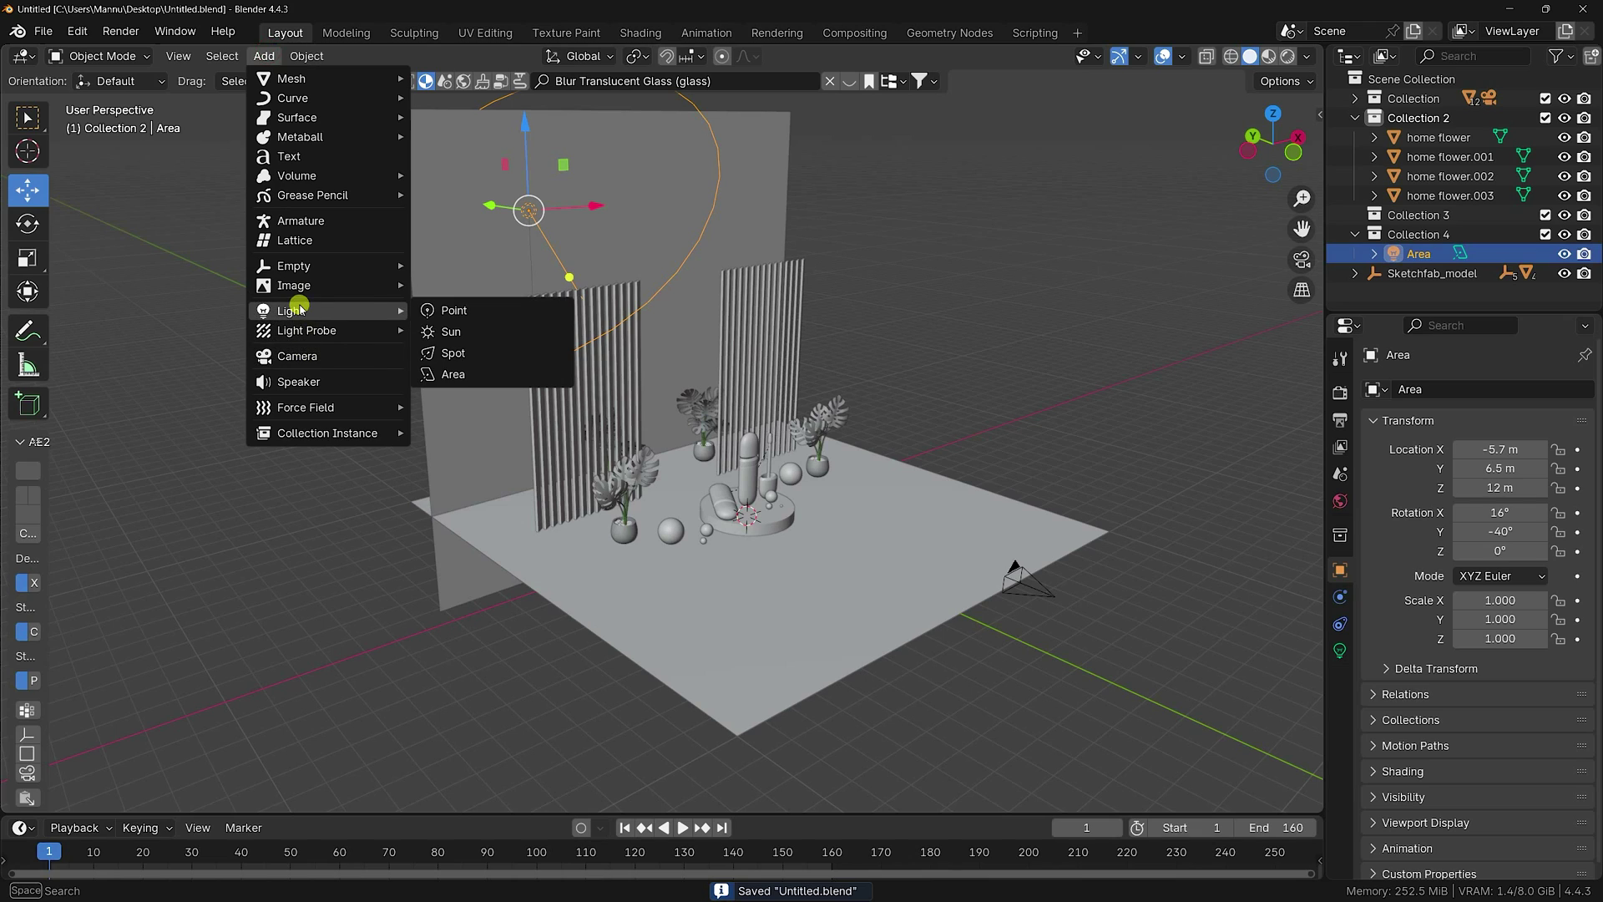
left_click(477, 369)
left_click_drag(755, 444, 754, 330)
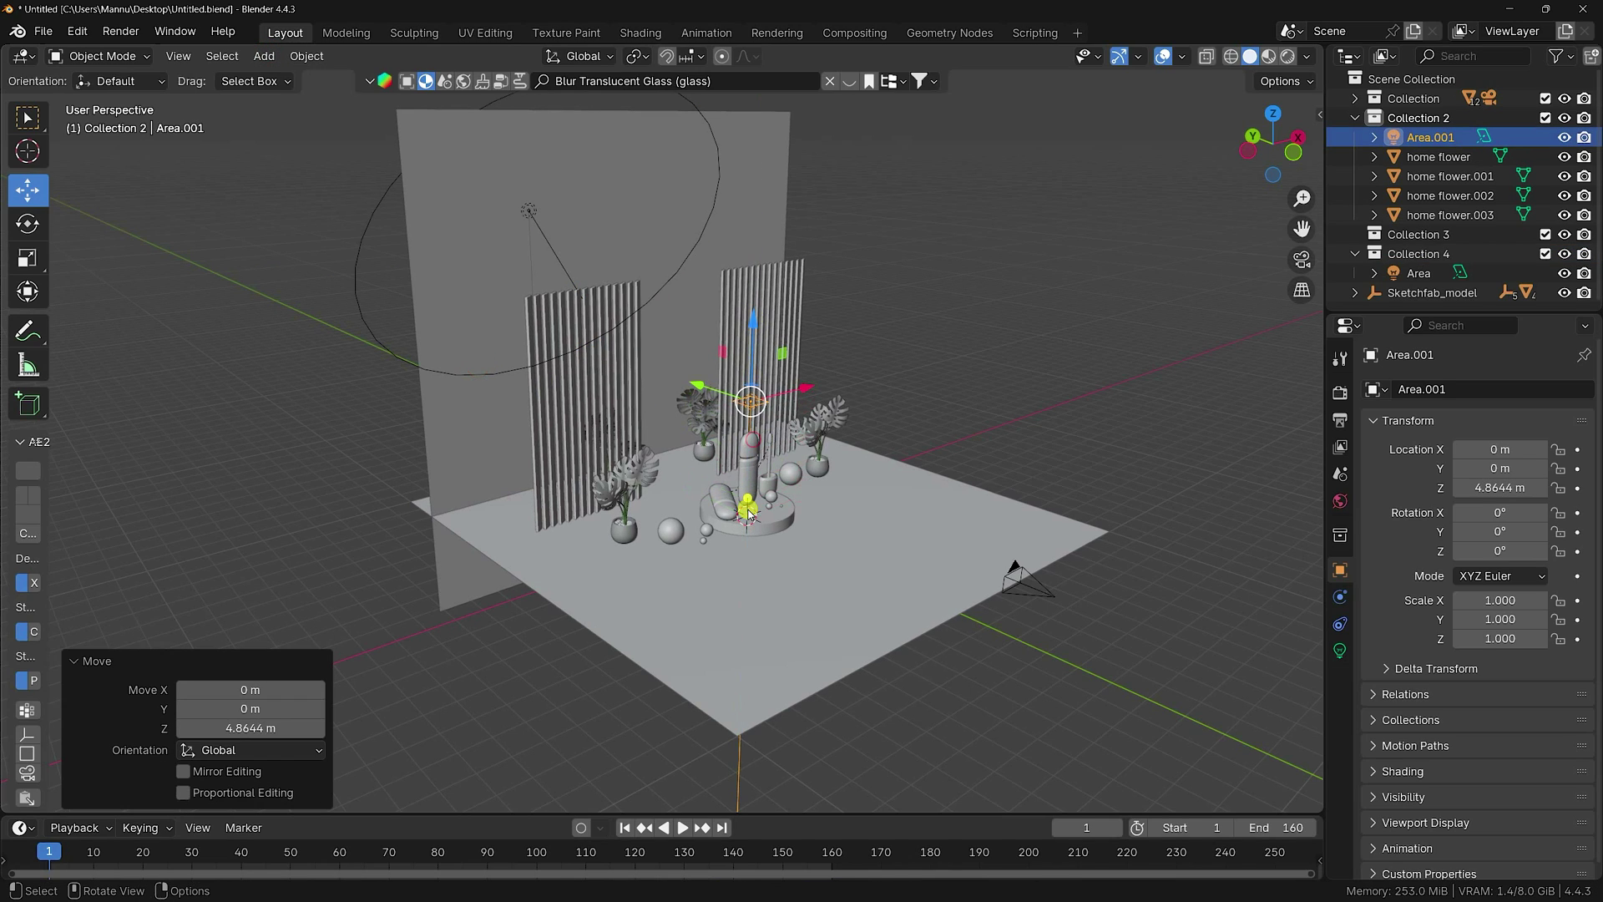
scroll(785, 490, "up", 3)
left_click_drag(865, 377, 697, 412)
- Give the new area light 40 W power, a Disk shape 8 m in size, and a 2° beam spread
left_click(1340, 651)
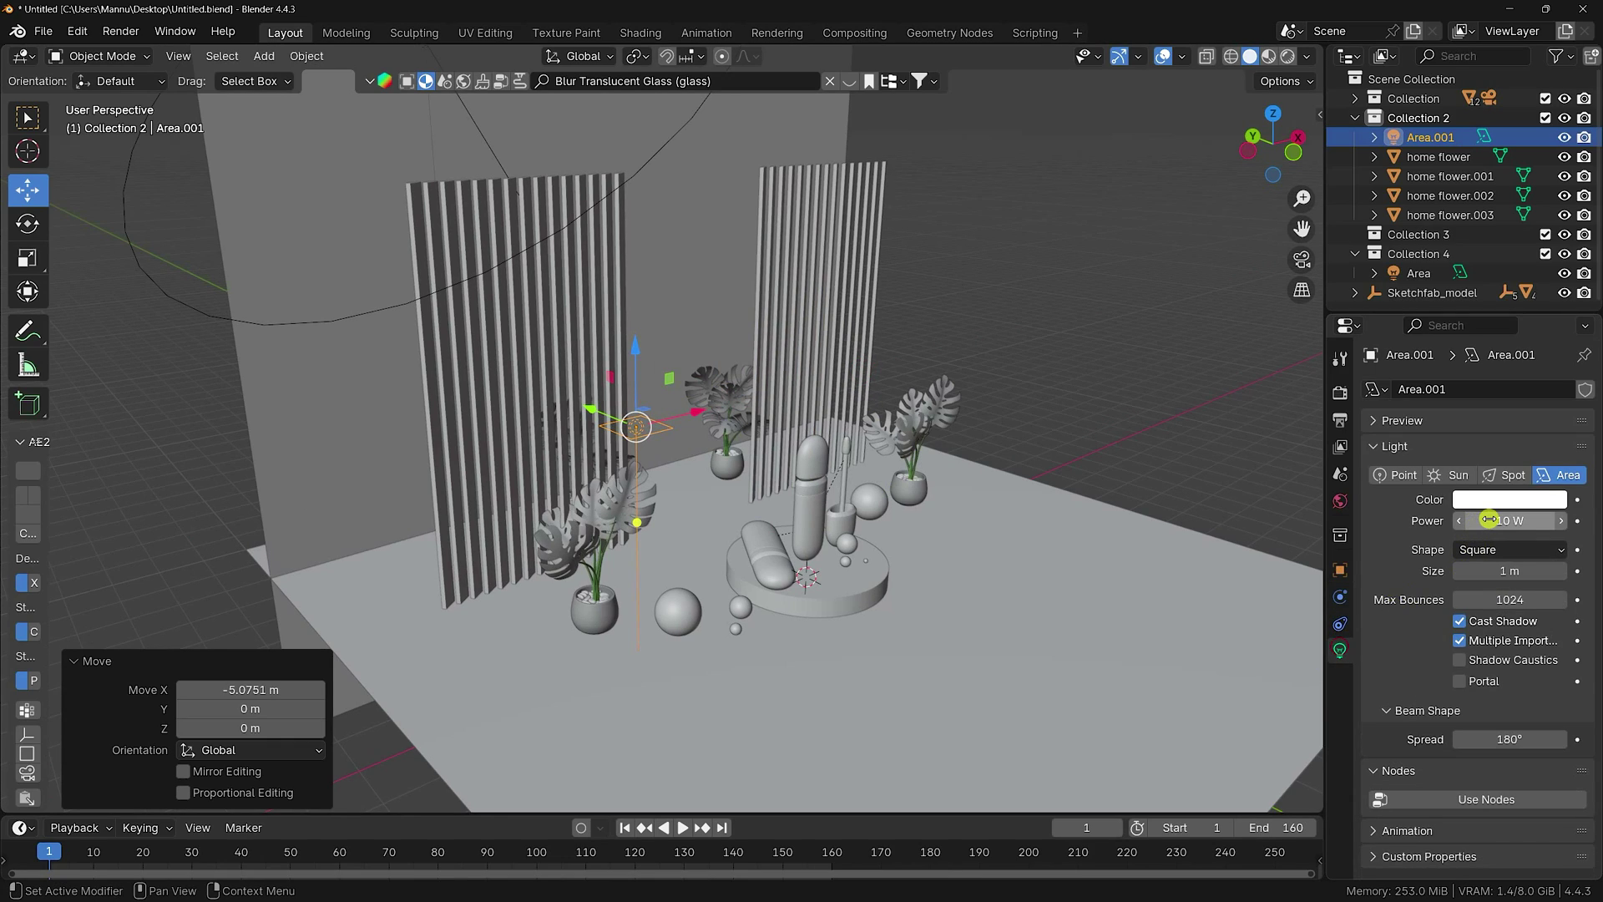
key("Return")
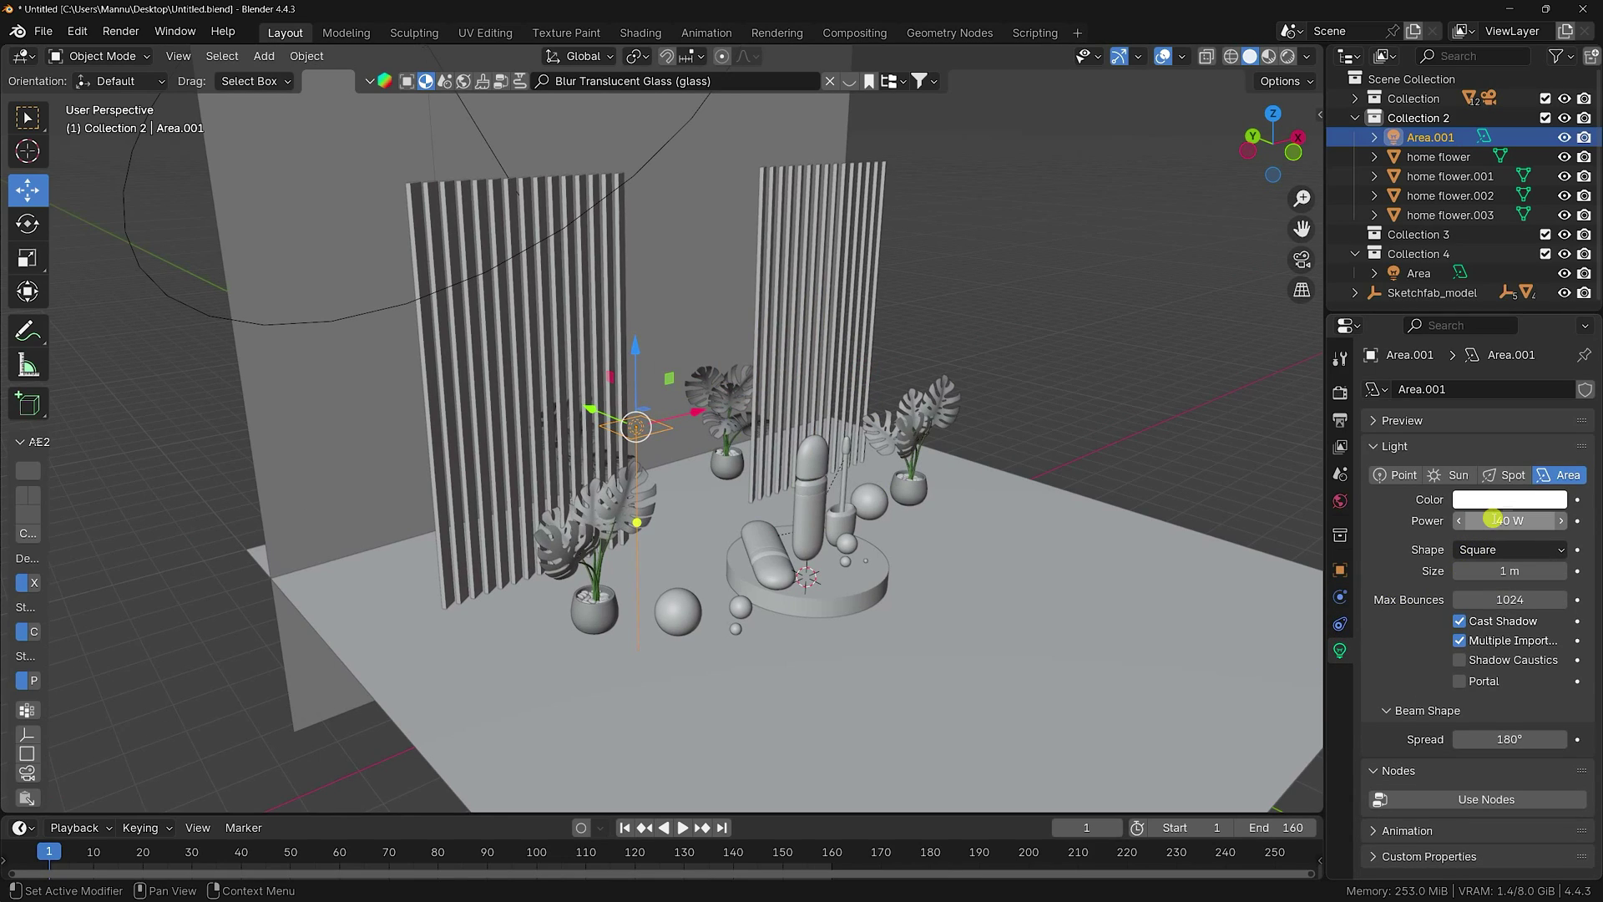
mouse_move(1514, 572)
left_mouse_down()
mouse_move(1566, 571)
mouse_move(1508, 572)
left_mouse_up()
left_click(1514, 572)
key("Escape")
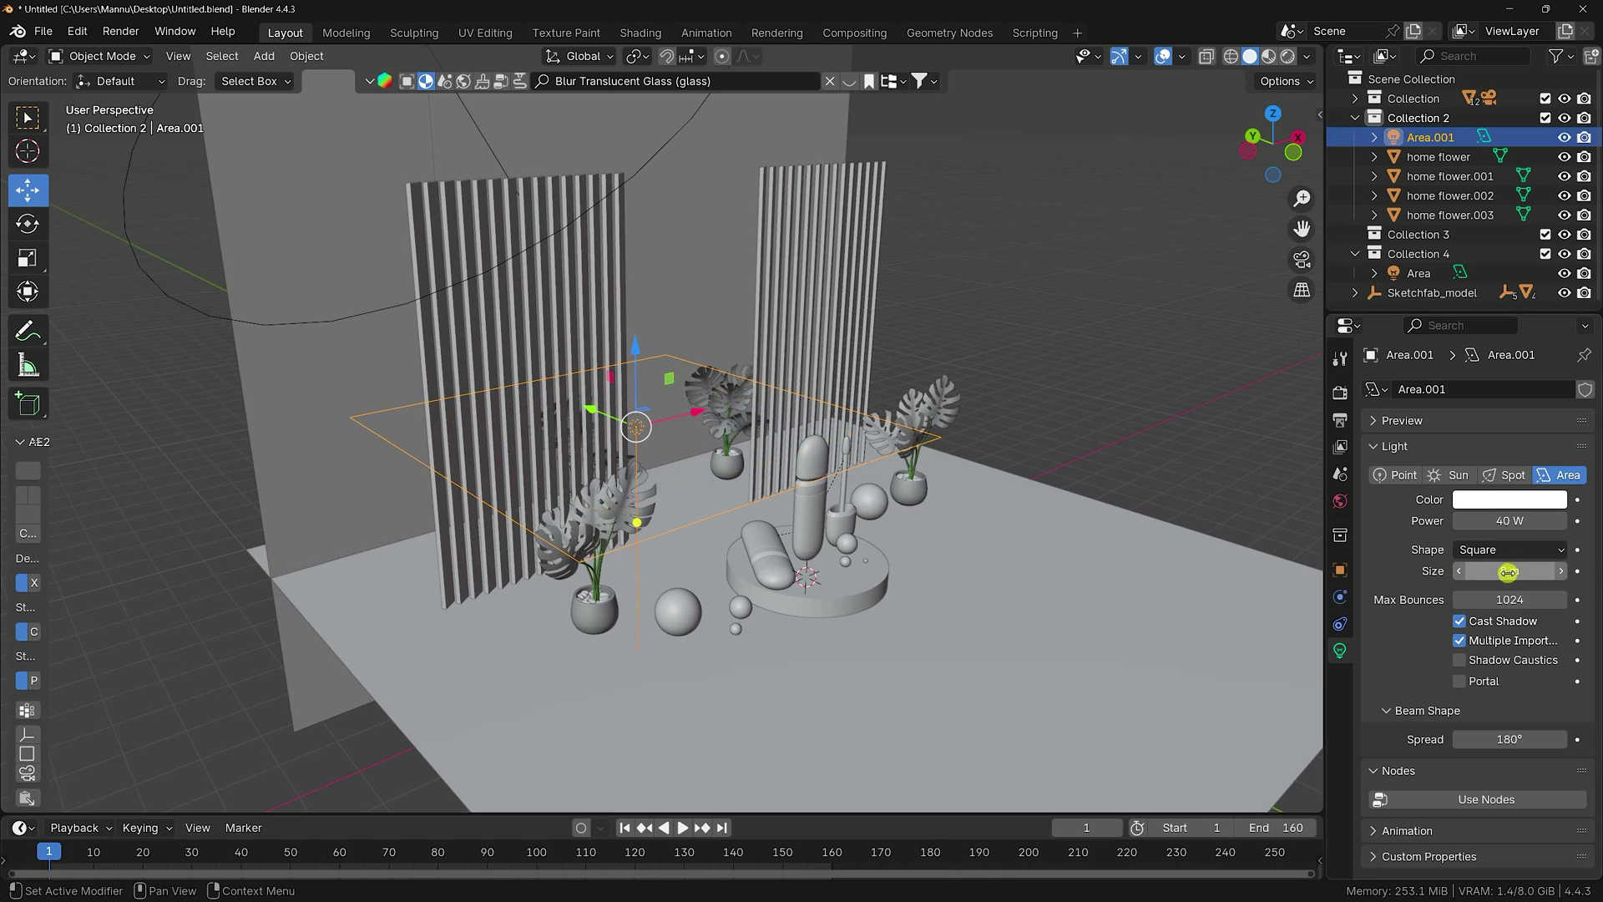
left_click(1474, 548)
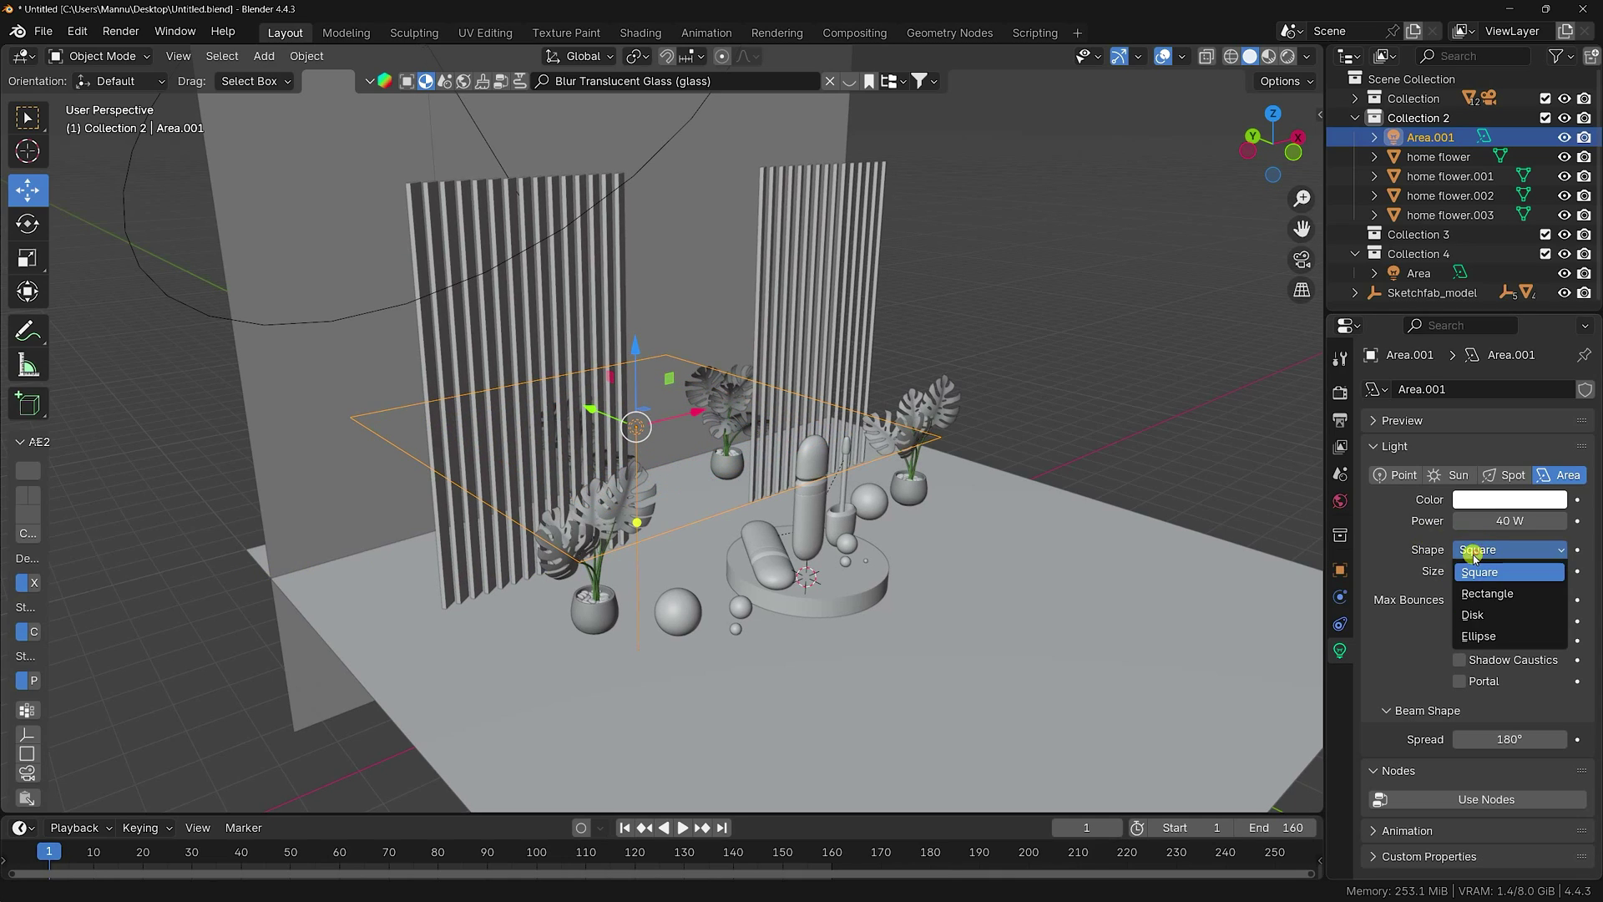
left_click(1477, 616)
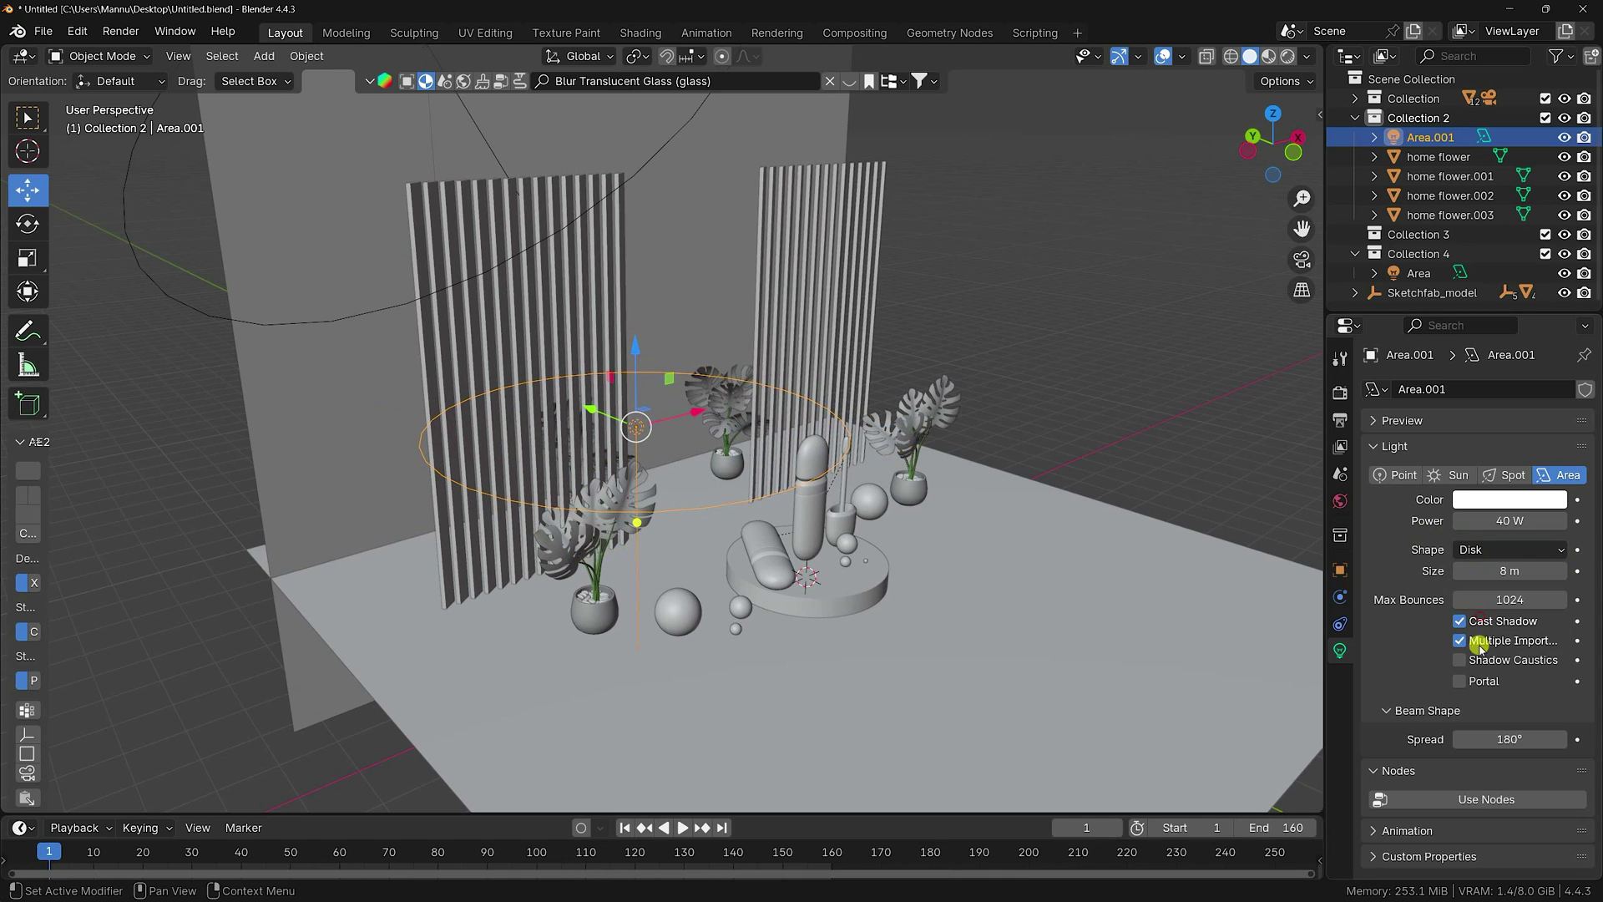
left_click(1488, 734)
type("2")
key("Return")
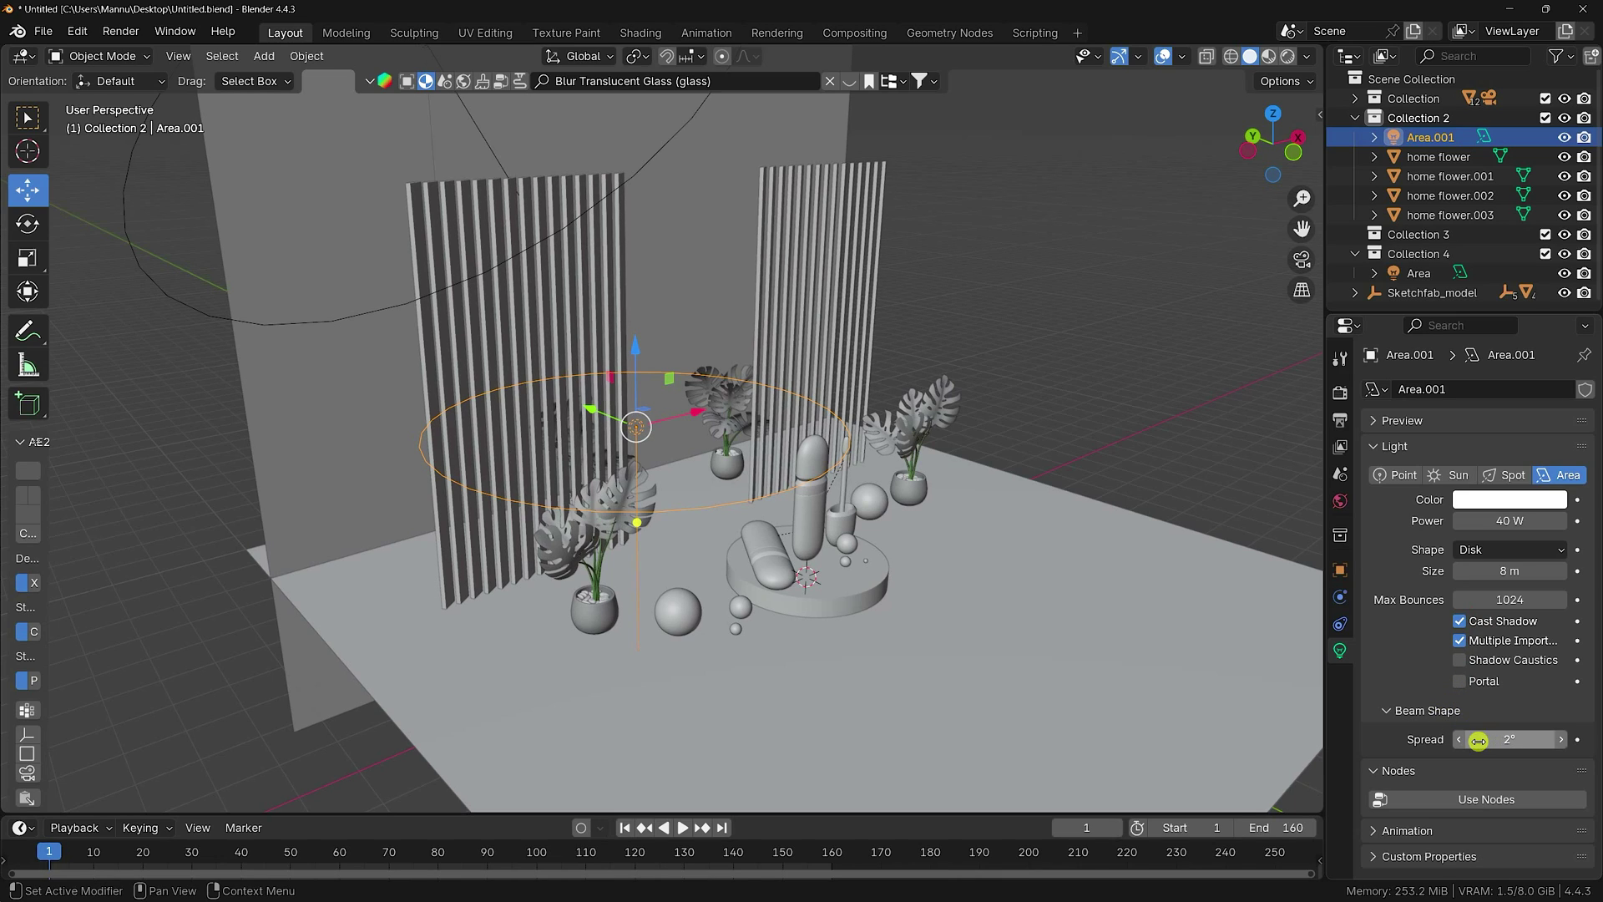
- Enable nodes for the new light in the Shading workspace and add an image texture with mapping to its Emission color
left_click(641, 33)
left_click(561, 533)
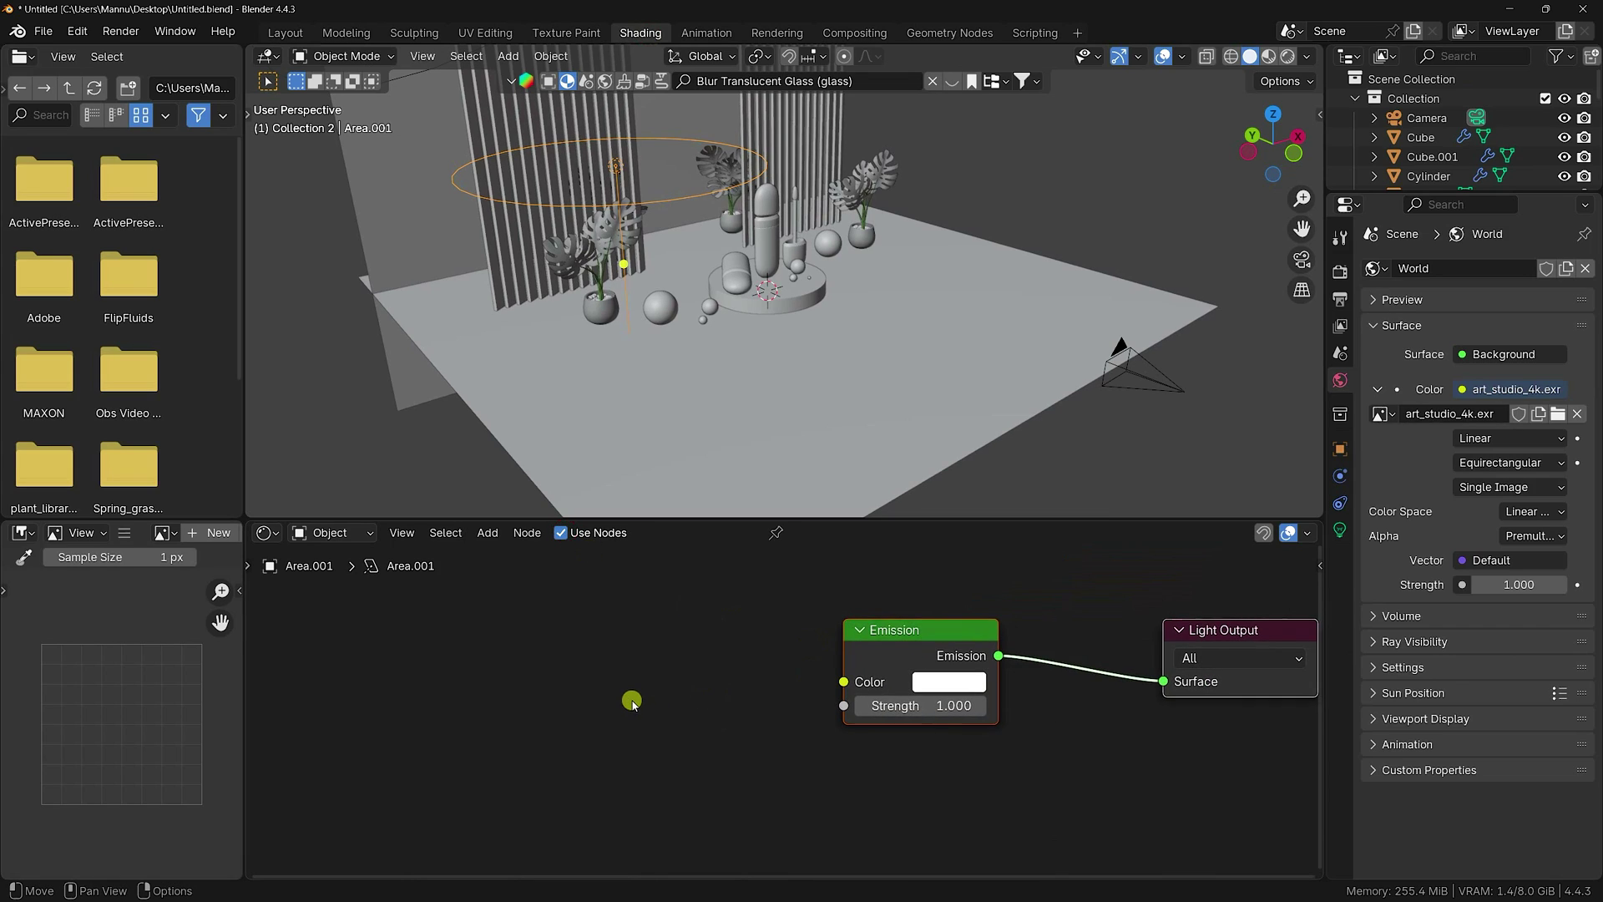
left_click(860, 630)
left_click(859, 630)
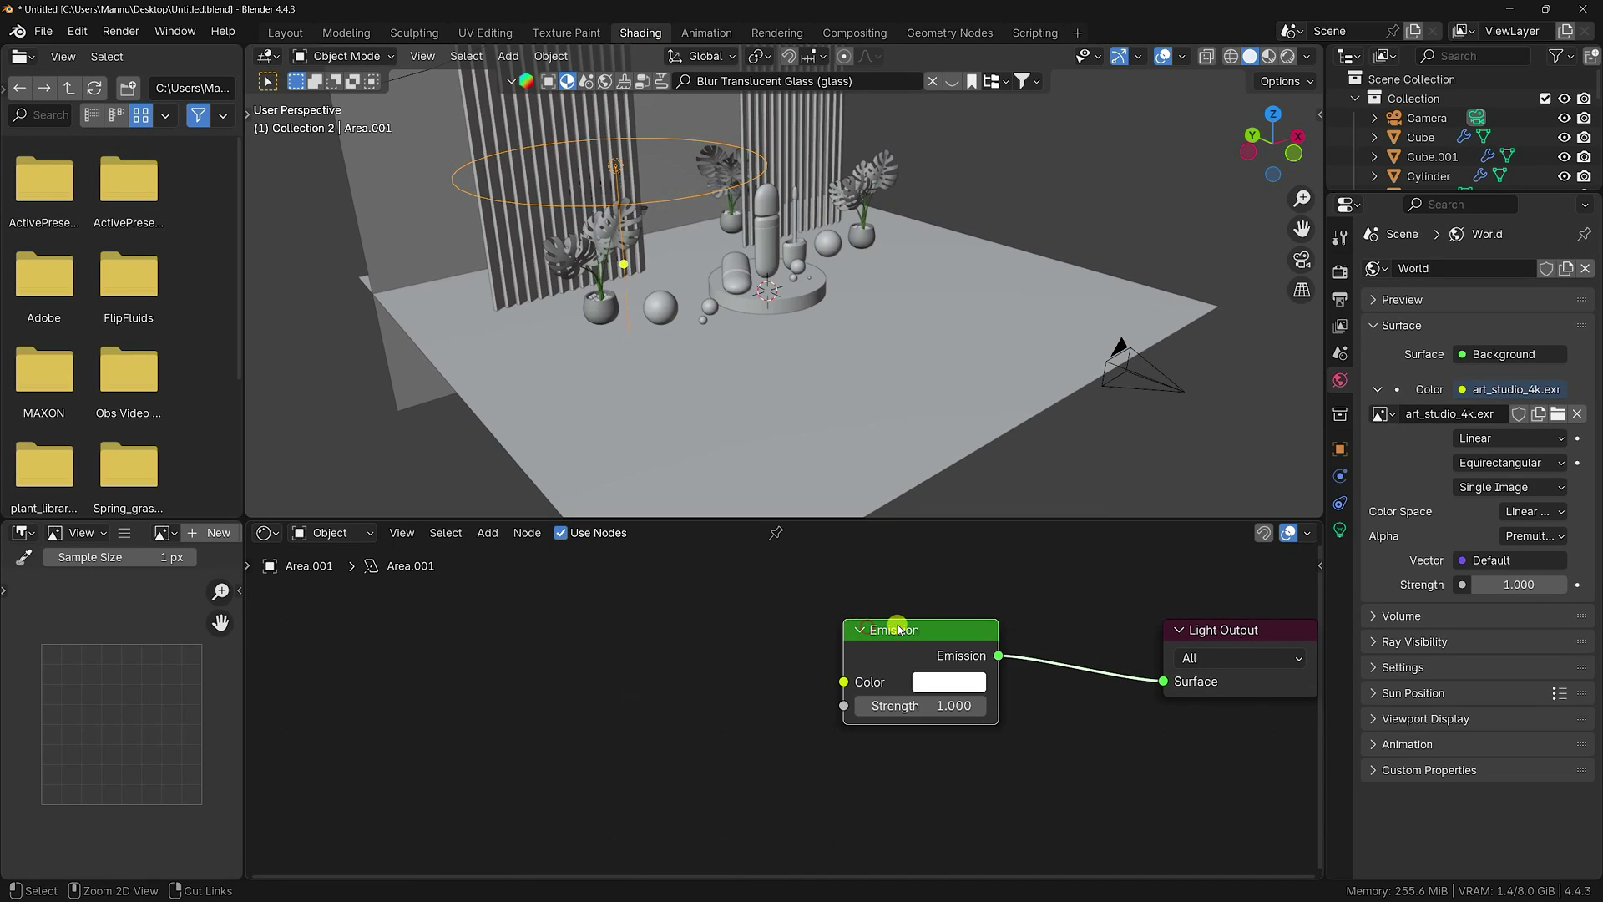
key("ctrl+t")
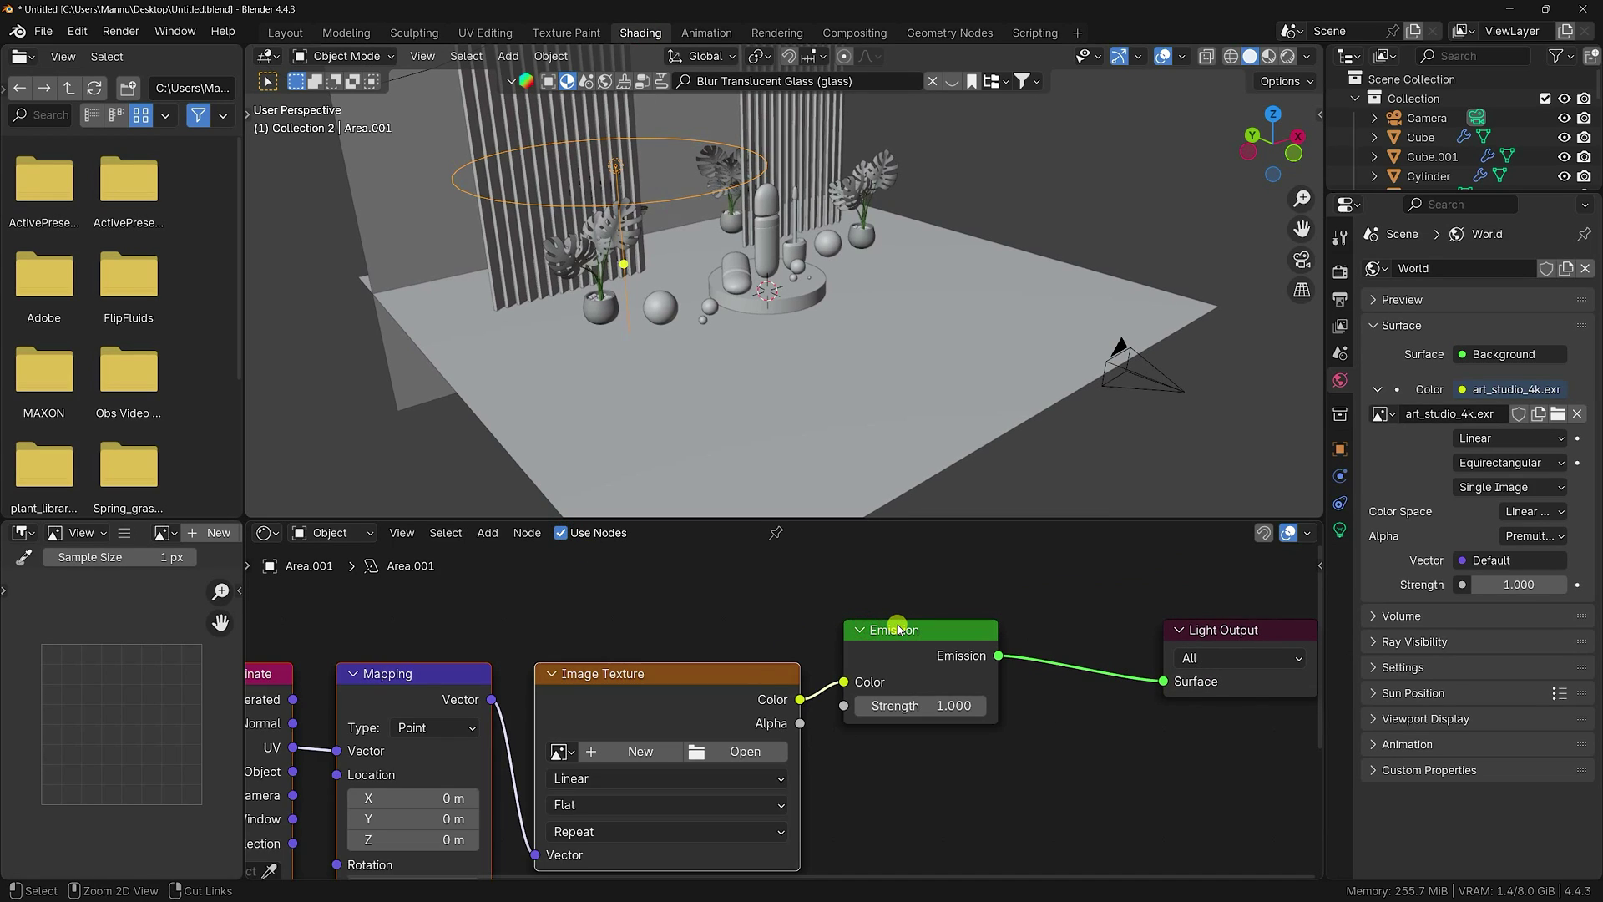
- Load leaves_10.jpg into the light's image texture and set the Emission strength to 10
left_click(732, 751)
left_click(807, 321)
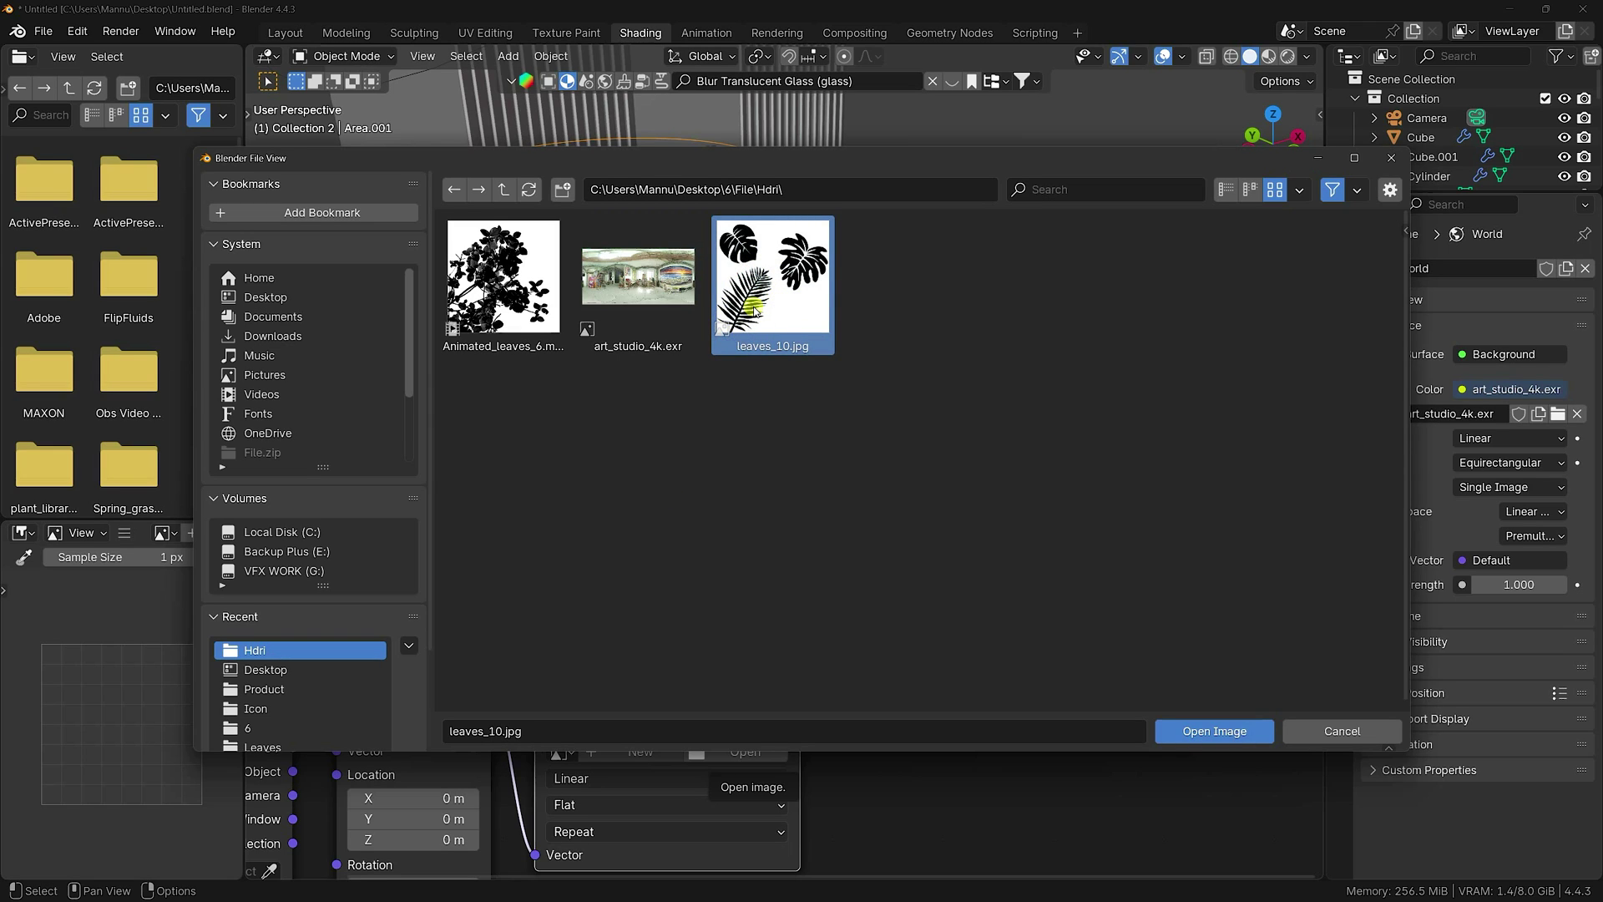
left_click(1202, 727)
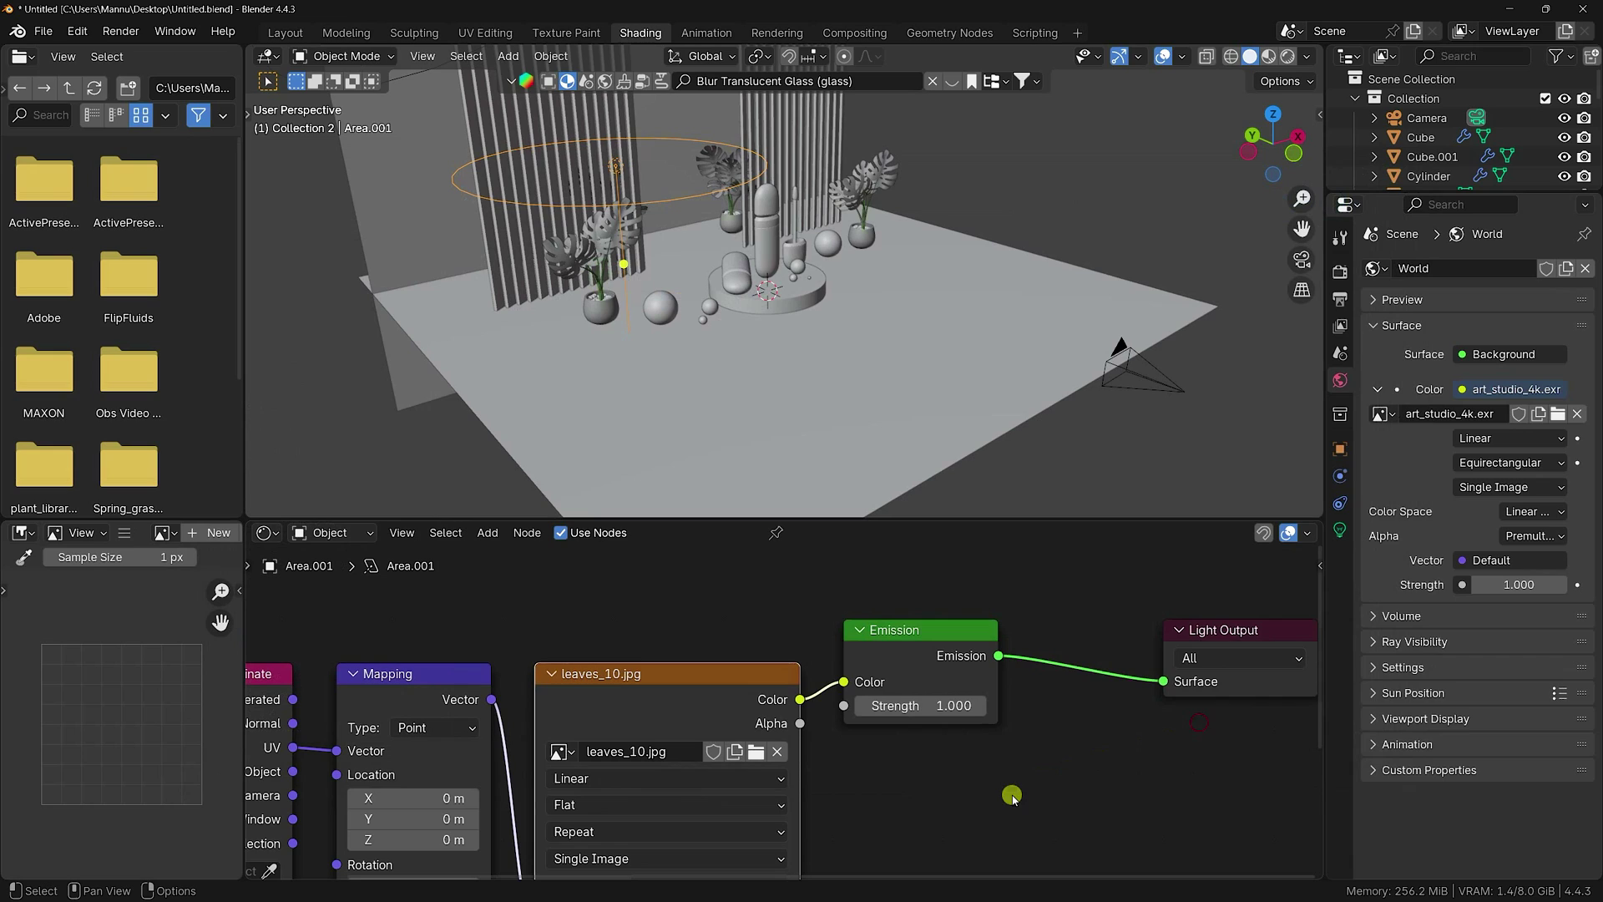
left_click(942, 712)
type("10")
key("Return")
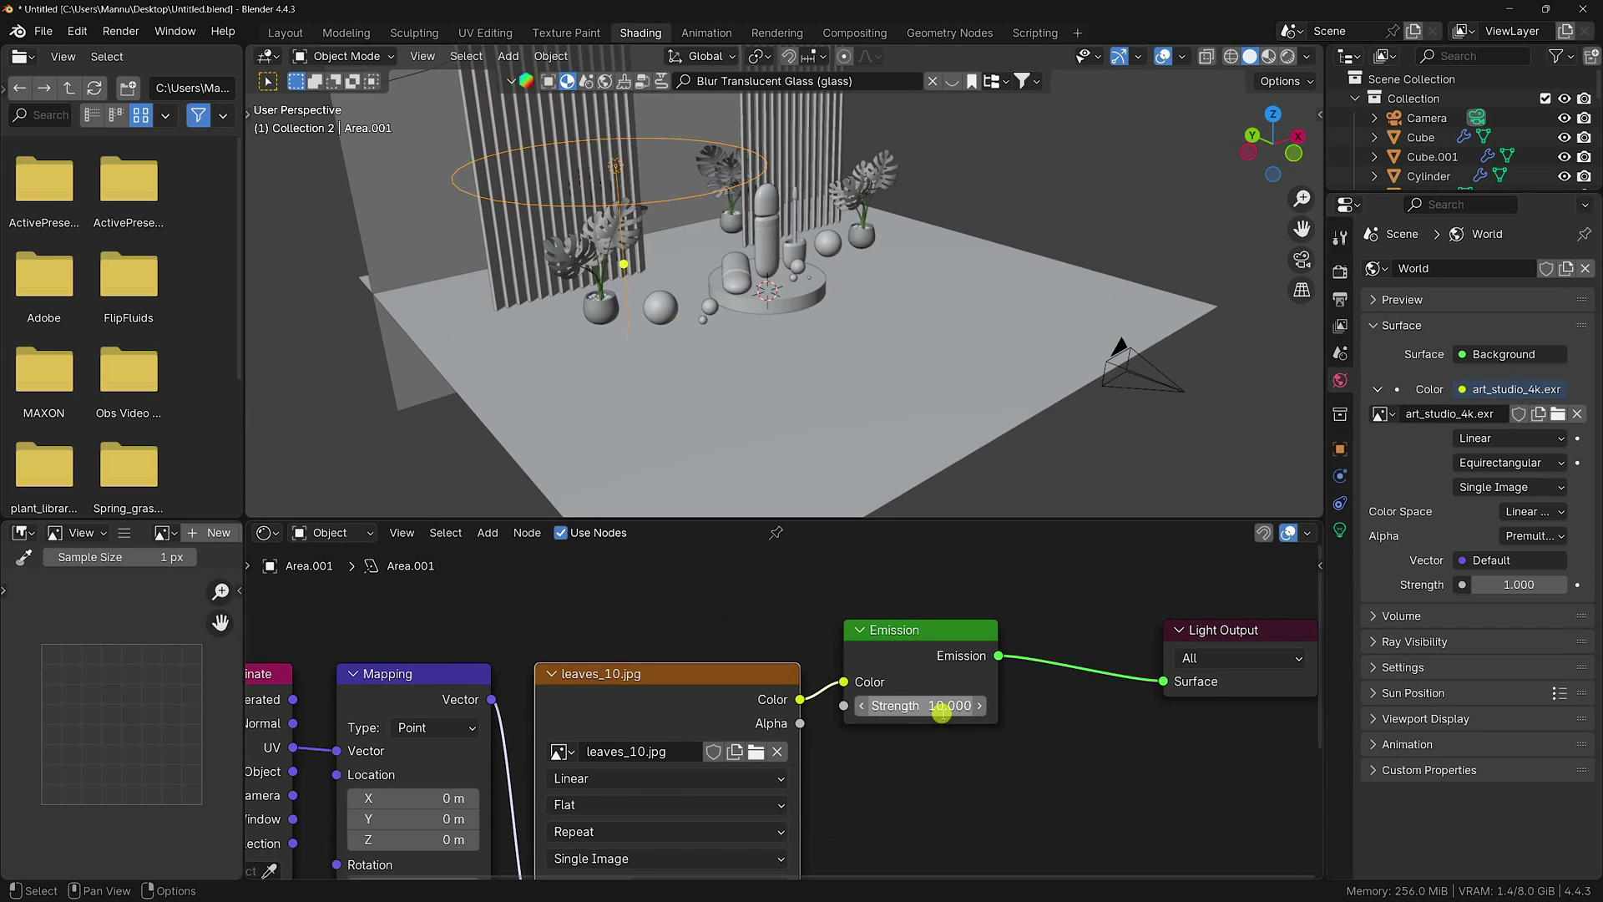
- In the Layout workspace, raise the new light about 2.7 m, rotate it -39° around Y and shift it about -1.33 m along Y
left_click(282, 31)
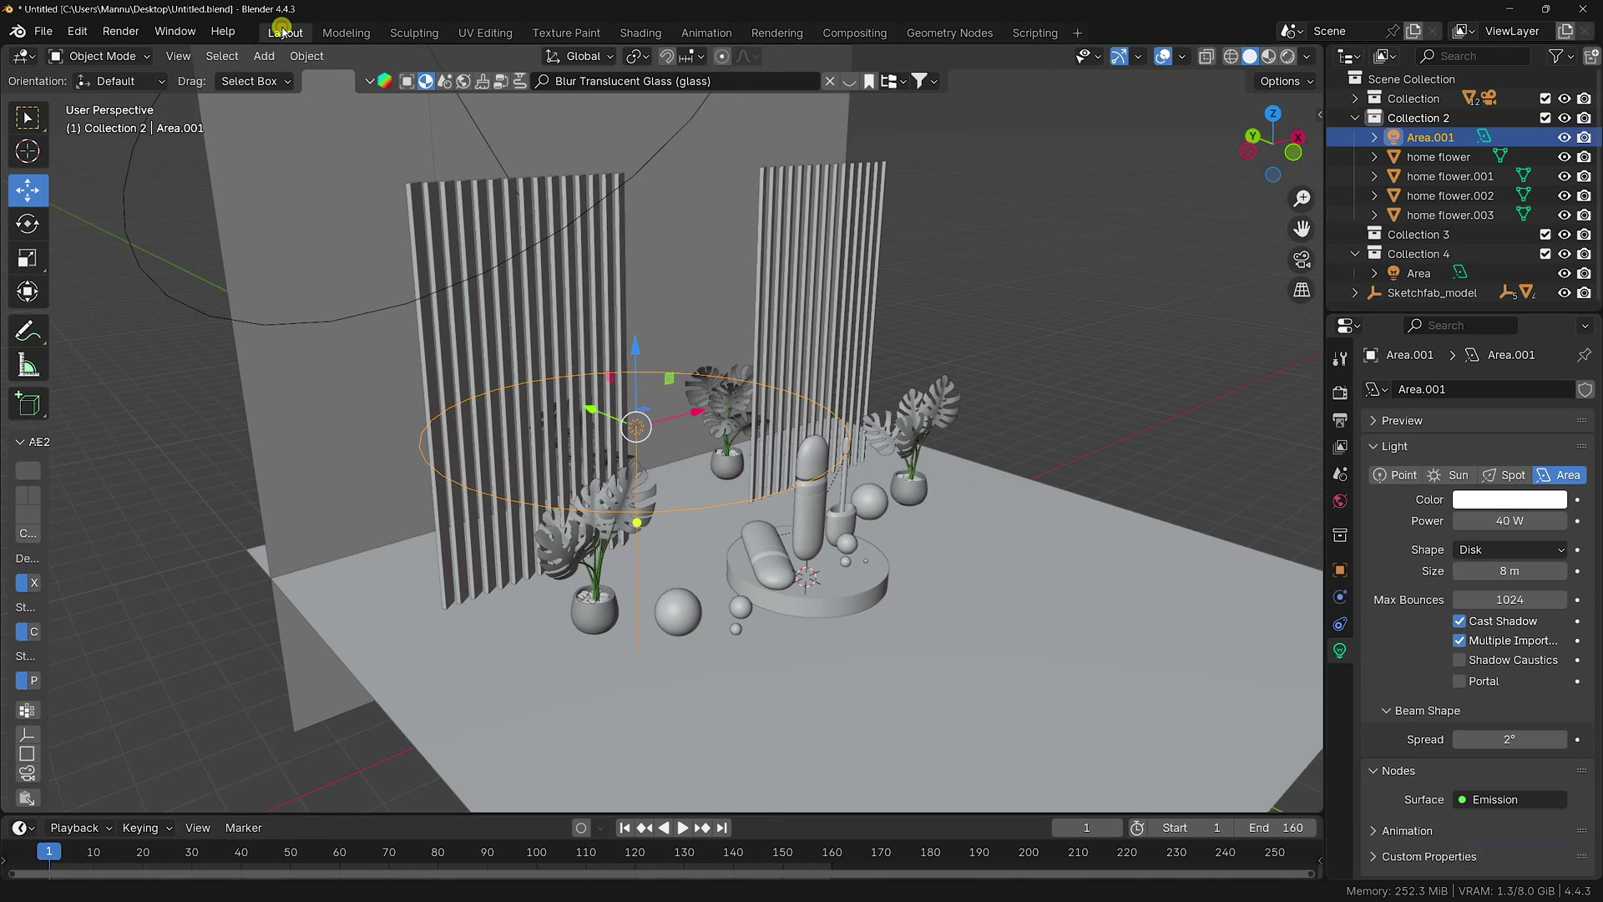
left_click_drag(636, 345, 622, 205)
left_click(1340, 571)
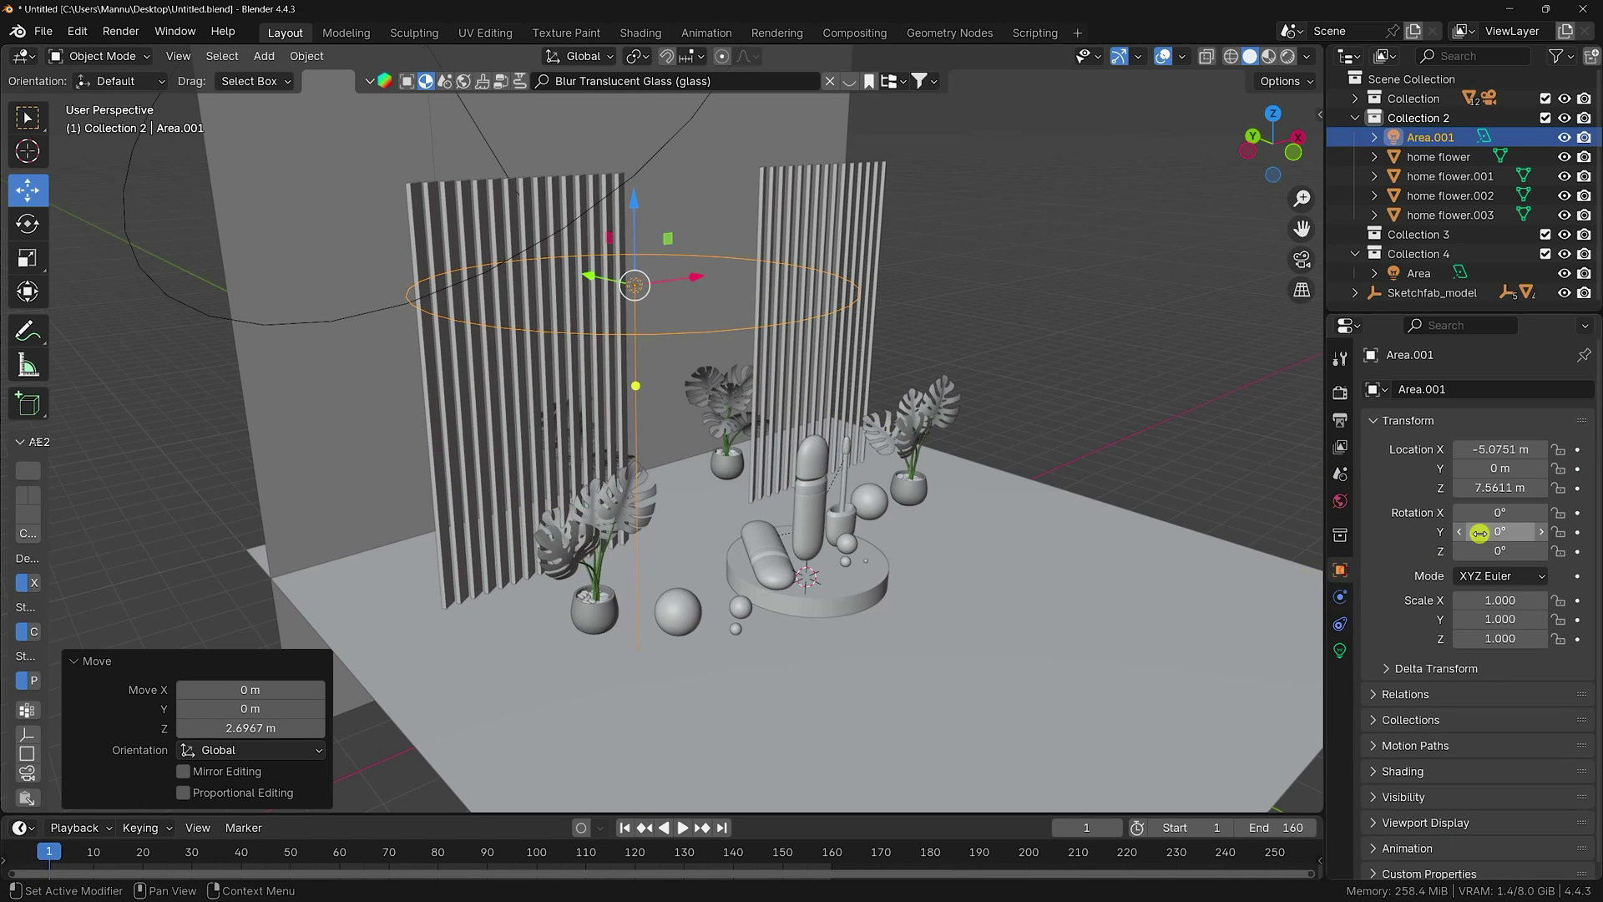
left_click_drag(1478, 532, 37, 610)
middle_click_drag(1219, 613, 637, 413)
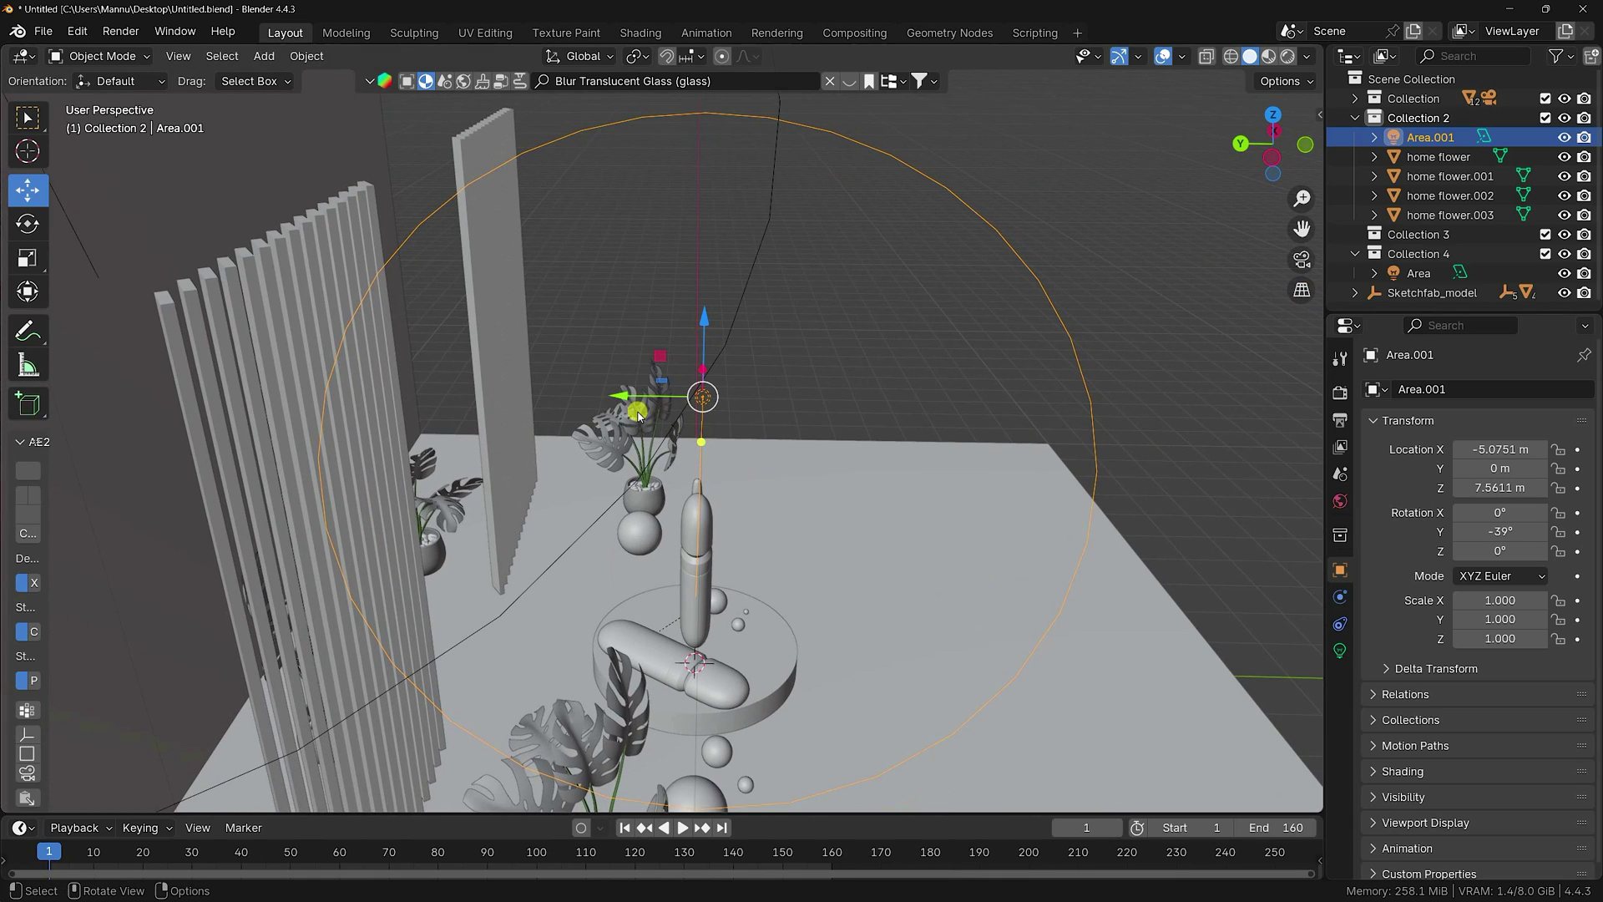
left_click_drag(637, 399, 754, 468)
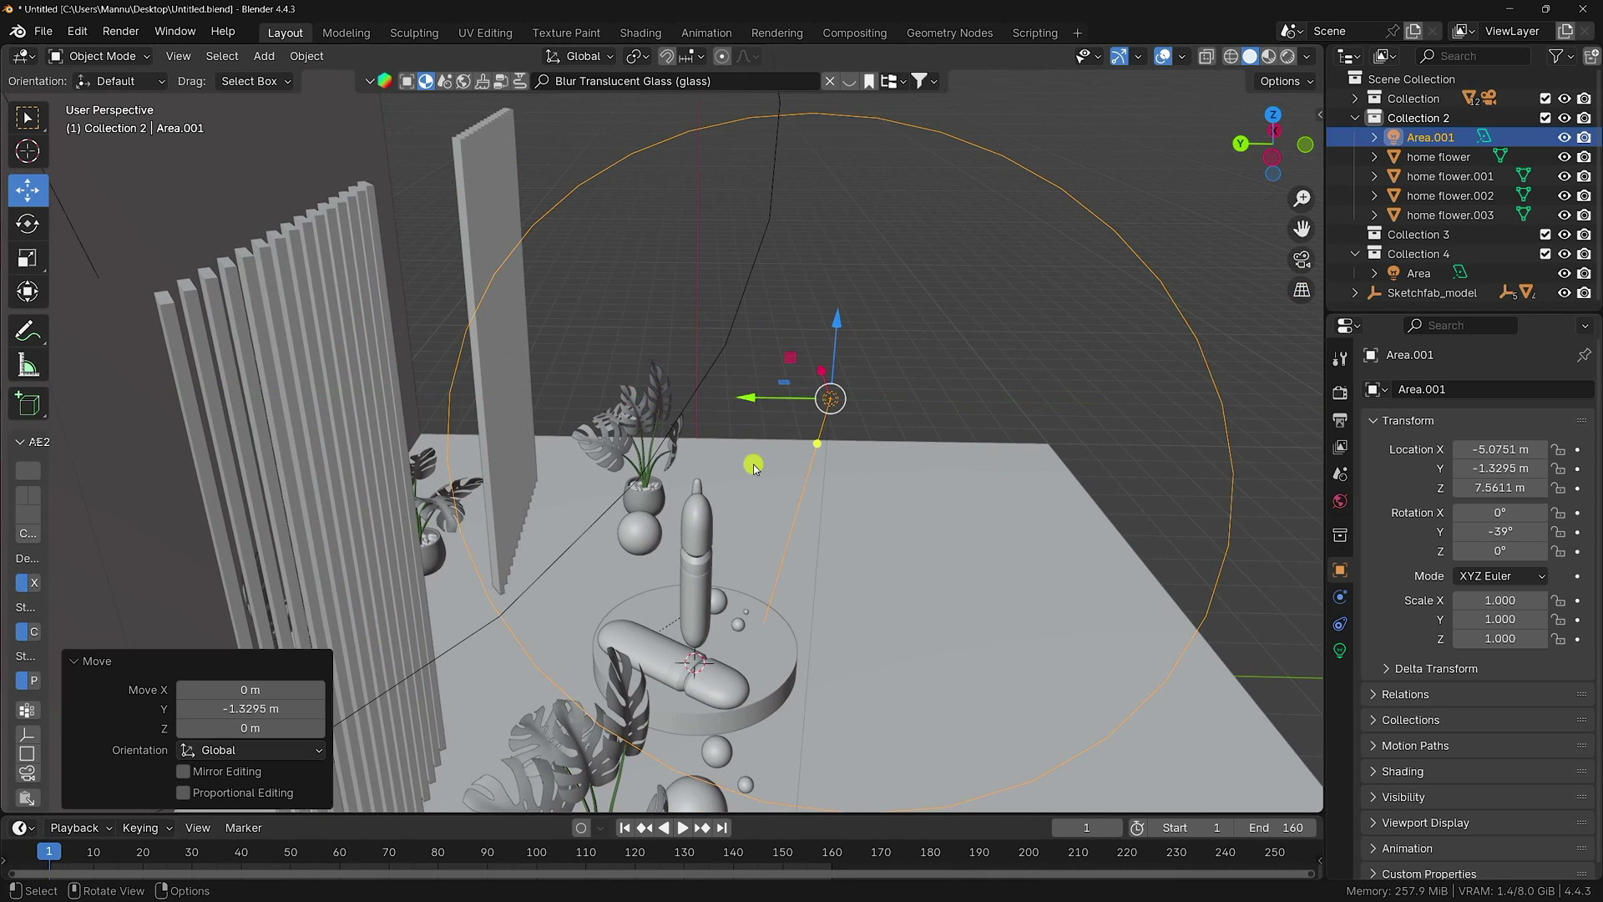
- Look through the camera and set the leaf-textured light's emission strength to 15
key("KP_0")
scroll(691, 459, "up", 5)
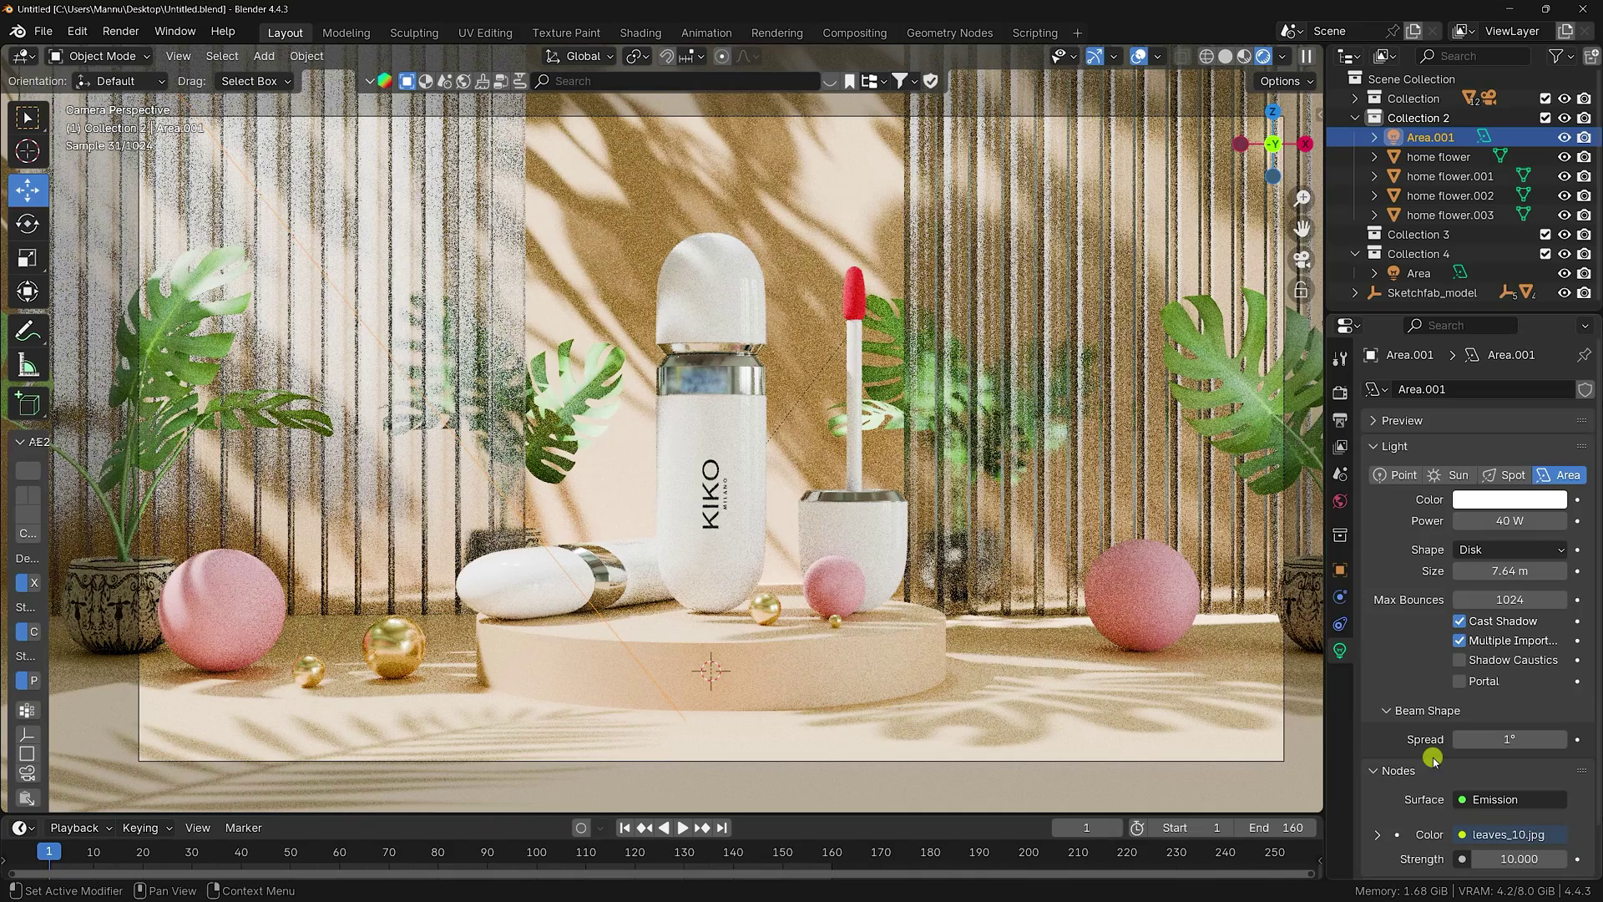
scroll(1433, 752, "down", 2)
left_click(1513, 809)
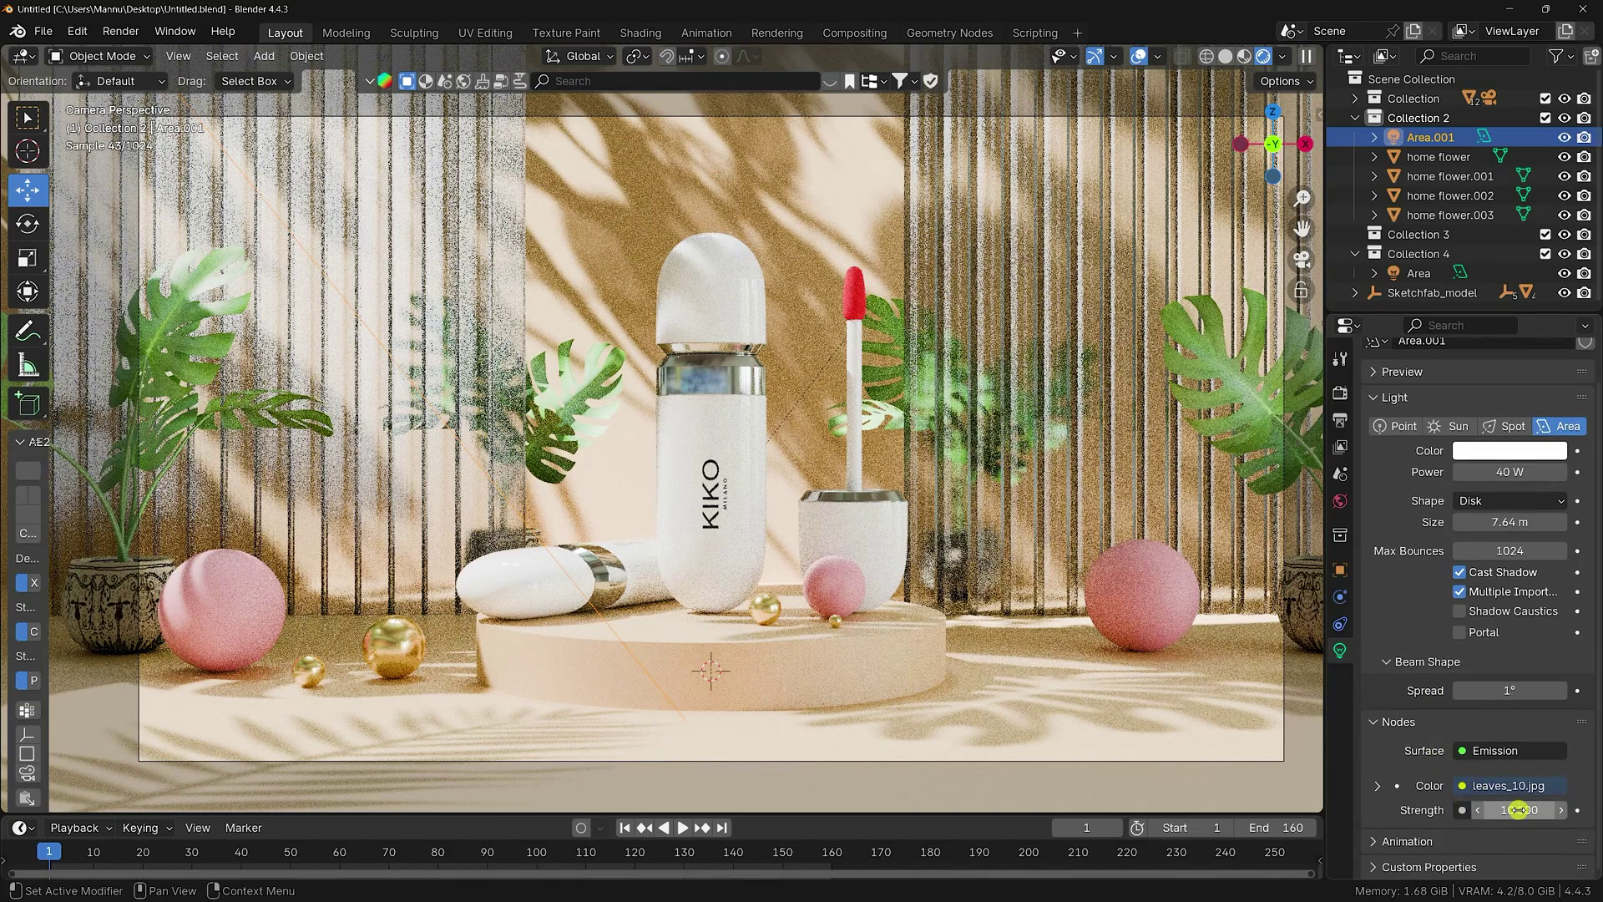
type("15")
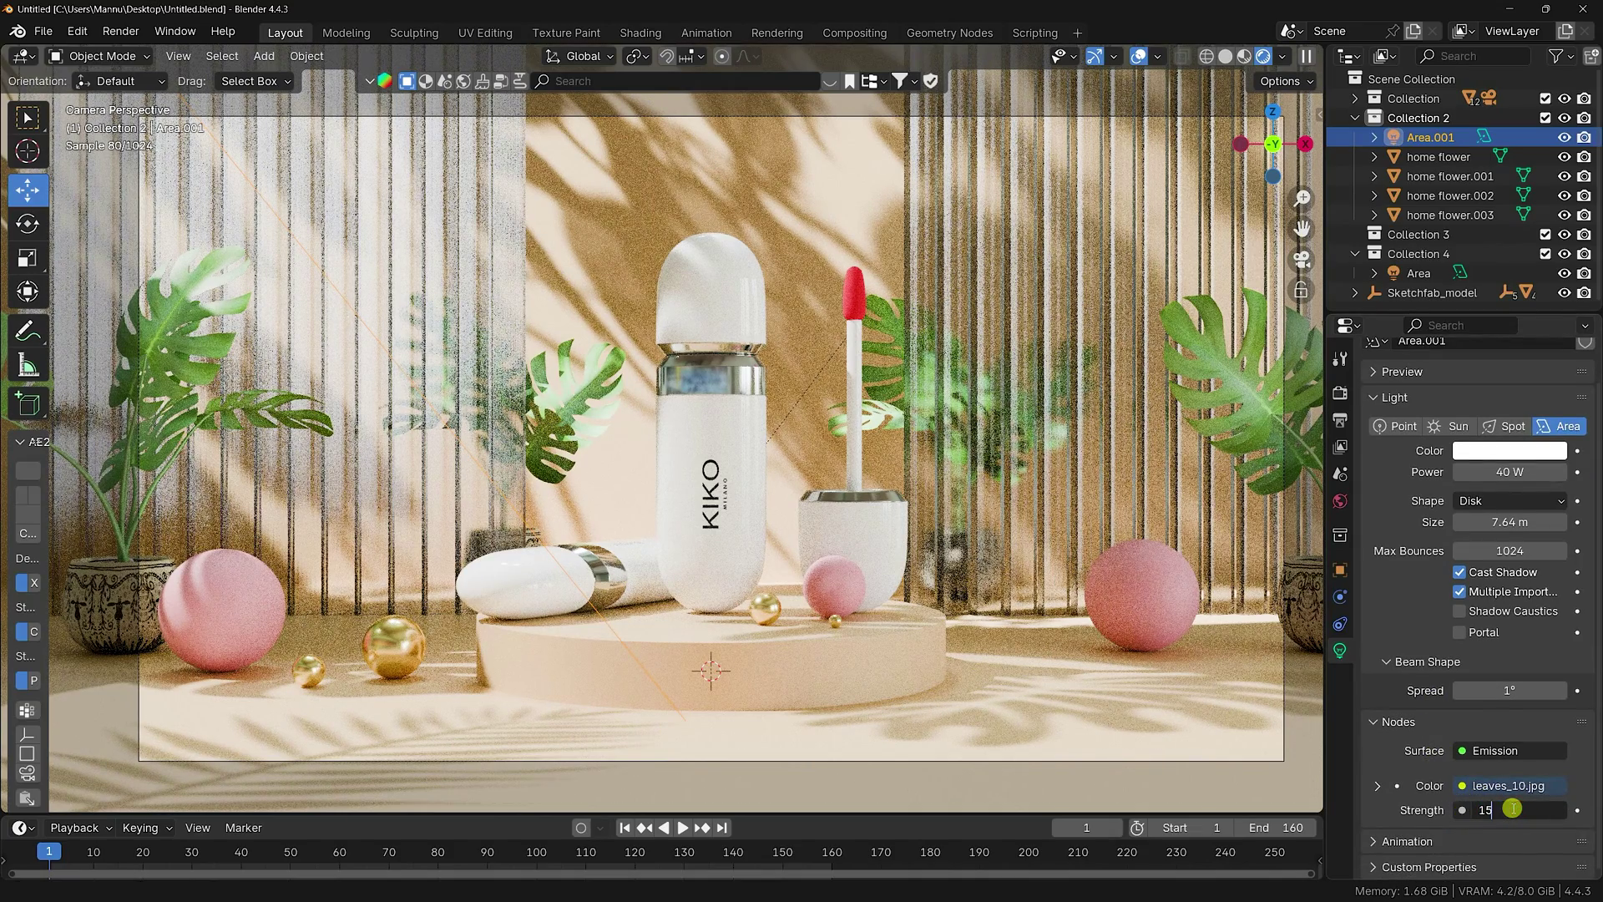
key("Return")
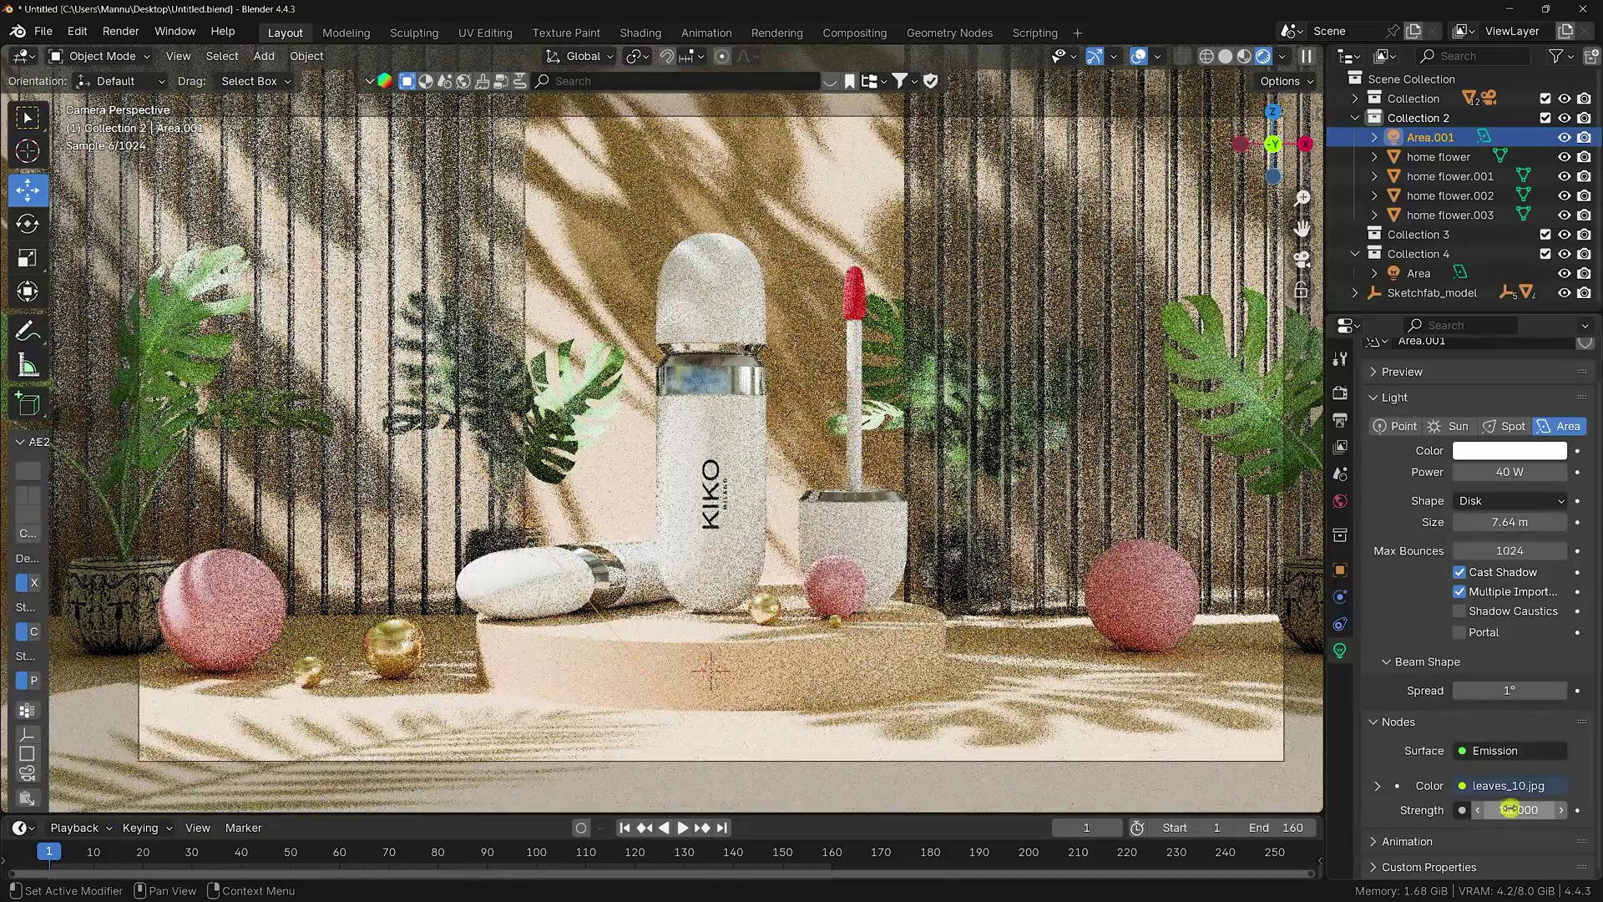
- Set the leaf-textured area light's power to 30 W and its size to 8 m
left_click(1508, 471)
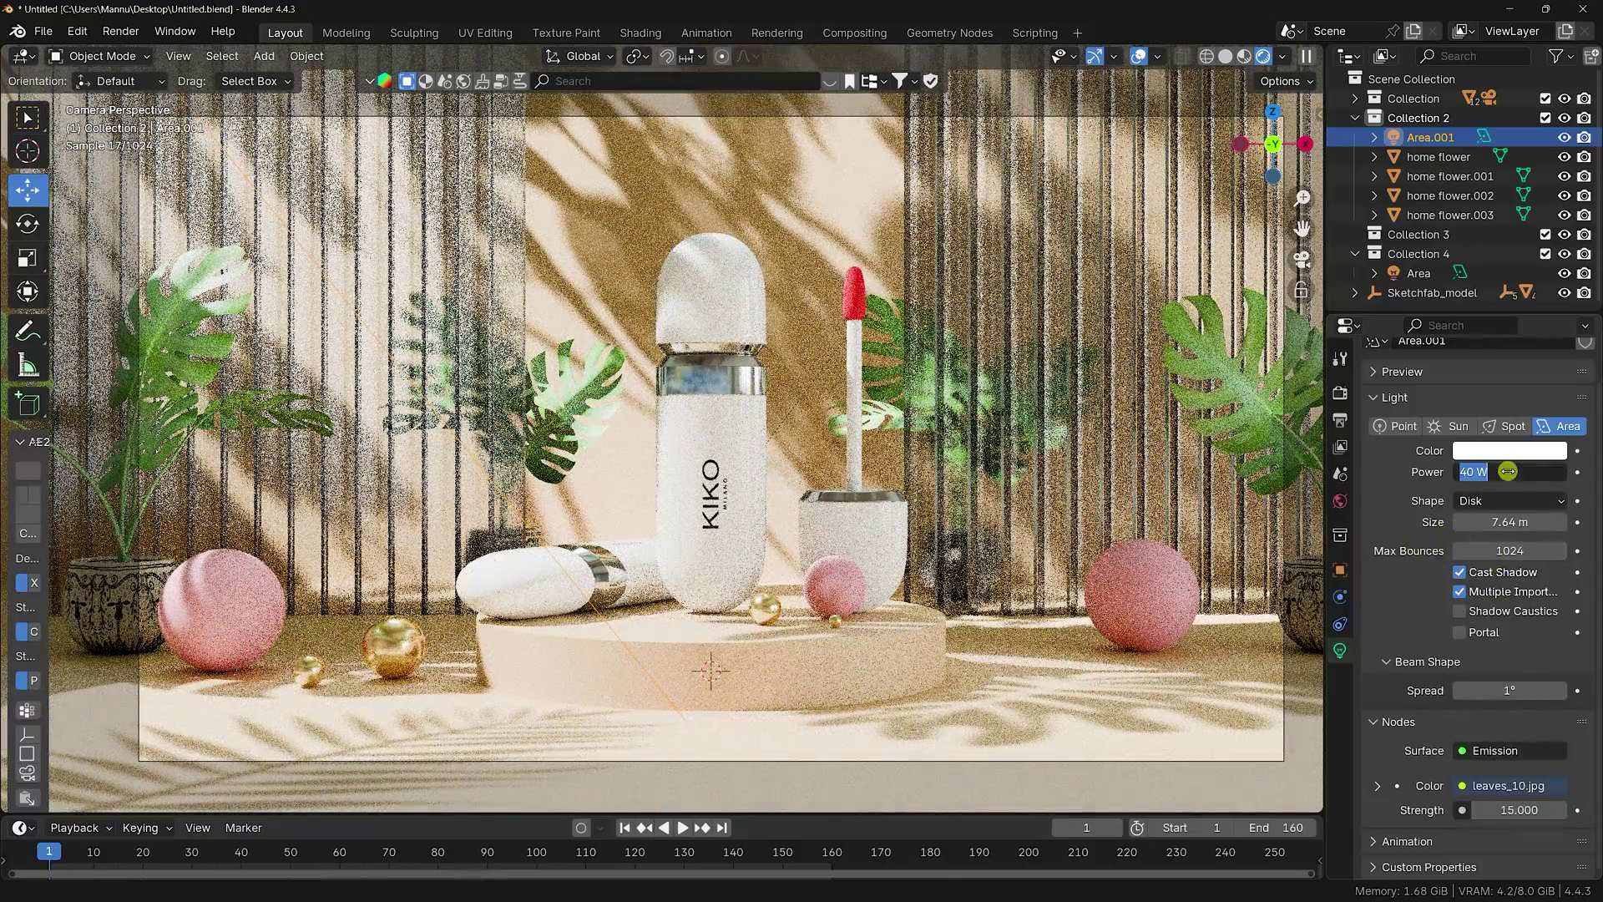
key("Return")
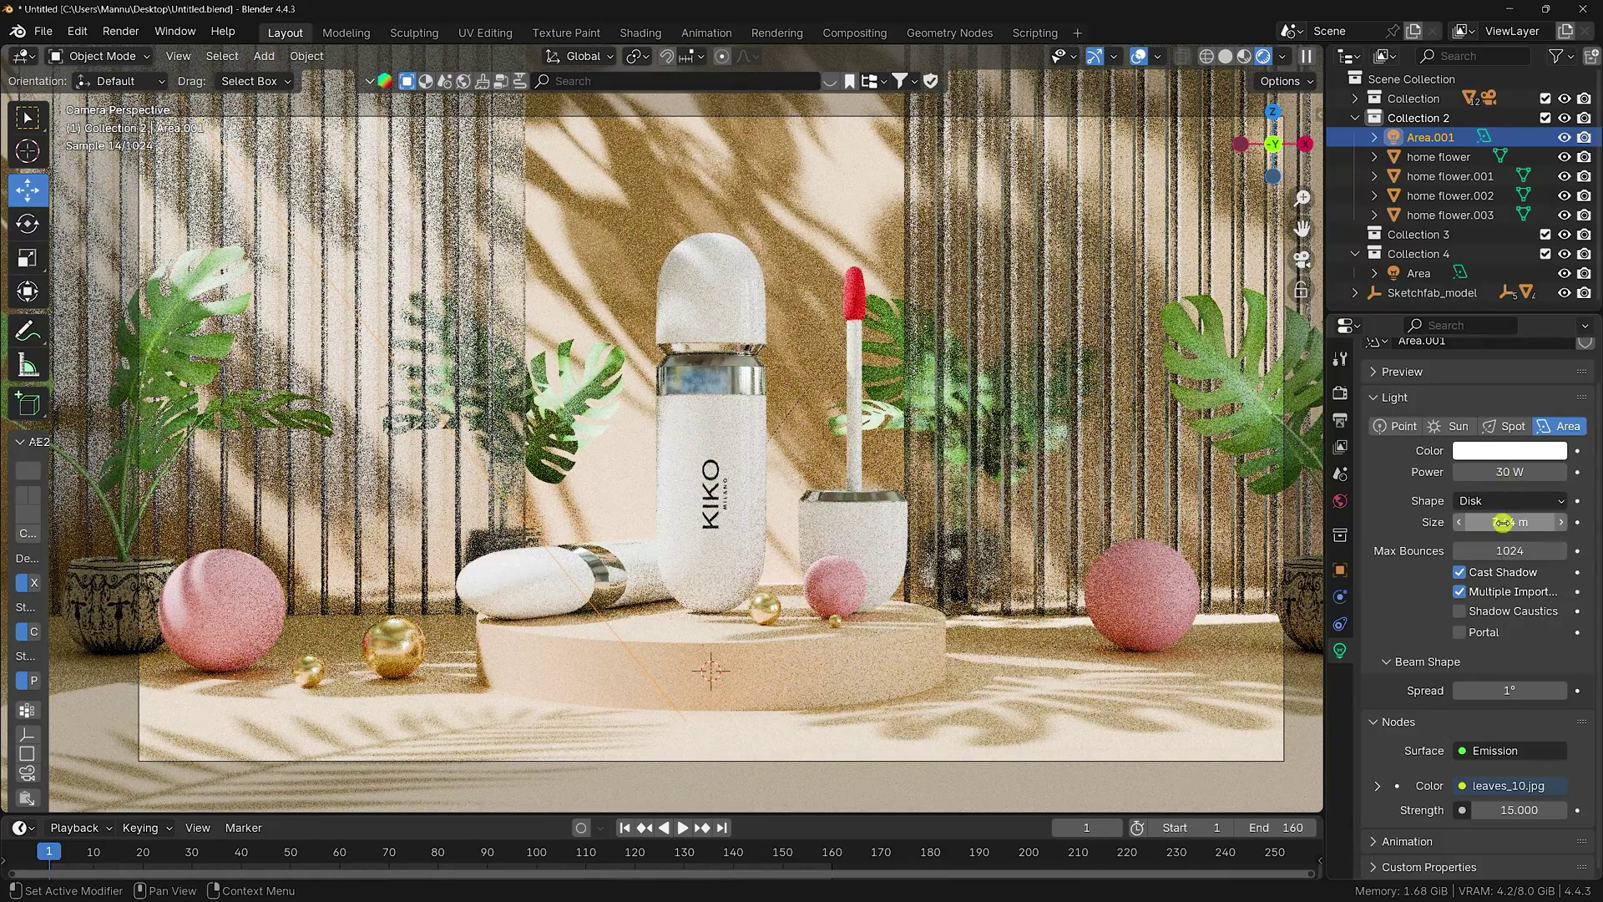
left_click(1503, 523)
key("Return")
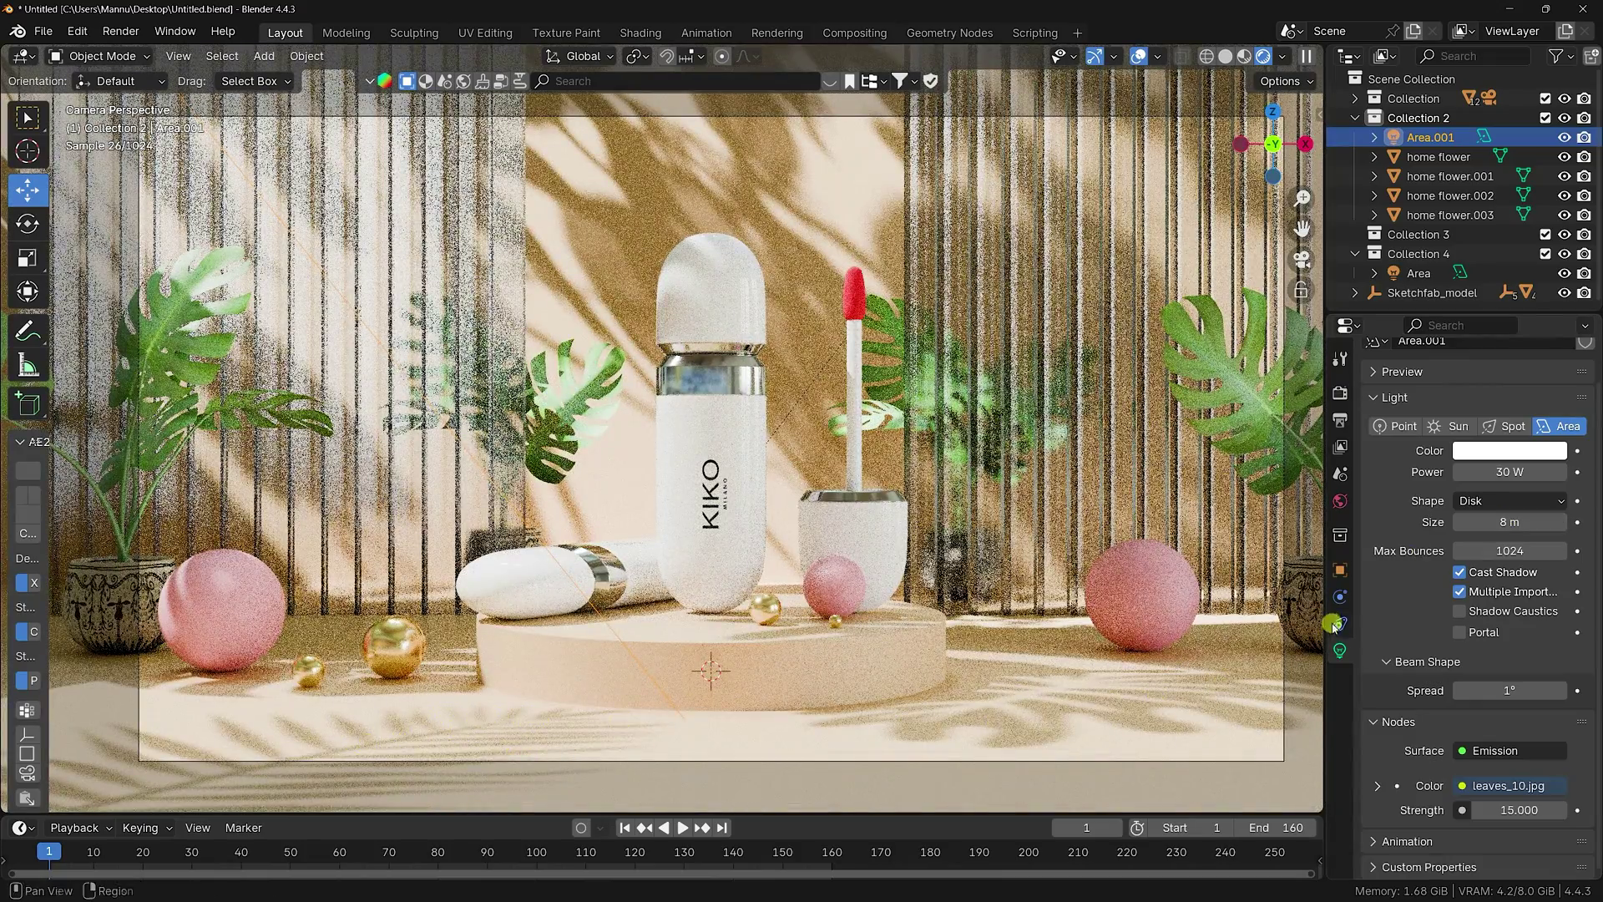
- Set the leaf light's Y rotation to -50° and move it to about X -5.57 m, Y -1.33 m, Z 5.29 m
left_click(1340, 570)
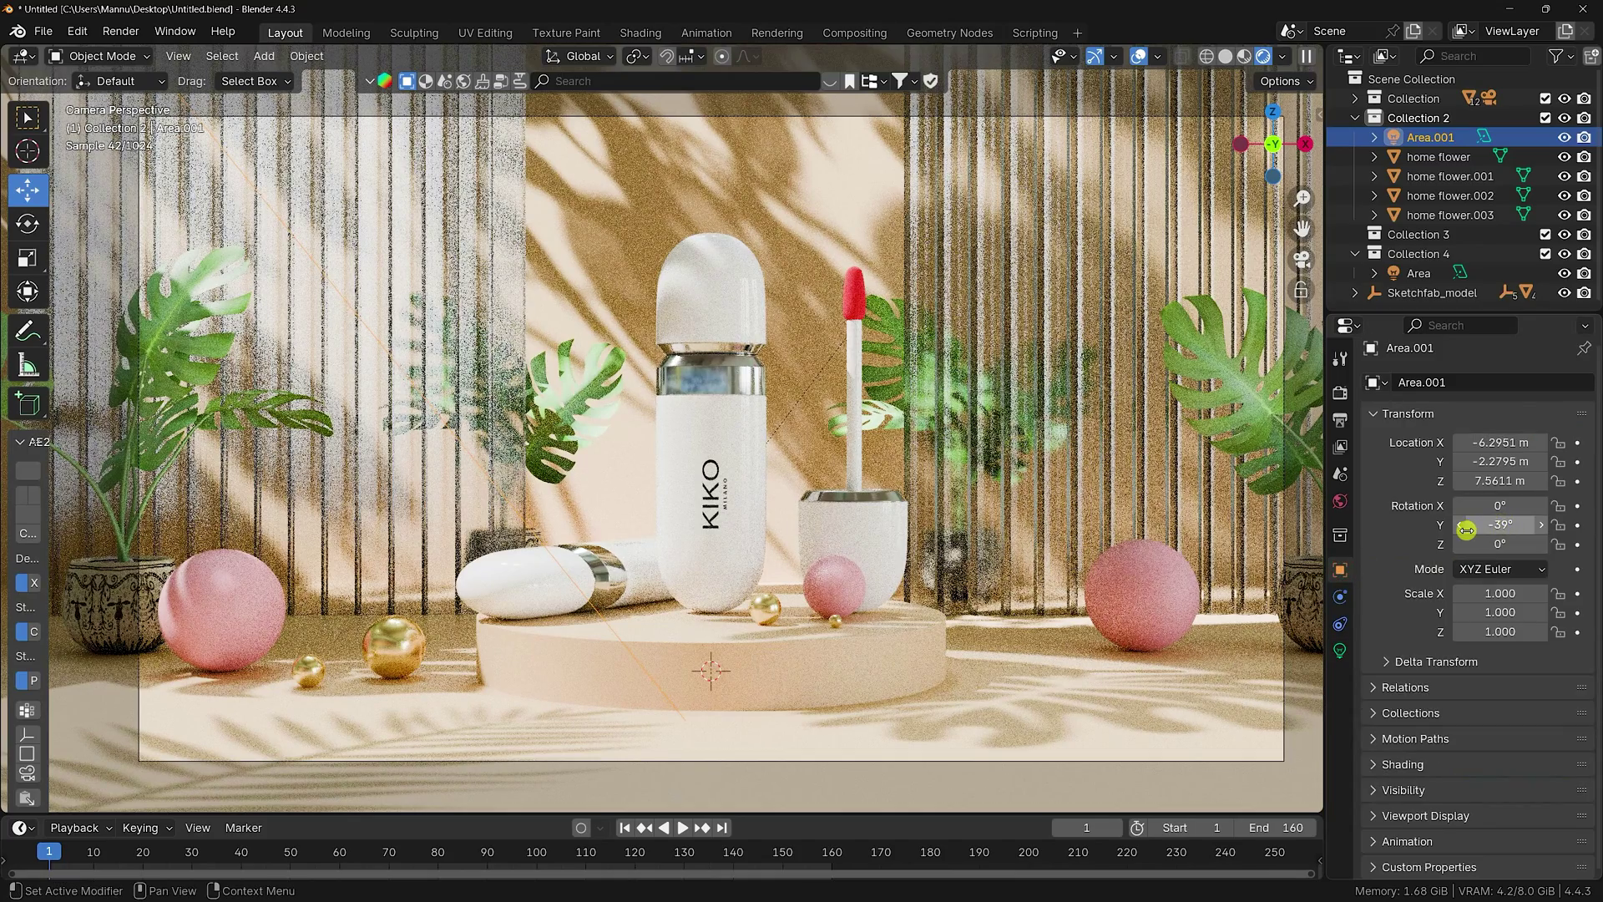
left_click(1497, 524)
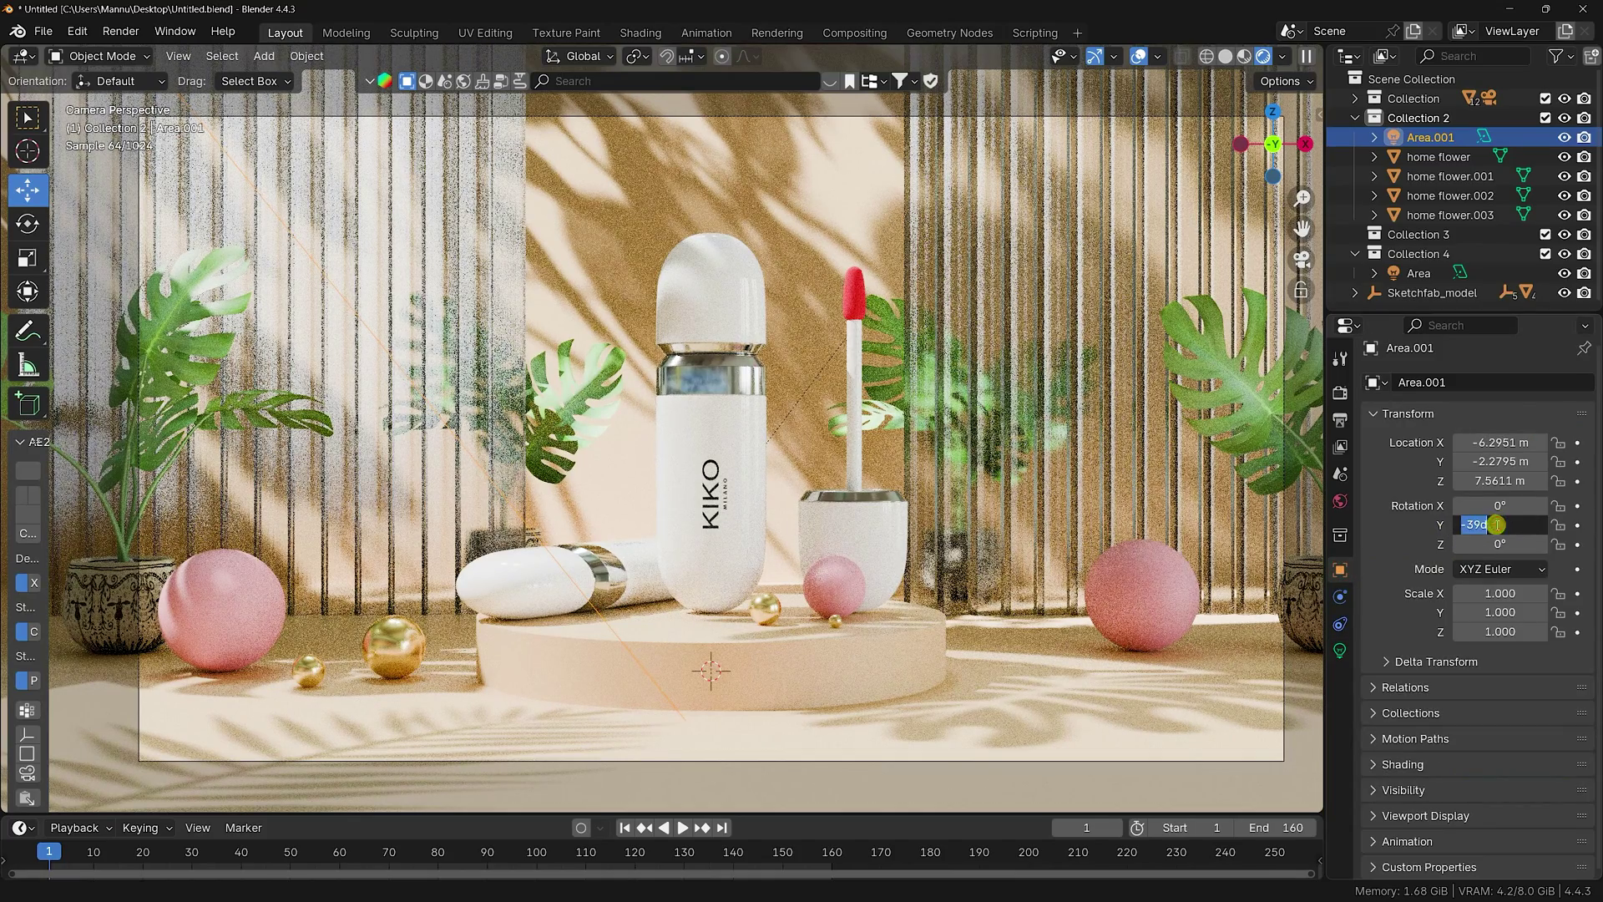
type("-50")
key("Return")
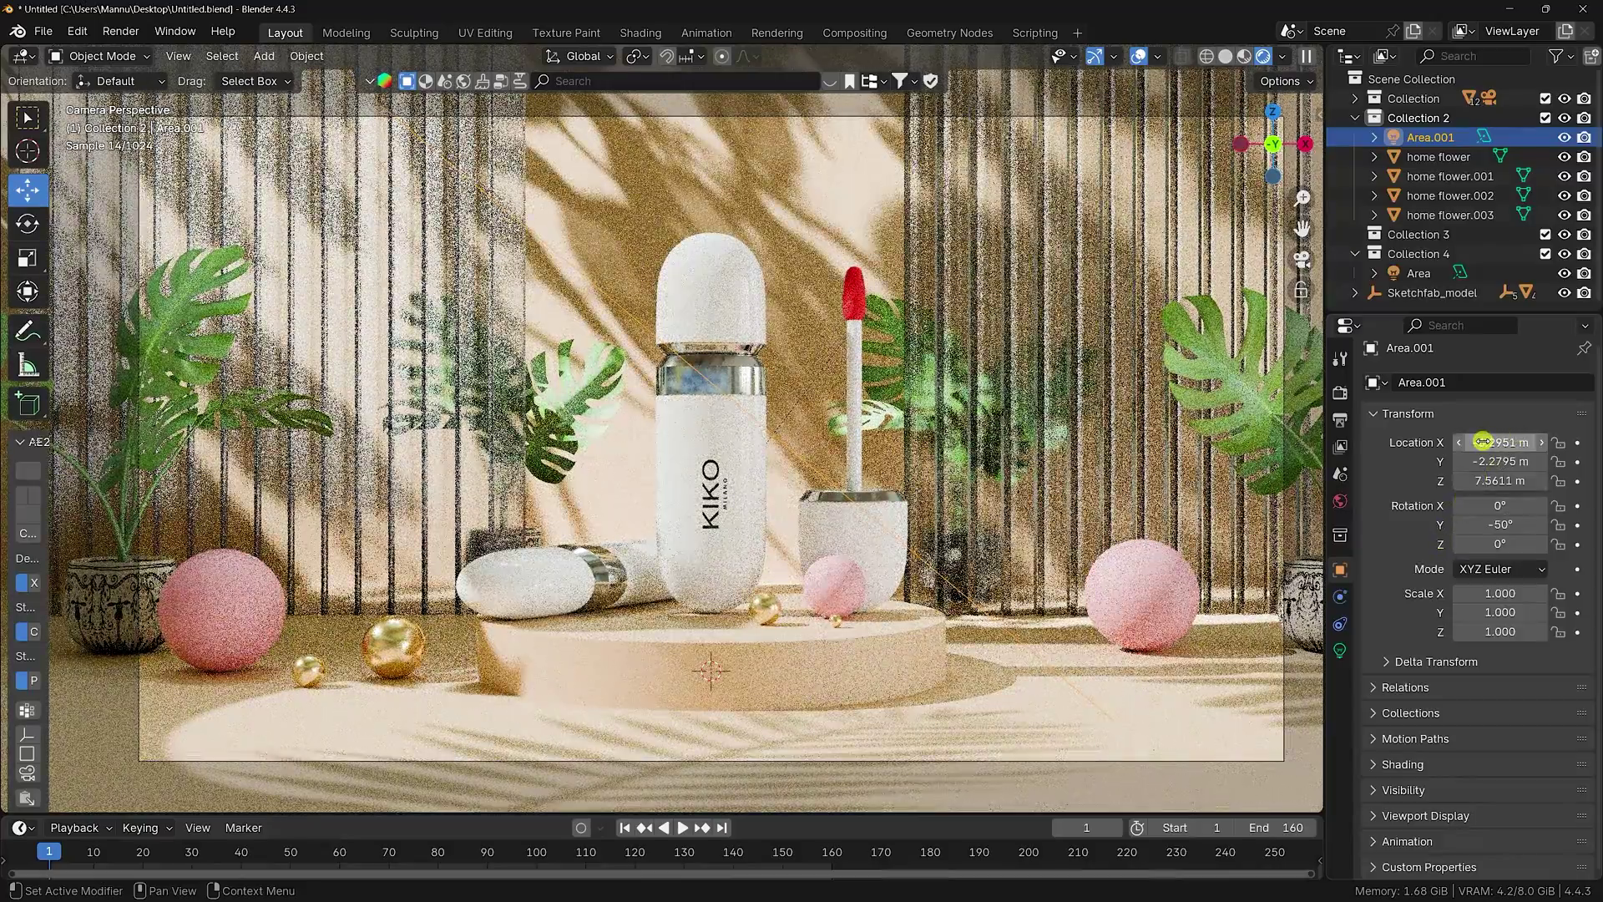
left_click_drag(1482, 441, 239, 440)
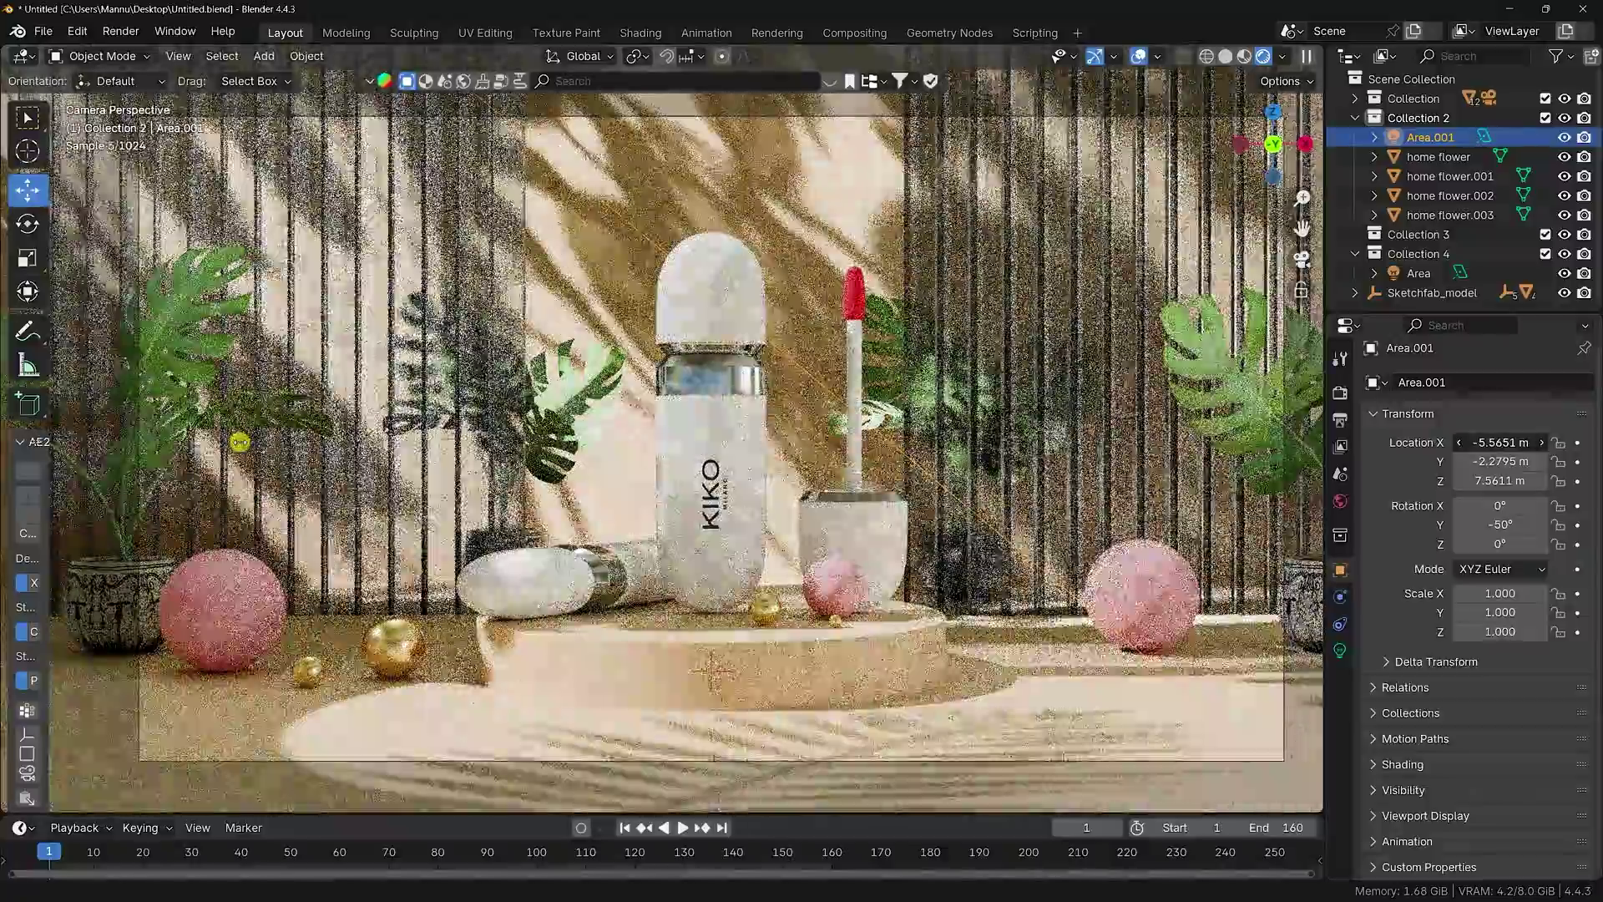
left_click_drag(1470, 461, 640, 741)
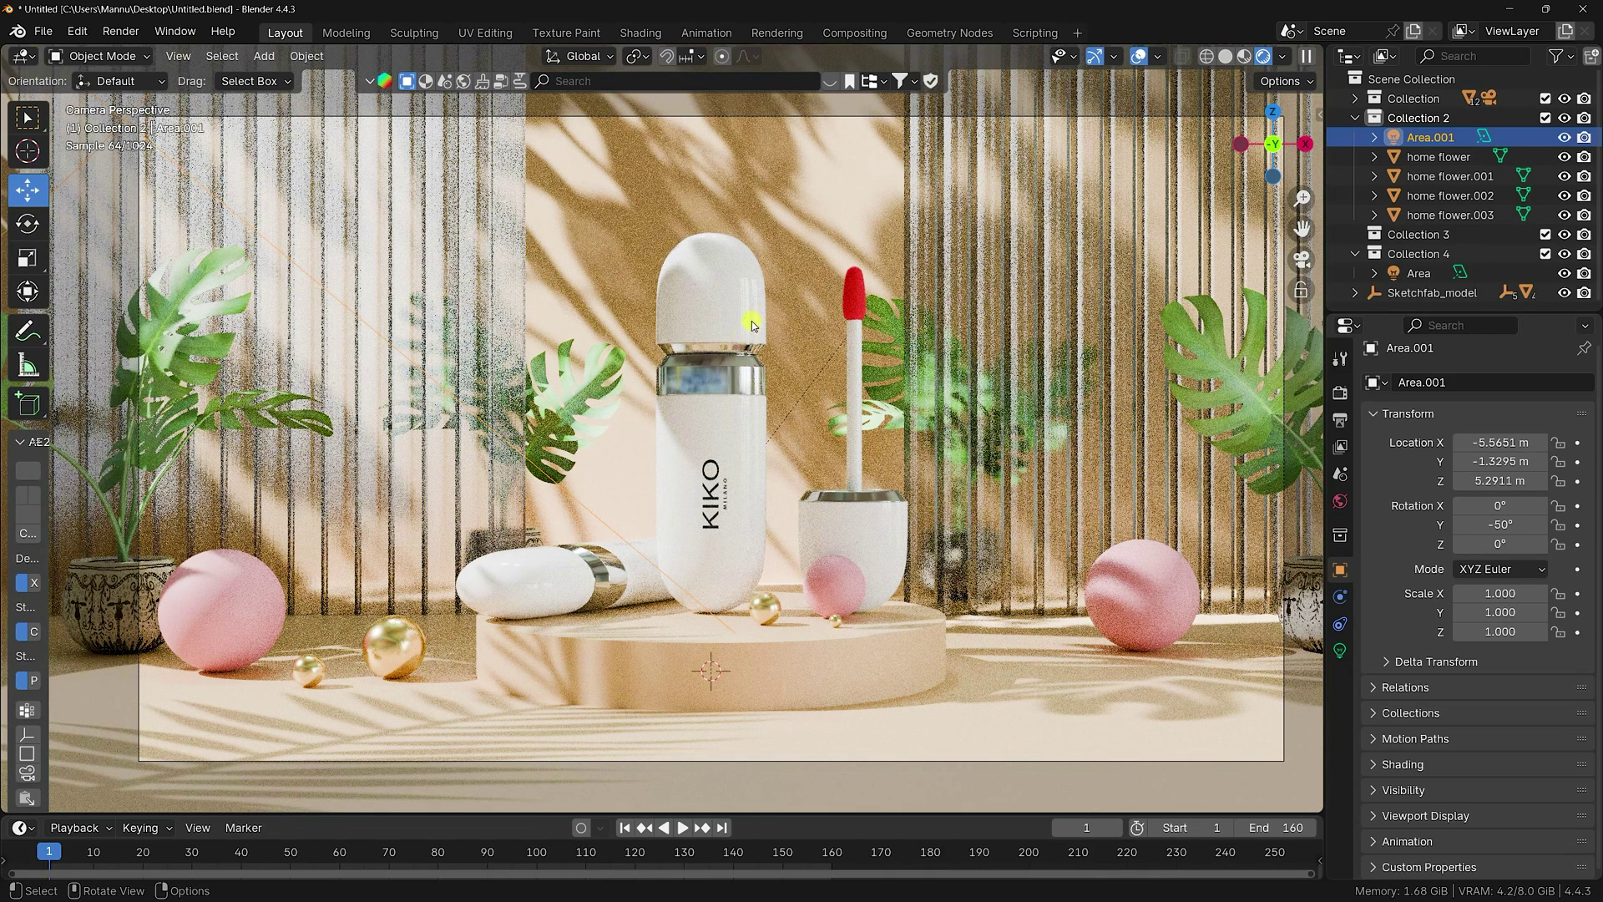
- Add a new area light in Collection 4 and raise it about 5.71 m above the podium
left_click(1414, 255)
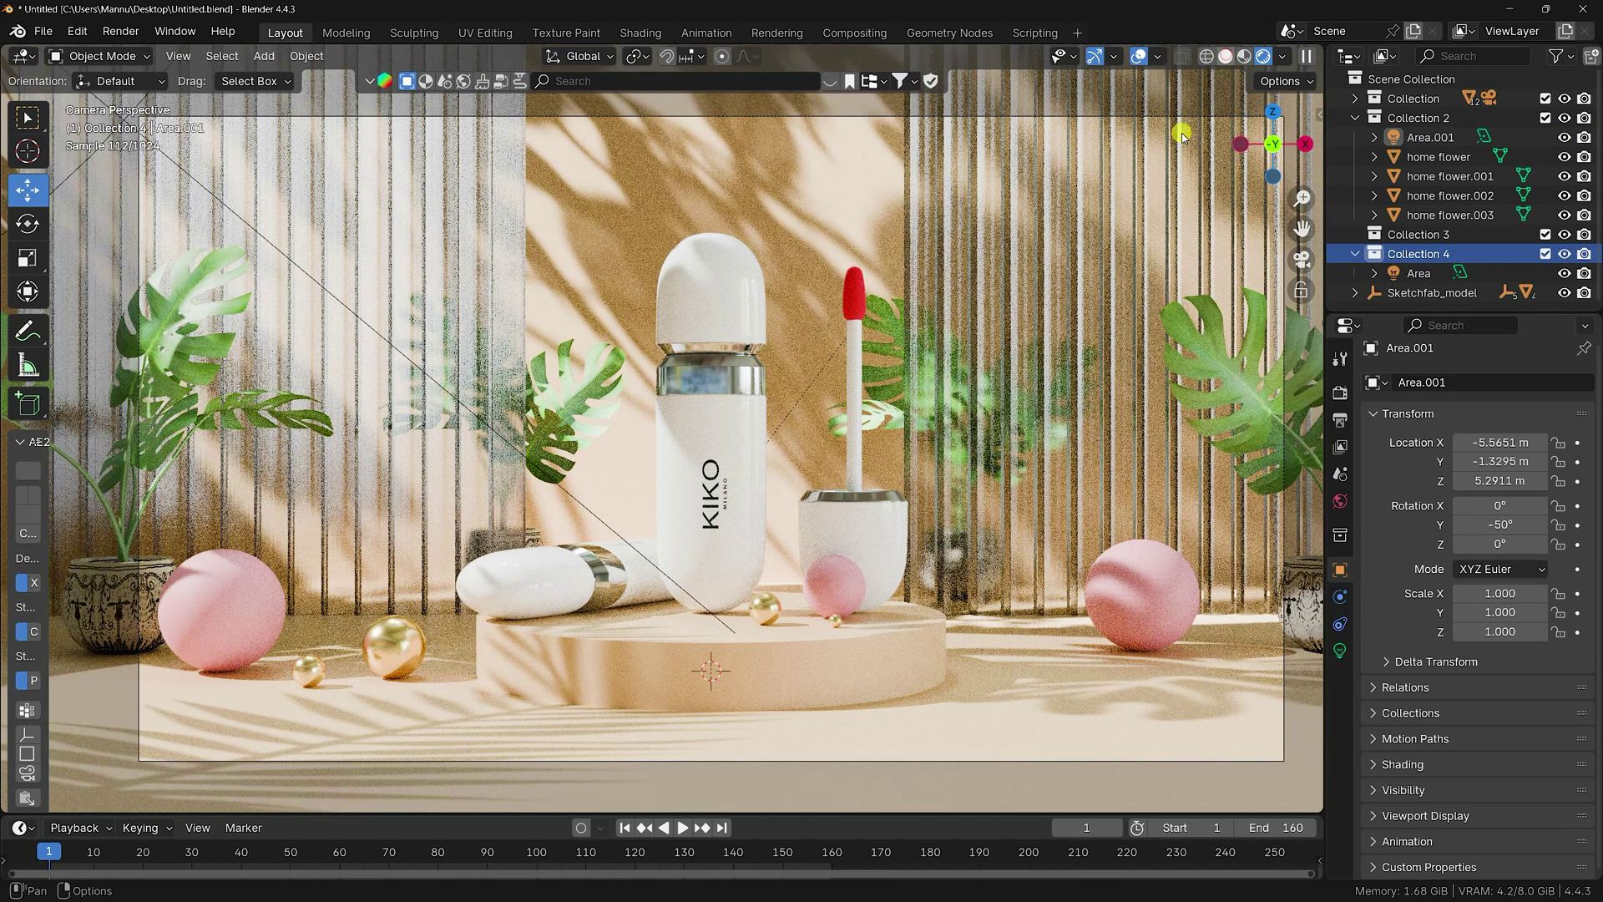
left_click(1225, 56)
mouse_move(750, 375)
middle_mouse_down()
mouse_move(768, 413)
mouse_move(763, 372)
middle_mouse_up()
left_click(264, 56)
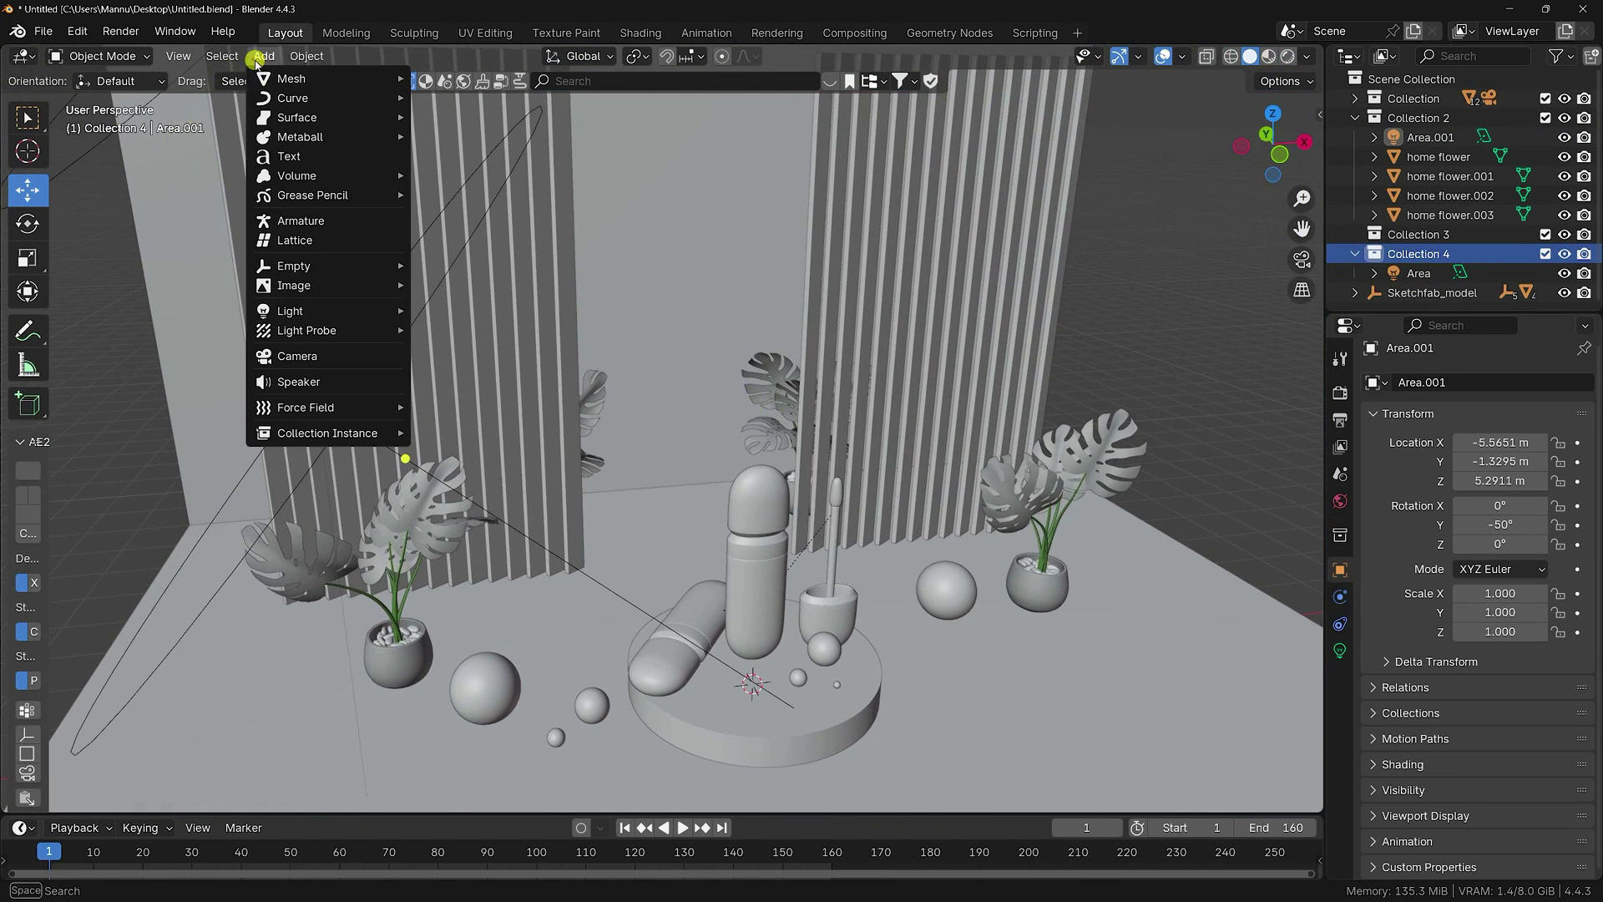
mouse_move(334, 311)
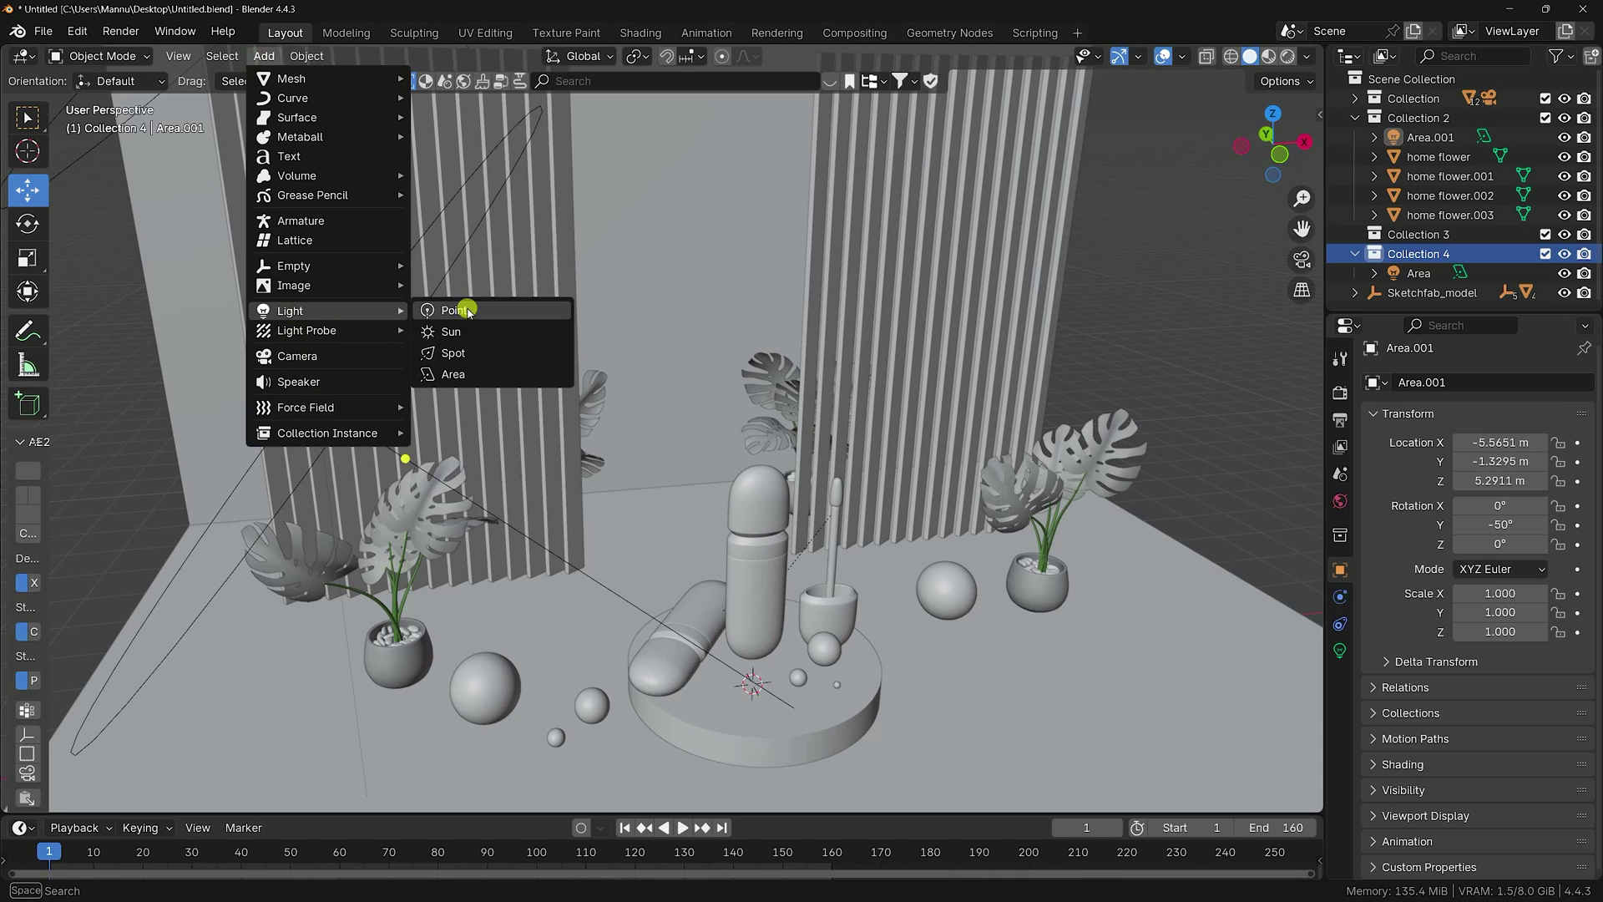
left_click(456, 375)
left_click_drag(759, 619, 822, 251)
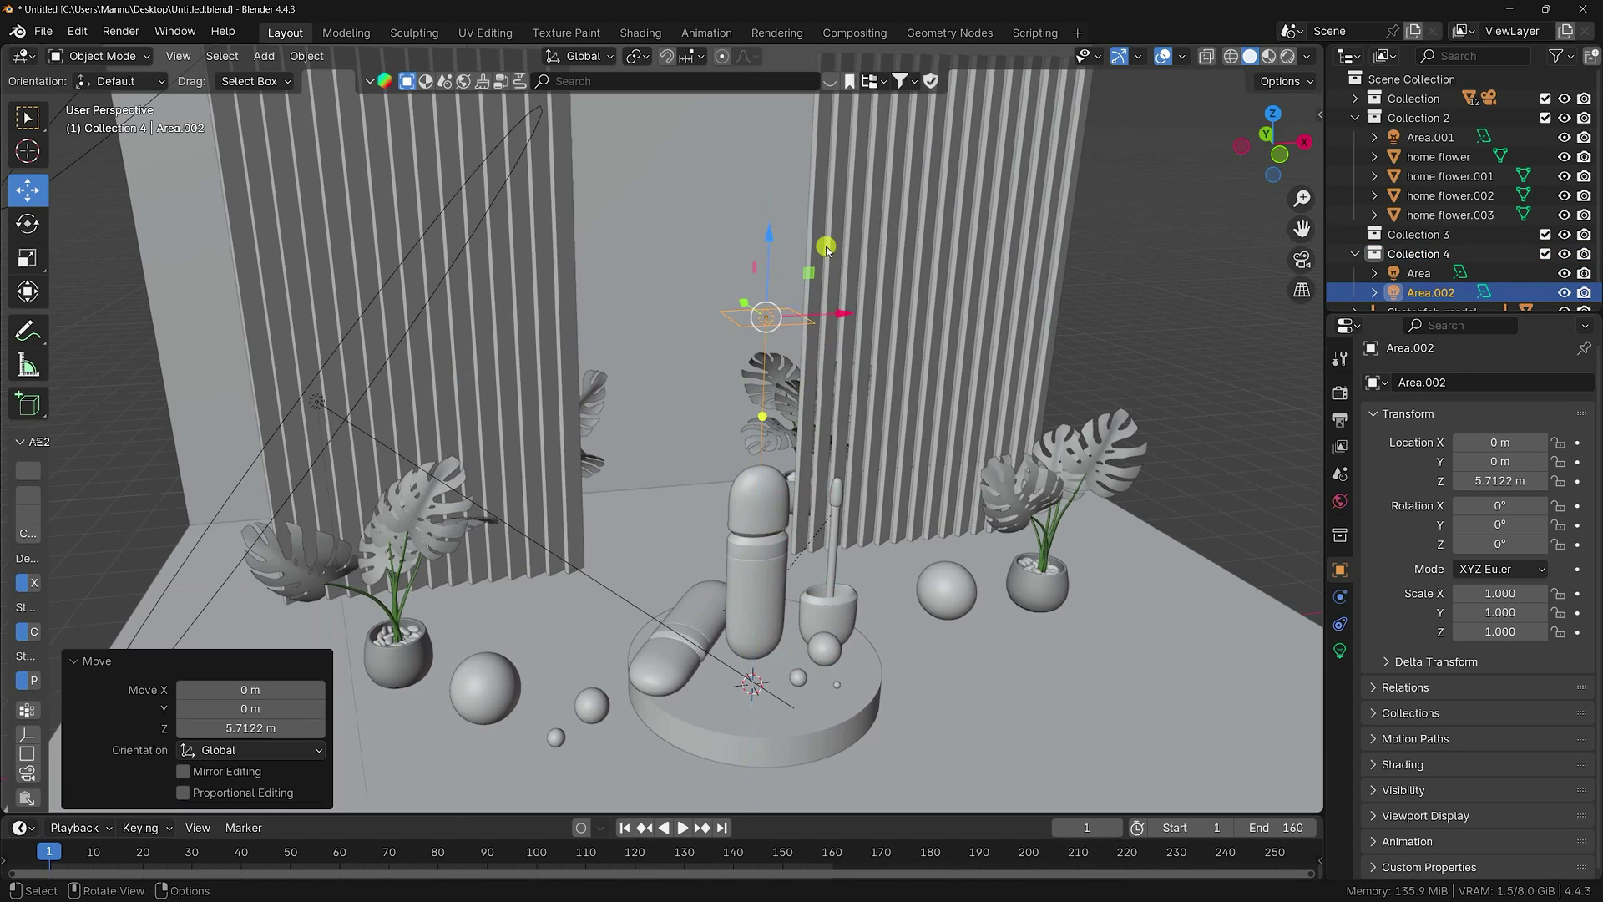
- Set the new area light's power to 30 W and its size to 2 m
left_click(1340, 651)
left_click(1520, 522)
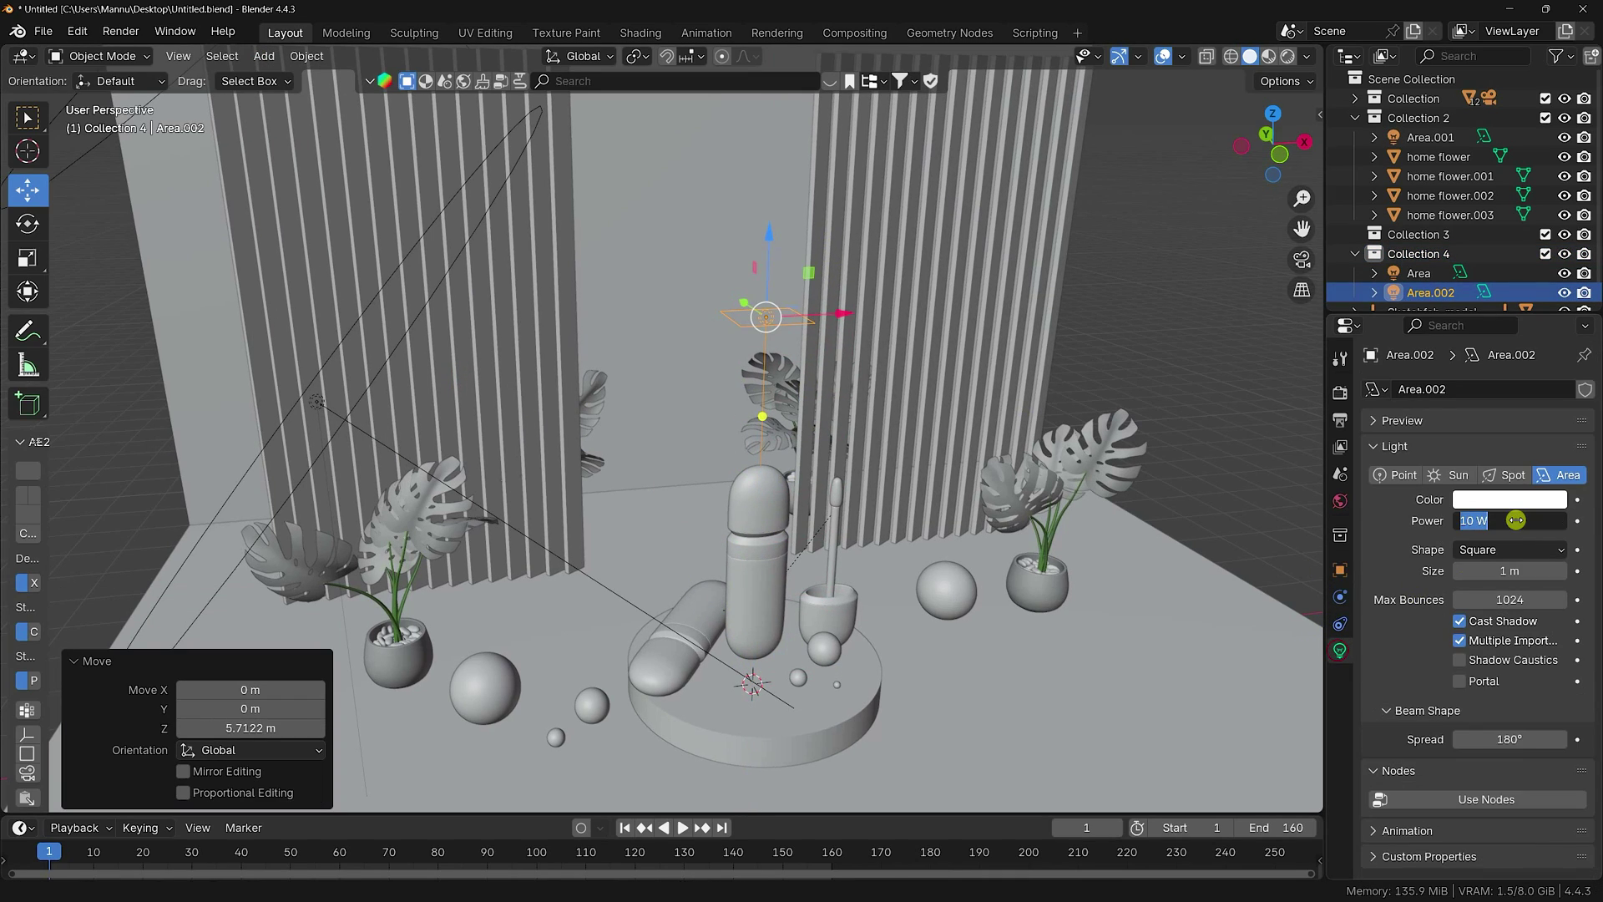
type("30")
key("Return")
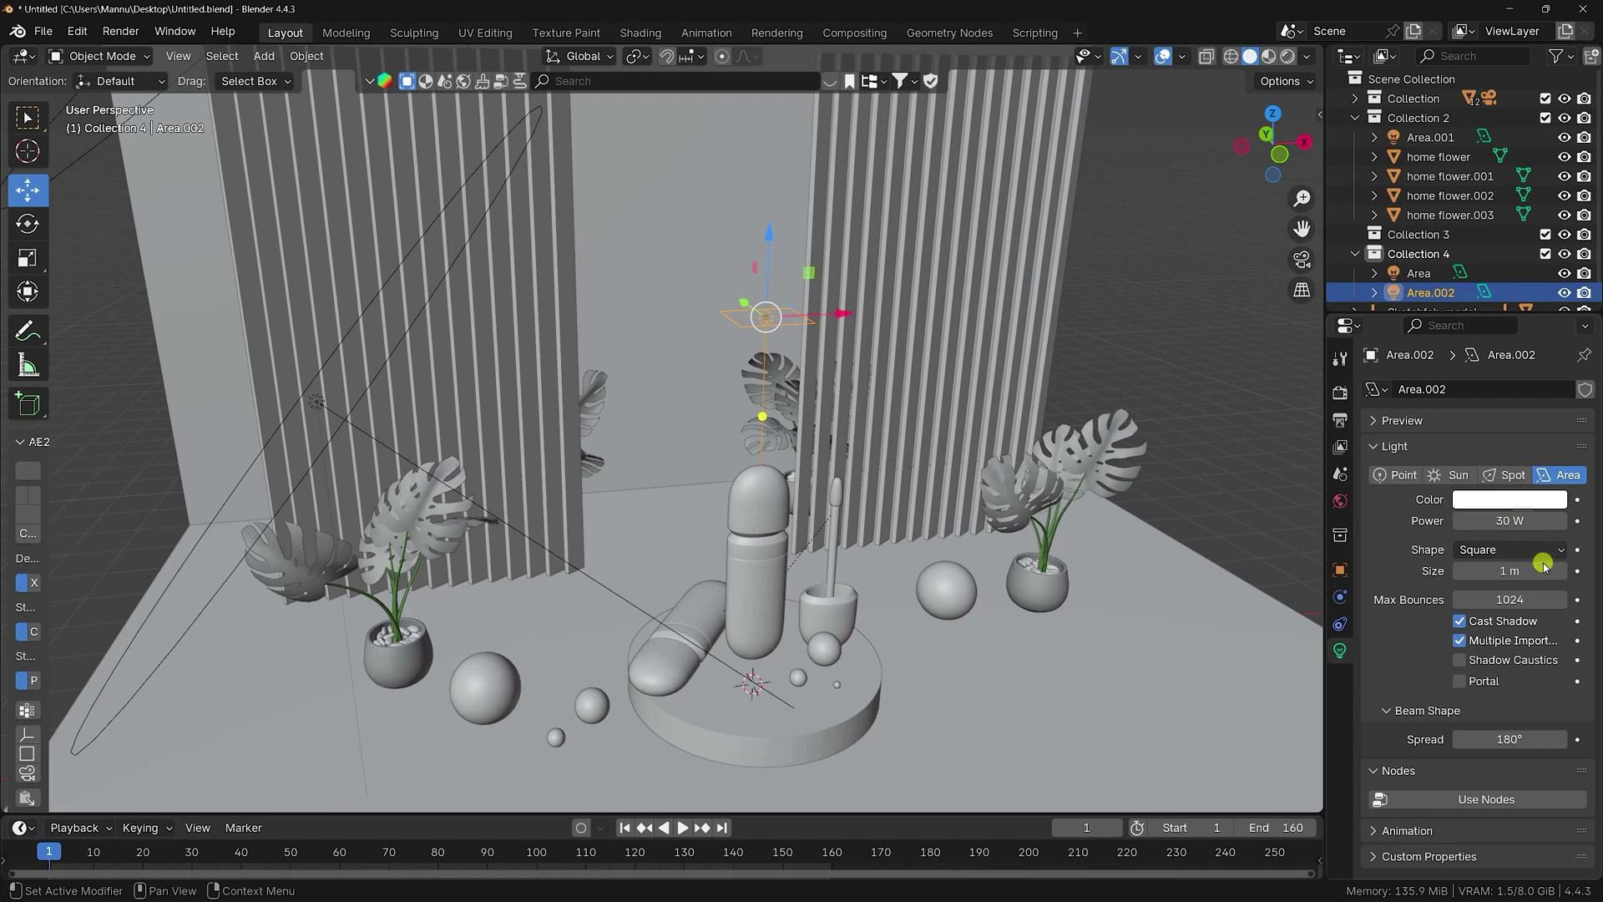
left_click(1513, 573)
type("2")
key("Return")
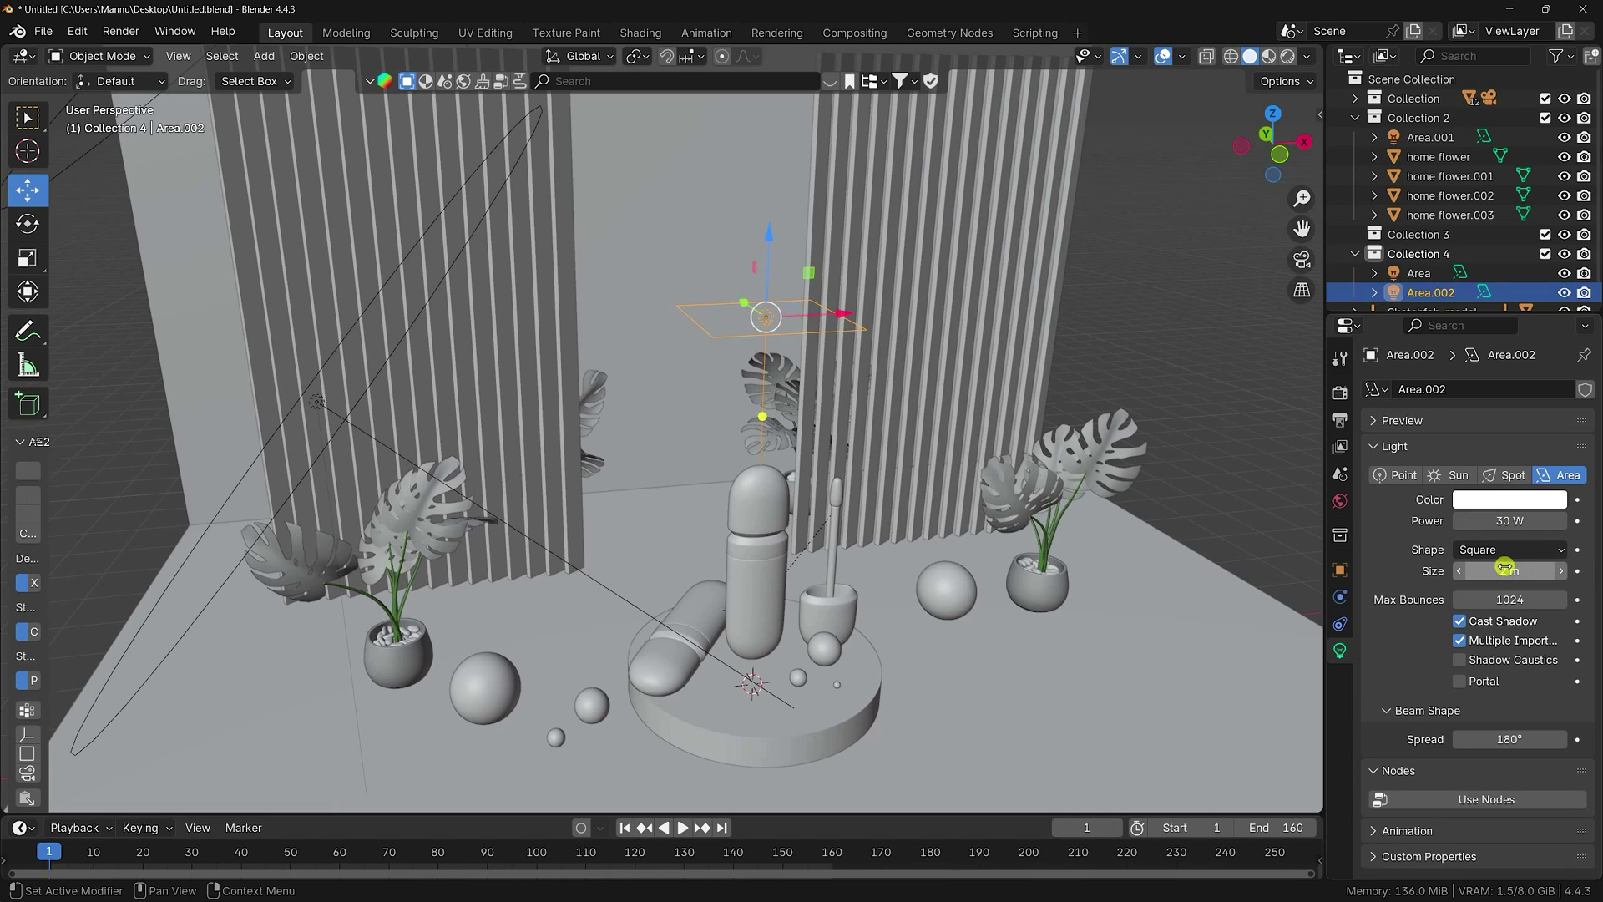
- Change the overhead area light's shape to Disk and set its beam spread to 22.5°
left_click(1507, 549)
left_click(1490, 612)
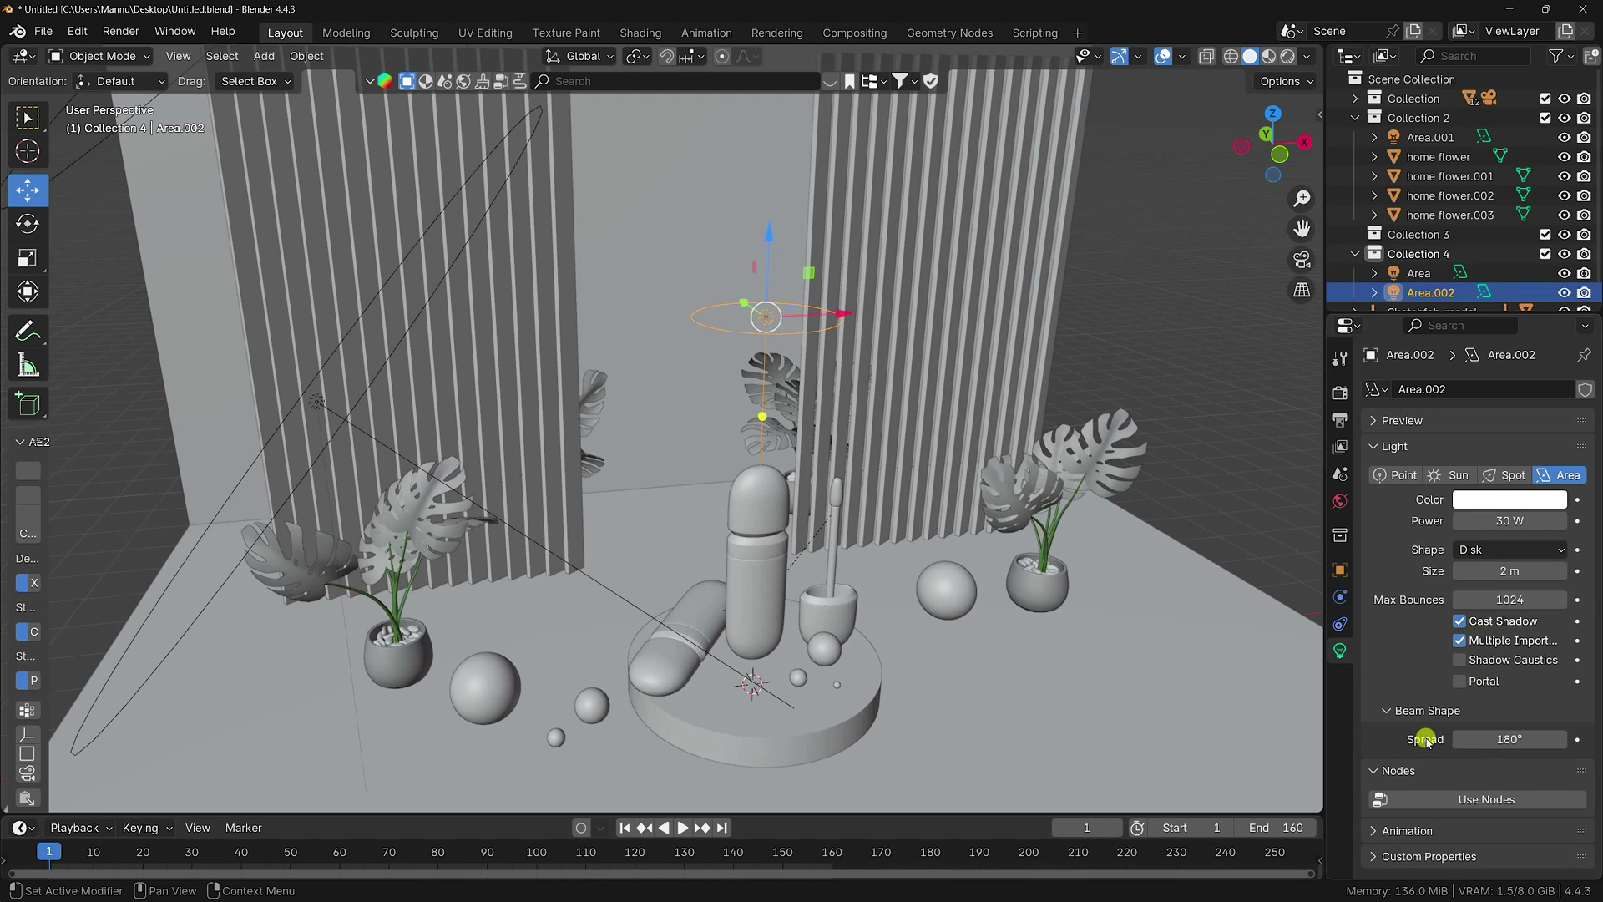
left_click(1520, 740)
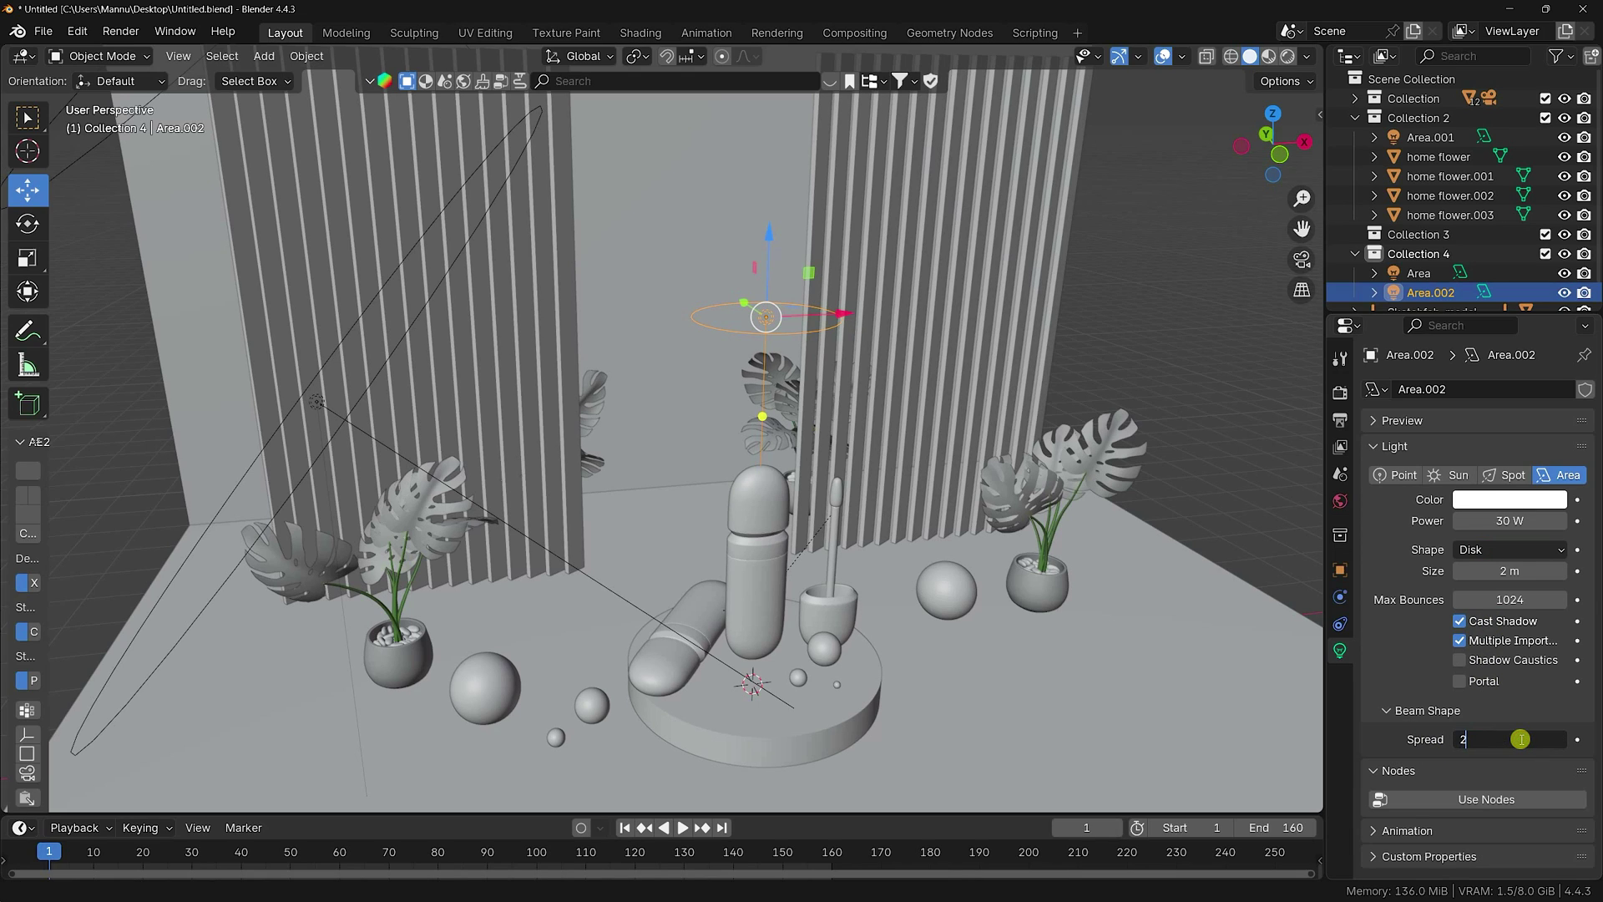
type("22.5")
key("Return")
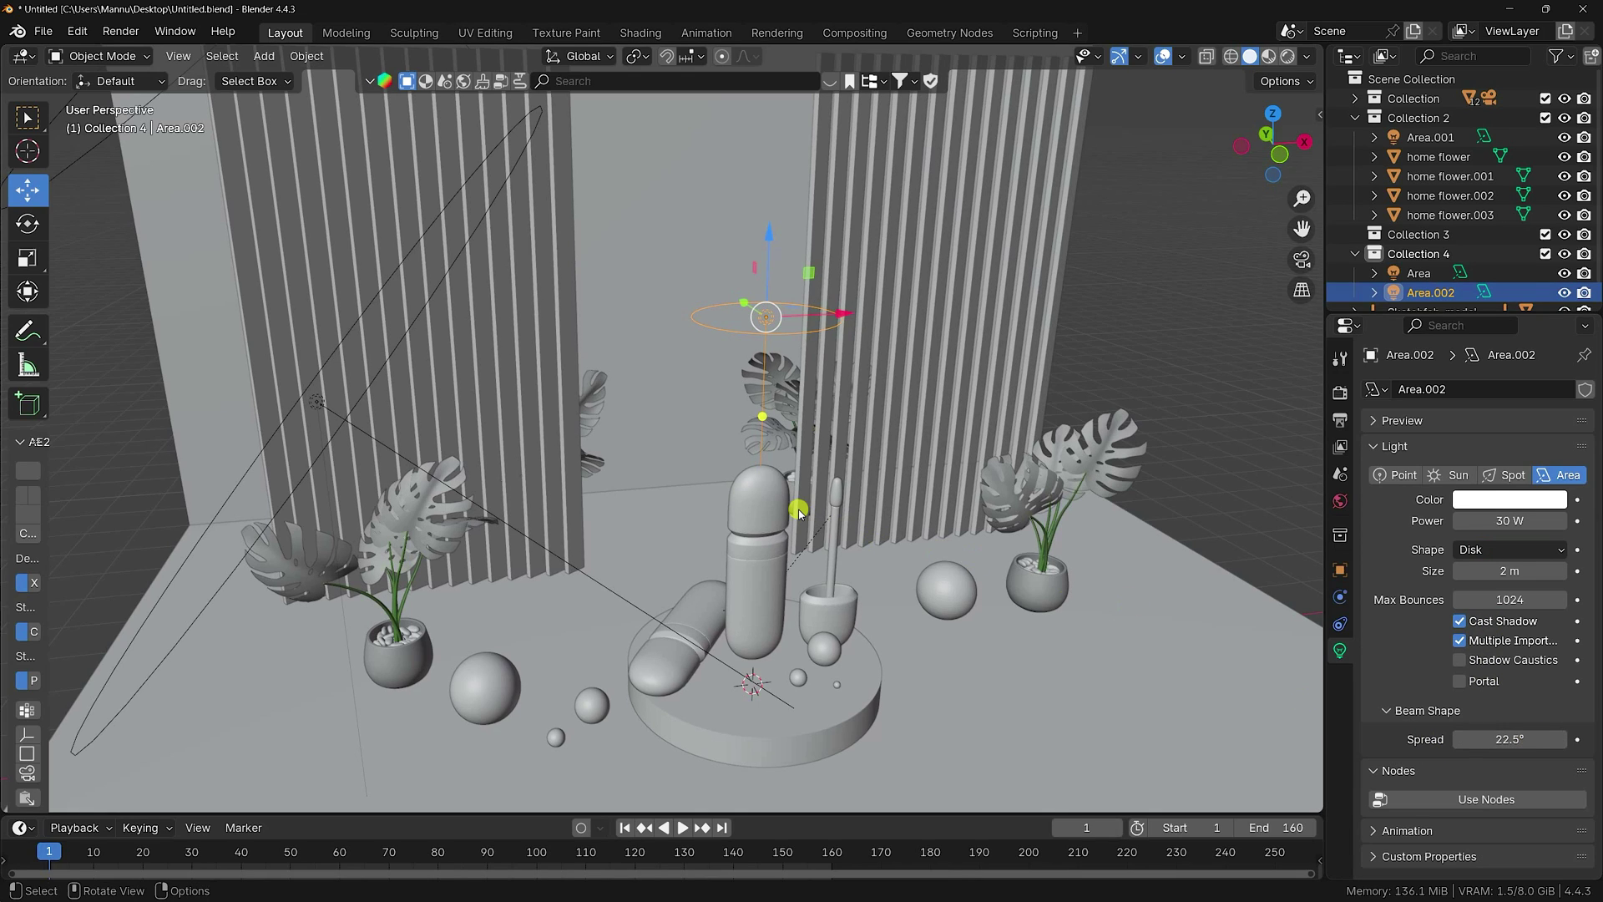
- In the camera view, lower the overhead disk light about 0.85 m along Z
key("KP_0")
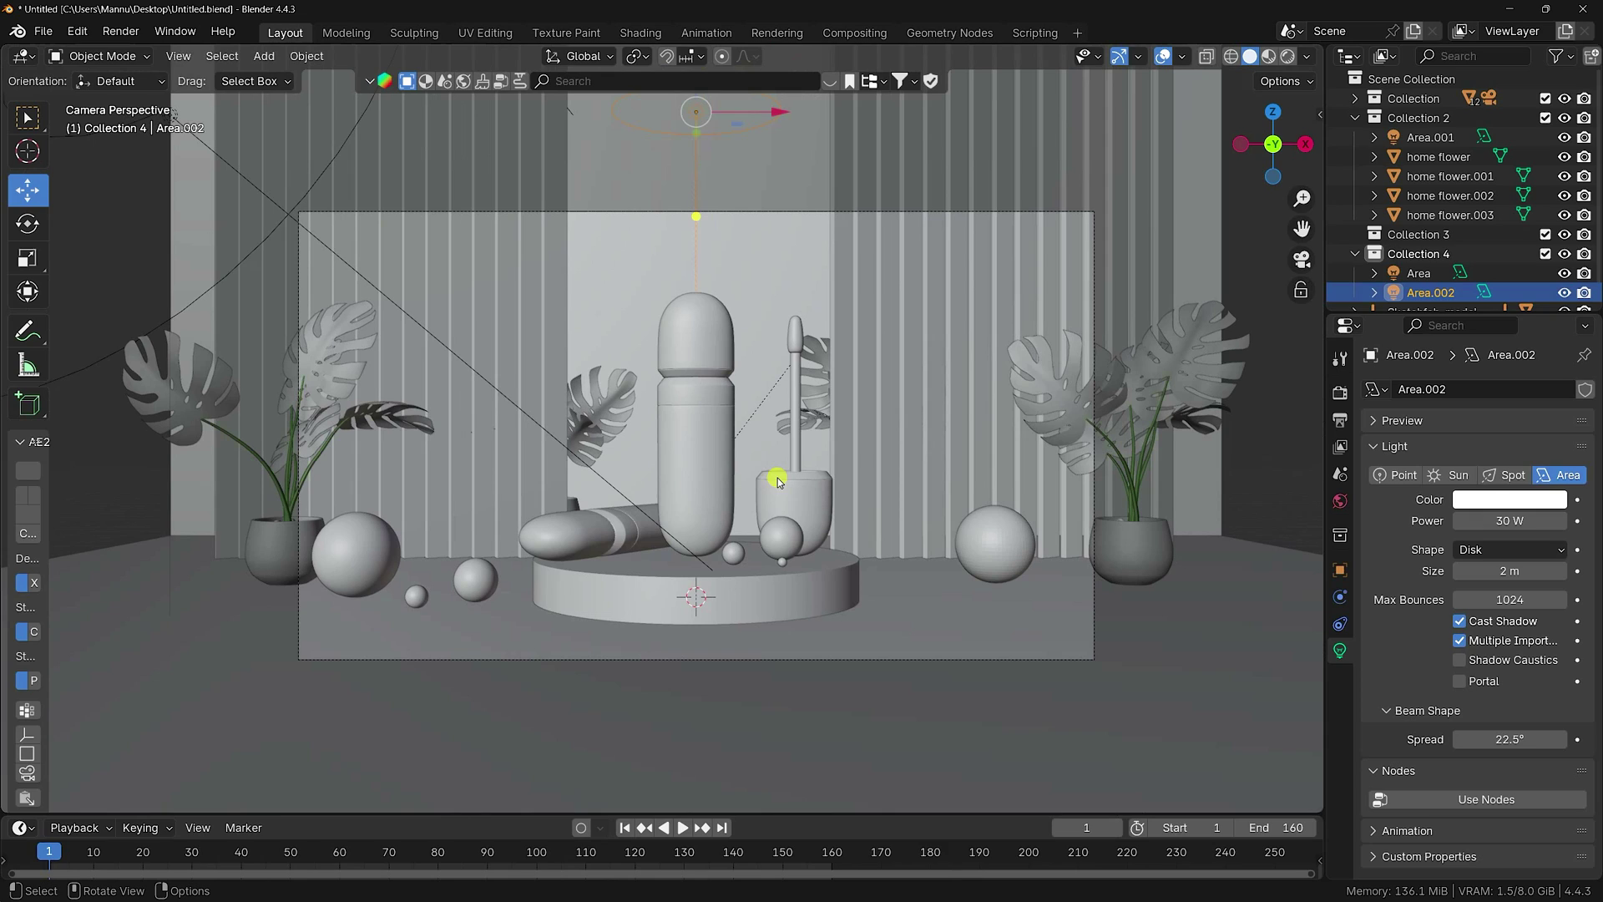
scroll(695, 158, "down", 2)
key("g")
key("z")
left_click(725, 227)
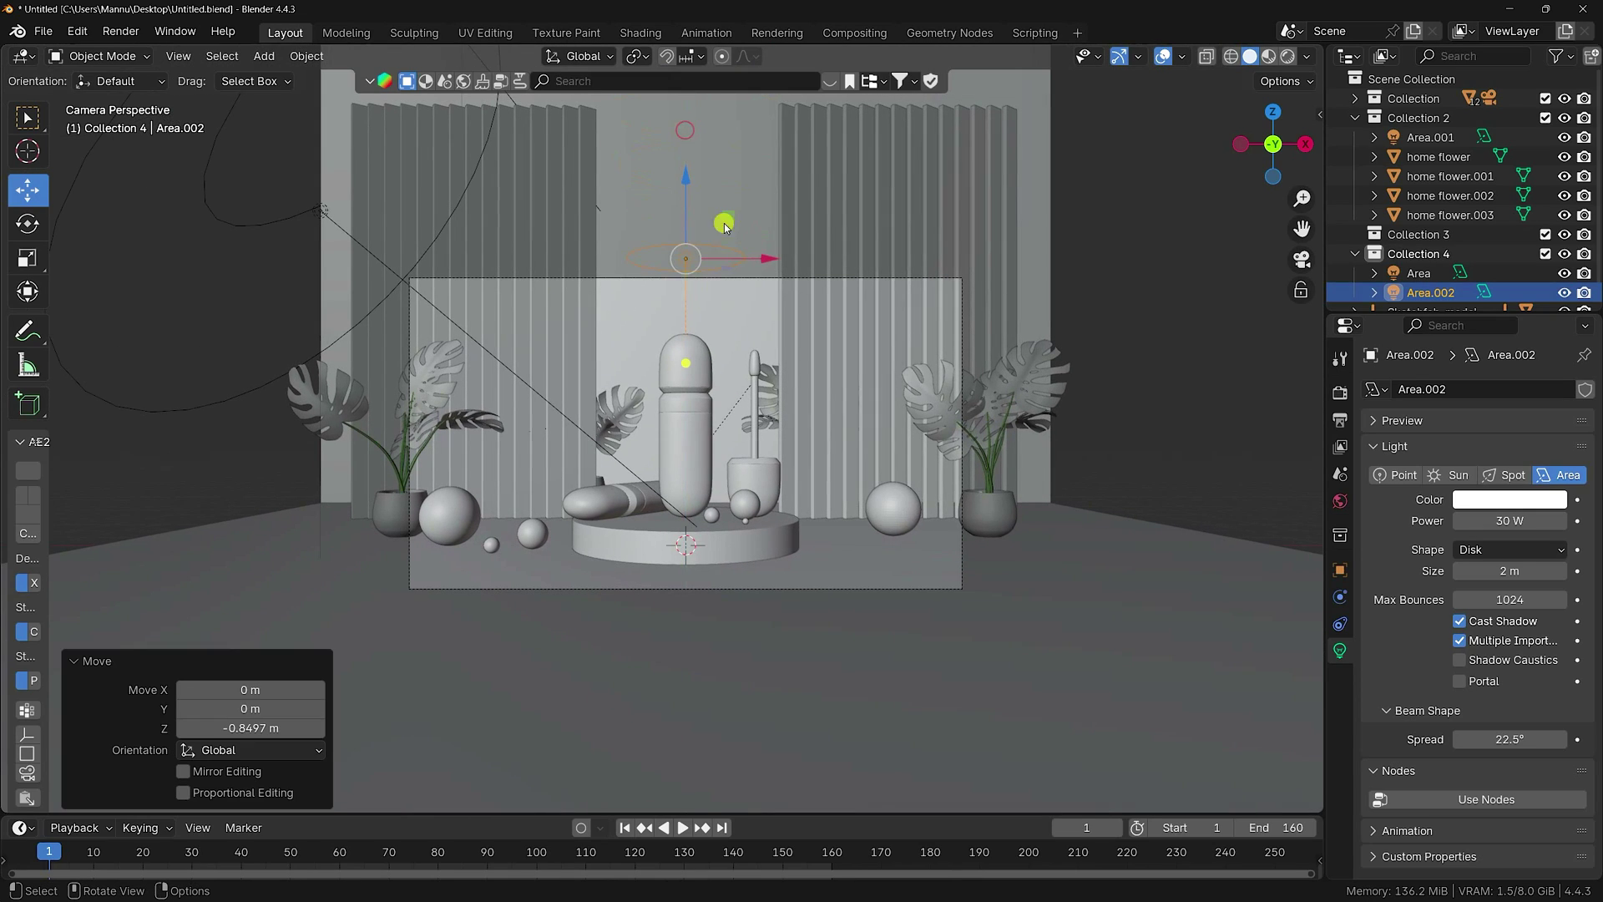
- Set the overhead disk light's size to 5 m and shift it about 0.62 m along X
left_click_drag(1509, 571, 255, 569)
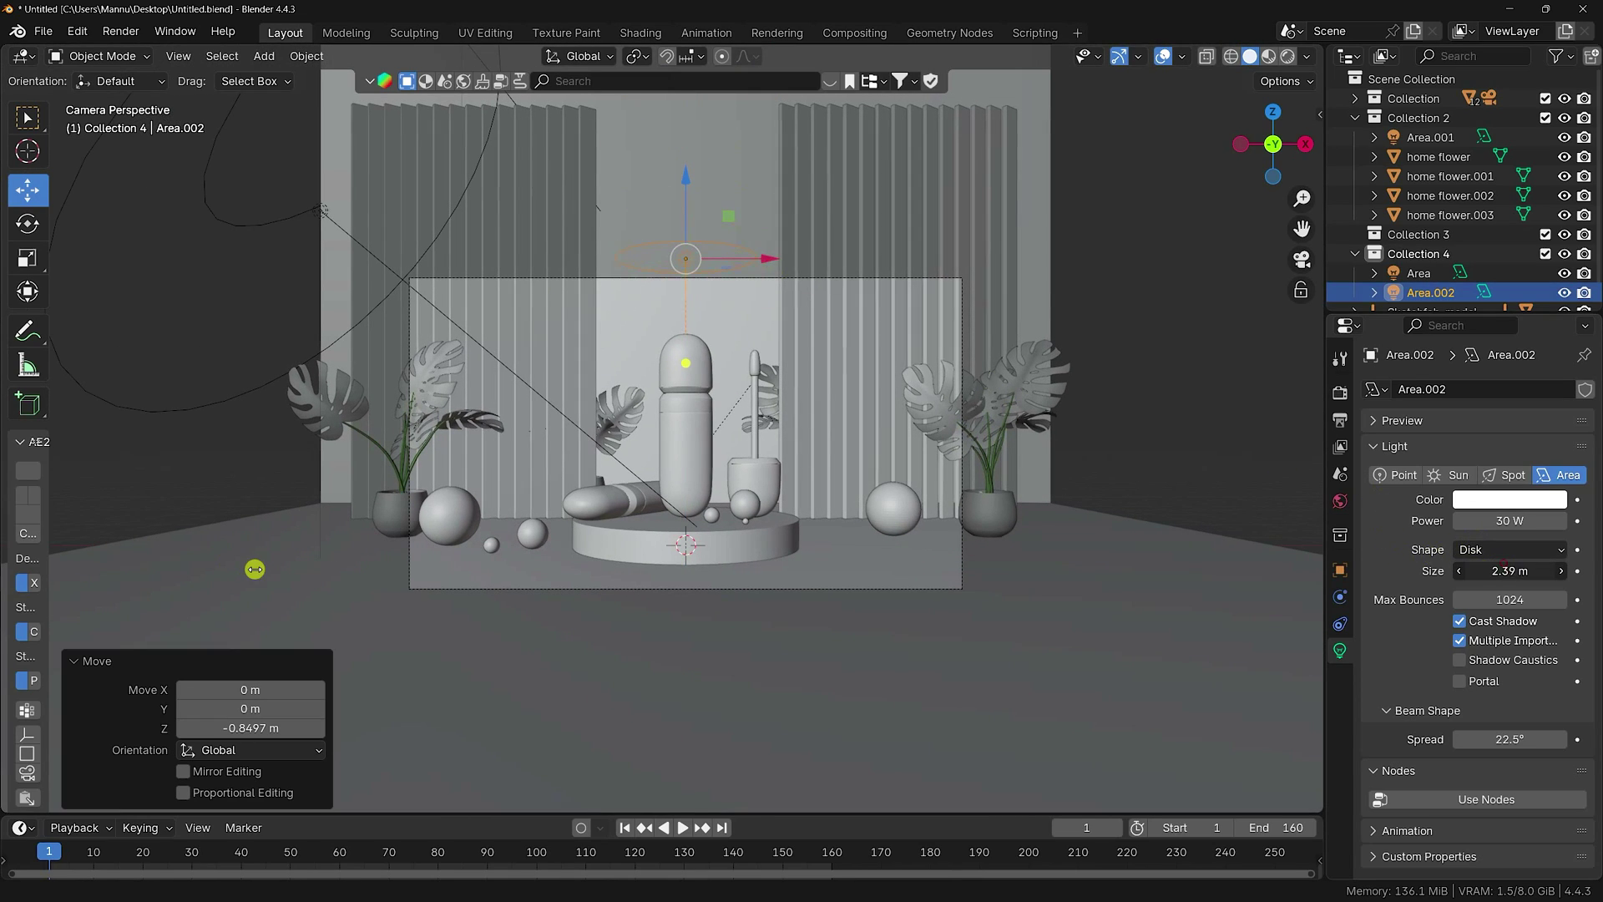
left_click(1503, 568)
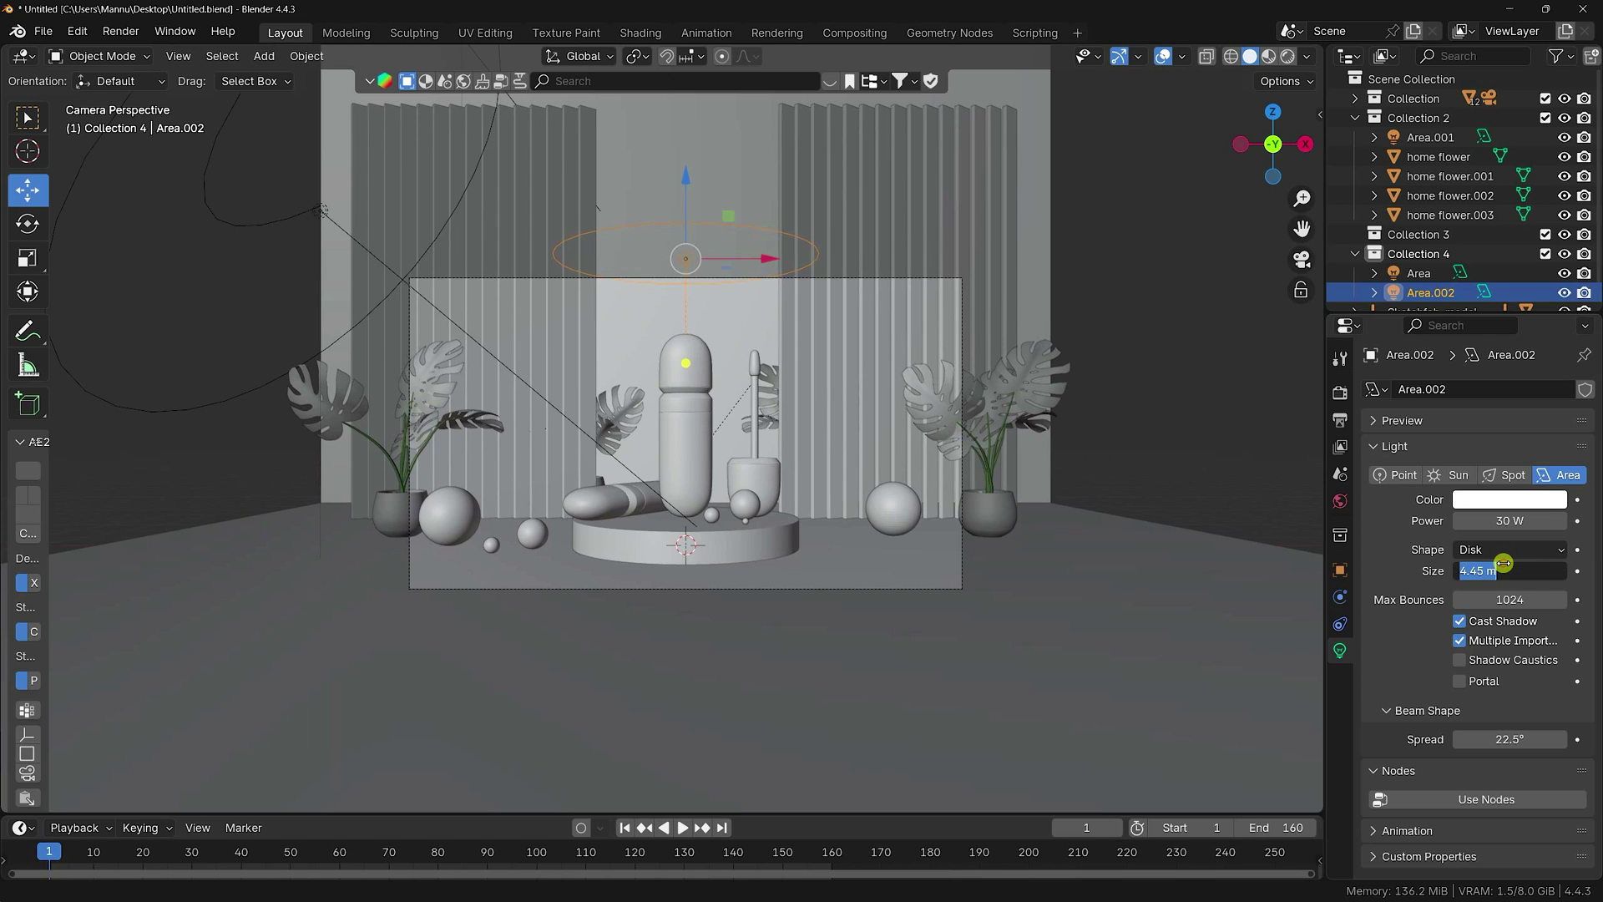
type("5")
key("Return")
left_click_drag(767, 259, 794, 259)
middle_click_drag(794, 259, 748, 355)
key("KP_0")
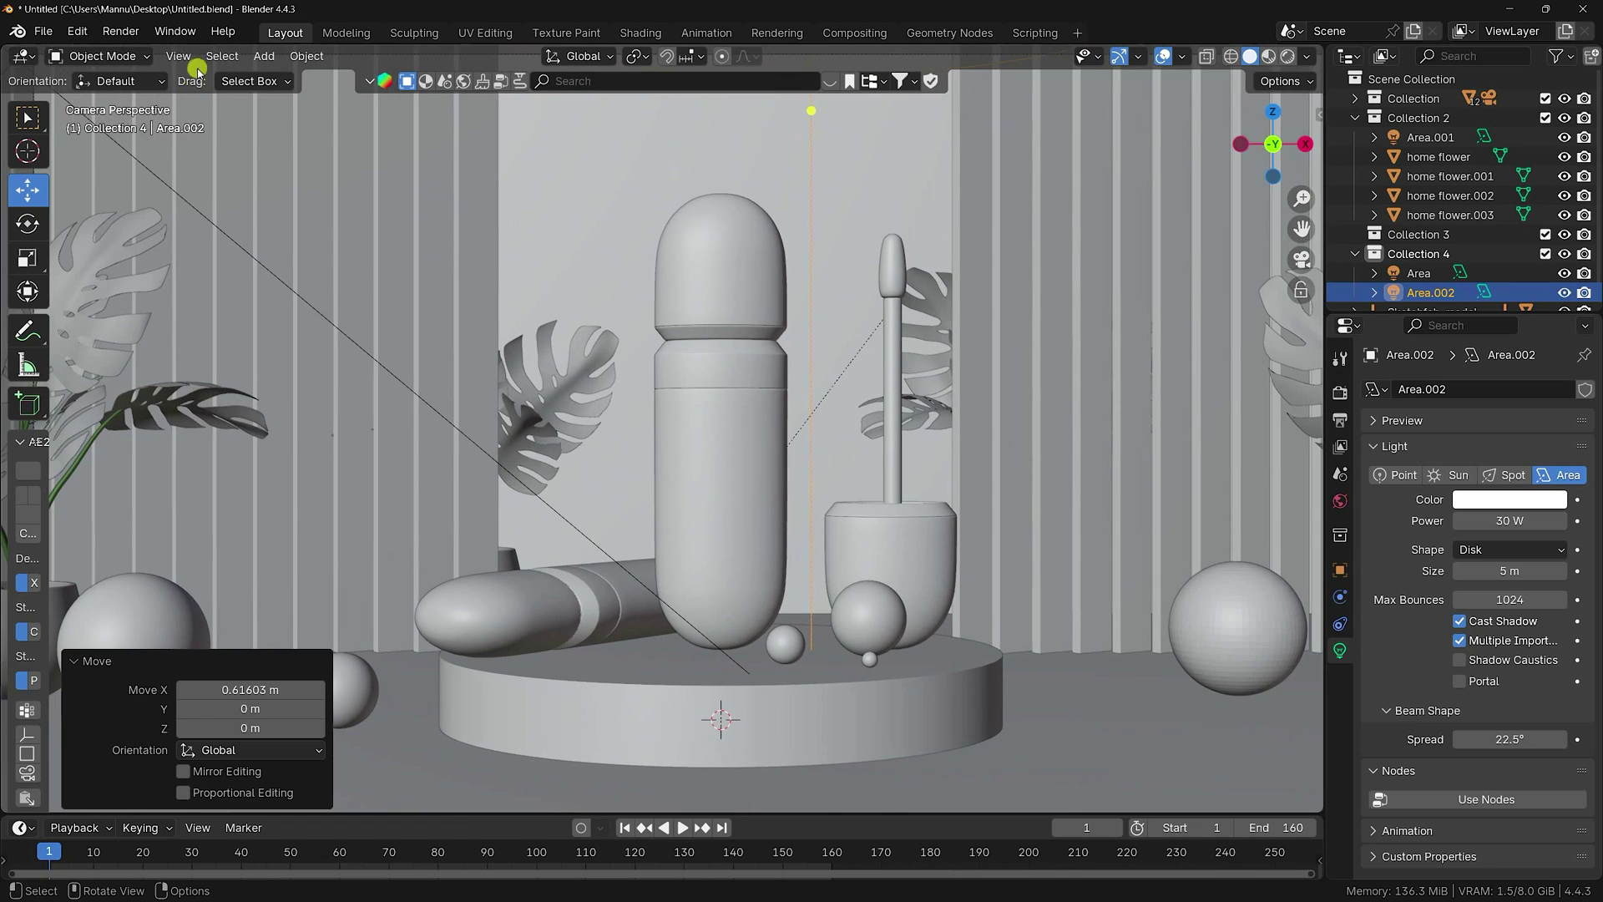
- Render the still image from the camera and examine the result in a maximized render window
left_click(125, 32)
left_click(147, 55)
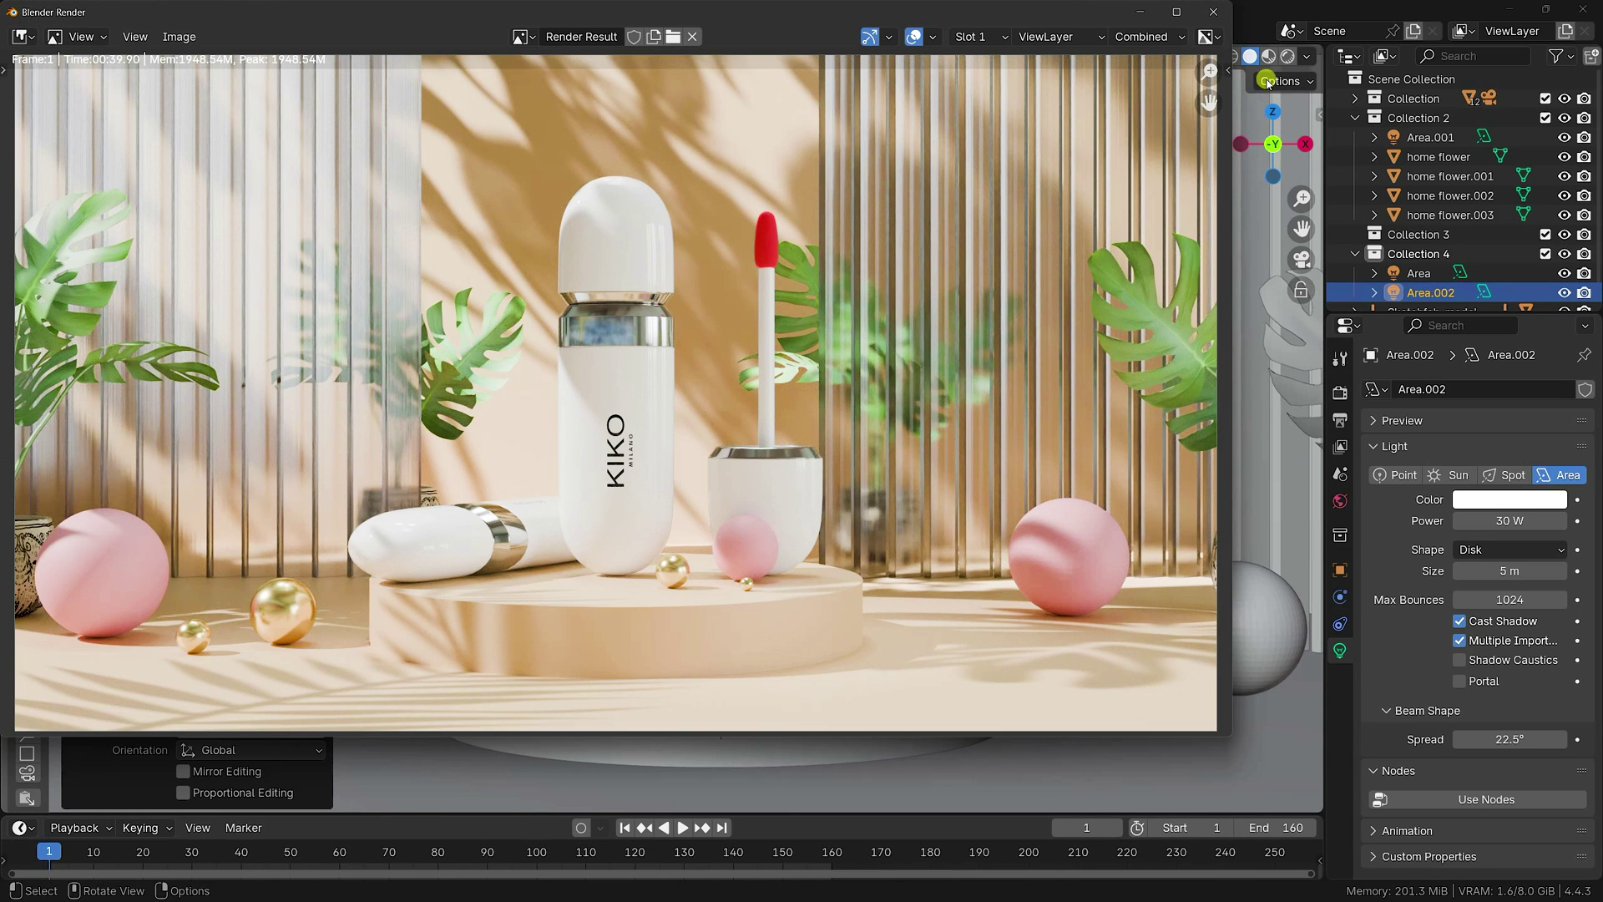
left_click(1176, 12)
scroll(888, 314, "up", 1)
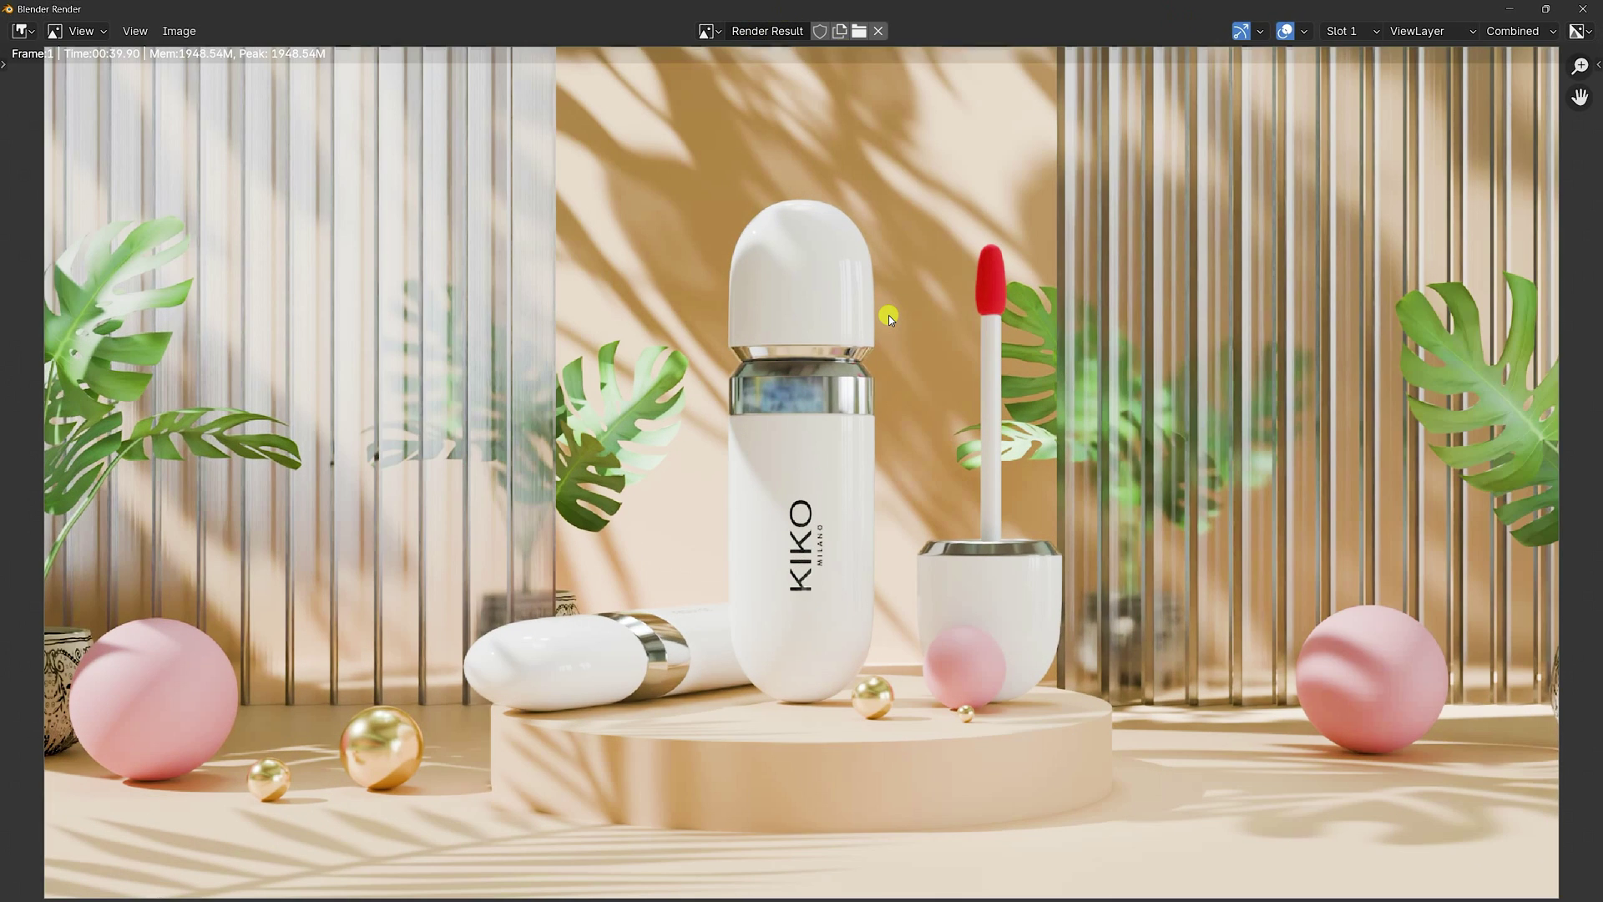
scroll(888, 314, "down", 1)
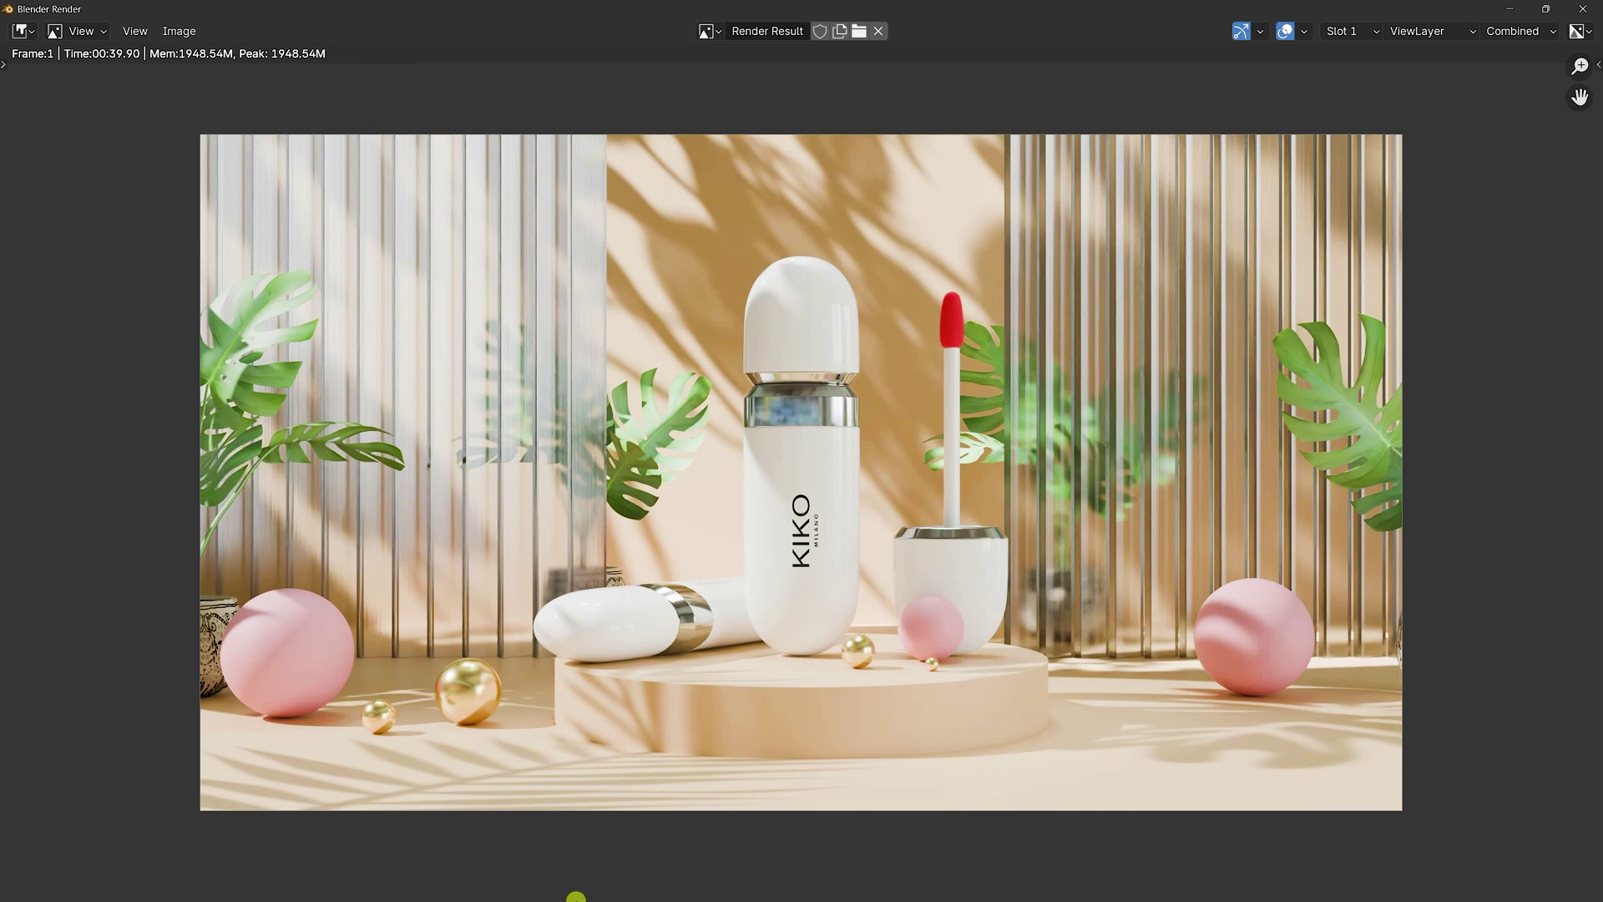
- Switch to Chrome to show the Gumroad page for the product animation tutorial
mouse_move(547, 877)
left_click(269, 883)
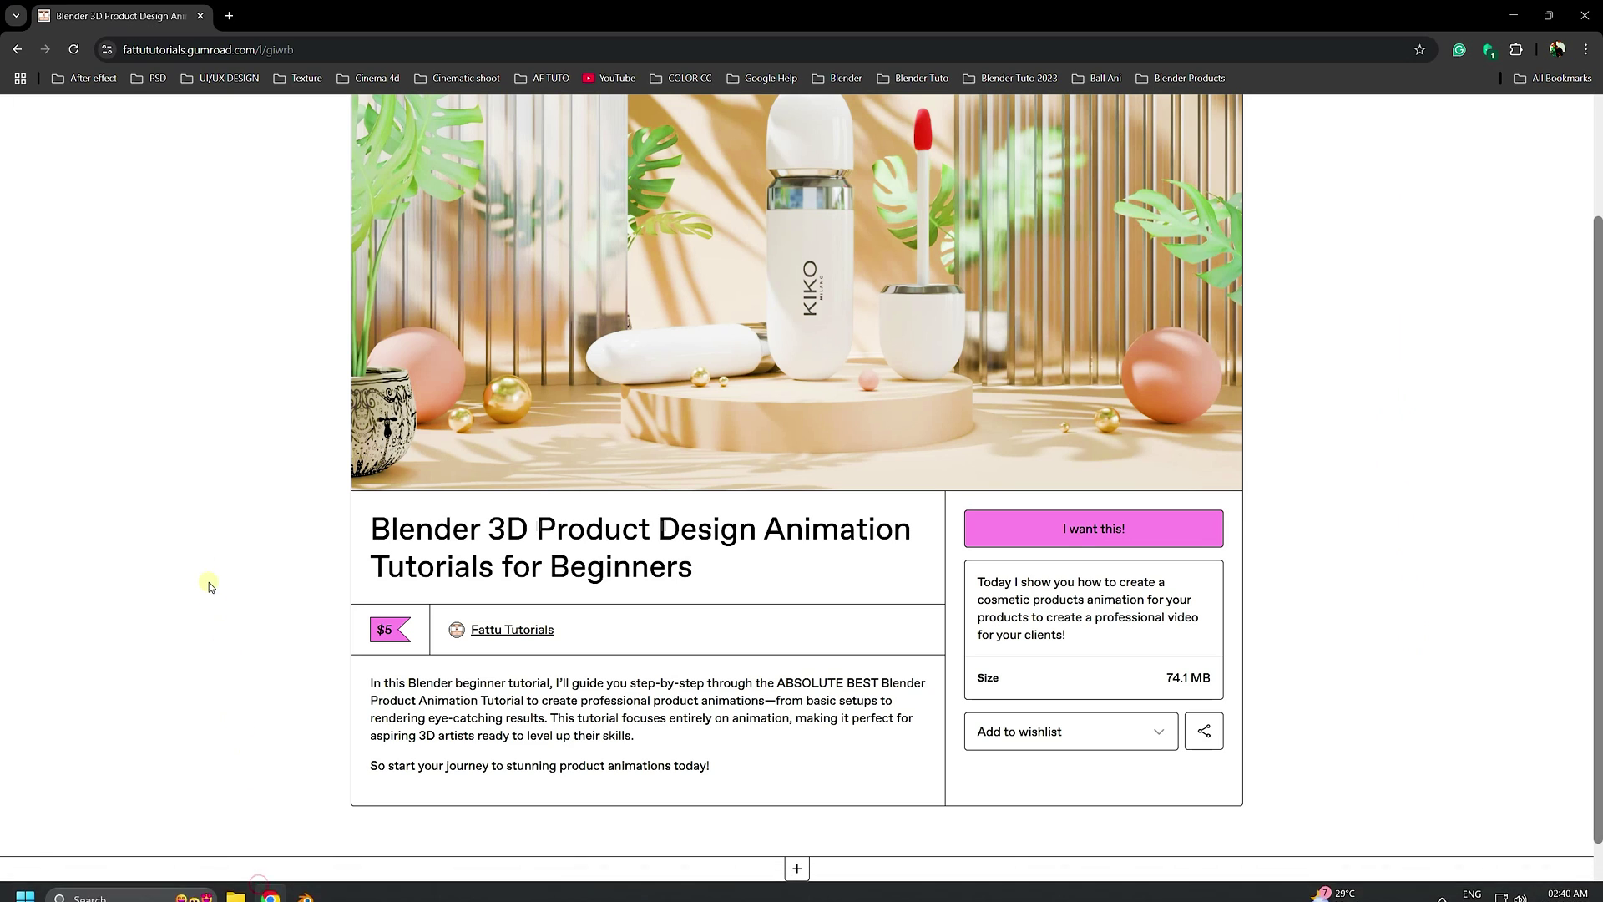